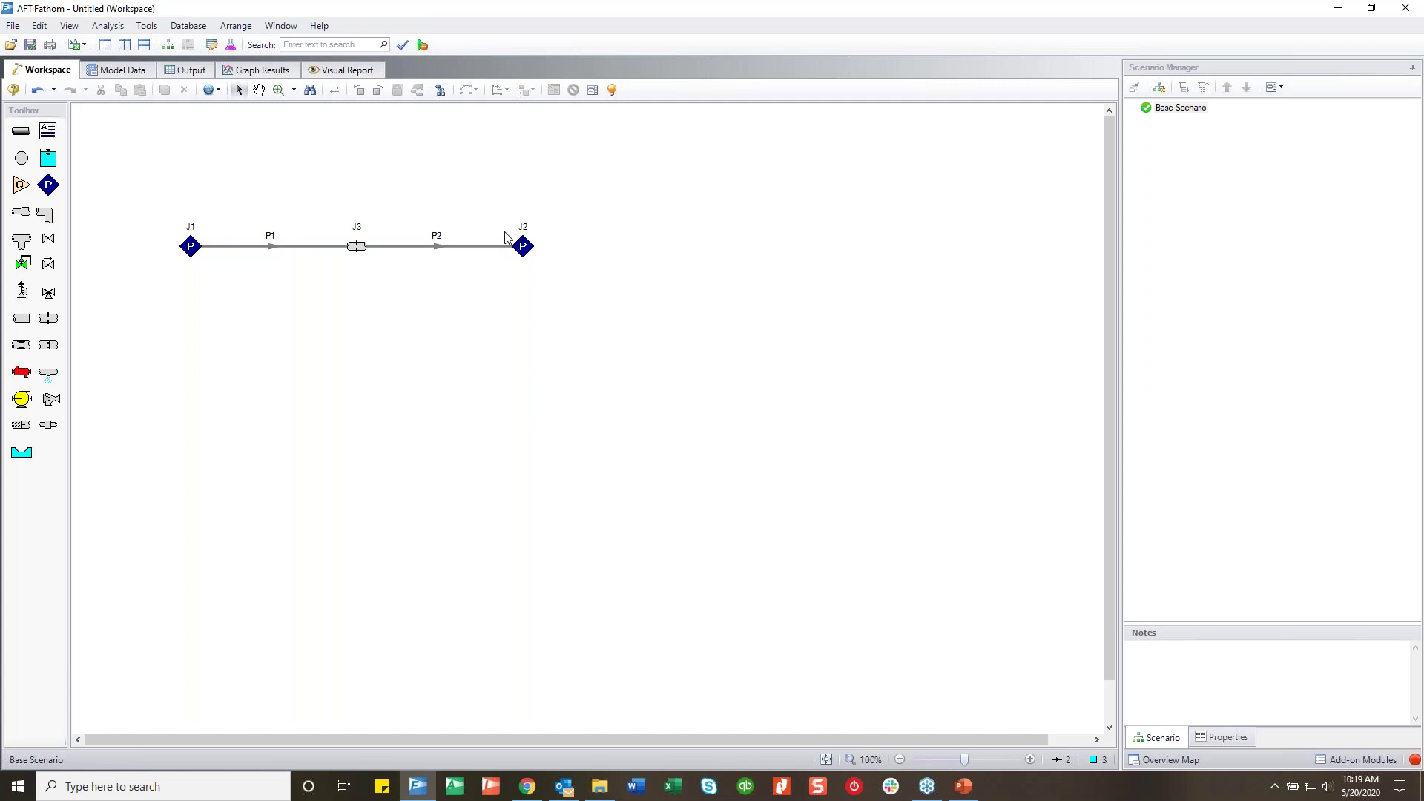
Turn on the highlighting of undefined objects in the workspace and enlarge the view of the pipe model
click(615, 93)
scroll(423, 215, up, 2)
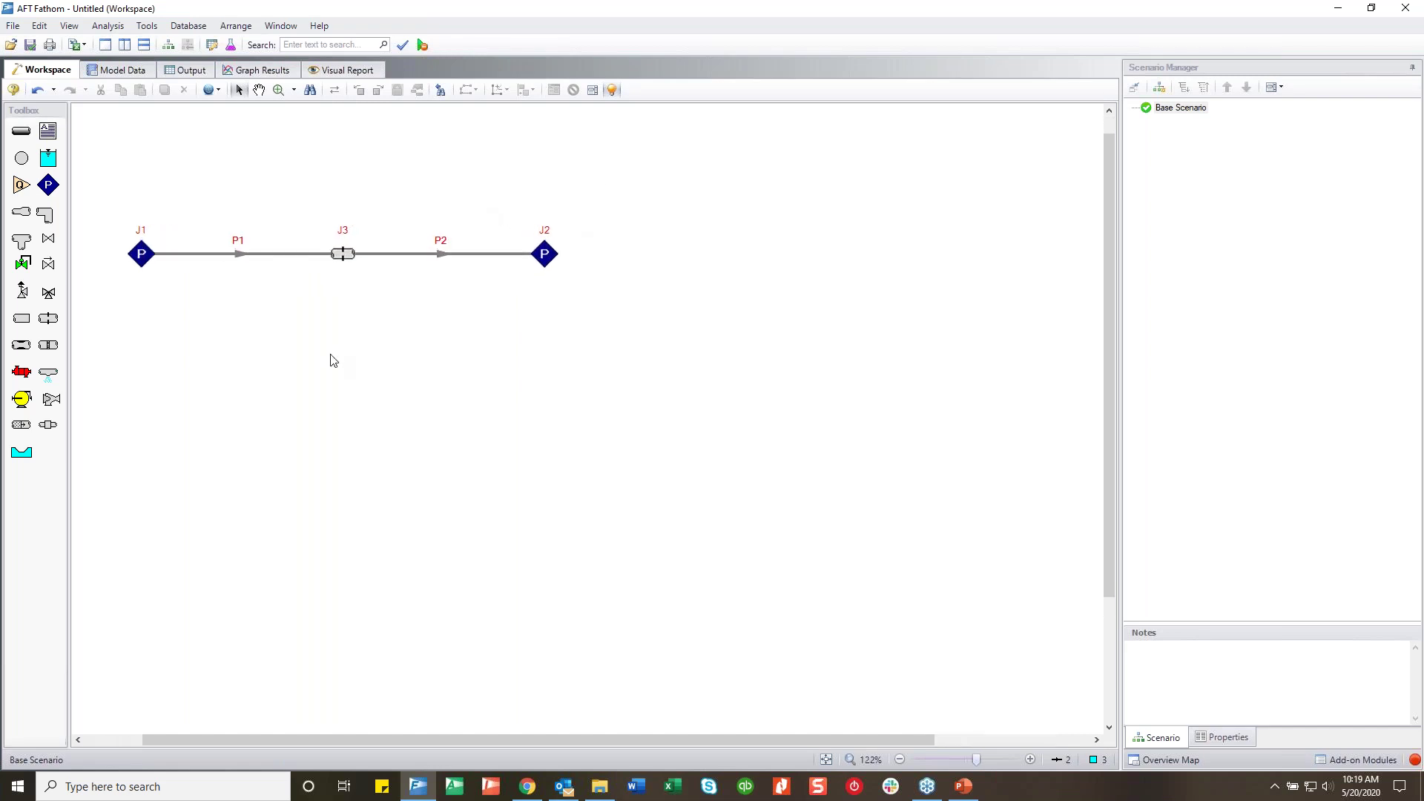
scroll(443, 302, up, 1)
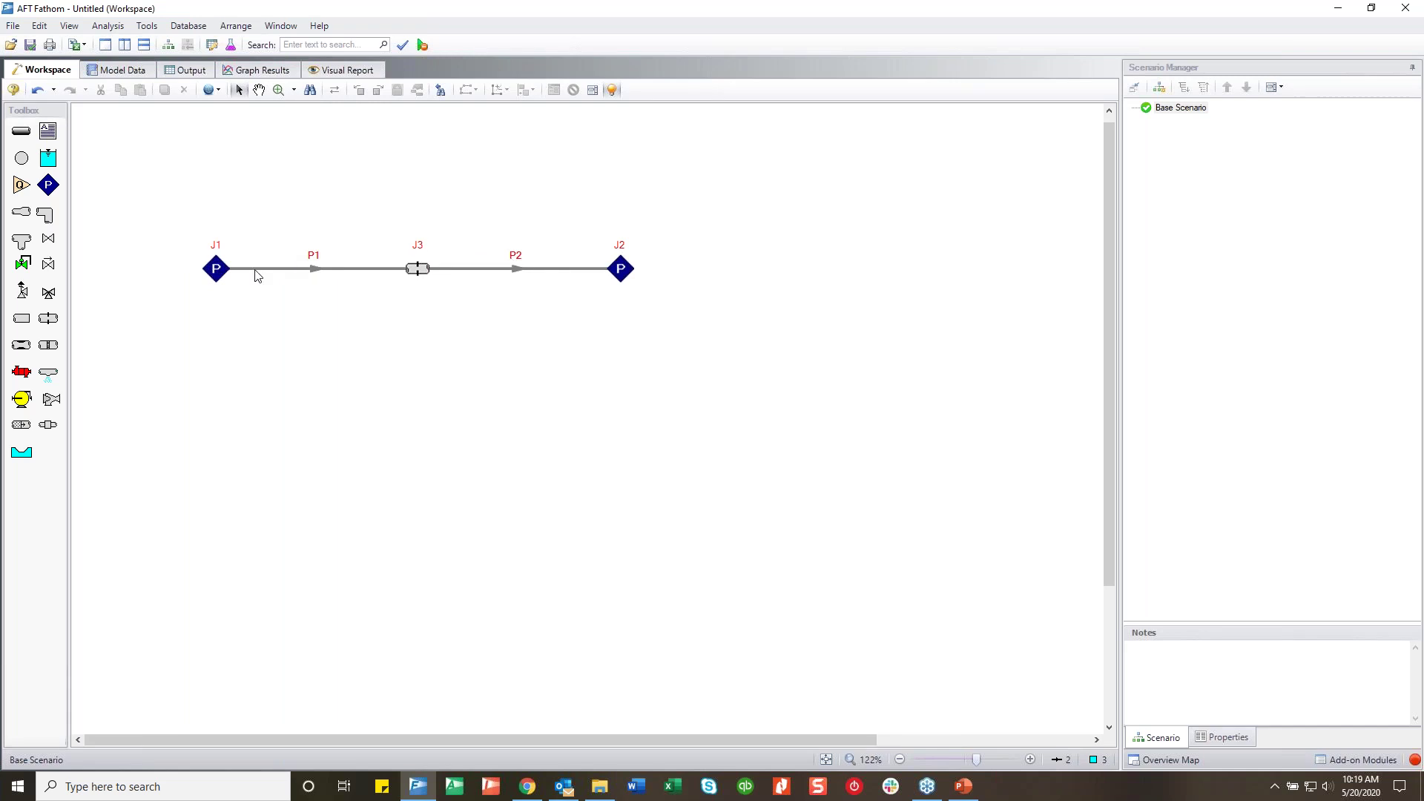
Set the system fluid to the AFT Standard Water at 1 atm, enter its temperature and calculate the fluid properties
click(232, 45)
click(460, 252)
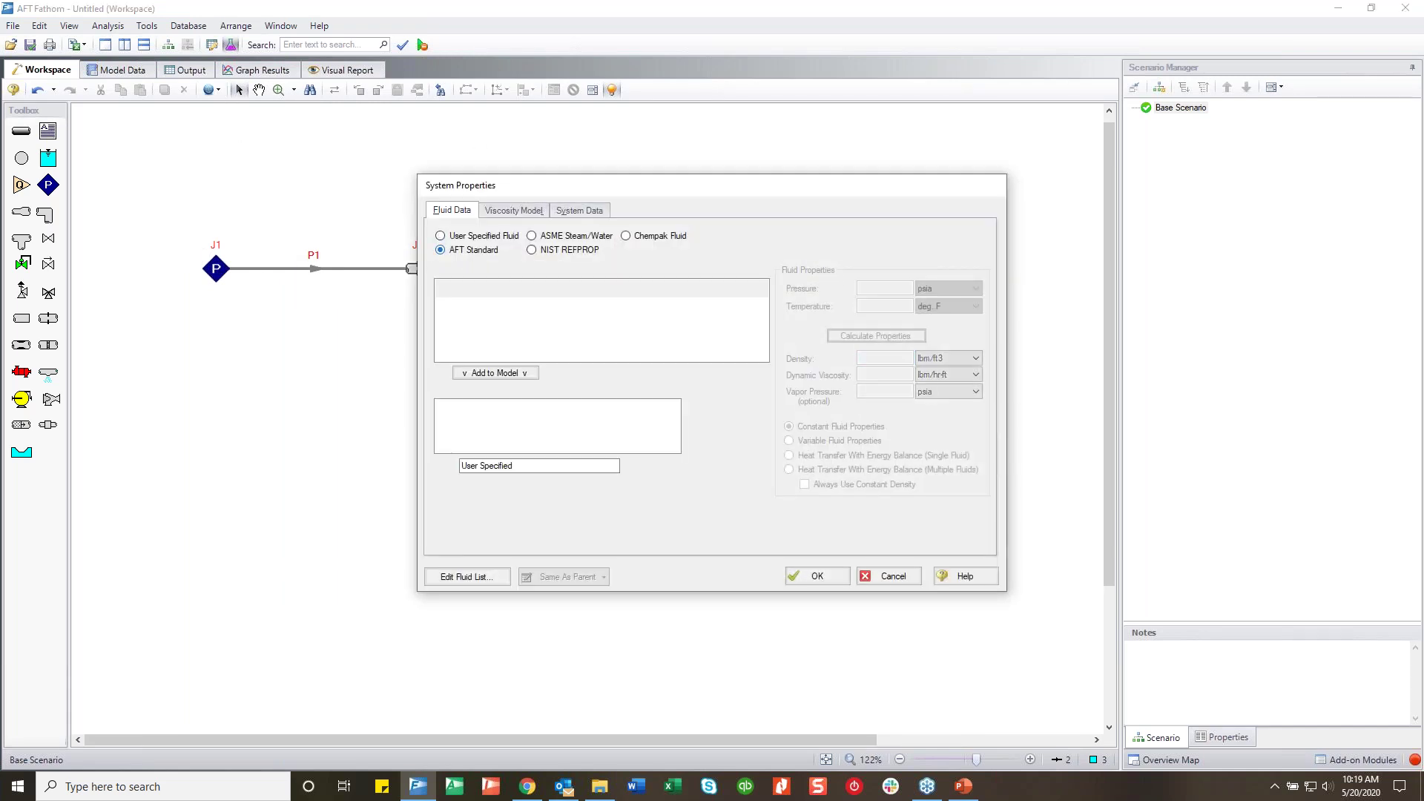
click(495, 373)
click(864, 306)
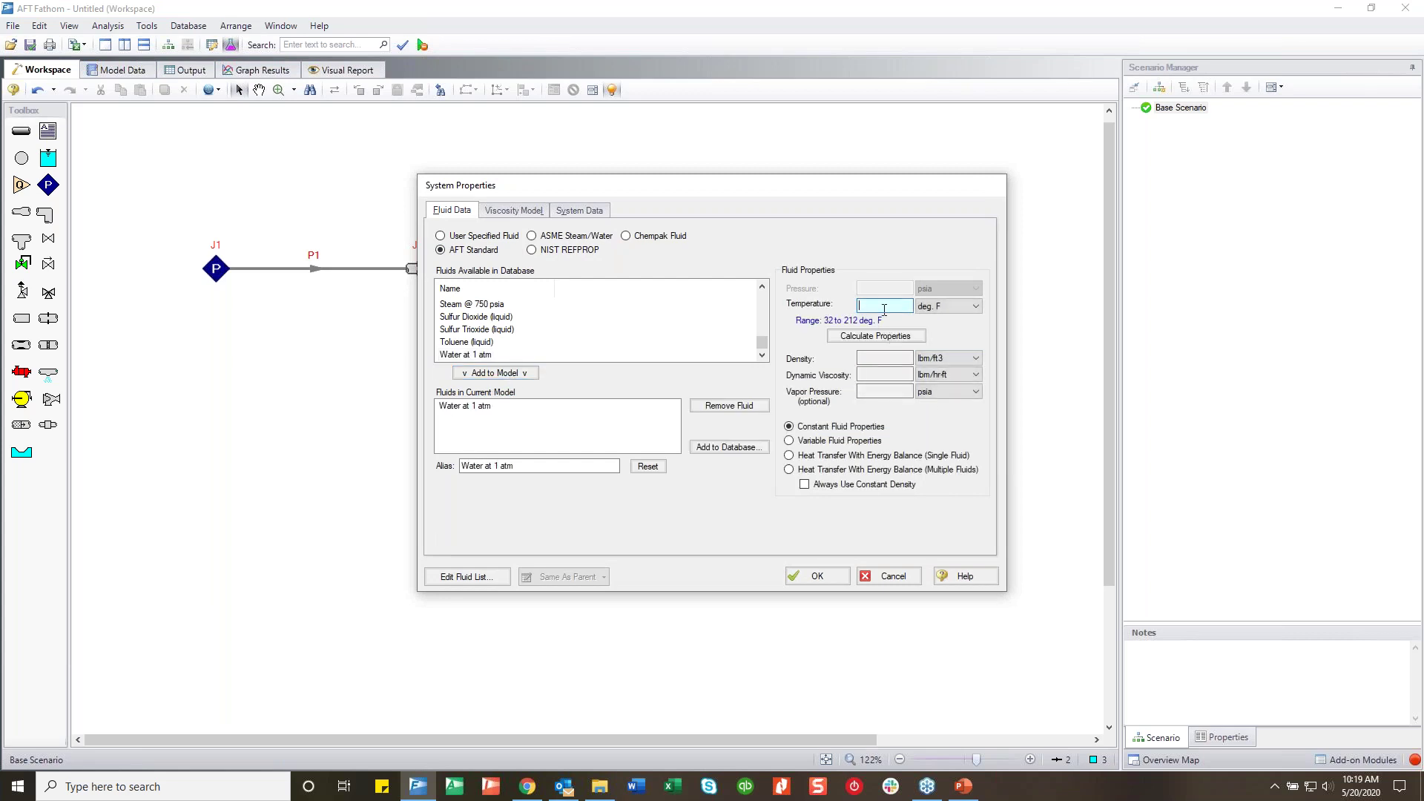
click(876, 336)
key(Return)
Set the static pressure of assigned pressure junction J1 to 100 psia
double_click(211, 270)
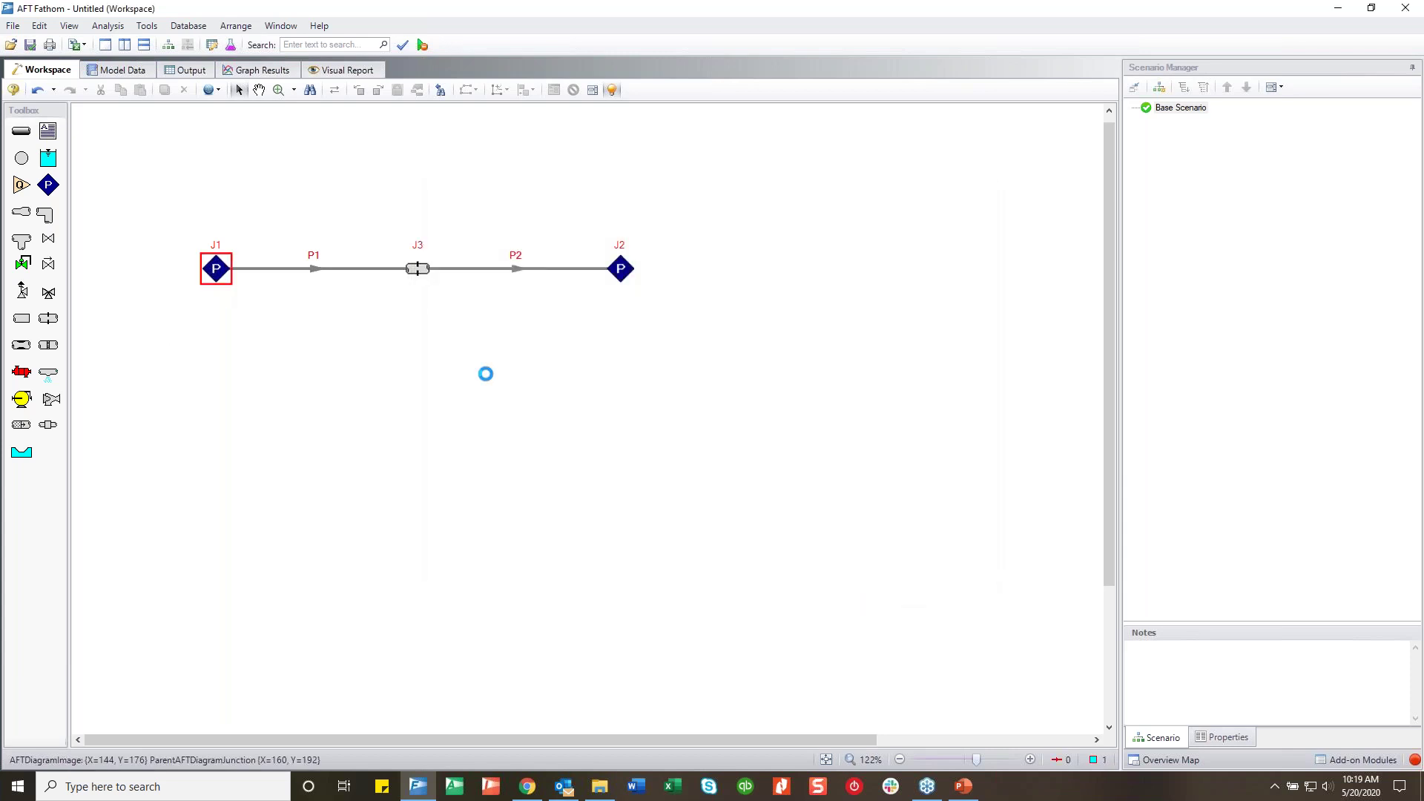
click(356, 227)
click(352, 209)
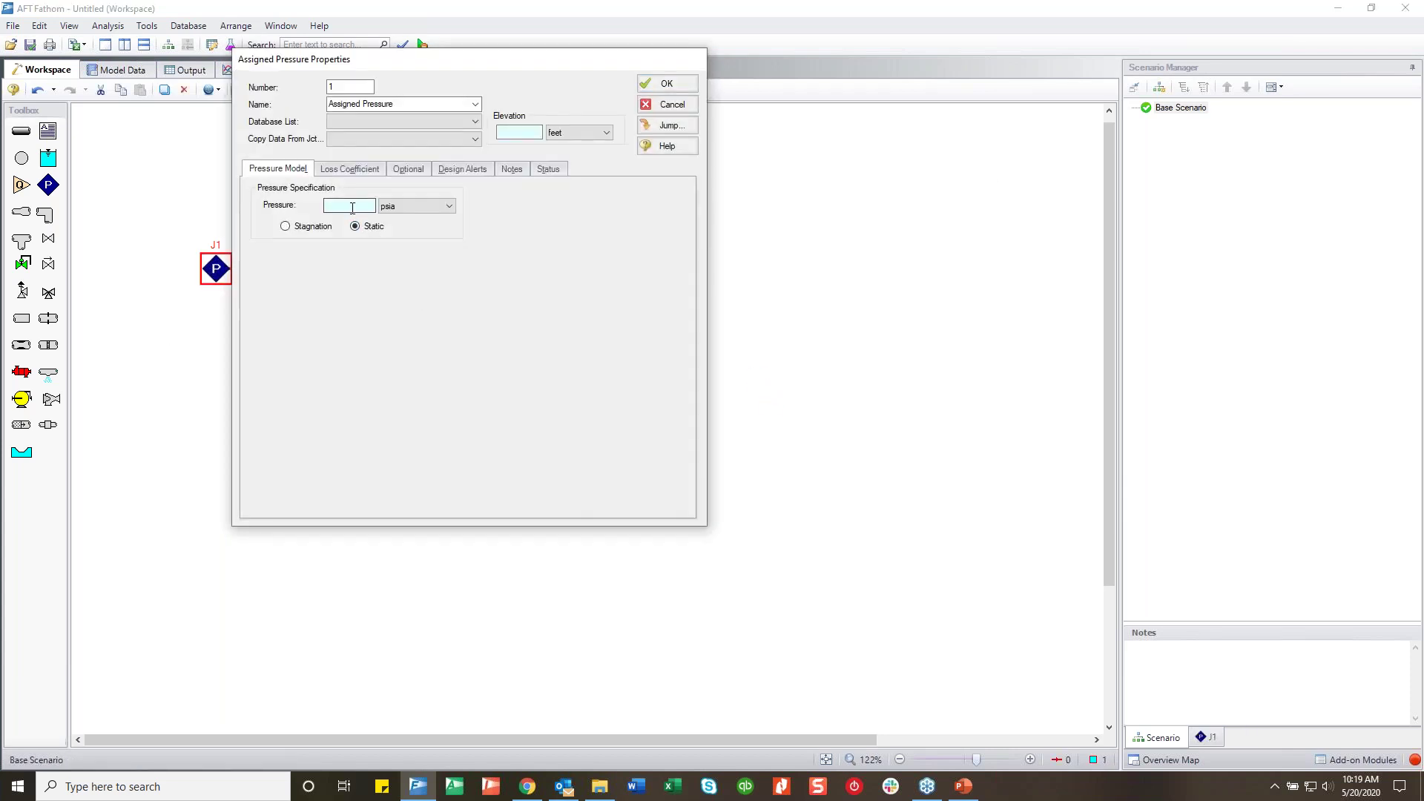
click(681, 84)
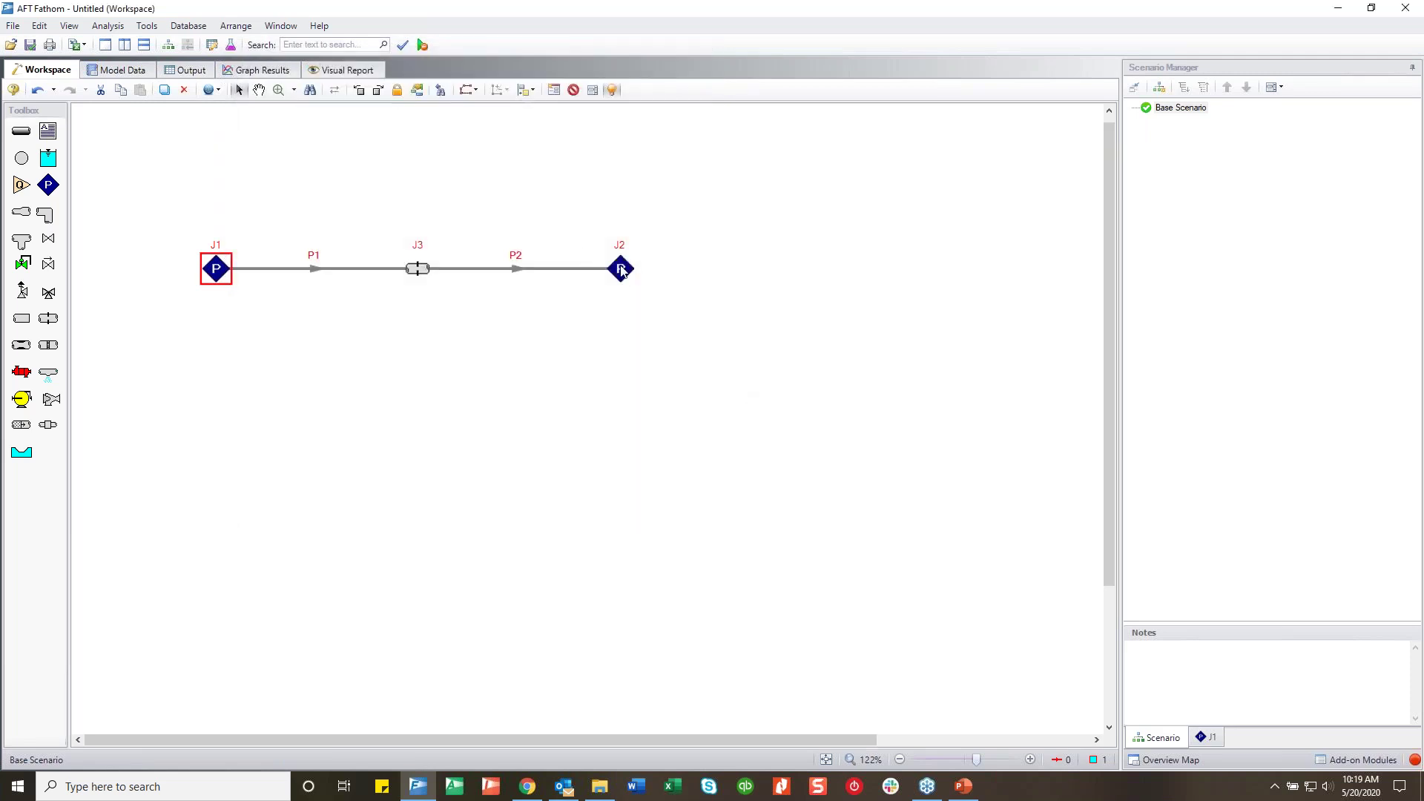
Define junction J2 with 100 psia static pressure and 0 feet elevation, and complete J1 with an elevation of 0 feet
click(621, 271)
double_click(621, 268)
click(705, 227)
click(702, 203)
text(100)
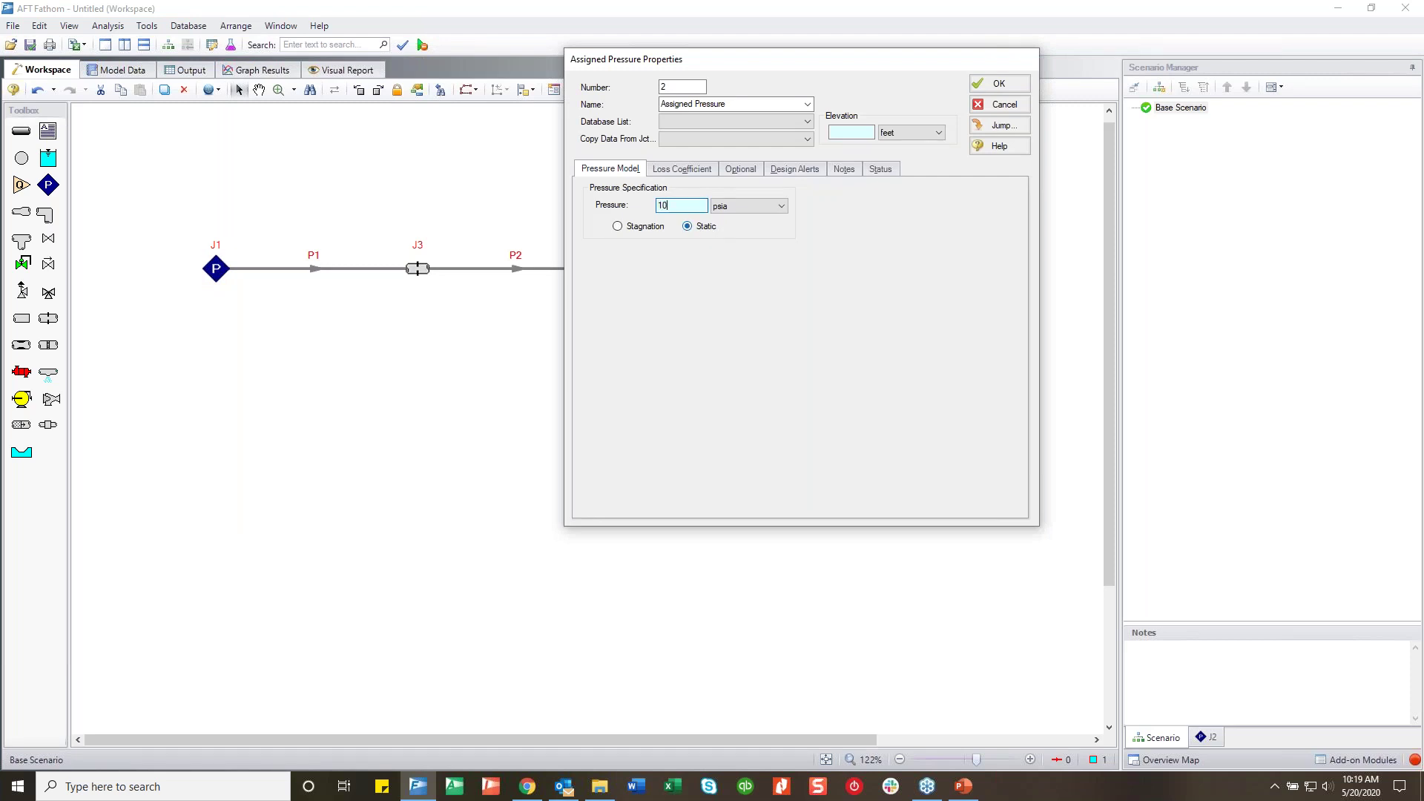
click(846, 132)
click(999, 84)
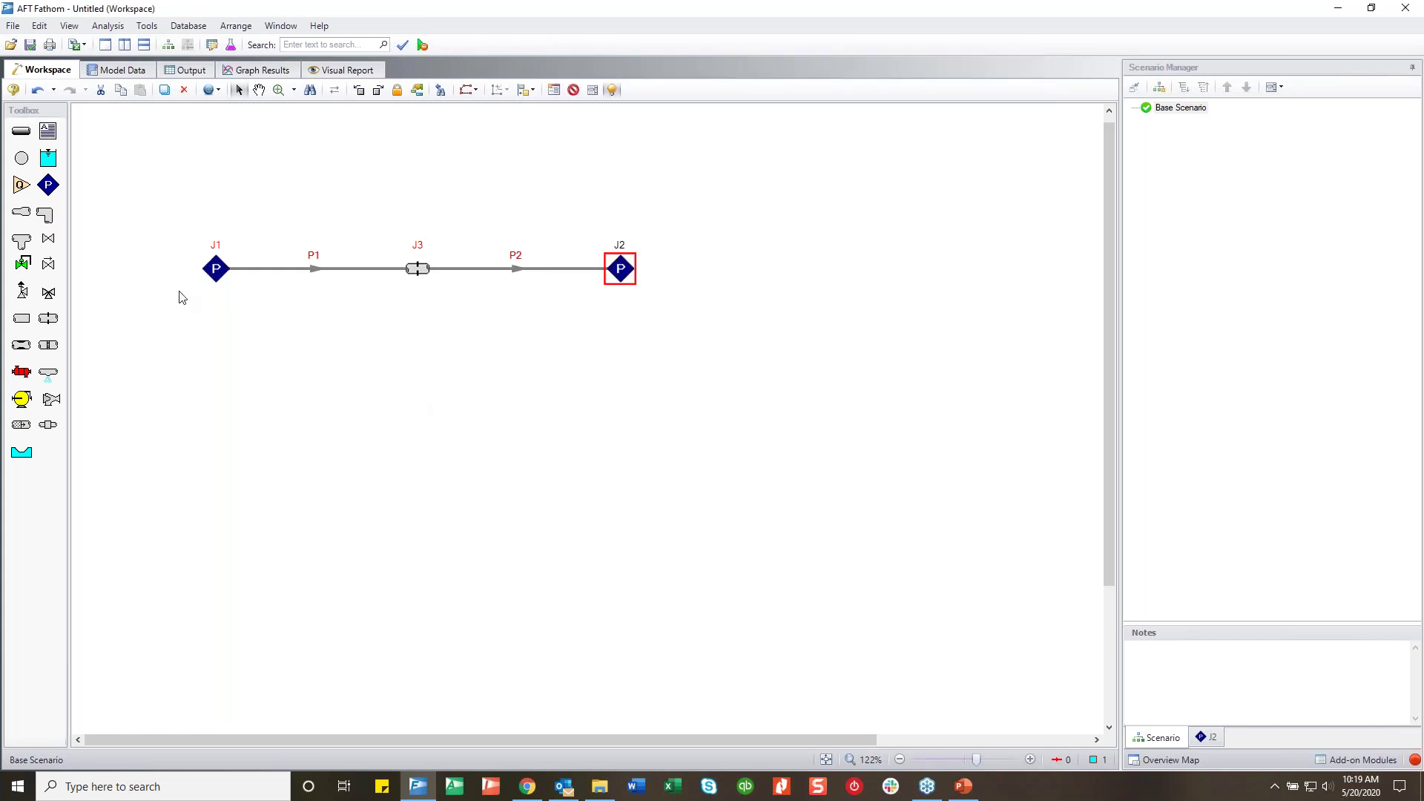
double_click(216, 269)
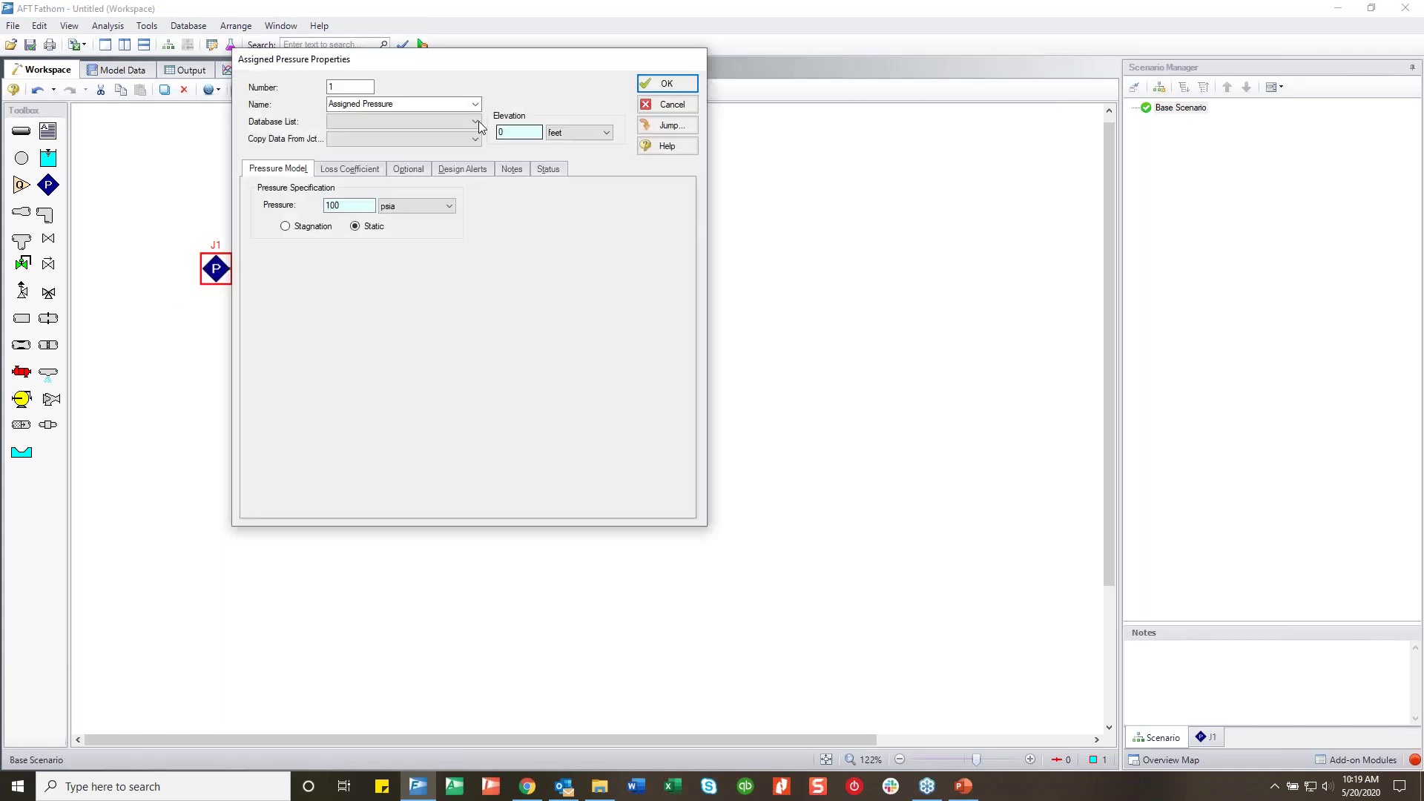
click(667, 83)
Define orifice J3 as sharp-edged with an inlet elevation of 0 feet and a diameter of 3 inches
click(423, 270)
key(Return)
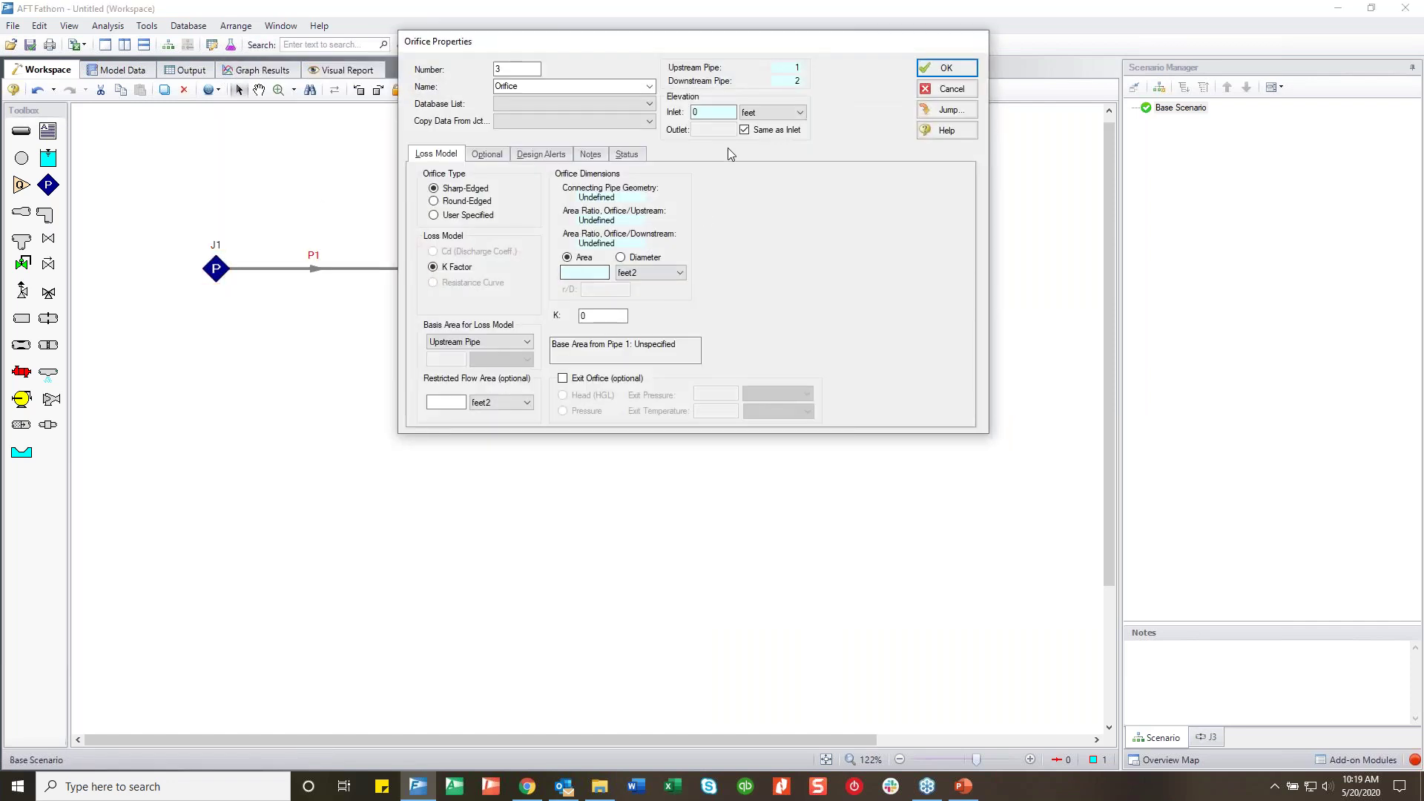
click(632, 257)
click(586, 272)
text(3)
click(594, 315)
click(976, 70)
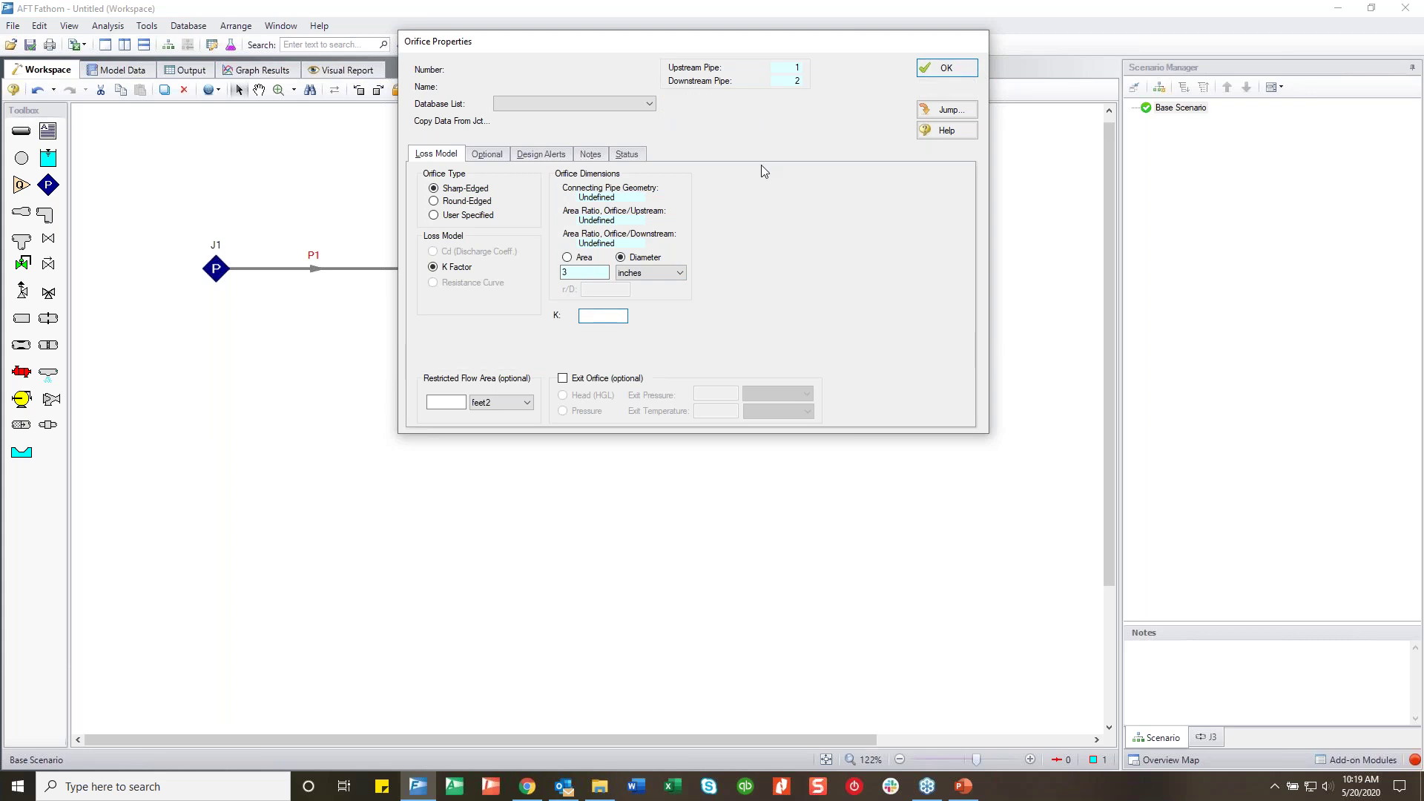
Define pipe P1 as Steel - ANSI, cylindrical, 4 inch, STD (schedule 40), with a length of 20 feet
double_click(312, 273)
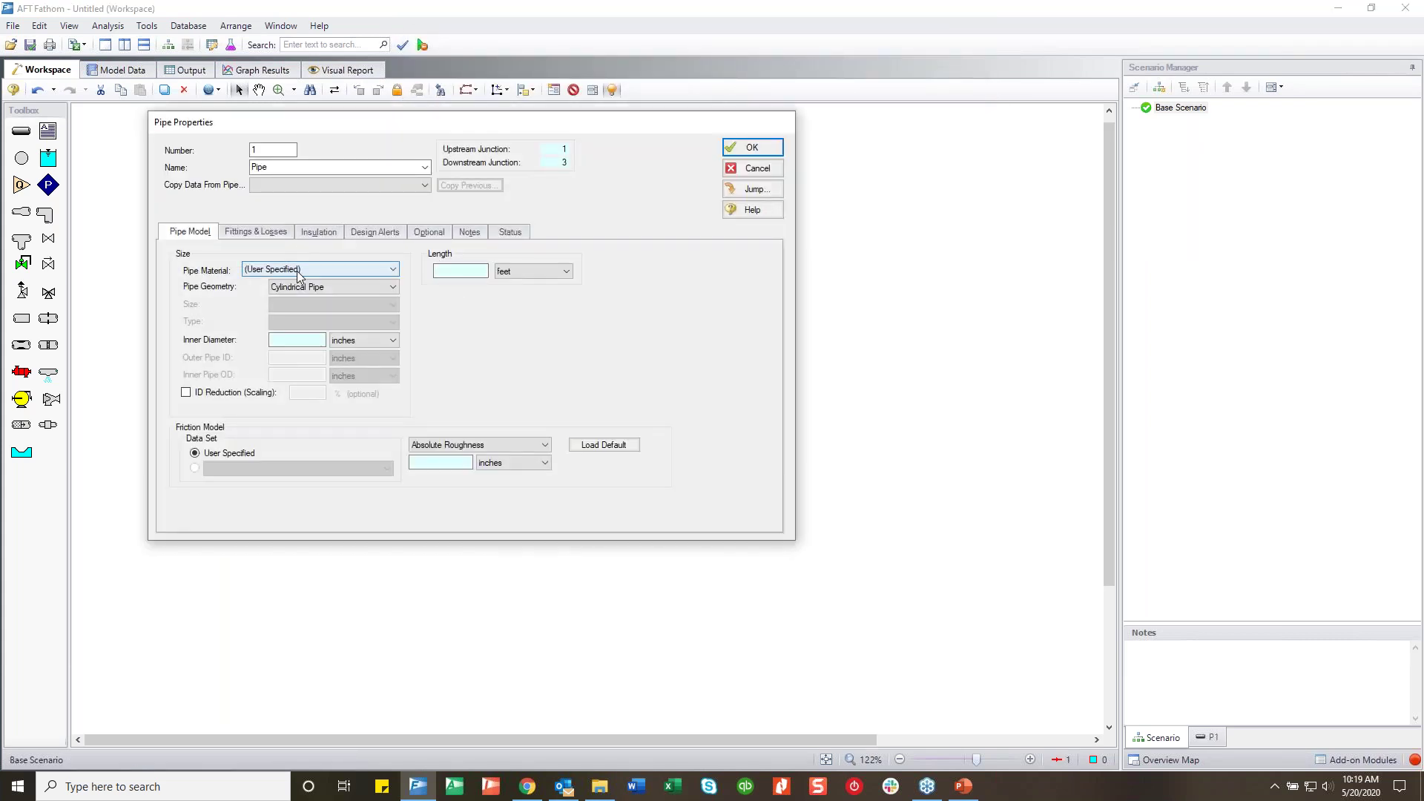
click(302, 270)
scroll(310, 324, down, 2)
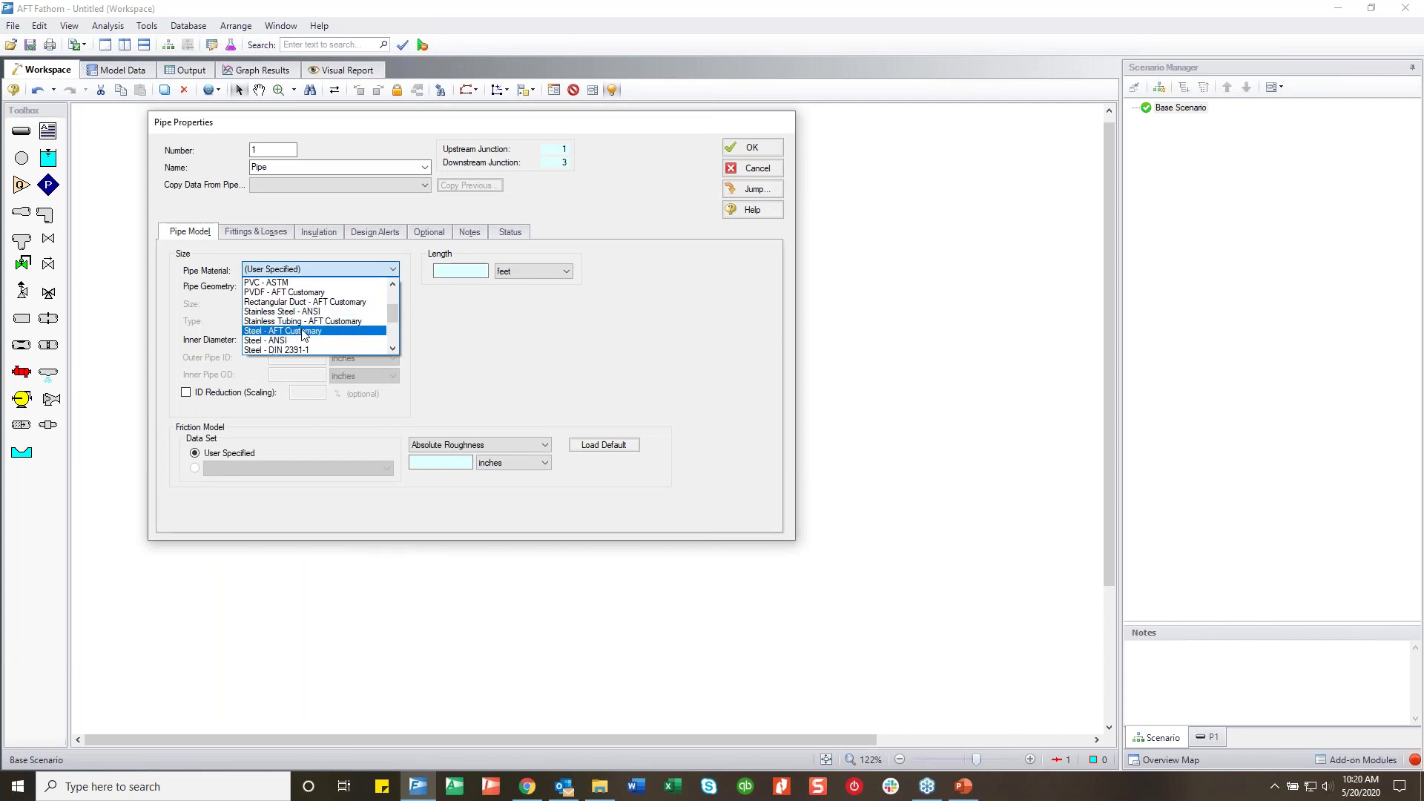
click(315, 334)
click(325, 286)
click(318, 296)
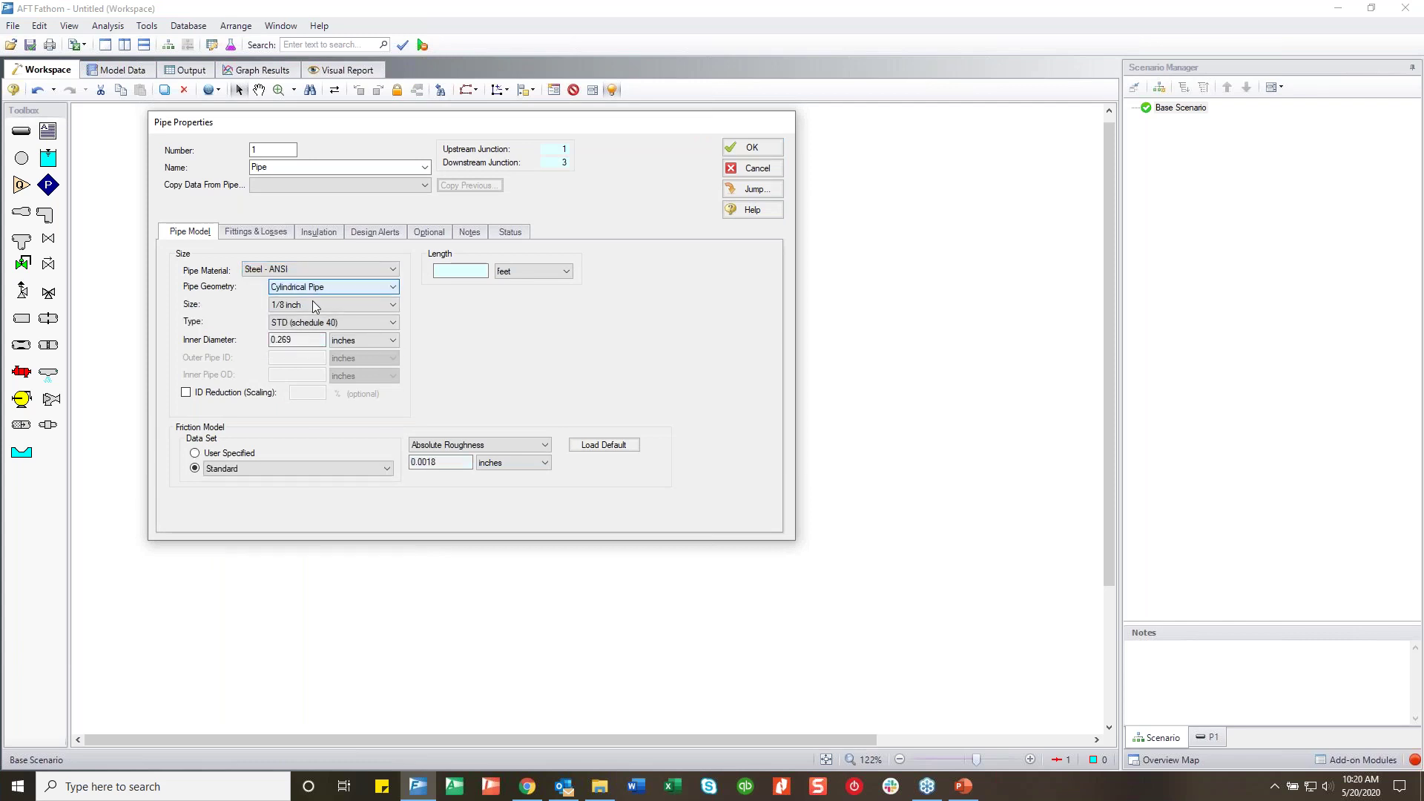
click(313, 305)
scroll(327, 352, down, 3)
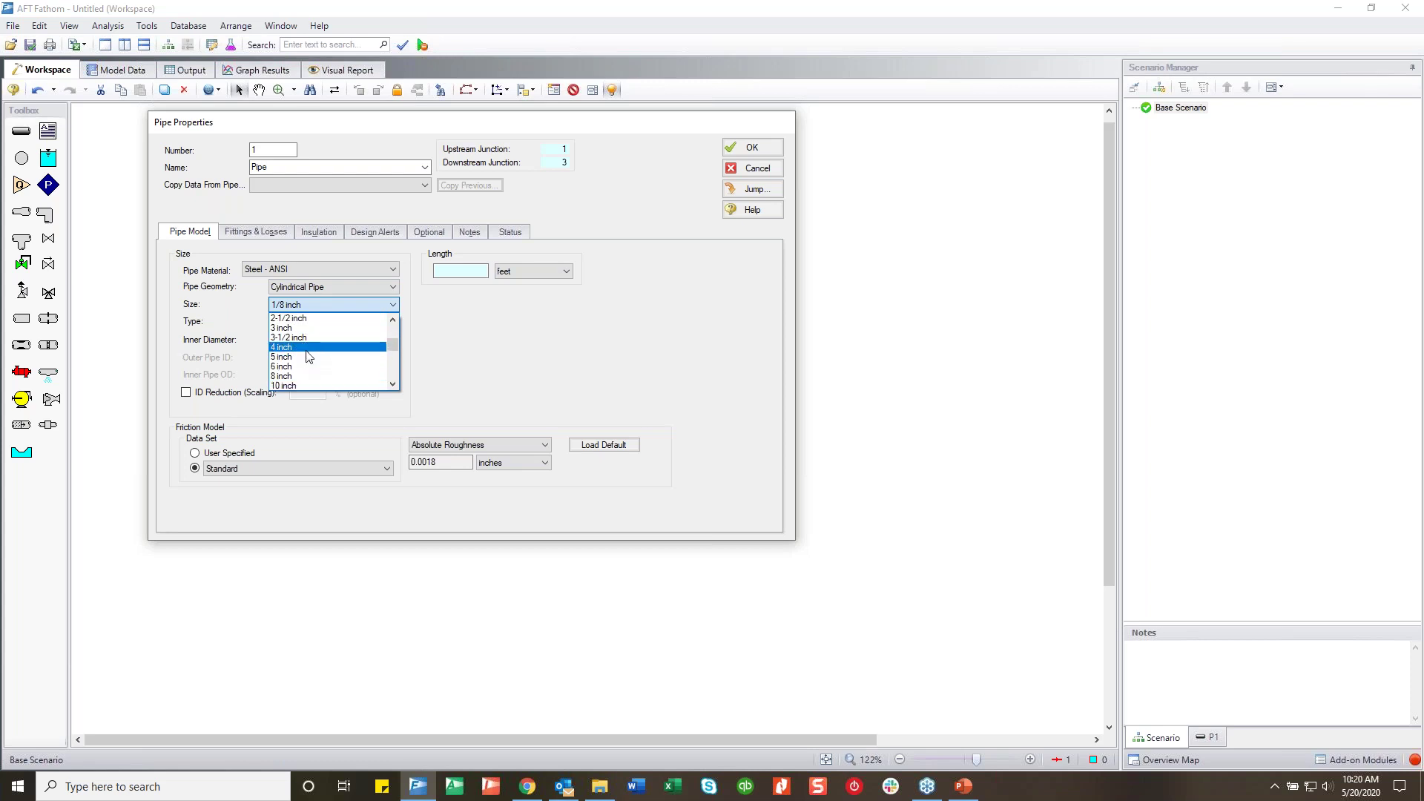
click(307, 348)
click(460, 270)
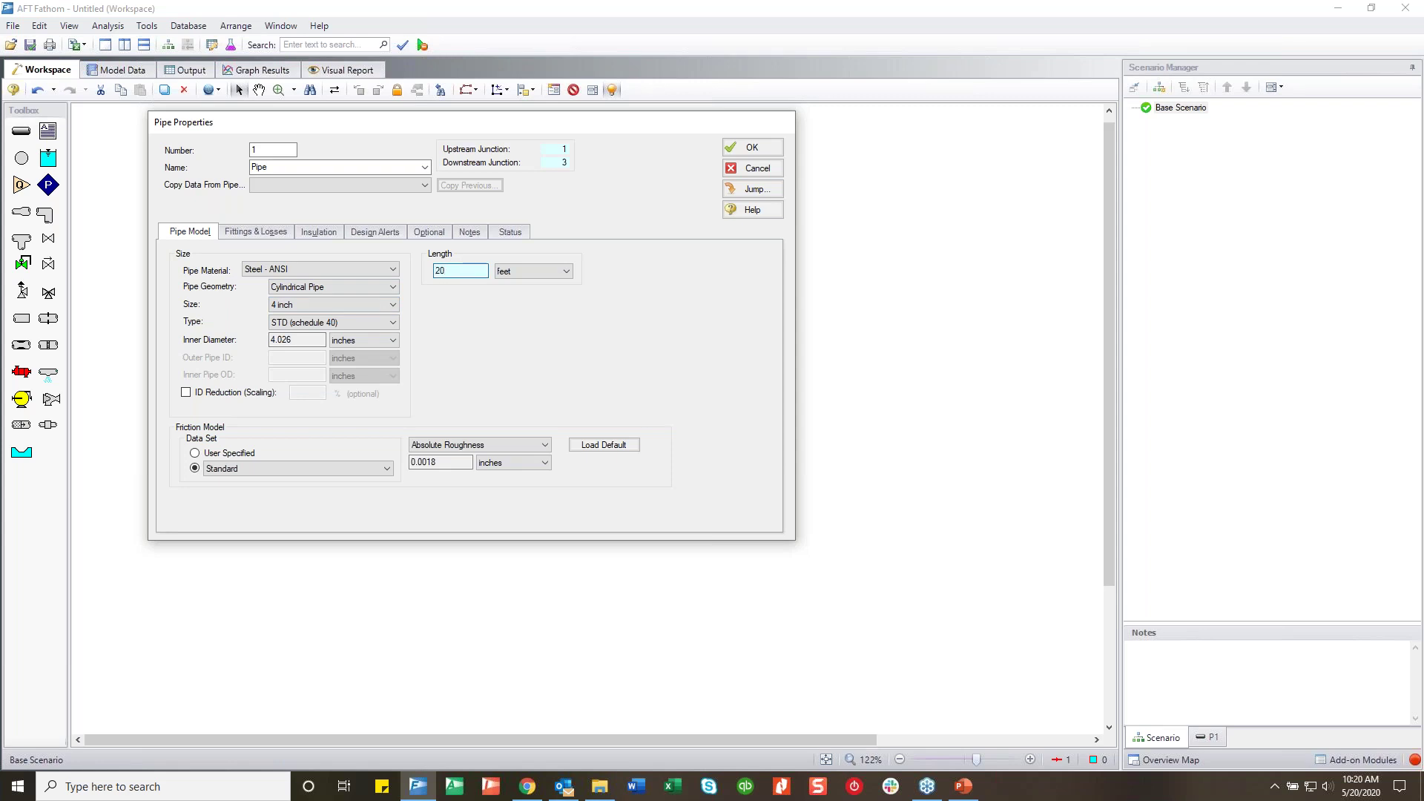
click(753, 149)
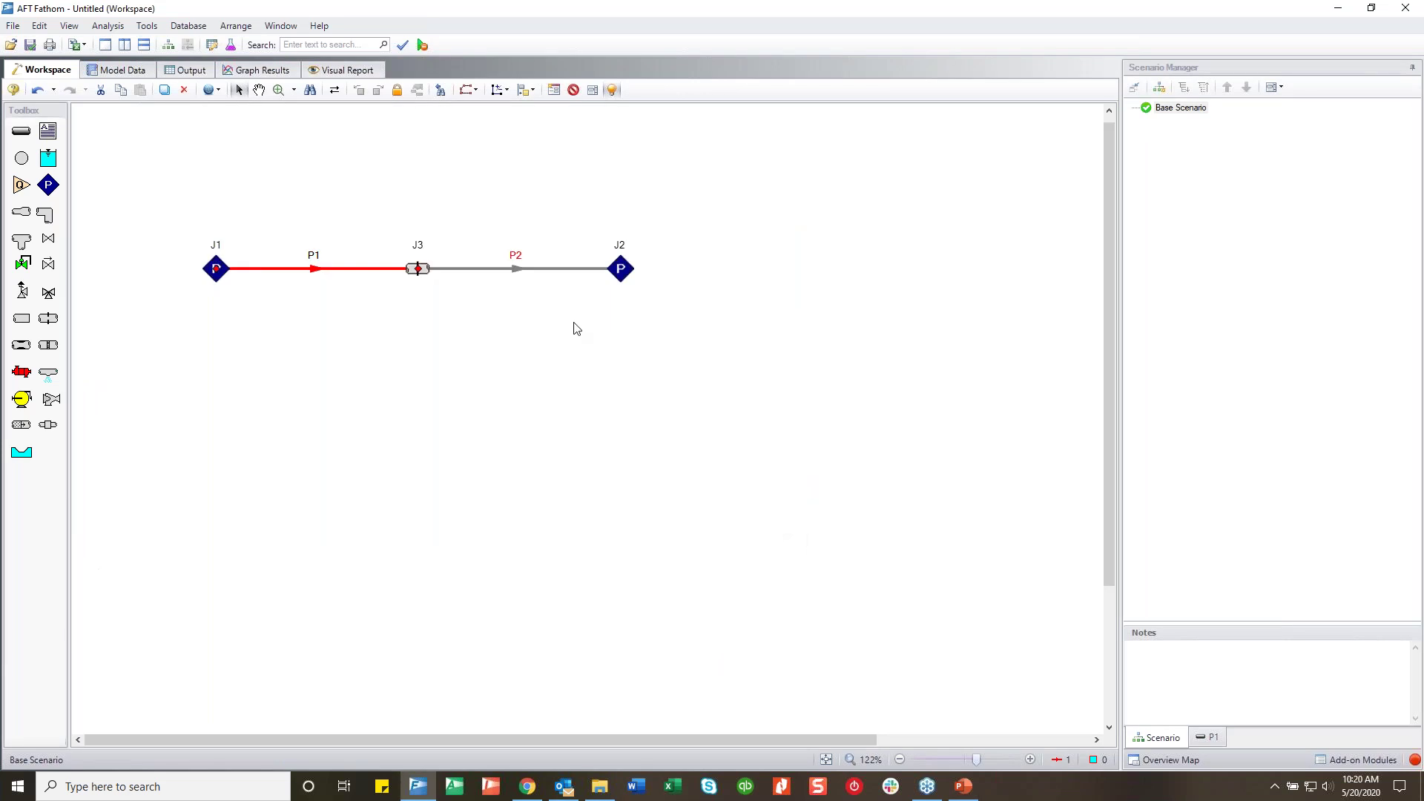
Copy all parameters from pipe 1 to pipe P2, including the 20 feet length
click(490, 269)
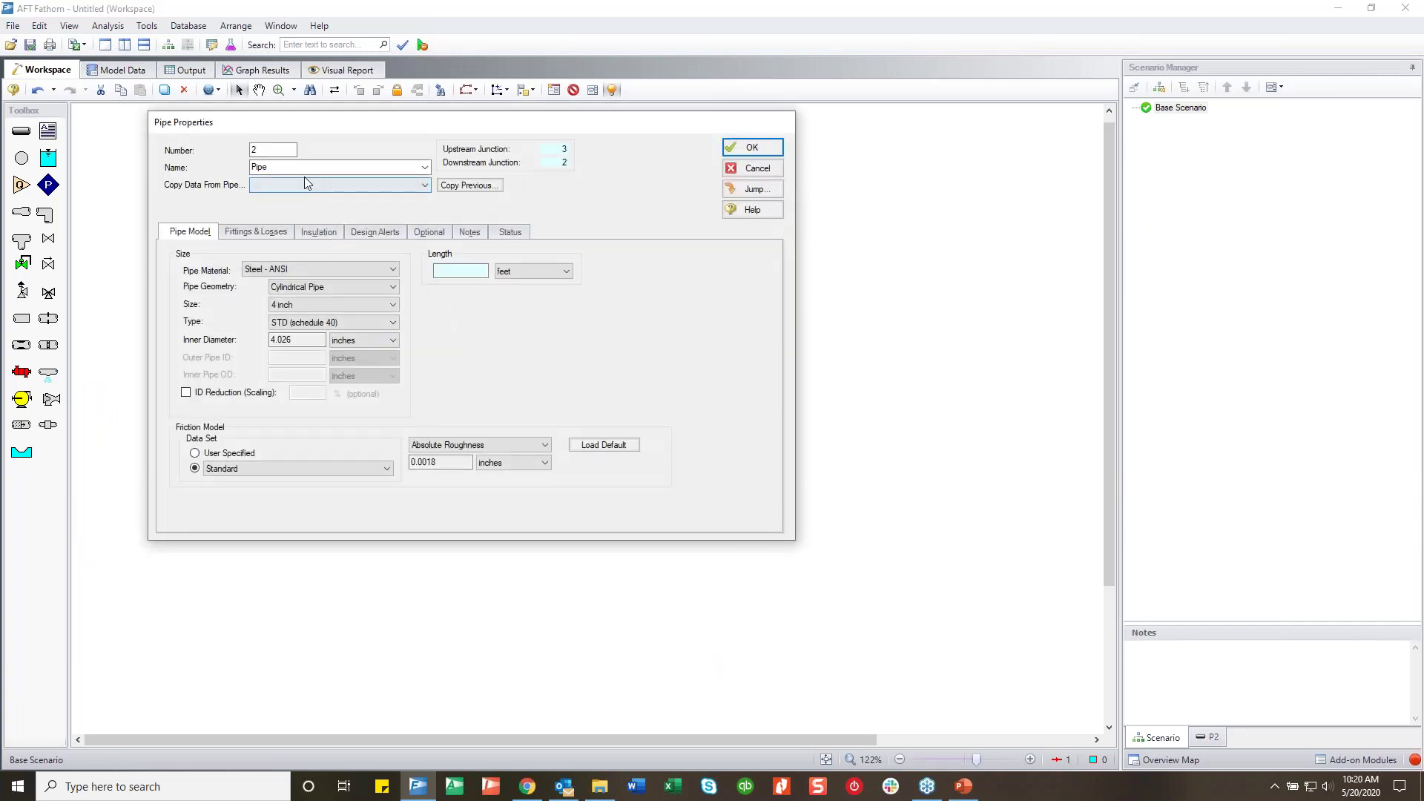
click(304, 184)
click(307, 203)
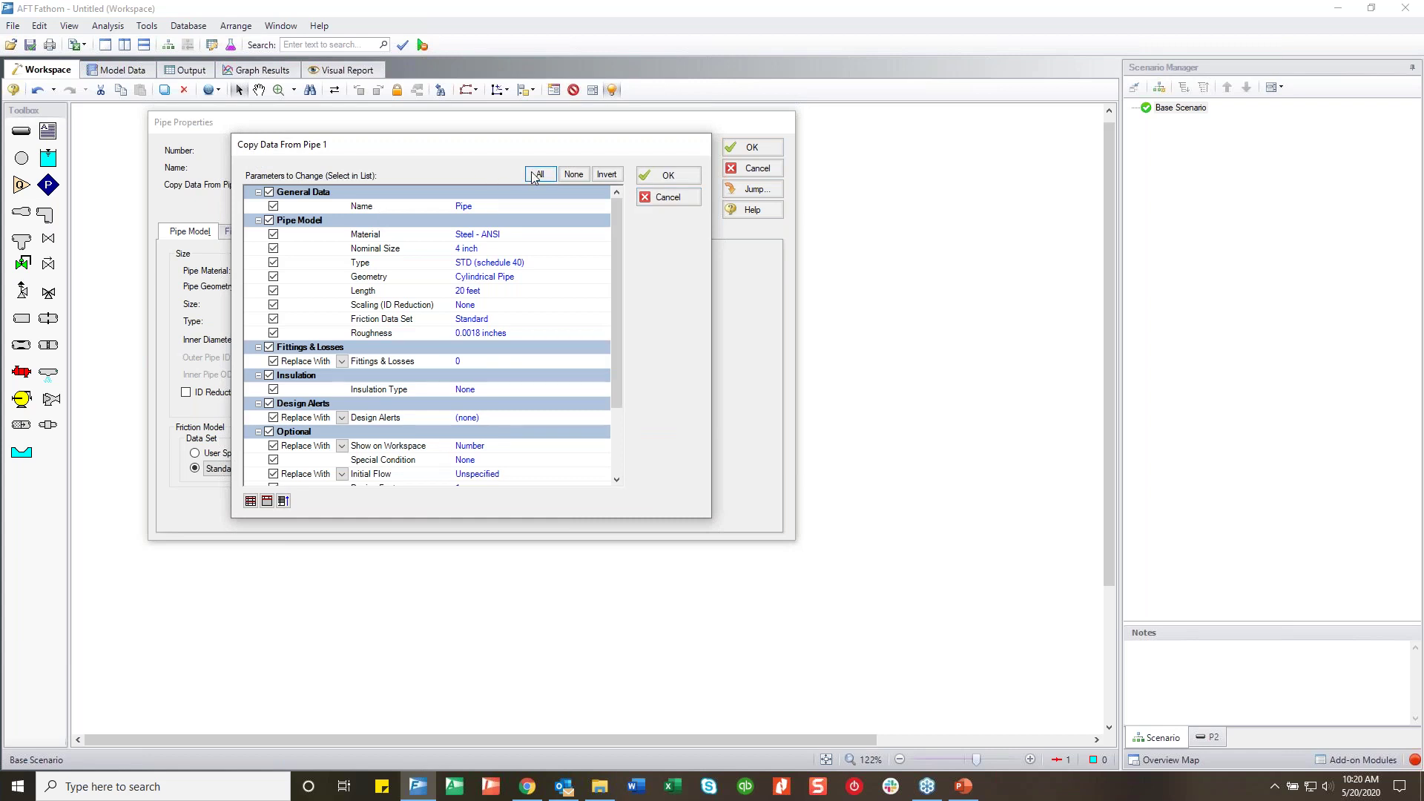
click(671, 178)
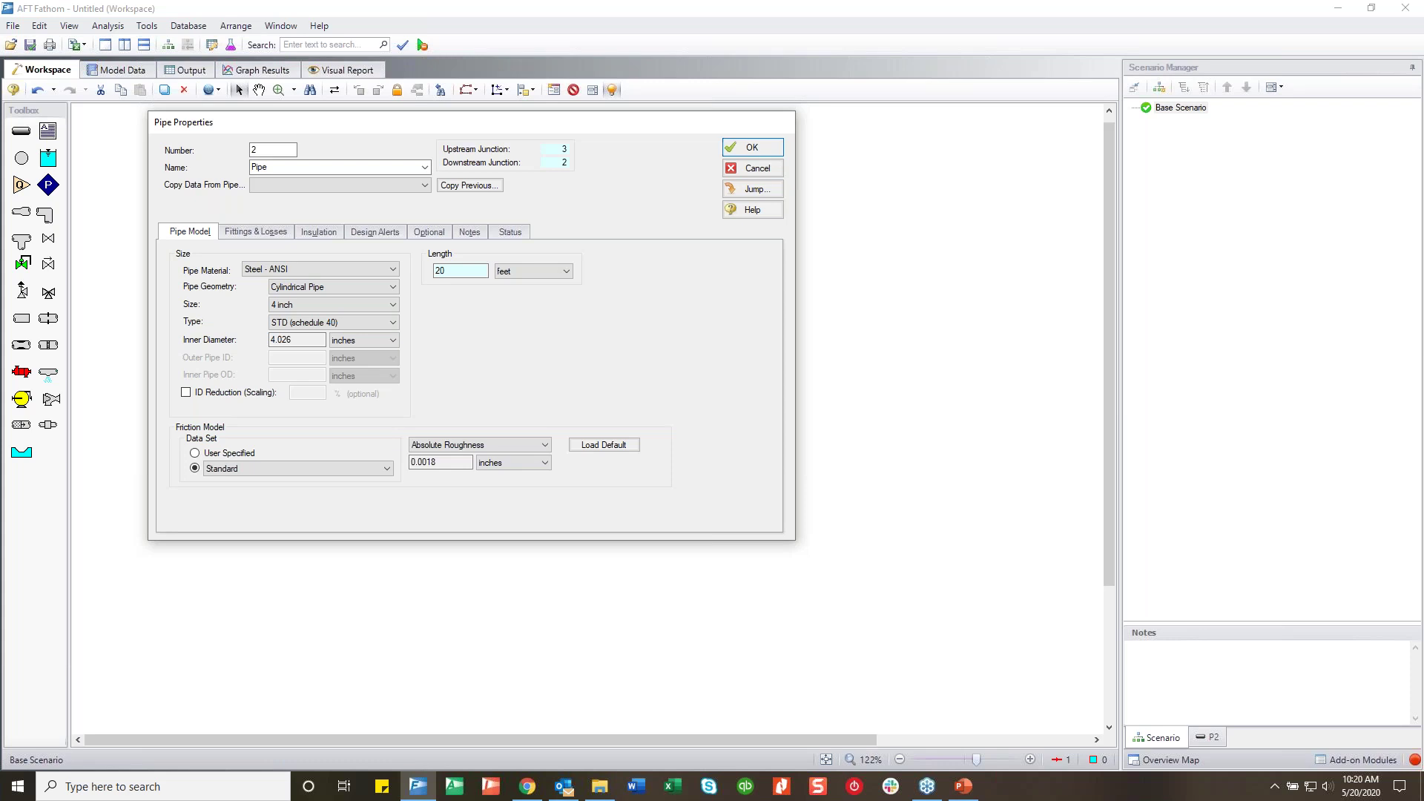
click(751, 148)
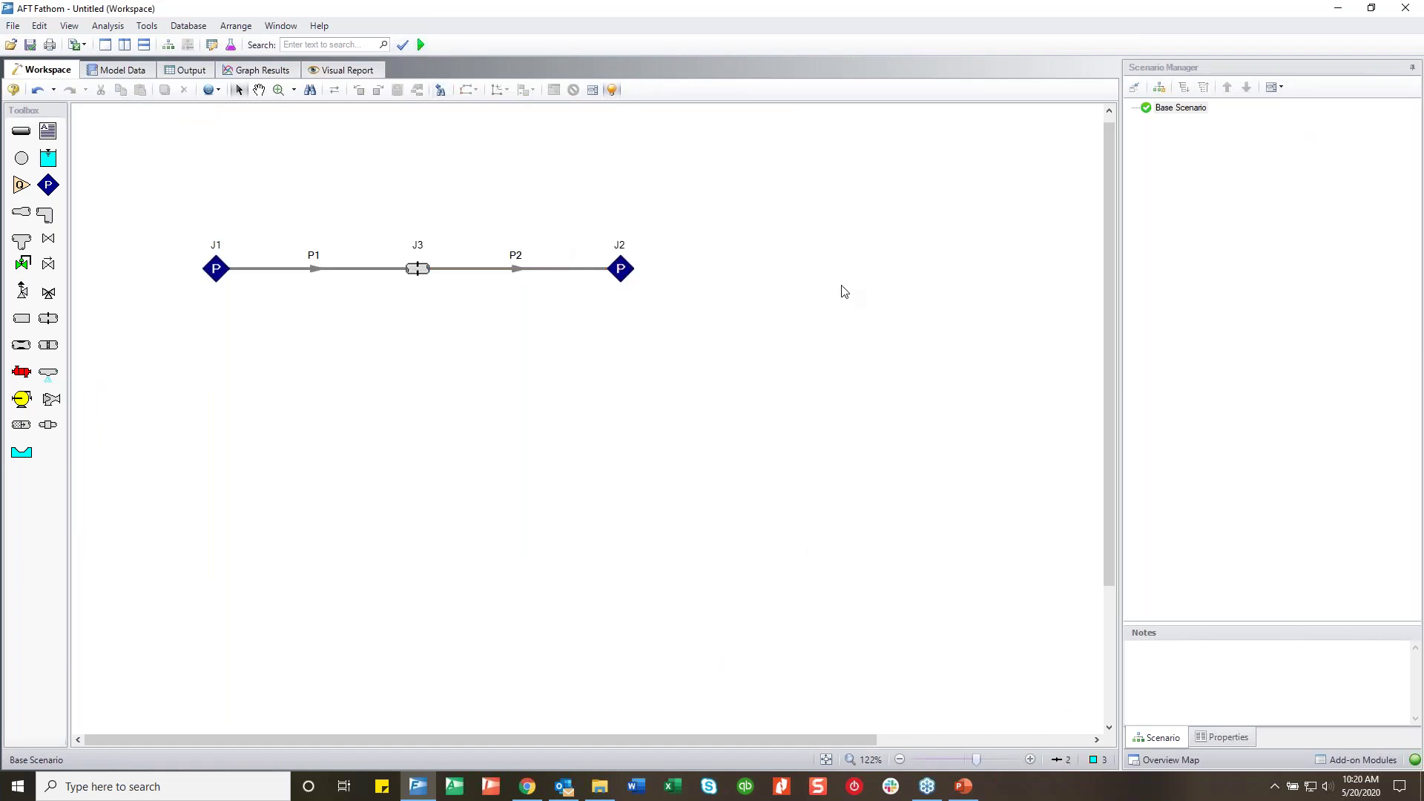
Save the model as Beginning Example and run it through to its output results
click(13, 25)
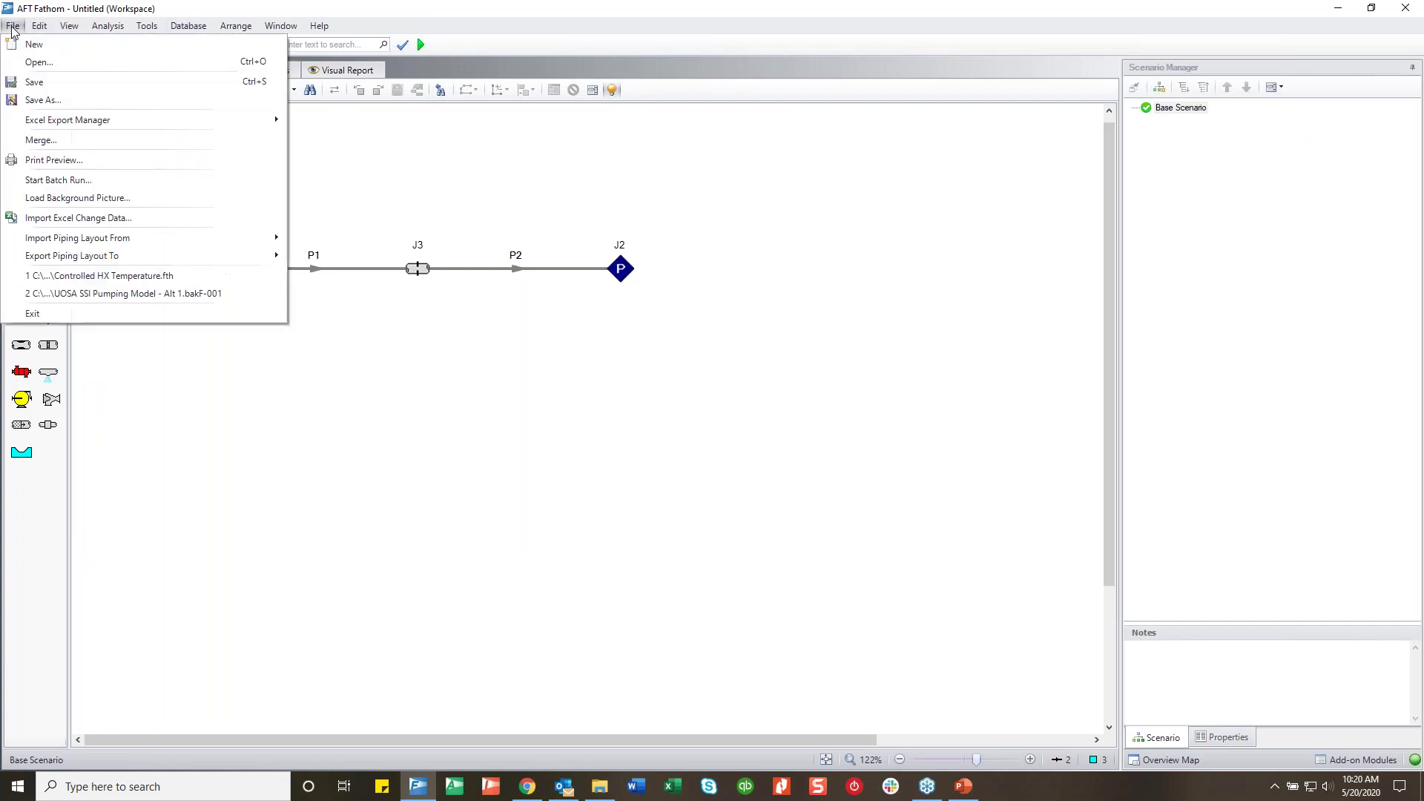
click(58, 101)
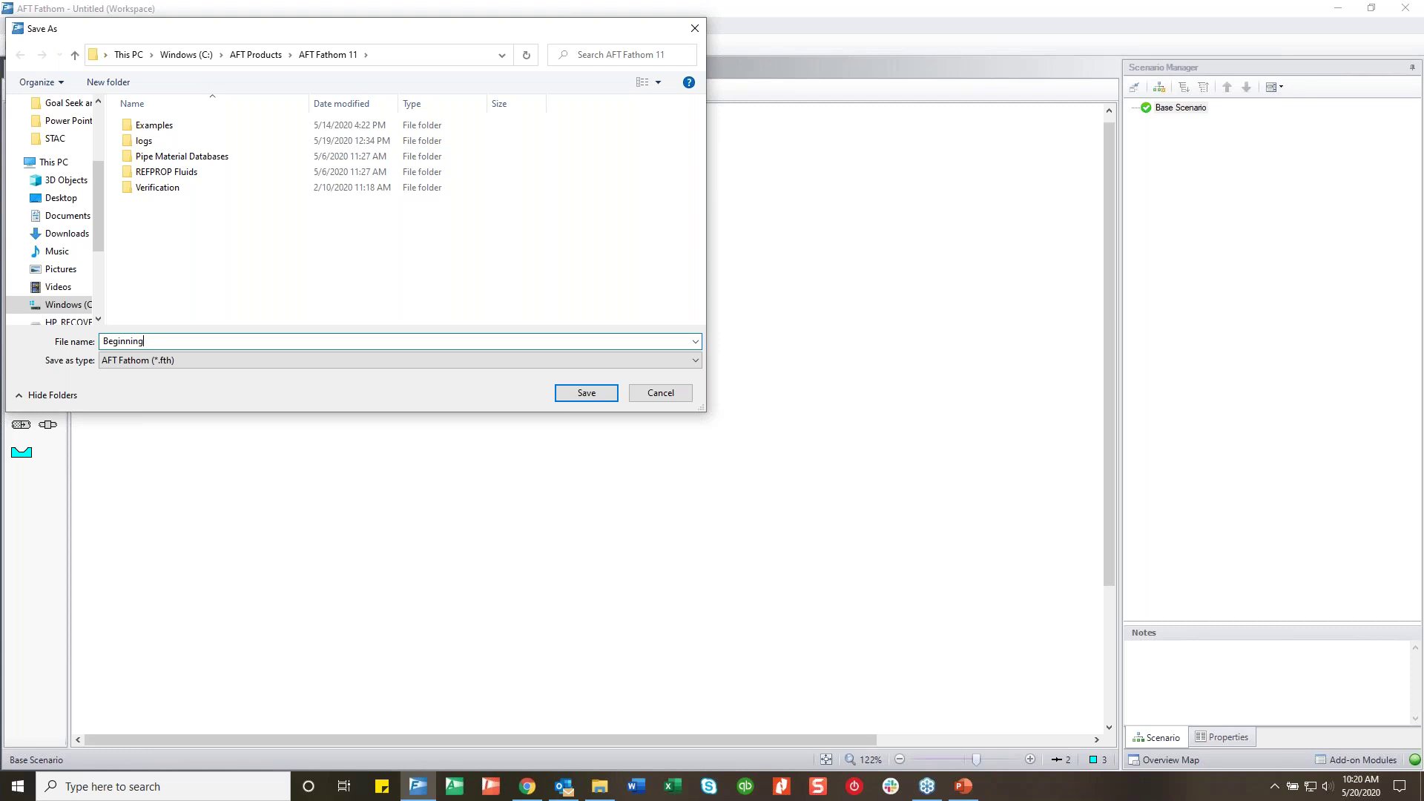
key(Return)
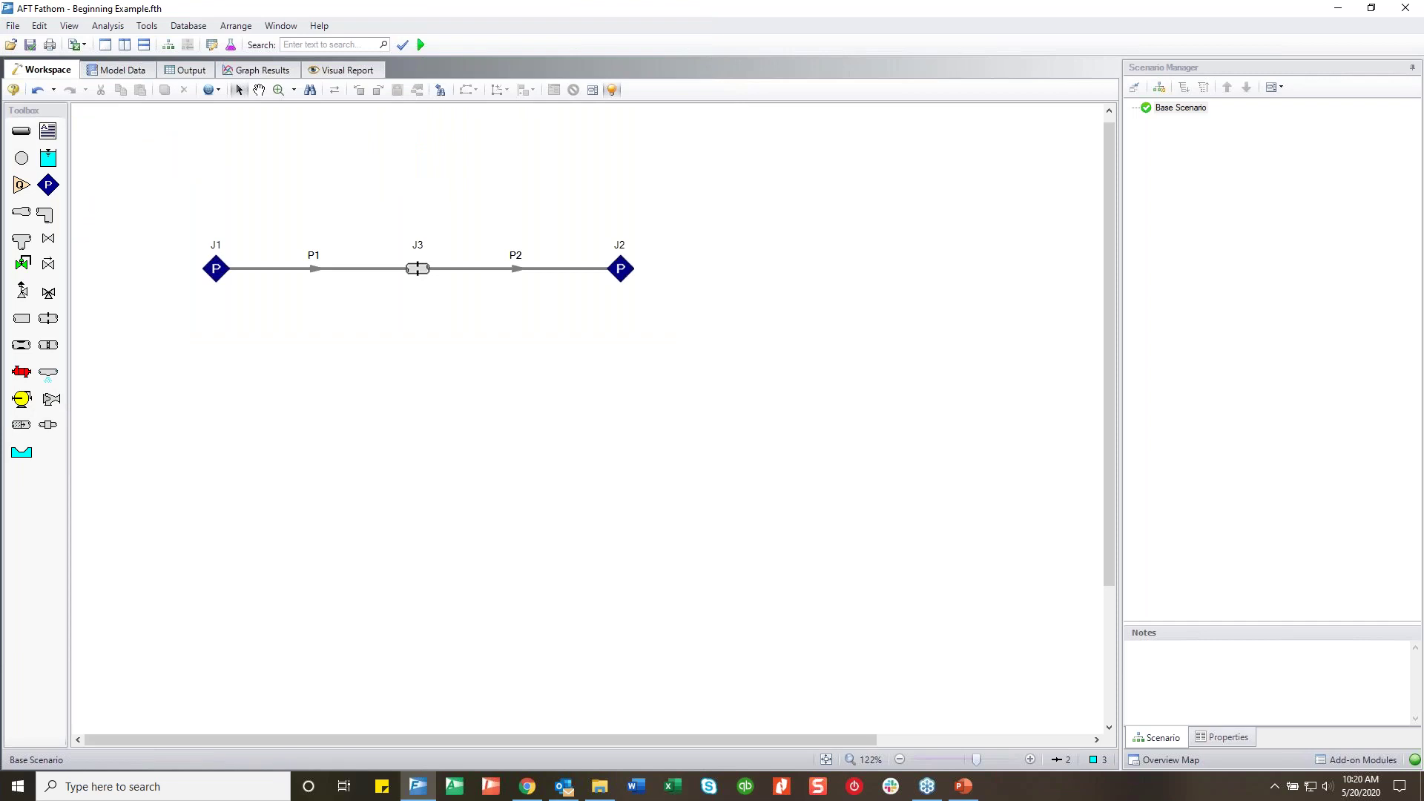
key(ctrl+r)
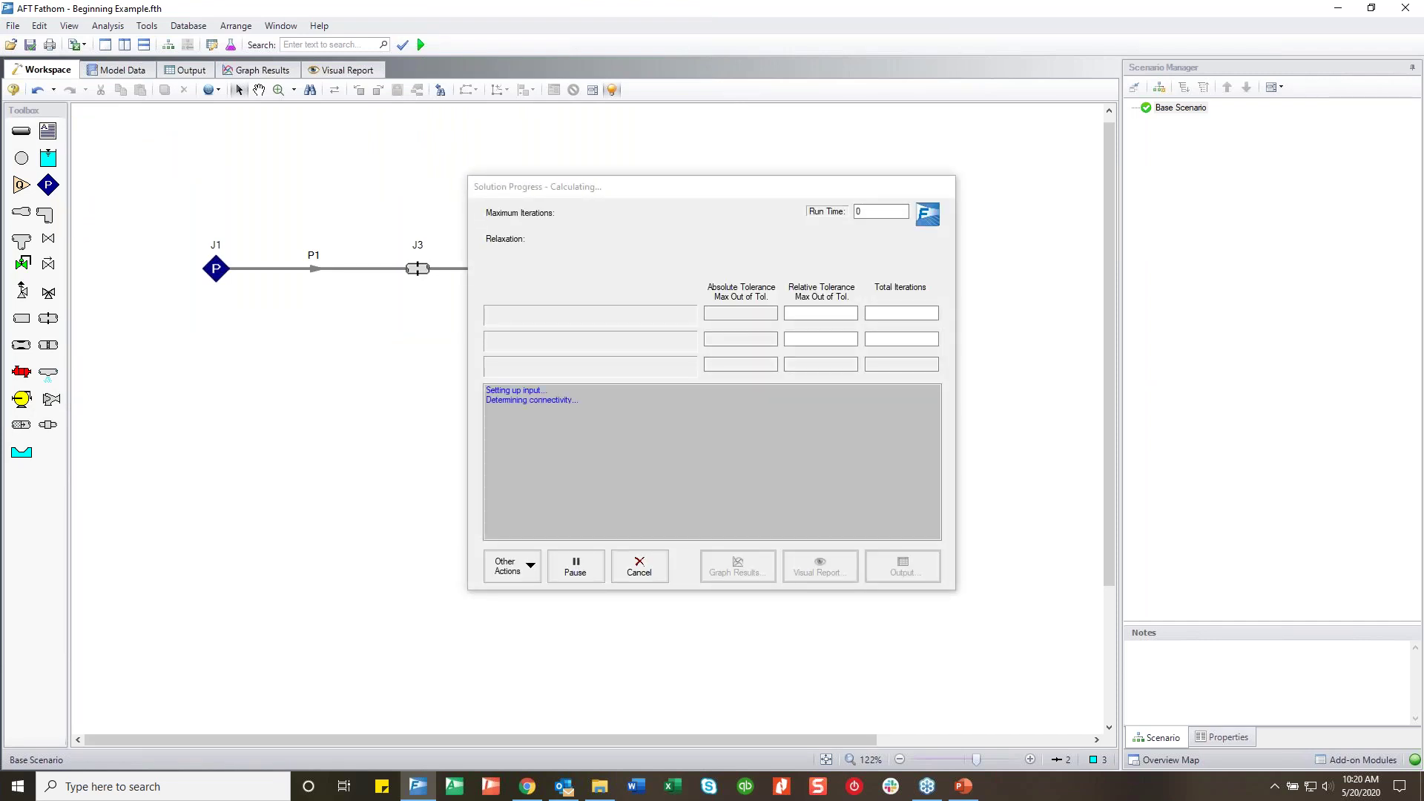
key(Return)
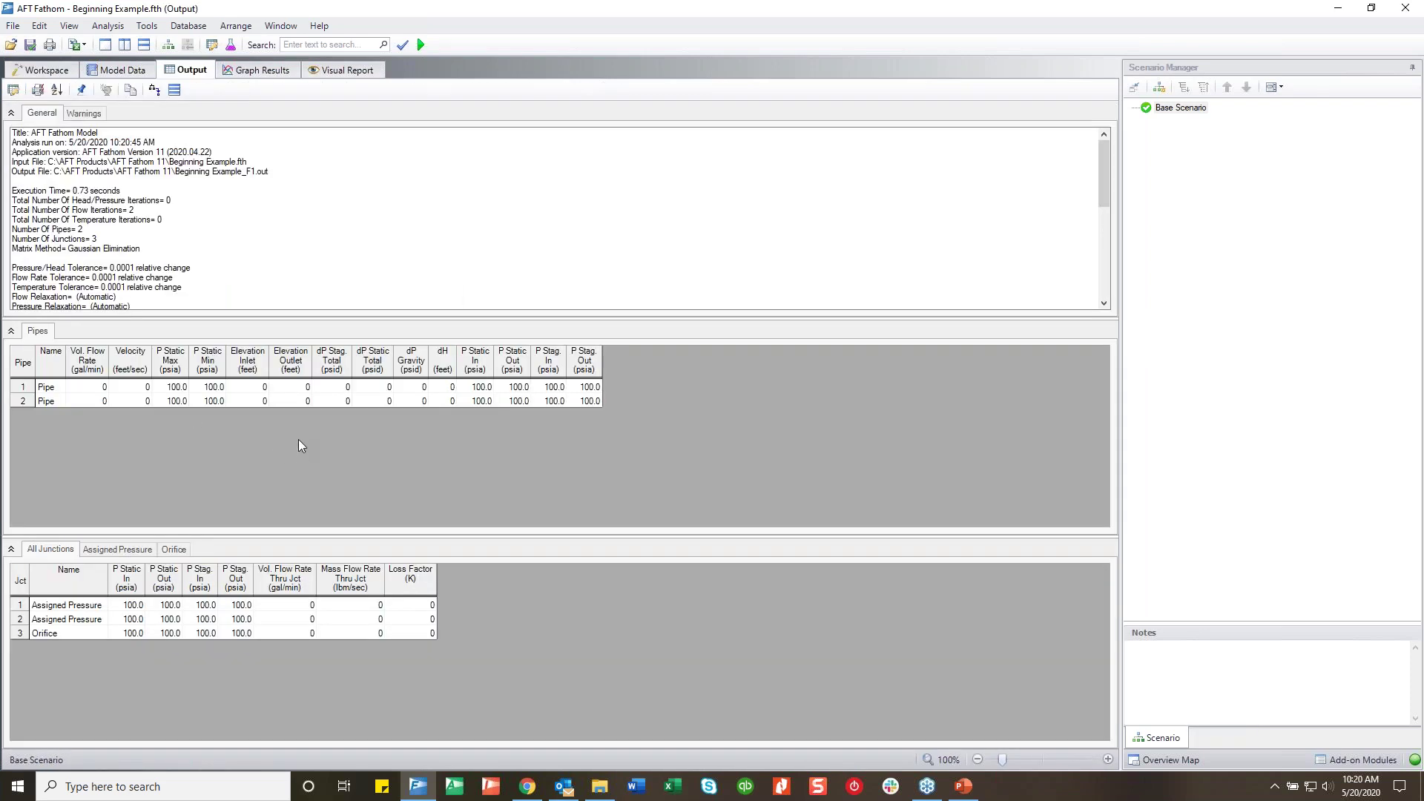
Change the static pressure of junction J2 in the workspace to 95 psia, accepting that the existing results are cleared
click(47, 70)
click(622, 270)
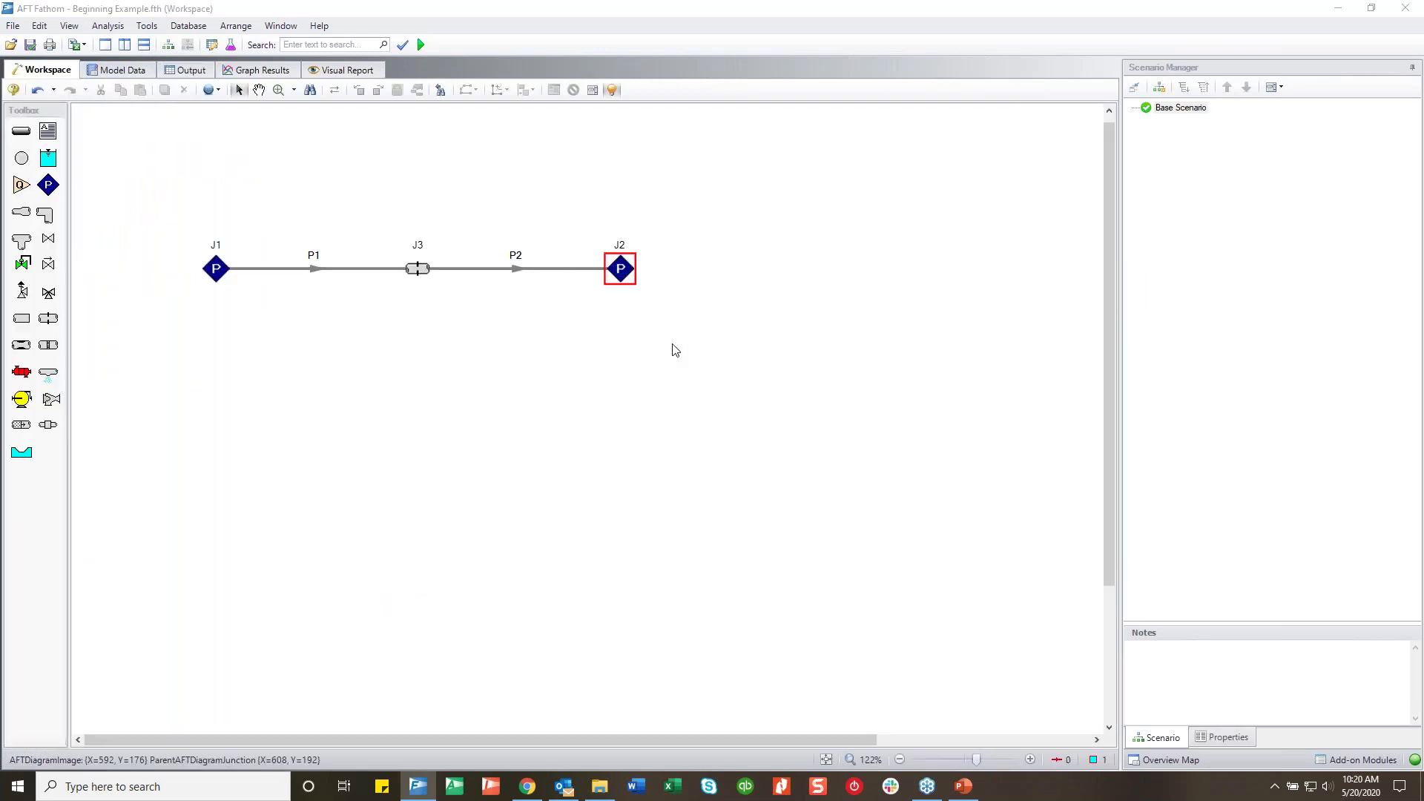
key(Return)
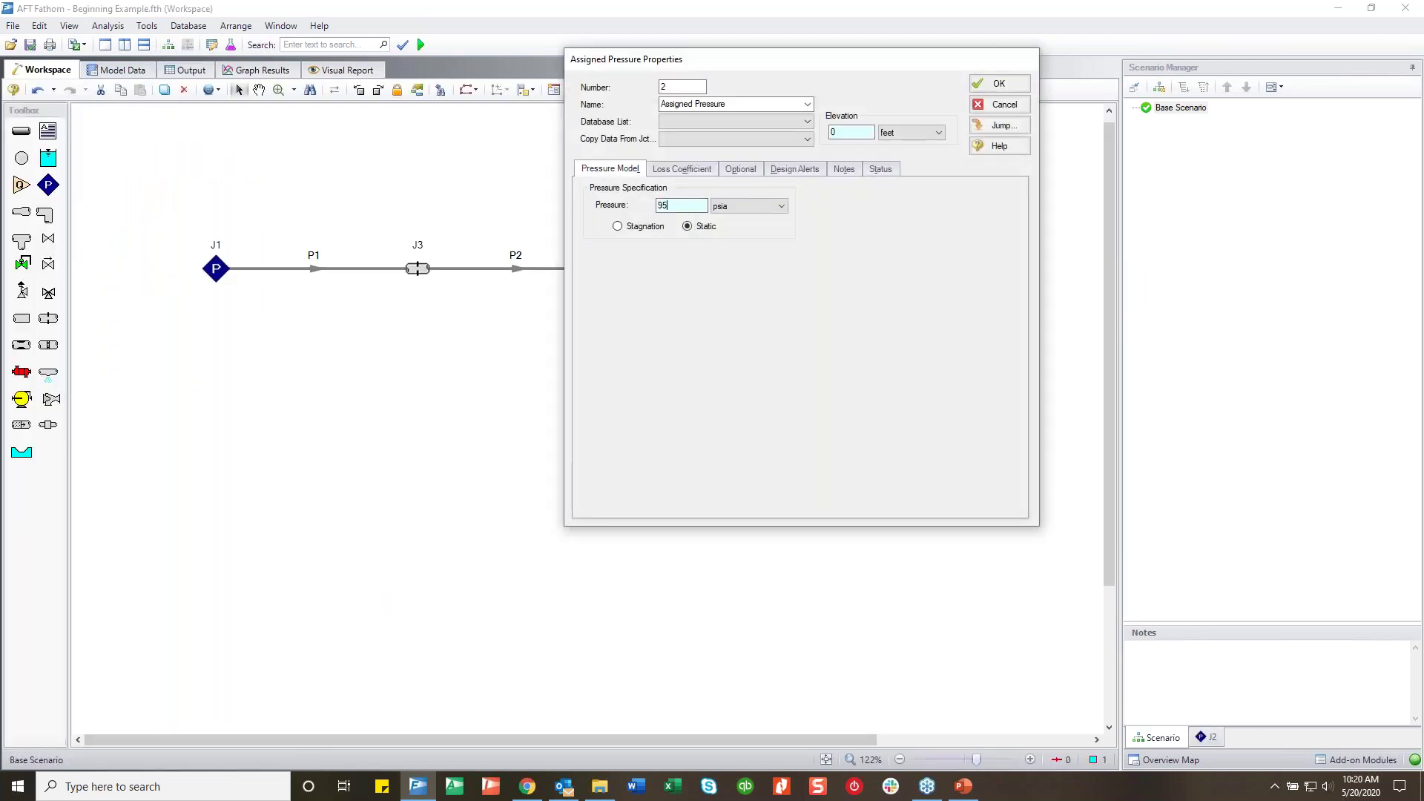
click(999, 83)
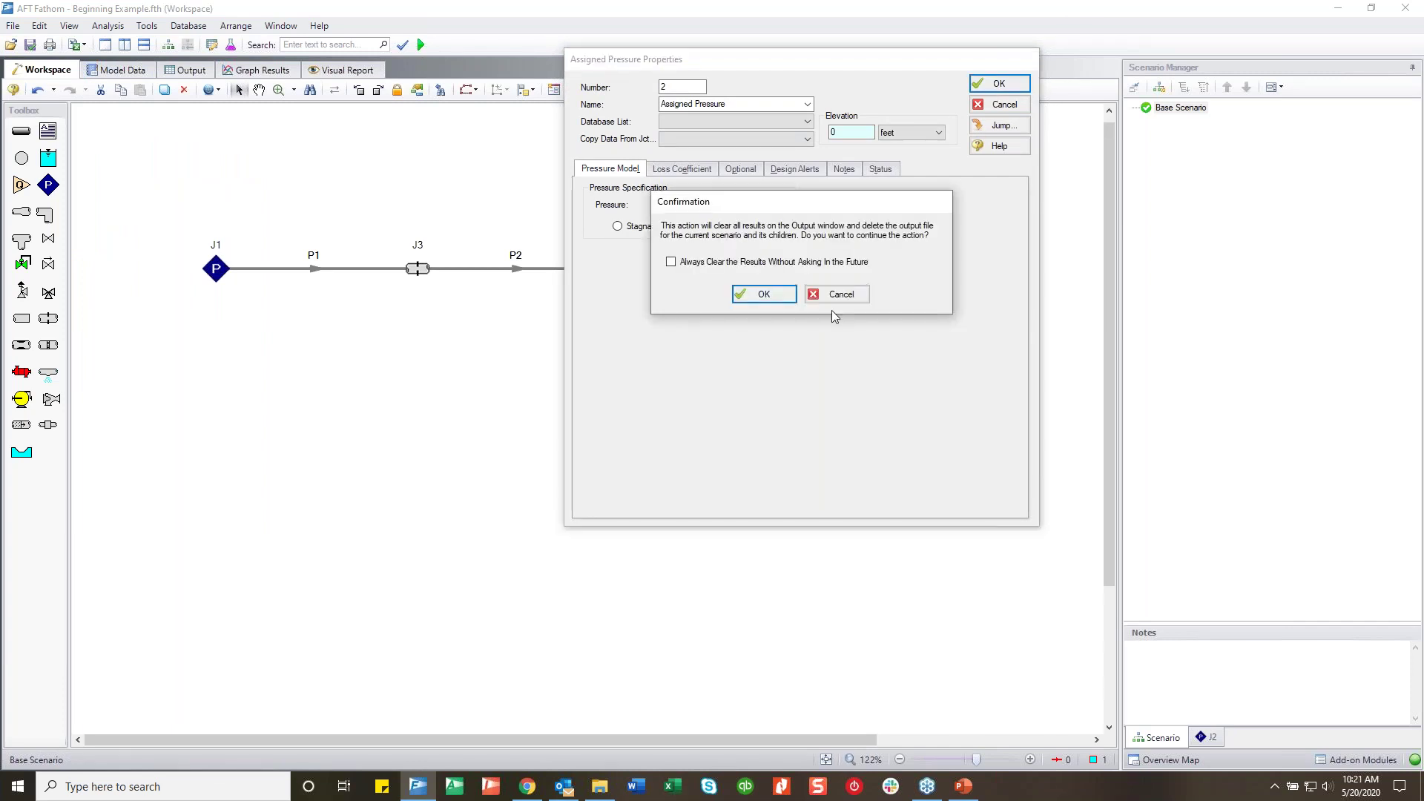
click(778, 296)
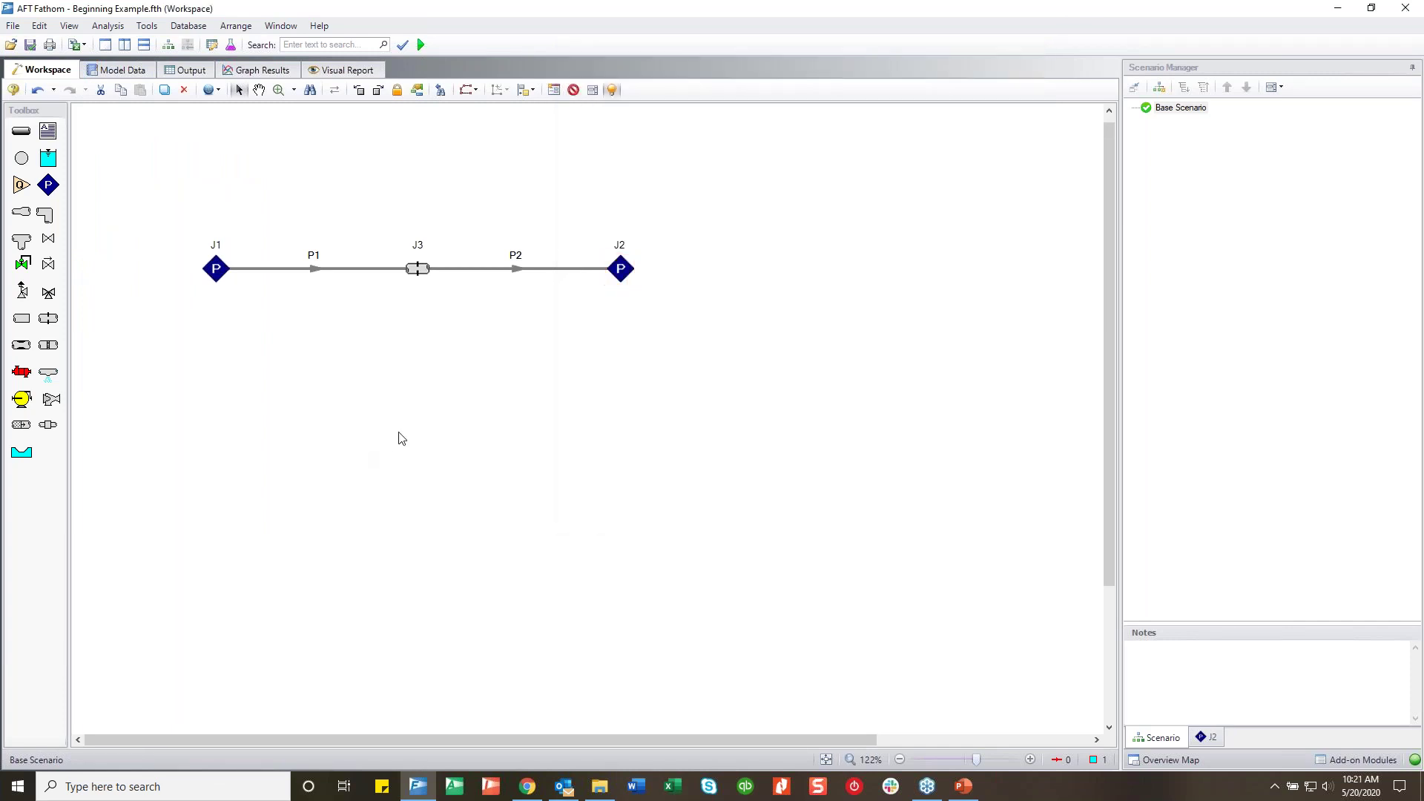
Rerun the model and examine the volumetric flow rate and velocity of both pipes in the output
key(F5)
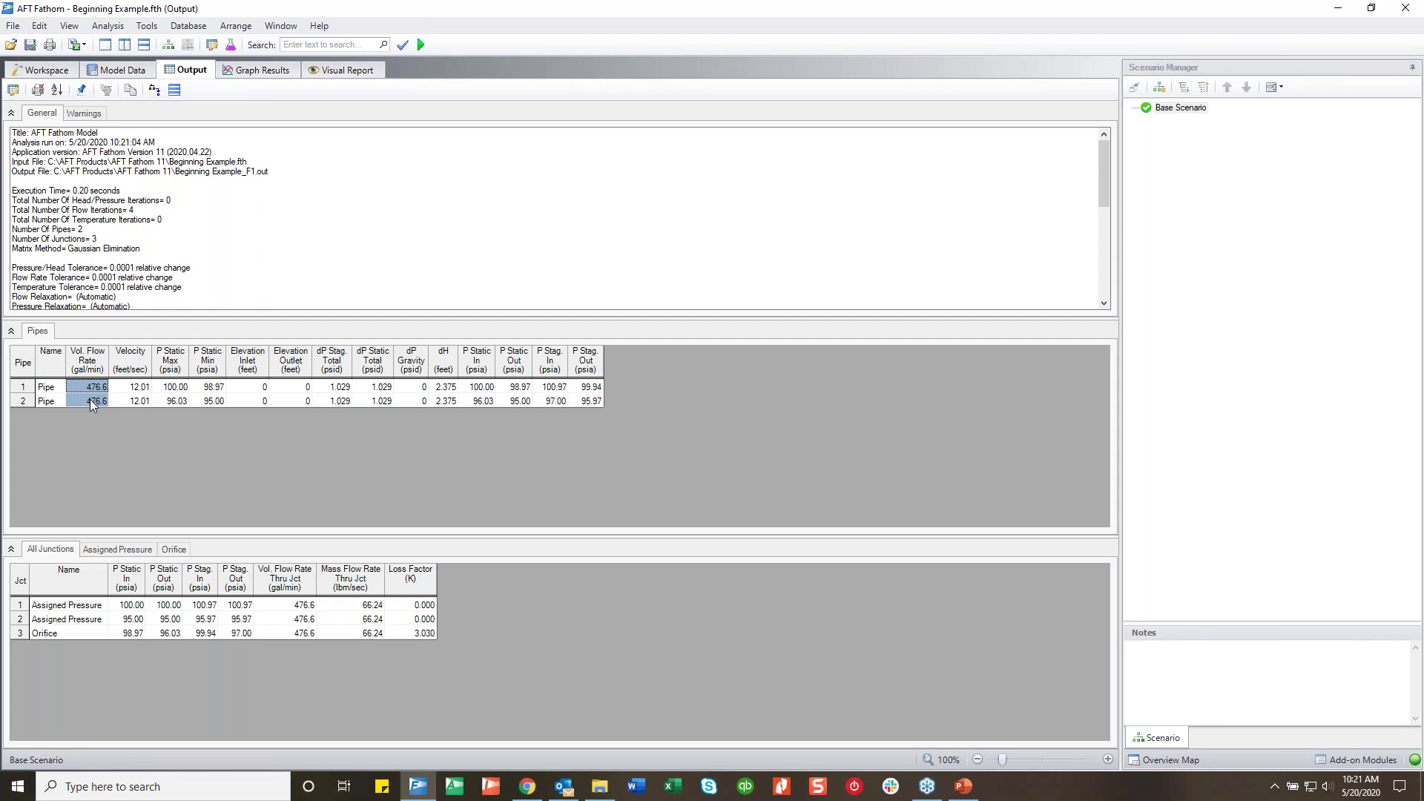
click(136, 401)
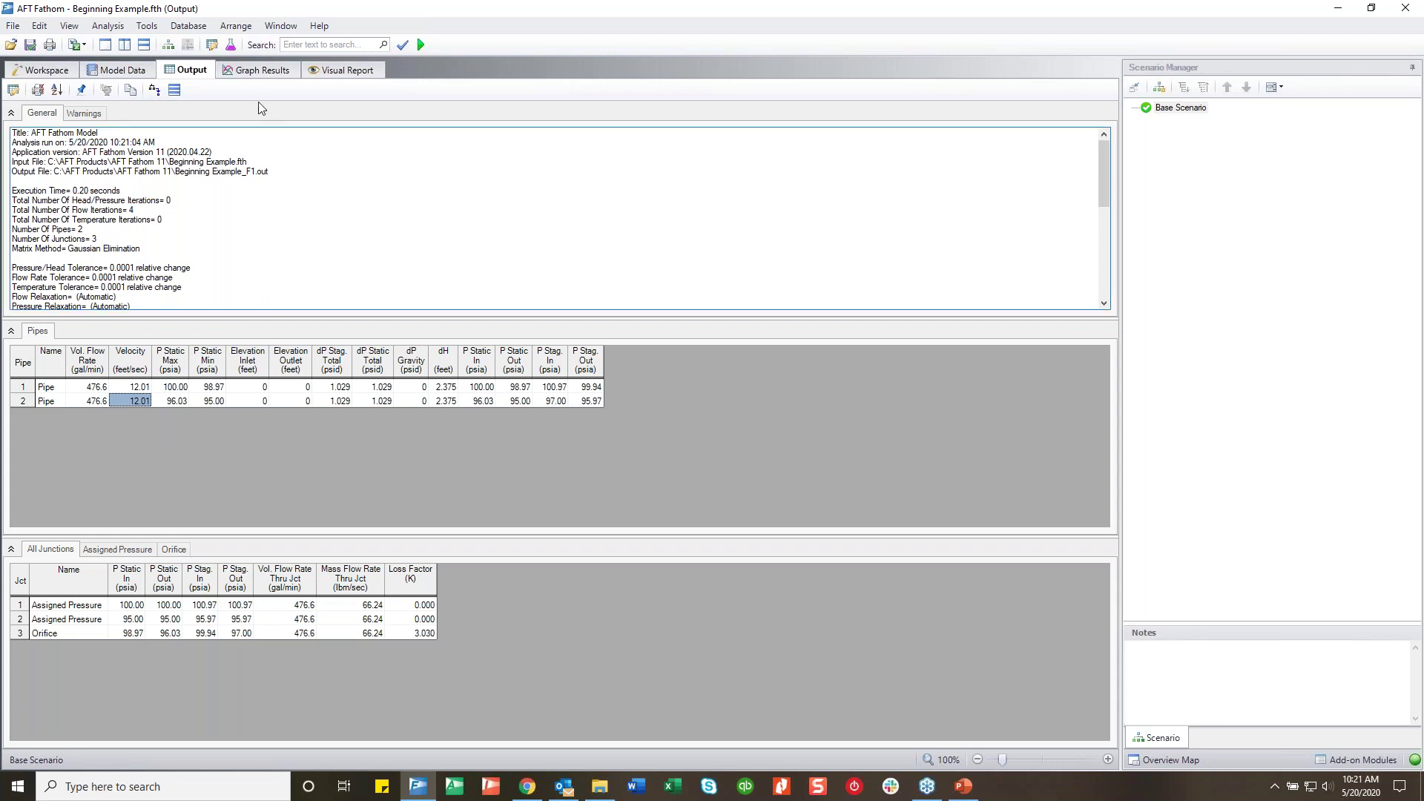
Generate a profile graph of static pressure in psia along pipes 1 and 2, with length in feet
click(259, 74)
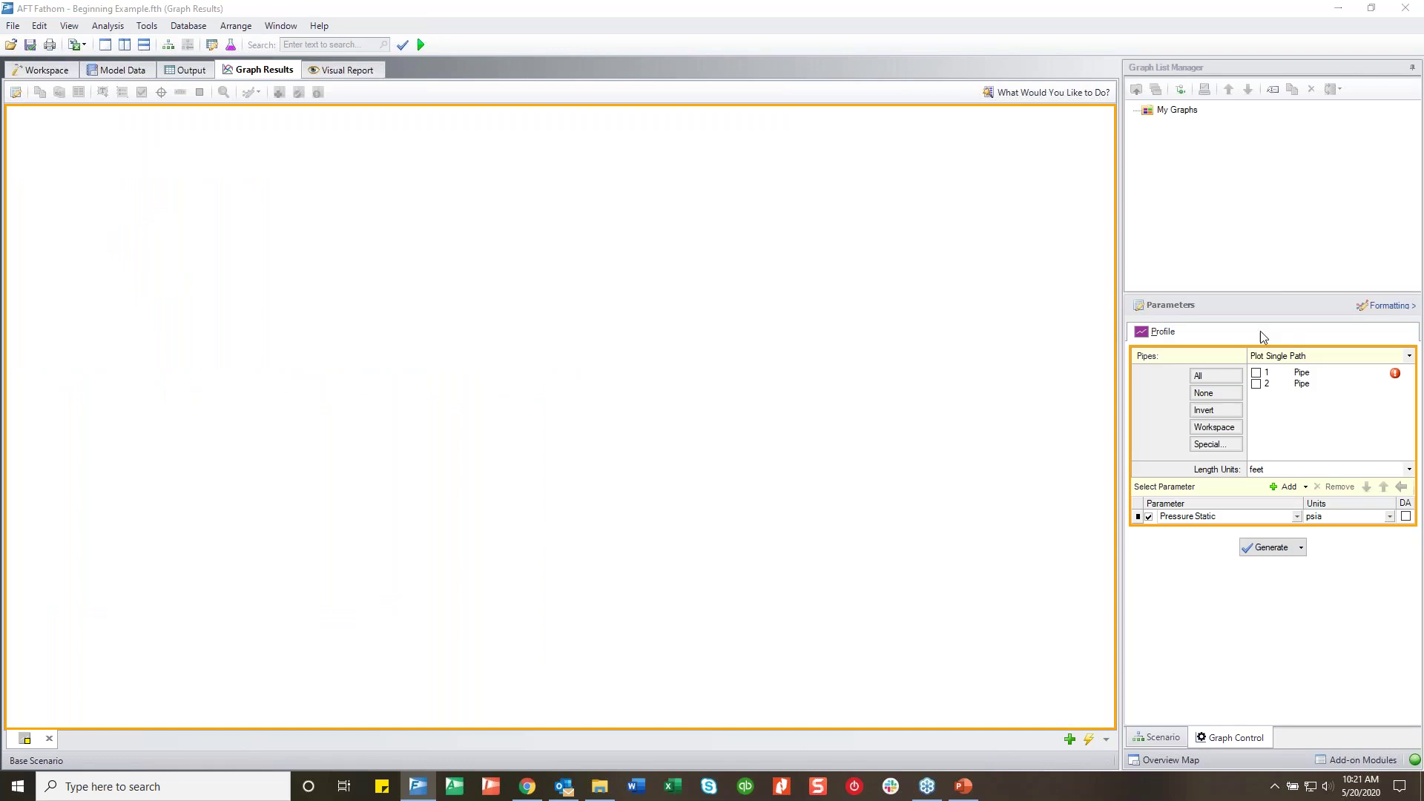
click(1256, 372)
click(1256, 384)
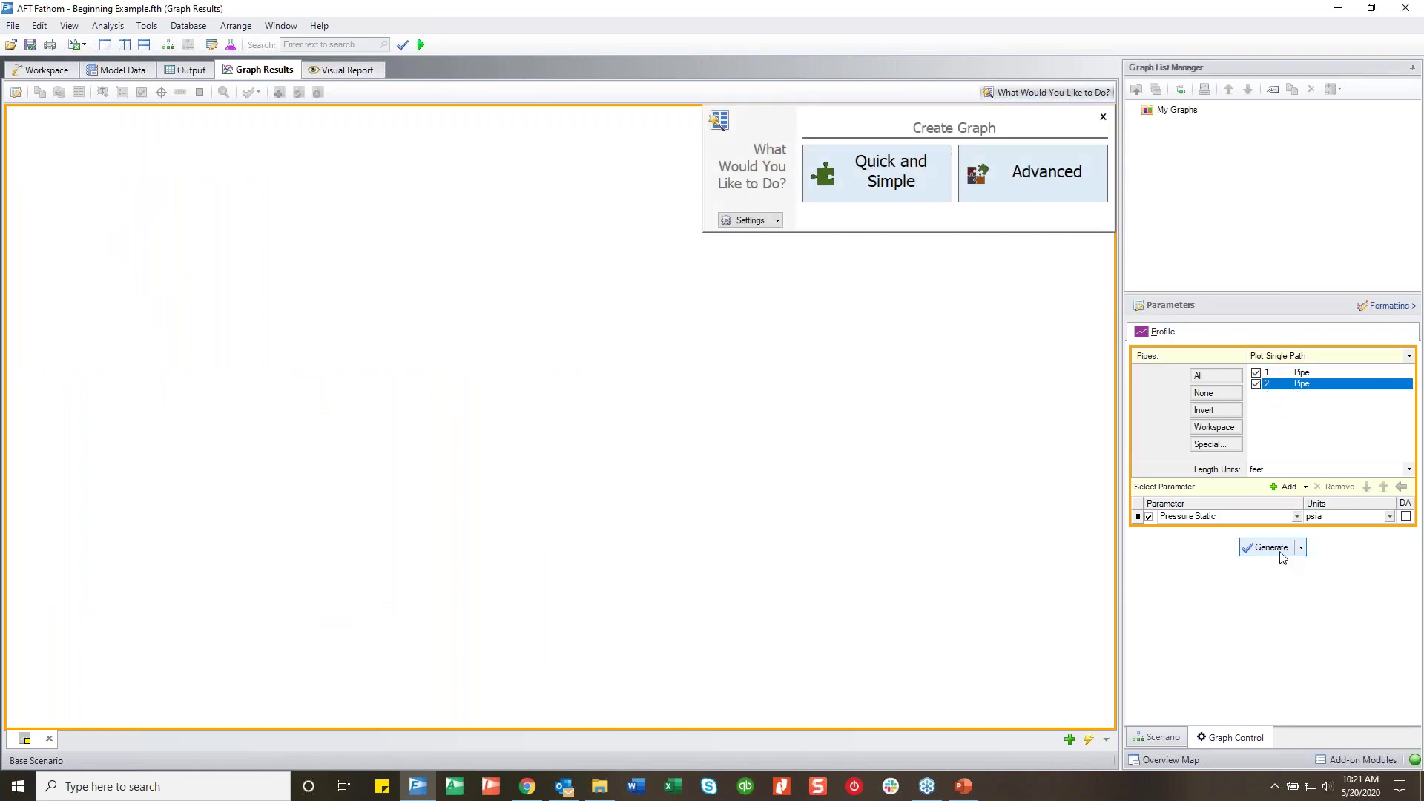
click(1281, 547)
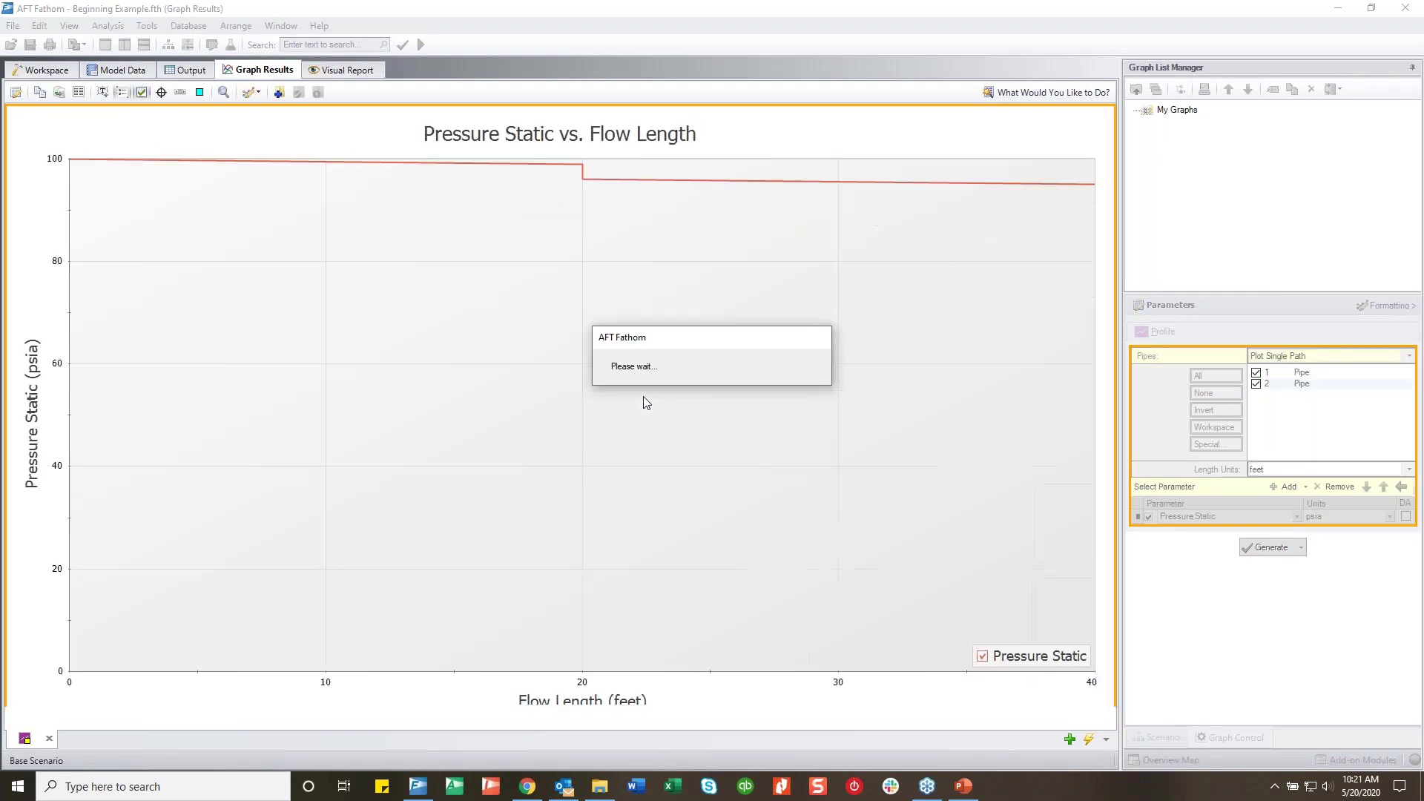
Turn off auto scaling for the graph's pressure axis and set its minimum to 90 and major value to 1
click(63, 358)
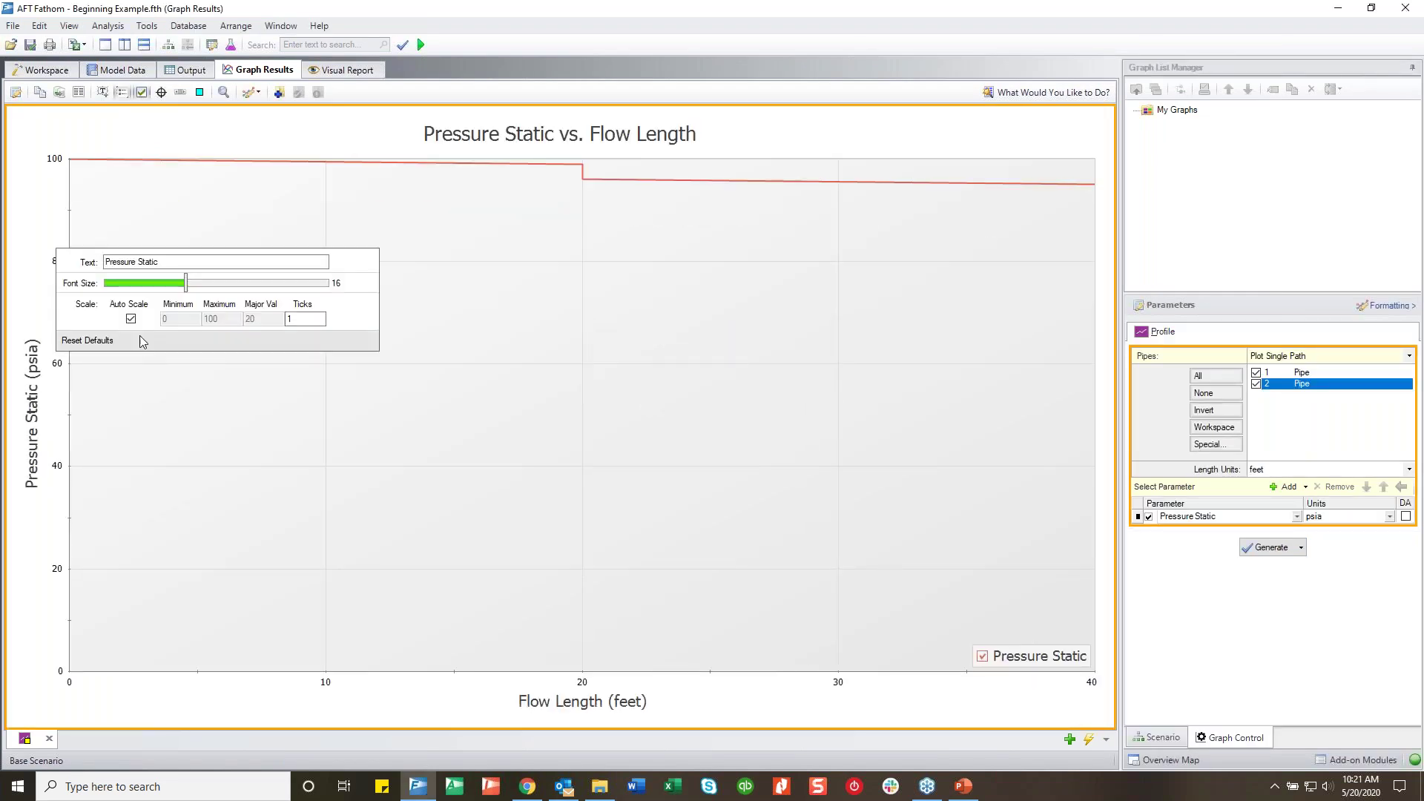
click(130, 320)
text(90)
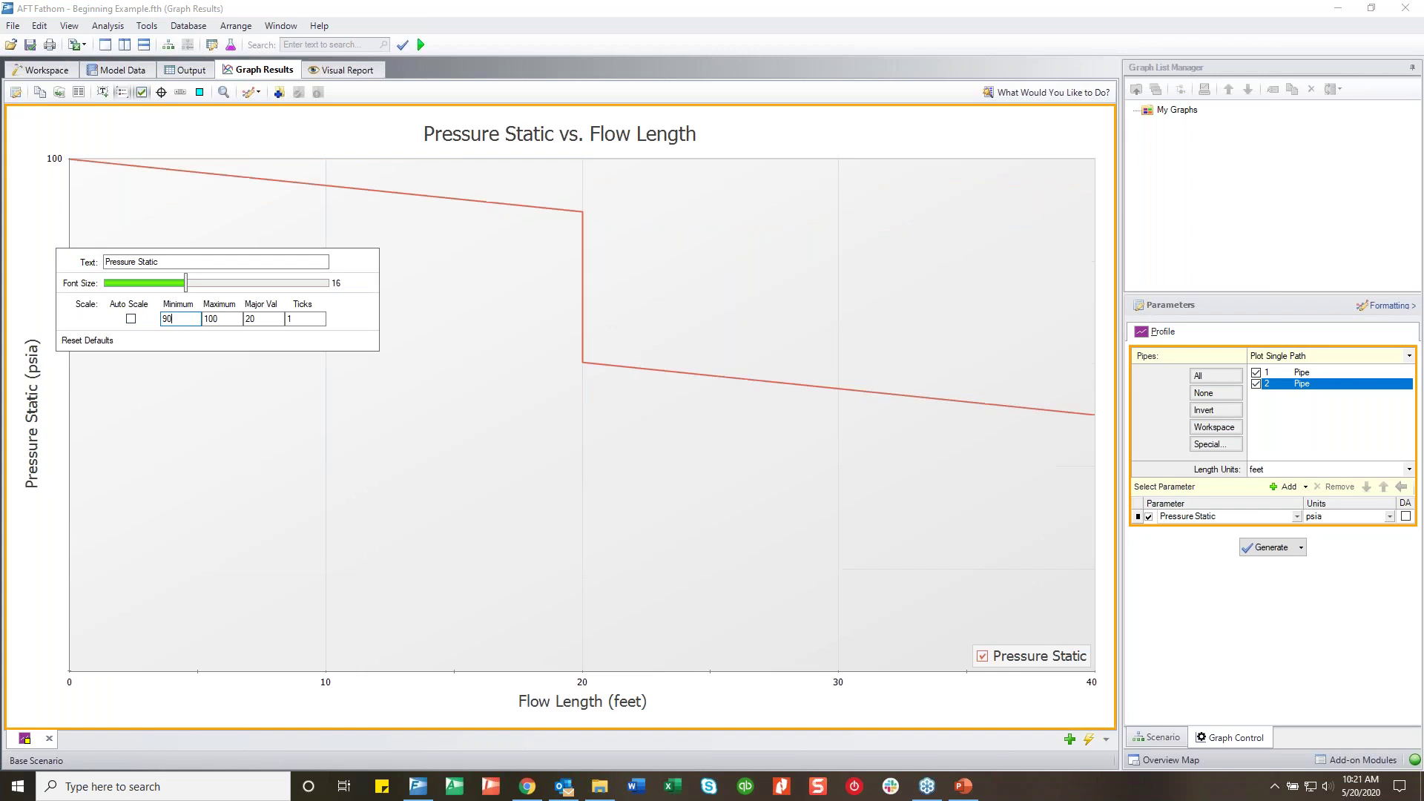
key(Tab)
key(Tab)
text(20)
key(BackSpace)
key(BackSpace)
text(0)
key(BackSpace)
text(1)
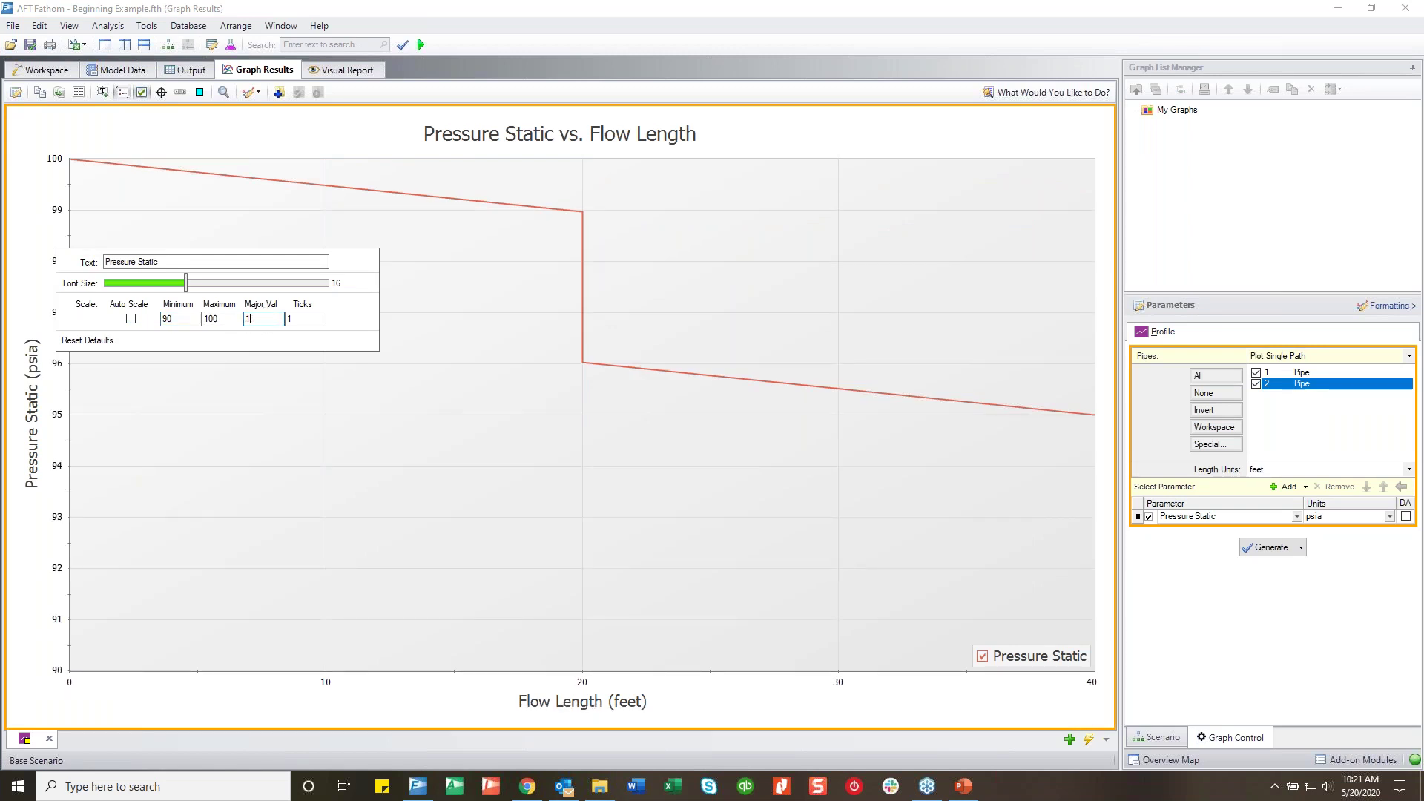
Add the graph to the graph list as P Profile, and update the saved graph with junction locations shown
right_click(403, 412)
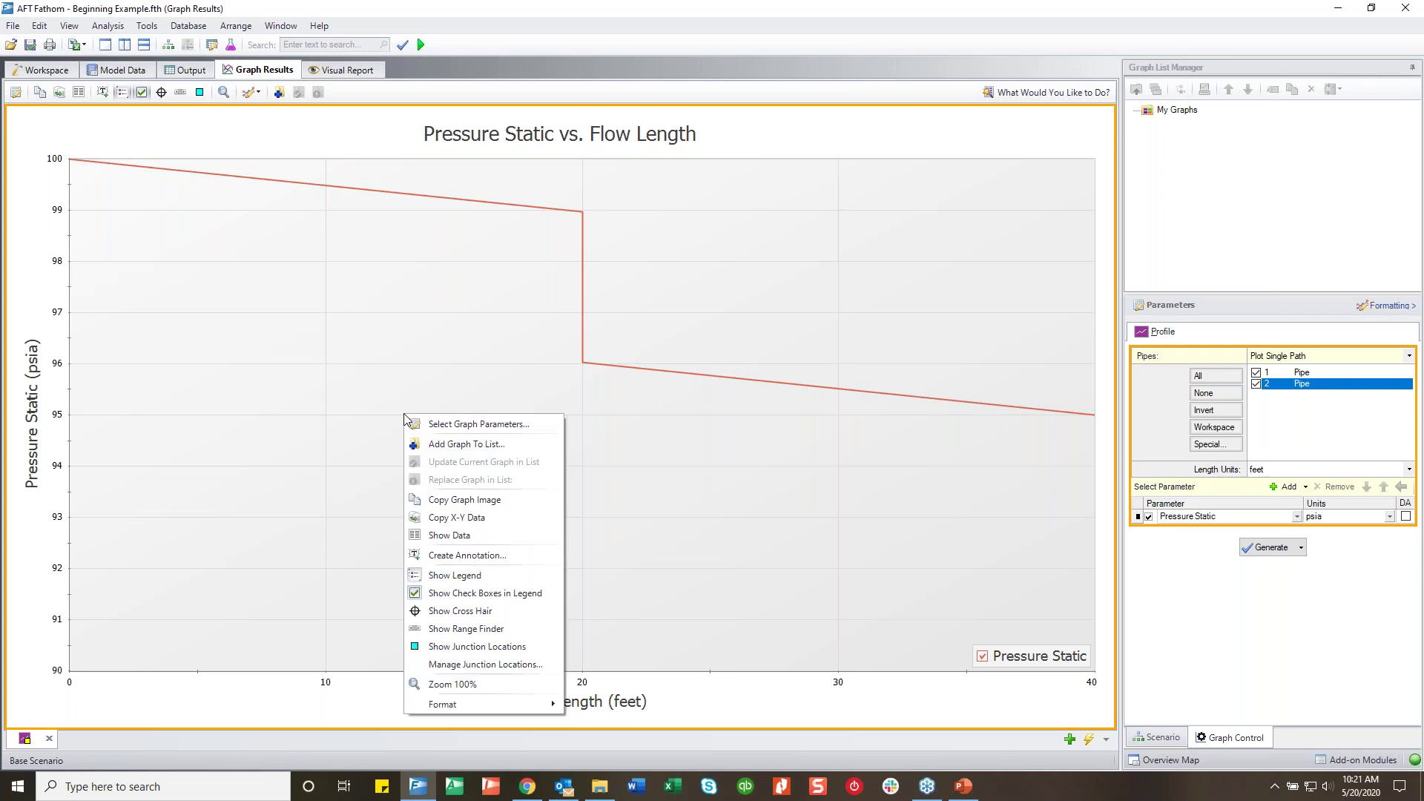
click(436, 444)
text(P Profile)
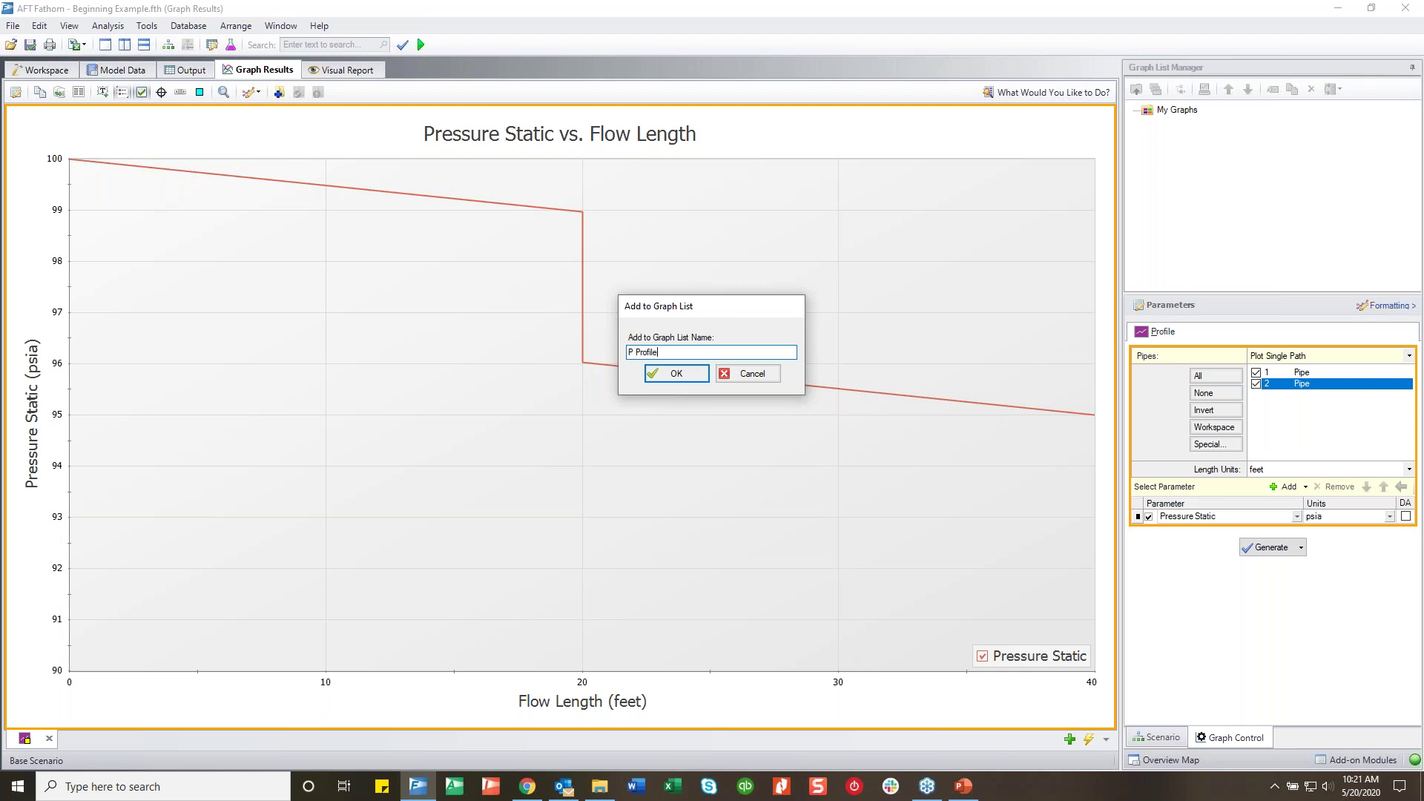
key(Return)
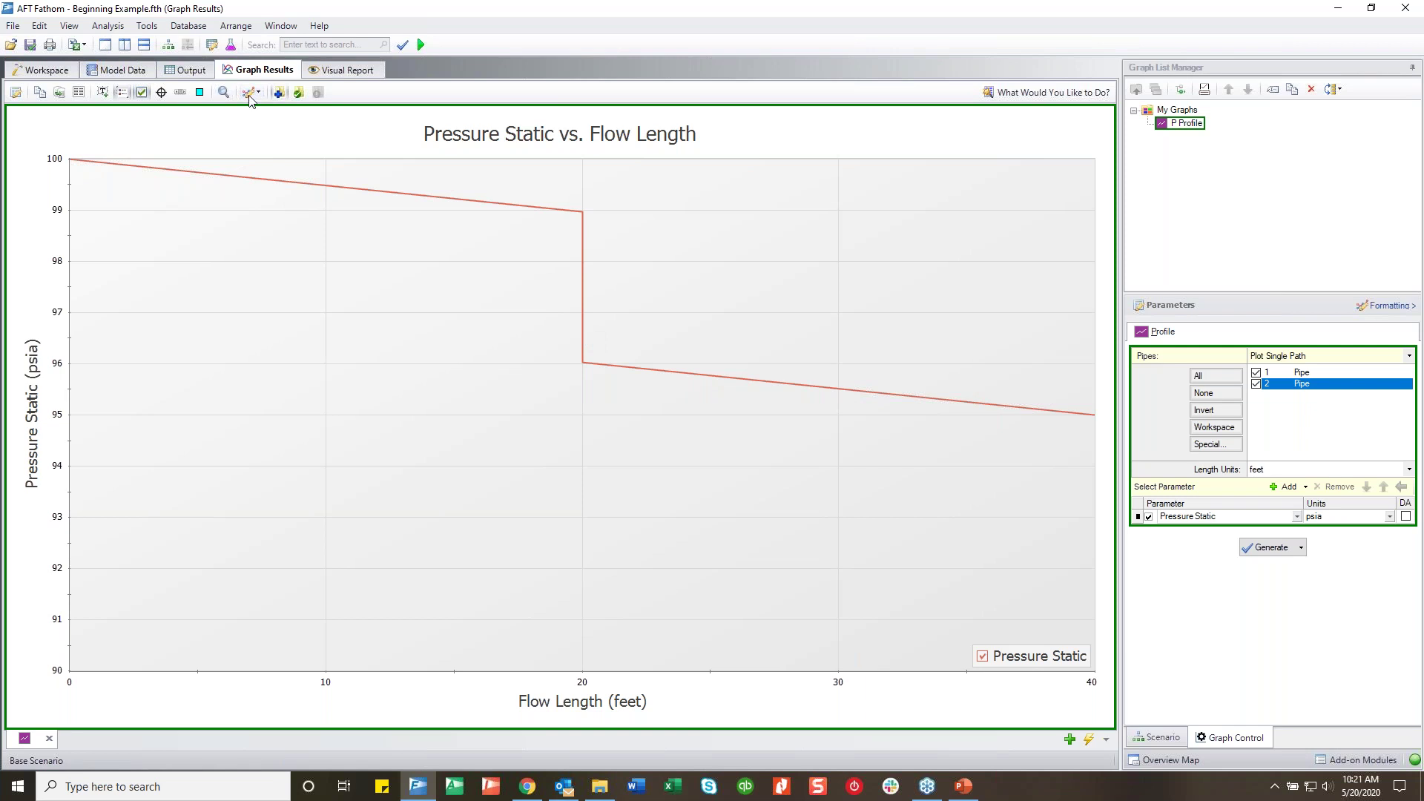
click(199, 95)
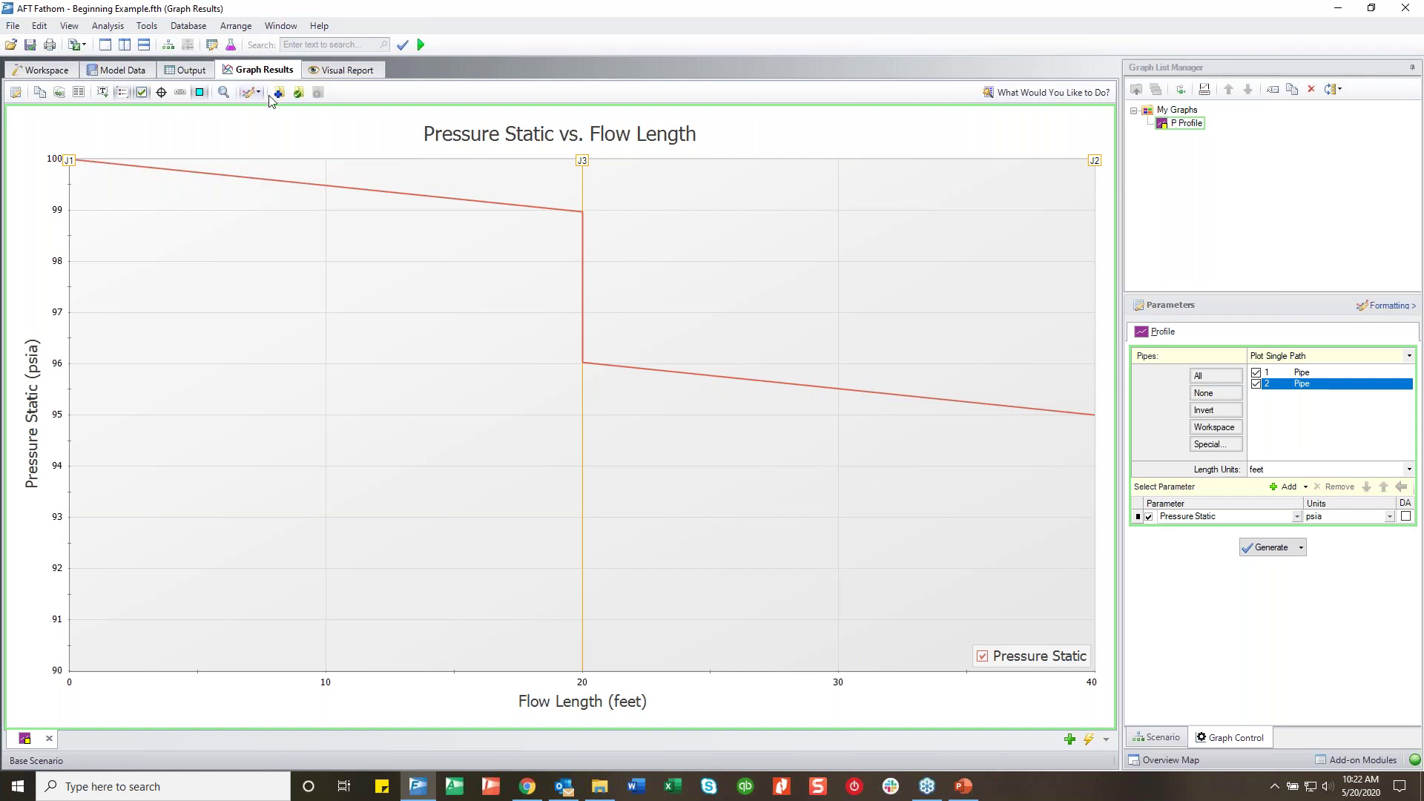
click(300, 93)
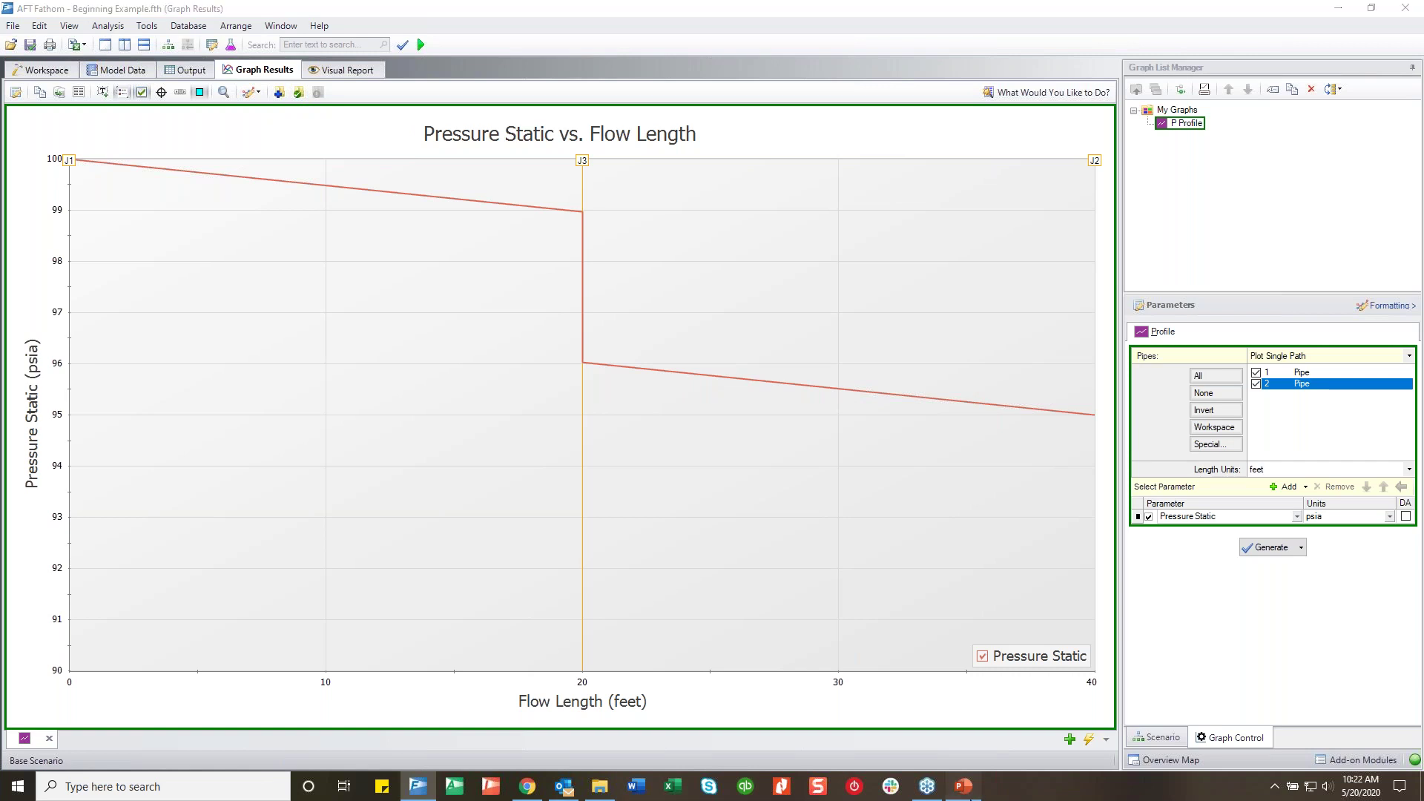
Switch to the PowerPoint presentation to view the beginners guide to GSC example slide
click(963, 786)
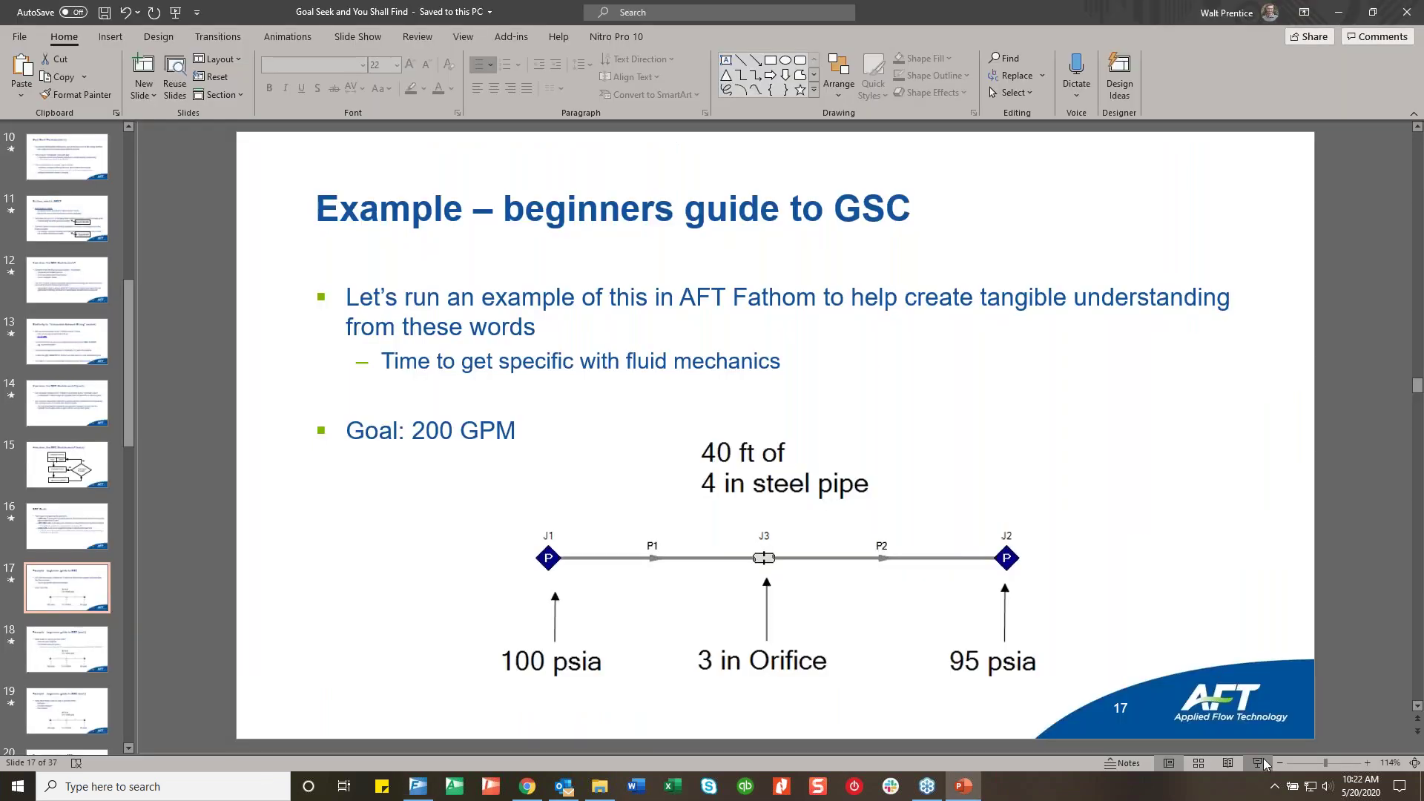
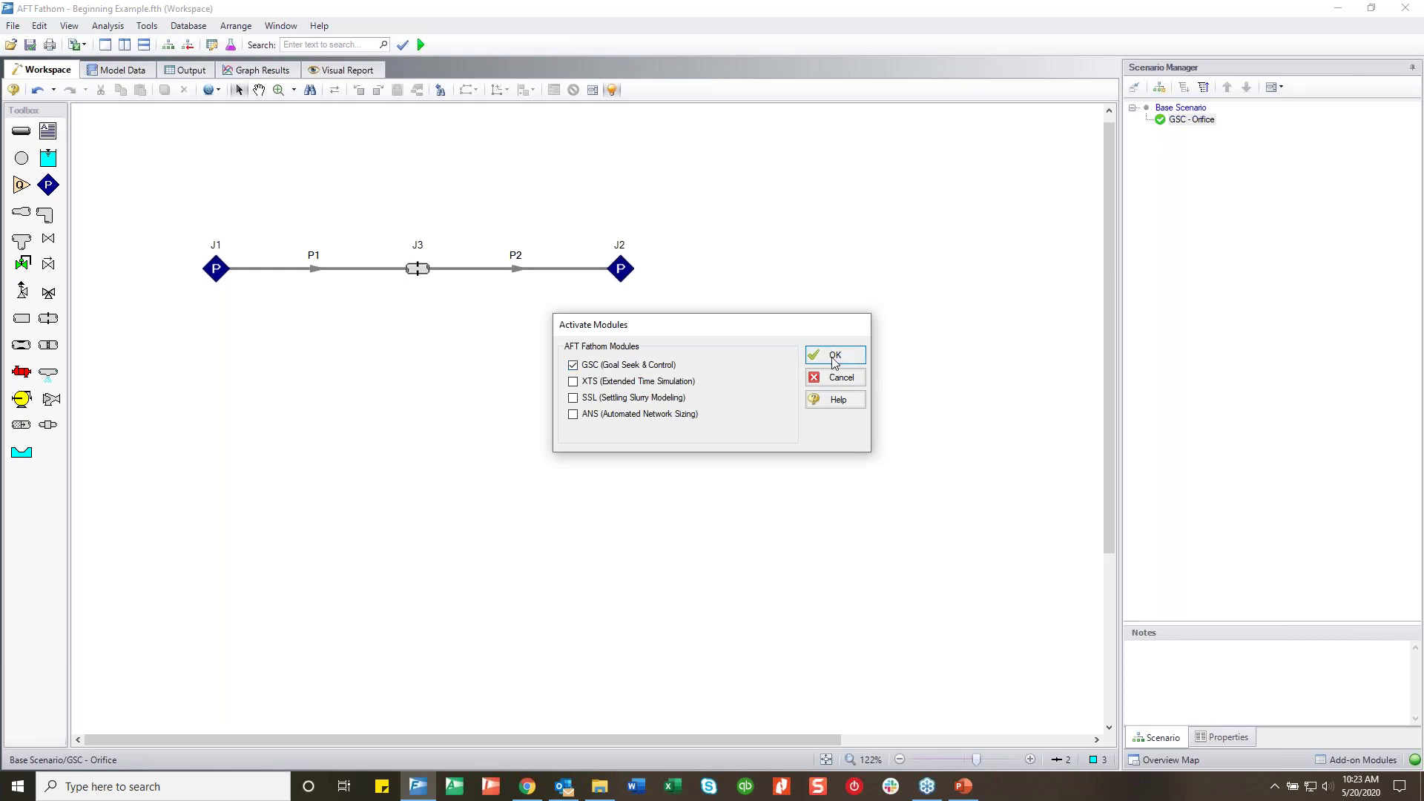
Activate the GSC module and set Goal Seek & Control to Use for the GSC - Orifice scenario
key(Return)
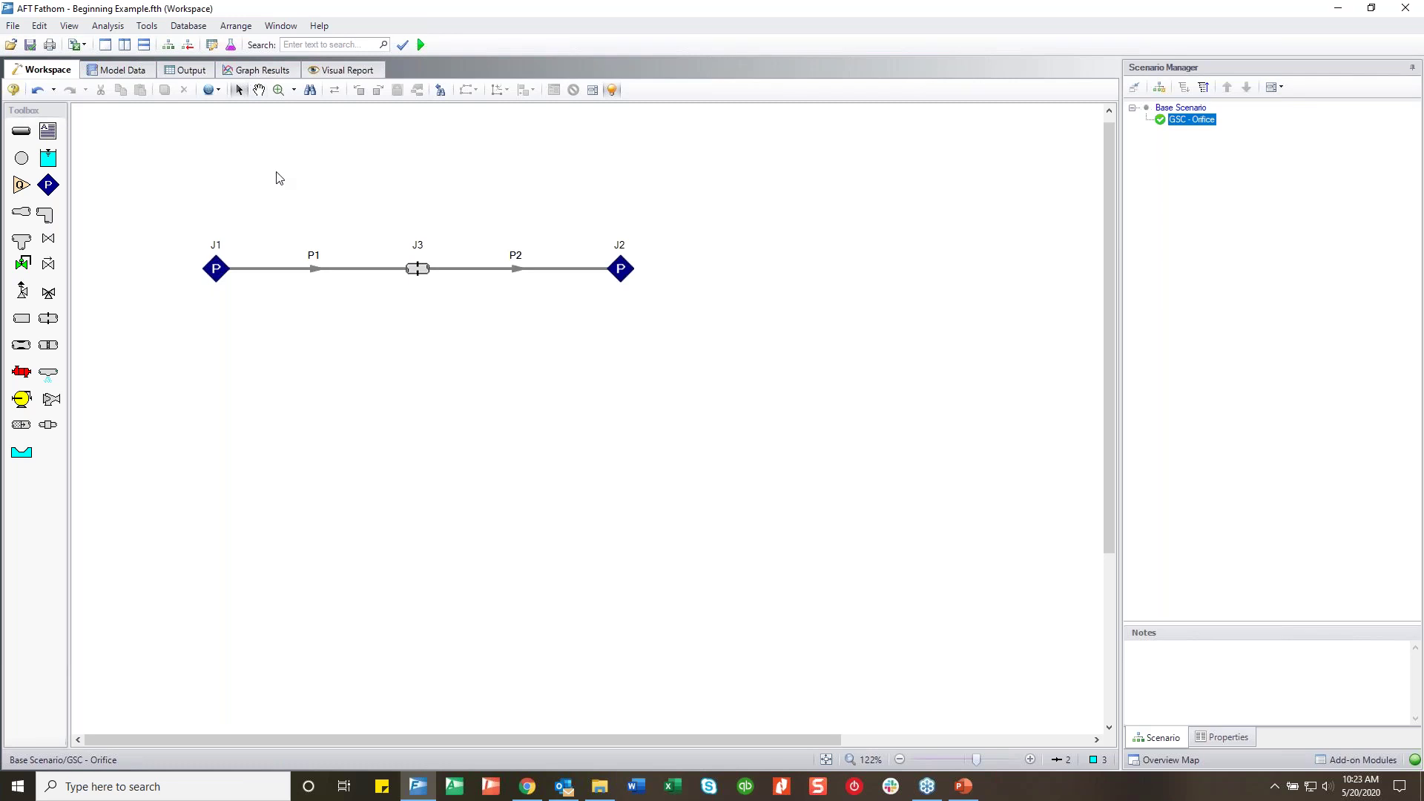
click(148, 27)
mouse_move(109, 28)
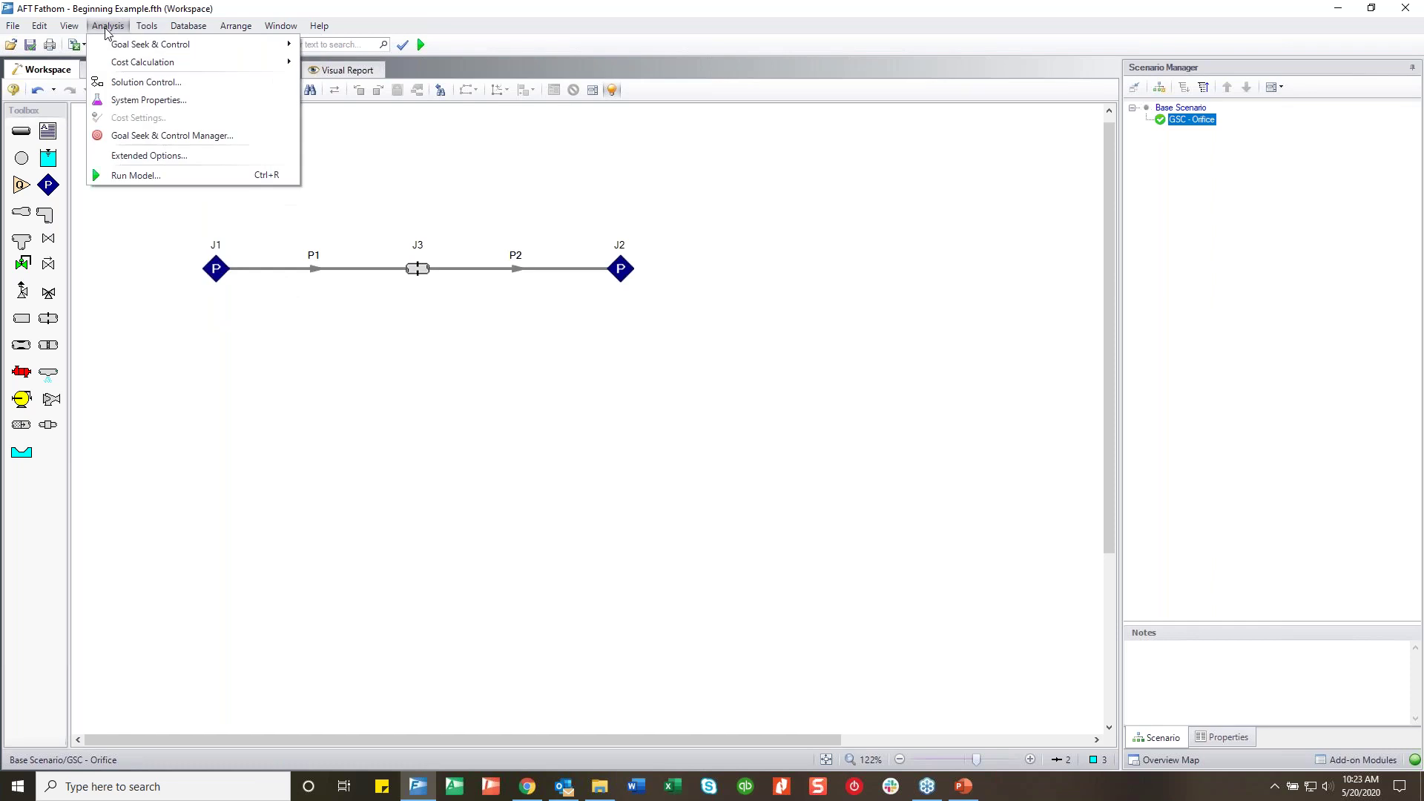
mouse_move(169, 49)
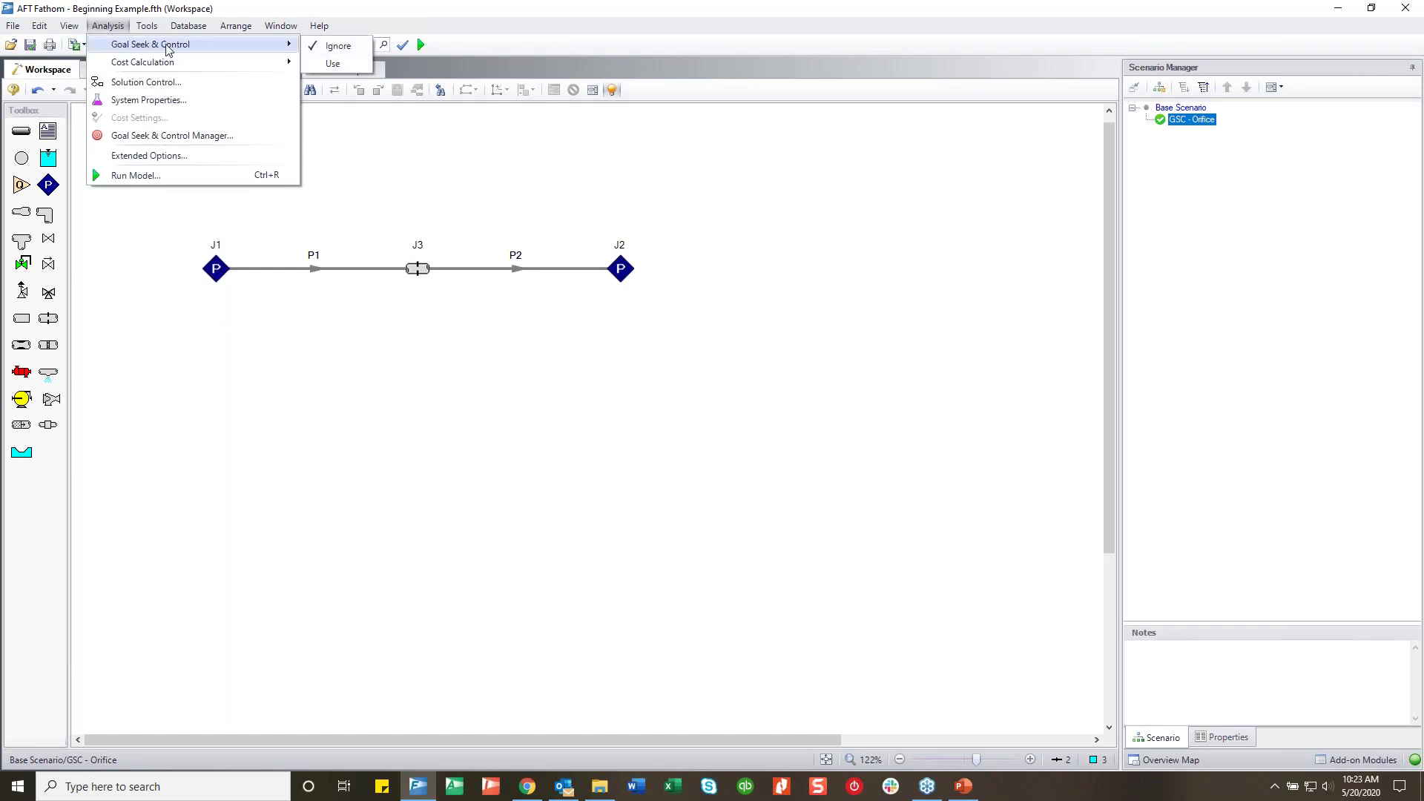
click(338, 65)
click(671, 392)
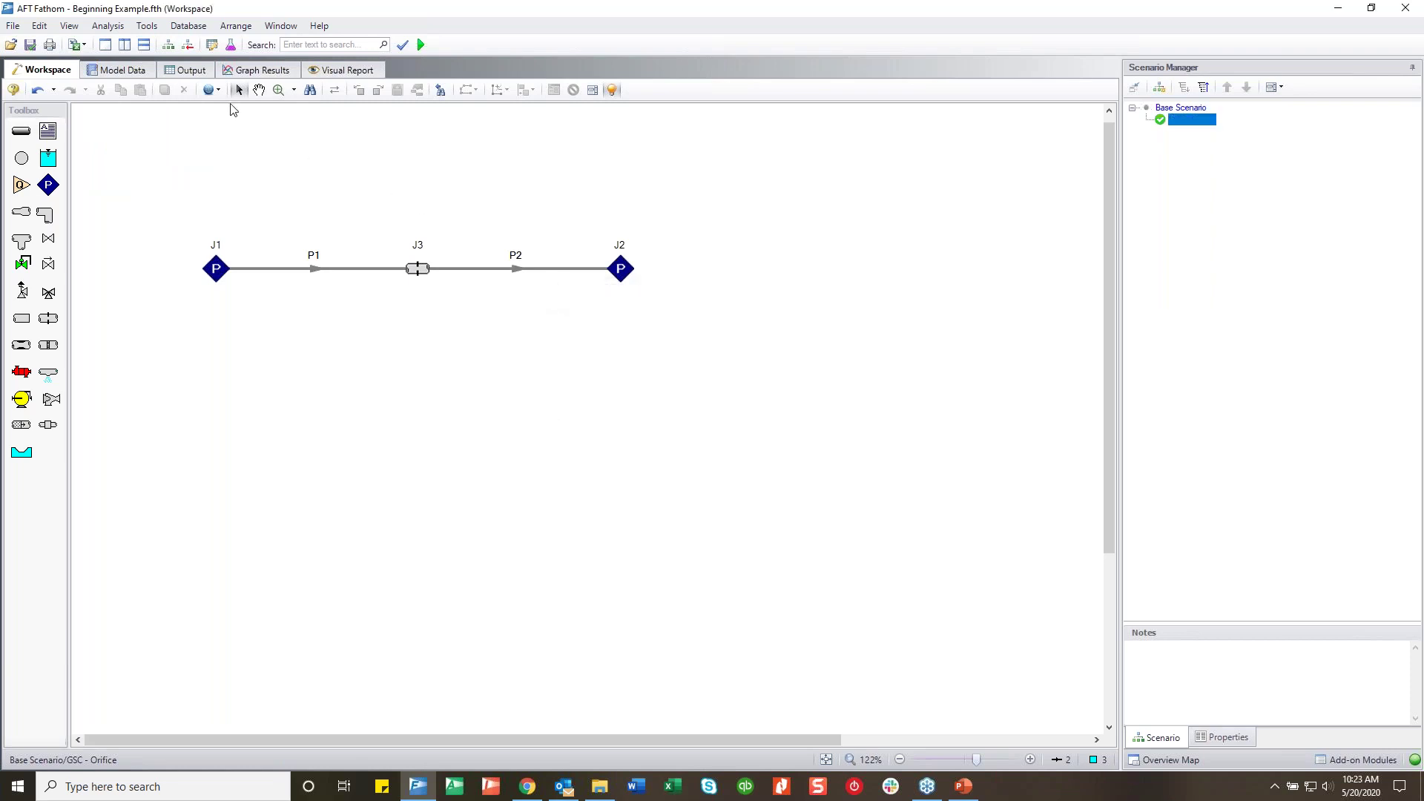
Open the Goal Seek and Control Manager and look over its variables and goals definitions
click(108, 26)
click(191, 137)
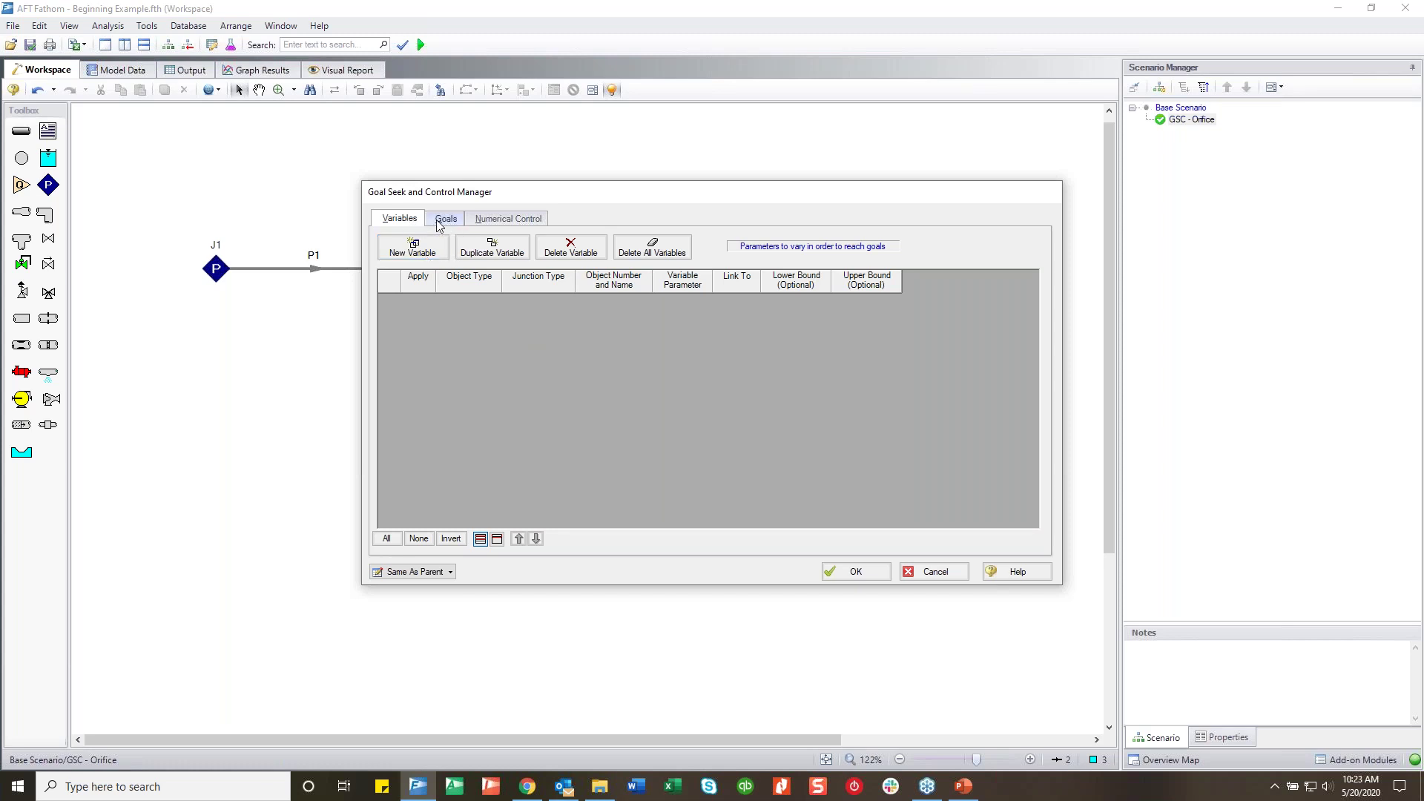
click(441, 221)
click(413, 223)
click(446, 220)
click(420, 221)
click(446, 219)
click(401, 218)
Add a goal seek variable for orifice junction J3 with Diameter/Area as the variable parameter
click(435, 256)
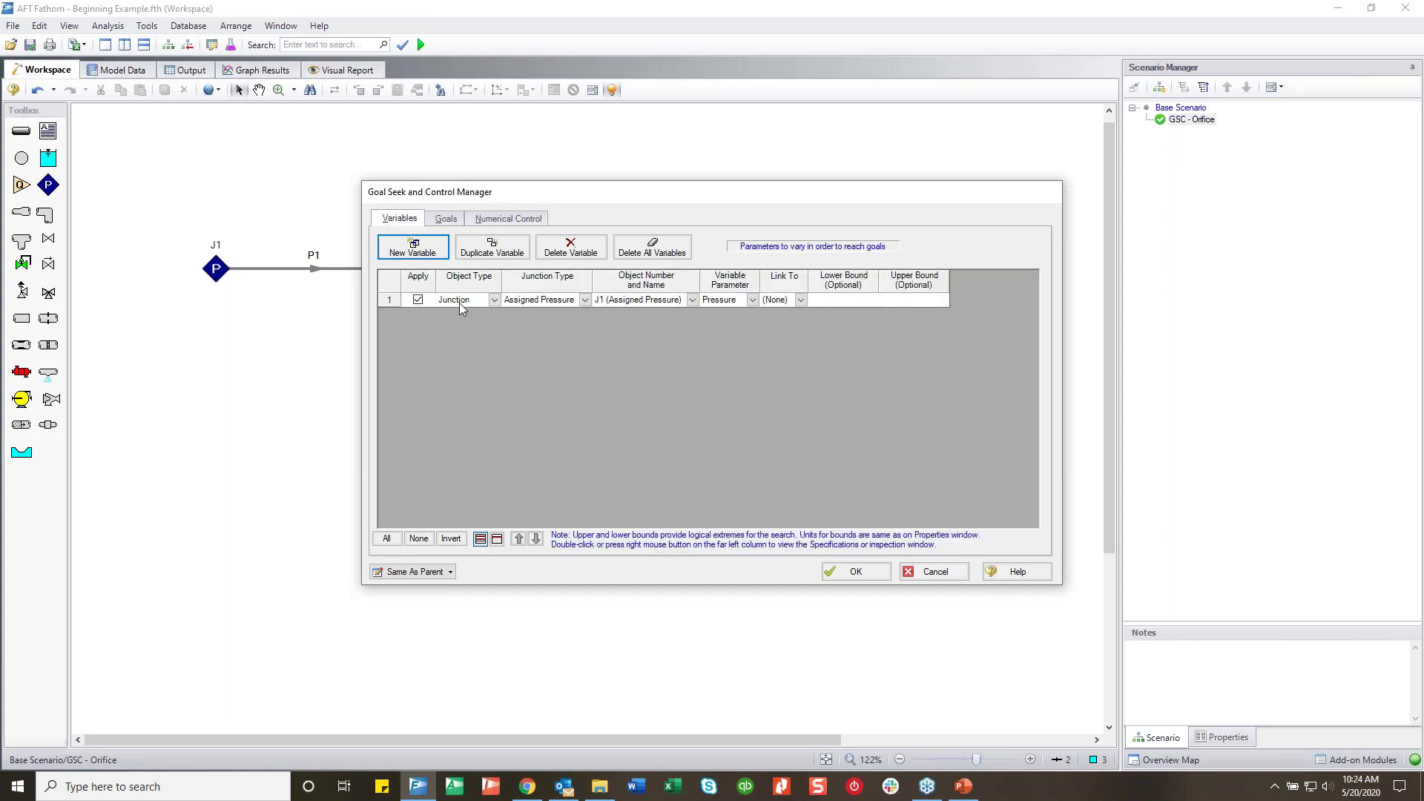
click(585, 300)
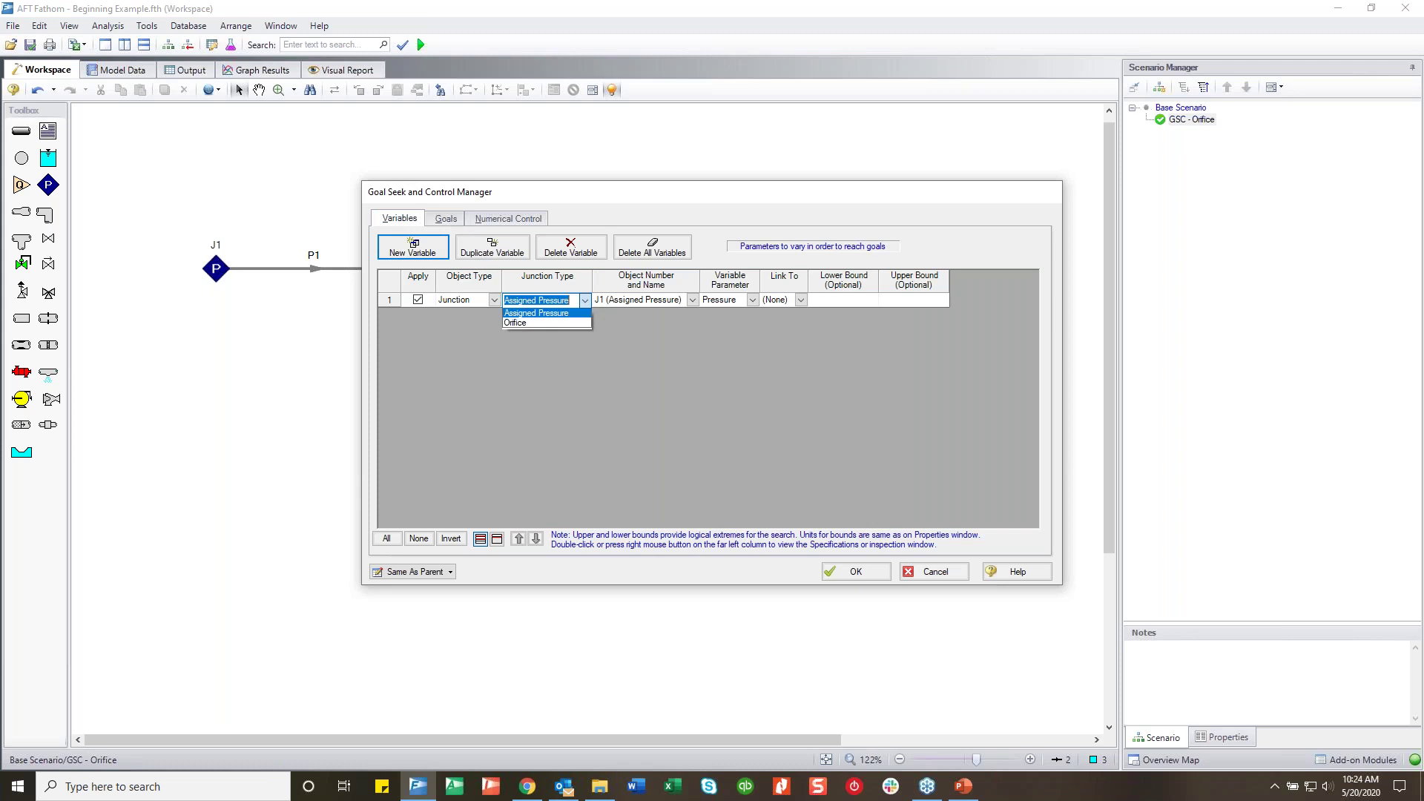
click(543, 322)
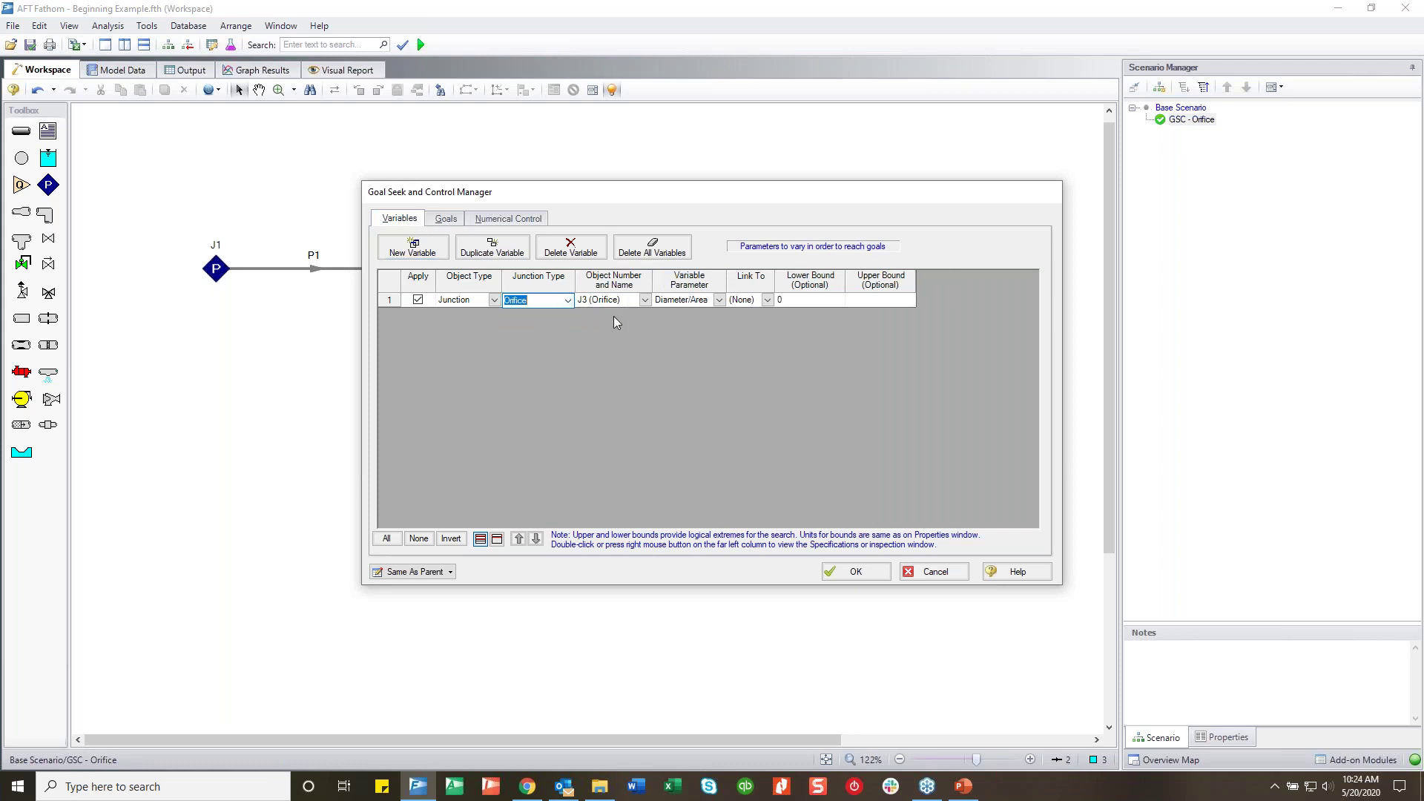
click(695, 300)
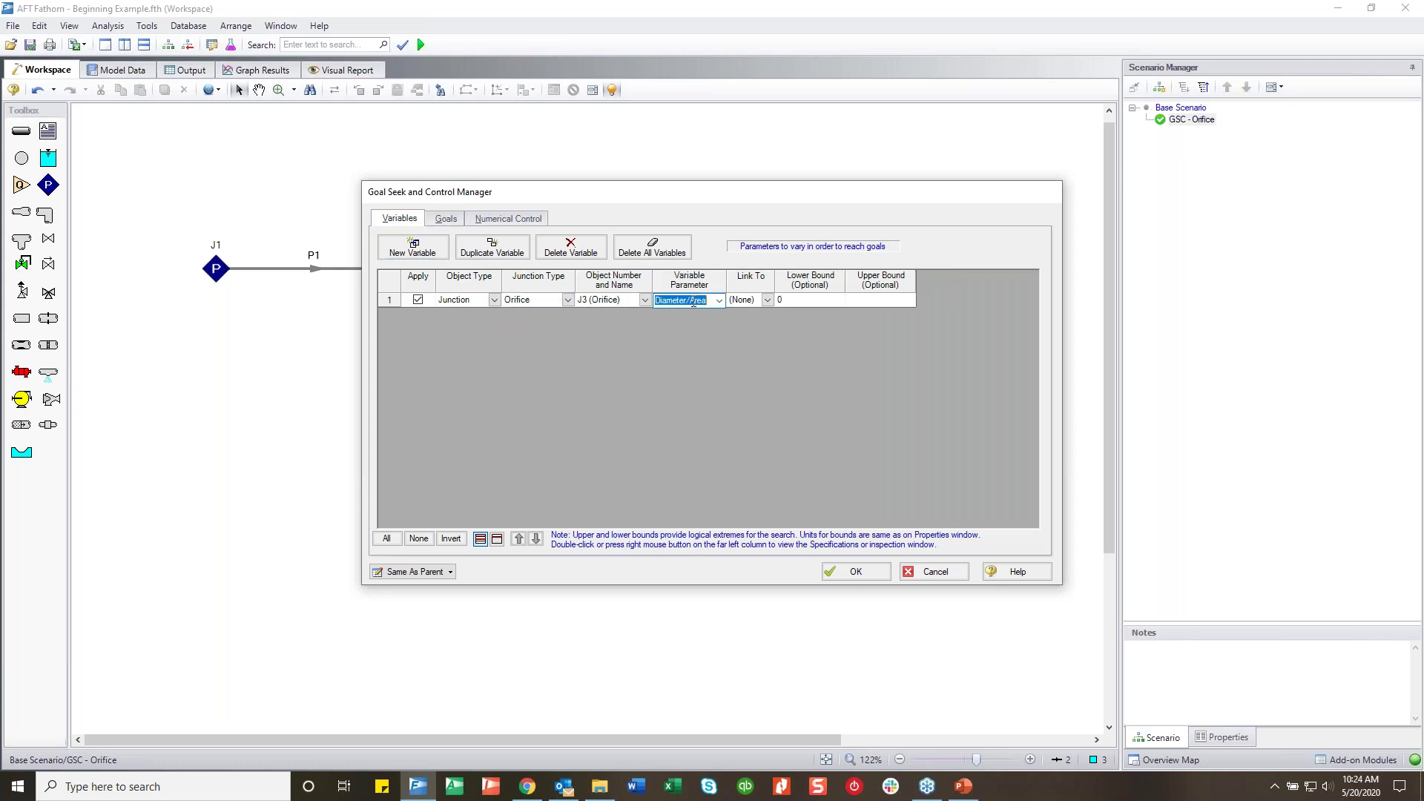
click(798, 305)
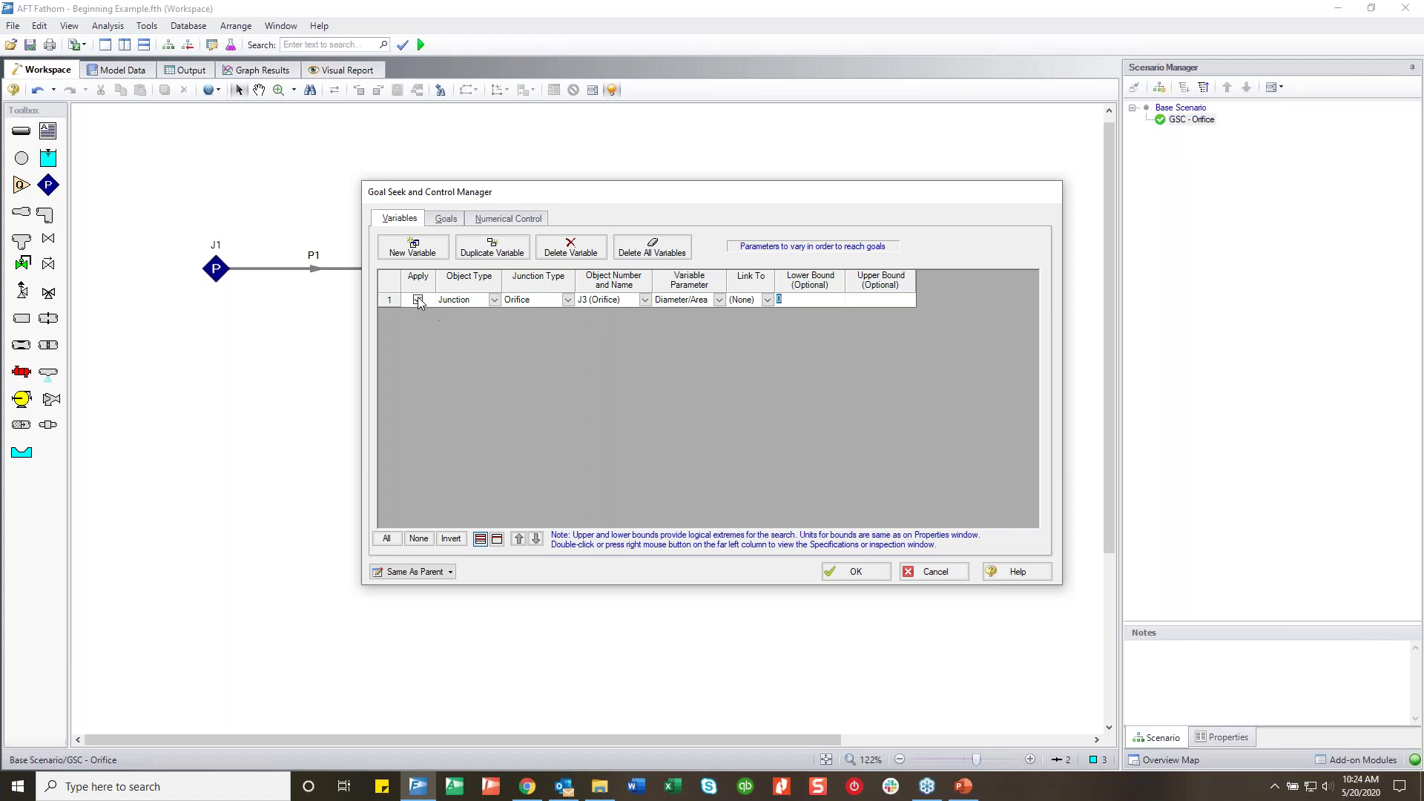
Inspect the properties of orifice J3 from its variable entry, then close them without making changes
double_click(391, 302)
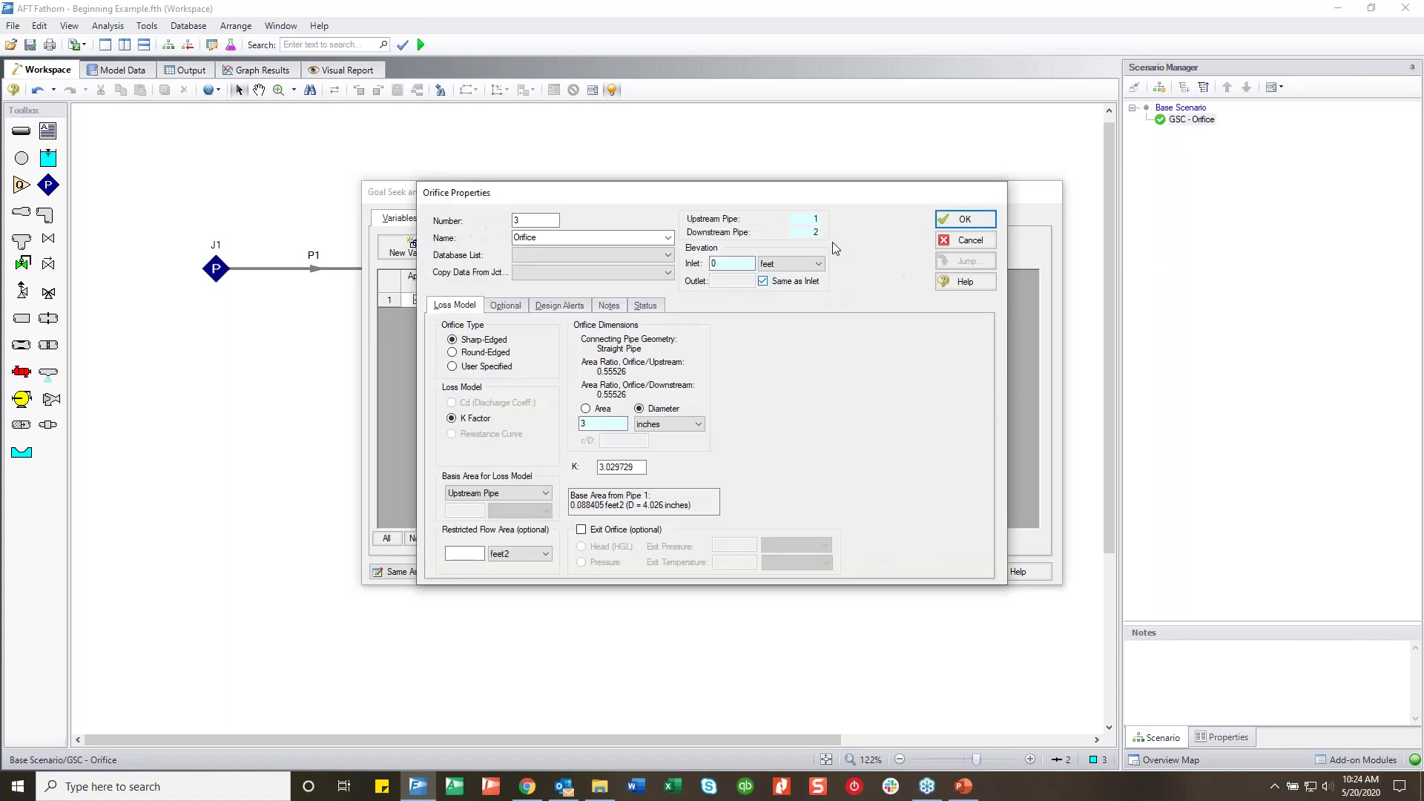
drag(748, 194, 1102, 175)
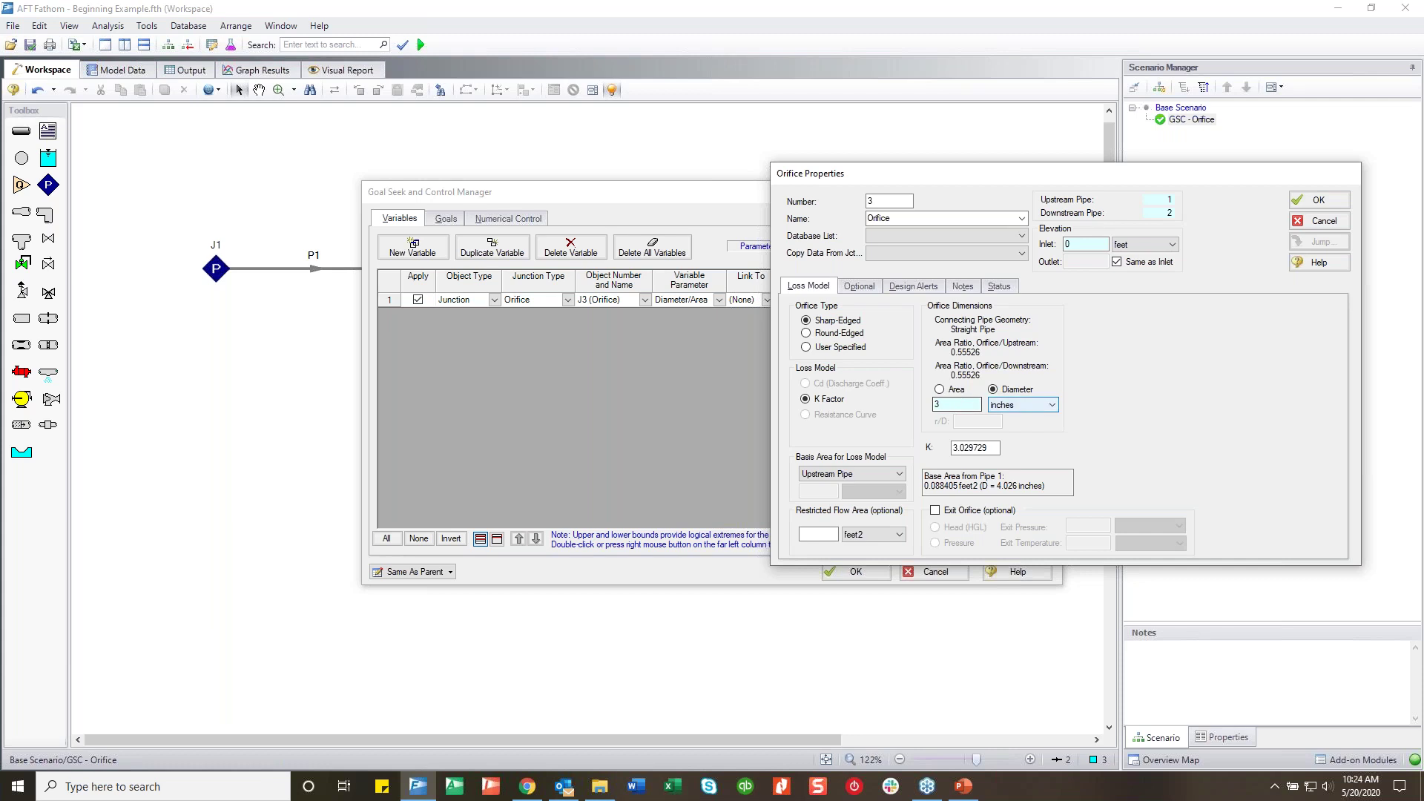
click(1319, 221)
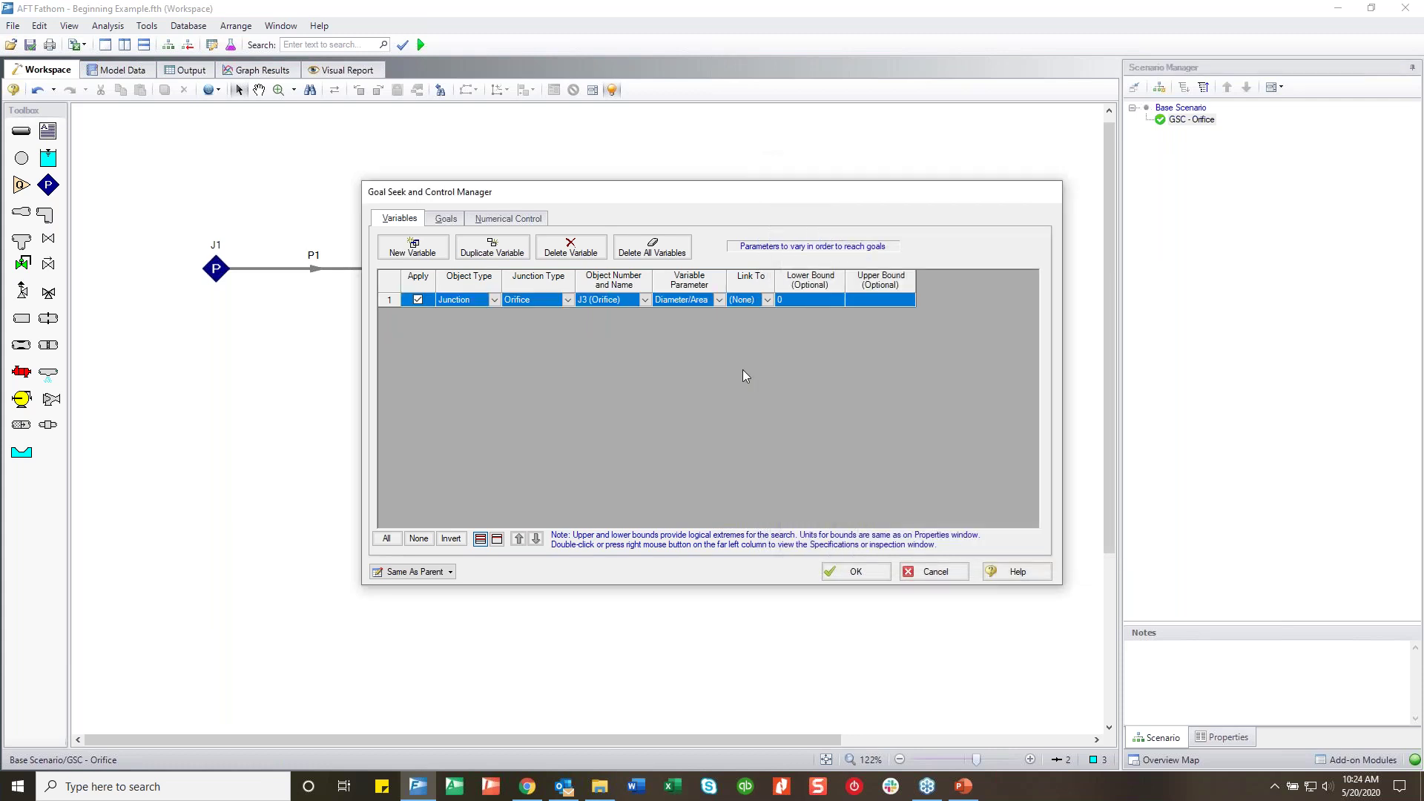
click(544, 300)
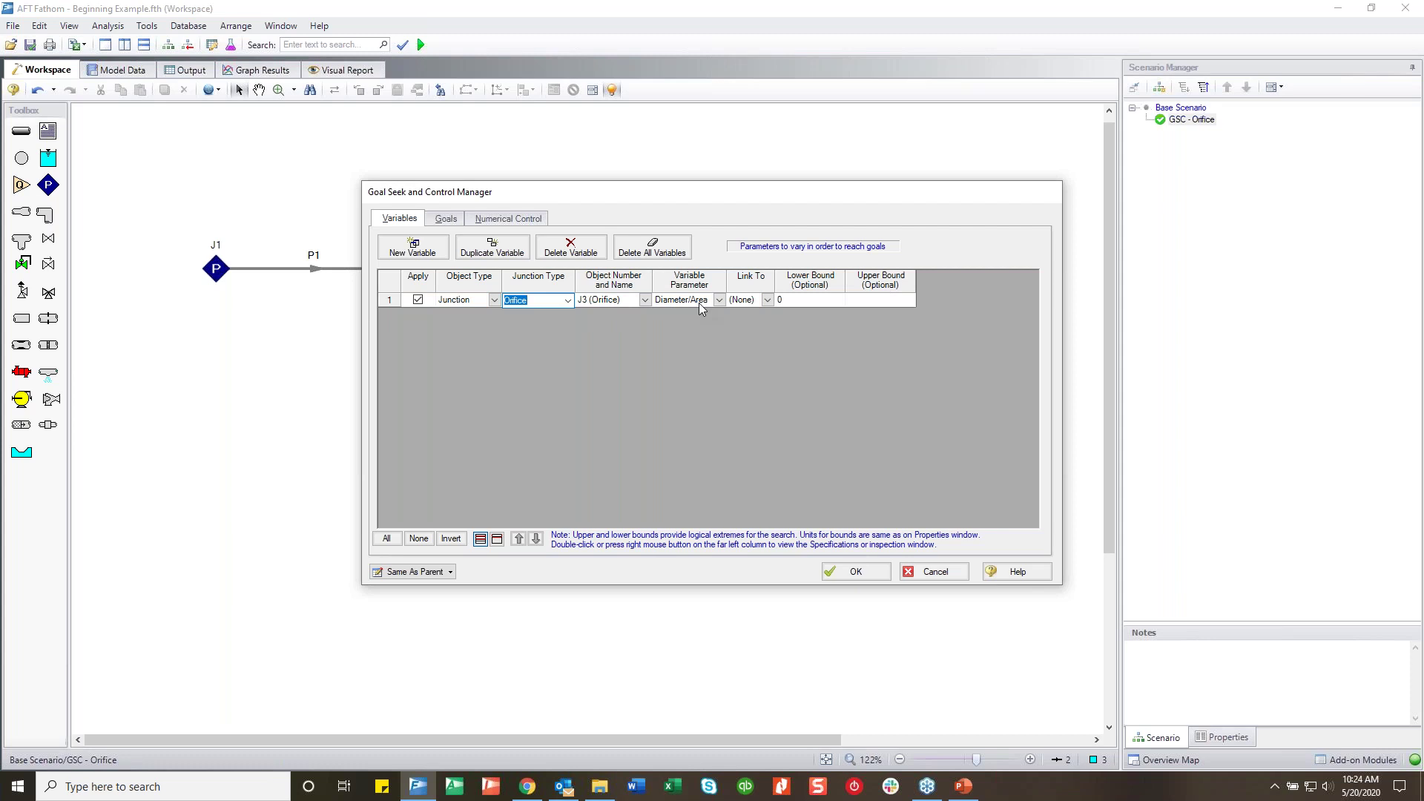
Add a point goal of 200 gal/min volumetric flow rate for pipe P1 and accept the goal seek settings
click(446, 219)
click(412, 247)
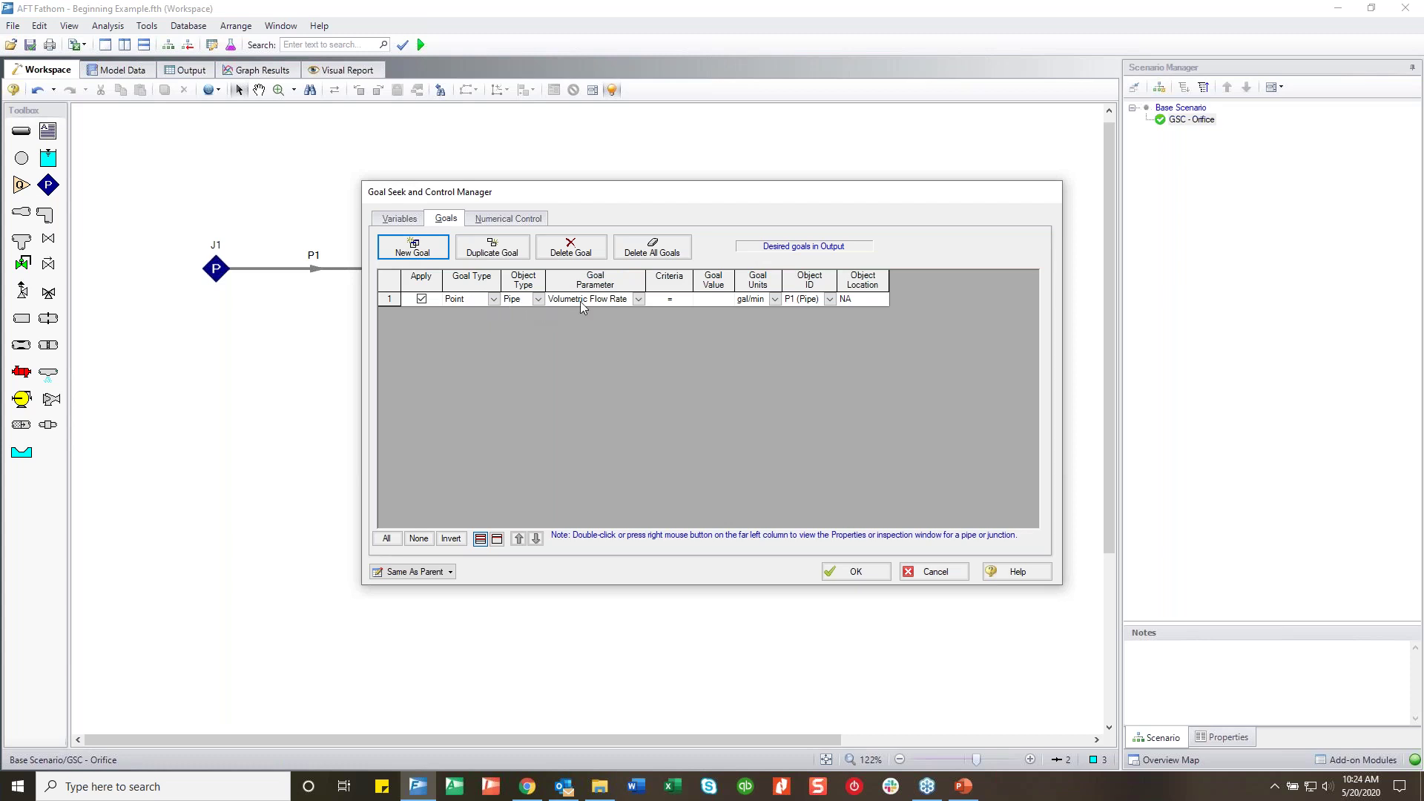
click(706, 300)
text(200)
click(831, 300)
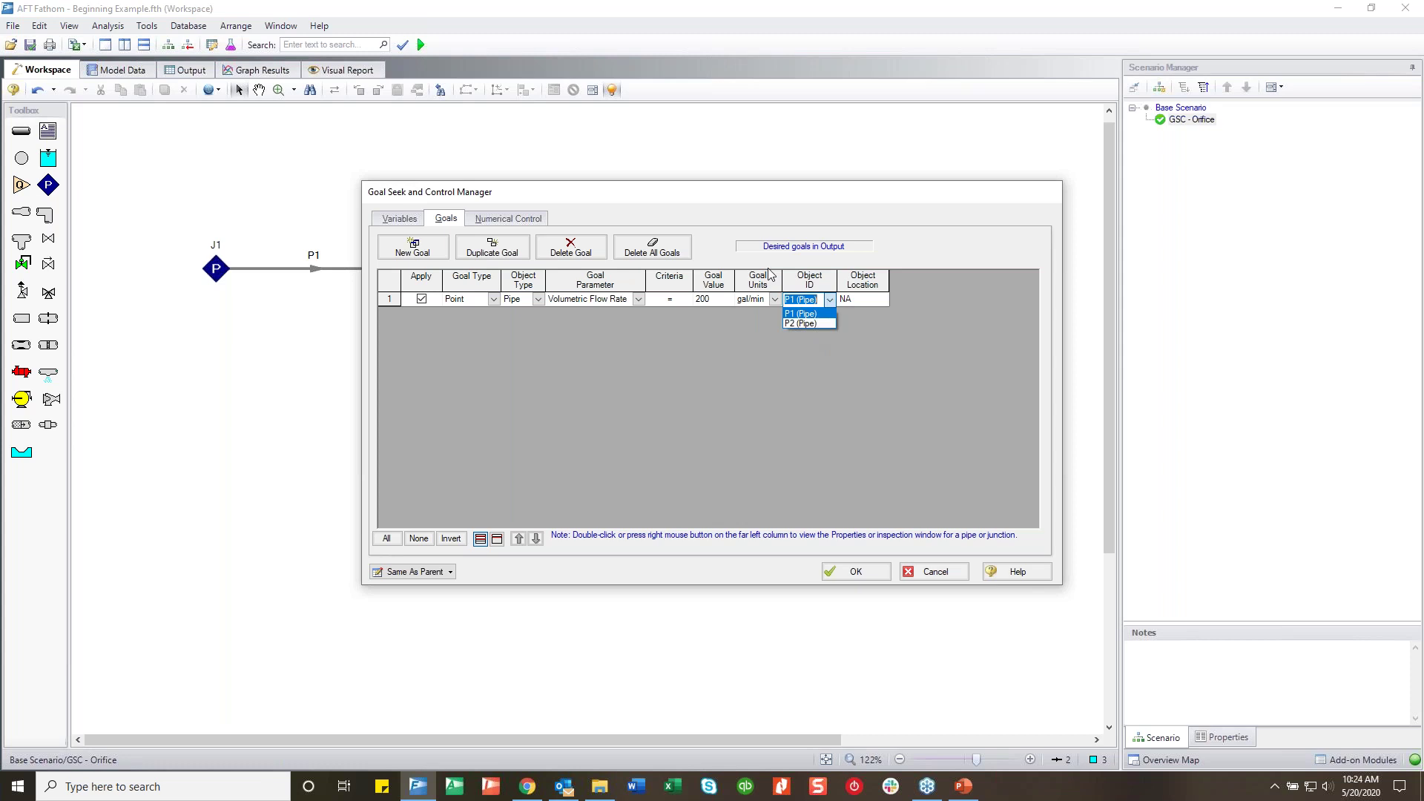
click(815, 392)
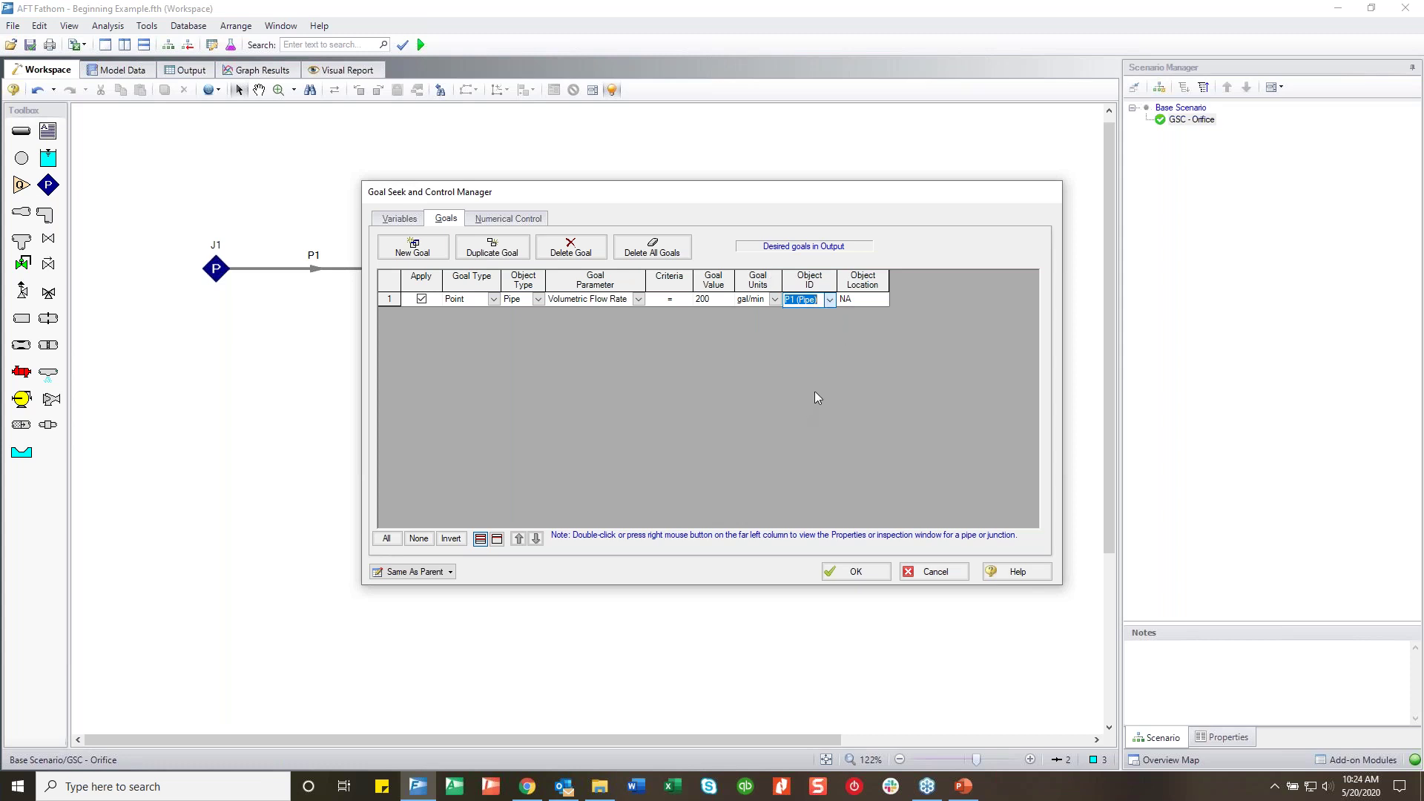
click(850, 574)
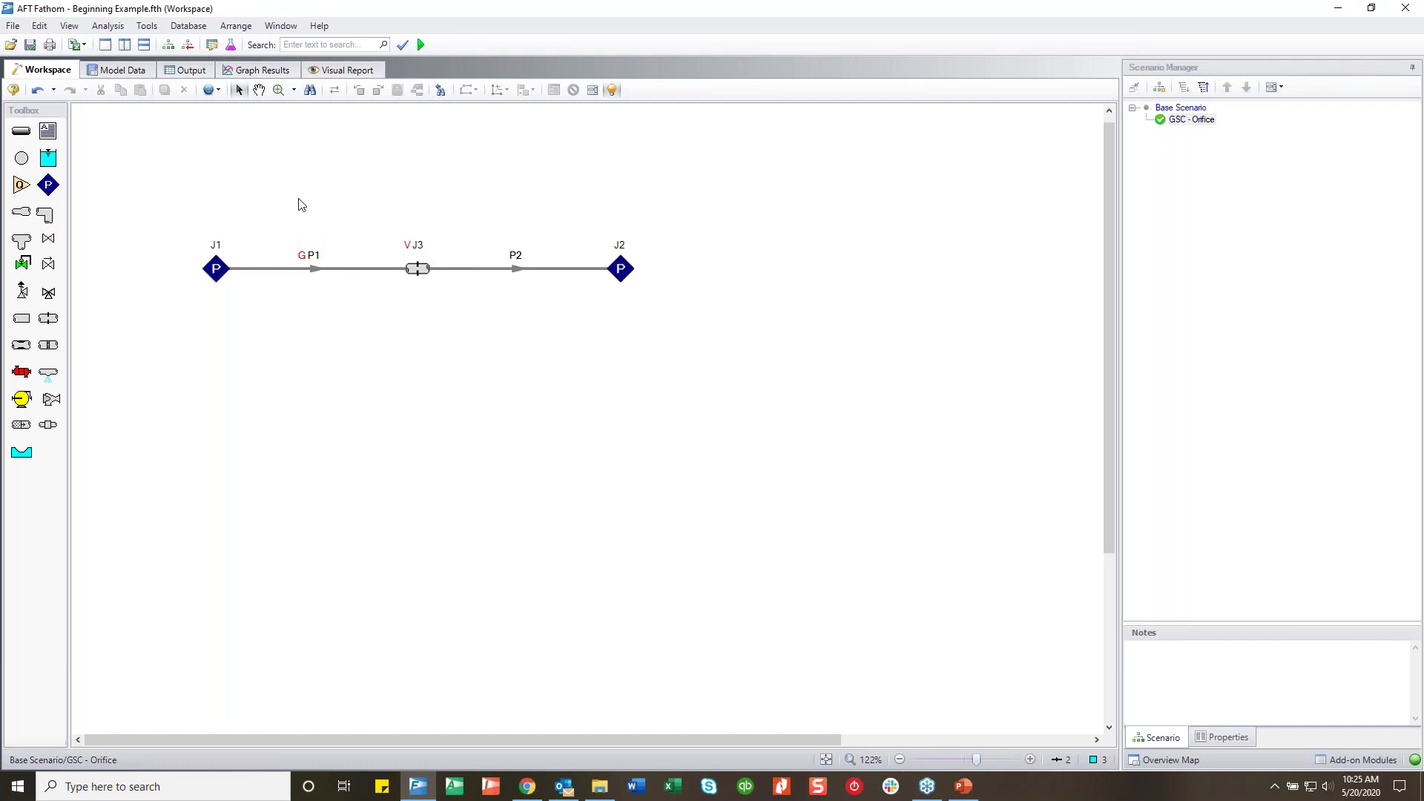
Run the GSC - Orifice scenario with goal seeking and open its output results
click(417, 269)
click(697, 401)
key(ctrl+r)
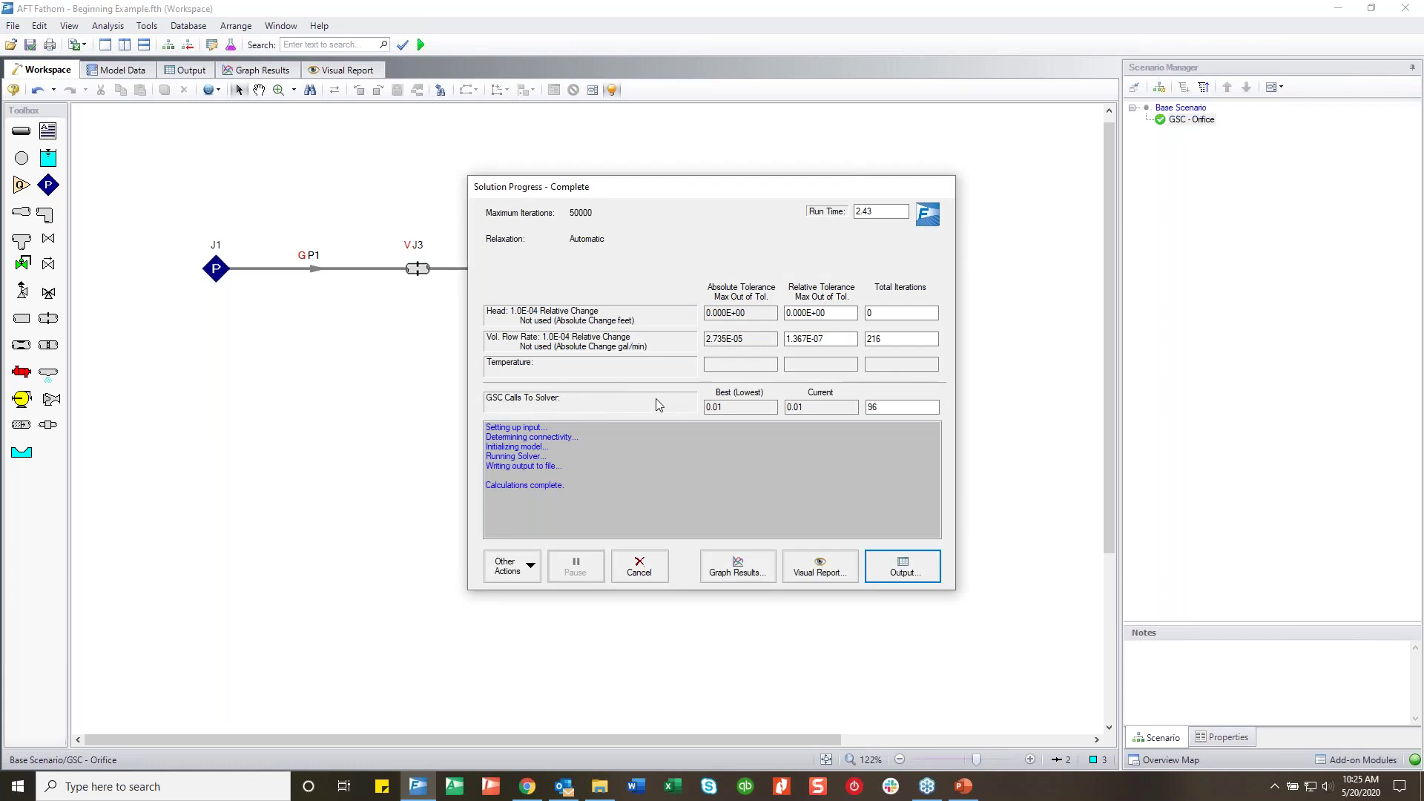
key(Tab)
key(Tab)
key(Tab)
key(Return)
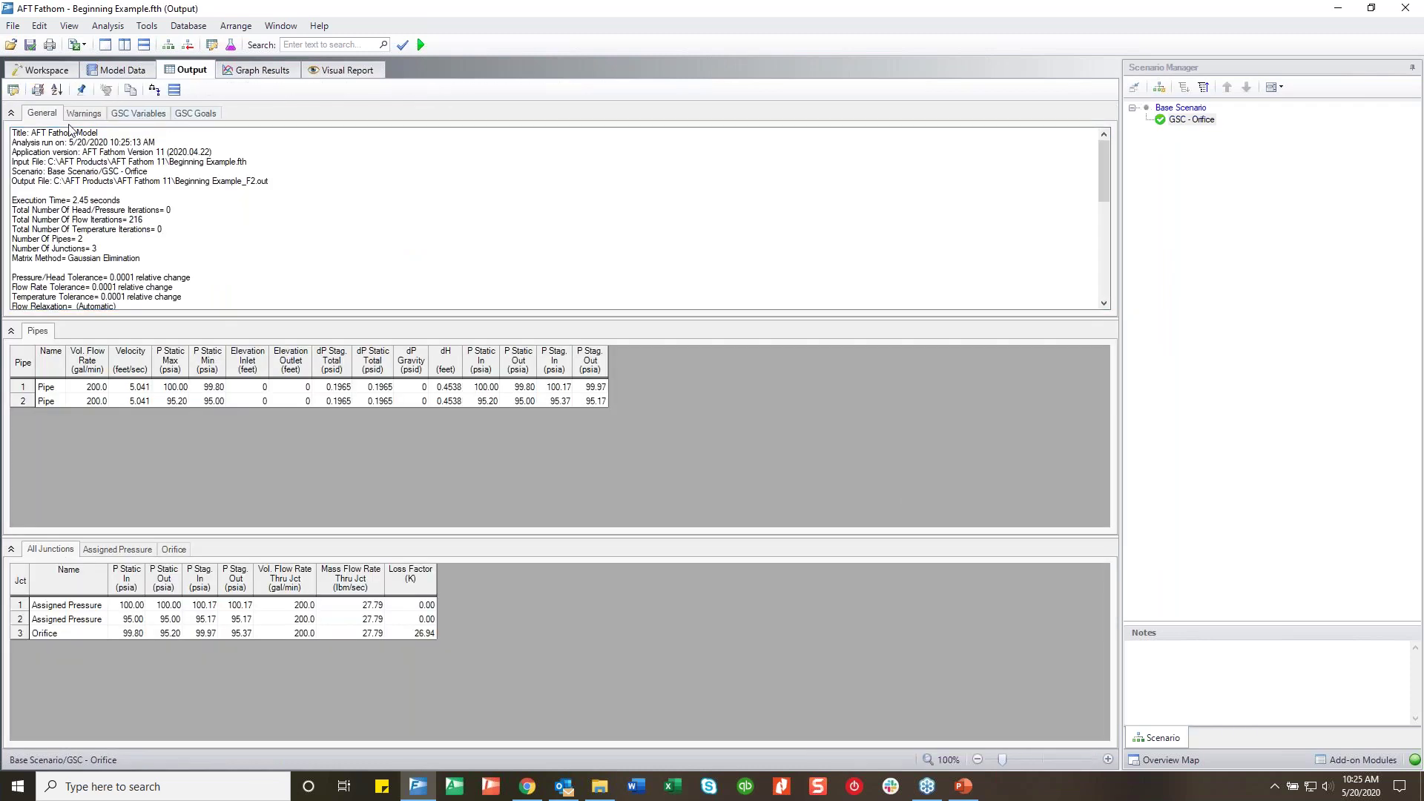
Examine the solved orifice size and the achieved flow goal in the goal seek output
click(149, 117)
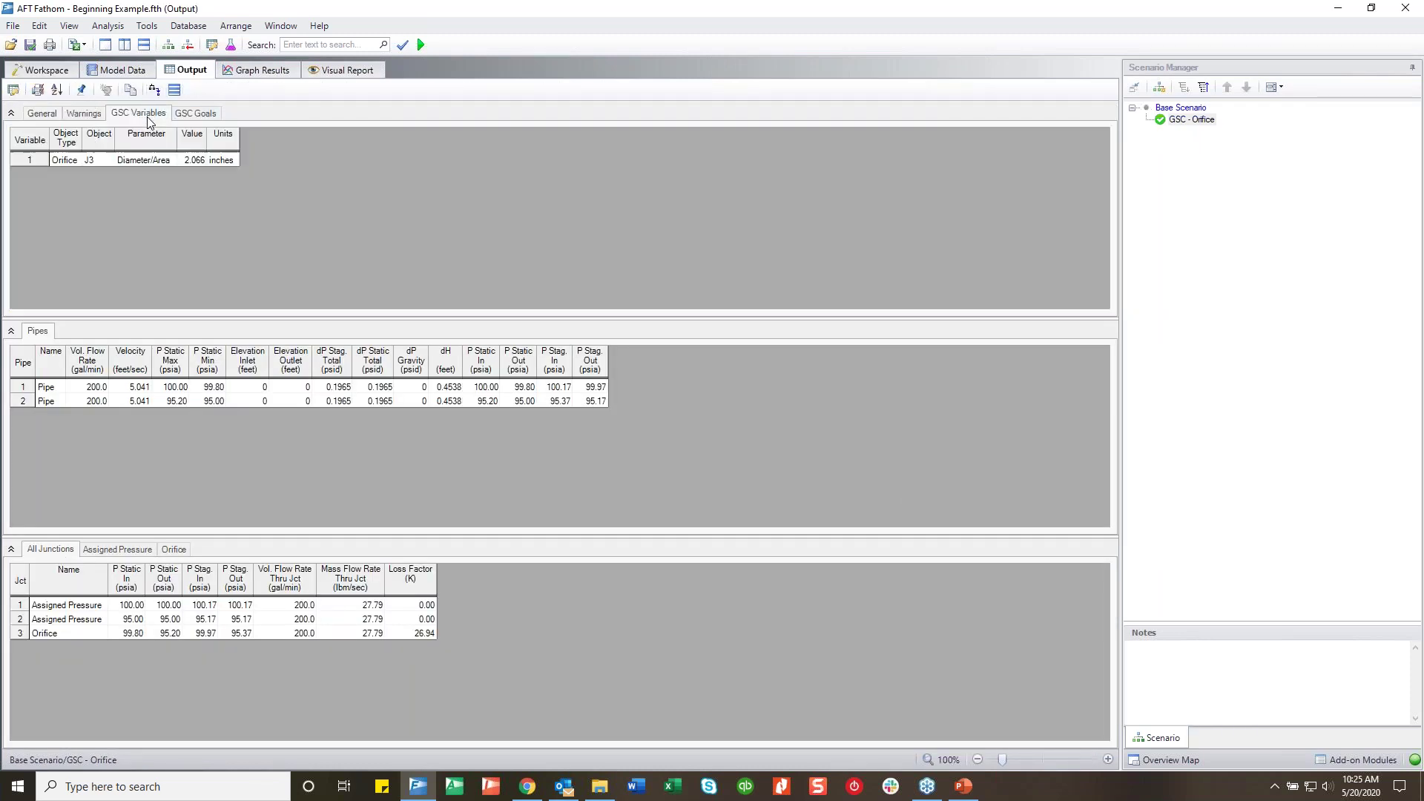
click(189, 119)
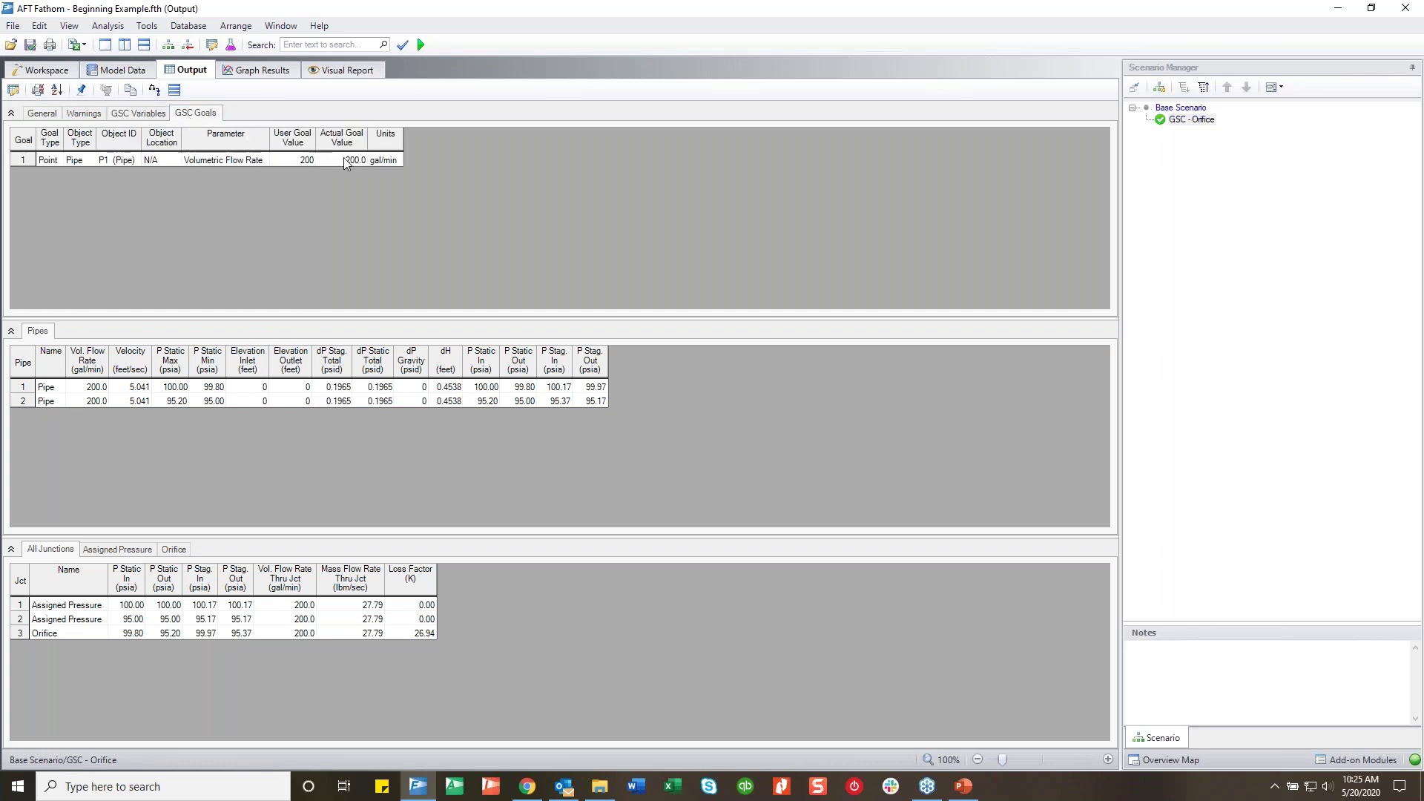
Review the solved orifice diameter in the goal seek variables, then load the saved P Profile graph for the GSC - Orifice scenario
click(152, 112)
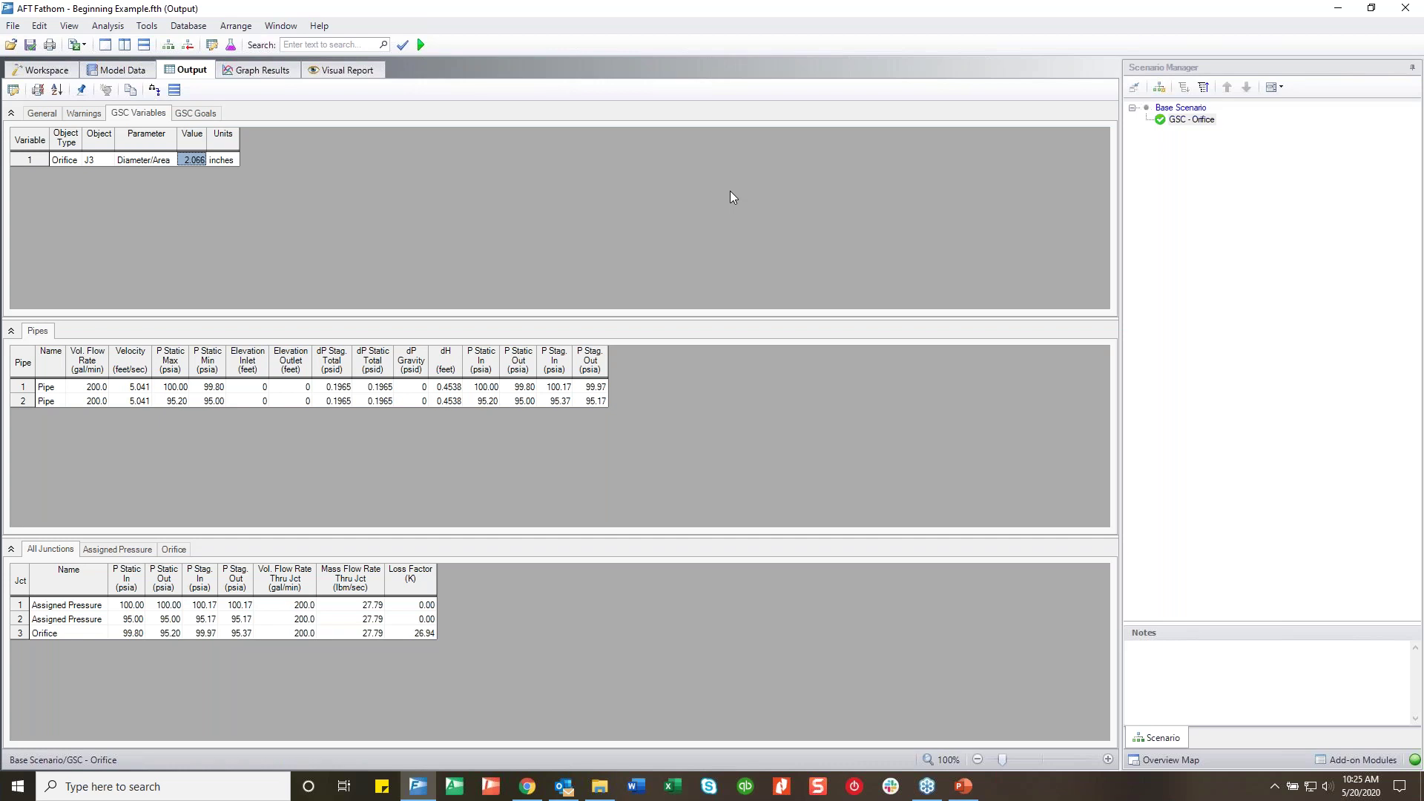
click(255, 77)
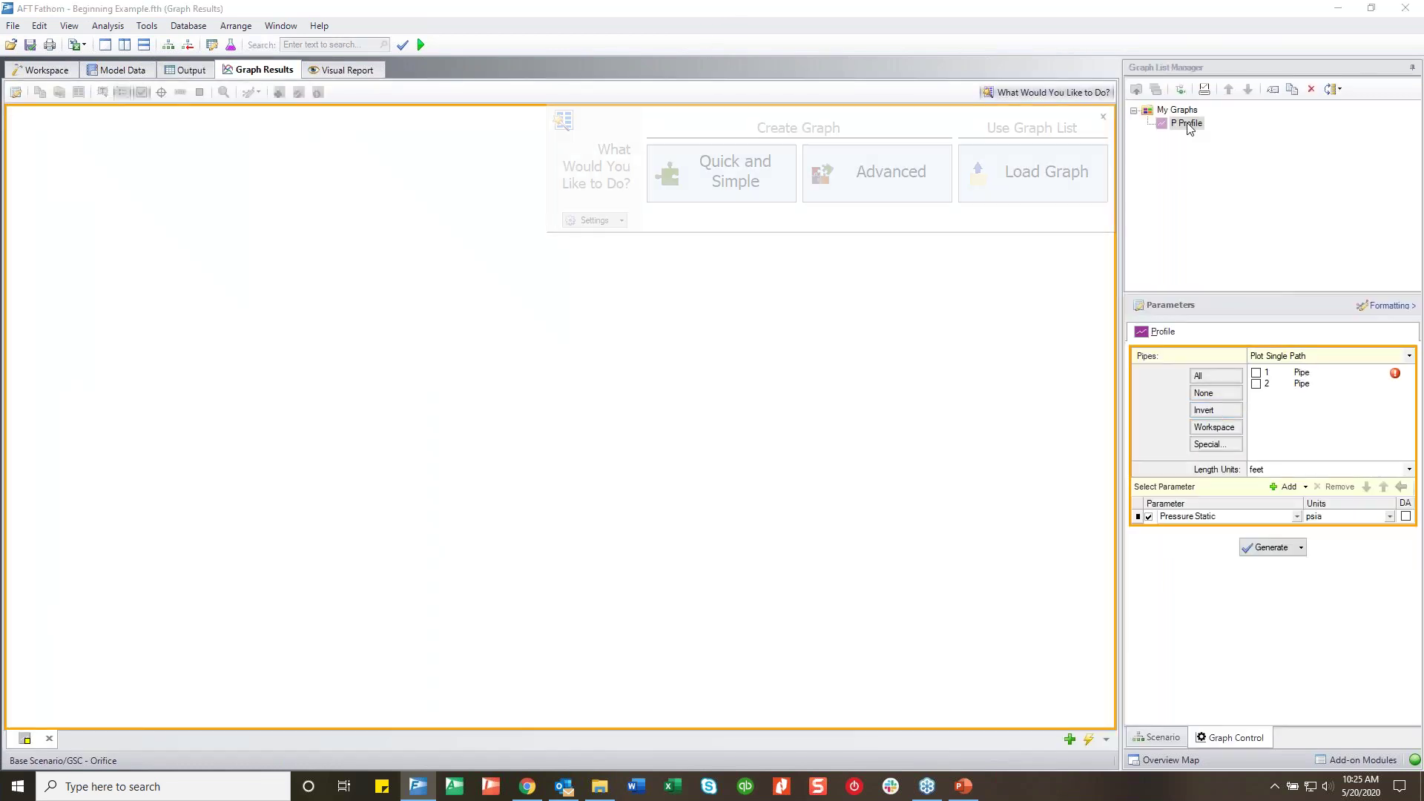
click(1187, 124)
double_click(1187, 123)
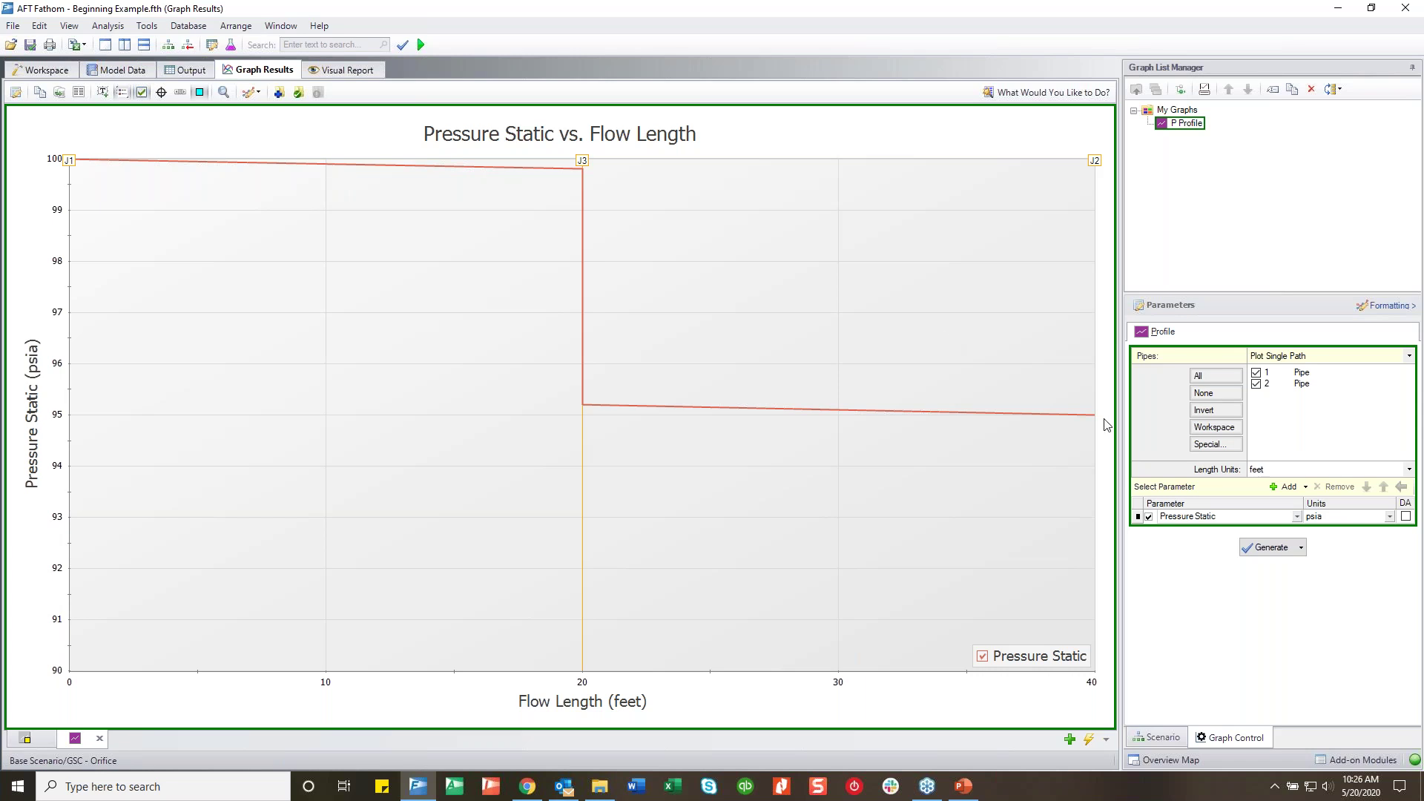
Return to the workspace and switch to the PowerPoint presentation
click(50, 70)
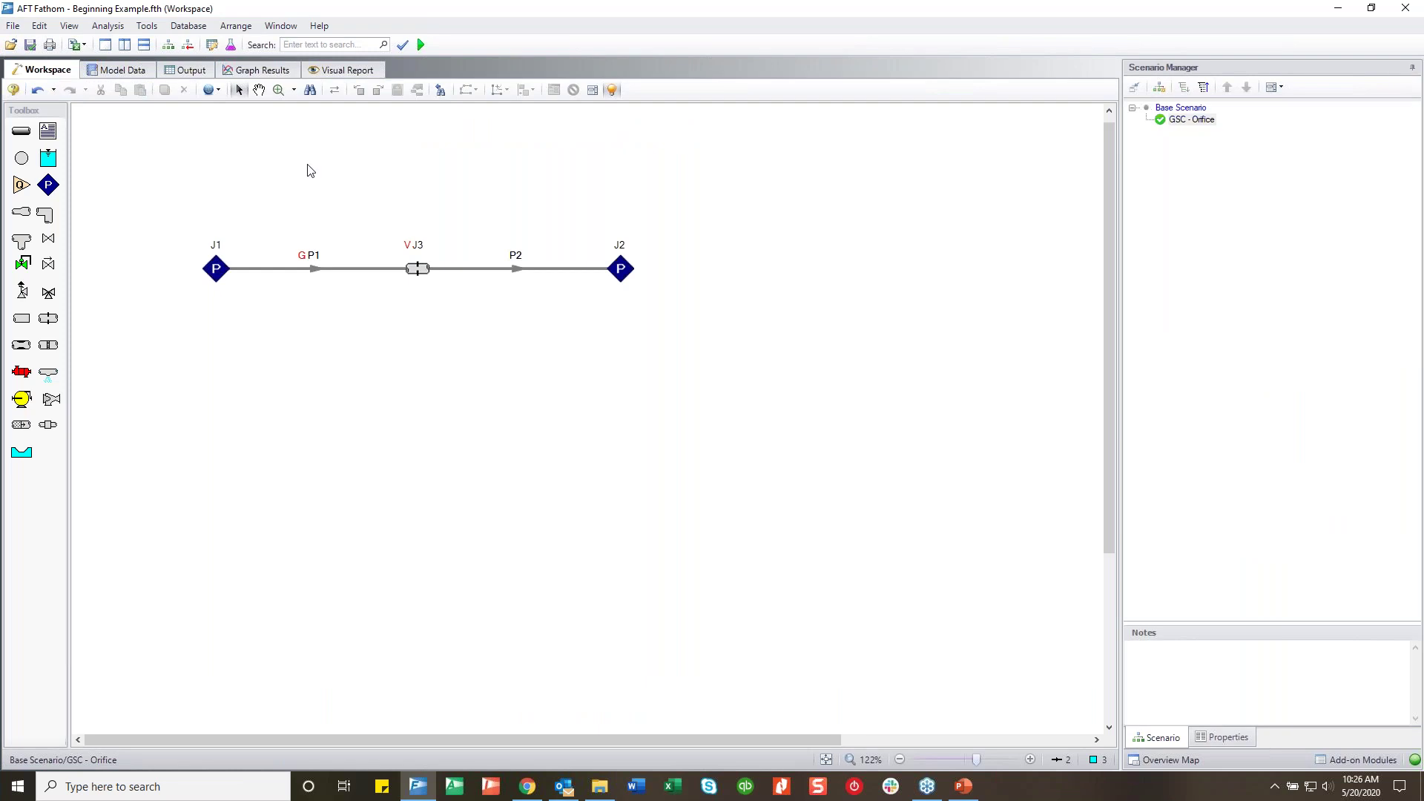
click(963, 786)
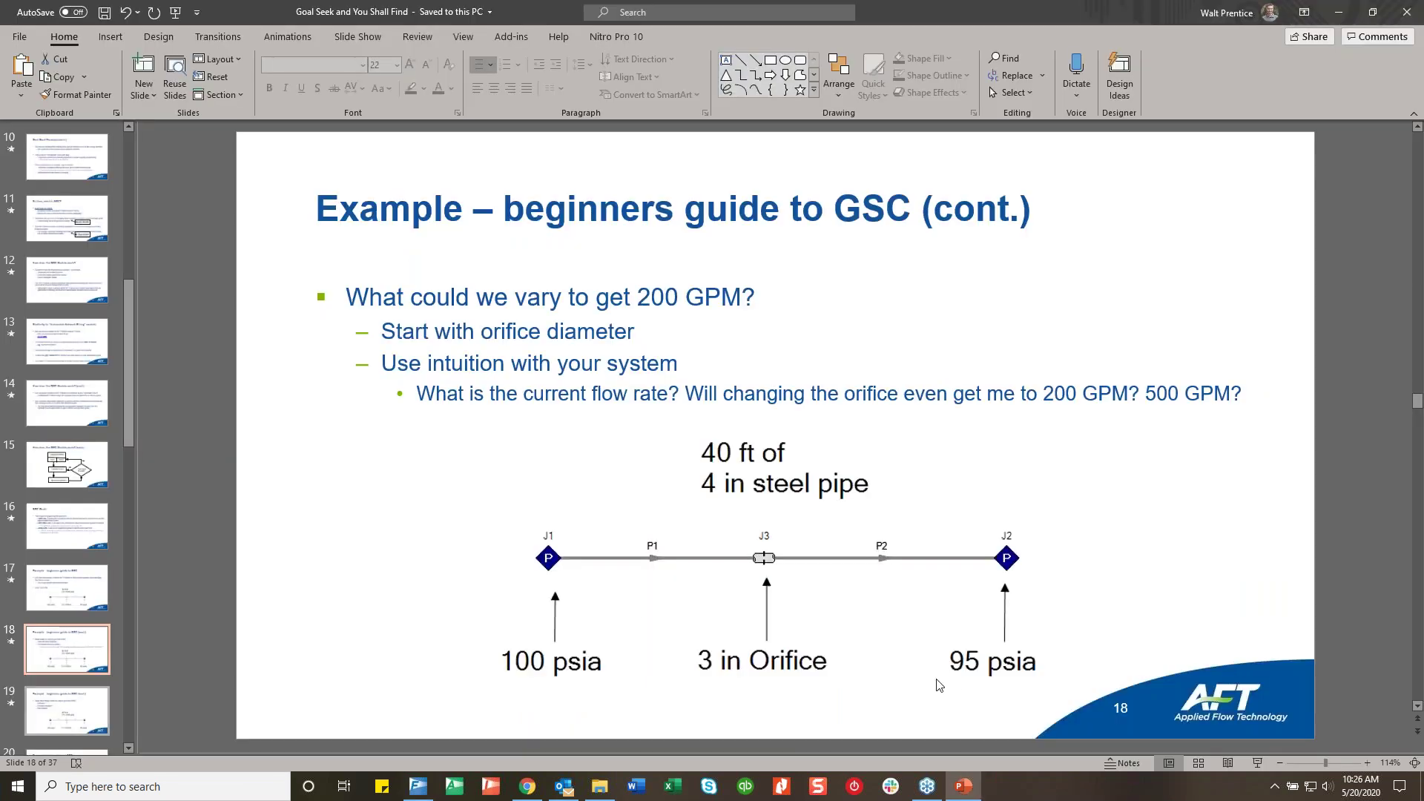
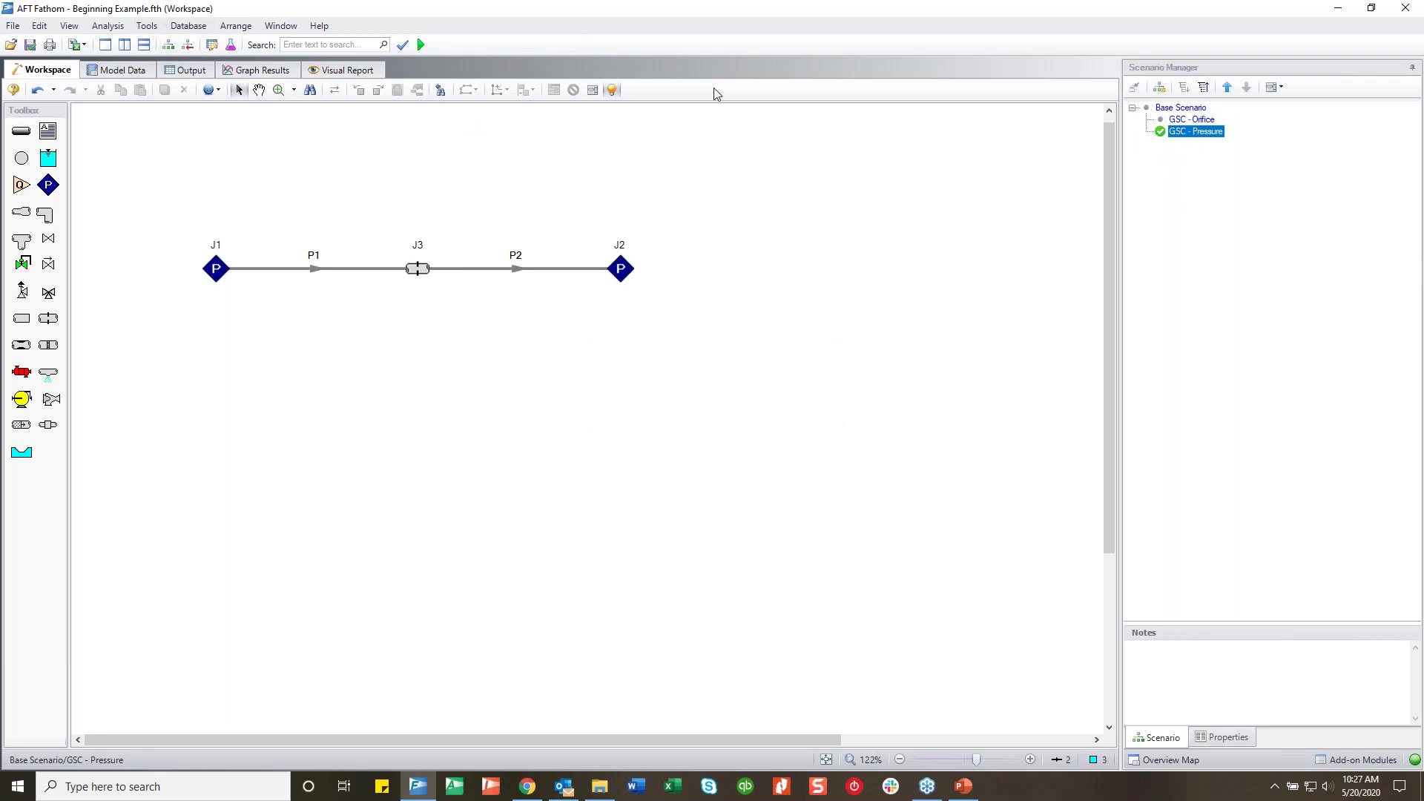
Enable Goal Seek & Control for the GSC - Pressure scenario, accepting that its existing results are cleared
click(108, 26)
mouse_move(128, 46)
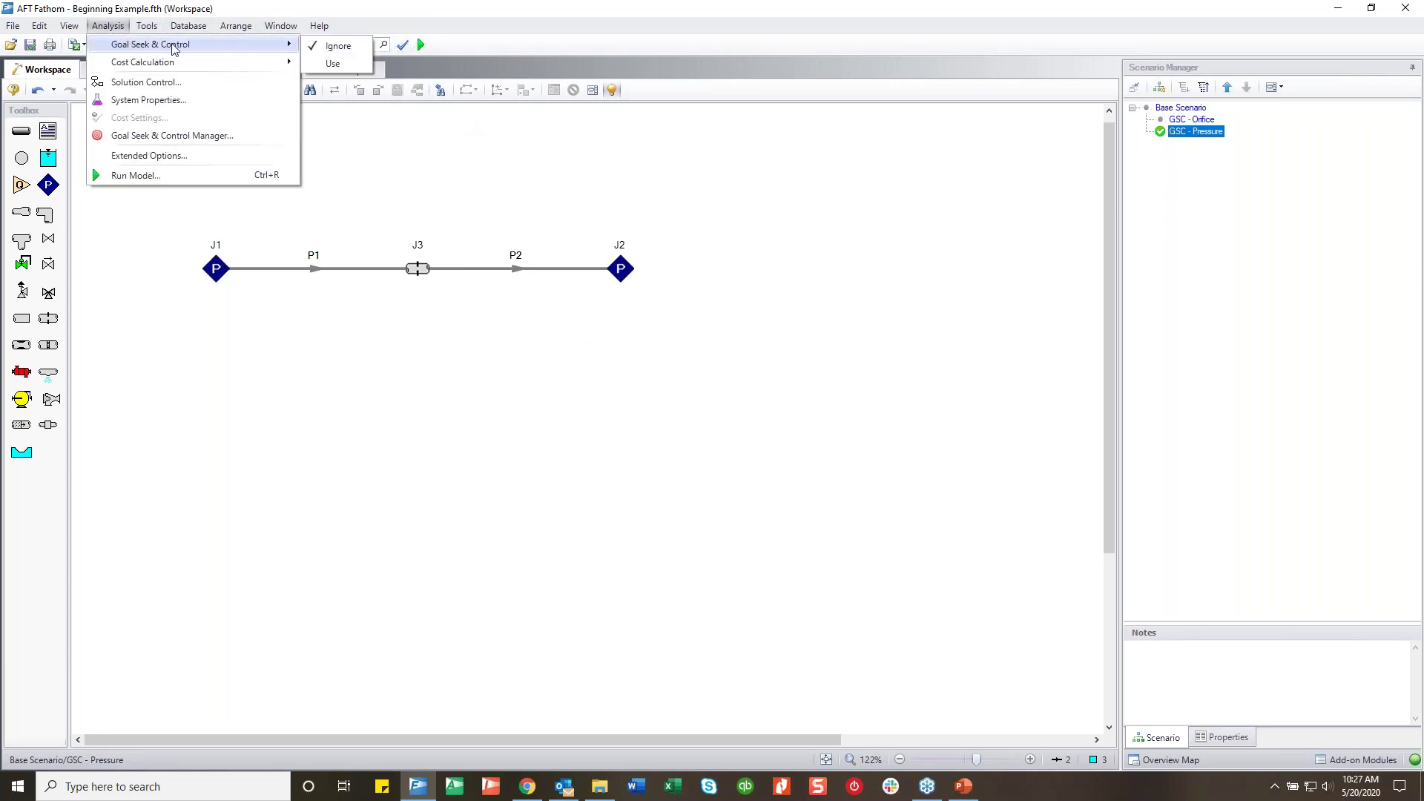
click(324, 65)
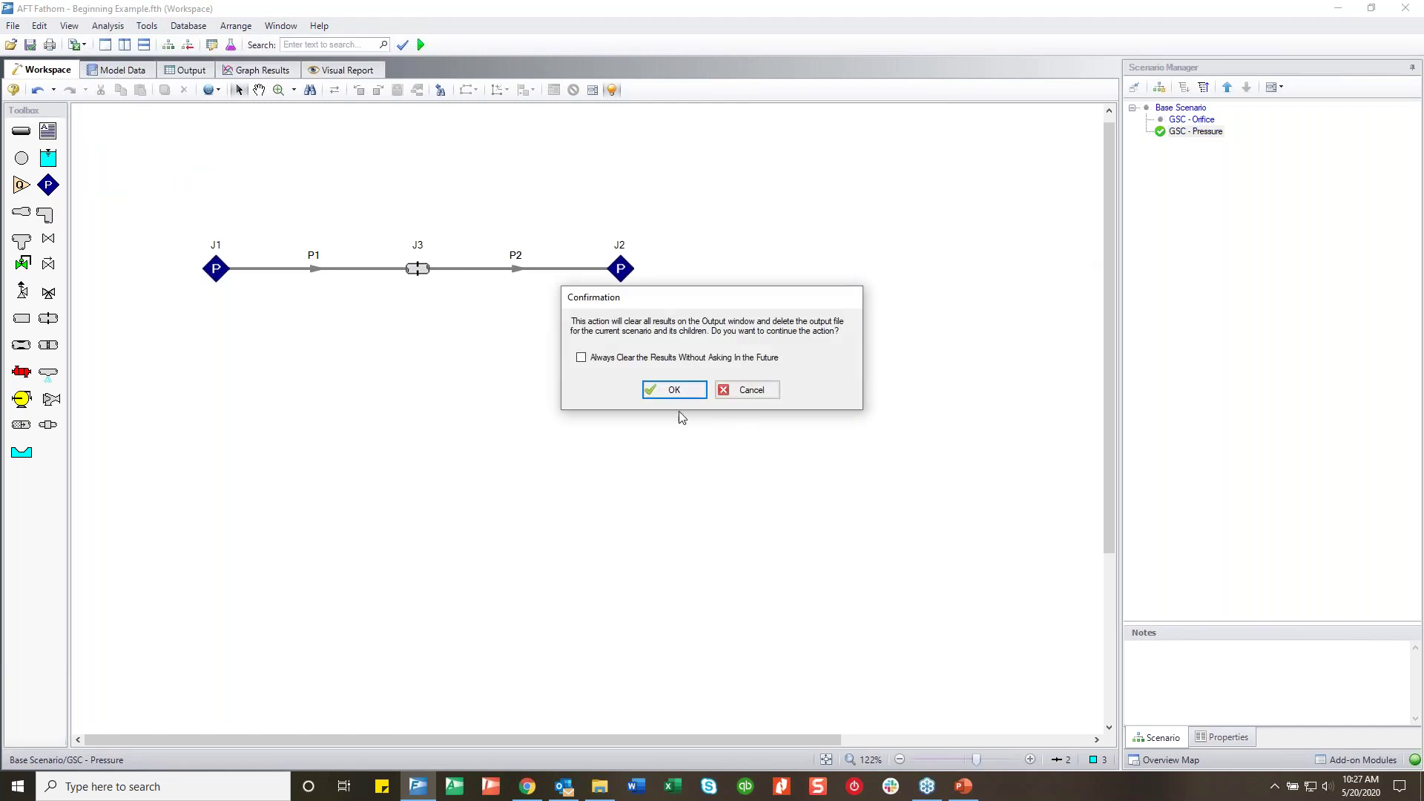
key(Return)
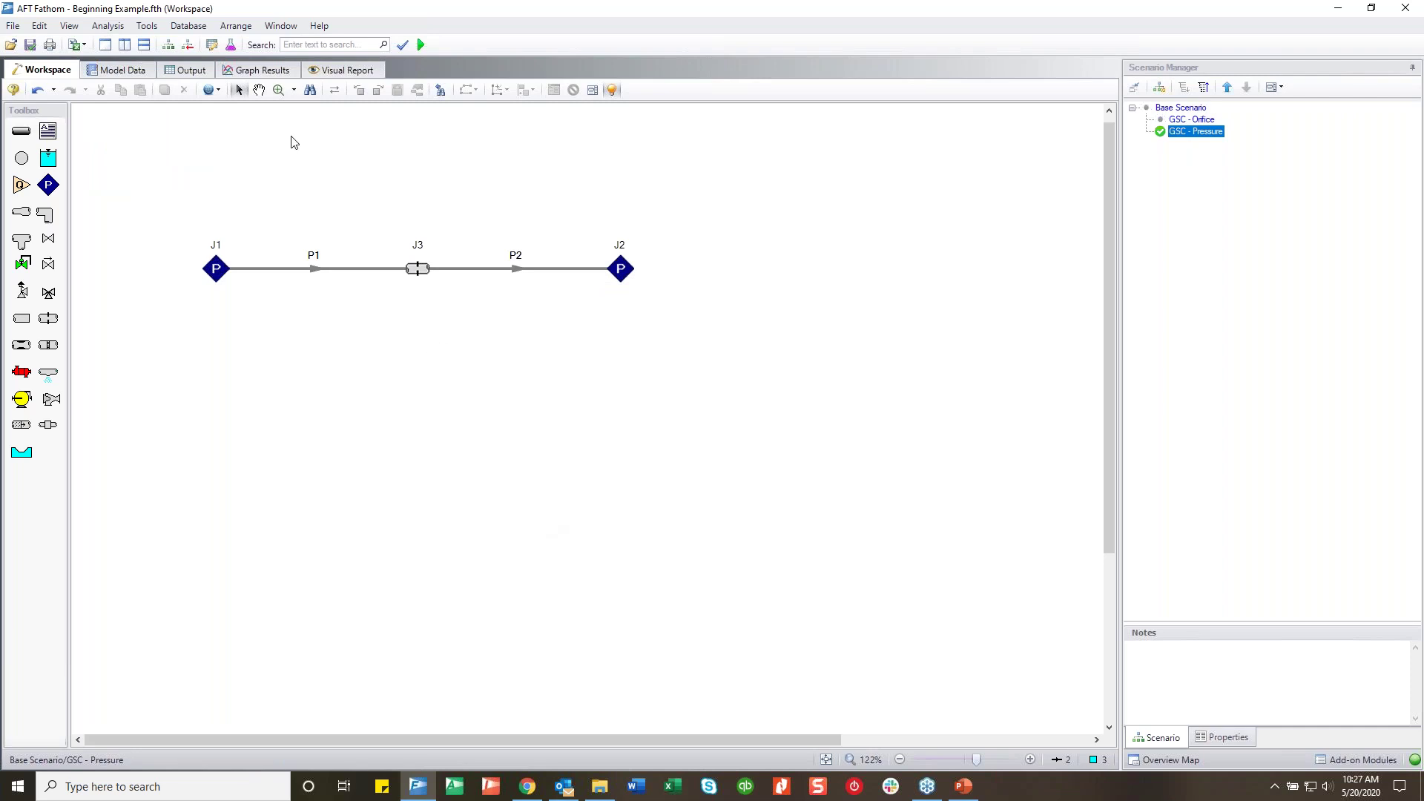
In the Goal Seek and Control Manager, add an applied variable for the pressure of assigned pressure junction J2, leaving the orifice variable unapplied
click(108, 27)
click(124, 138)
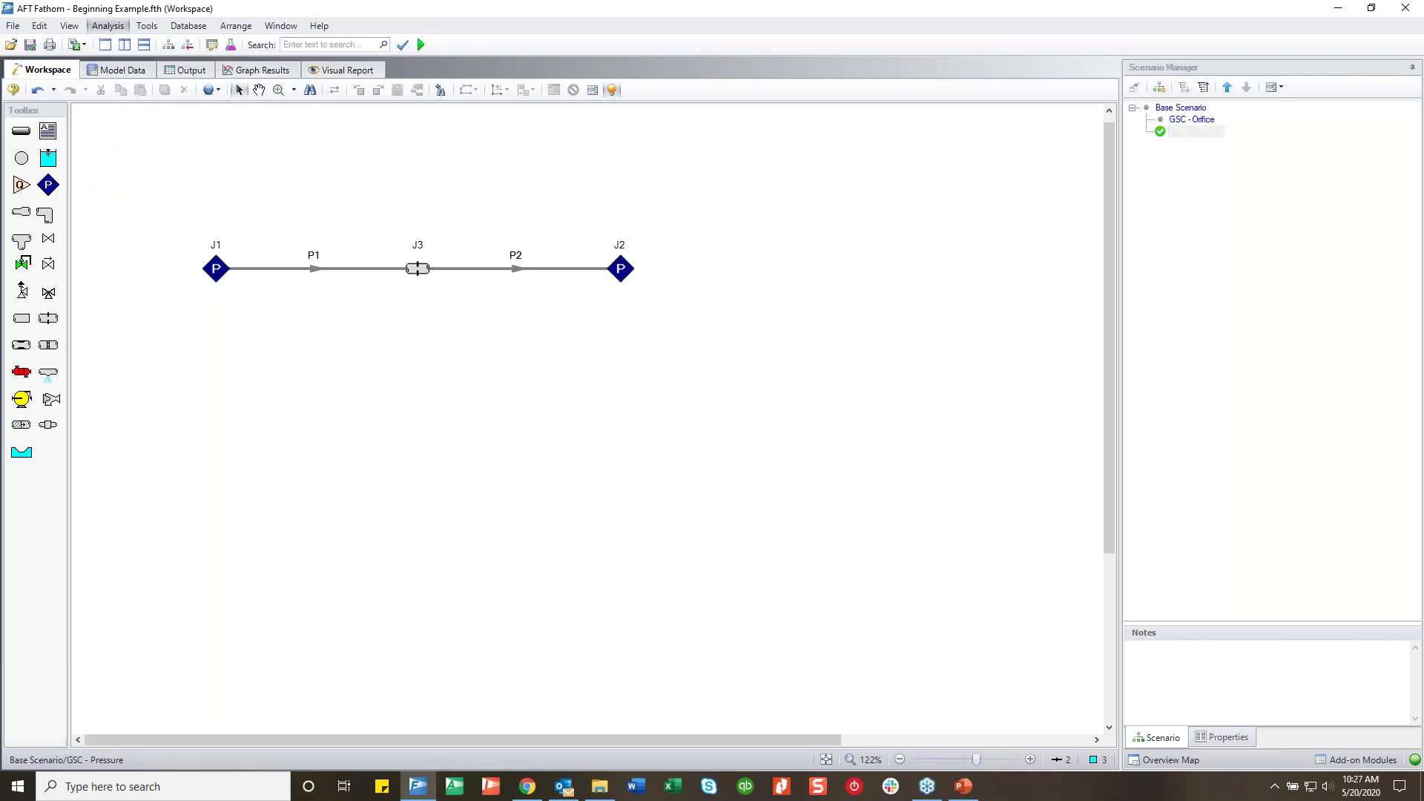
drag(572, 197, 542, 238)
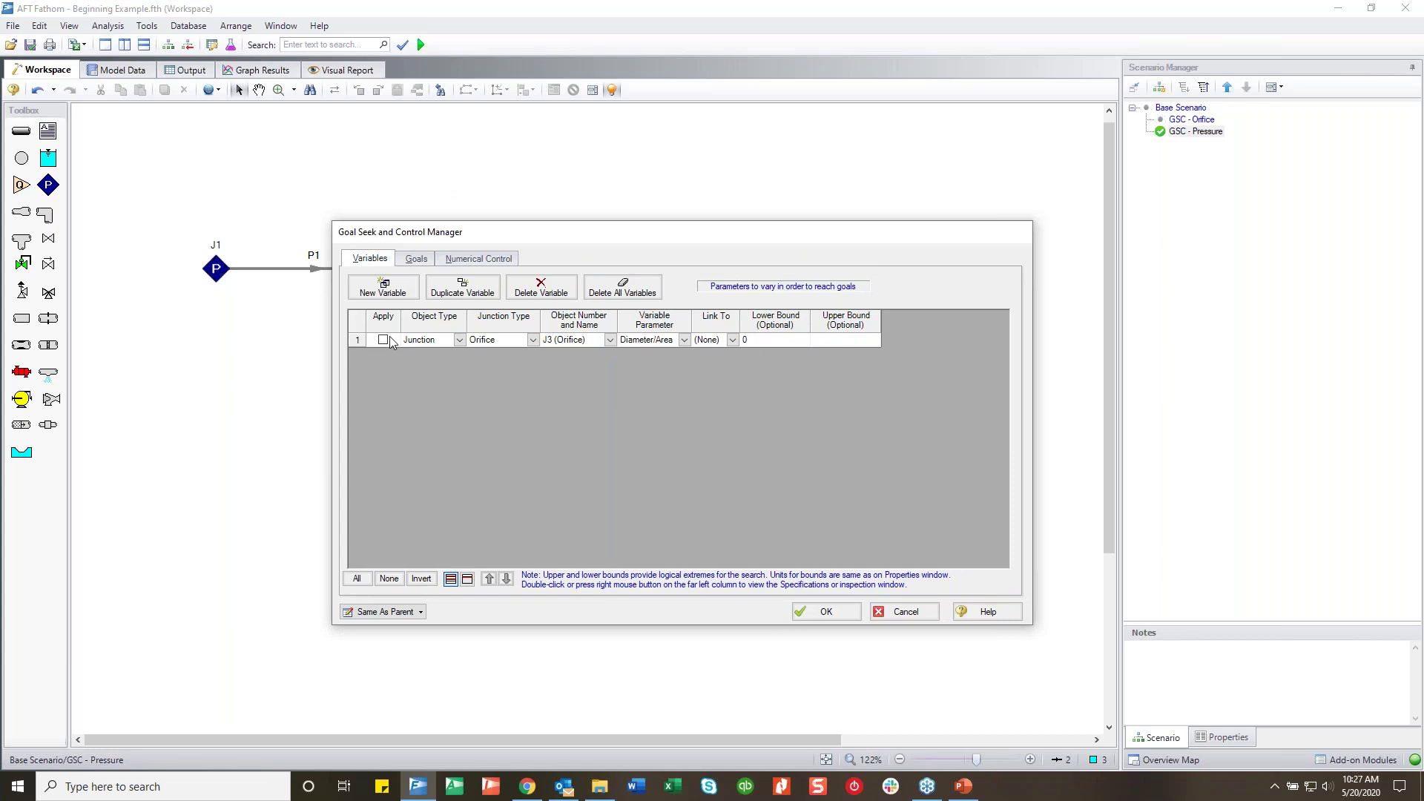
click(416, 259)
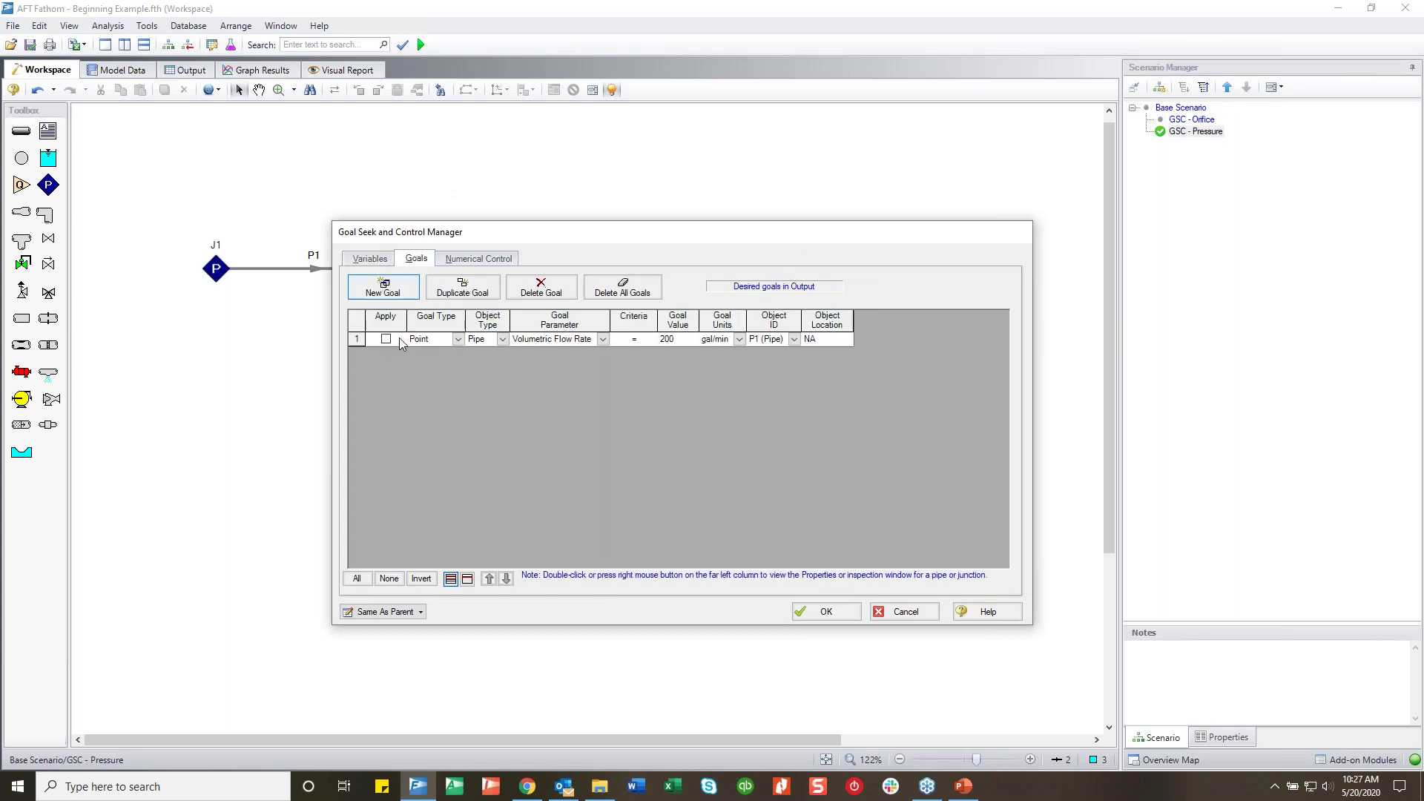
click(385, 262)
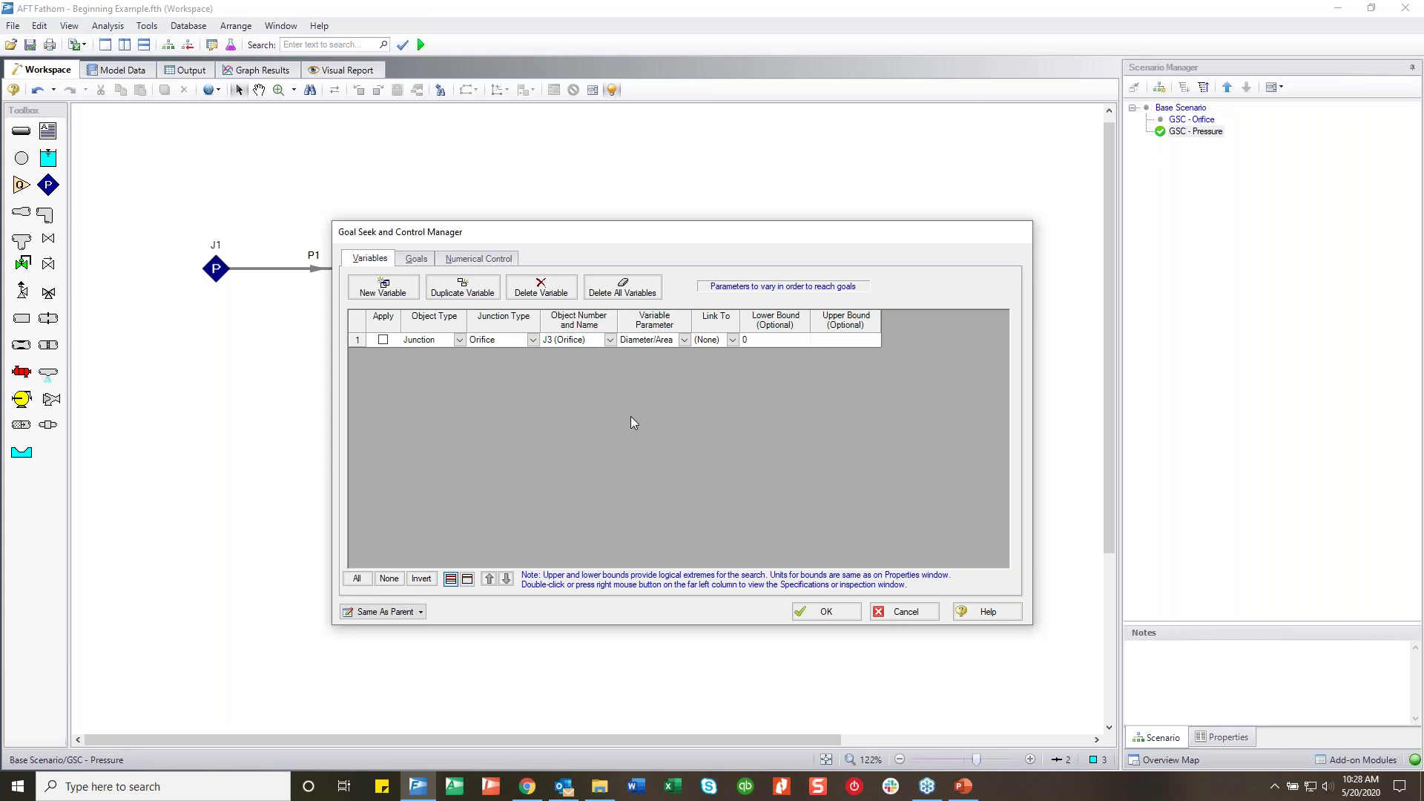
click(382, 339)
click(382, 288)
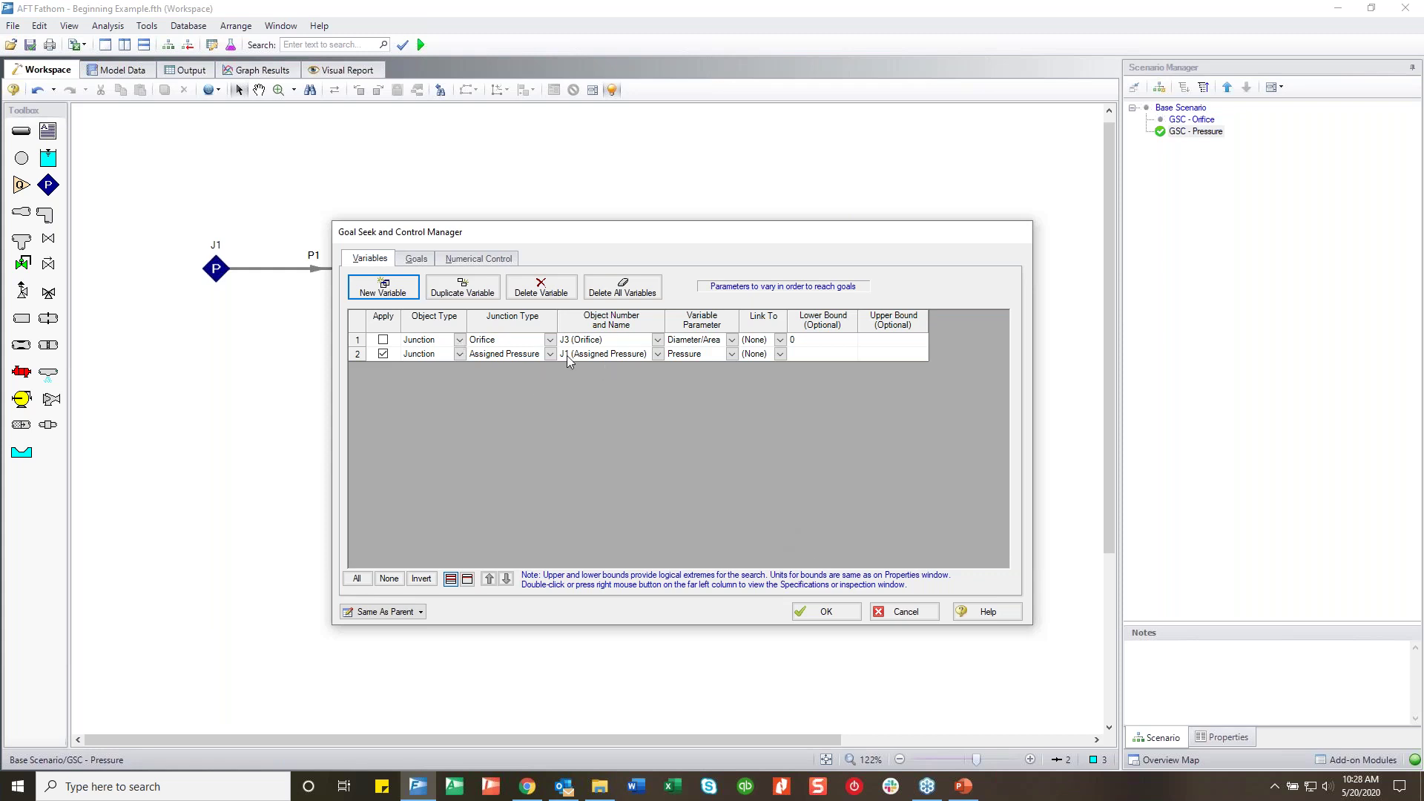
click(656, 354)
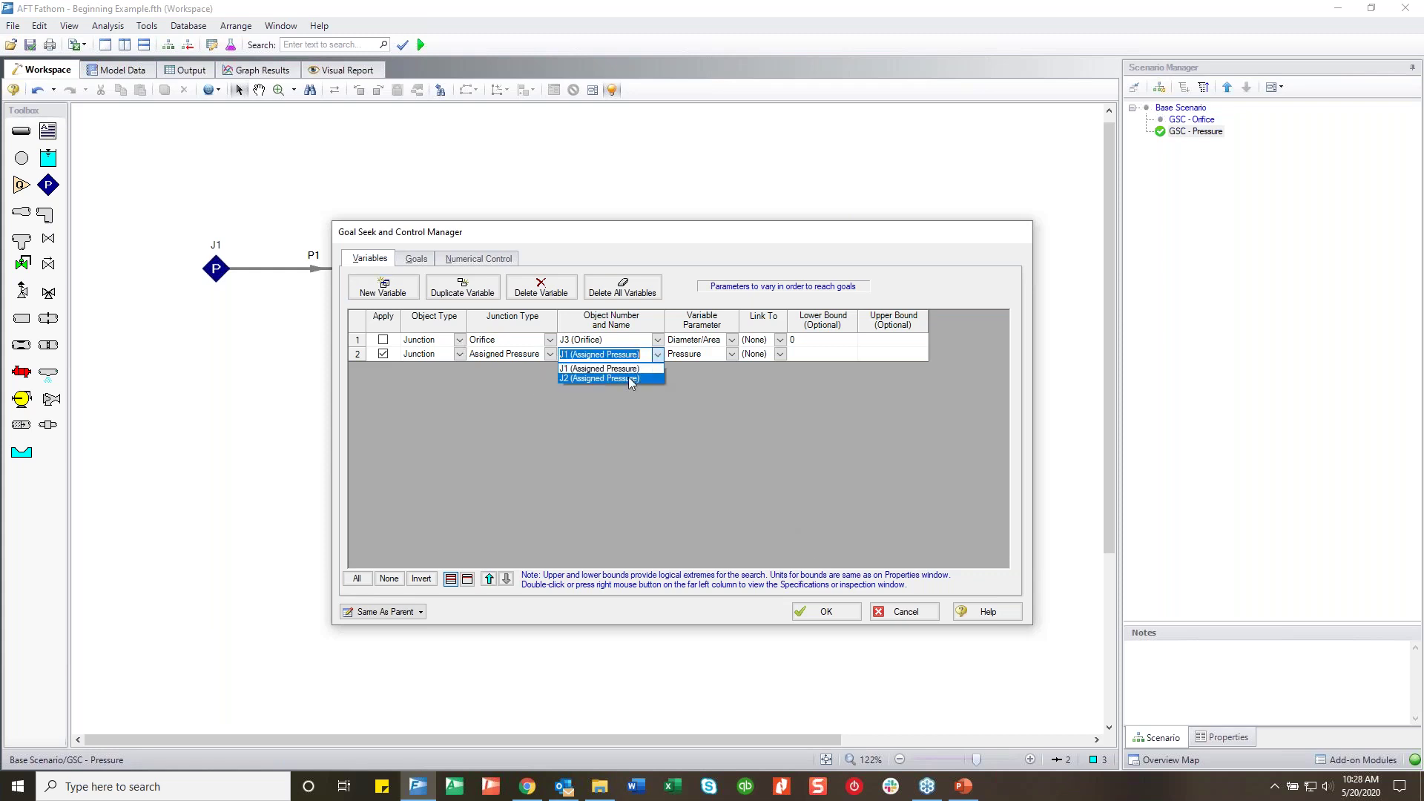
click(626, 379)
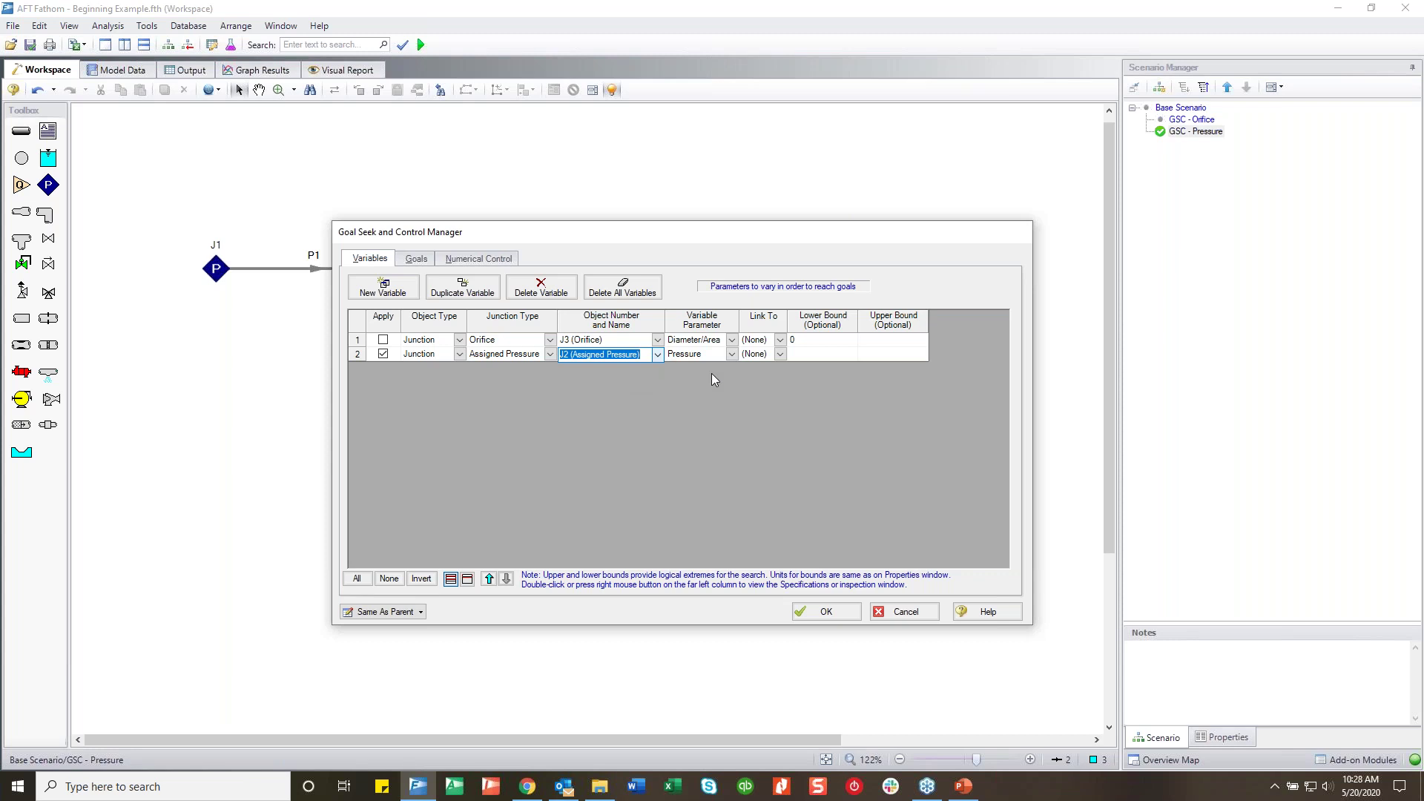
Apply the existing volumetric flow rate goal for pipe P1, set the goals search method to Least Squares, and accept the settings
click(417, 258)
click(386, 339)
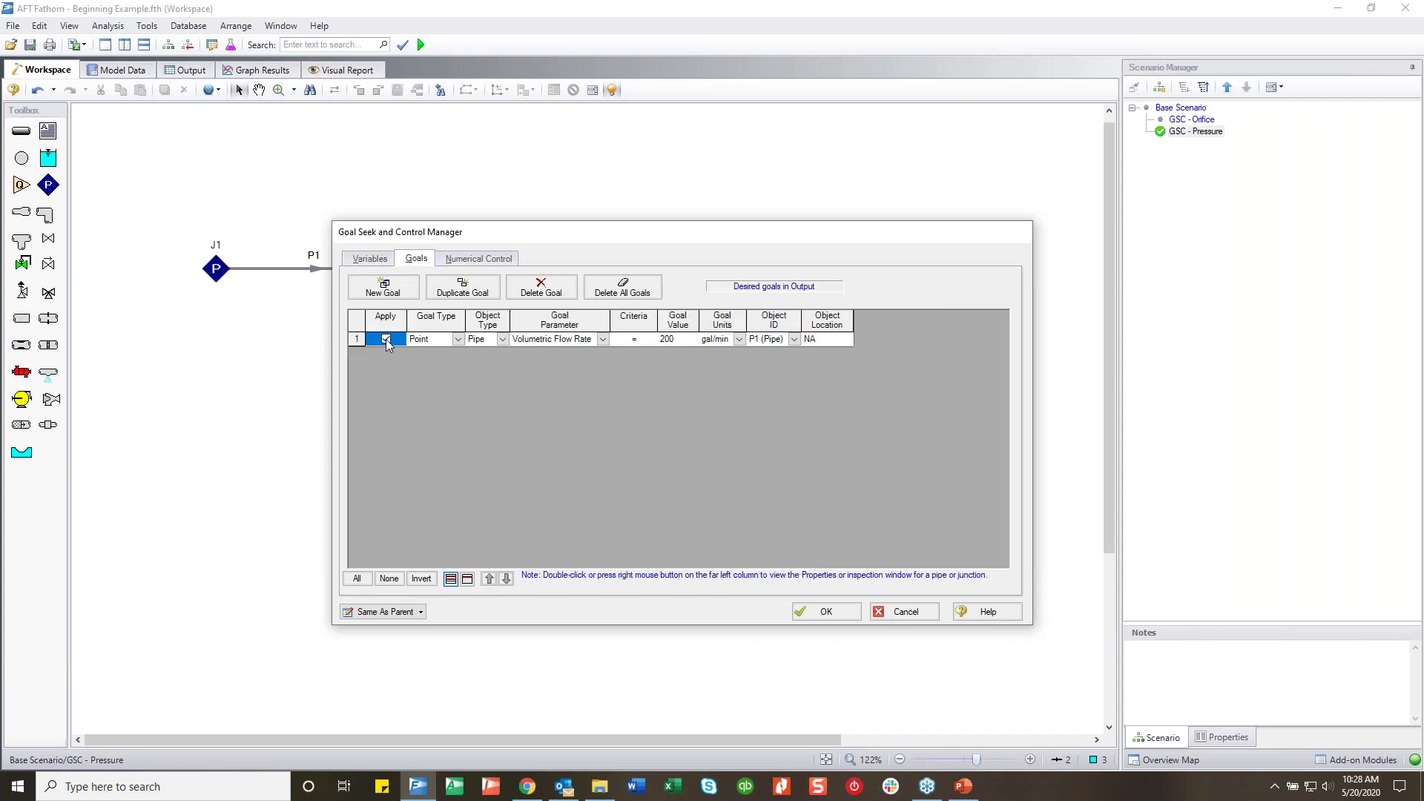
click(483, 261)
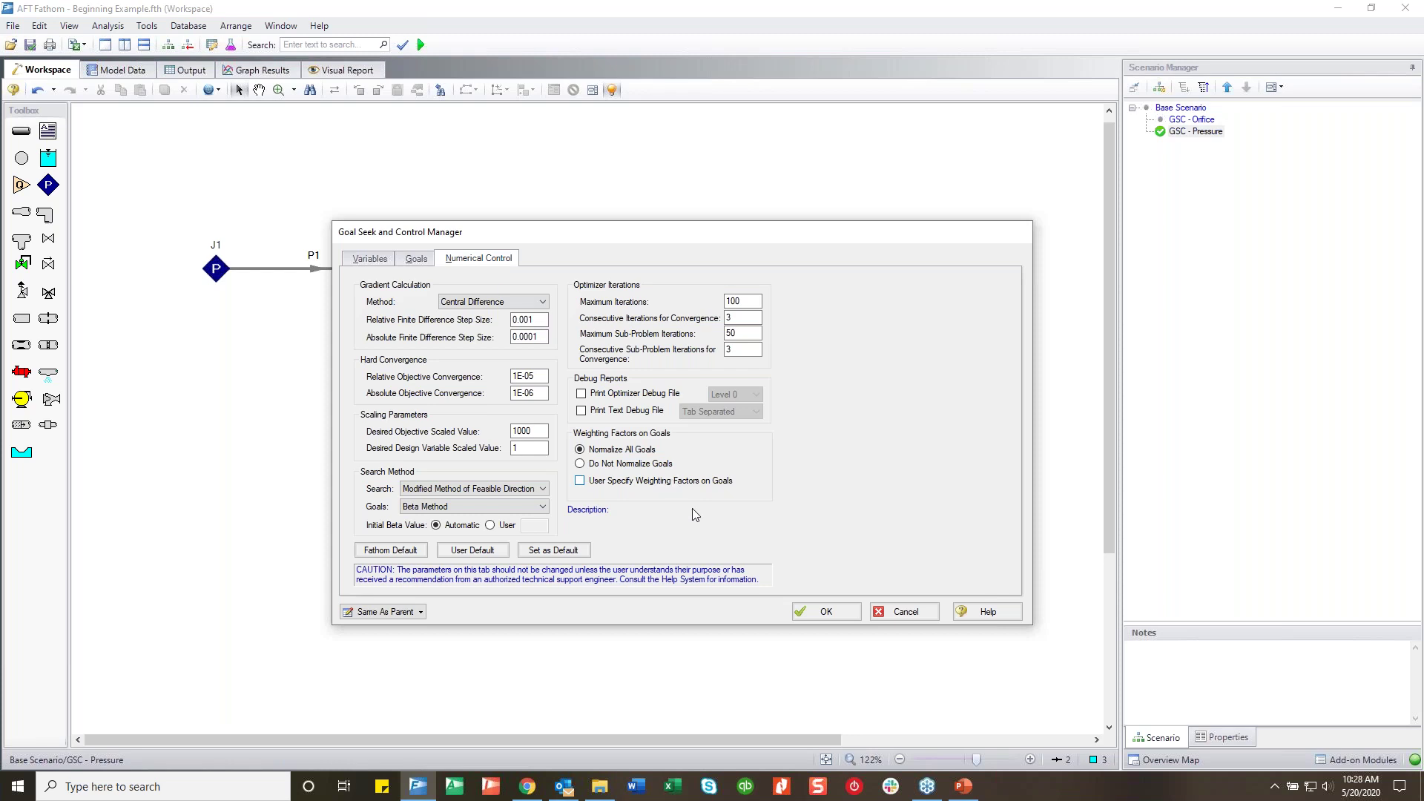
click(514, 512)
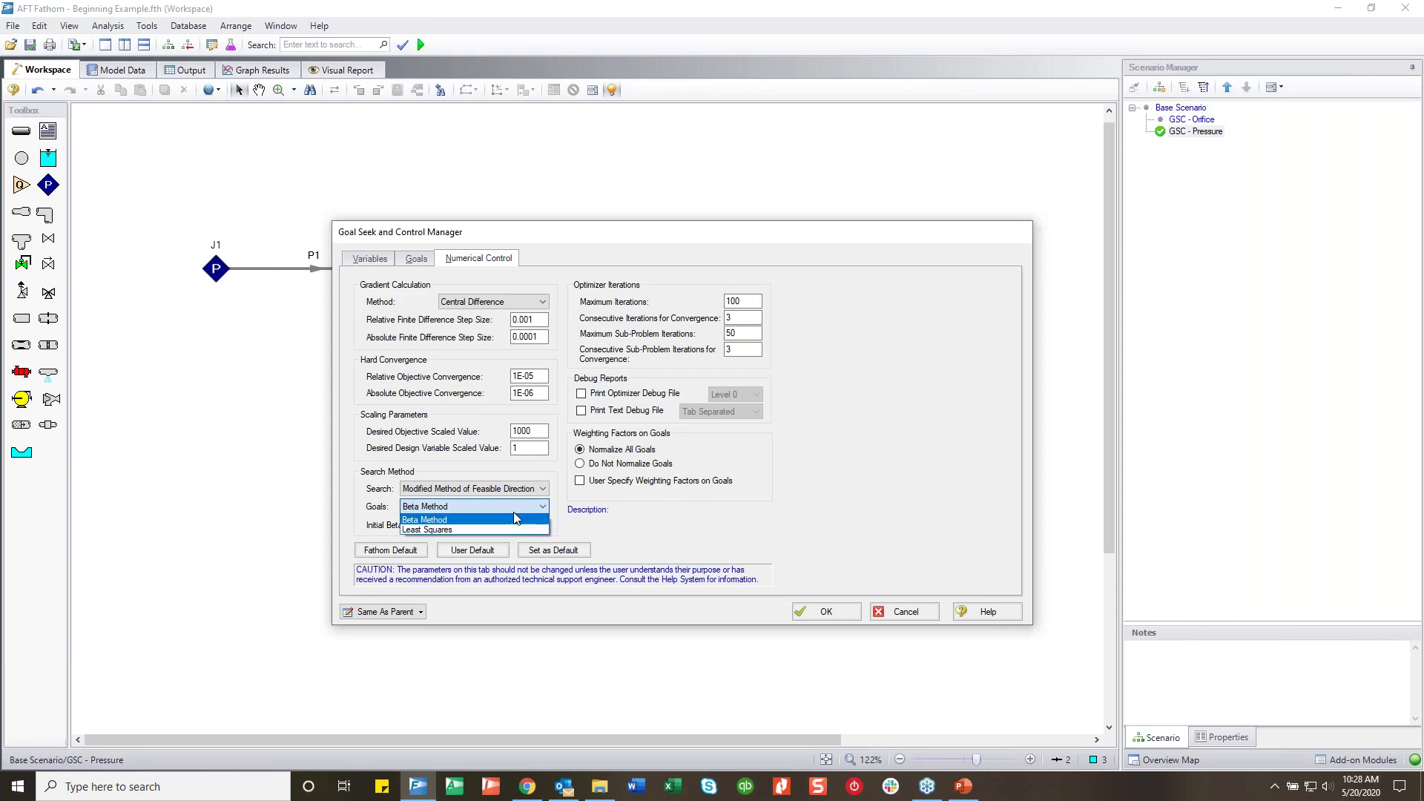
click(488, 526)
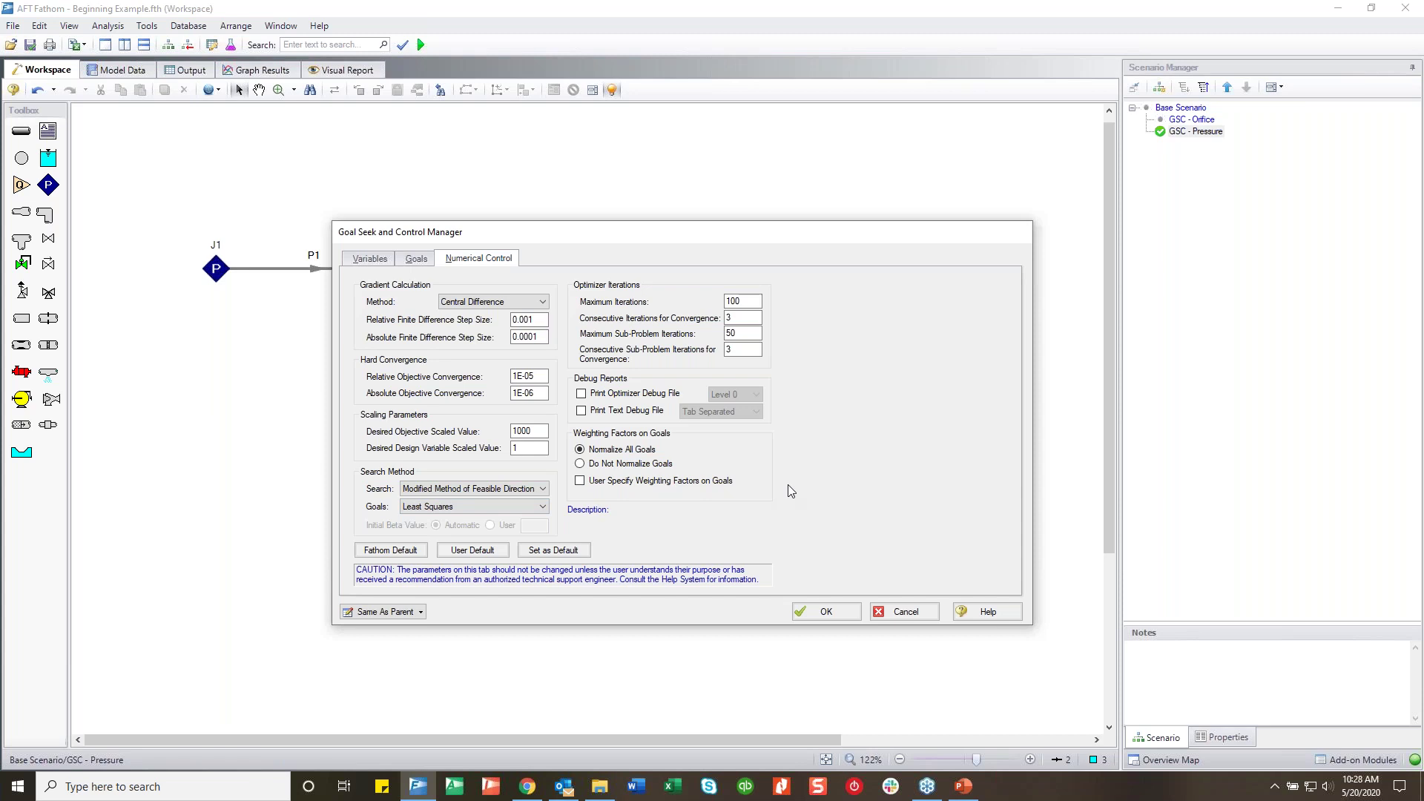
click(418, 259)
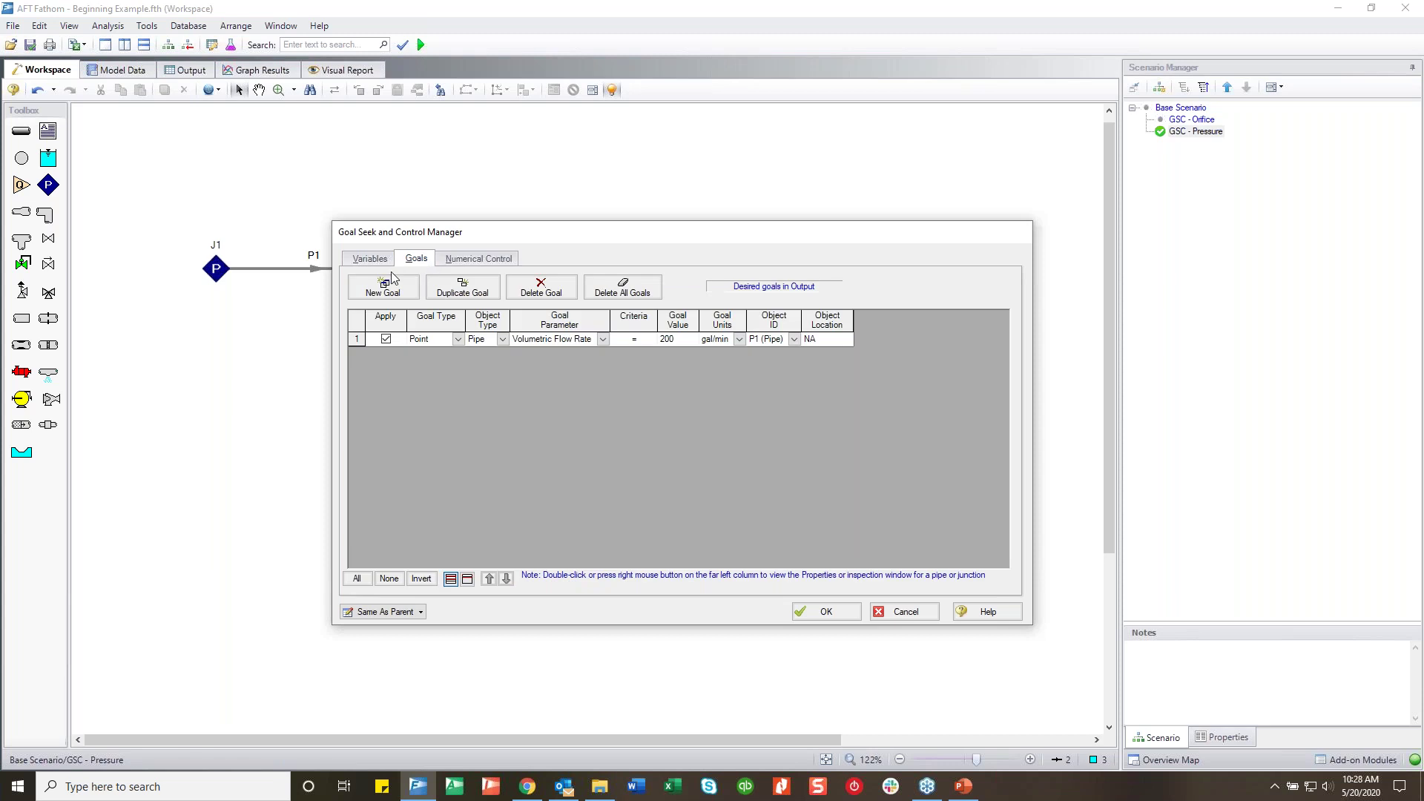
click(370, 258)
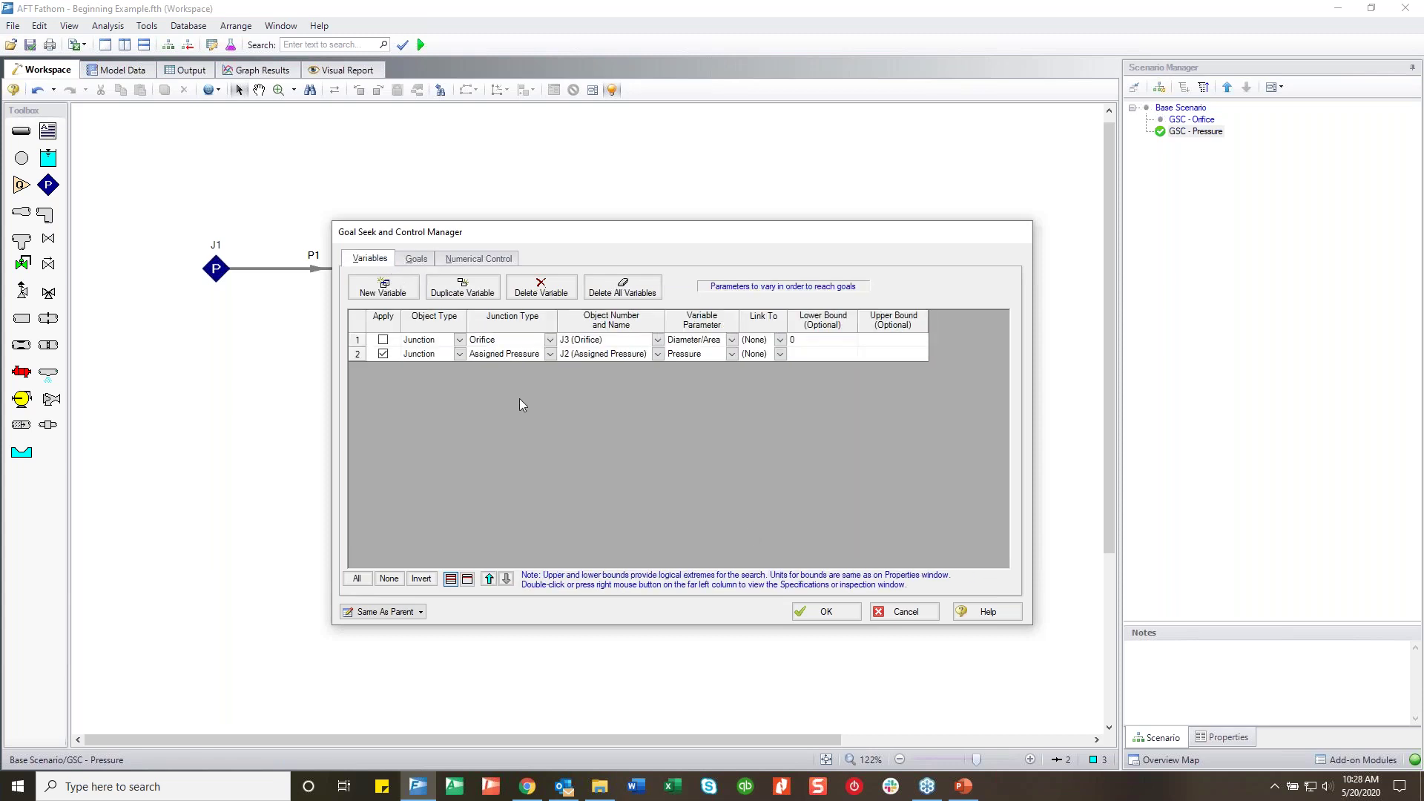
click(841, 616)
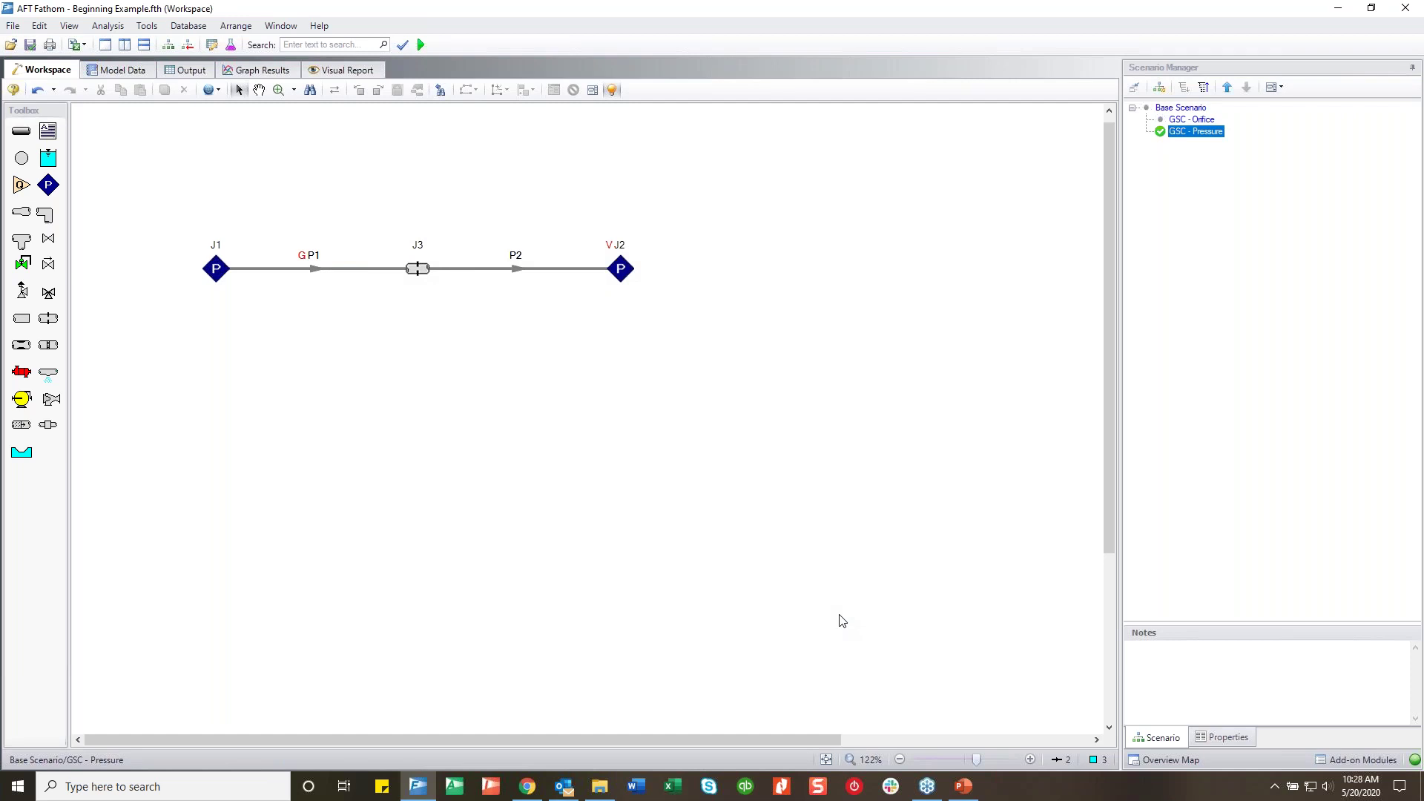
Run the GSC - Pressure scenario and review the goal seek variable and goal results in its output
key(ctrl+r)
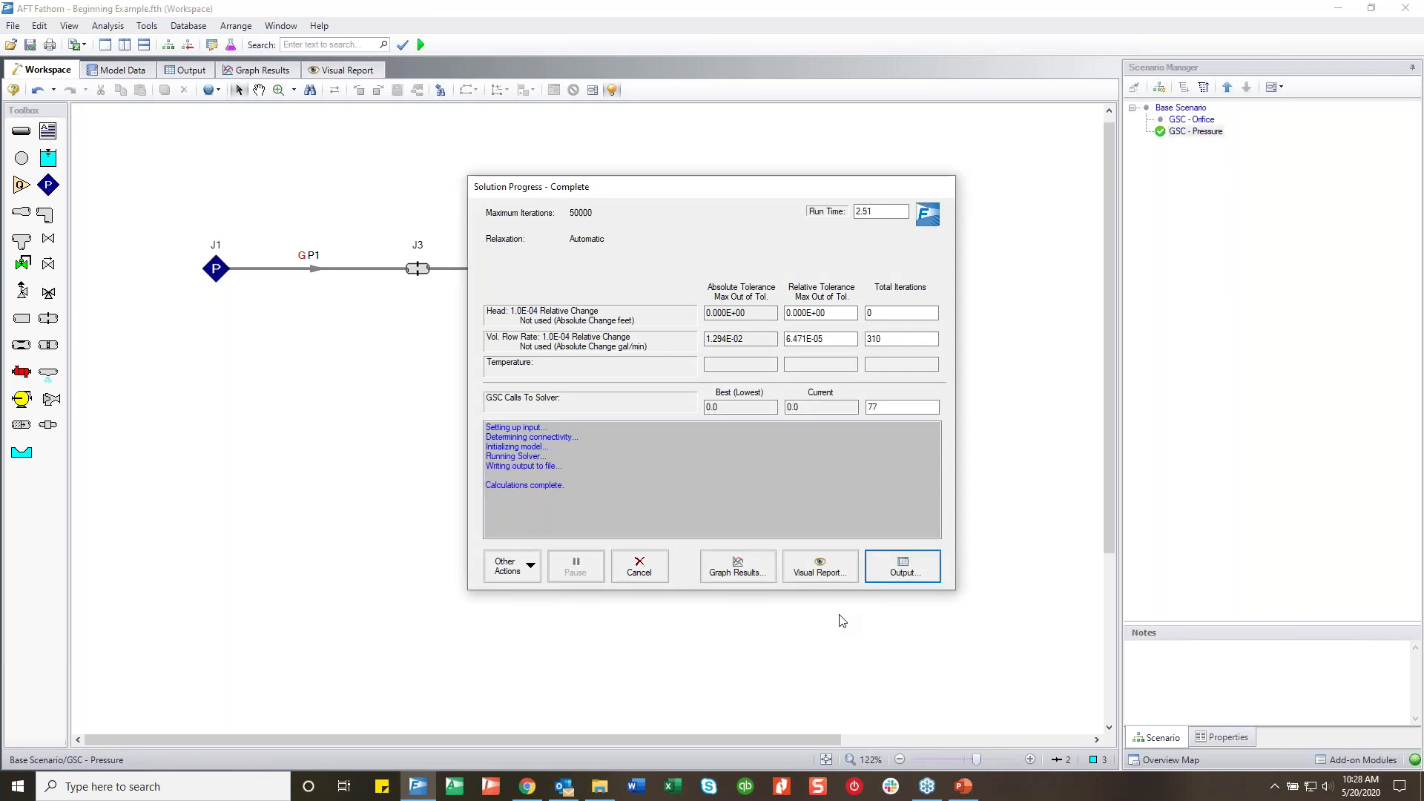
double_click(872, 407)
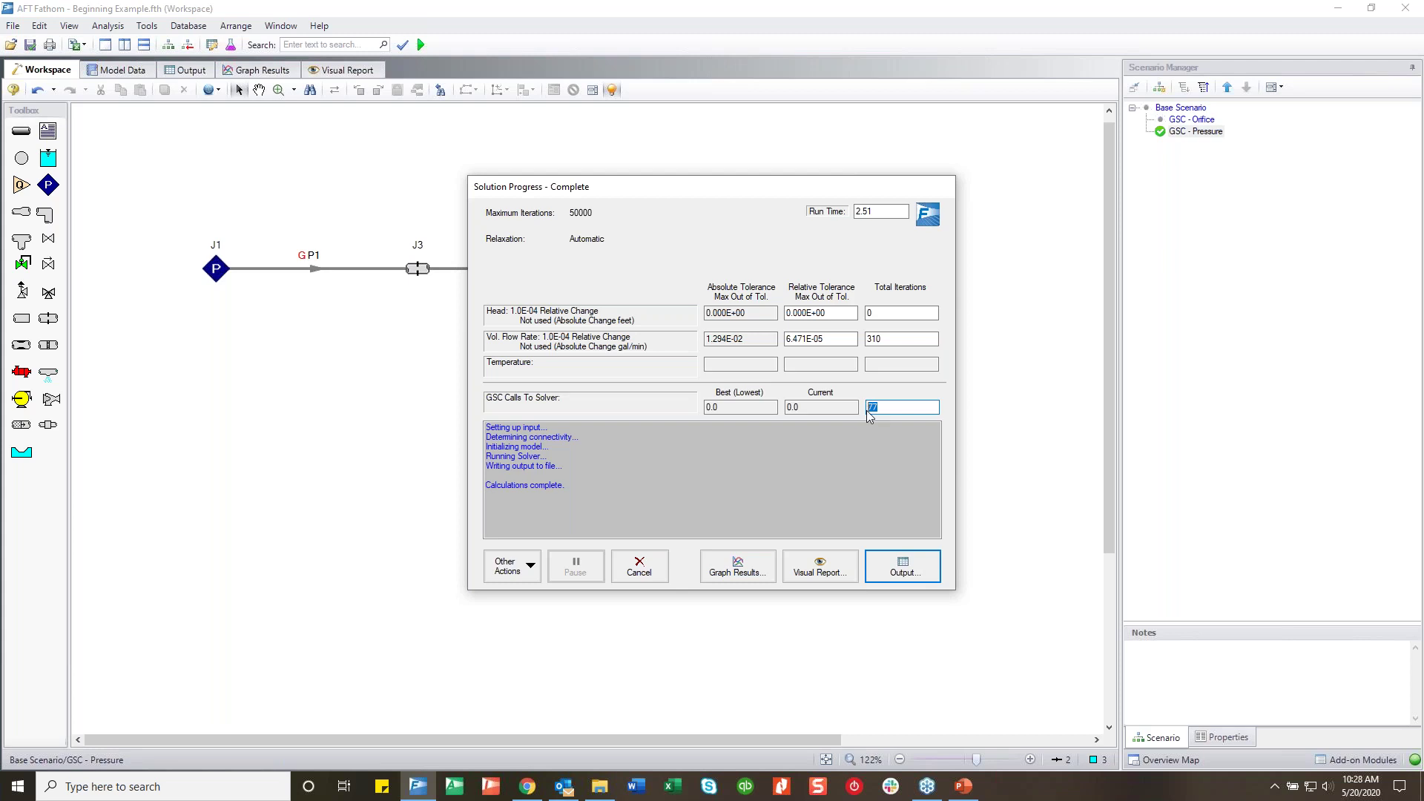
click(903, 567)
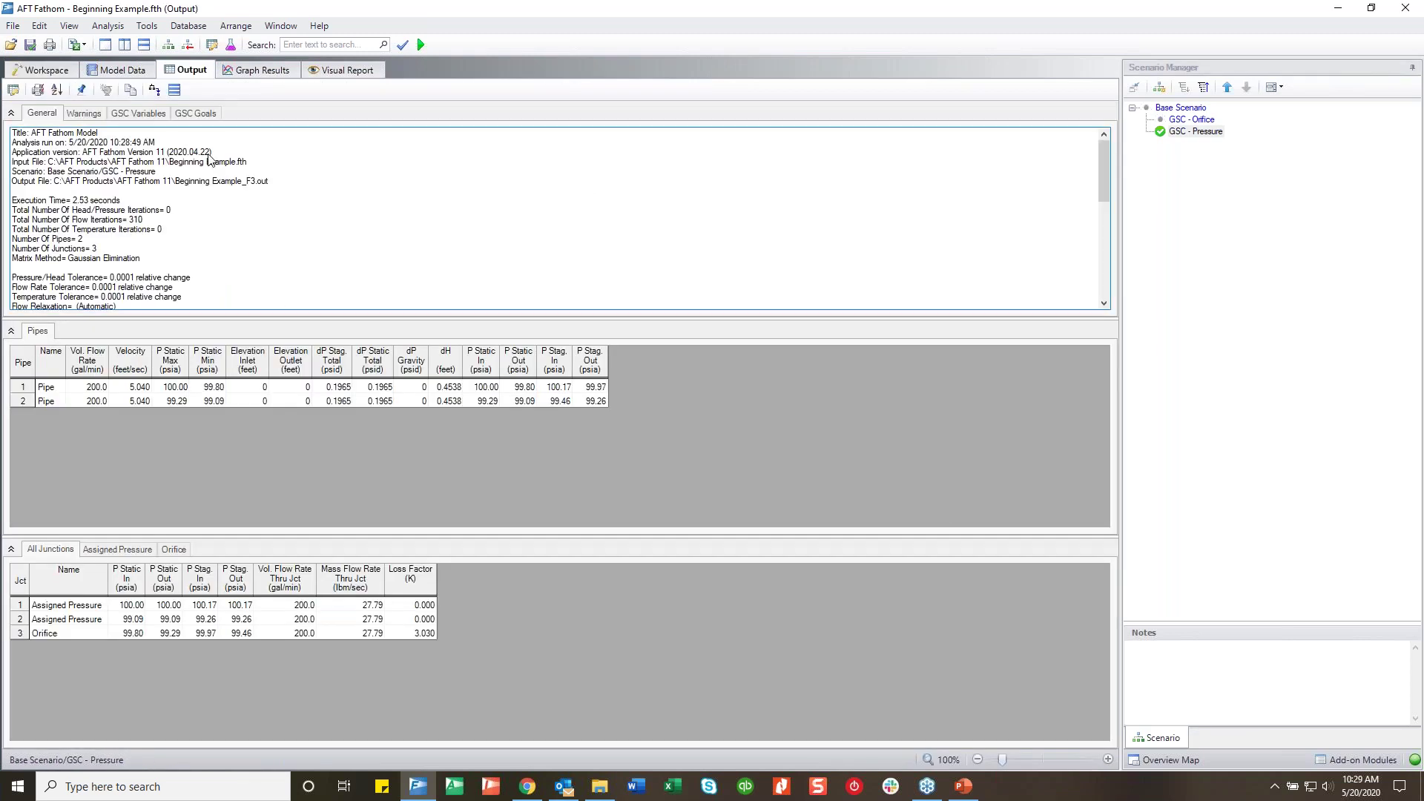
click(143, 114)
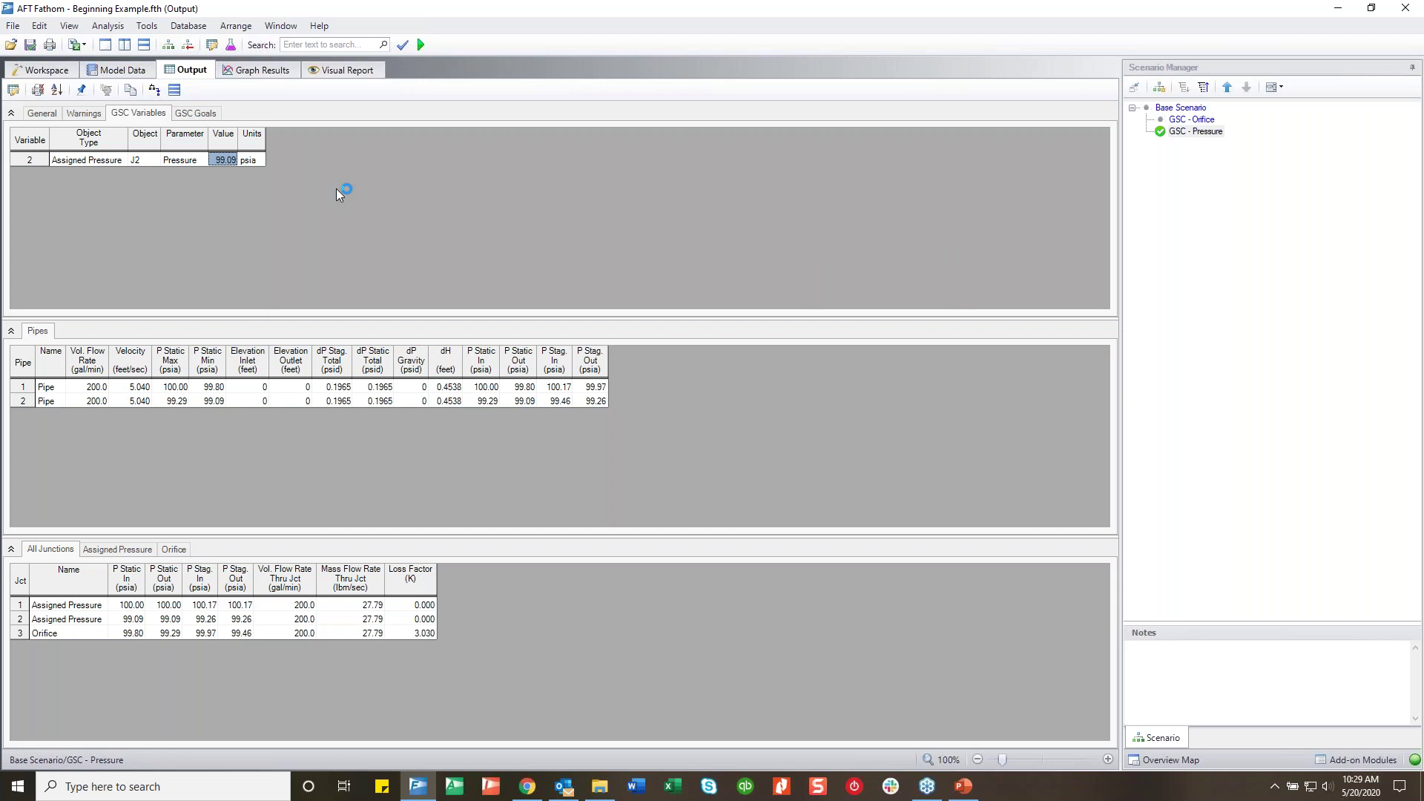
click(211, 121)
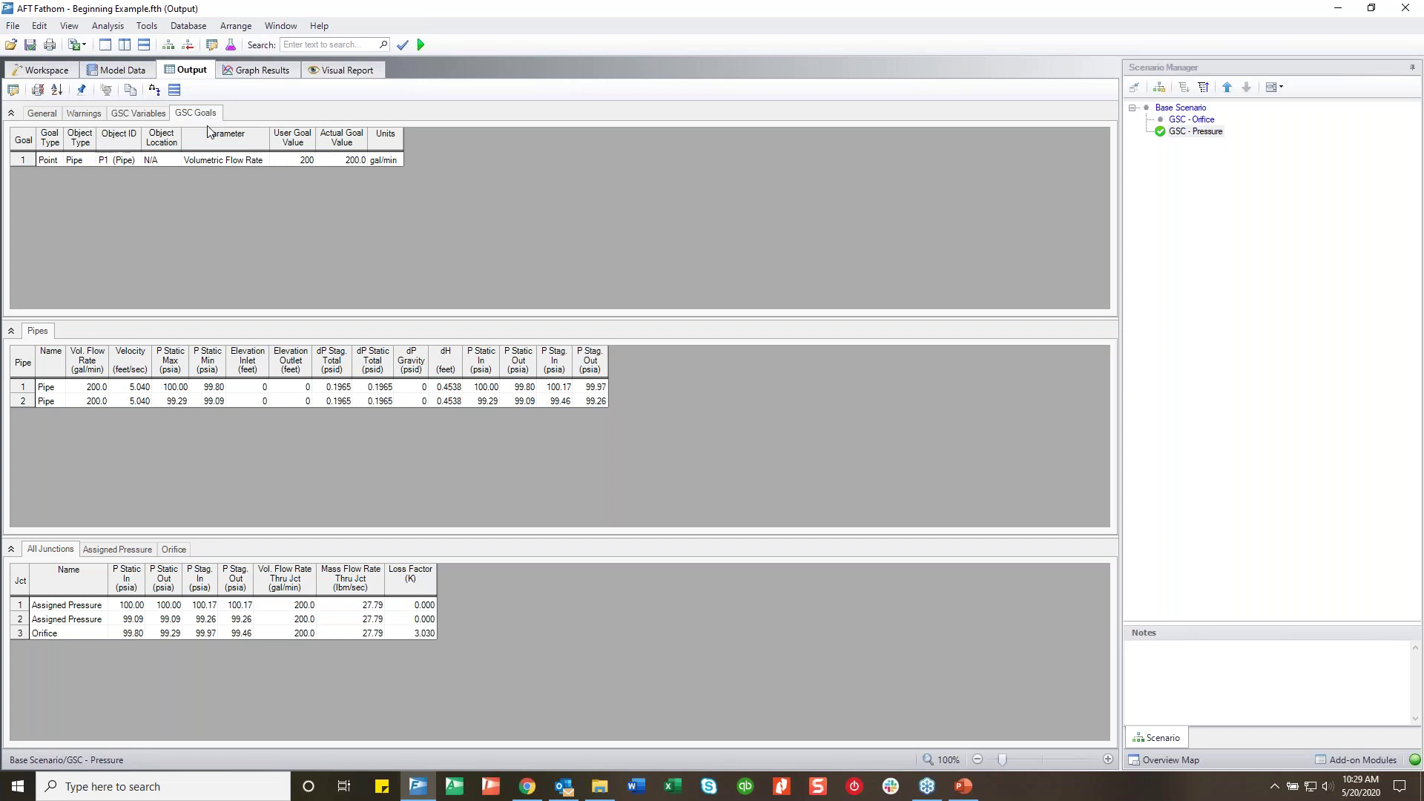
Load the Base Scenario in the workspace and create a child scenario named GSC - Elevation under it
click(61, 71)
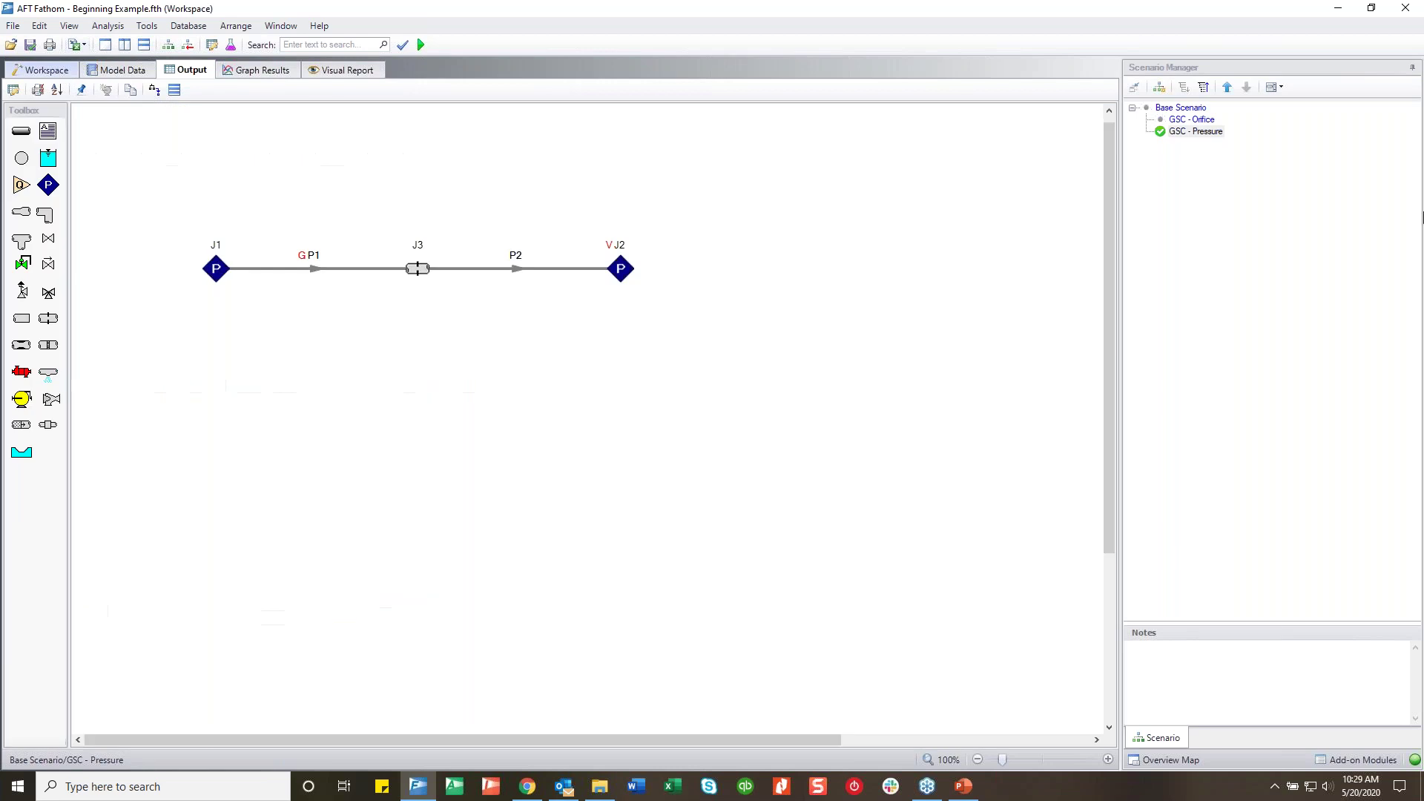
click(1194, 110)
double_click(1196, 112)
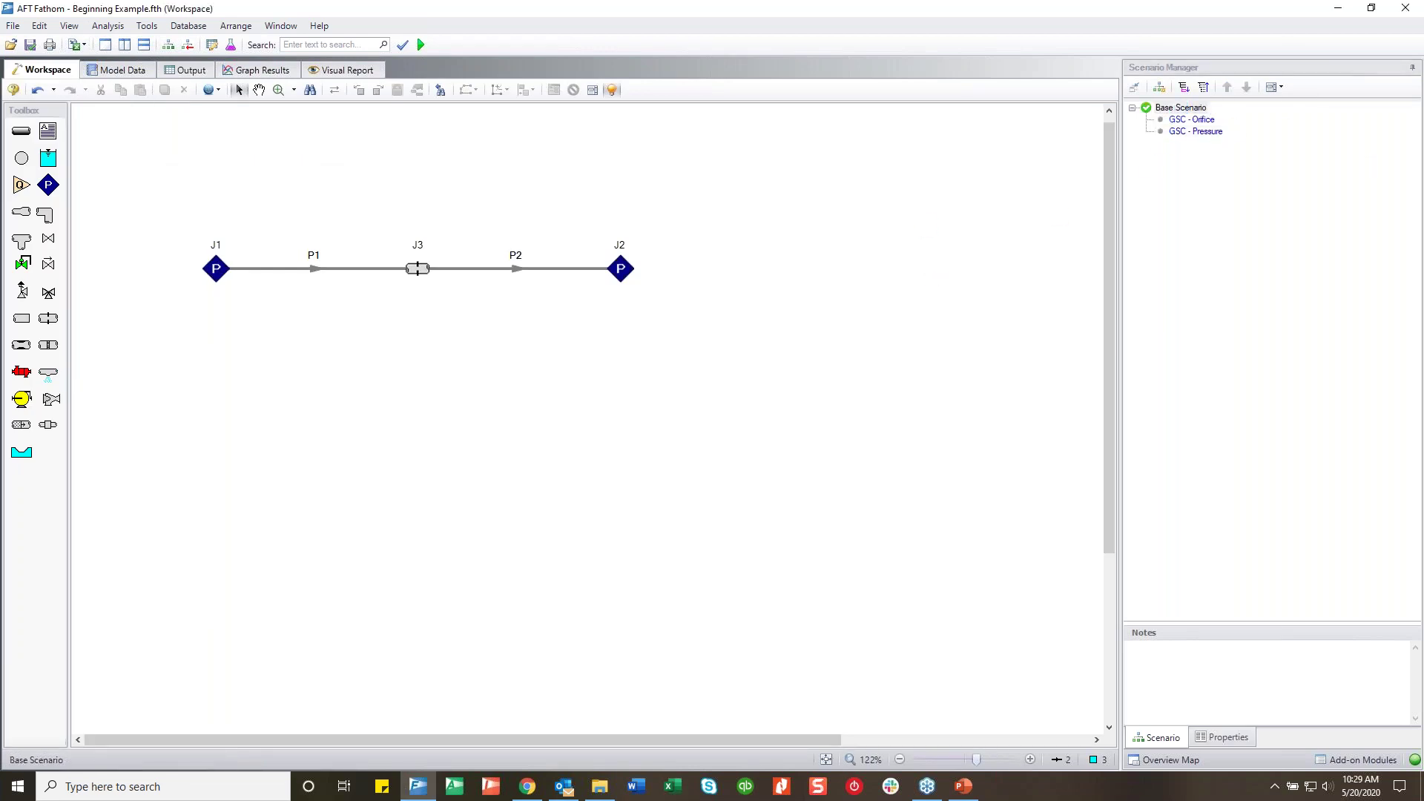
right_click(1179, 109)
click(1236, 140)
text(GSC - Elevation)
key(Return)
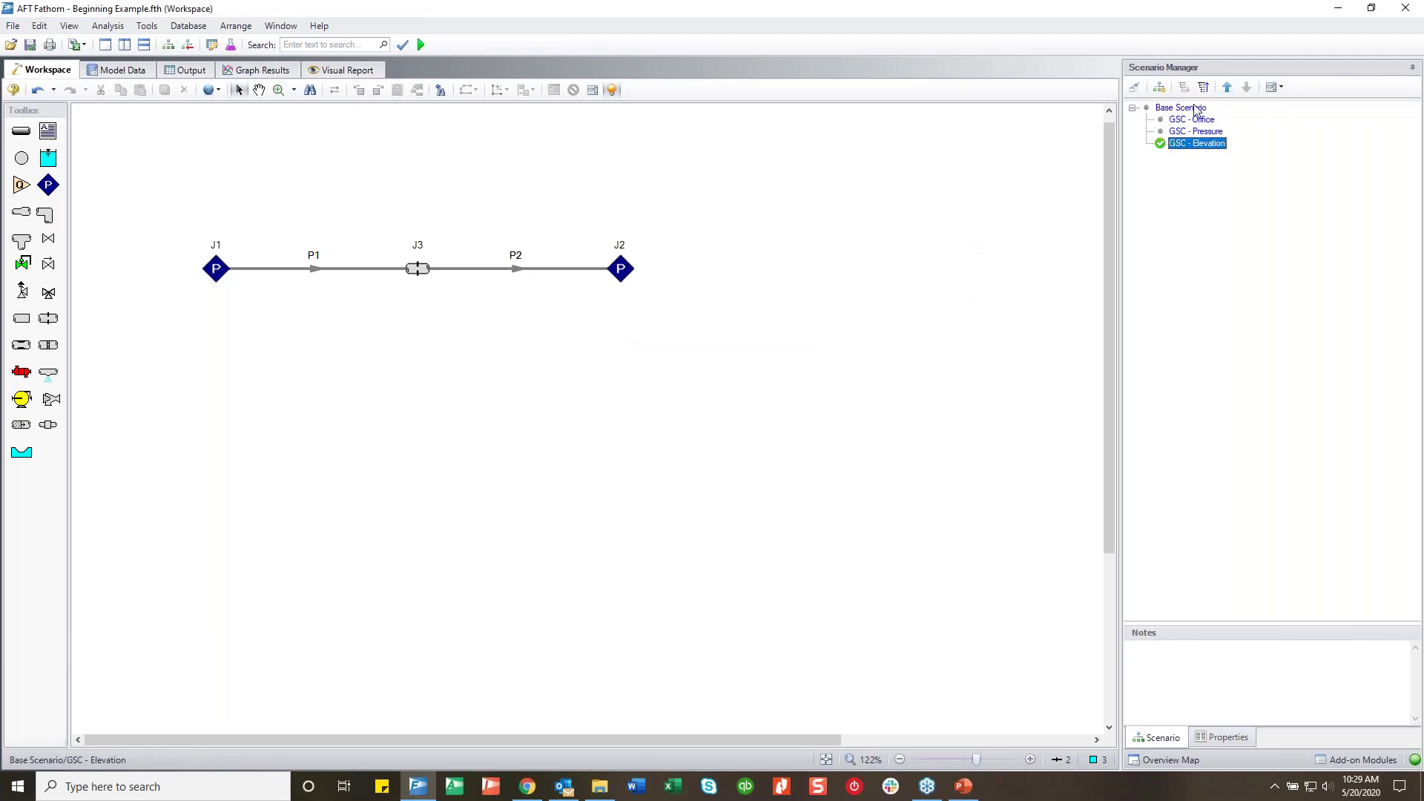
Enable Goal Seek & Control for the GSC - Elevation scenario and confirm clearing its results
click(108, 26)
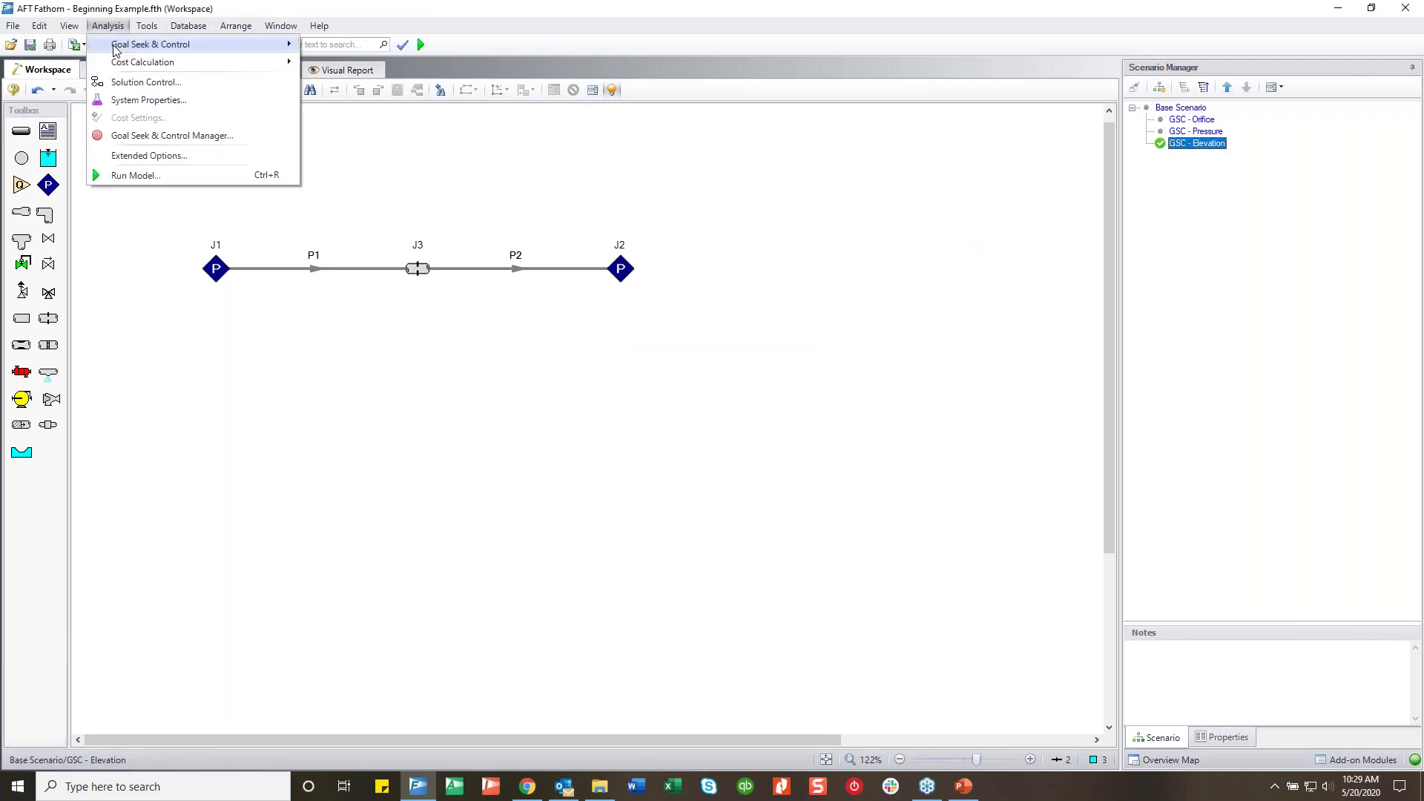
click(327, 63)
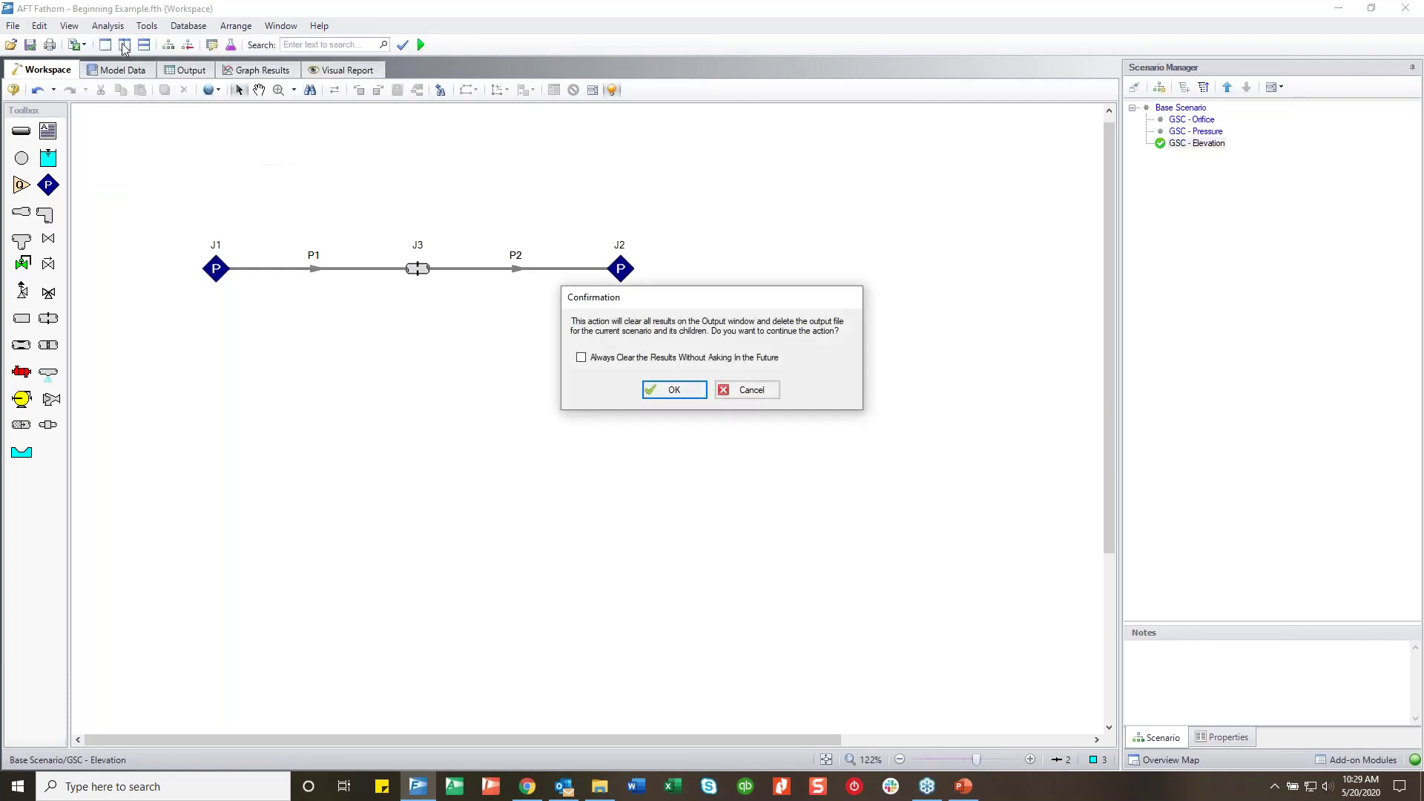
click(666, 395)
Add an applied goal seek variable that varies the Elevation of assigned pressure junction J1
click(112, 26)
click(145, 157)
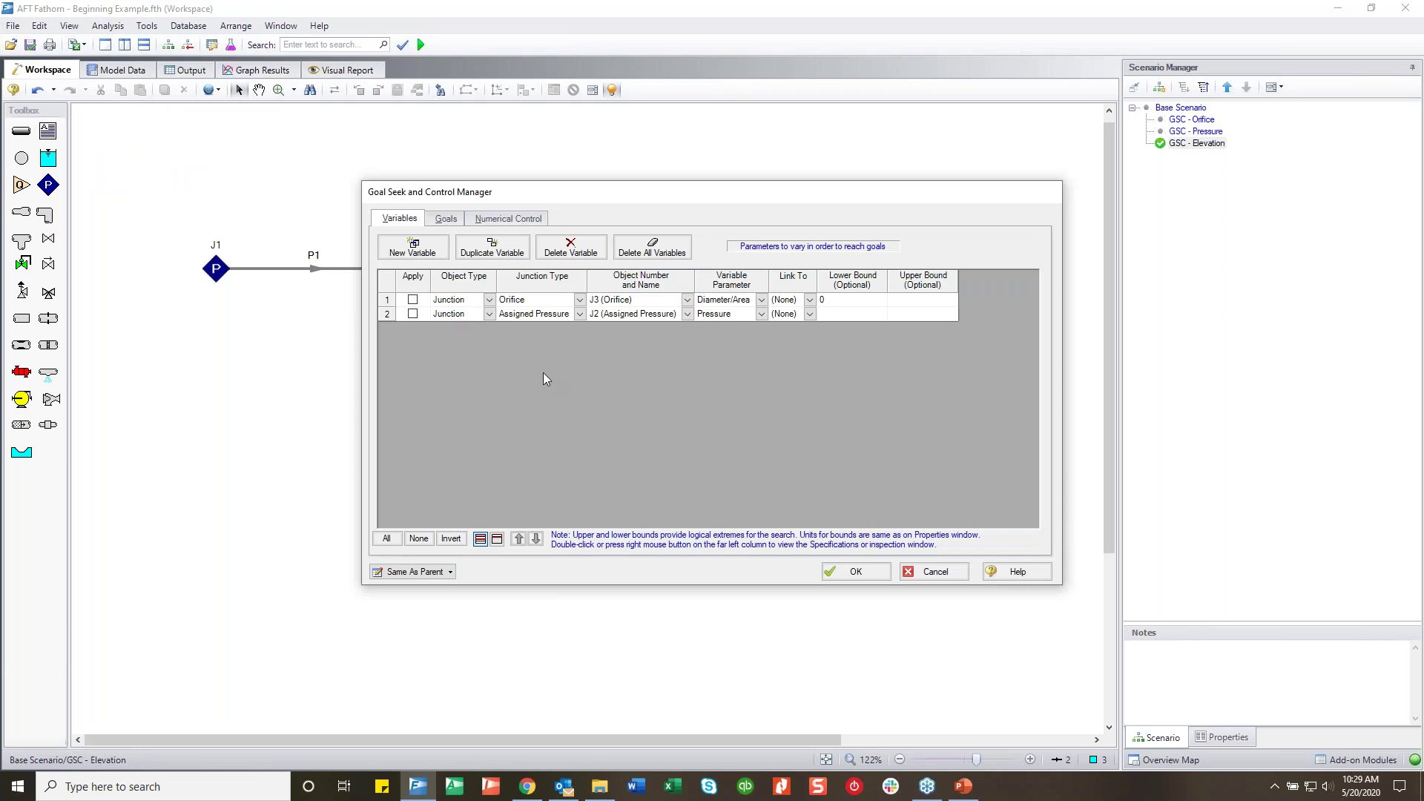
click(413, 248)
click(412, 328)
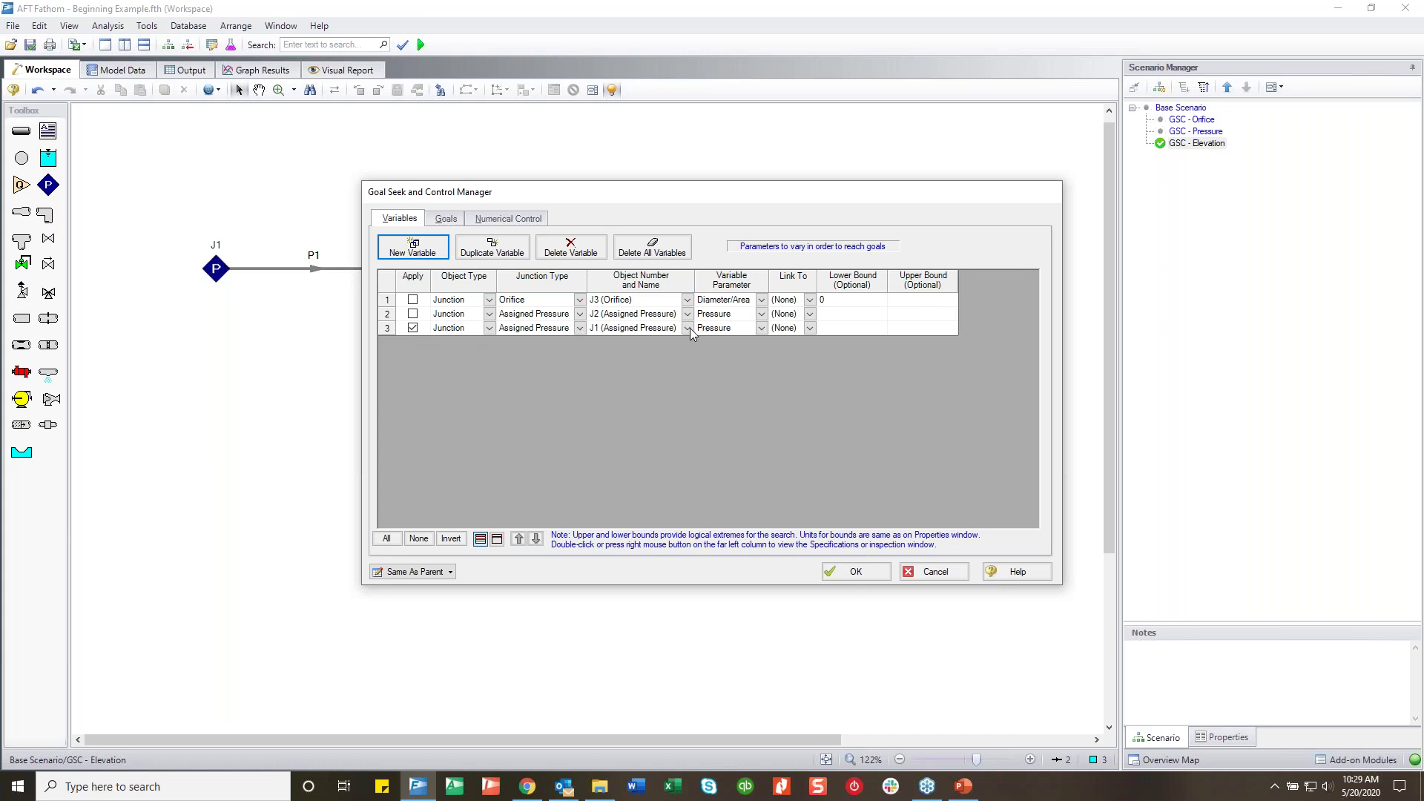
click(769, 330)
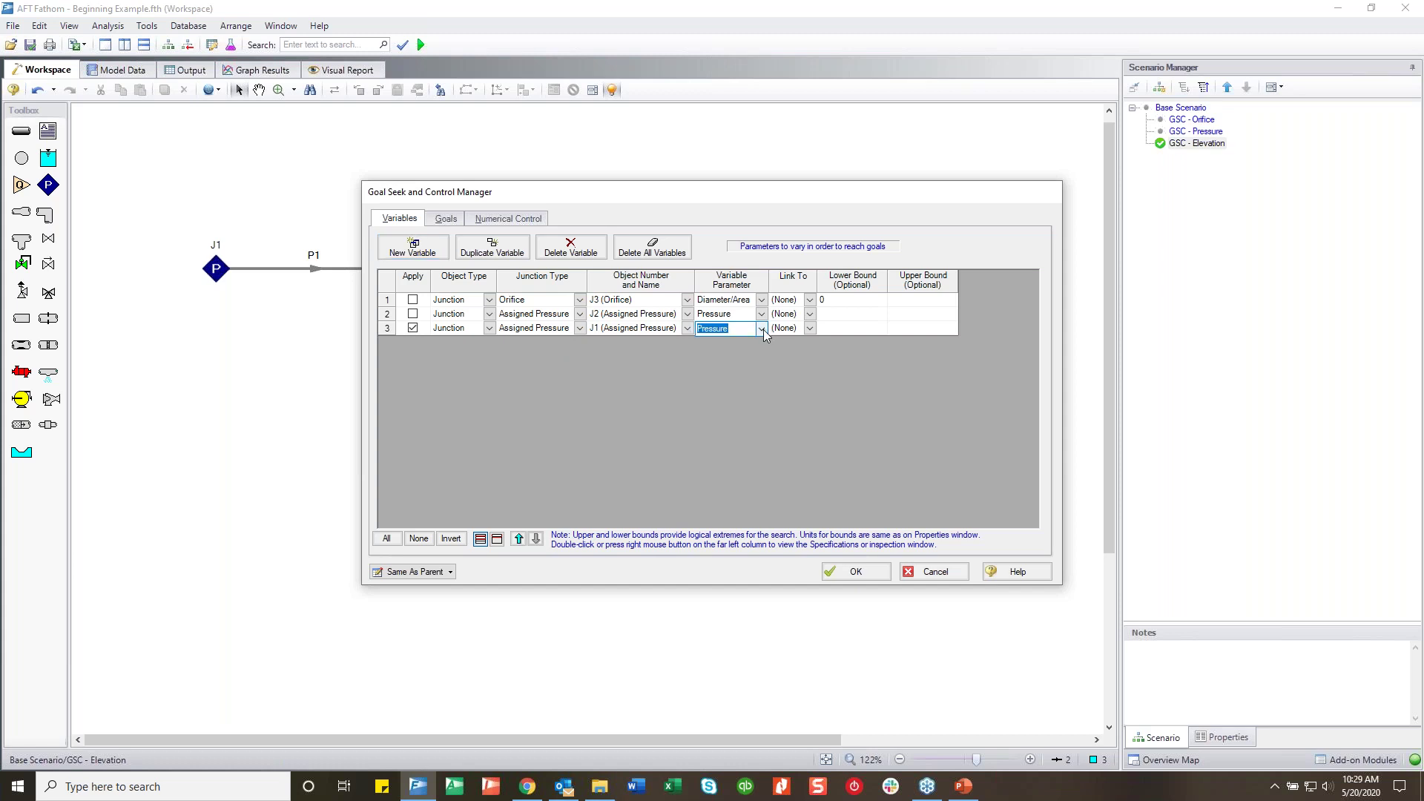
click(762, 329)
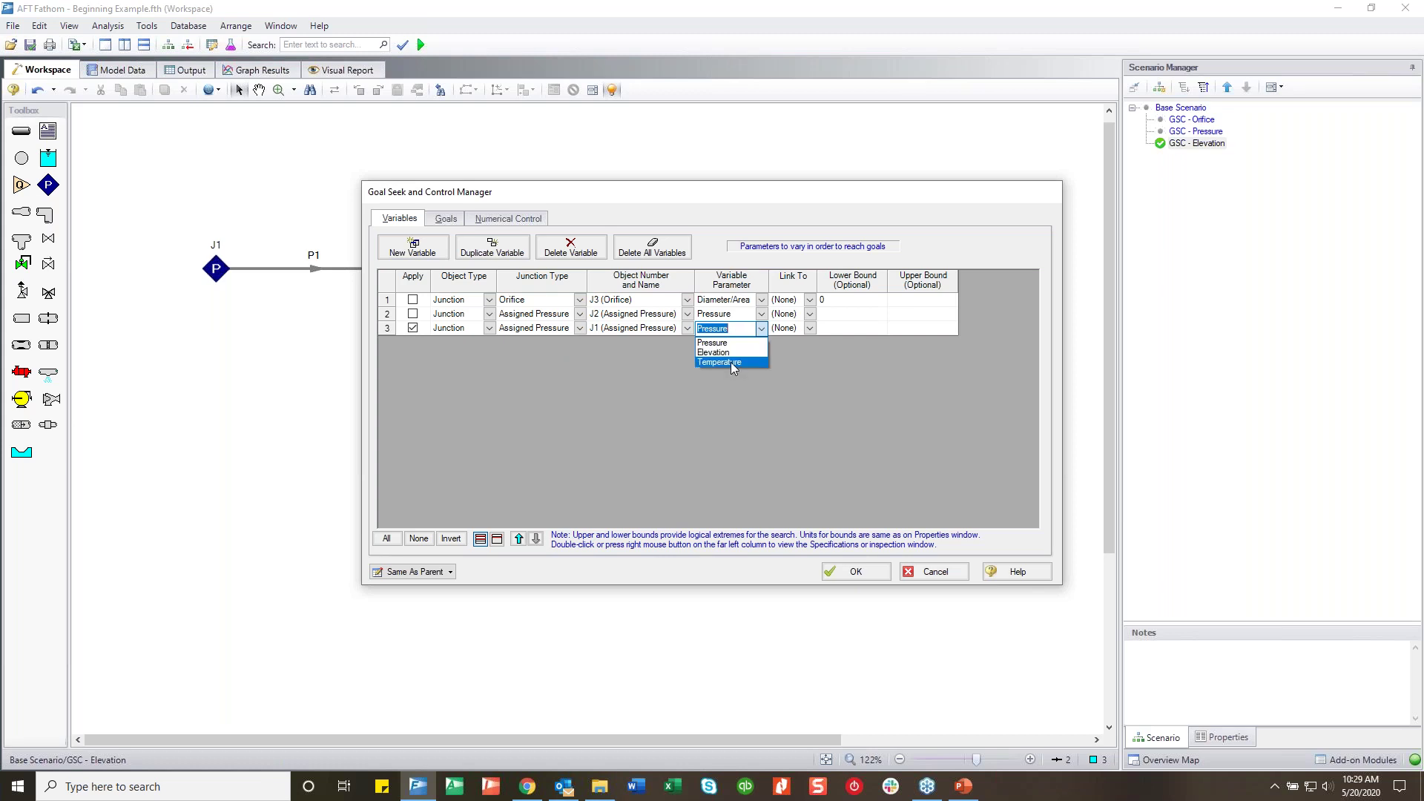
click(733, 352)
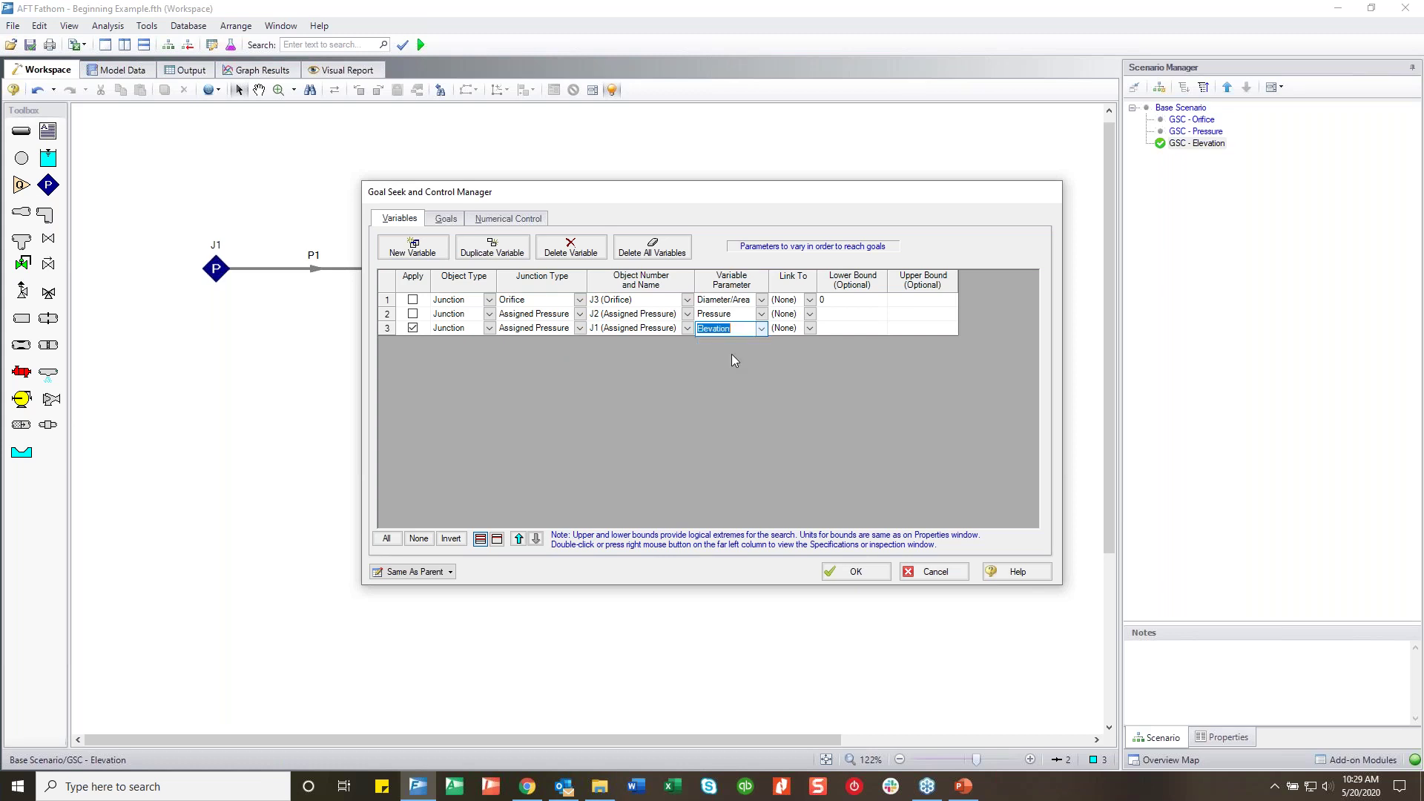
Apply the 200 gal/min flow goal for pipe P1, set the goals method to Least Squares, and accept the GSC - Elevation settings
click(445, 218)
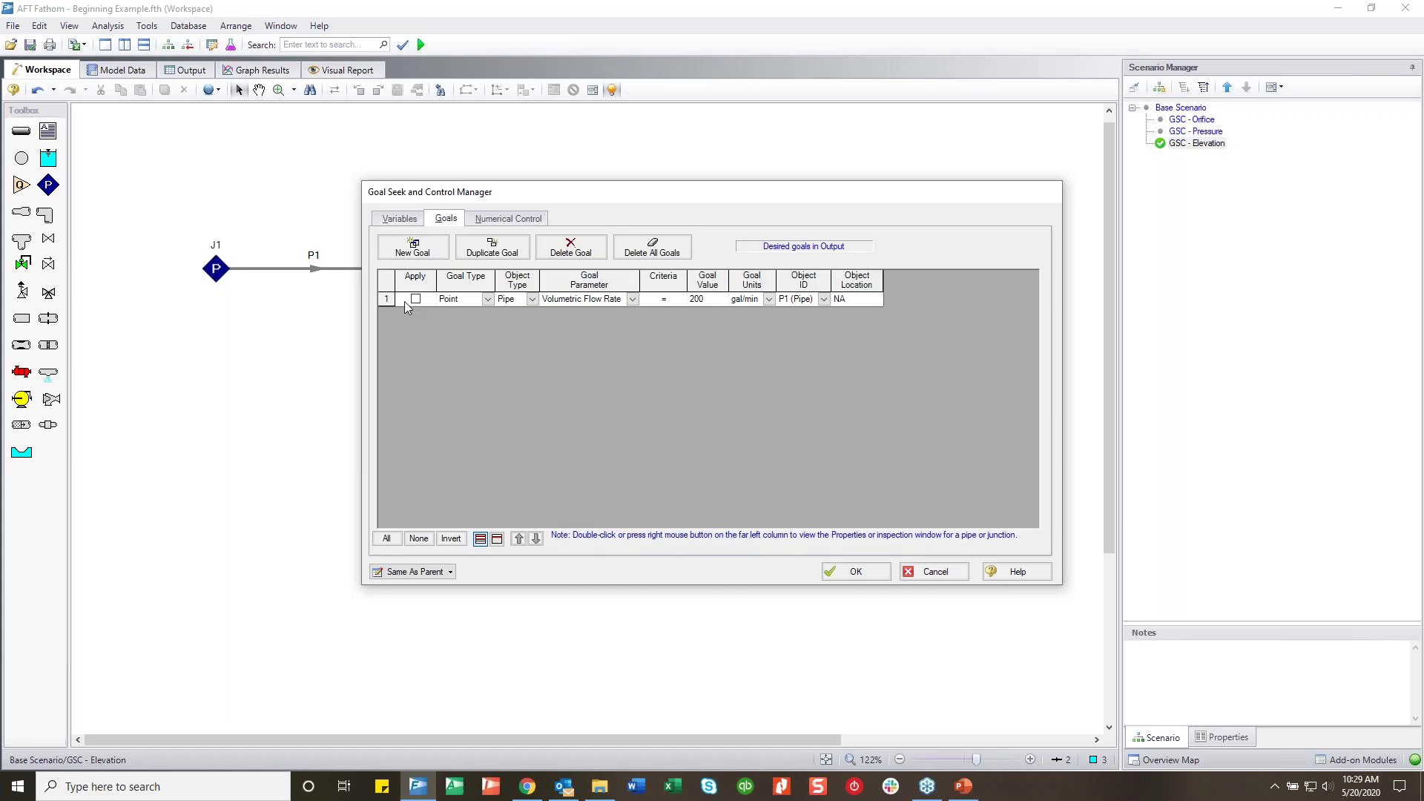
click(525, 223)
click(493, 466)
click(493, 490)
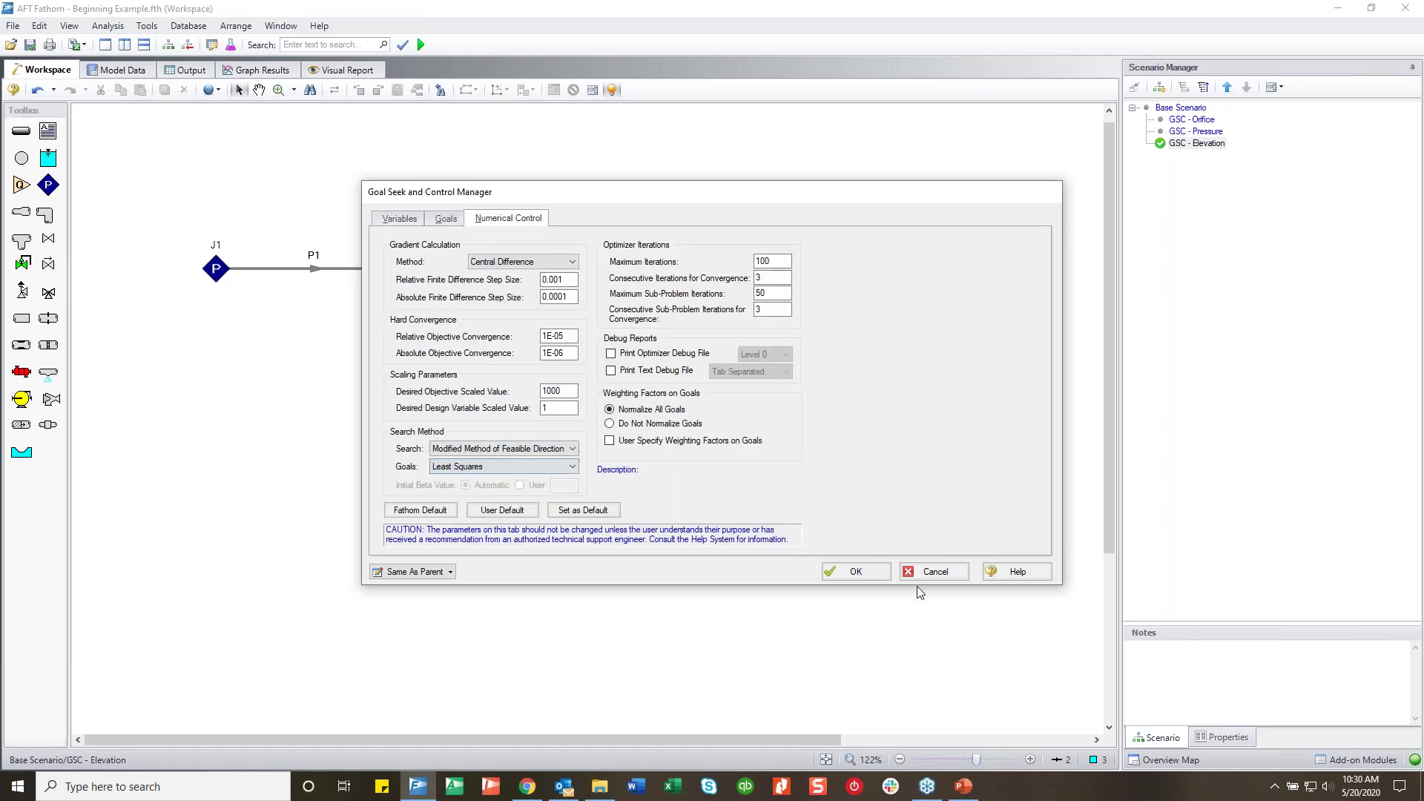
click(875, 575)
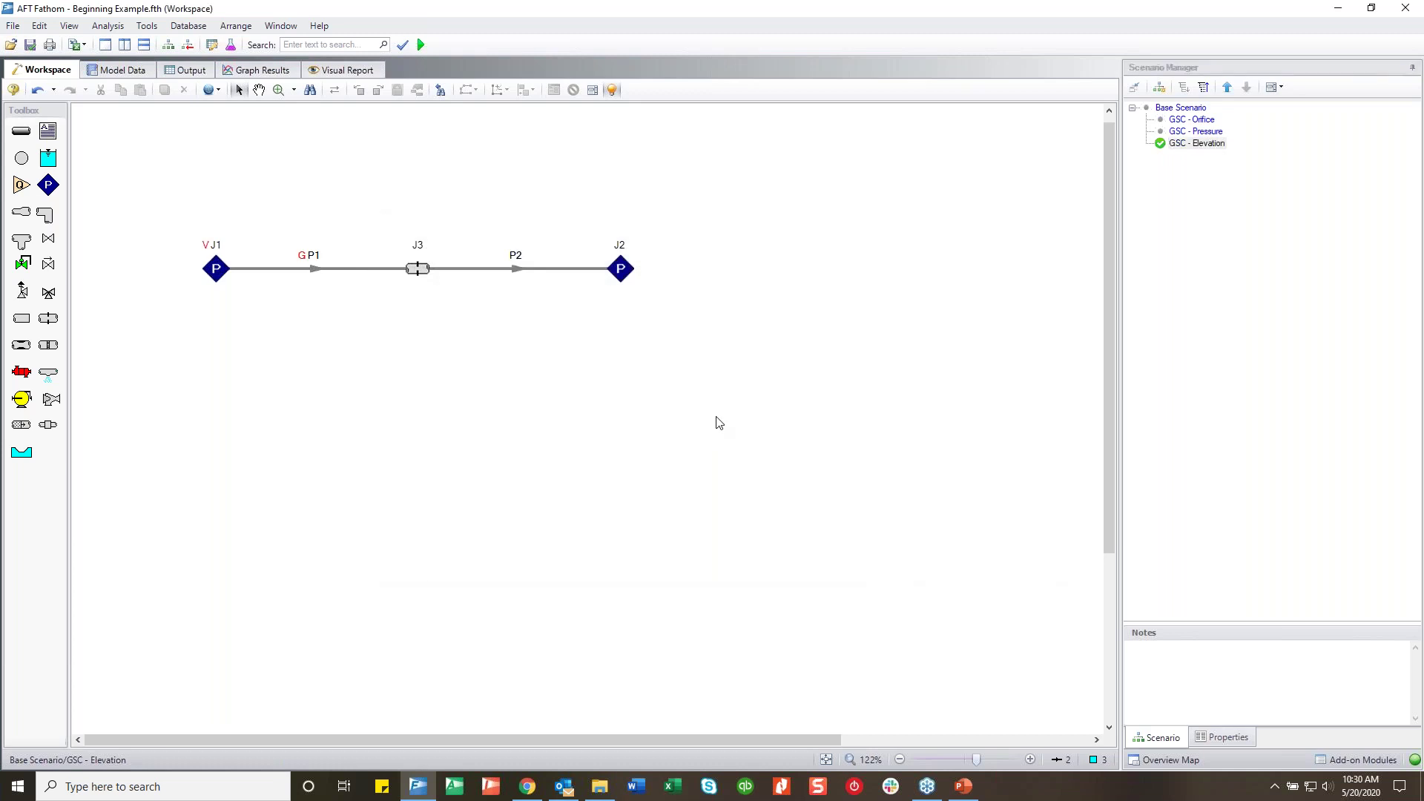
Run the GSC - Elevation scenario and review its goal seek variable result and saved P Profile graph
key(ctrl+r)
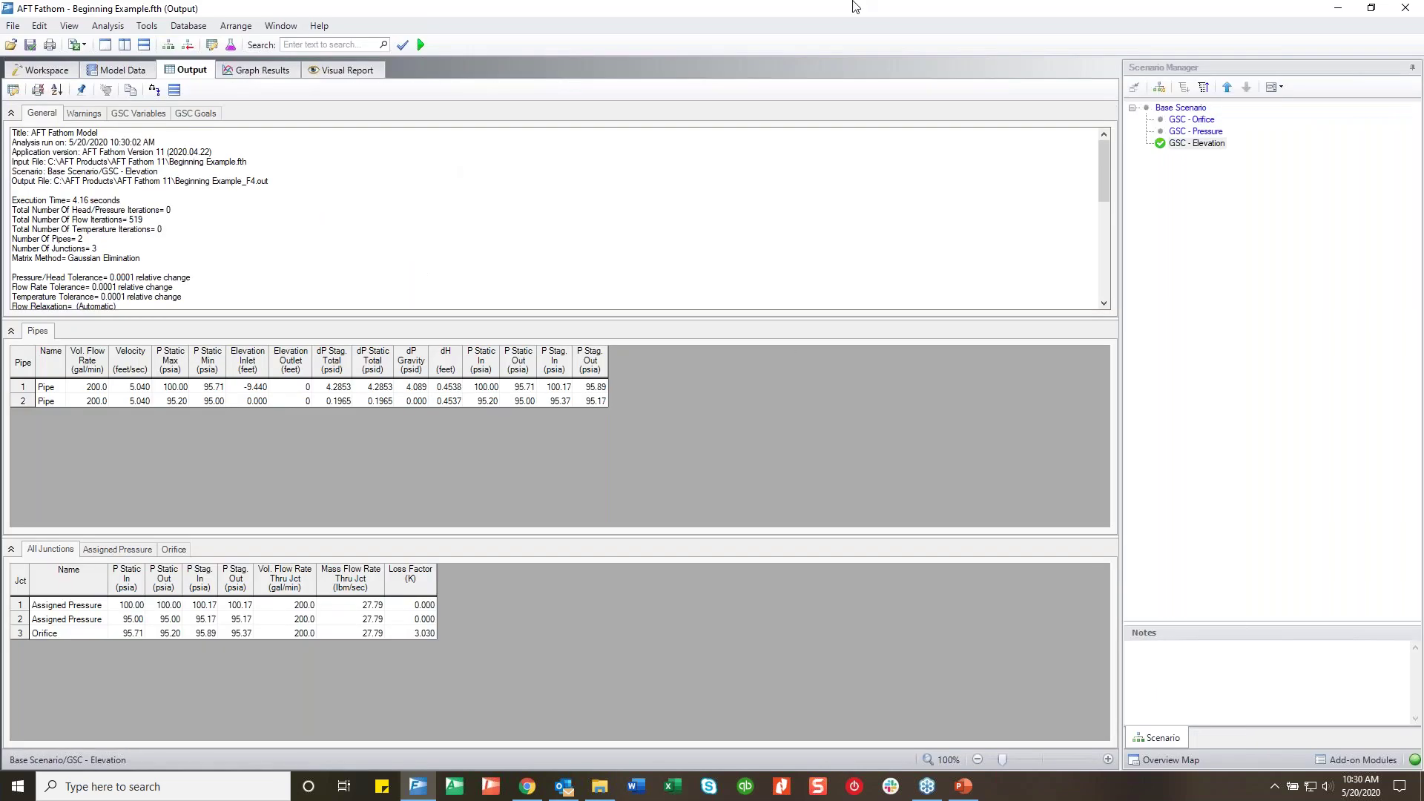
click(162, 115)
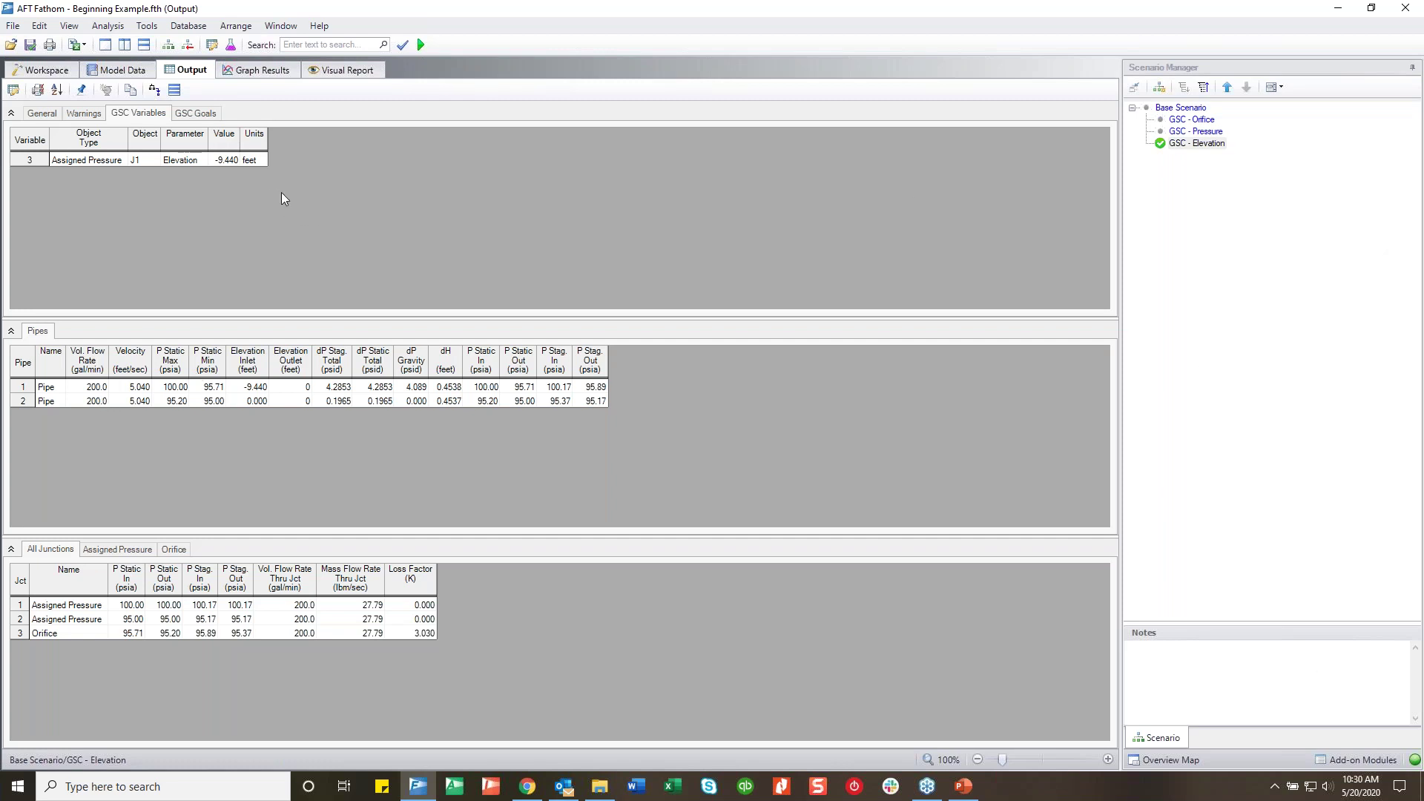
click(264, 71)
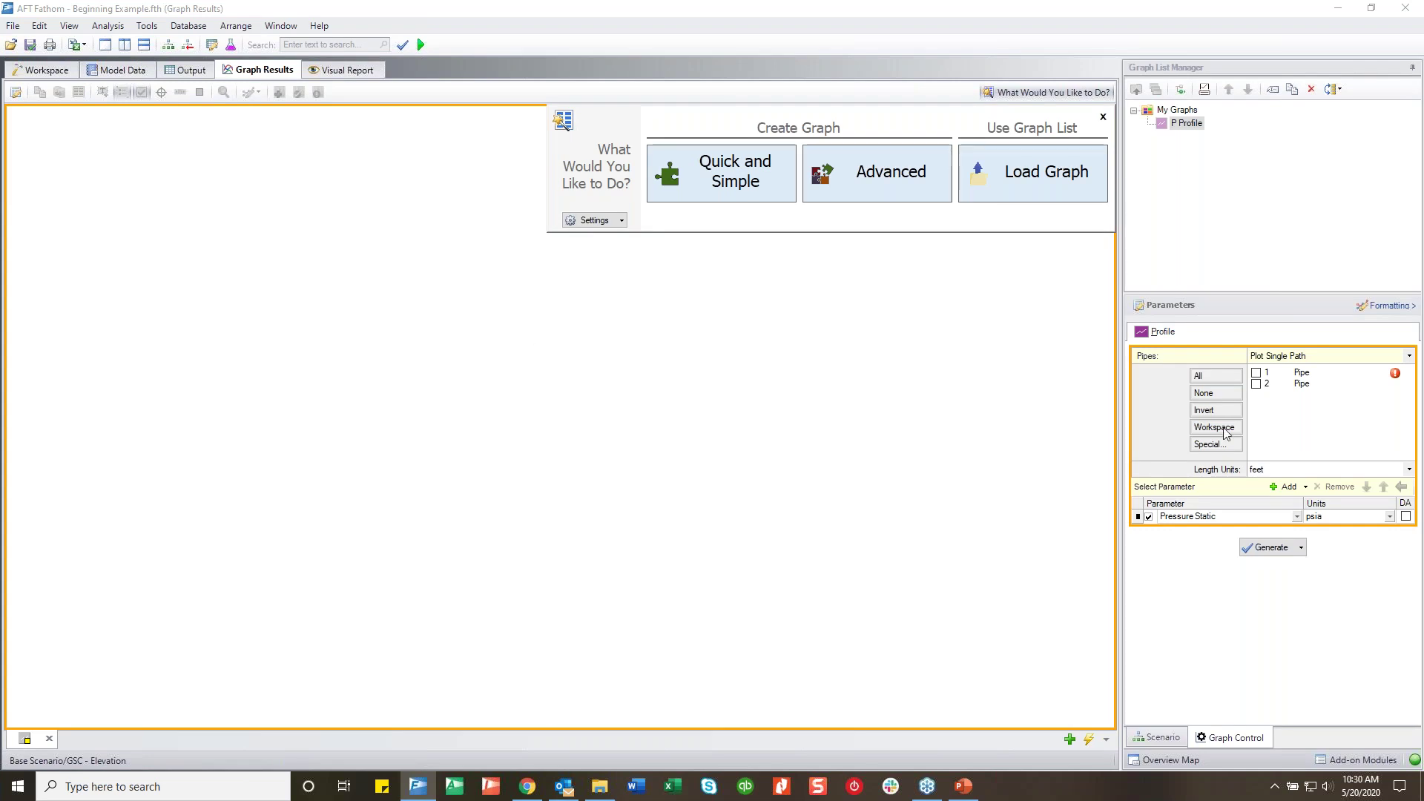
double_click(1187, 124)
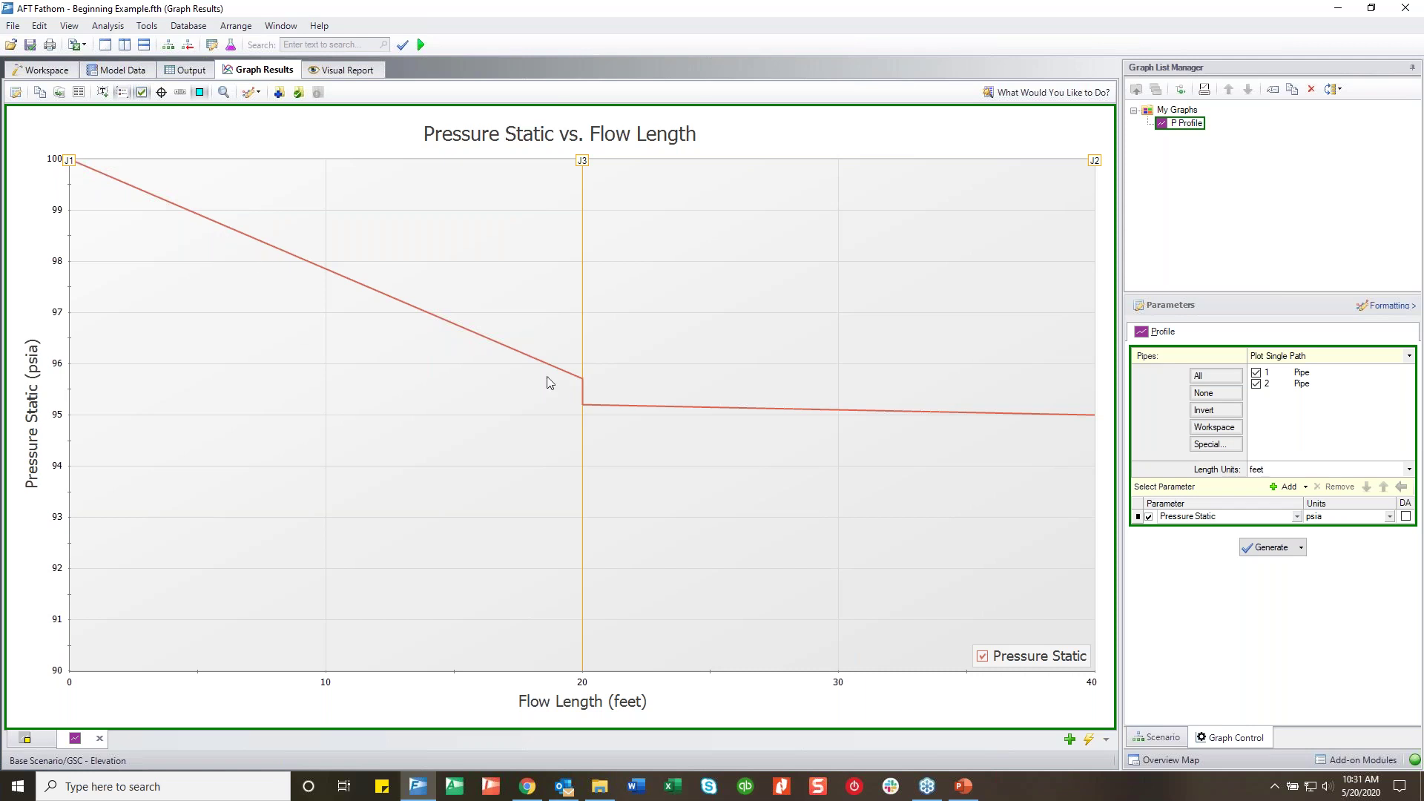
Return to the workspace and create a child scenario named GSC - Pipe Friction under the Base Scenario
click(1160, 738)
click(52, 70)
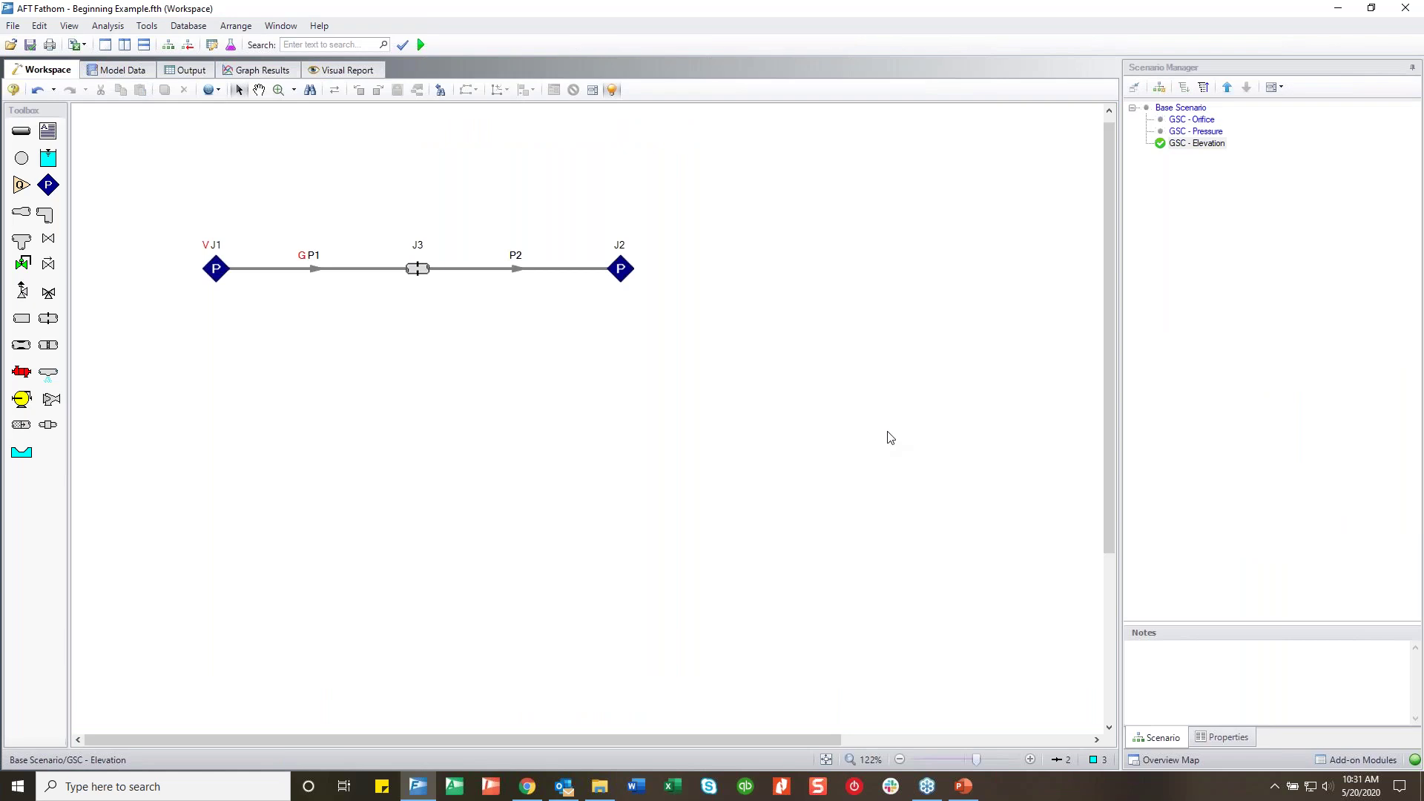
right_click(1182, 108)
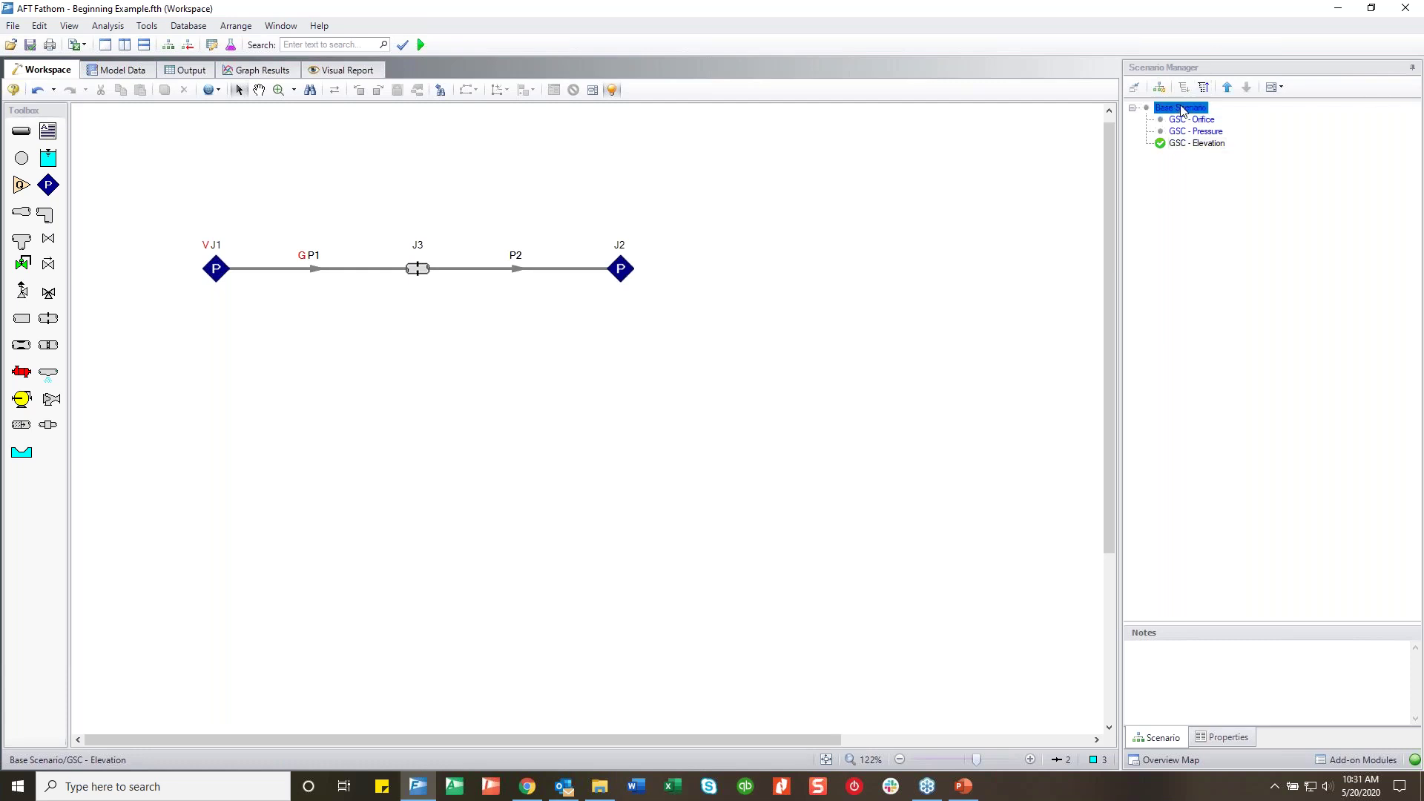
click(1236, 146)
text(GSC)
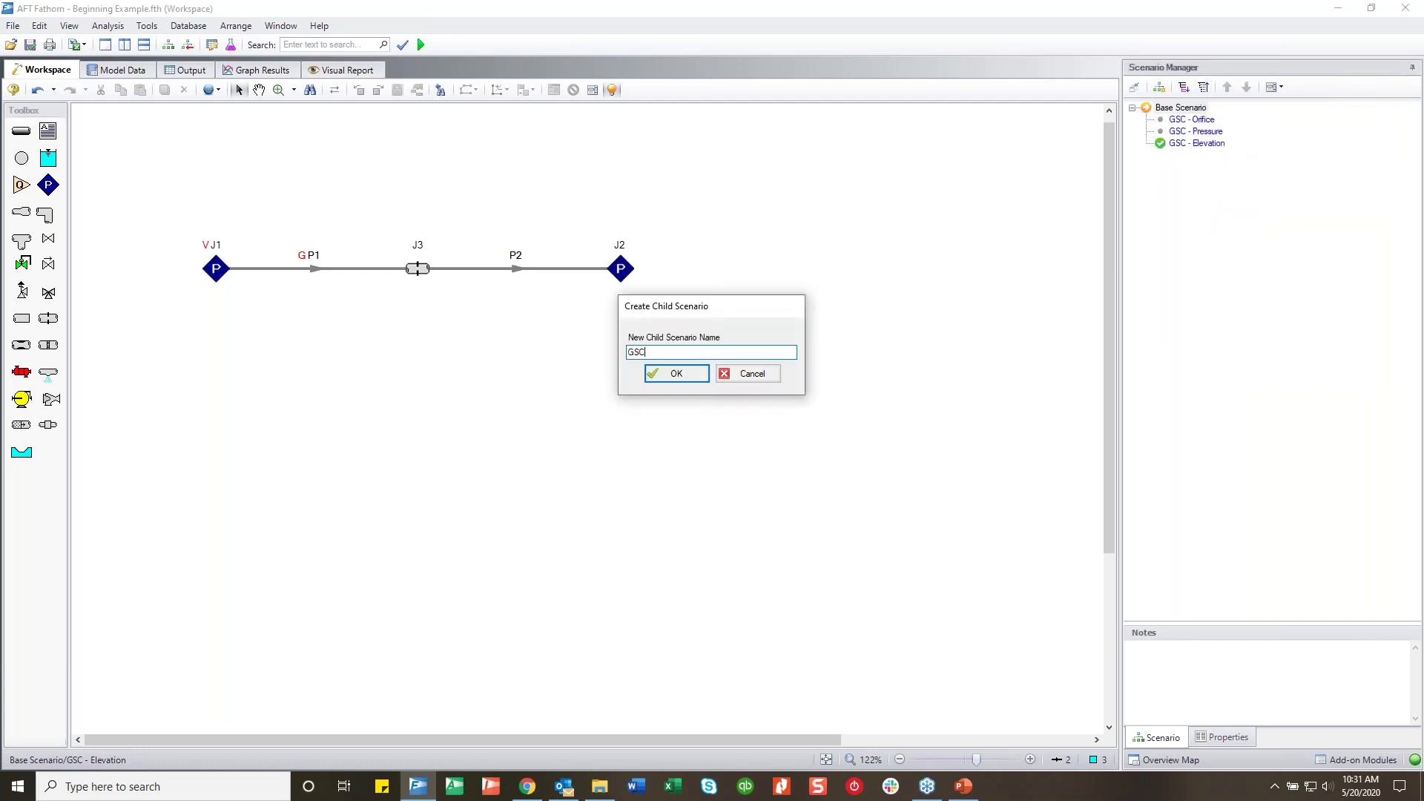
text( - Pipe Friction)
key(Return)
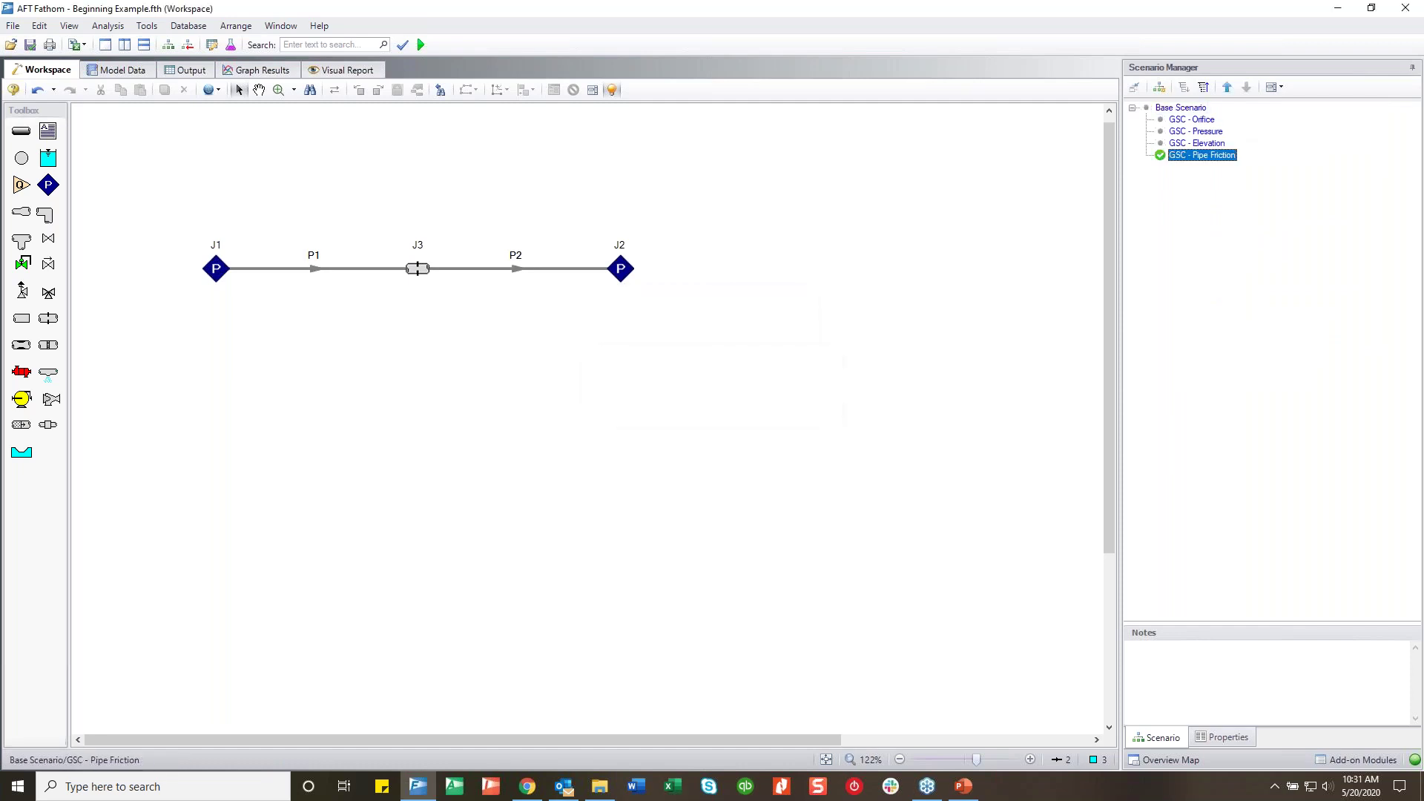
Enable Goal Seek & Control for the GSC - Pipe Friction scenario and confirm clearing its results
click(110, 25)
mouse_move(229, 51)
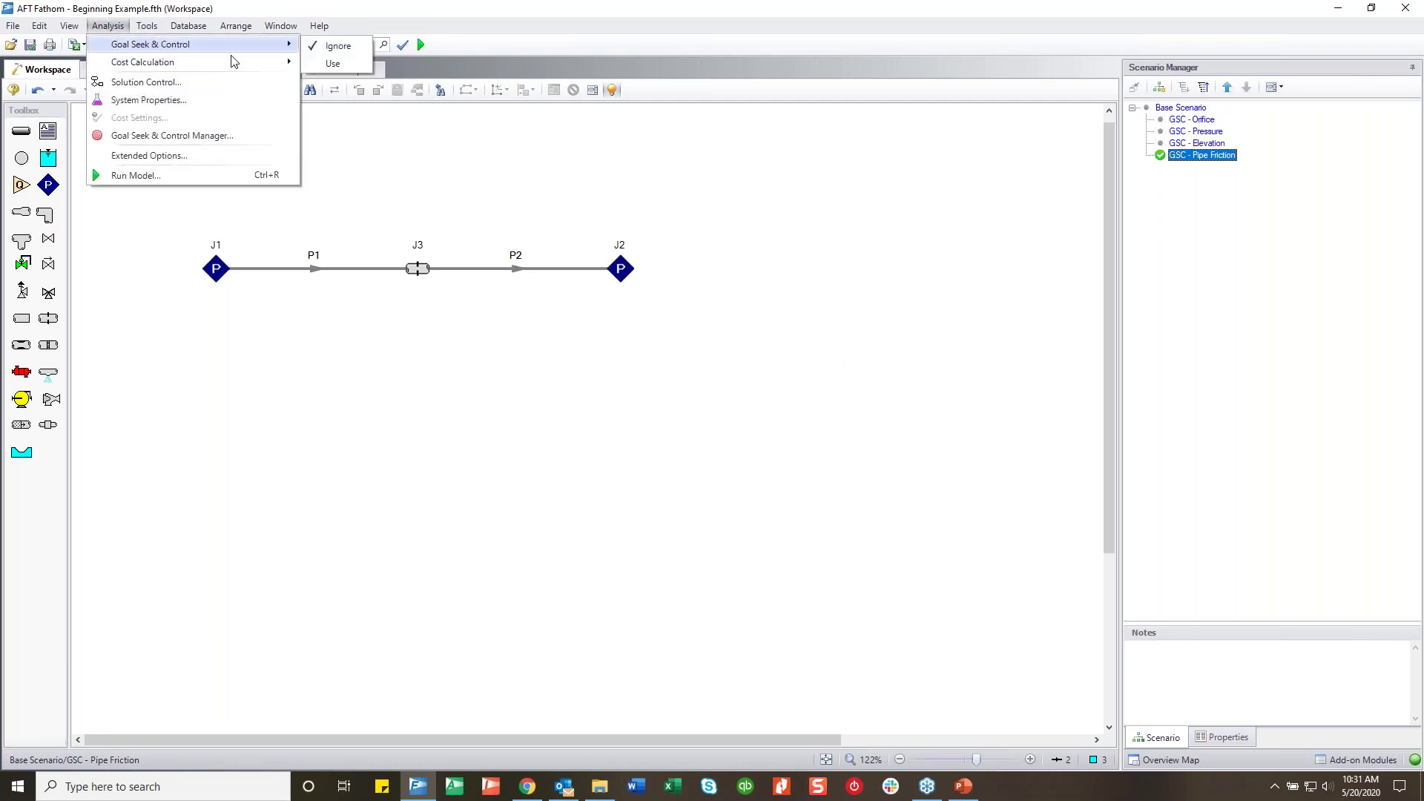
click(327, 62)
click(674, 390)
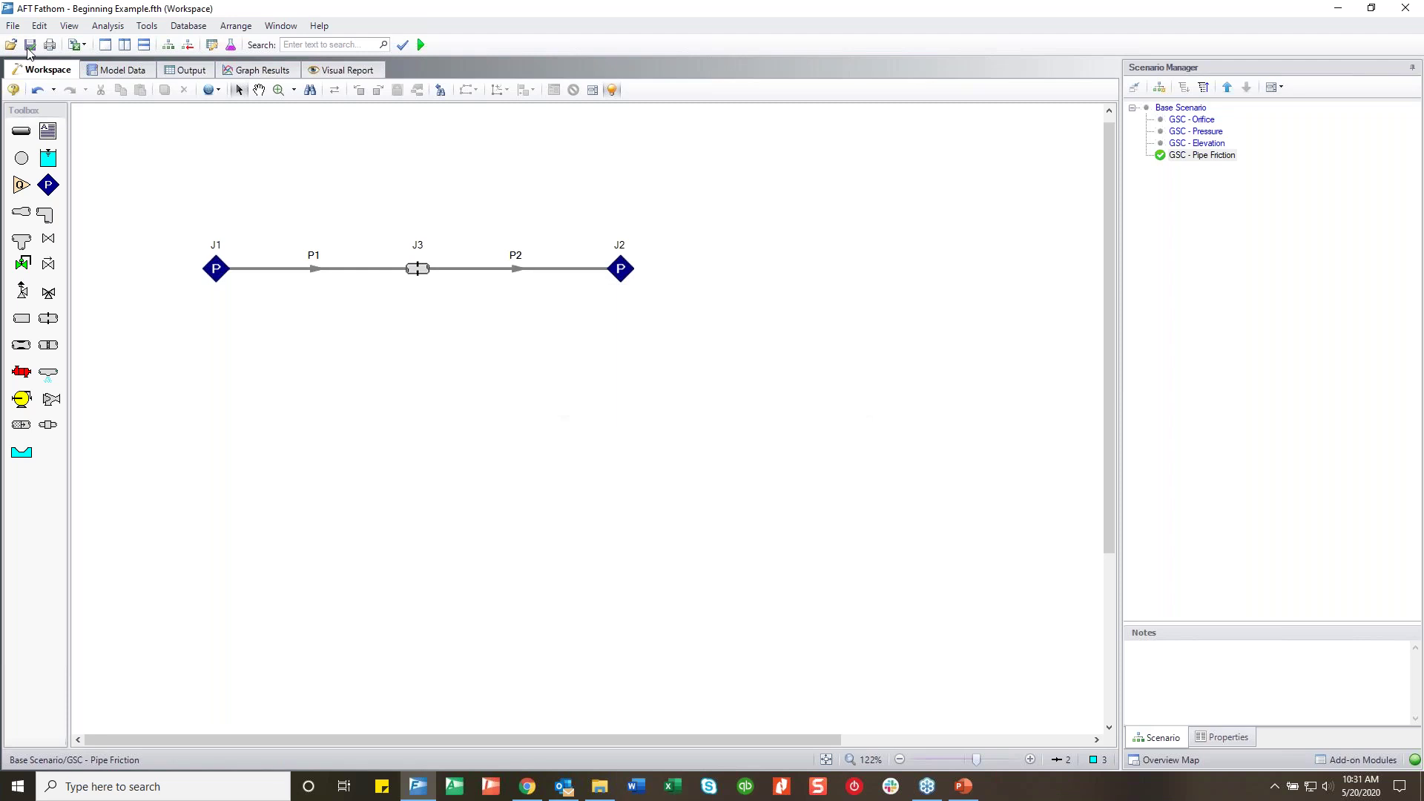
Add an applied goal seek variable with object type Pipe that varies the Friction of pipe P1
click(108, 25)
click(164, 135)
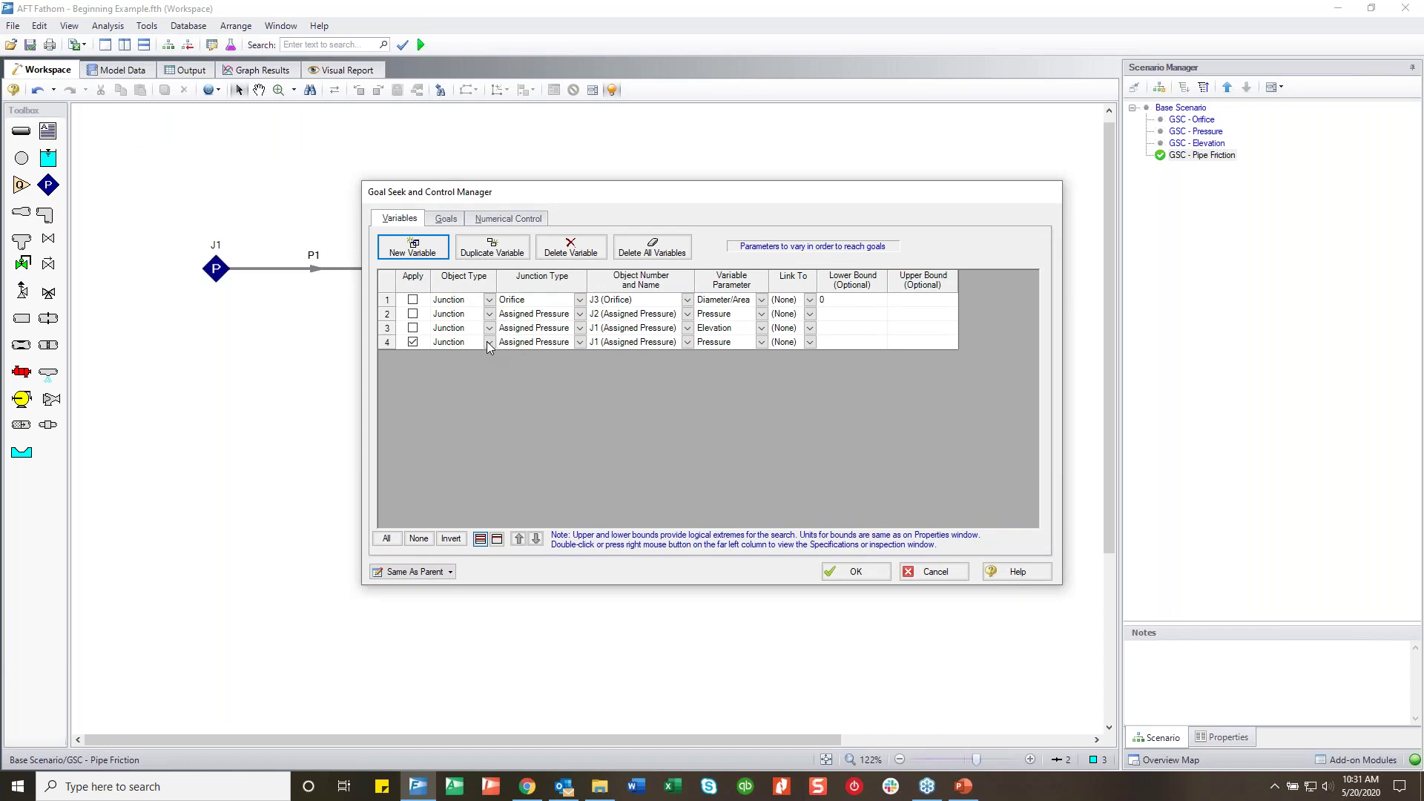
click(489, 344)
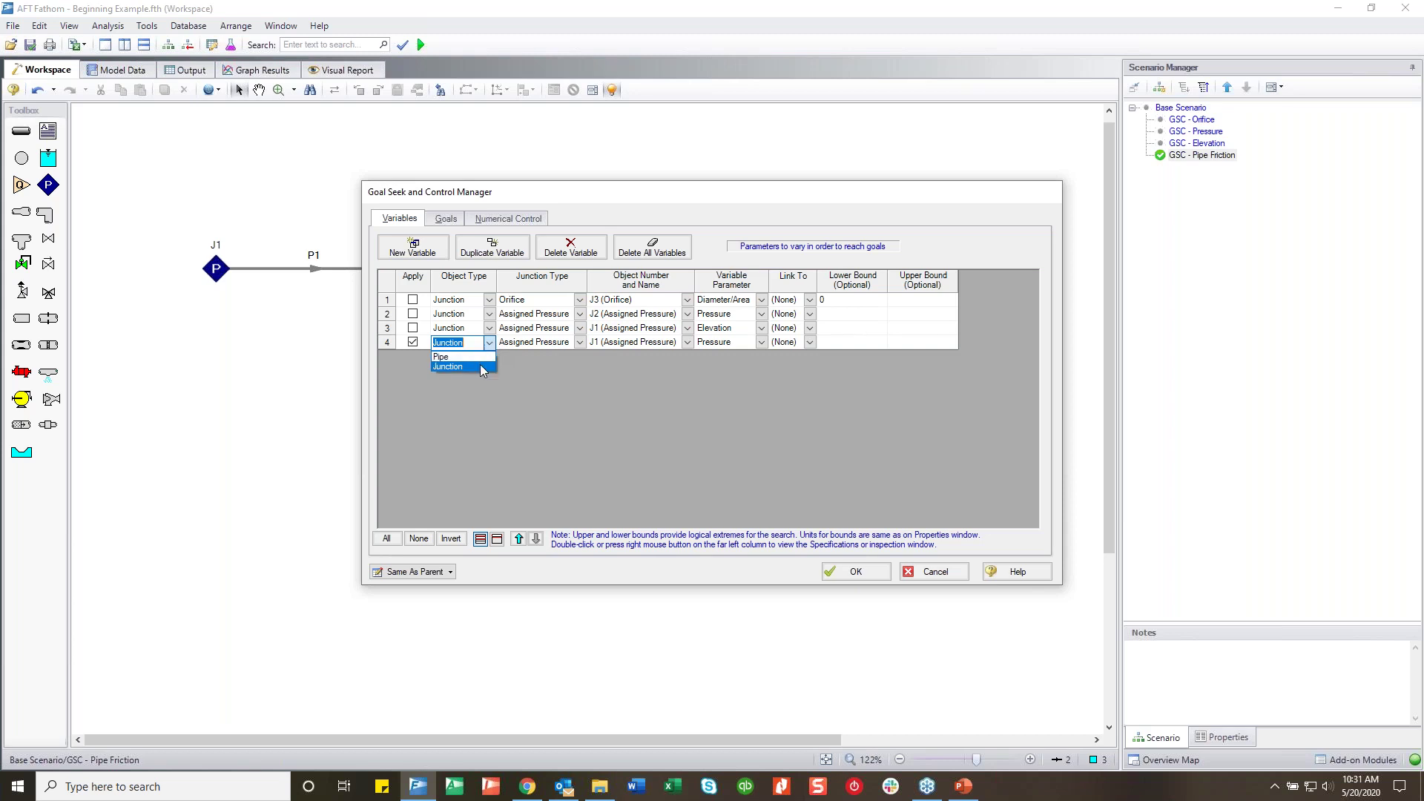
click(482, 358)
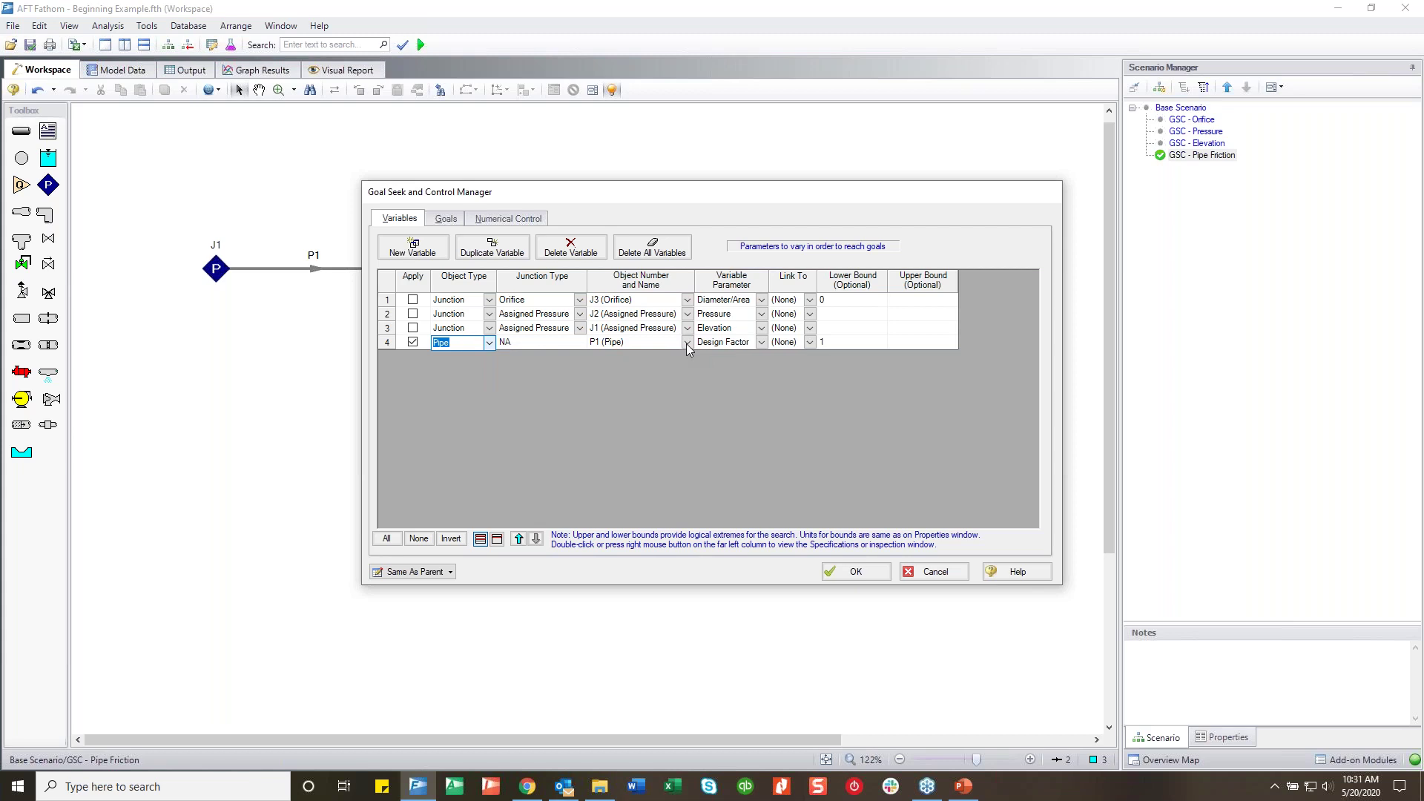
click(763, 343)
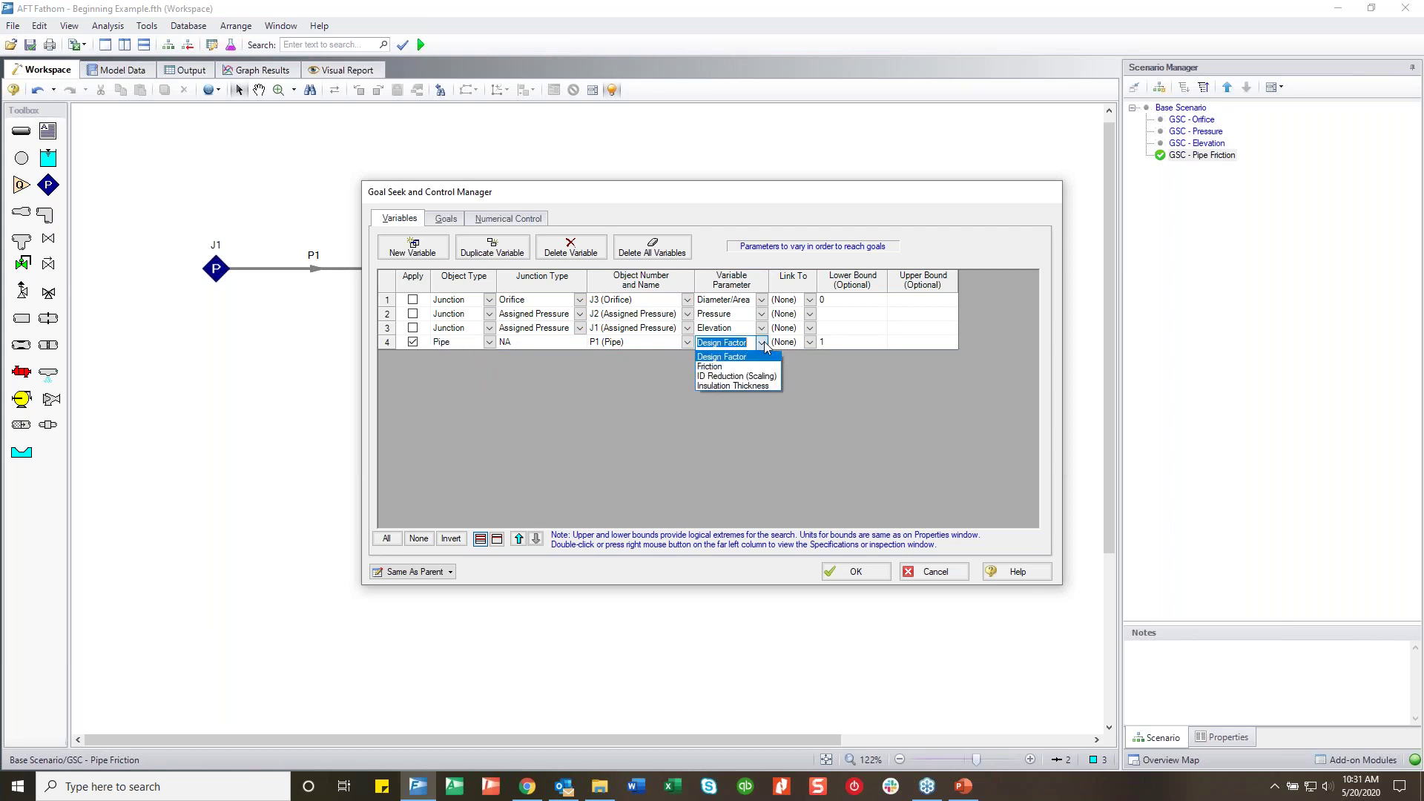
click(737, 367)
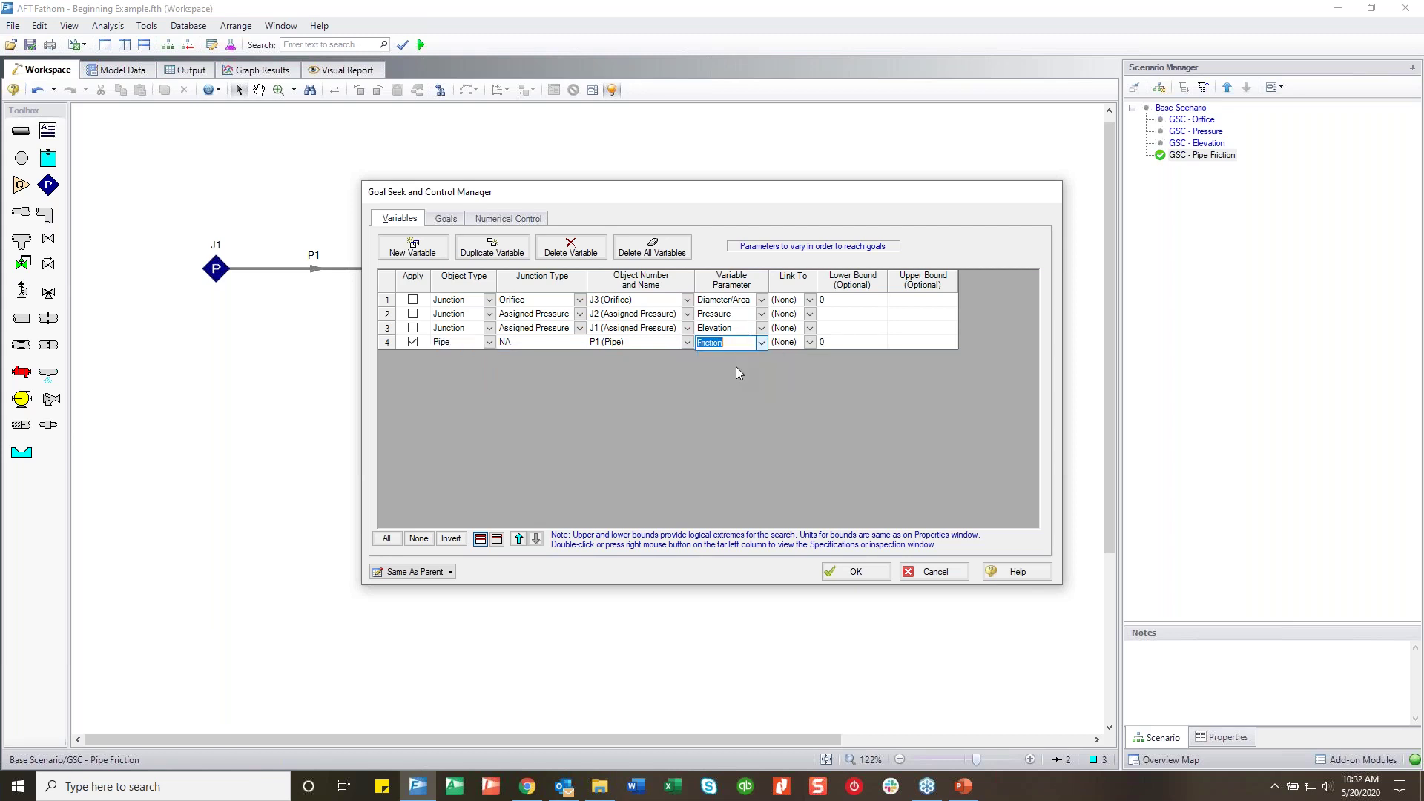
Apply the volumetric flow rate goal for pipe P1, choose Least Squares for the goals, and accept the GSC - Pipe Friction settings
click(446, 218)
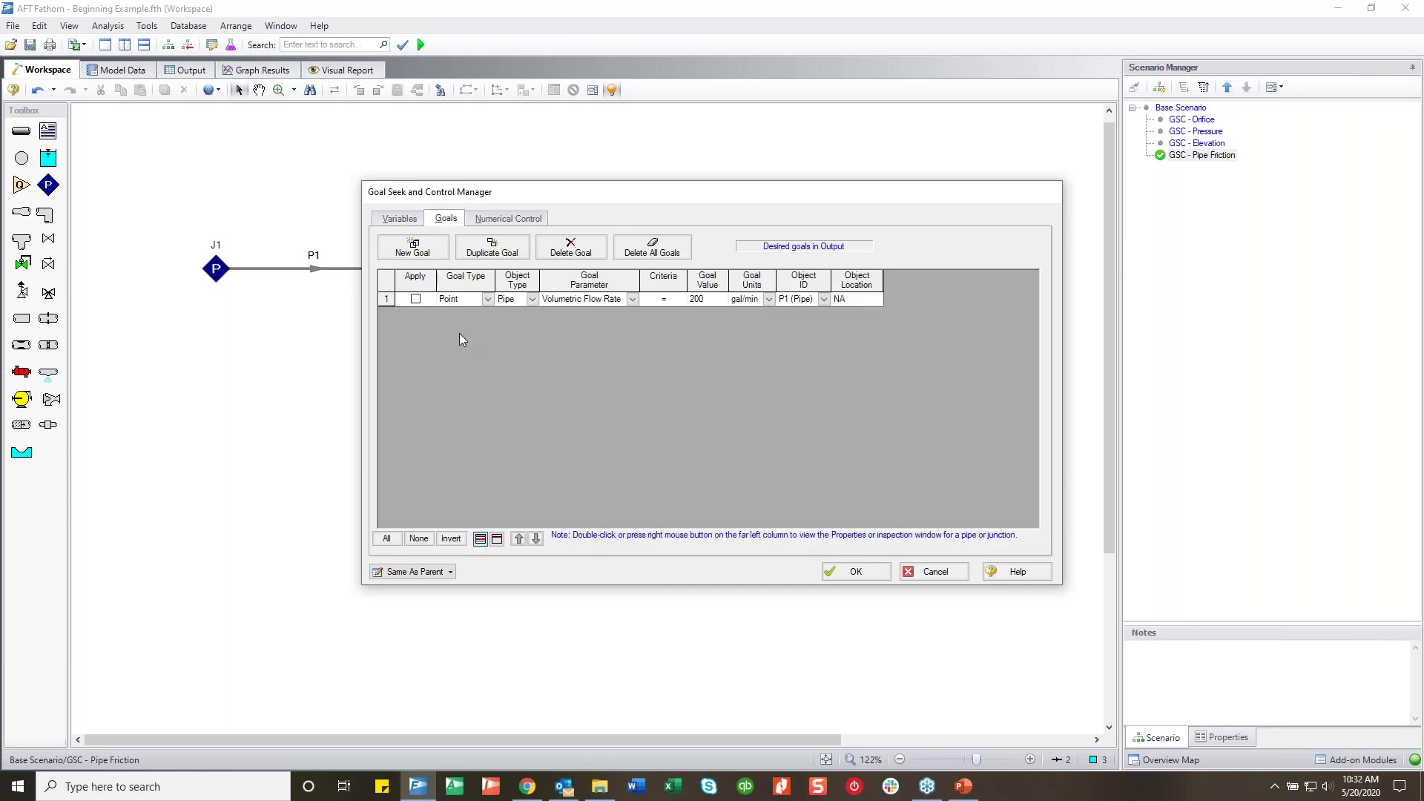
click(415, 299)
click(509, 218)
click(525, 466)
click(525, 481)
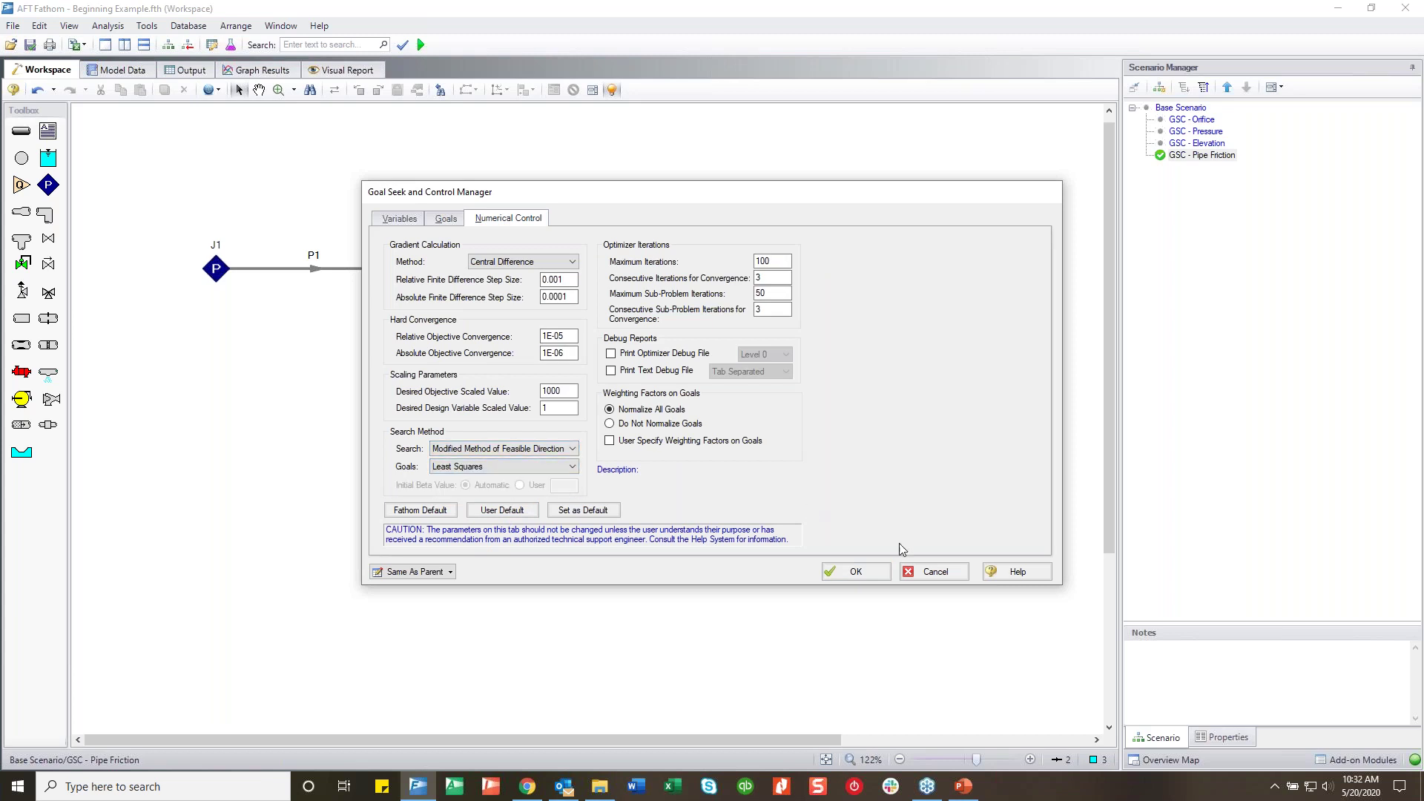
click(855, 572)
Run the GSC - Pipe Friction scenario and review the goal seek variable and goal results in its output
key(ctrl+r)
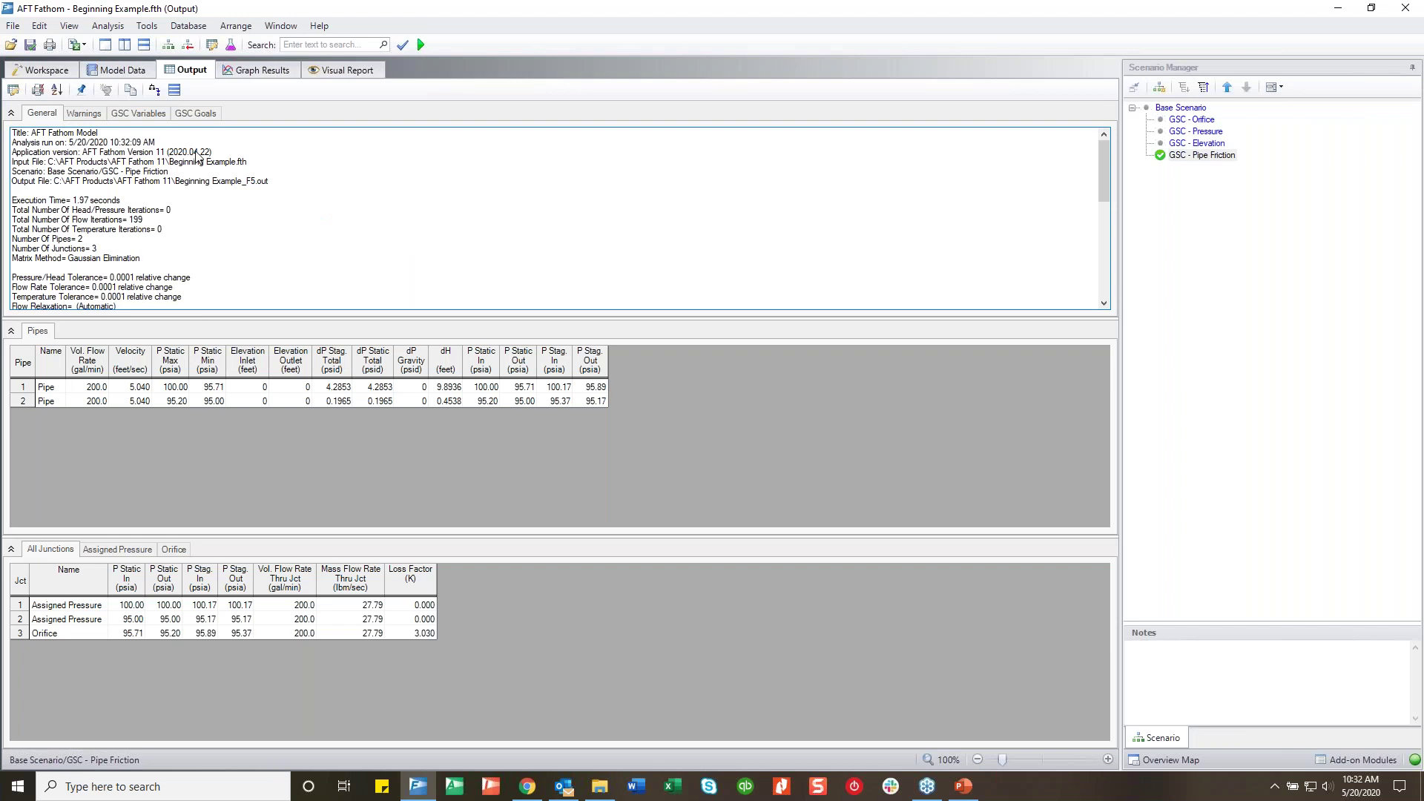
click(149, 114)
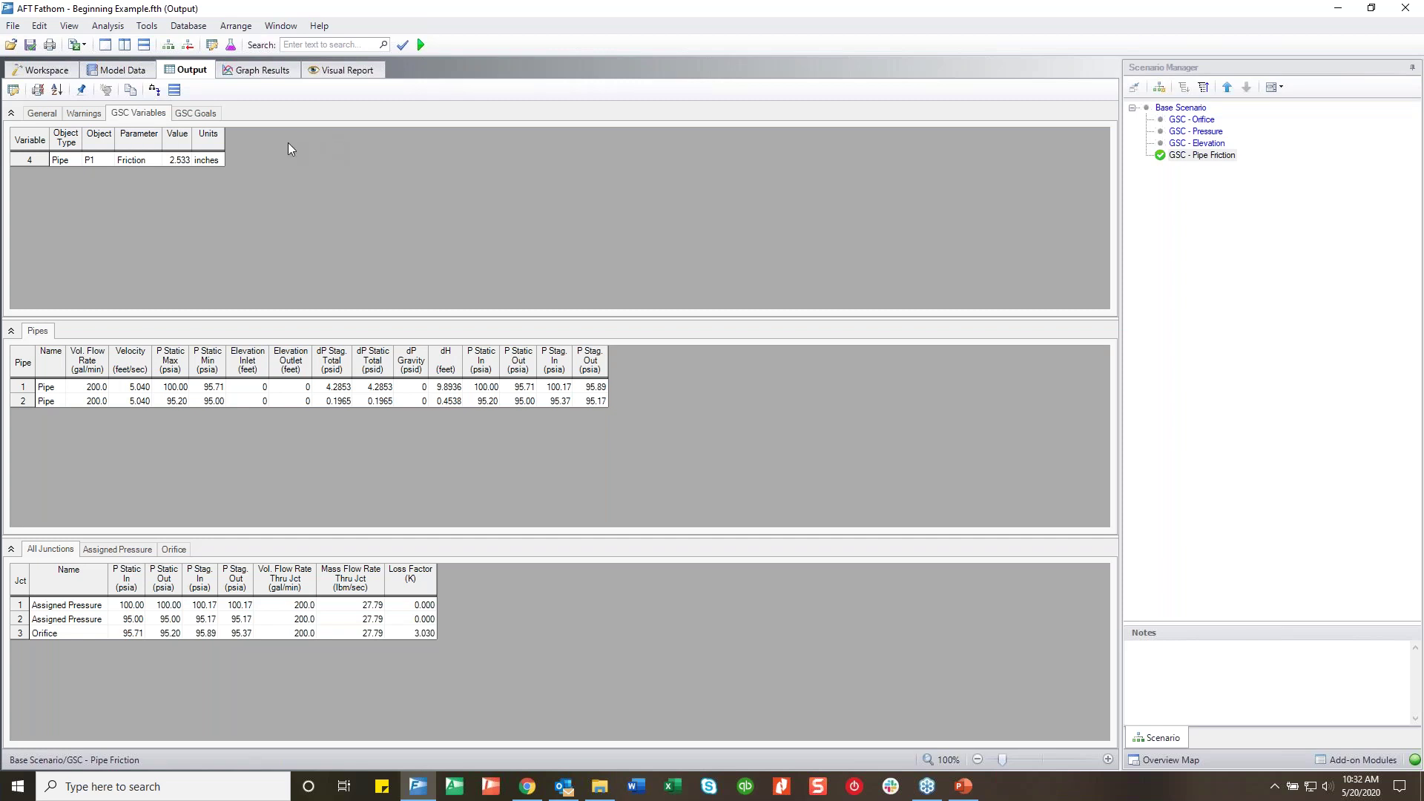
click(196, 113)
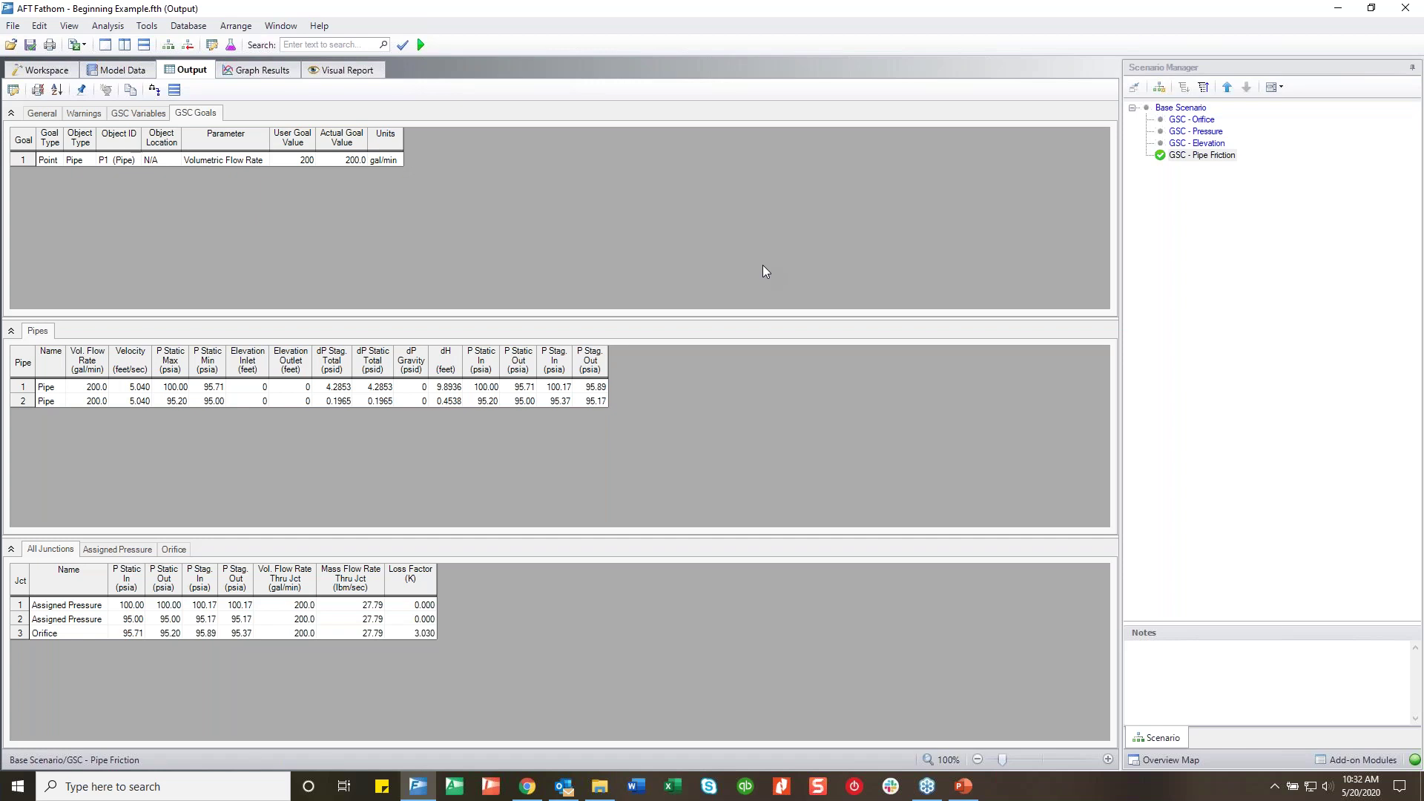
Compare the saved P Profile graph for the GSC - Pipe Friction scenario with the one for the GSC - Pressure scenario
click(280, 72)
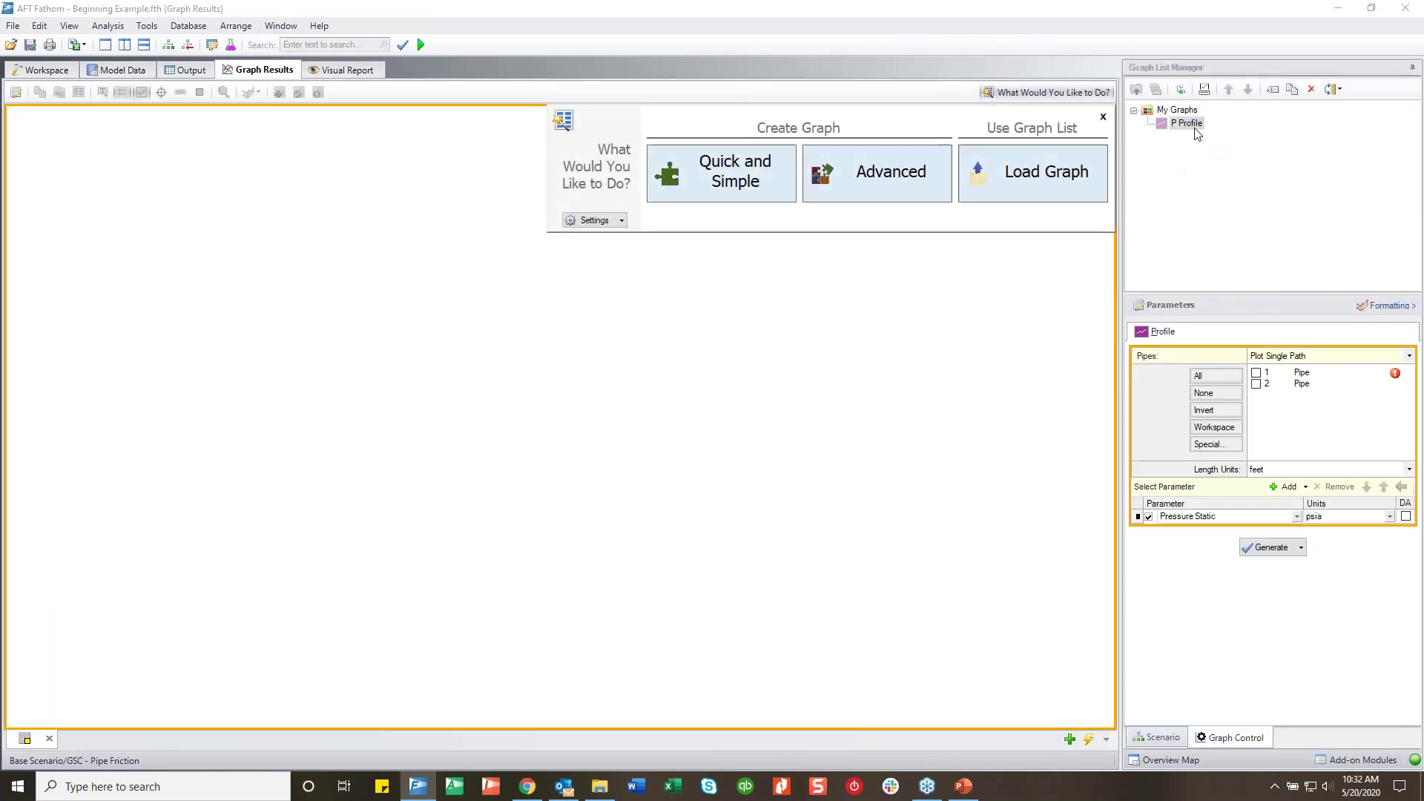
click(1190, 126)
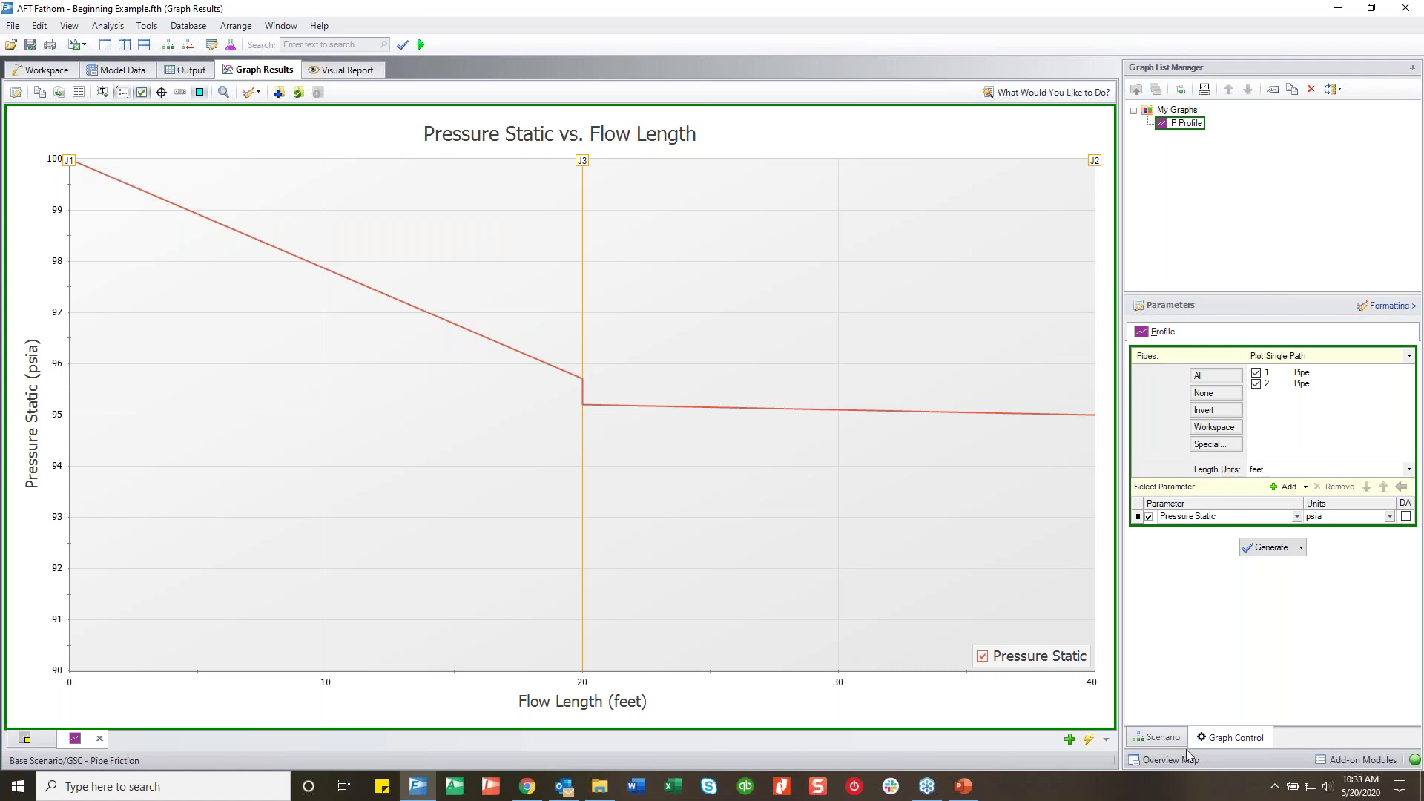
click(1163, 740)
double_click(1196, 131)
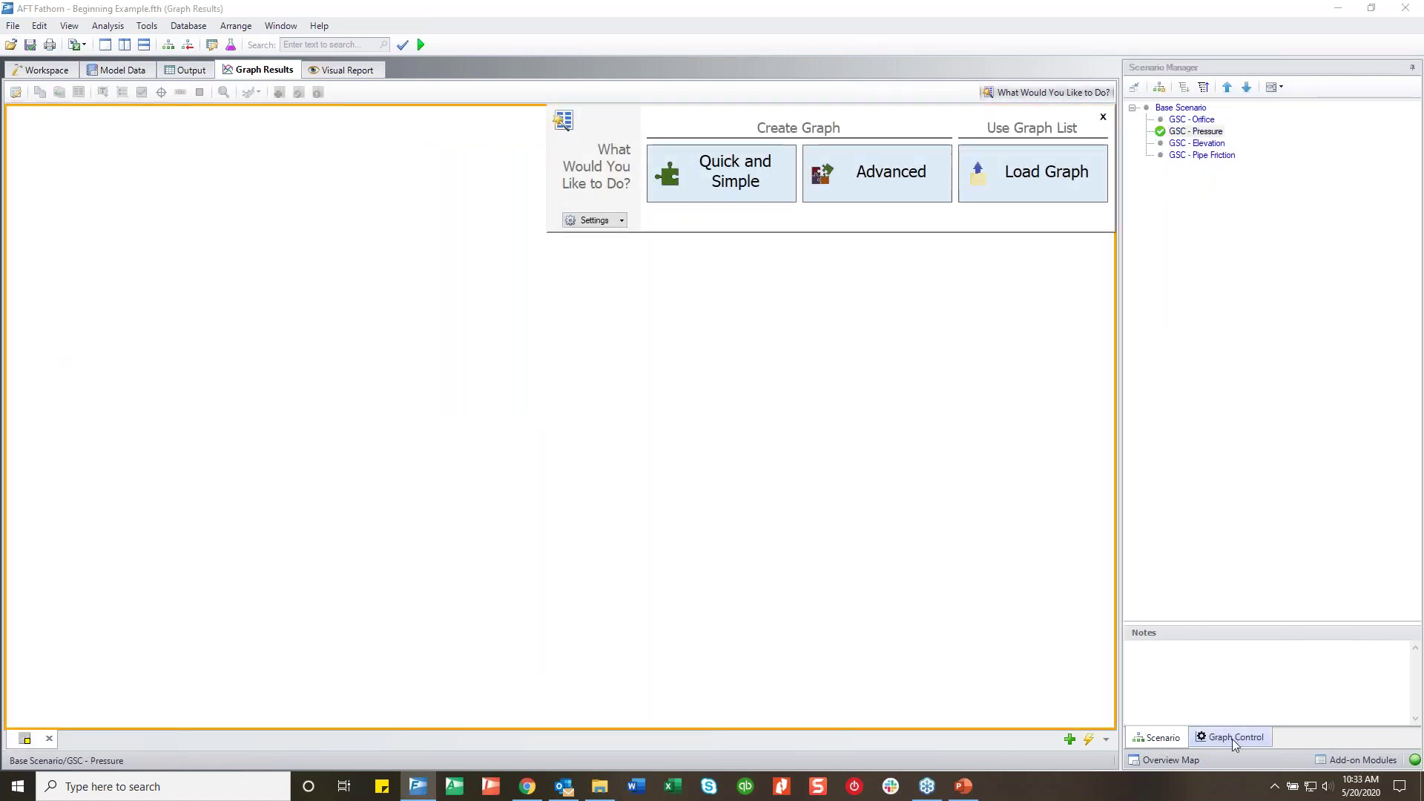
click(1231, 739)
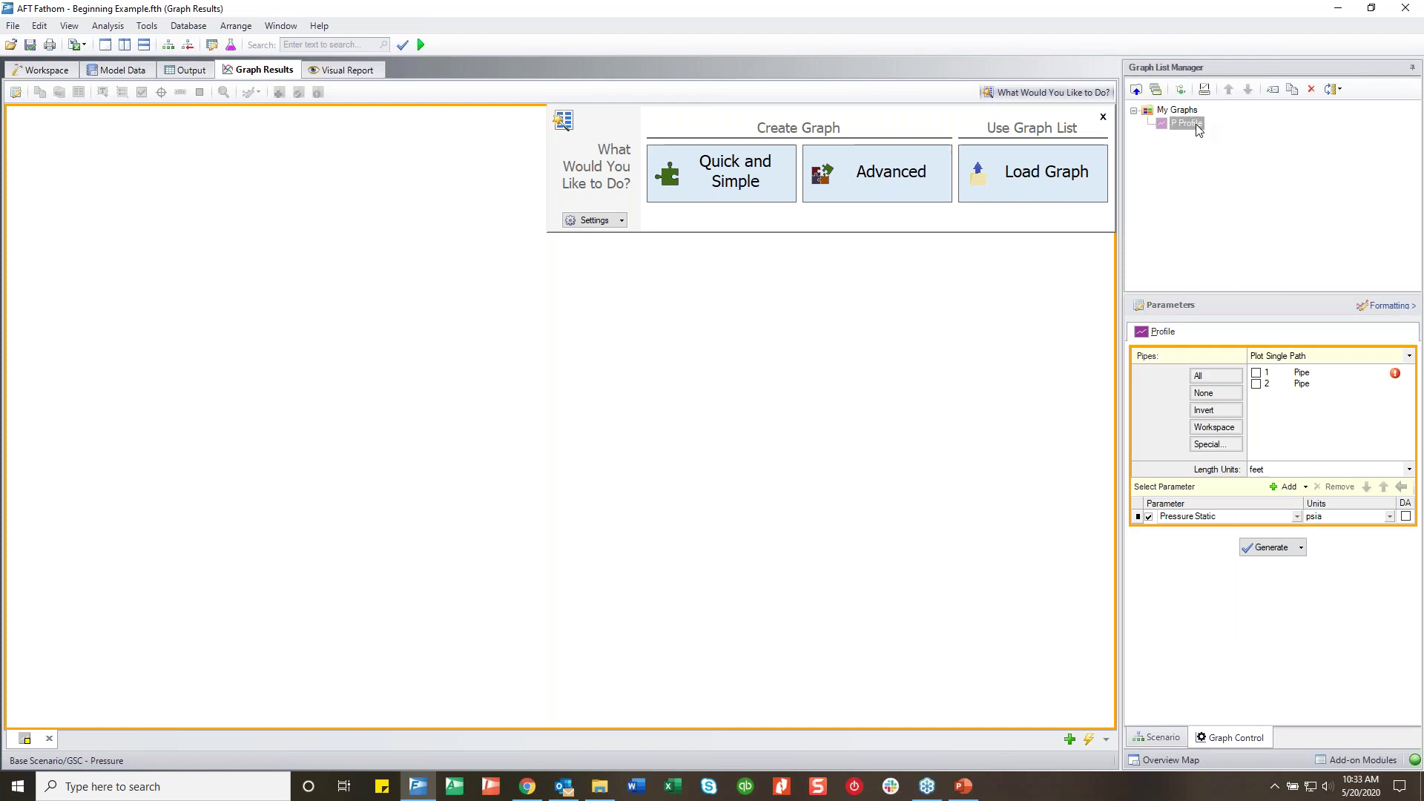
double_click(1191, 124)
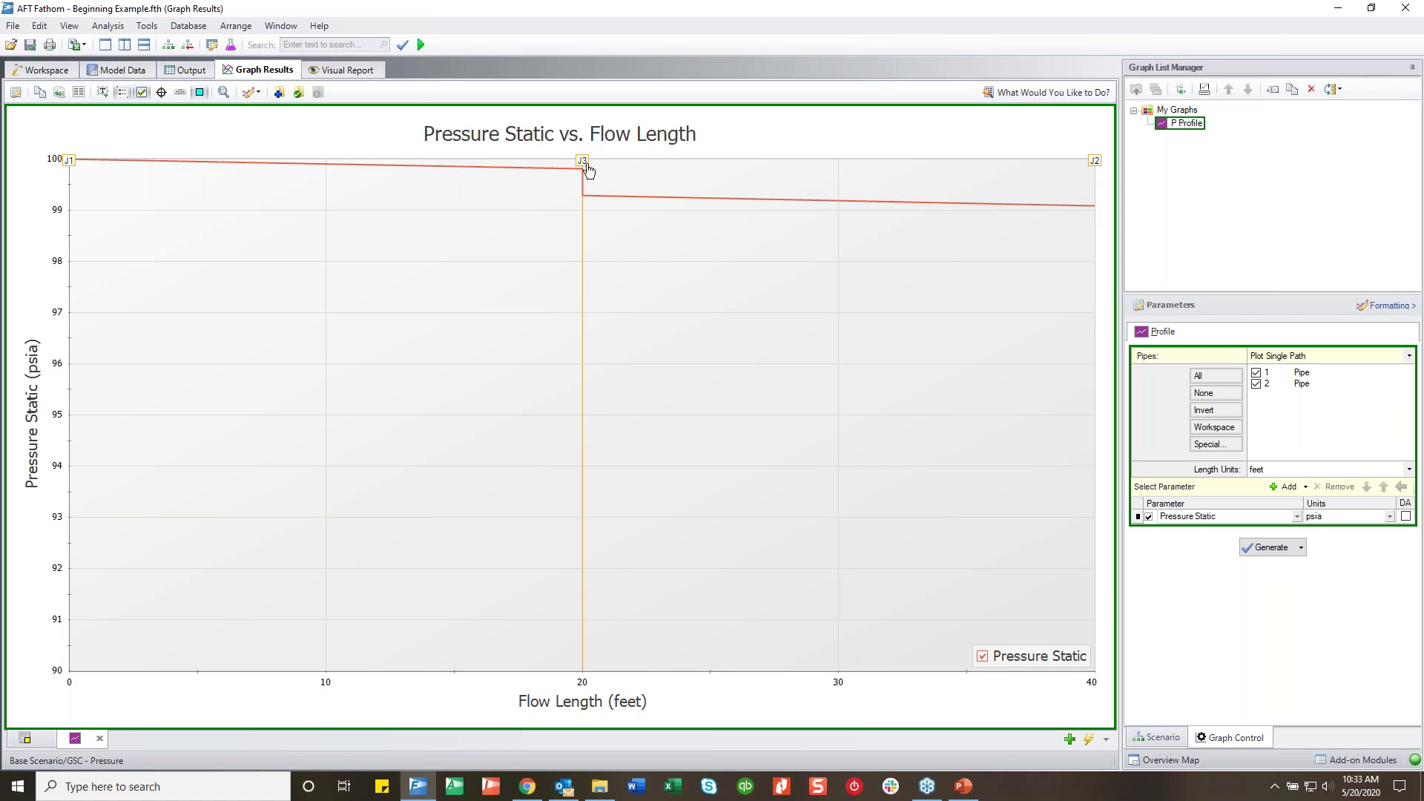
Create a child scenario of the Base Scenario named GSC - 500 GPM
click(1165, 739)
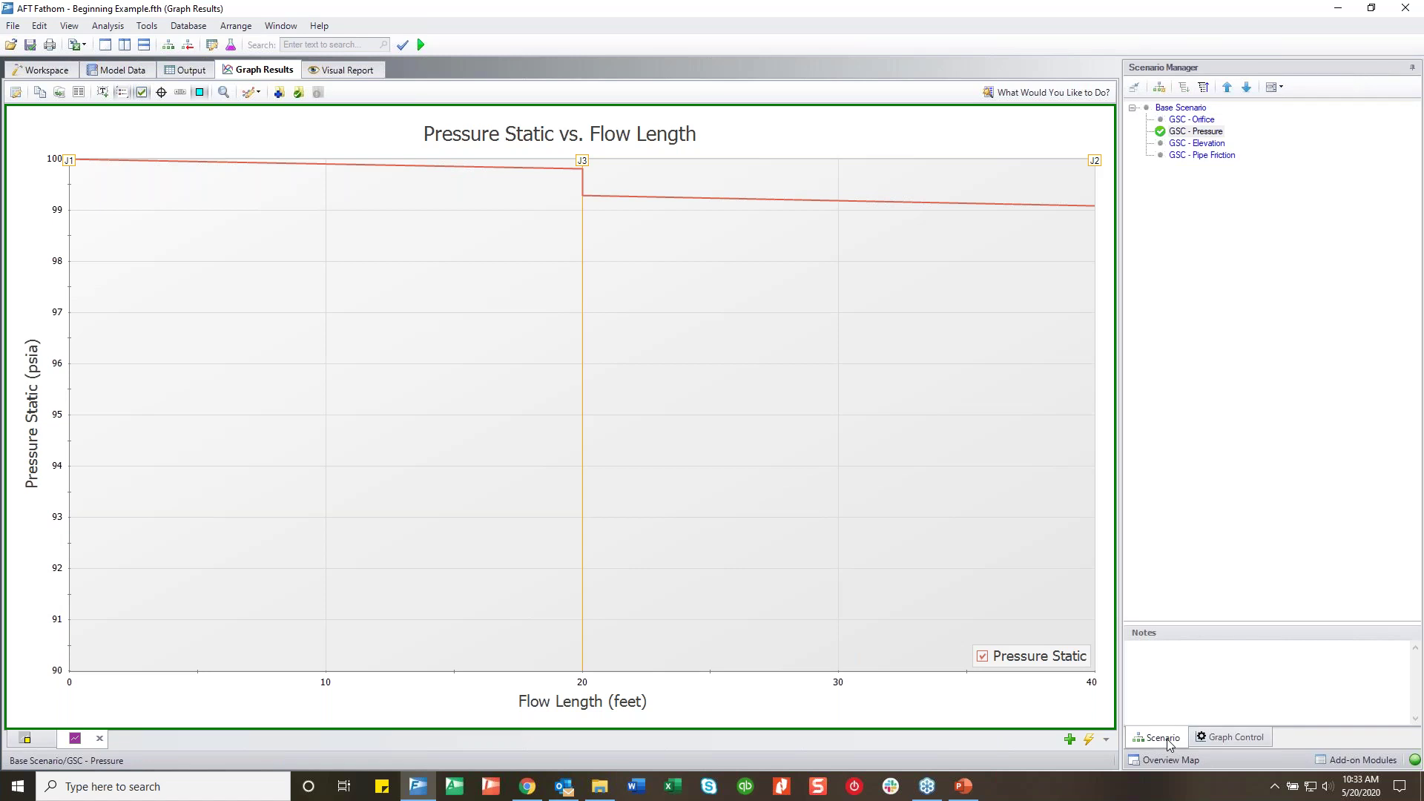
click(1180, 108)
right_click(1179, 107)
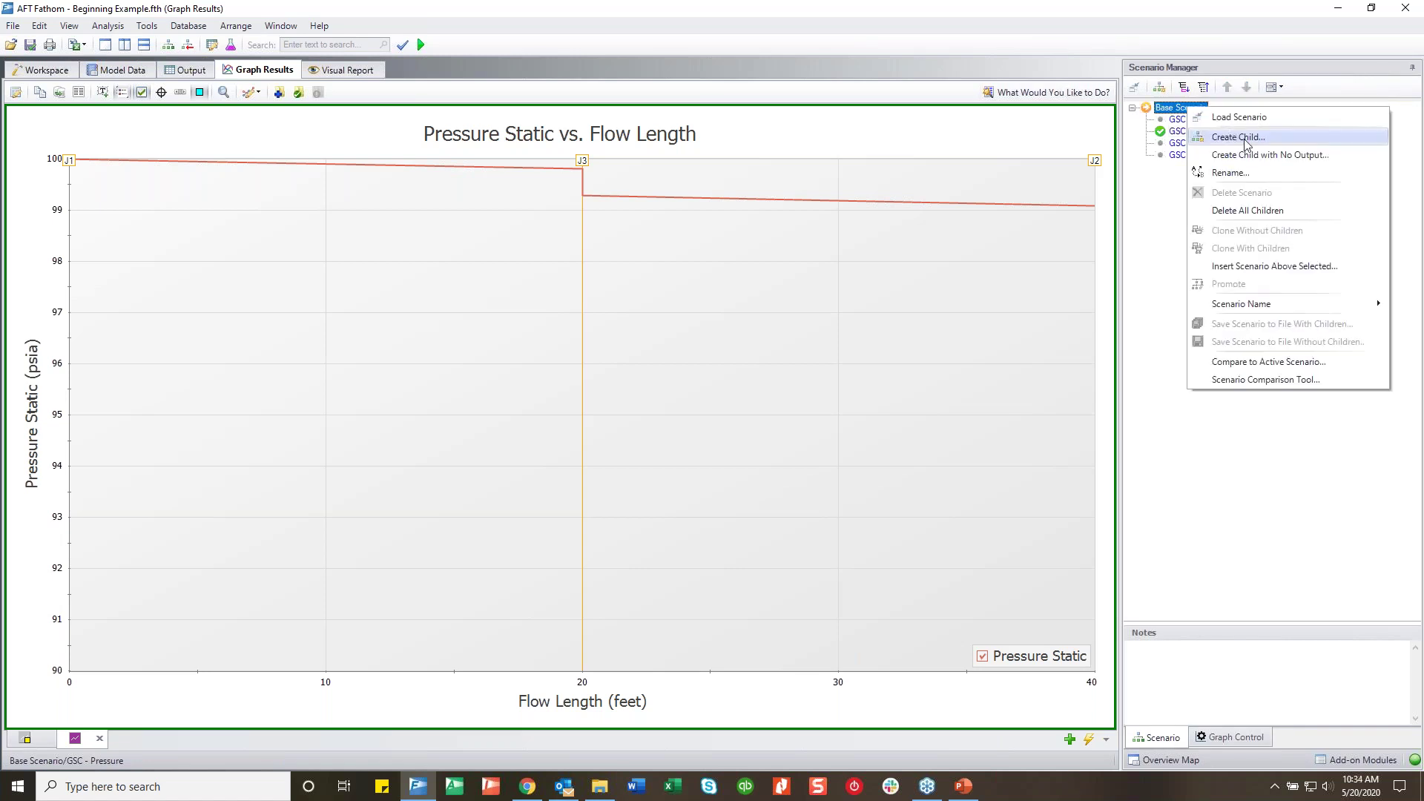
click(1239, 137)
text(GSC - 500 GPM)
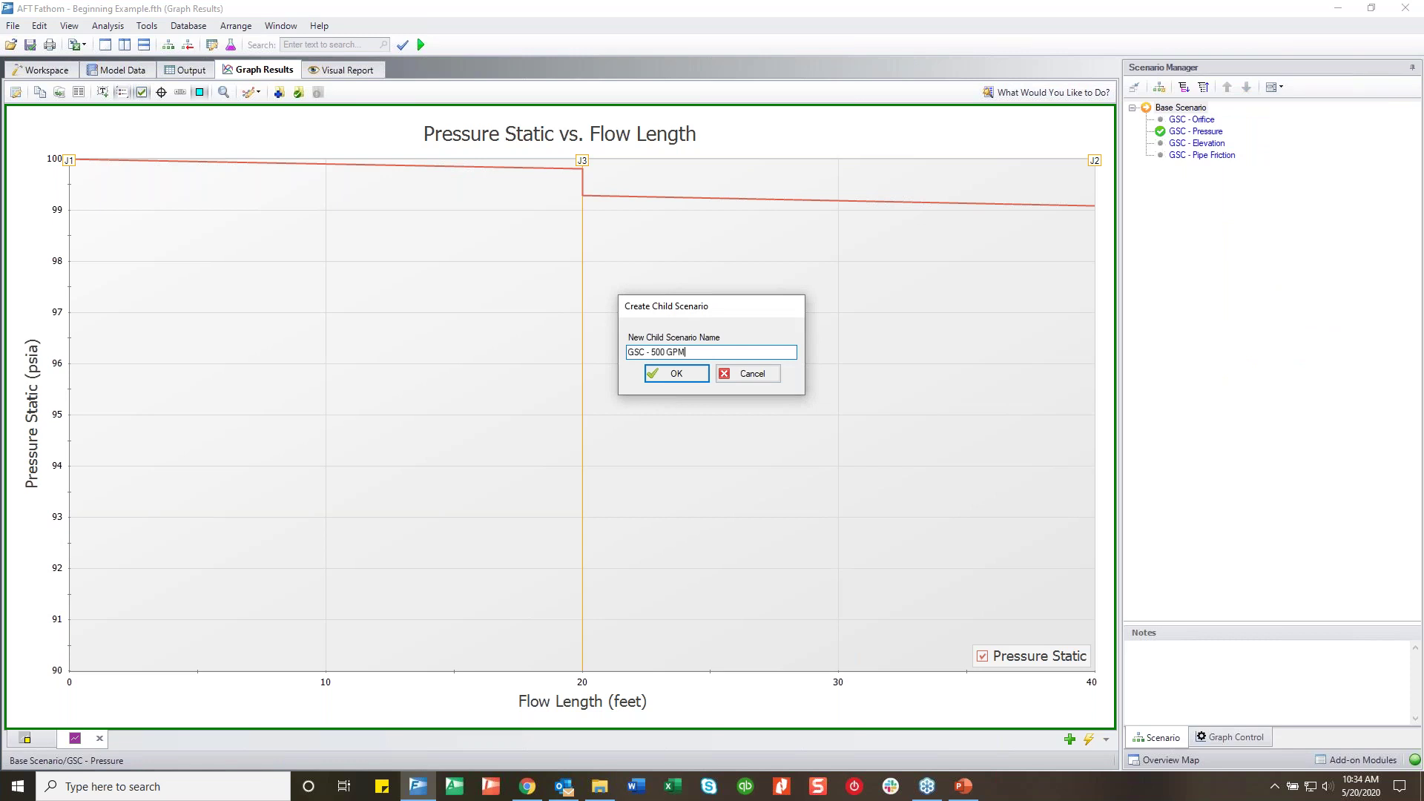
key(Return)
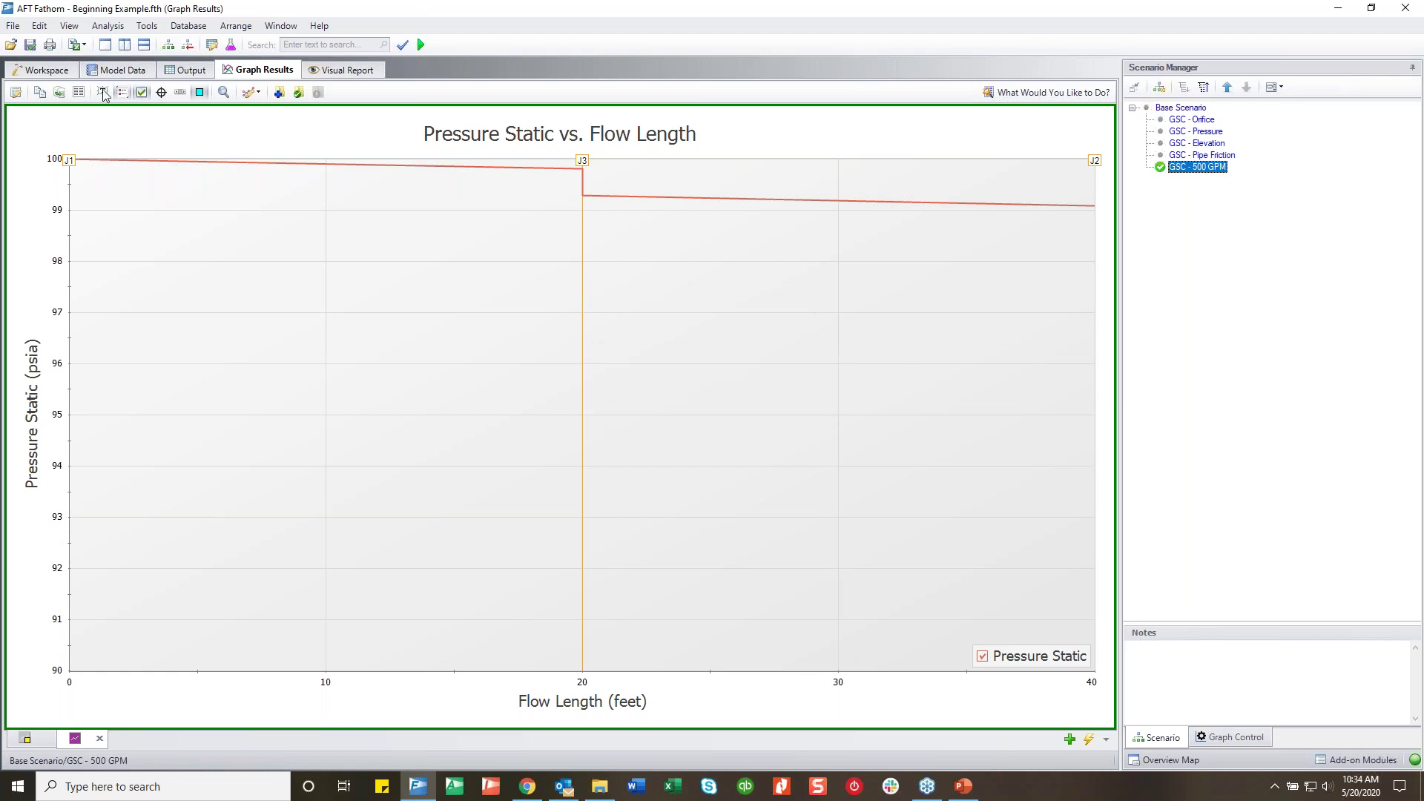
Run the GSC - 500 GPM scenario without goal seeking and check the pipe flow rates in its output
click(46, 69)
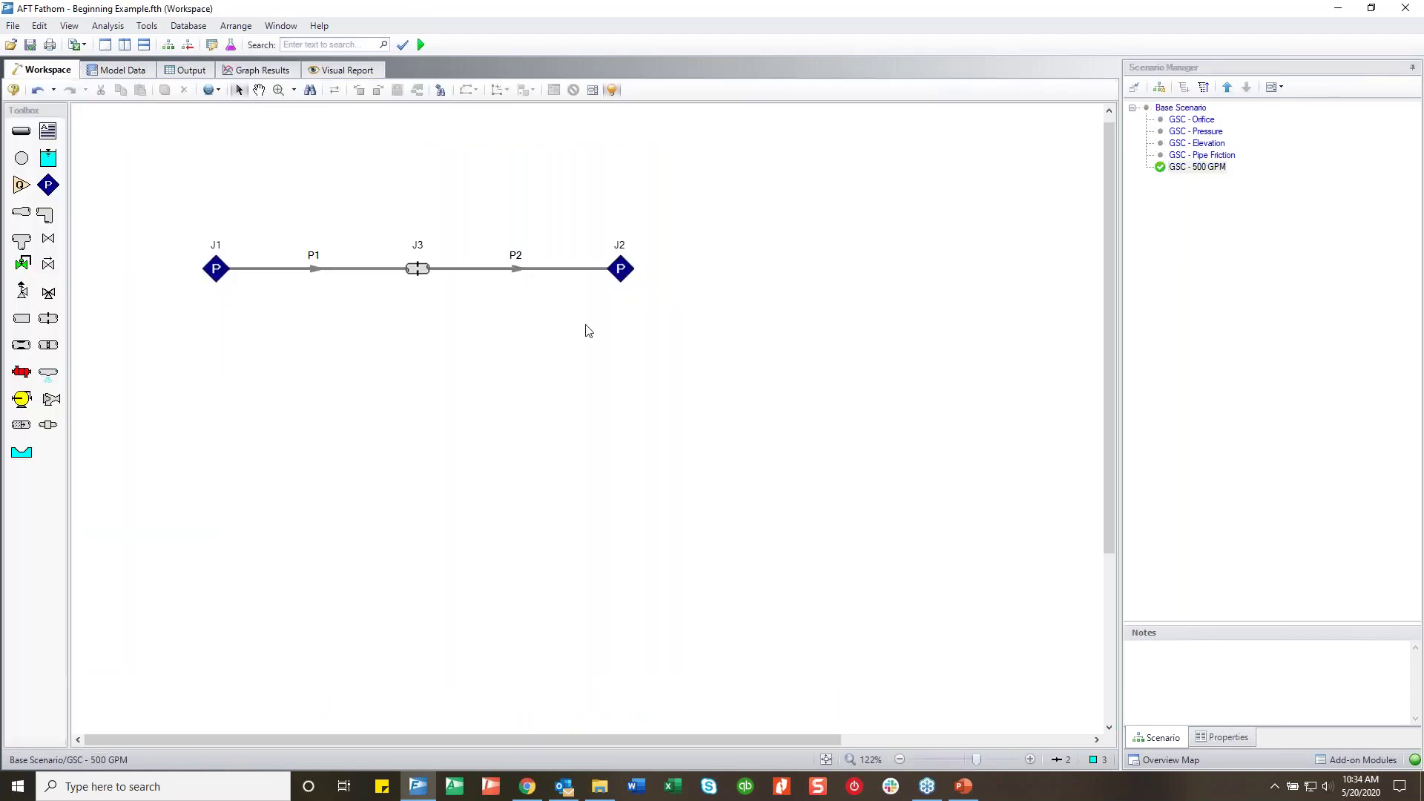
click(416, 268)
click(592, 442)
key(ctrl+r)
key(Return)
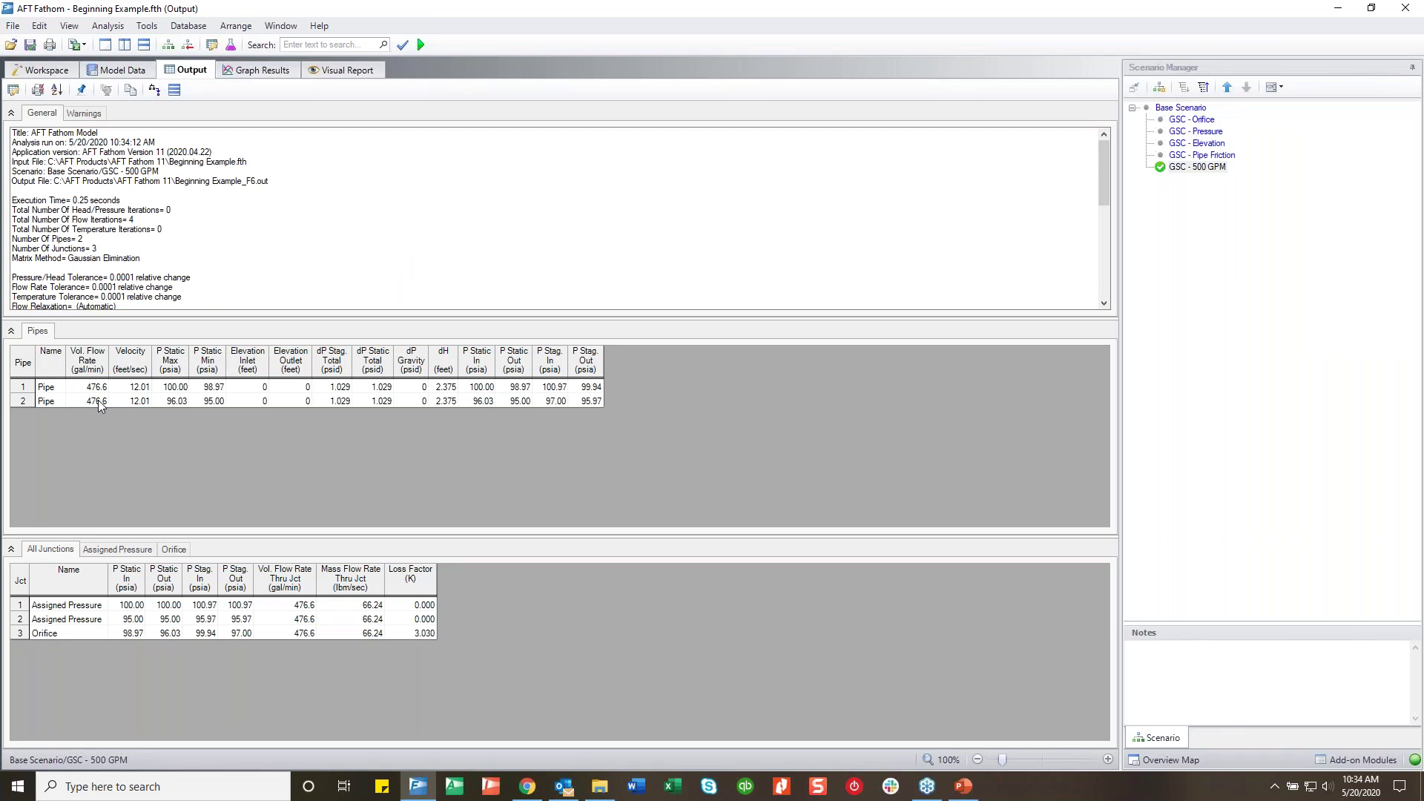
Return to the pipe network and open the Goal Seek and Control Manager for the GSC - 500 GPM scenario
click(46, 74)
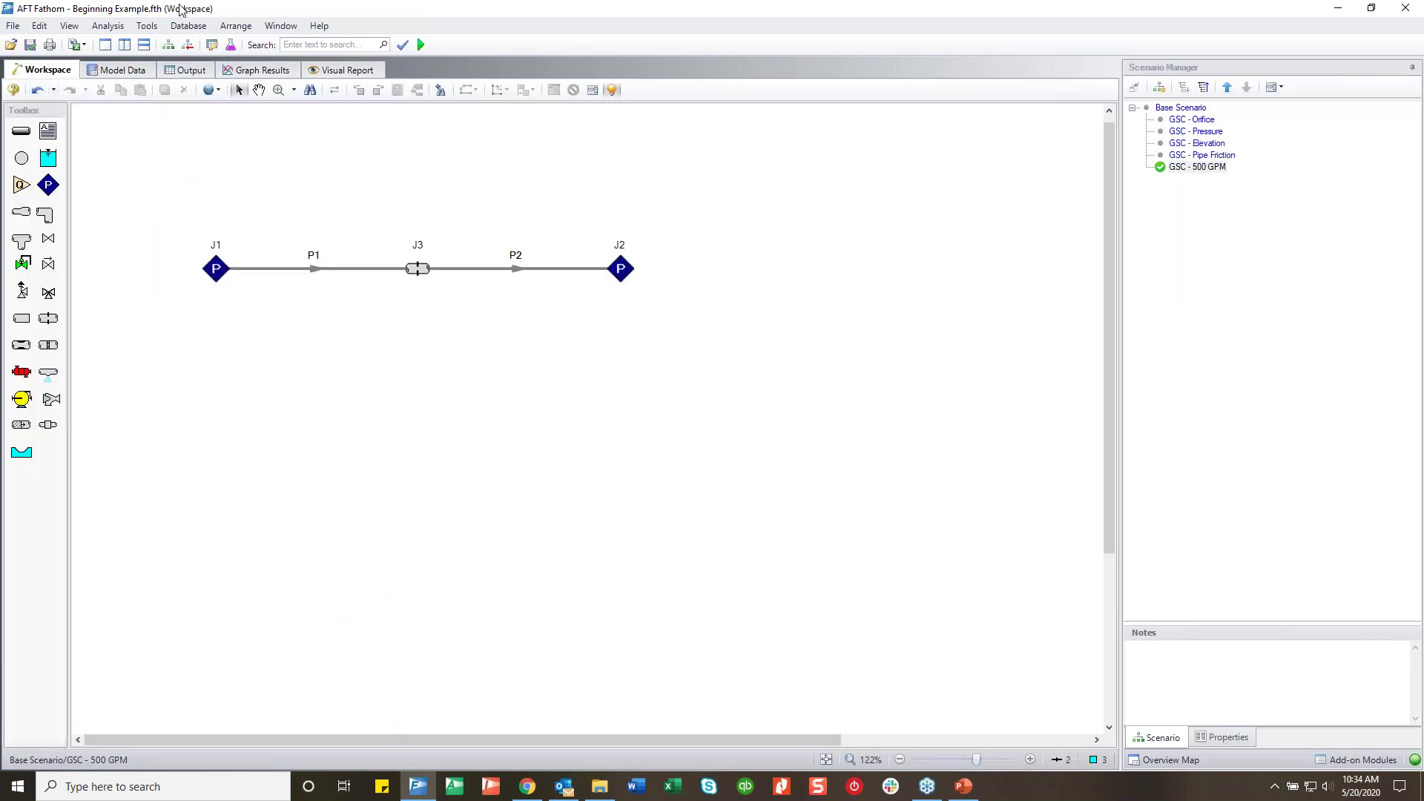
click(107, 25)
key(Escape)
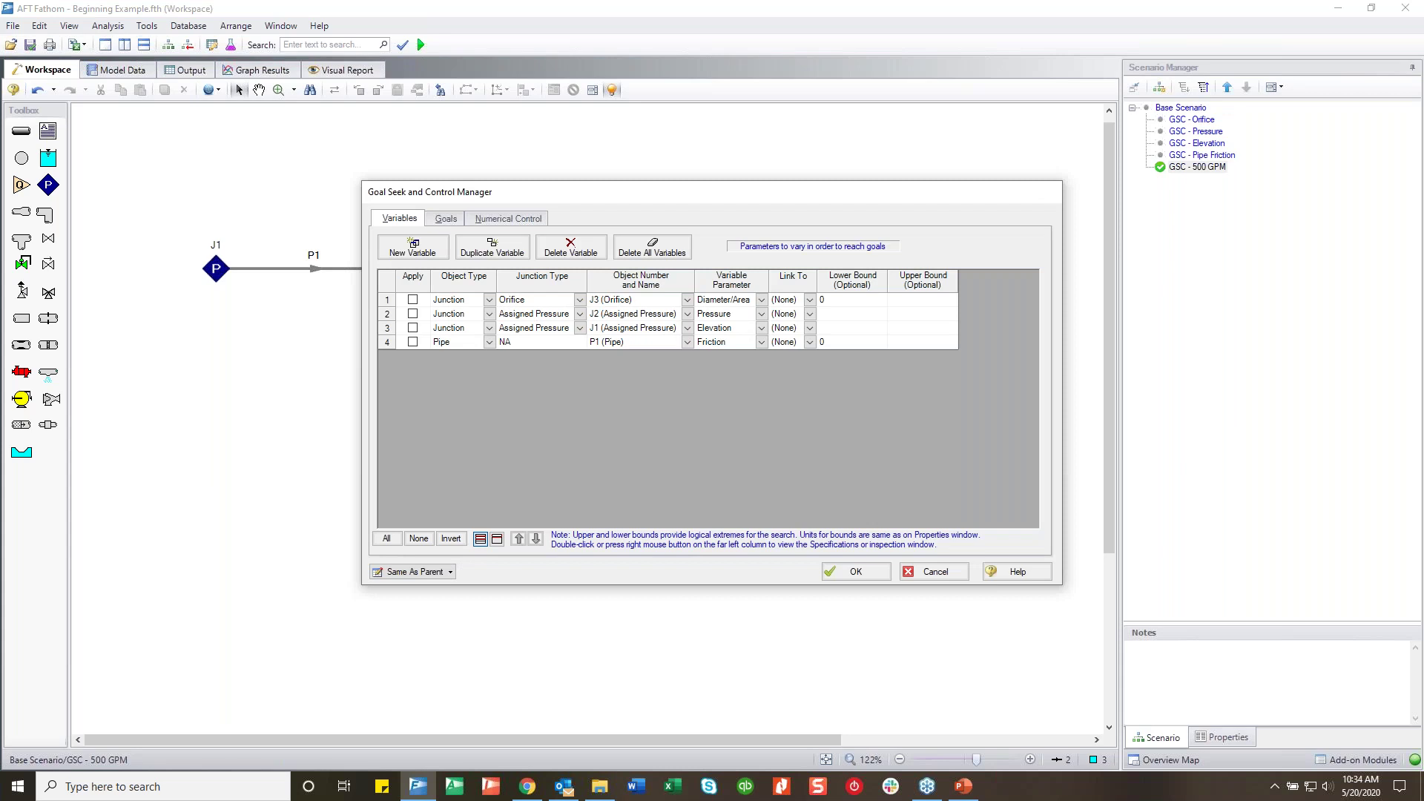
click(412, 246)
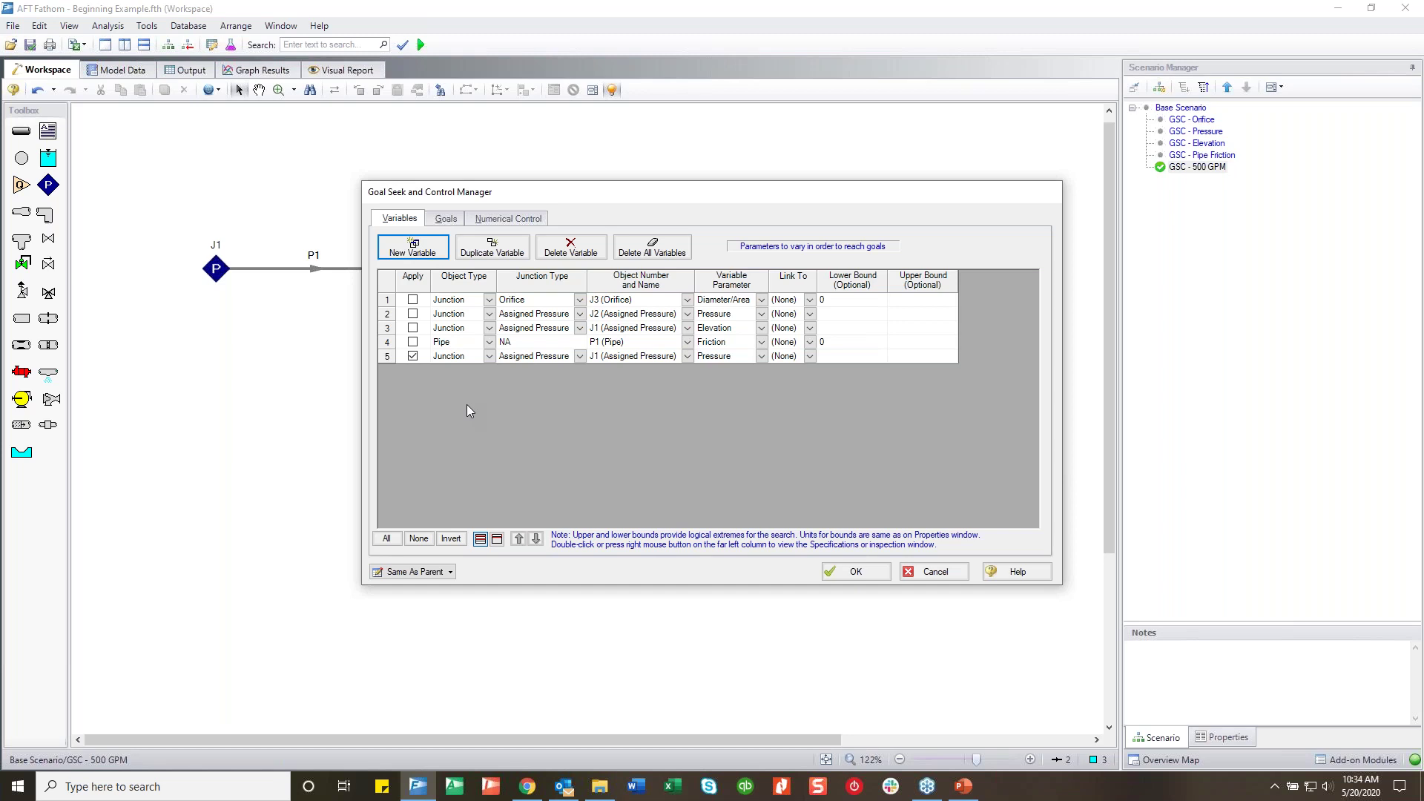
click(579, 357)
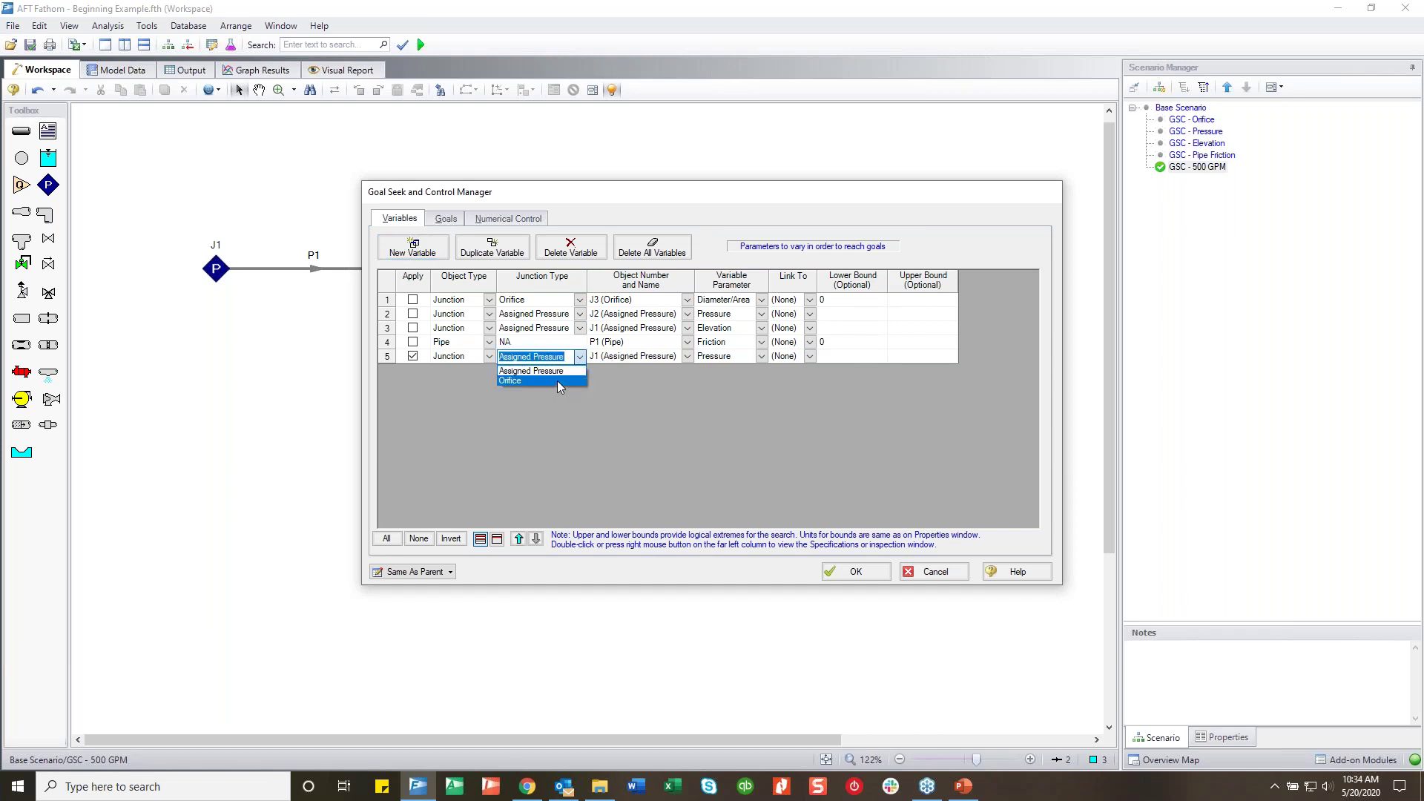
click(413, 356)
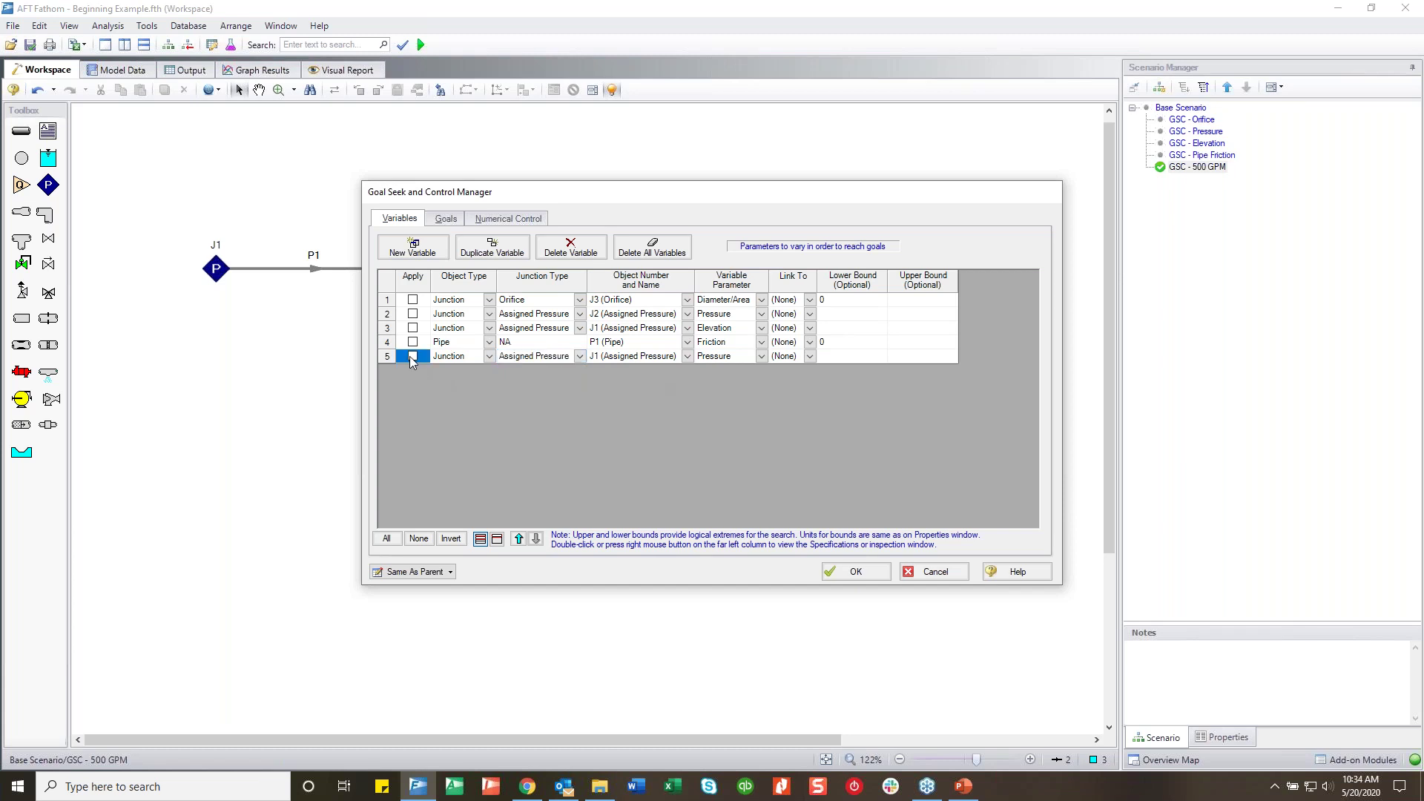
click(571, 248)
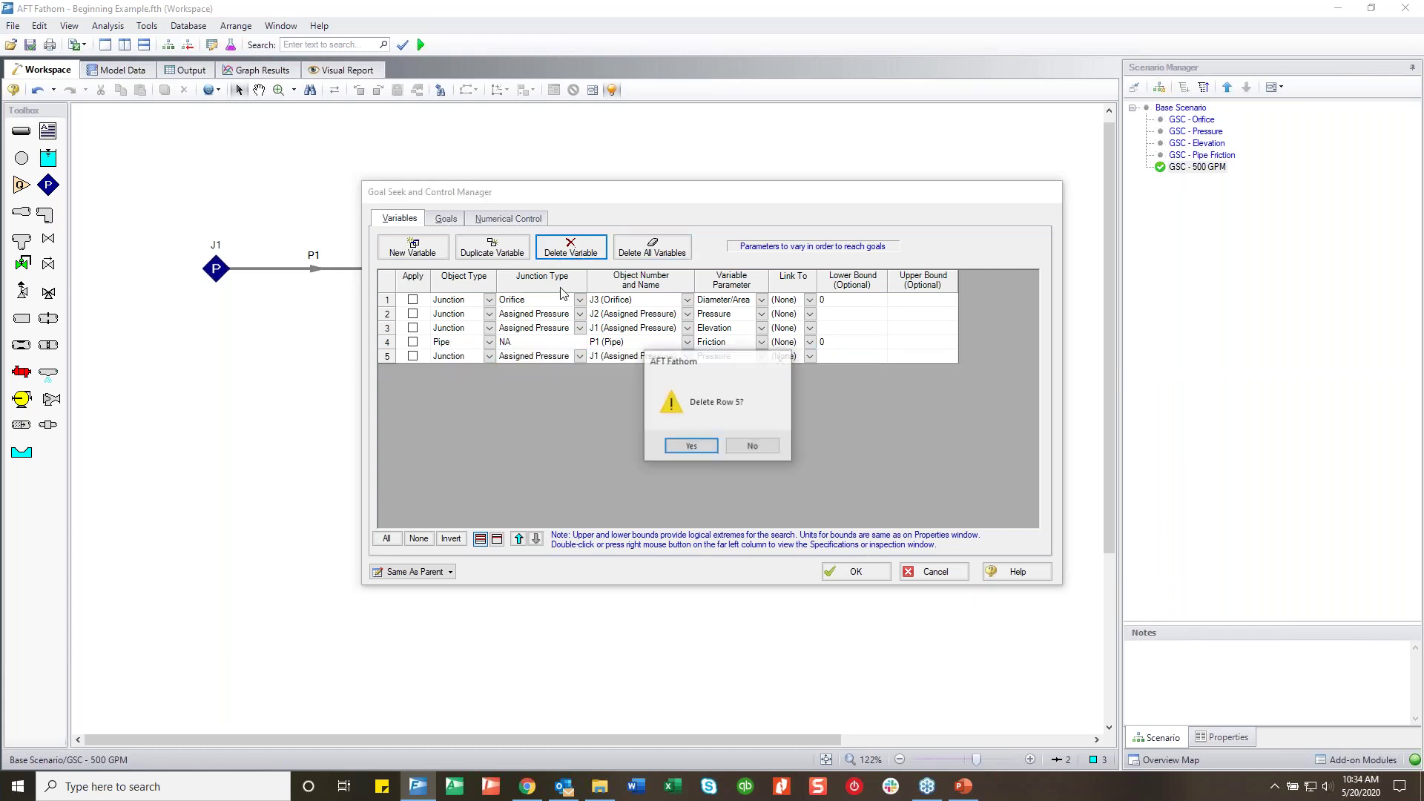
click(691, 446)
Apply the orifice J3 Diameter/Area variable and add an applied volumetric flow rate goal of 500 gal/min for pipe P1
click(413, 300)
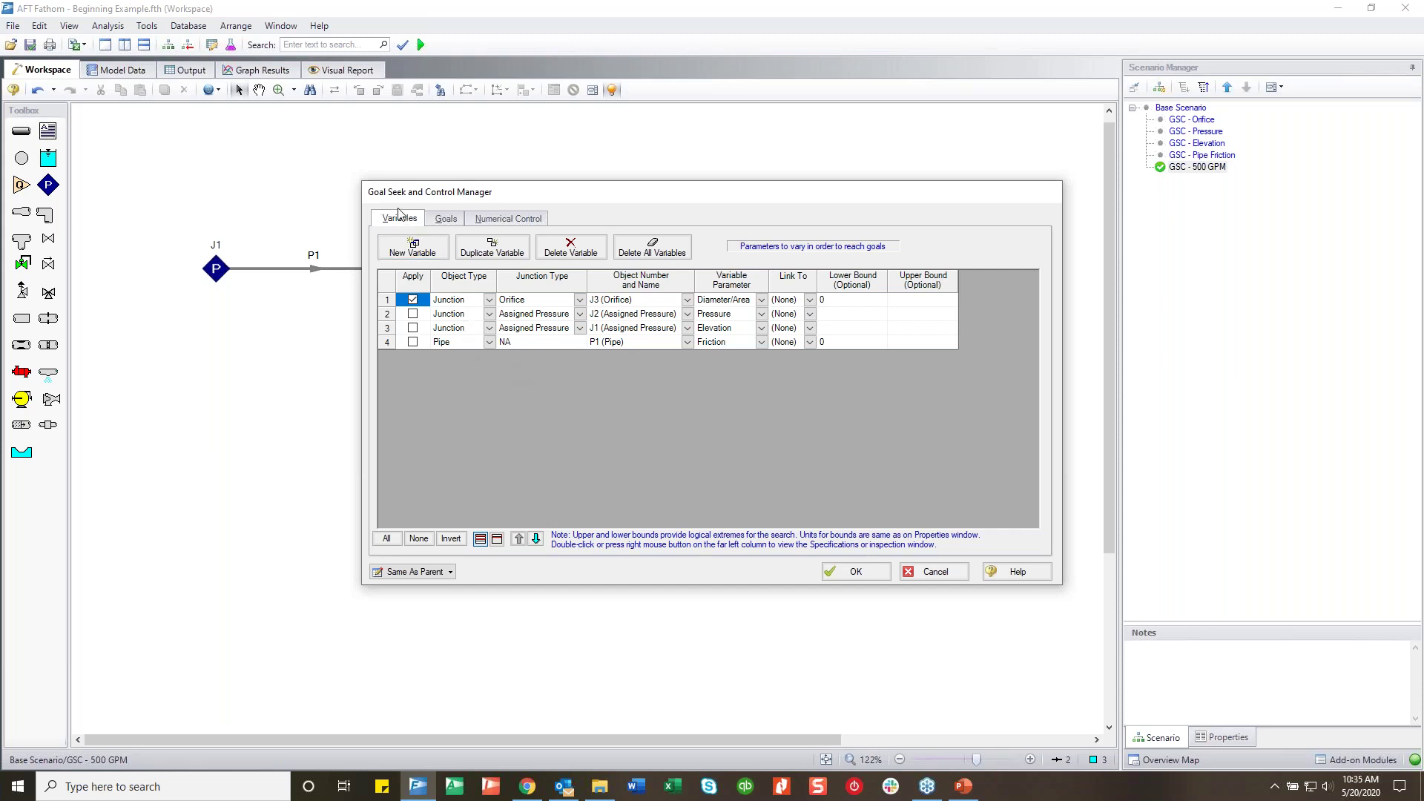
click(447, 219)
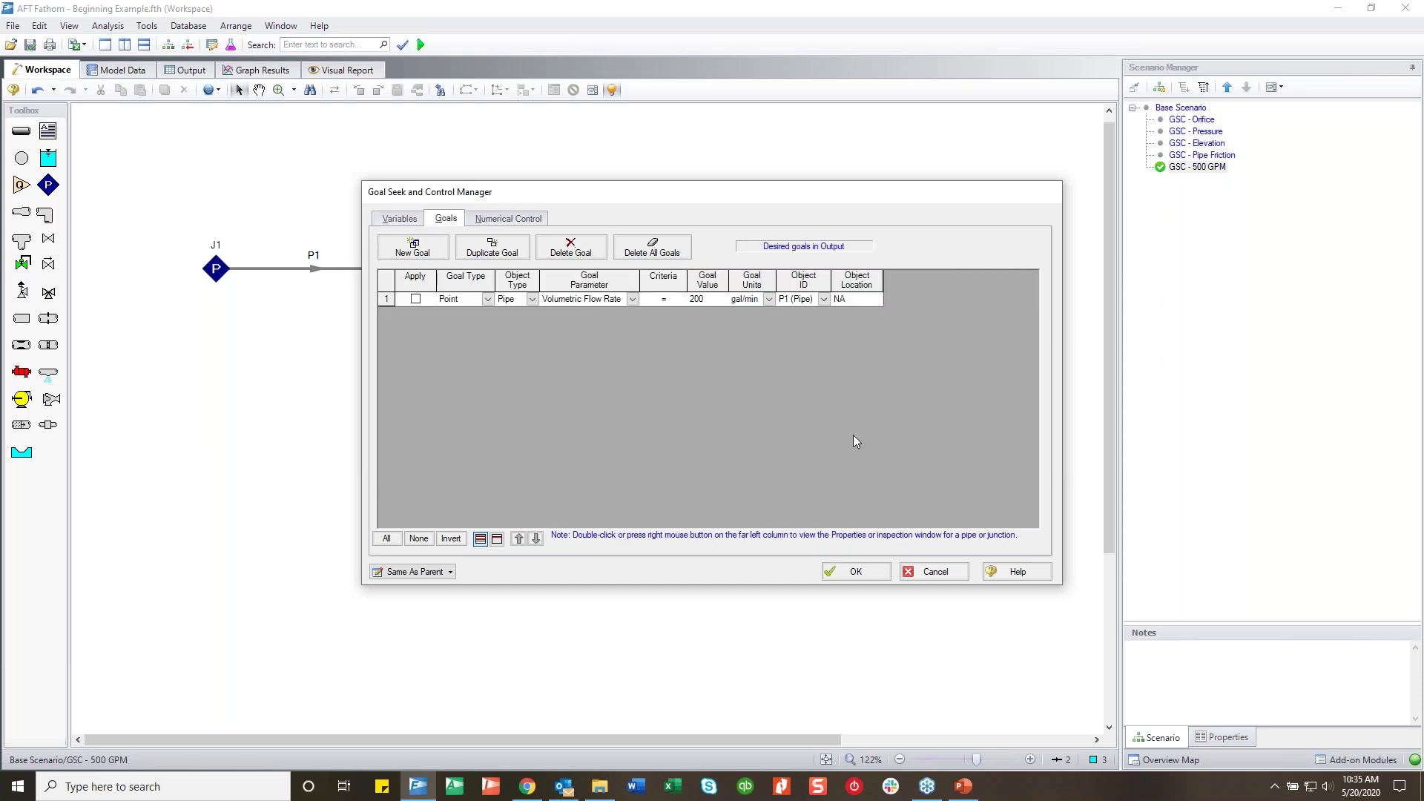
click(413, 247)
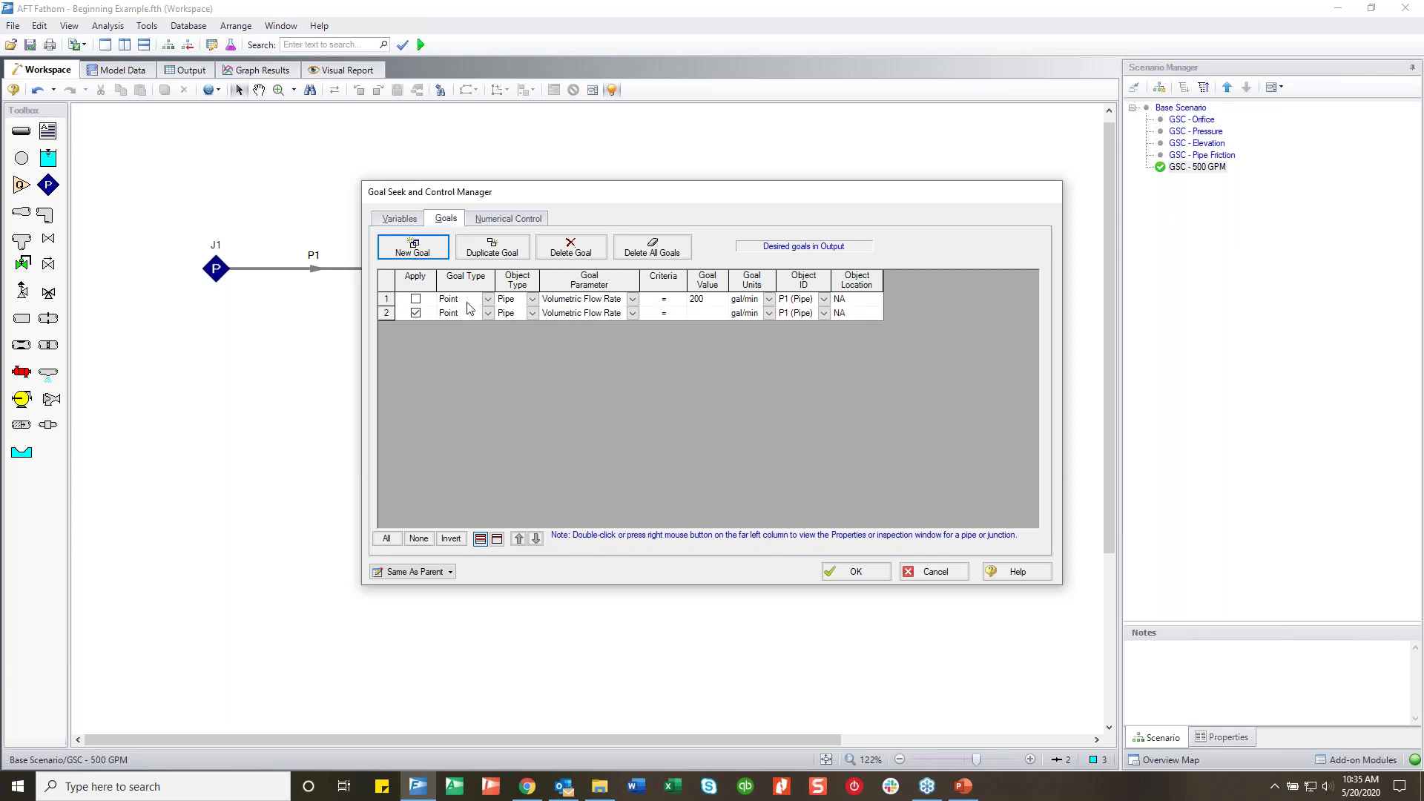
click(708, 313)
text(500)
Choose Least Squares for the goals, accept the GSC - 500 GPM settings, and turn on goal seeking
click(400, 219)
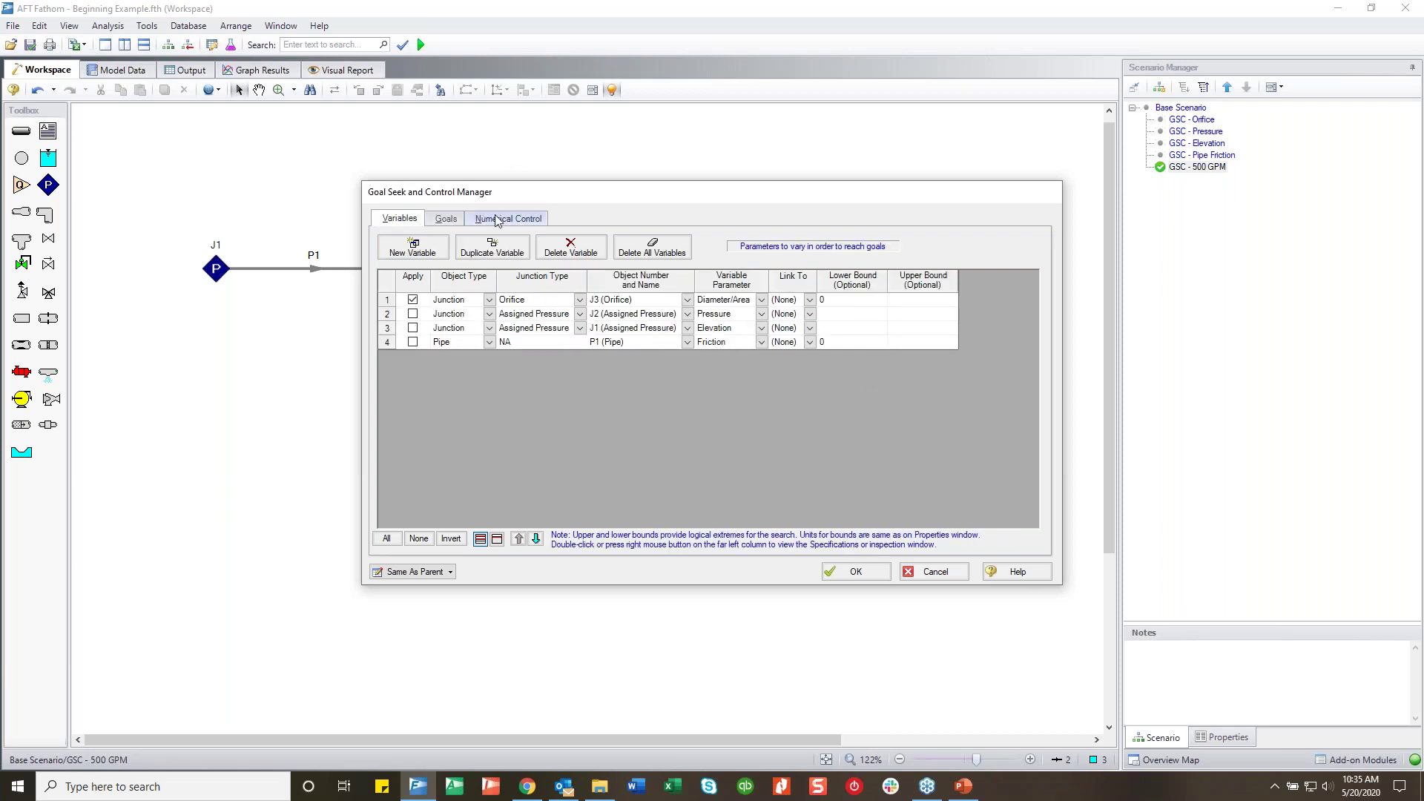
click(497, 220)
click(504, 466)
click(480, 489)
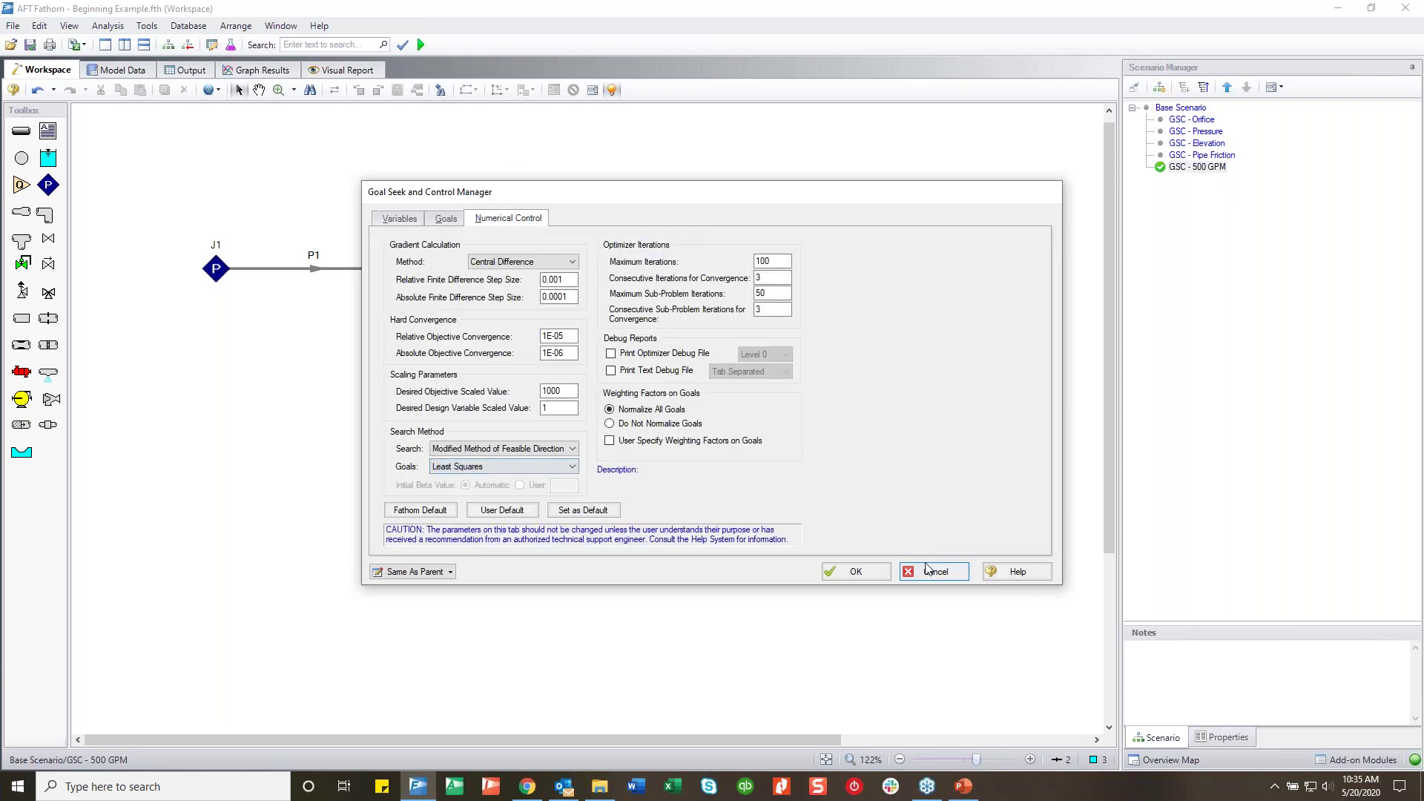
click(853, 572)
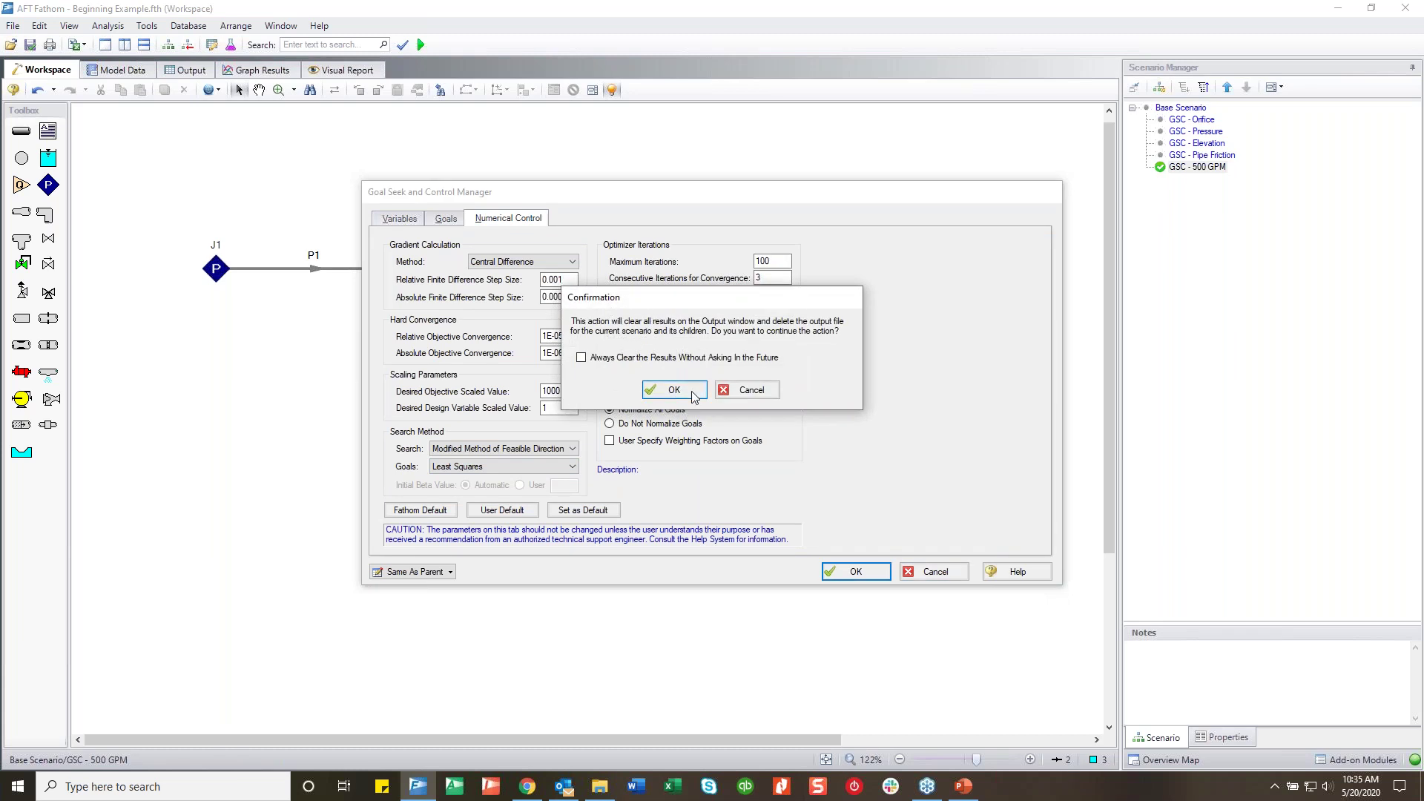
click(694, 394)
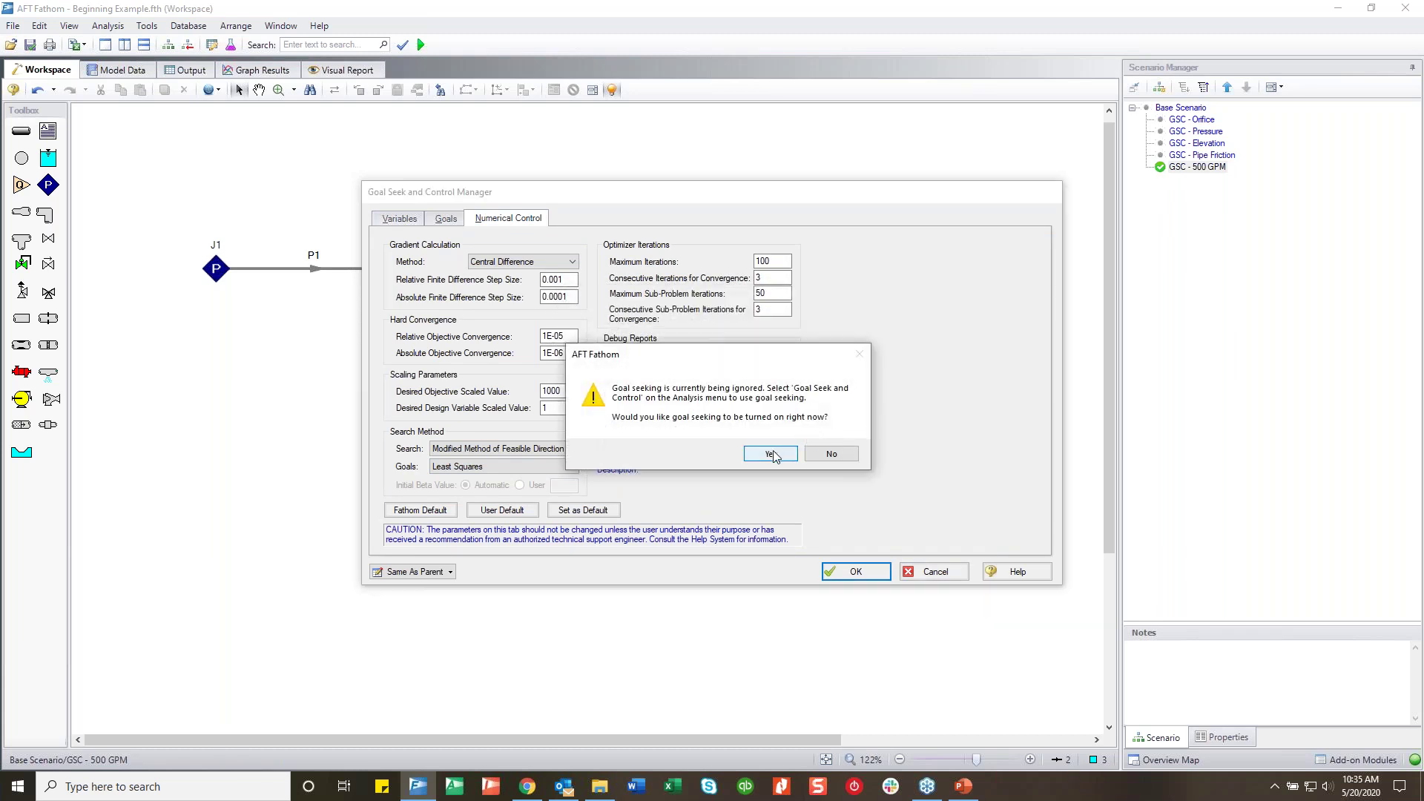
click(772, 455)
click(771, 454)
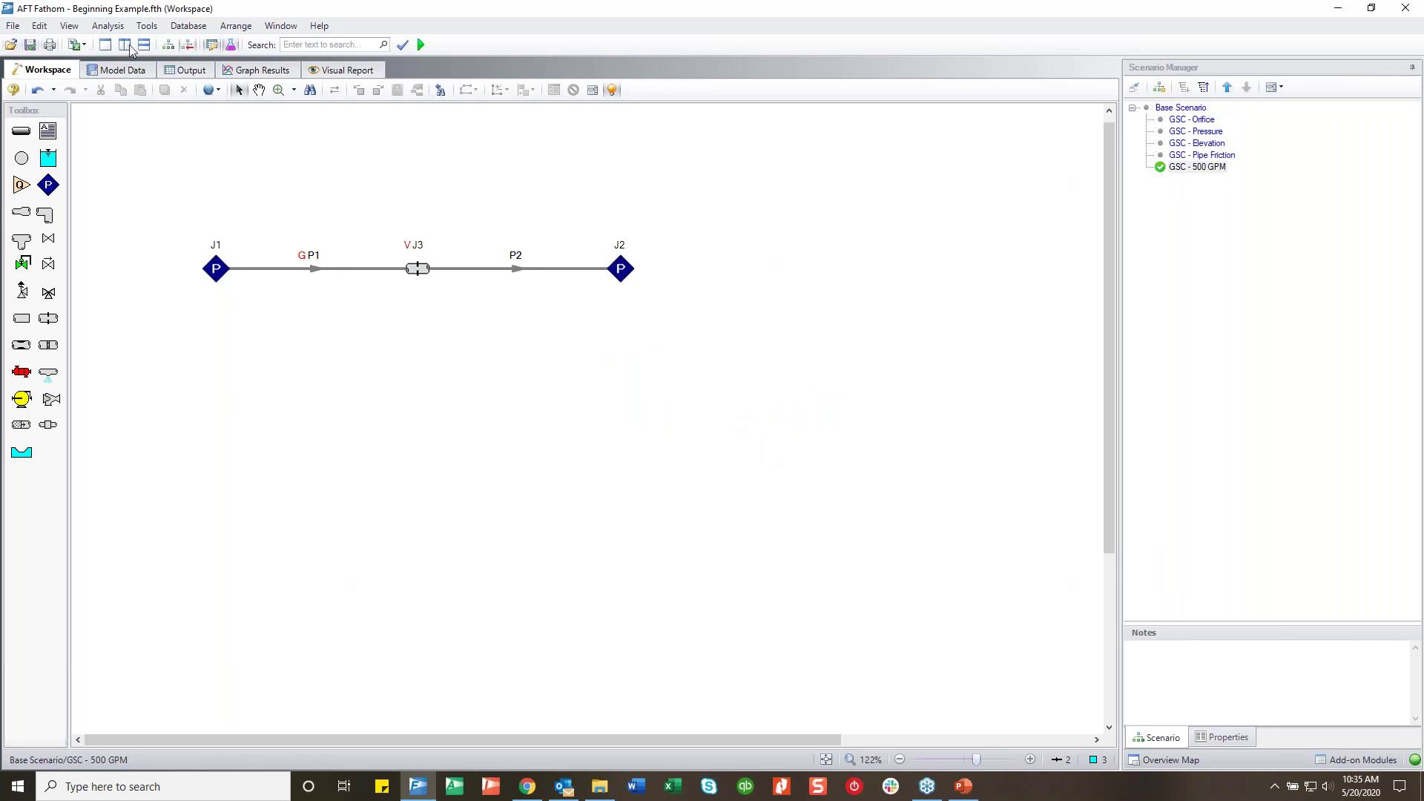
Run the GSC - 500 GPM scenario with goal seeking and review the orifice diameter variable in its output
click(104, 29)
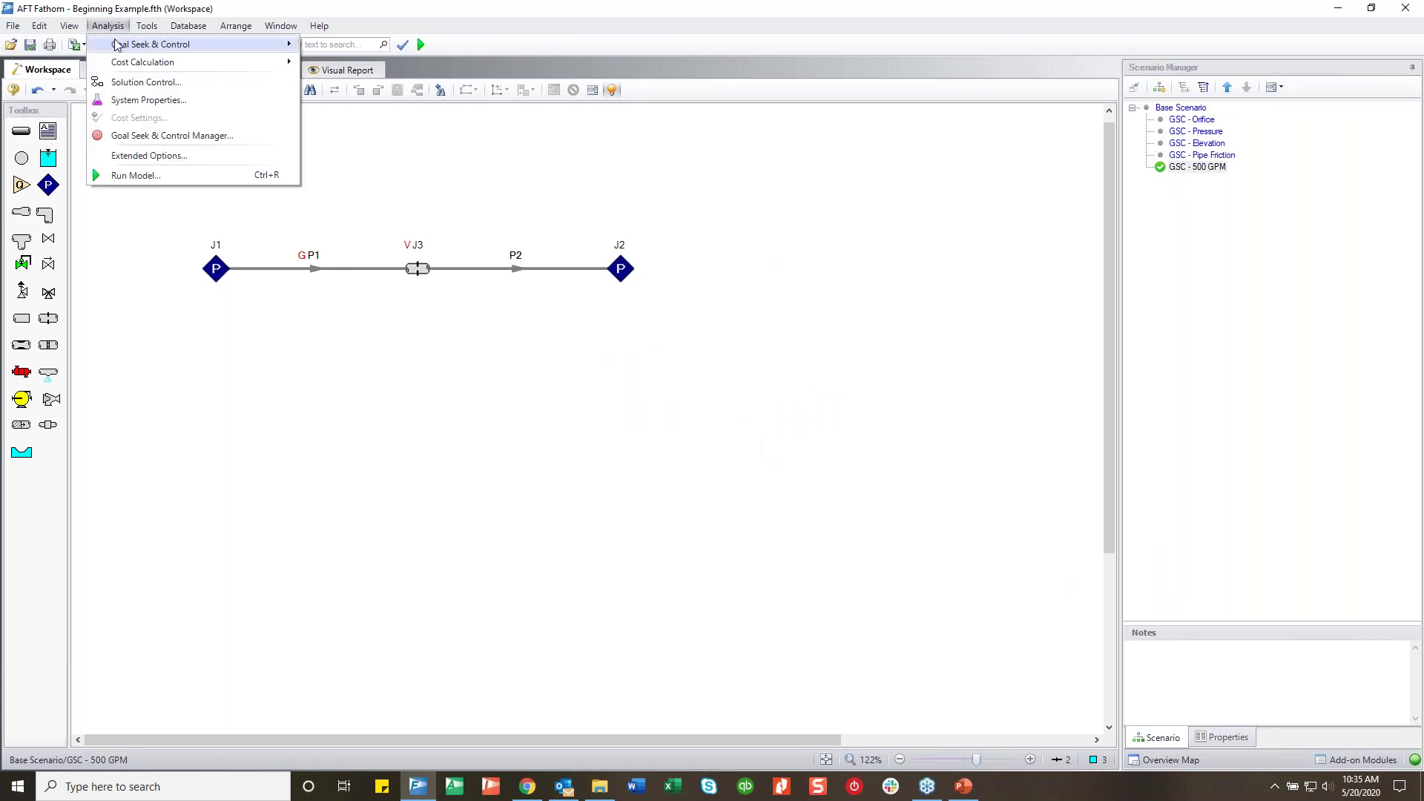
click(984, 353)
key(ctrl+r)
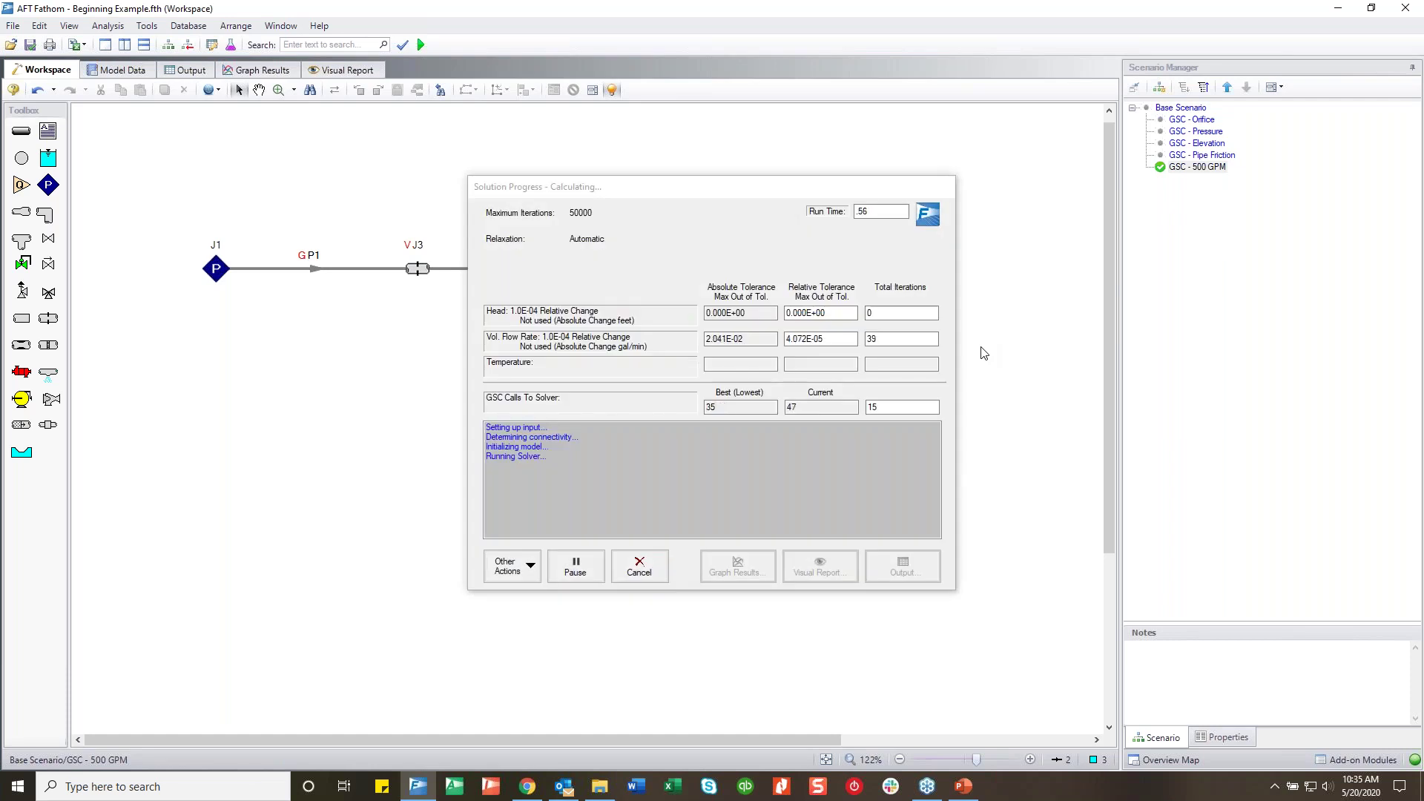
click(903, 566)
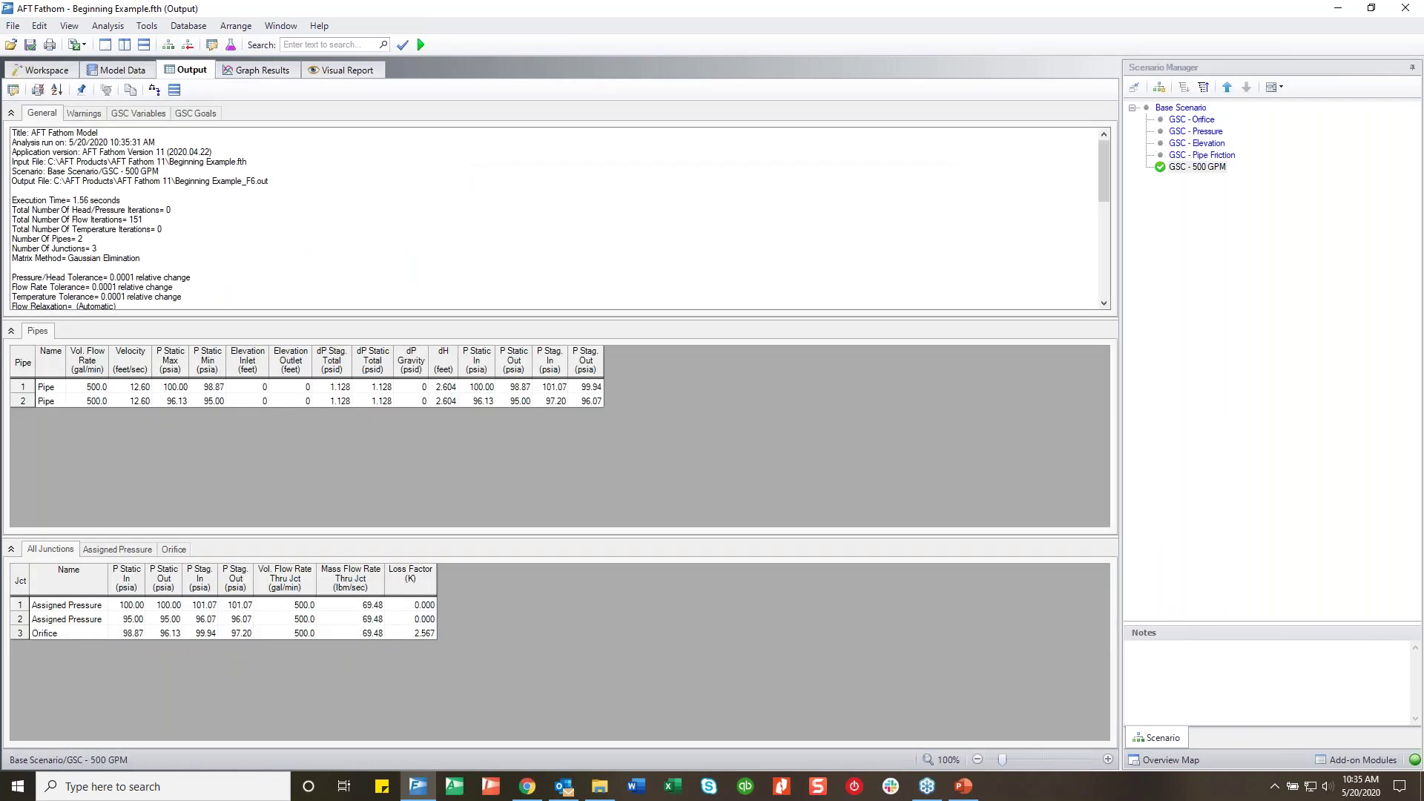
click(168, 114)
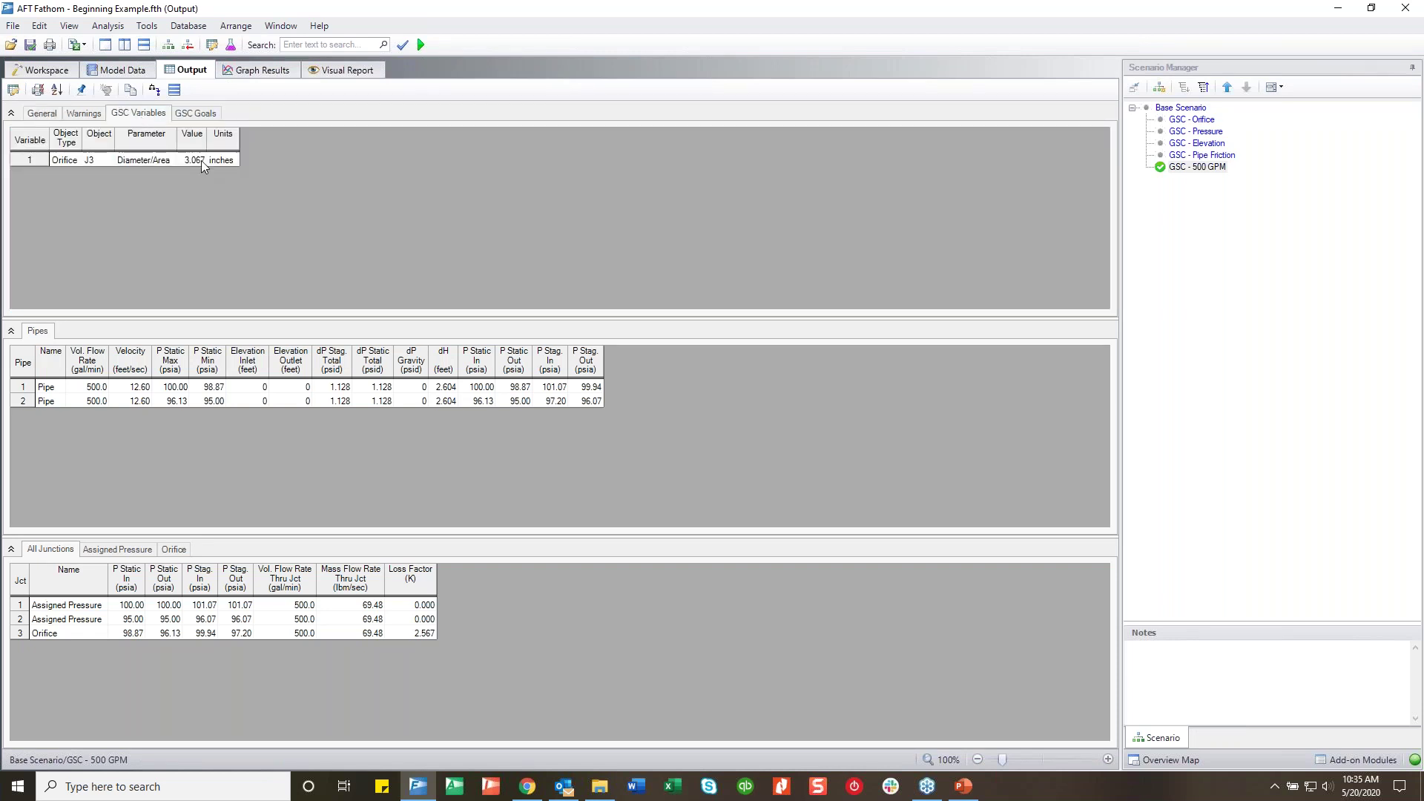
click(43, 115)
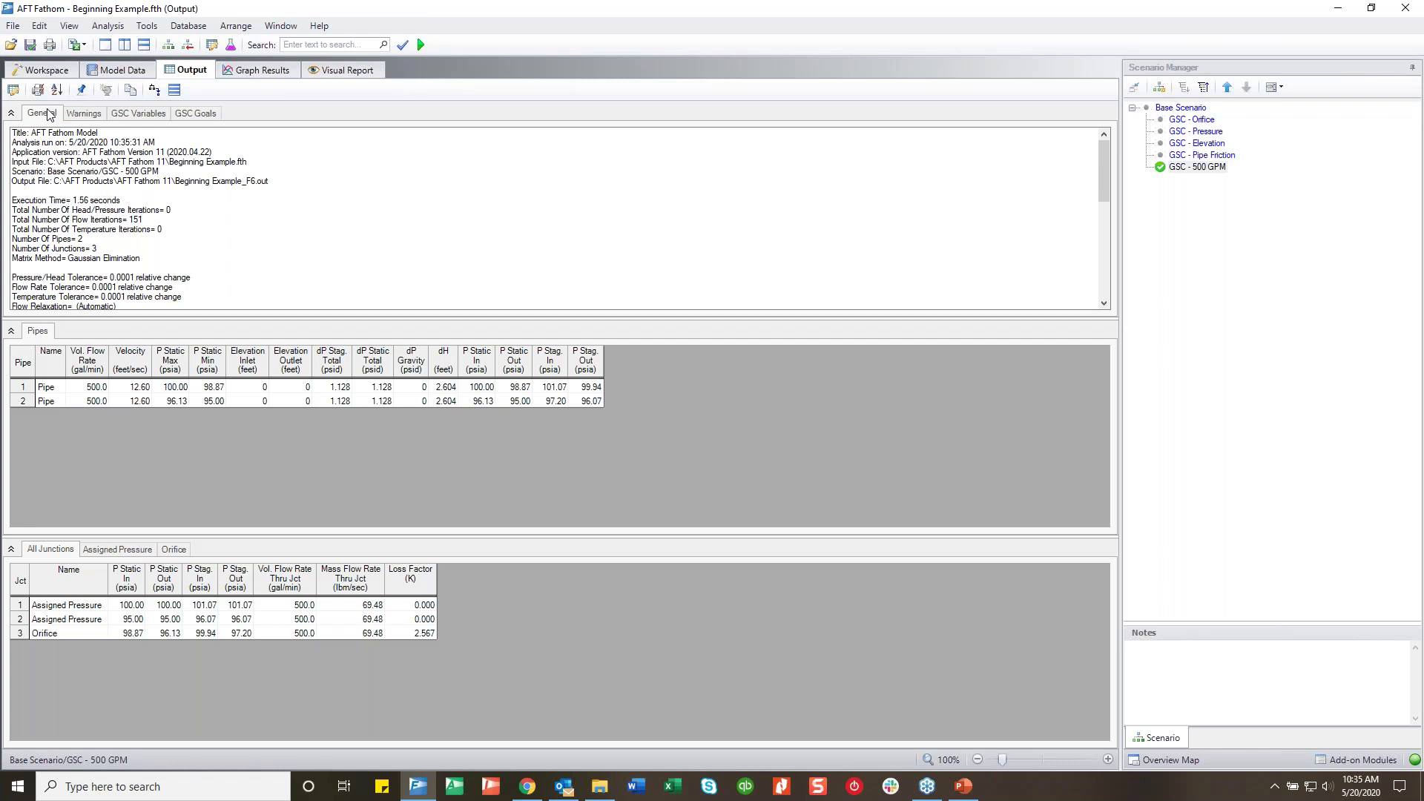
click(40, 72)
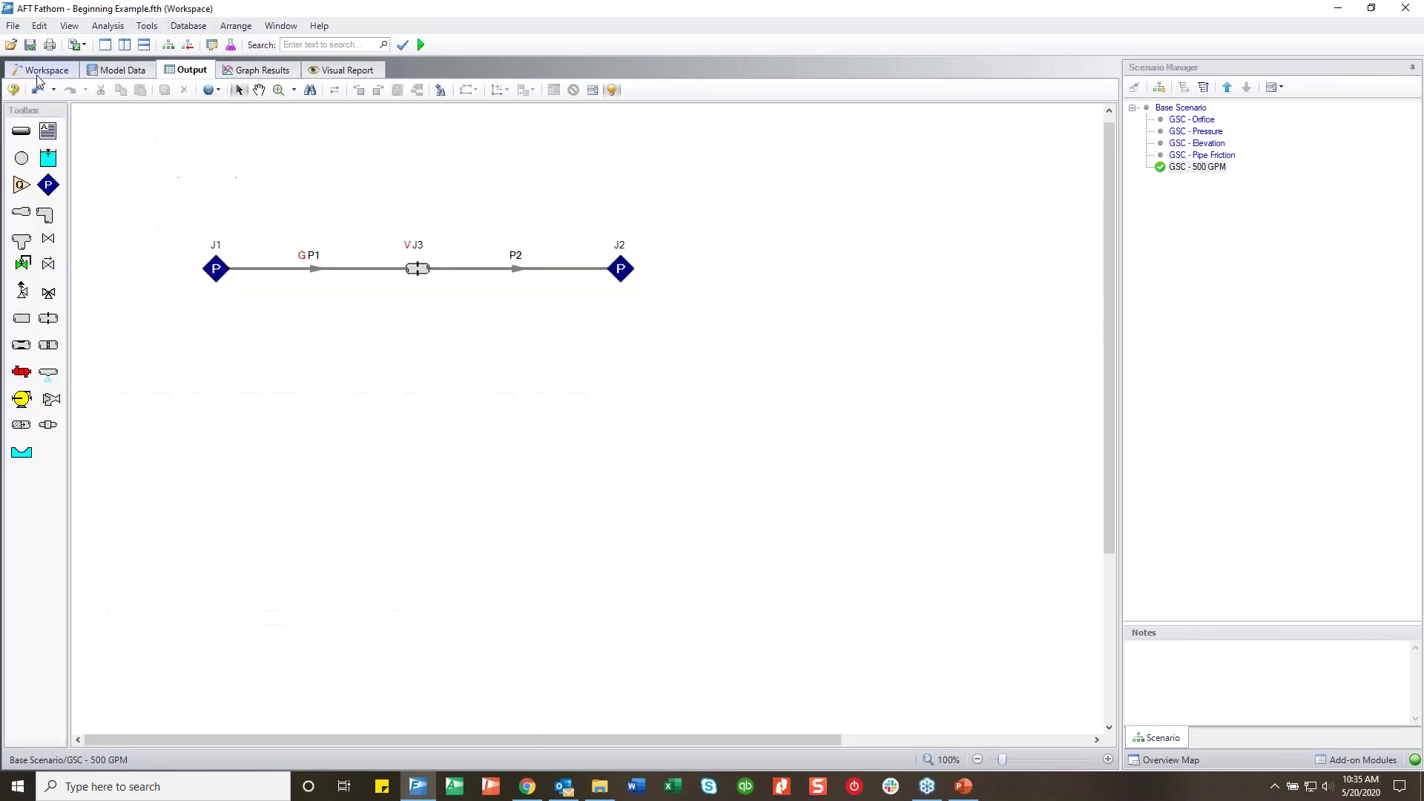
click(108, 26)
click(147, 139)
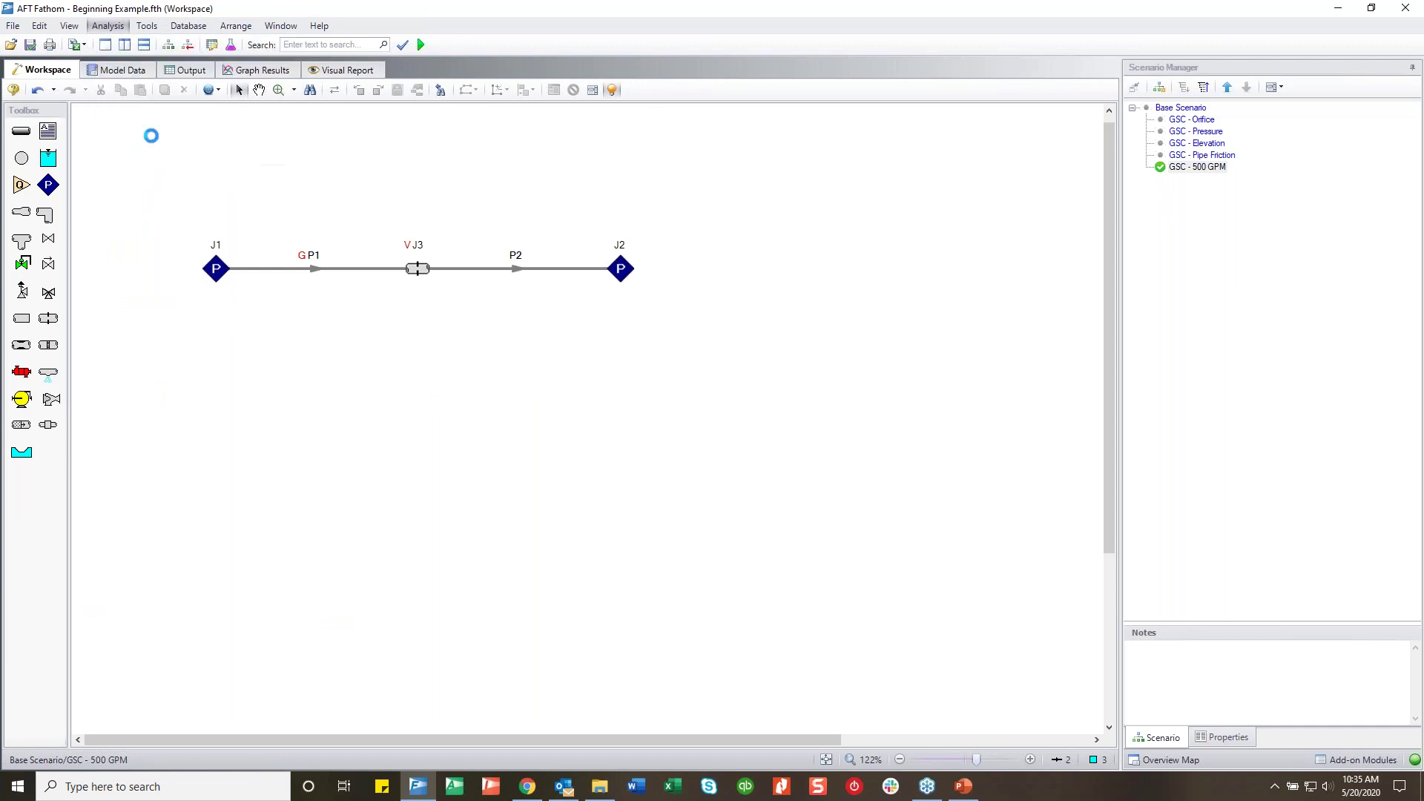
click(446, 219)
click(711, 315)
text(800)
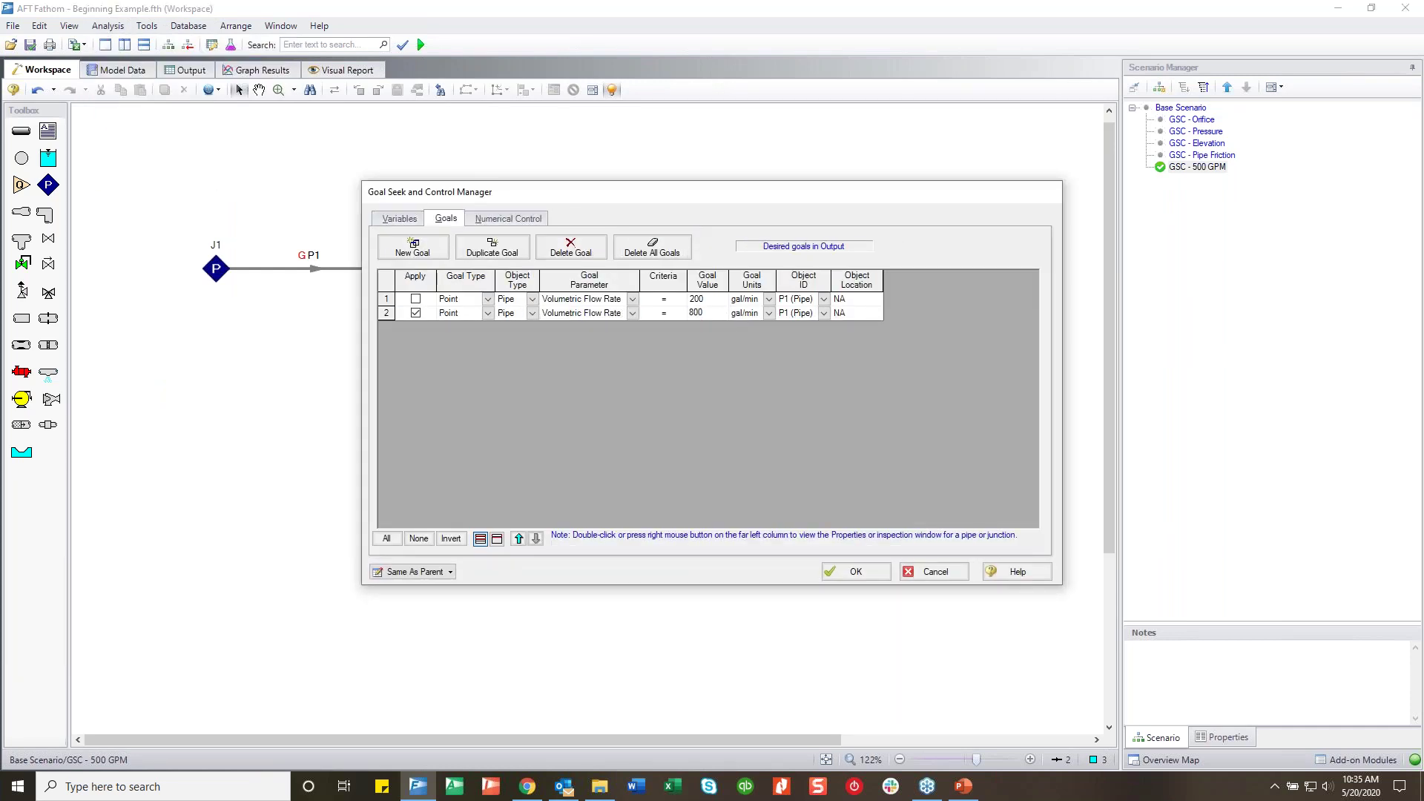
click(931, 570)
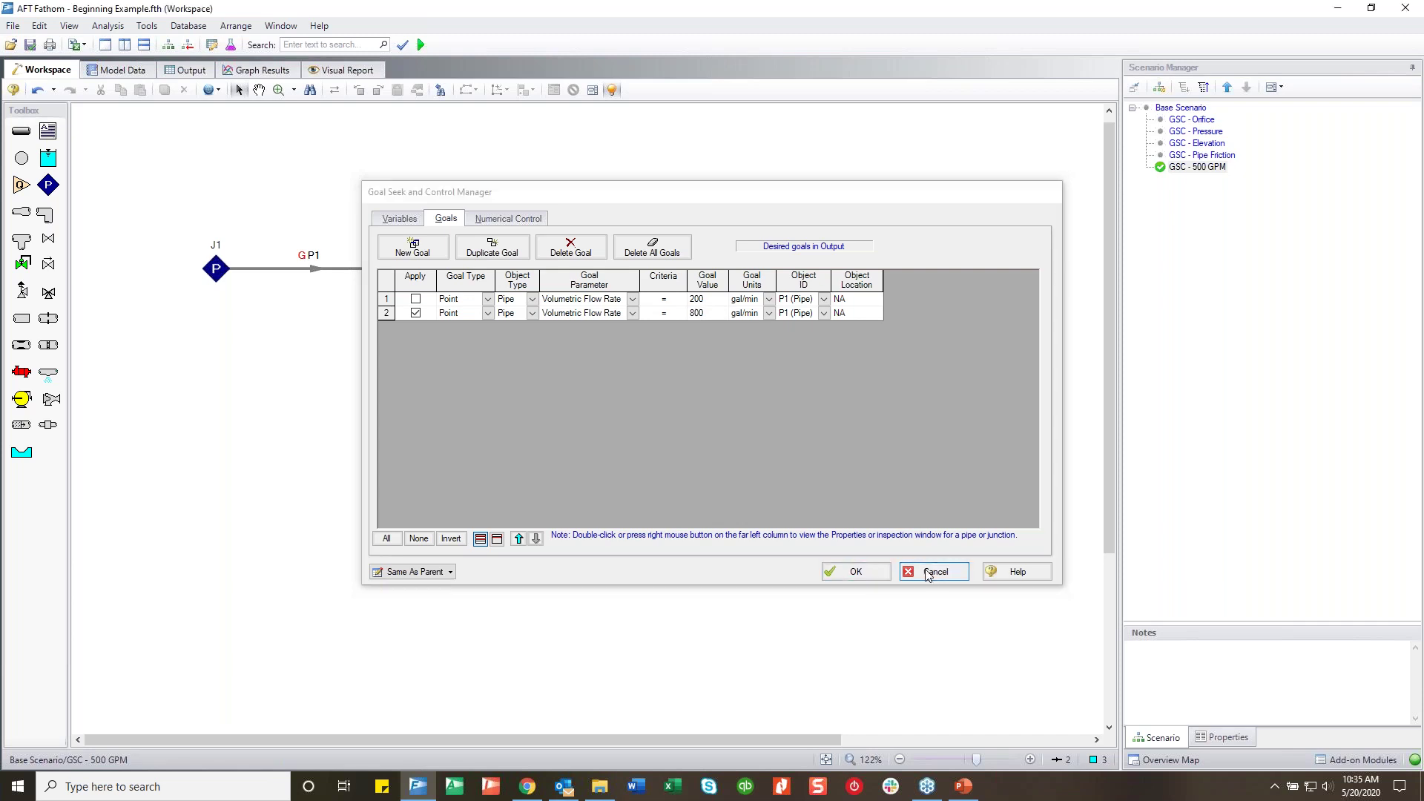
Create a child scenario of GSC - 500 GPM named GSC - 800 GPM
right_click(1202, 173)
click(1256, 199)
text(GSC - 400 GPM)
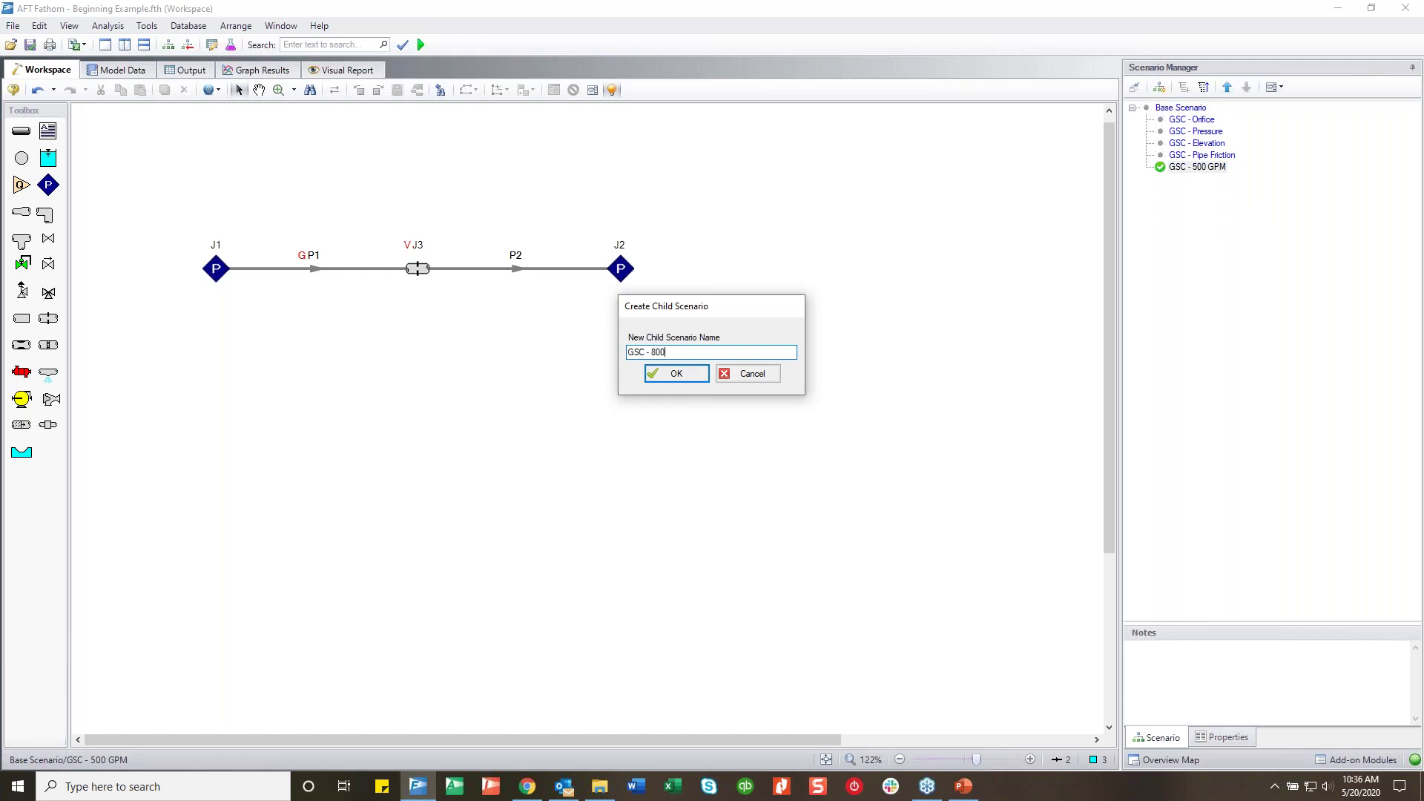
key(Return)
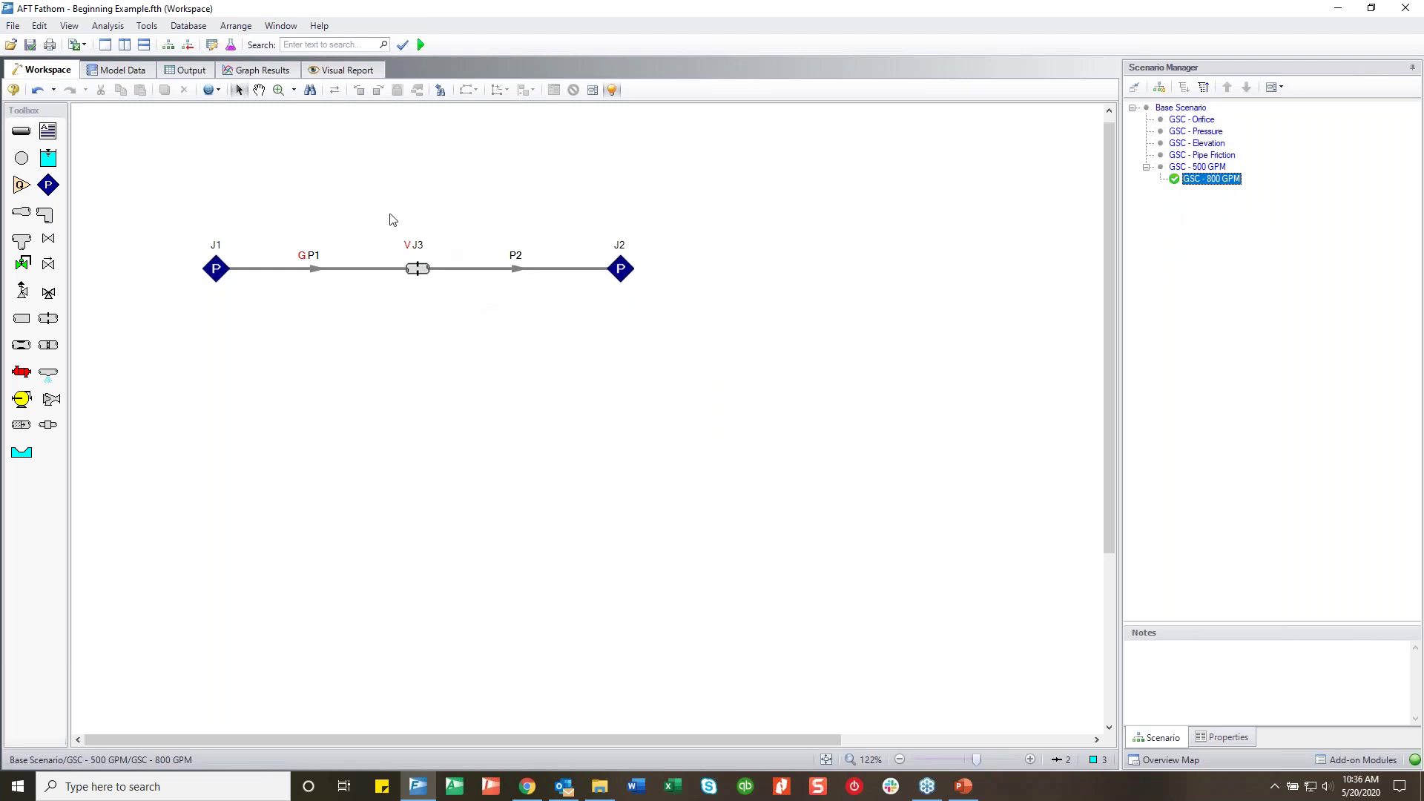
Set the applied flow rate goal for pipe P1 to 800 gal/min and accept the goal seek settings with Least Squares goals
click(120, 25)
click(176, 140)
click(445, 218)
click(717, 315)
text(800)
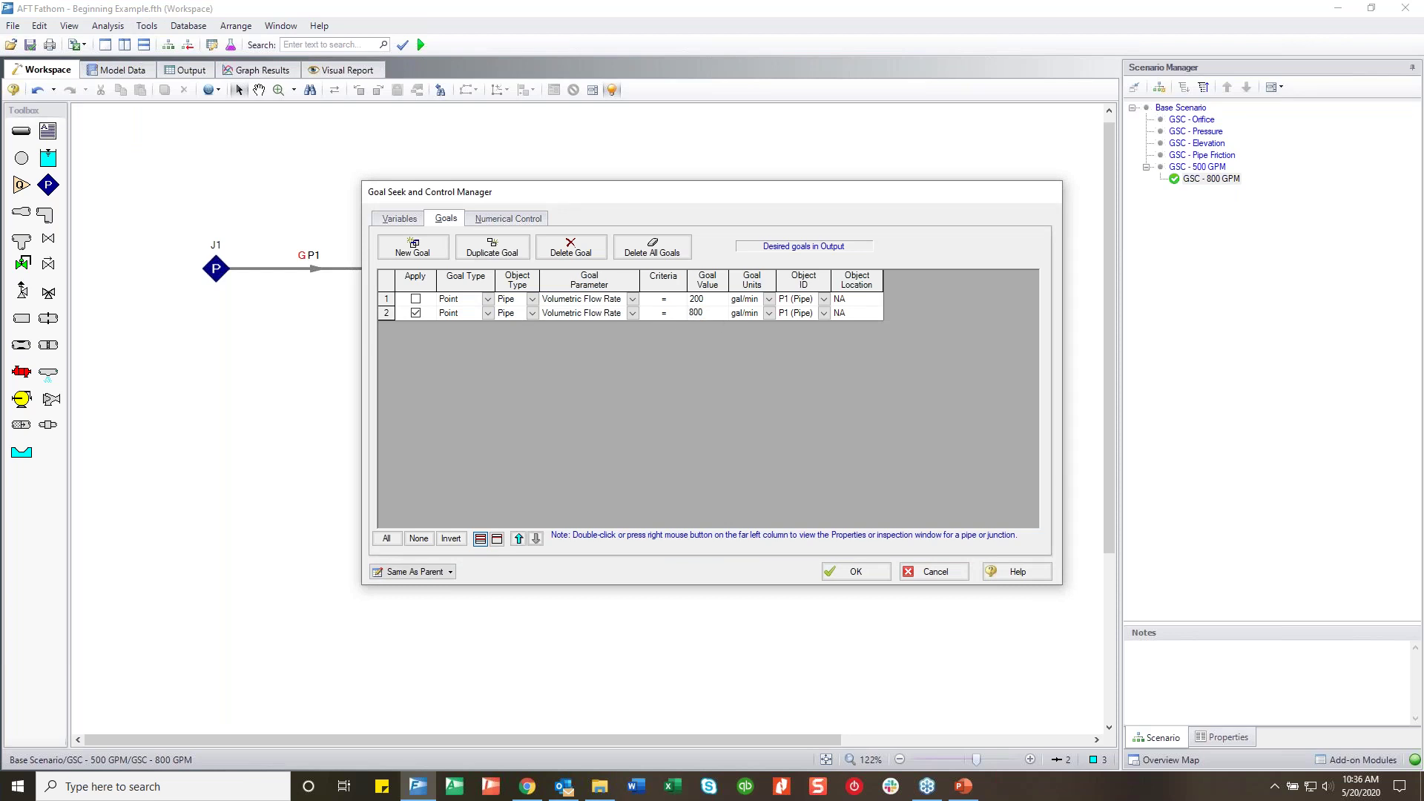
click(508, 218)
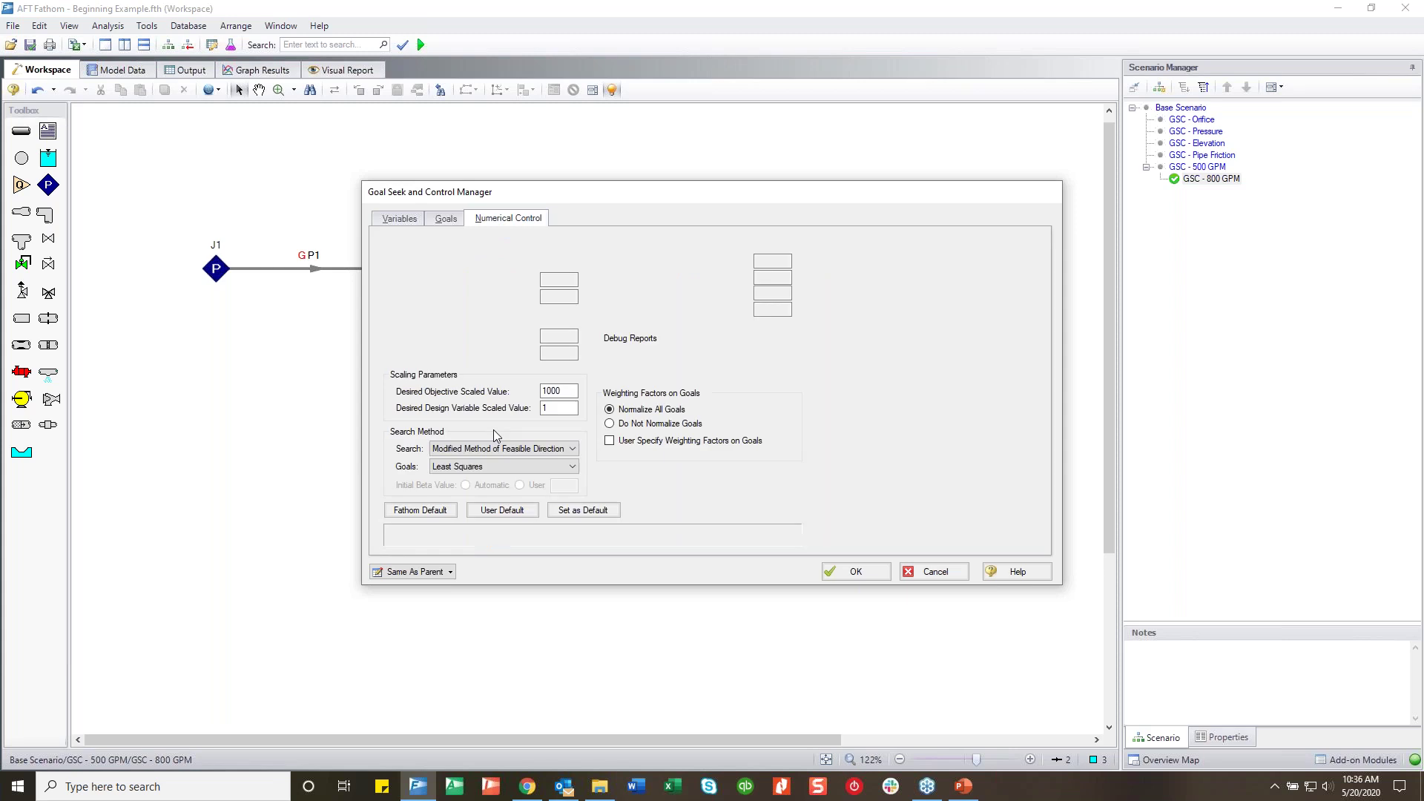
click(855, 572)
click(675, 389)
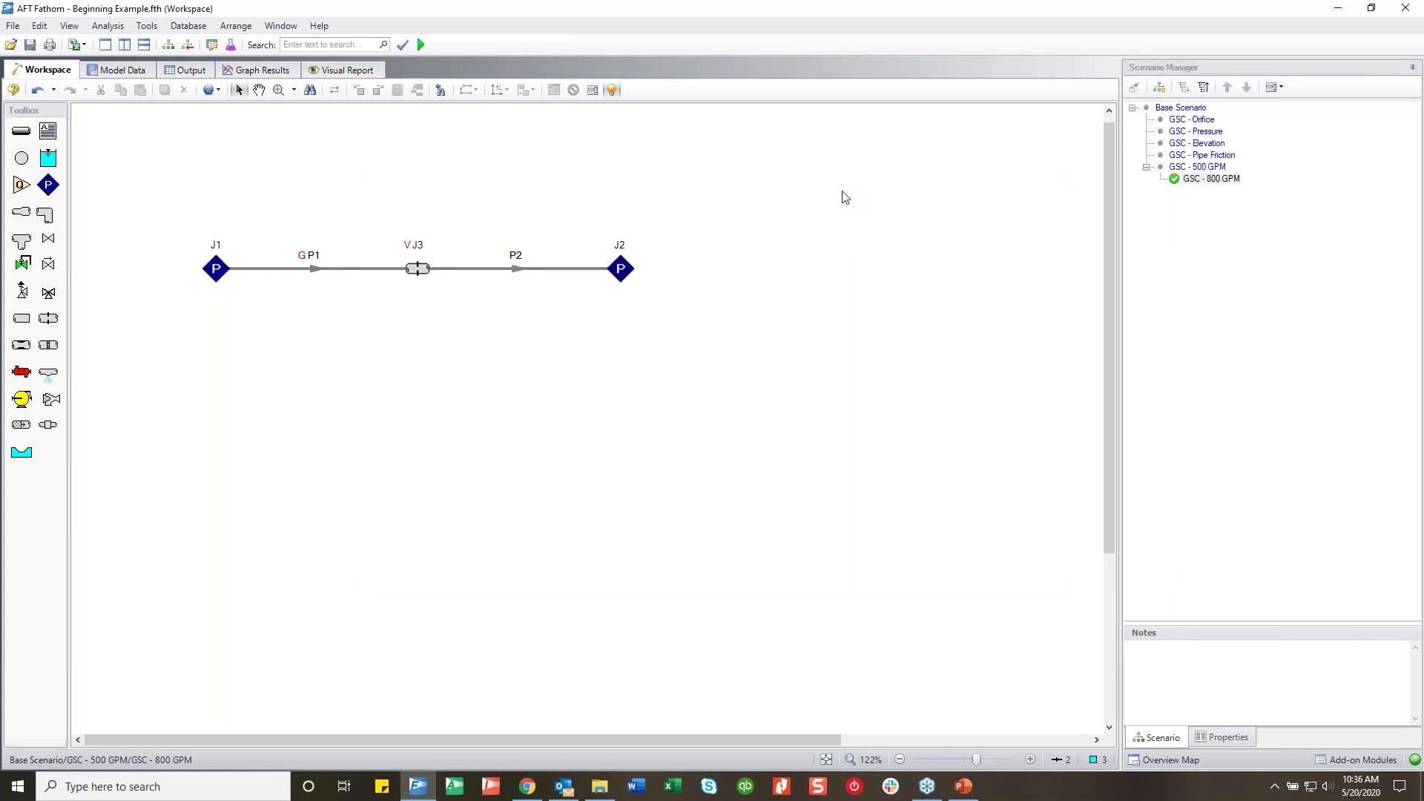
Run the GSC - 800 GPM scenario and review the warnings, goal seek variable and goal result in its output
key(ctrl+r)
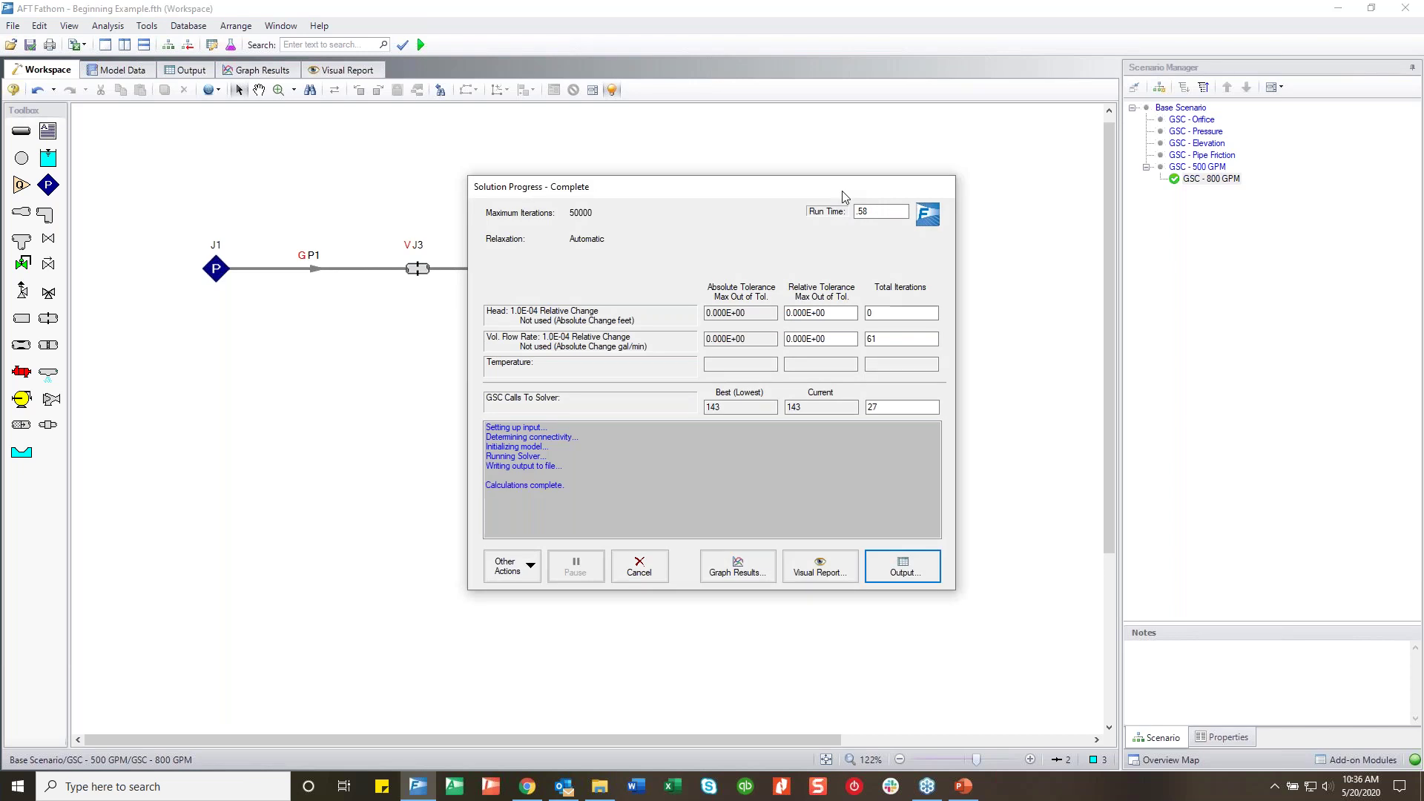
key(Return)
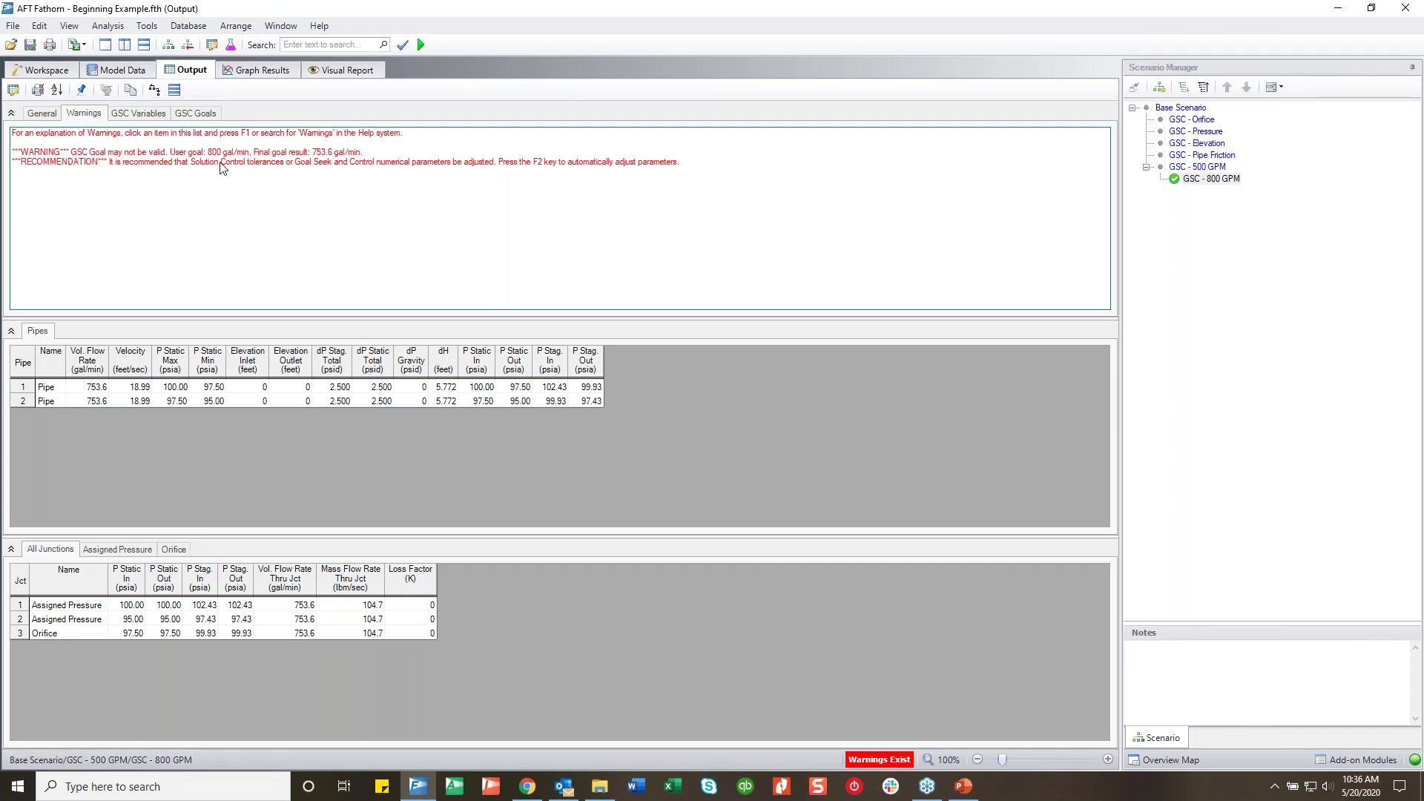
click(138, 113)
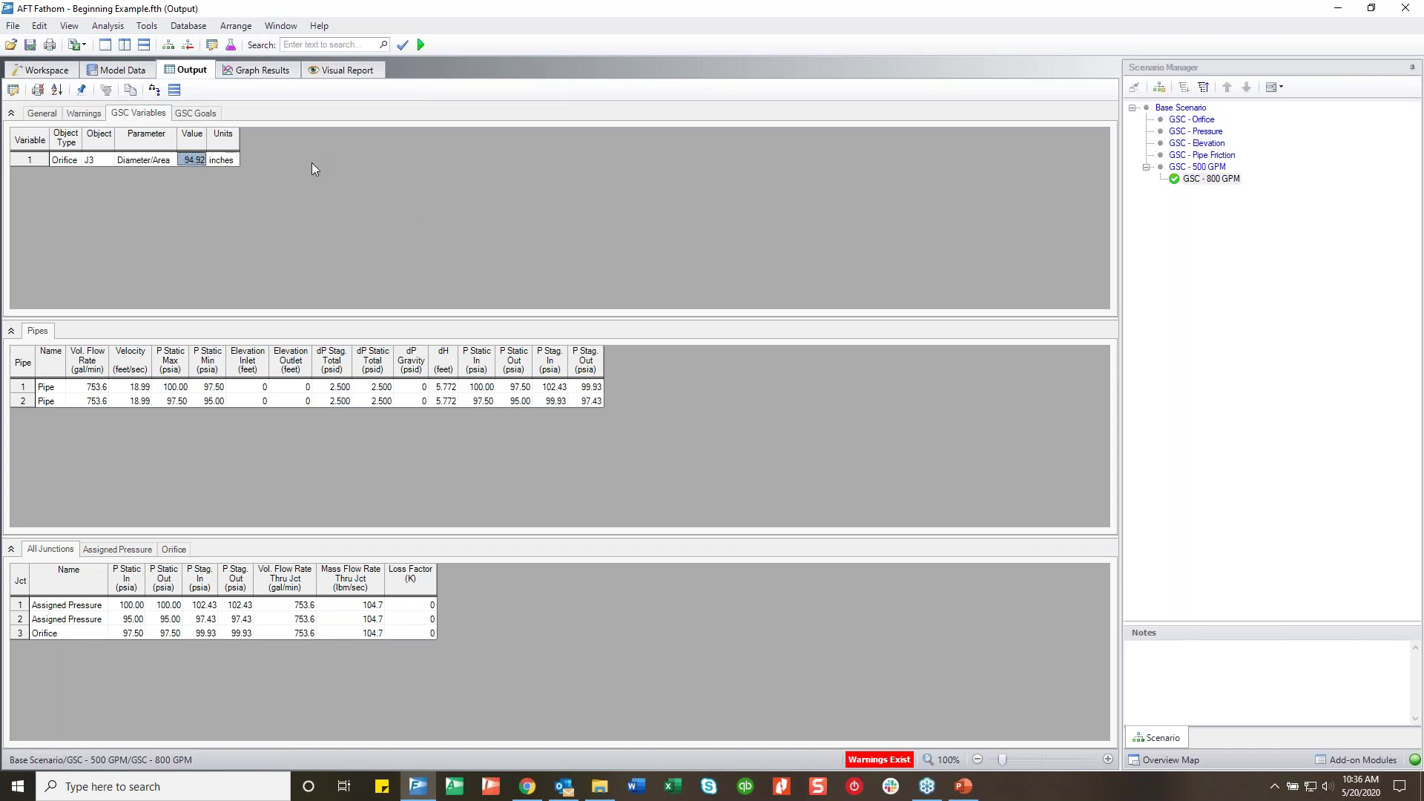
click(221, 160)
click(200, 115)
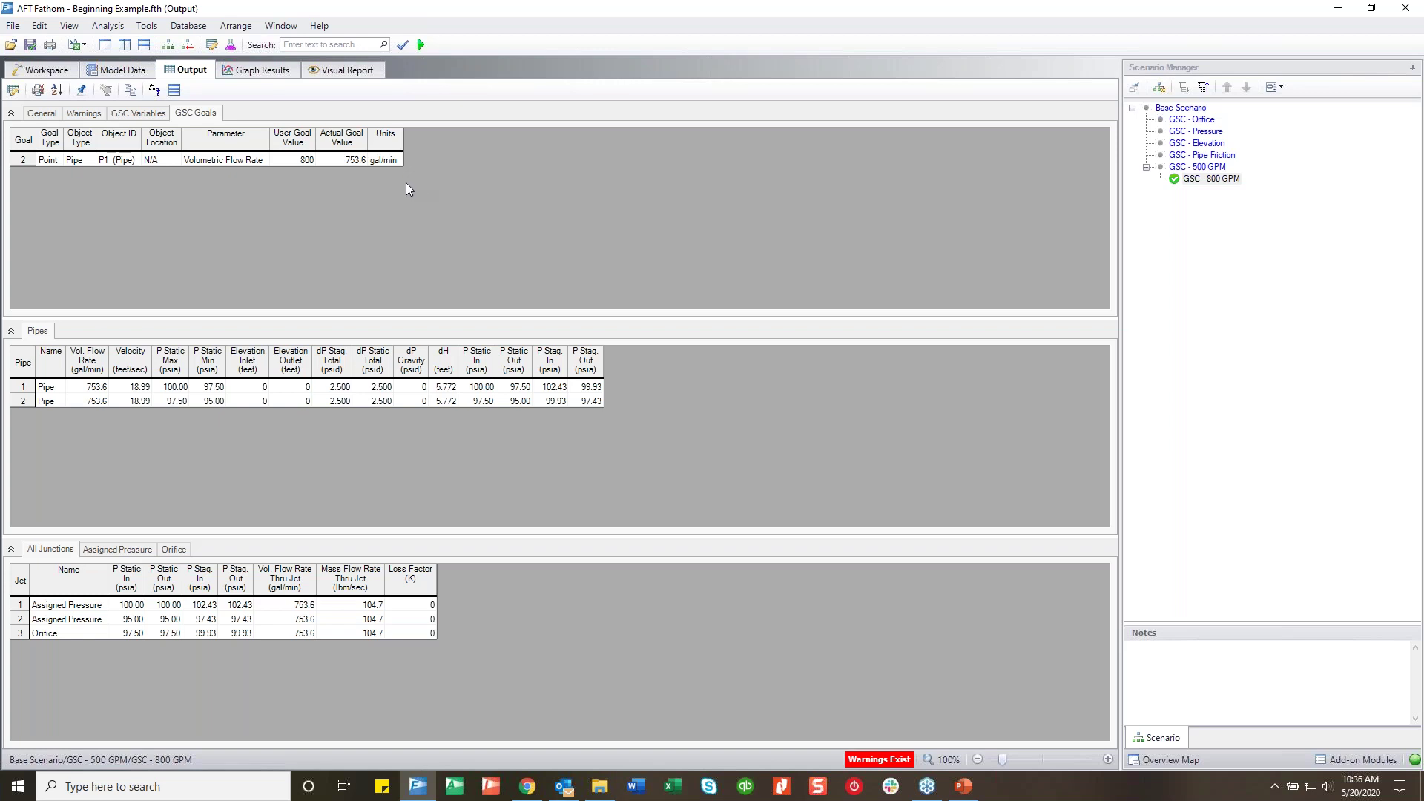
click(141, 113)
click(85, 113)
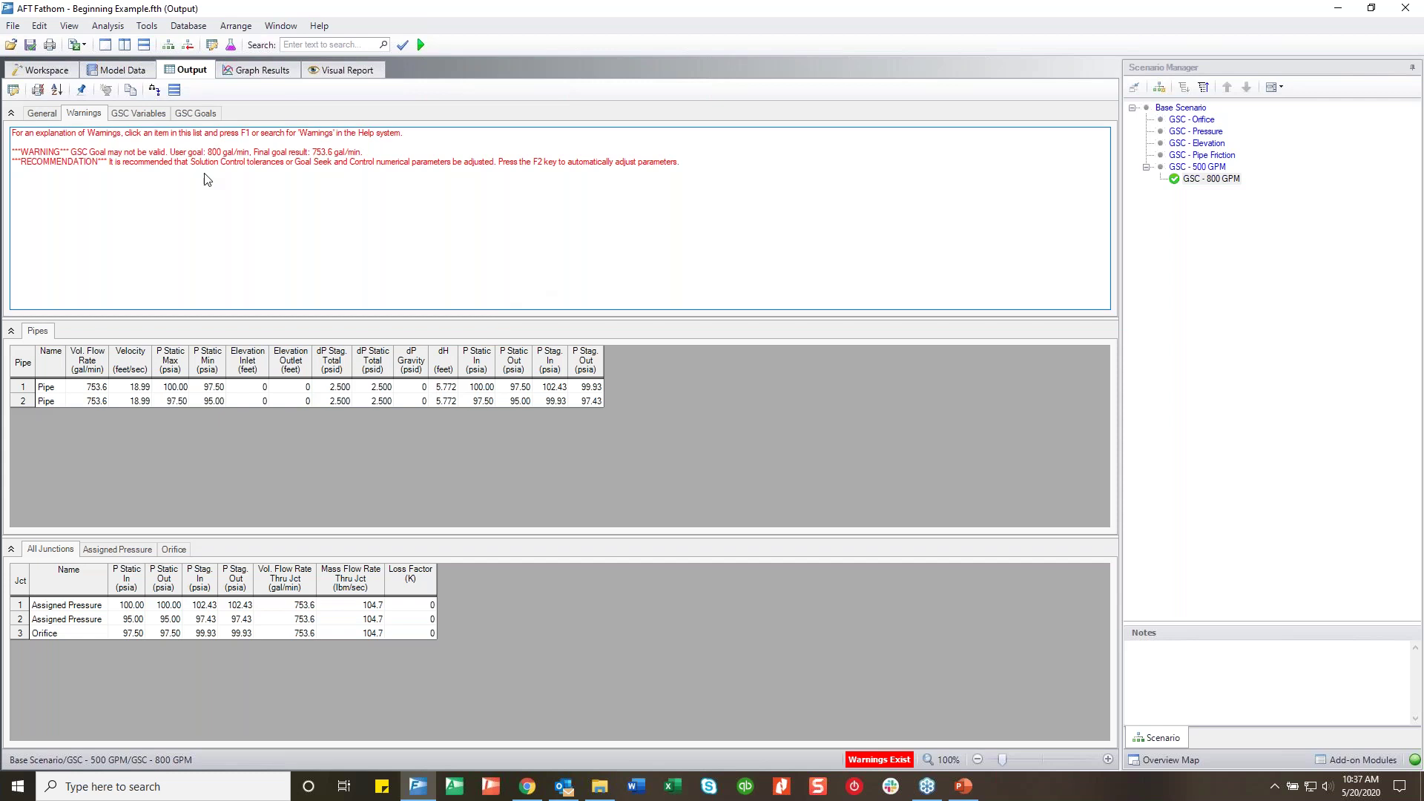
Switch to the PowerPoint presentation, start the slide show from slide 19 and advance to "Proper technique of using GSC"
click(58, 70)
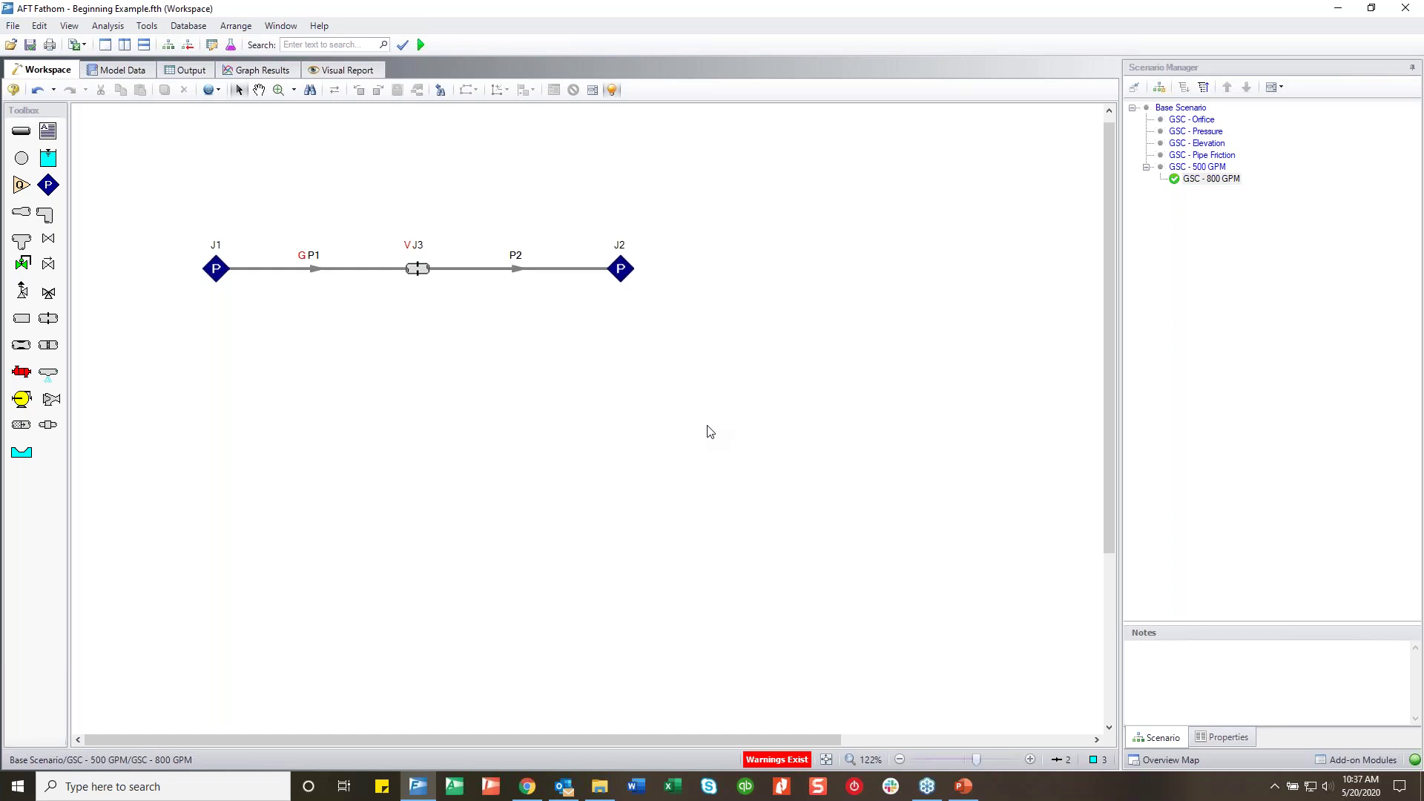
mouse_move(963, 786)
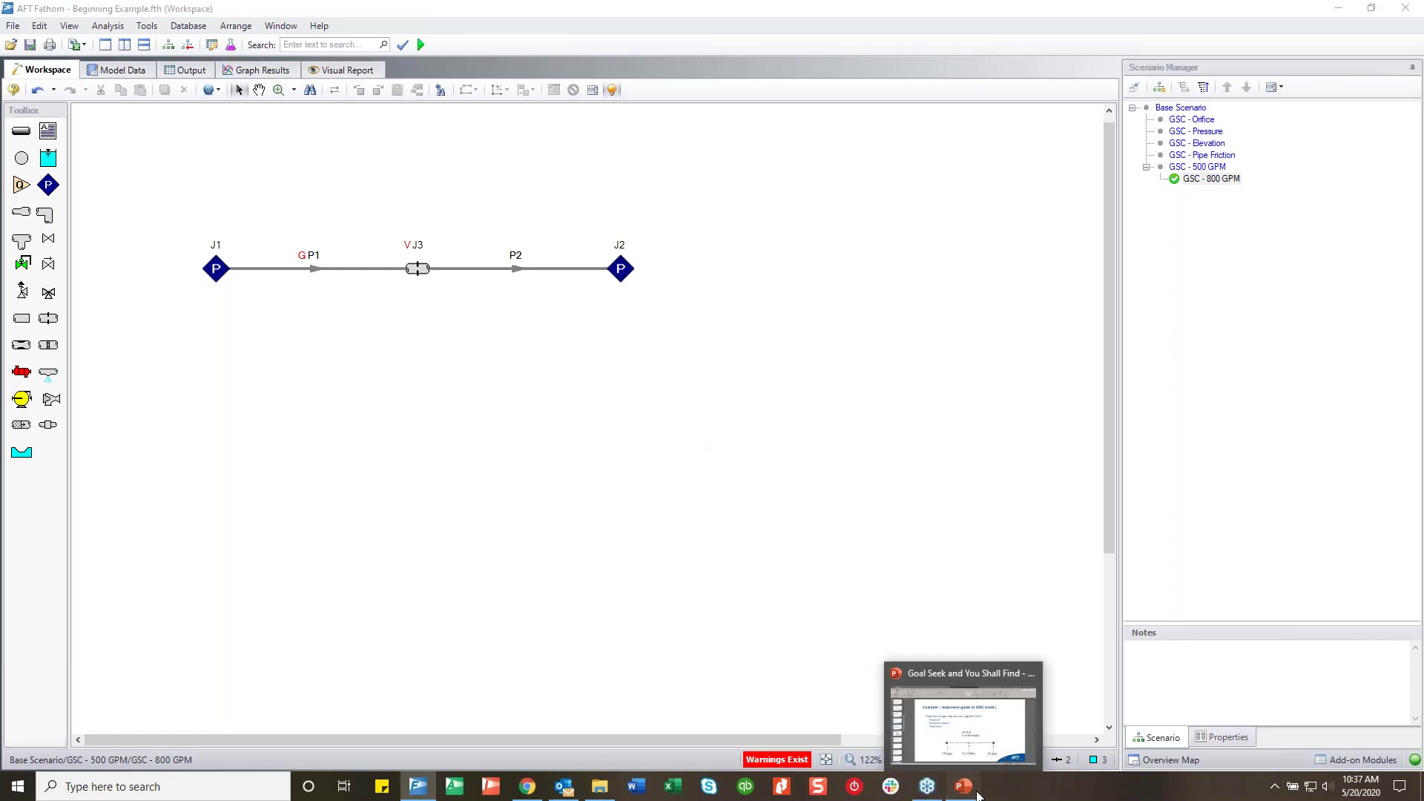
click(1009, 756)
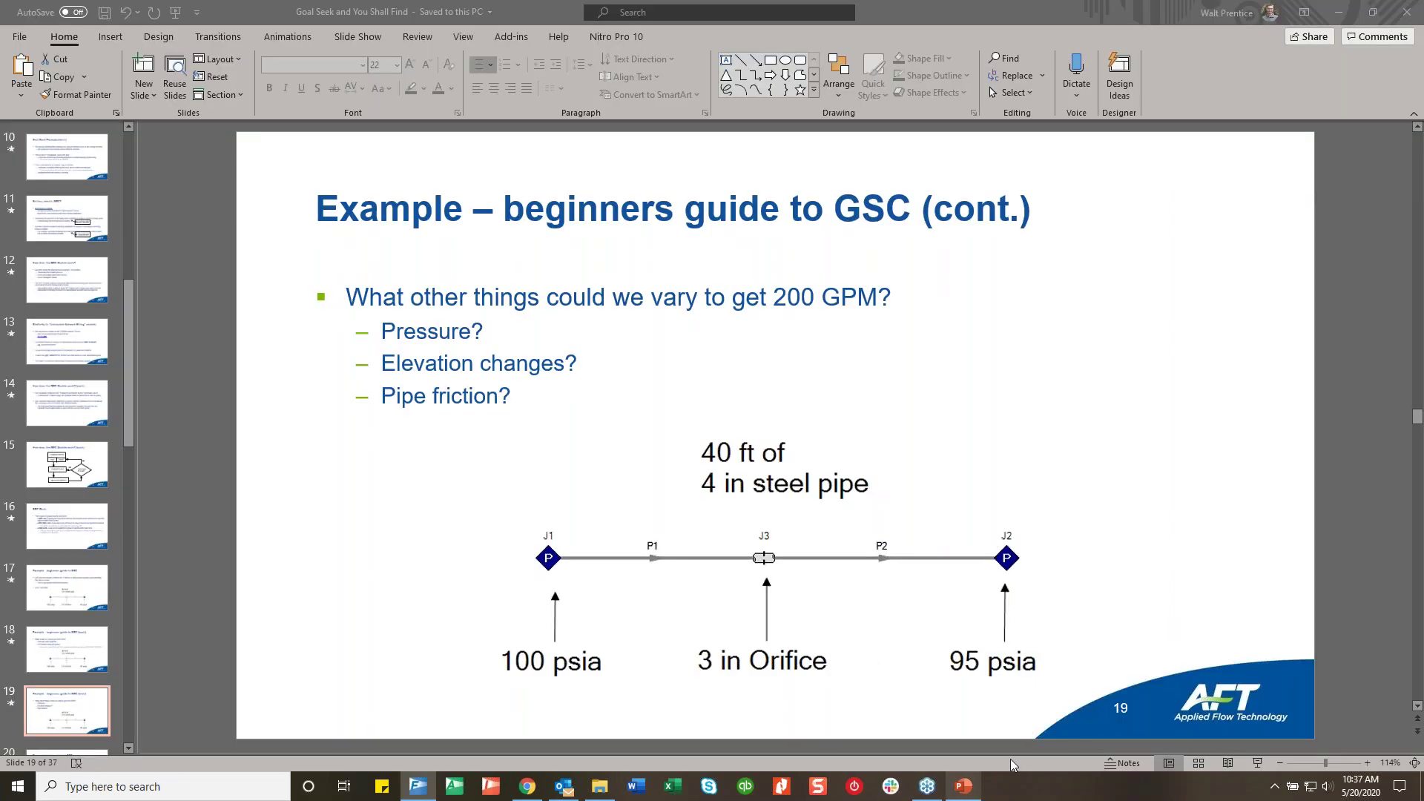
click(1260, 764)
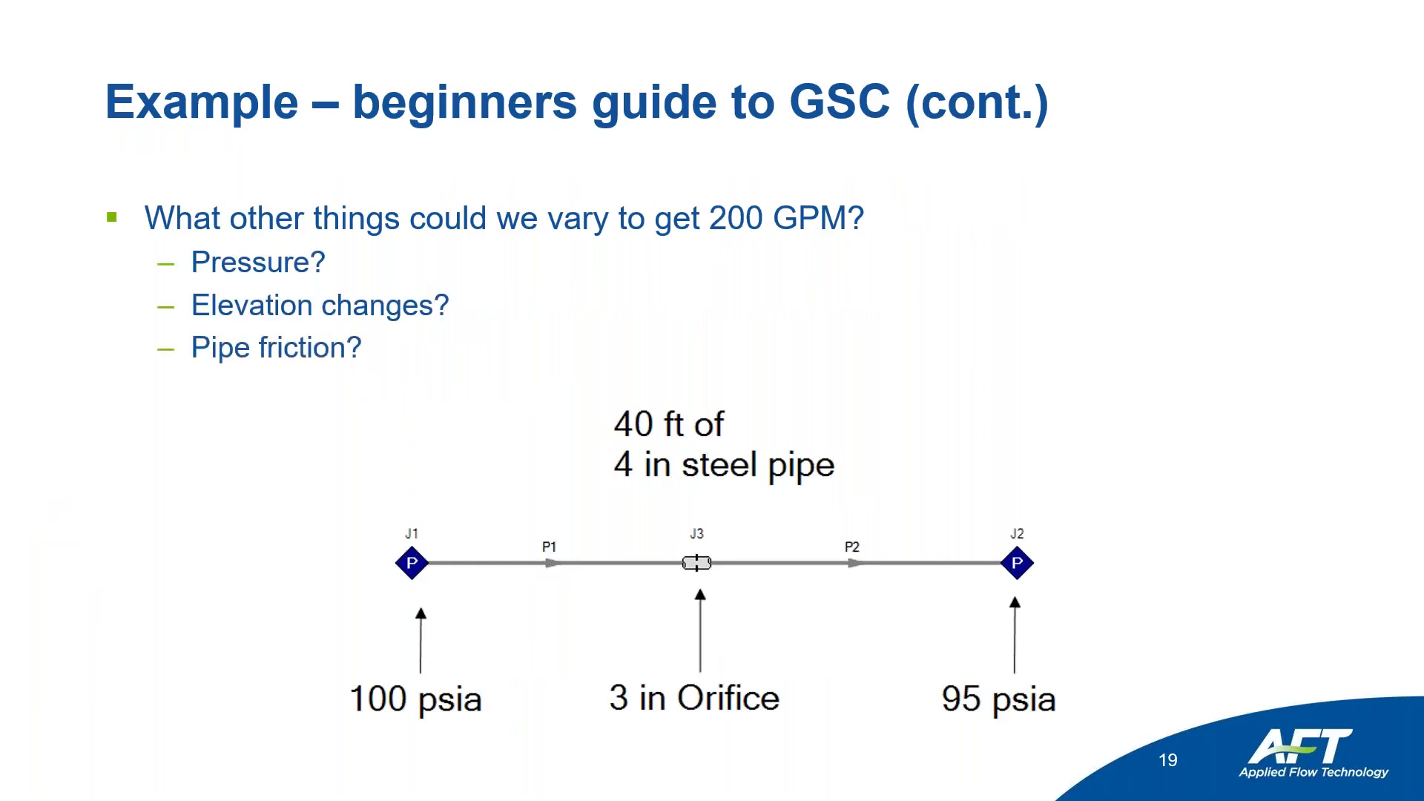
key(Right)
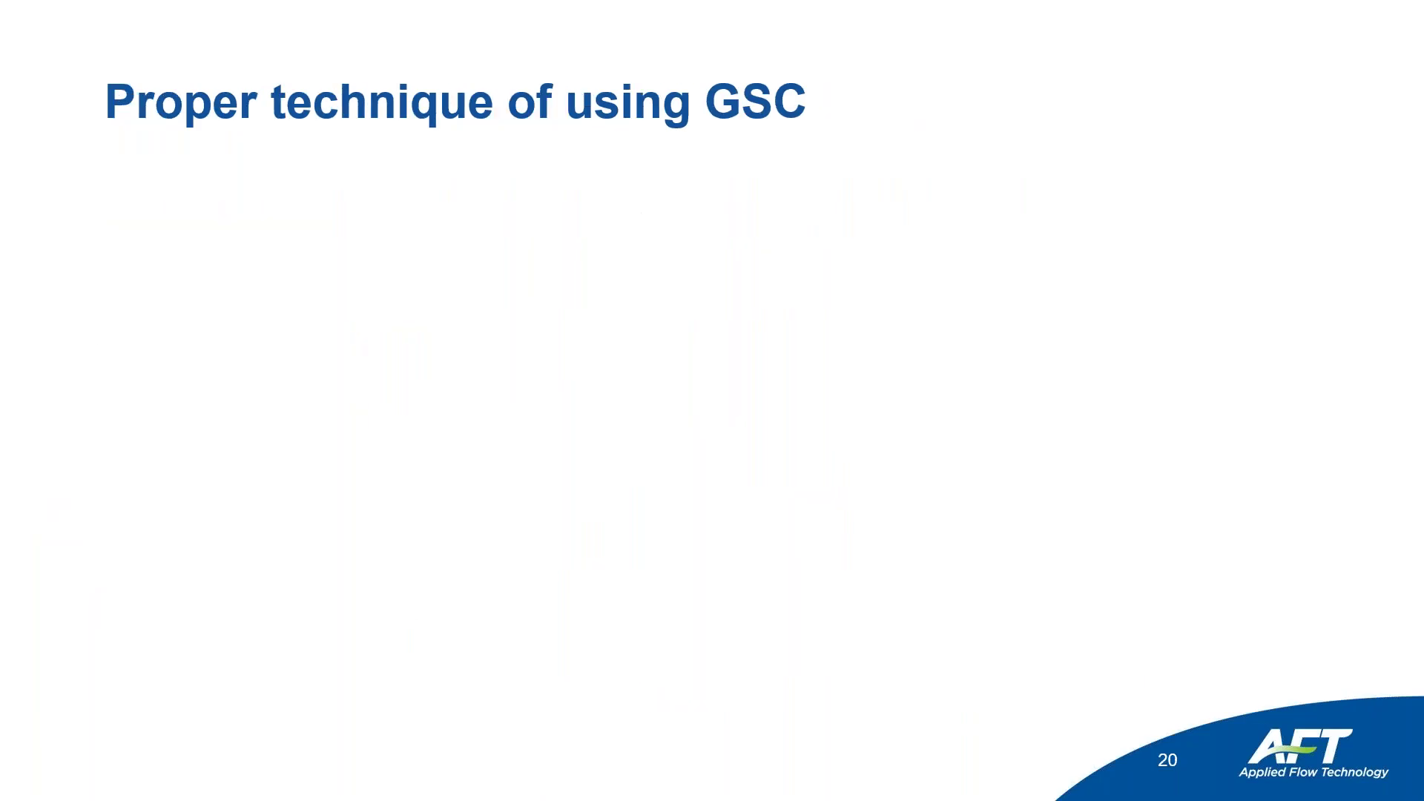
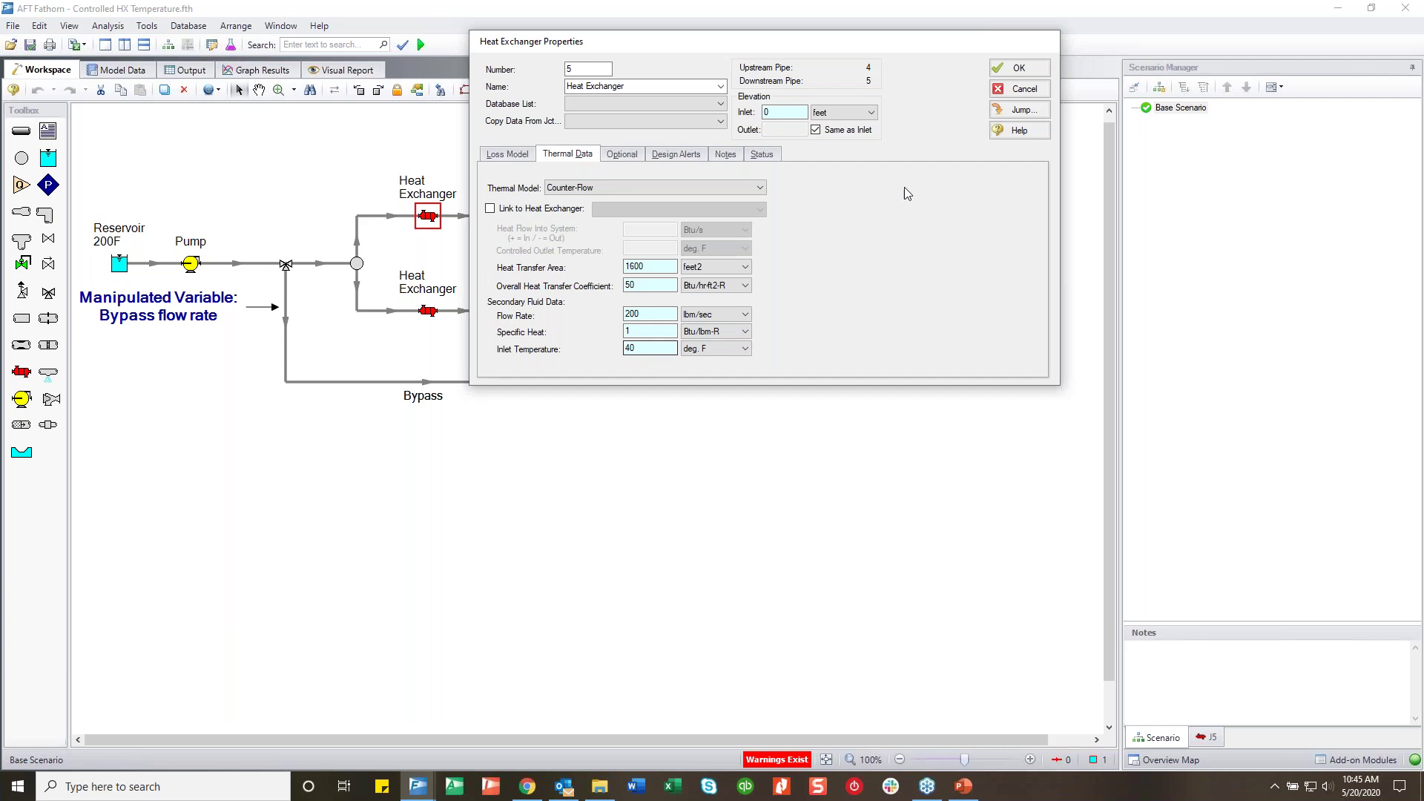
Review the secondary fluid data in the upper heat exchanger's thermal settings and close its properties without saving
double_click(641, 331)
key(Tab)
text(40)
click(1021, 90)
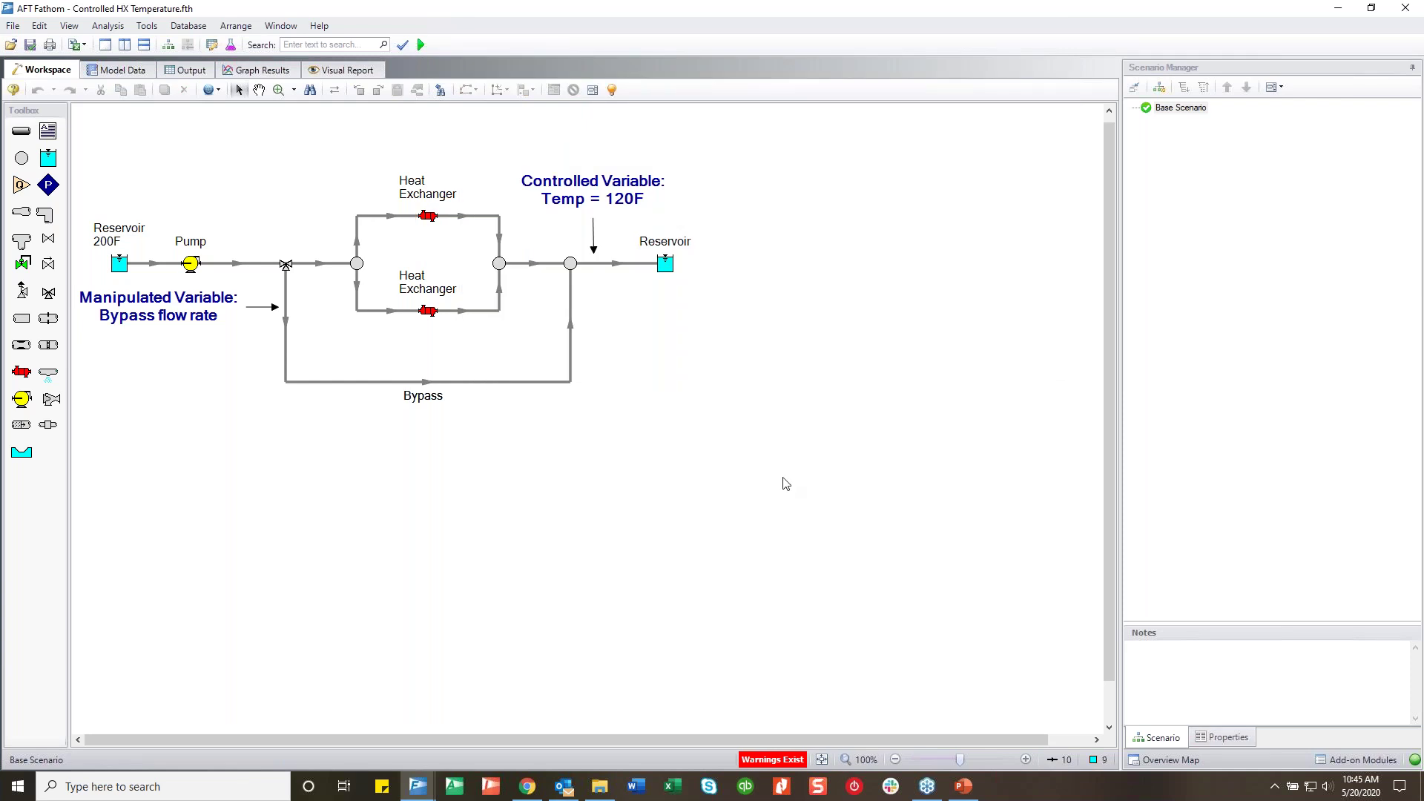
Run the base scenario of the heat exchanger model and examine the warning in its output
key(ctrl+r)
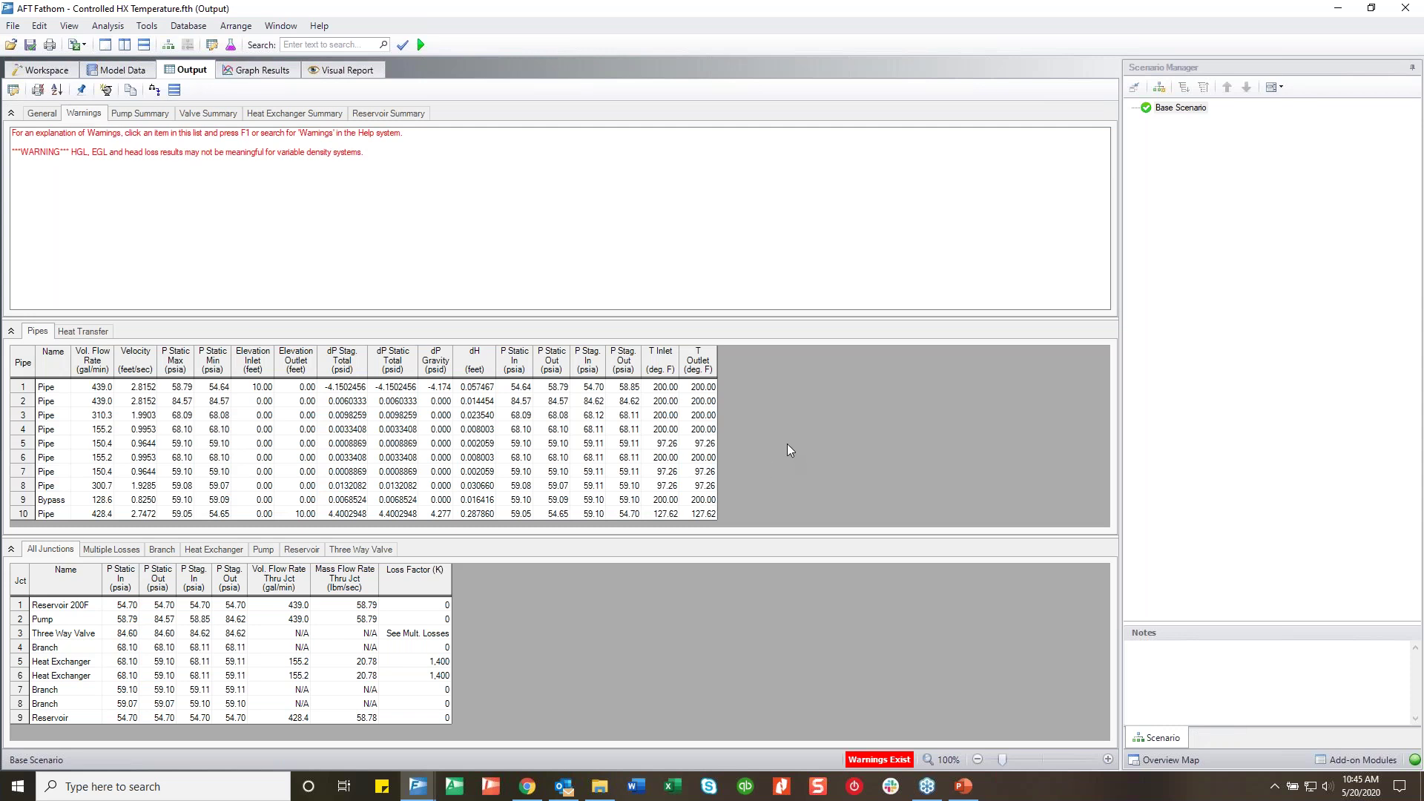
click(1109, 760)
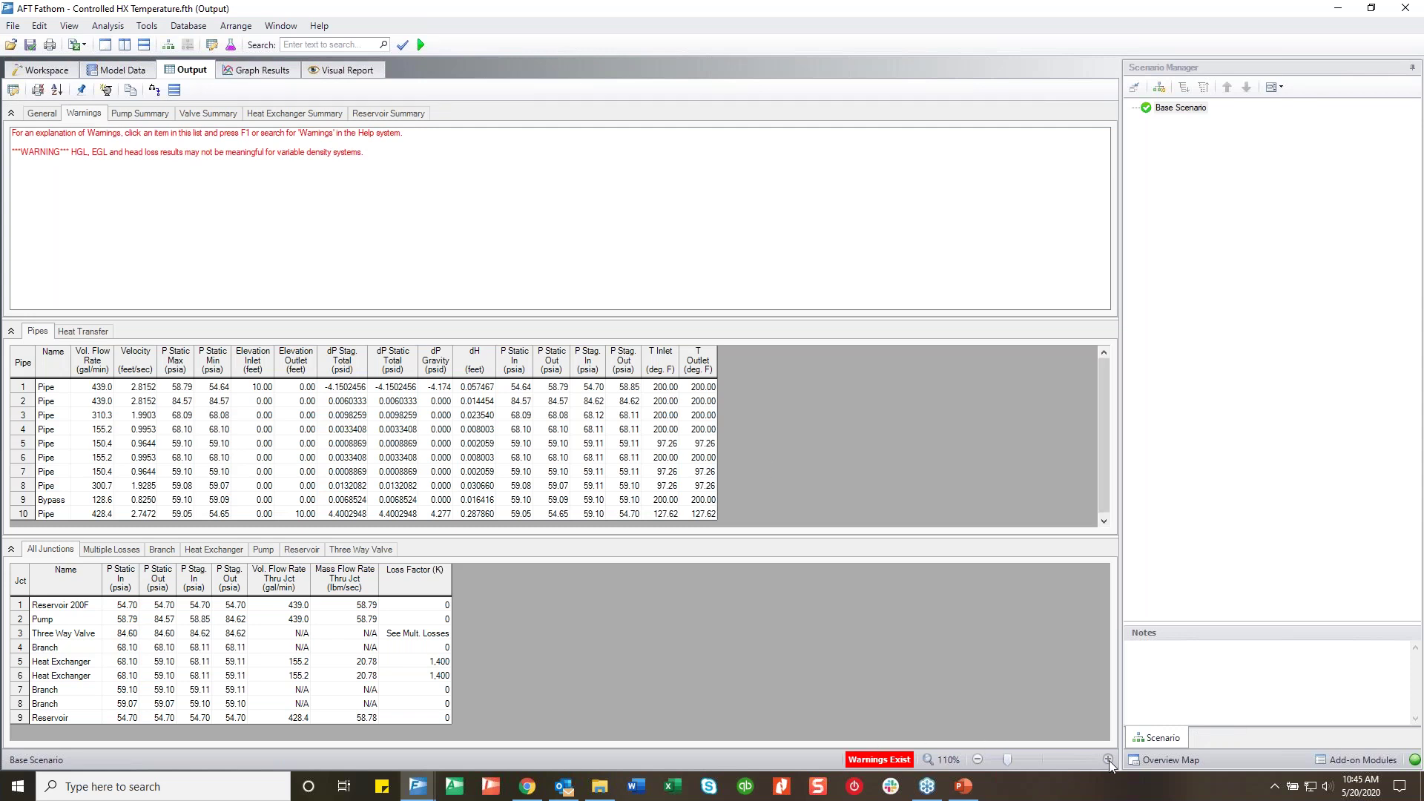
click(1108, 759)
click(1109, 760)
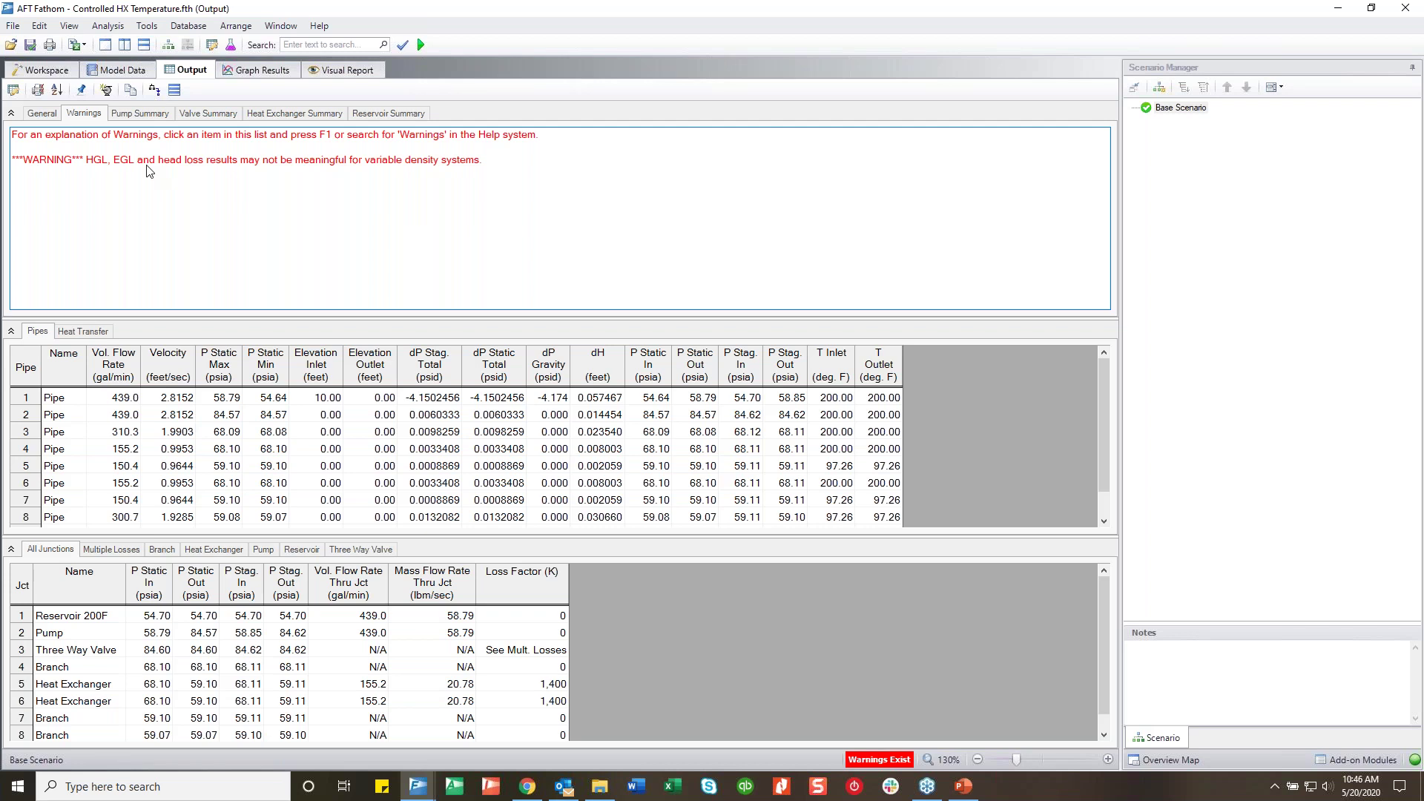
click(128, 162)
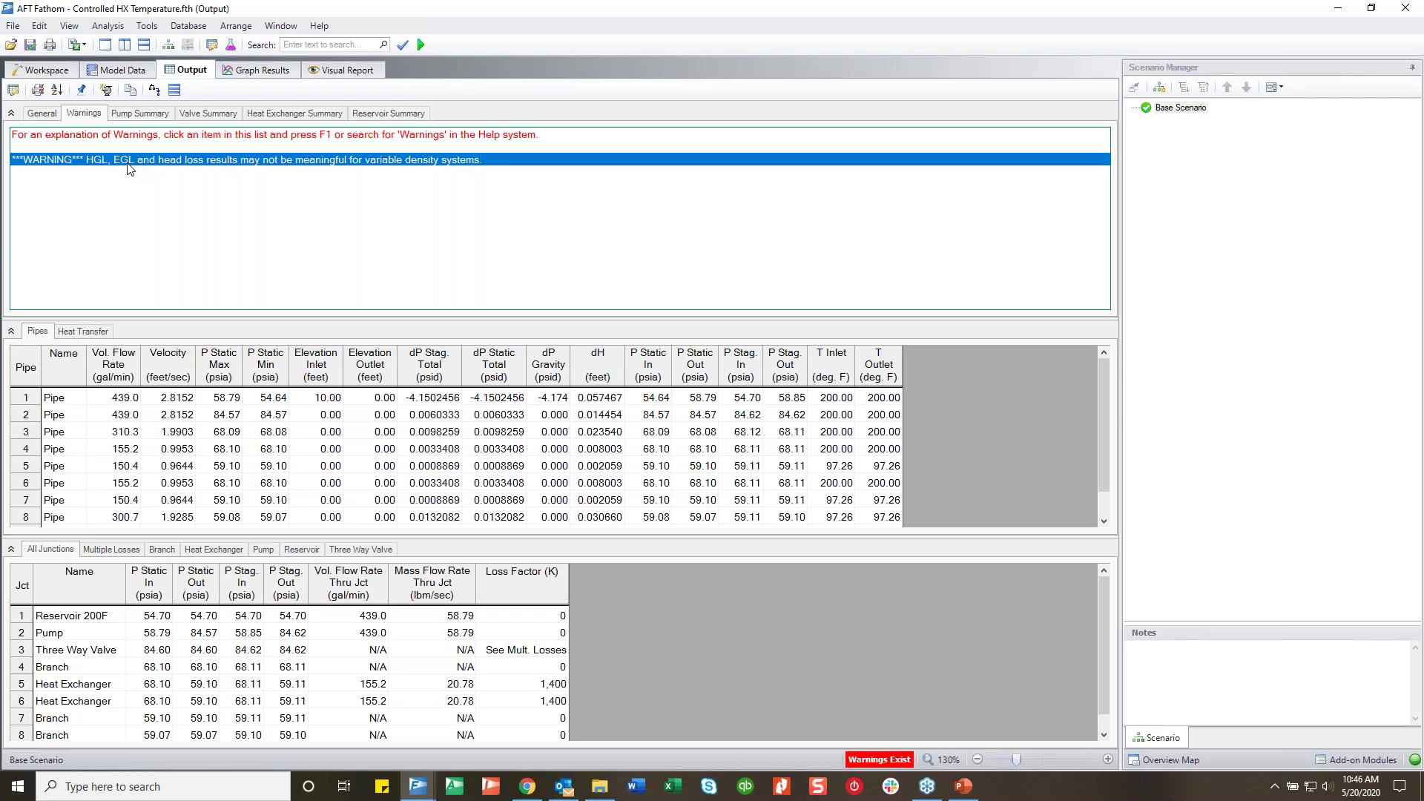
Create a child scenario of the base scenario named GSC - 120F
right_click(1193, 110)
click(1246, 142)
text(GSC - 120F)
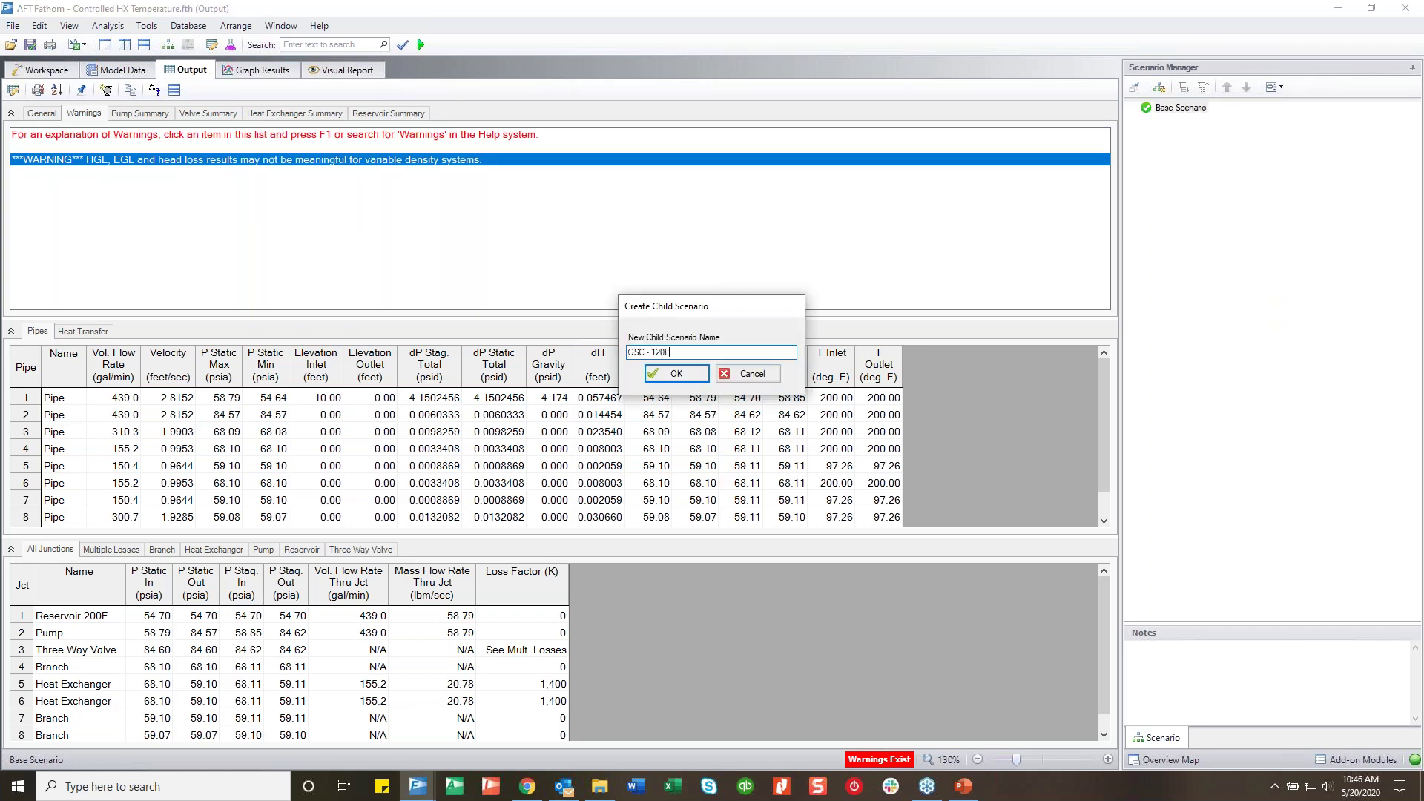
key(Return)
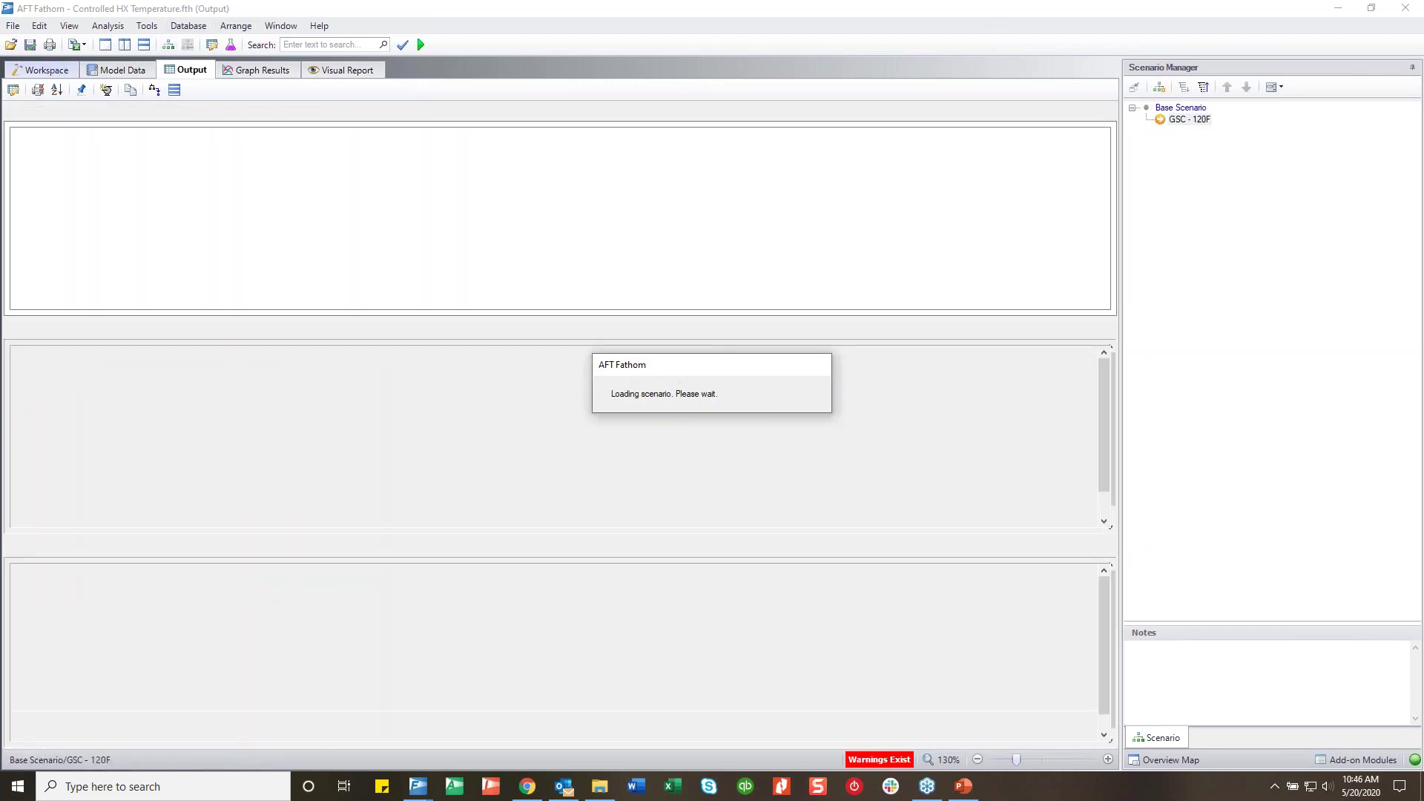
Activate the GSC (Goal Seek & Control) module and replace the previous user log entry
click(45, 70)
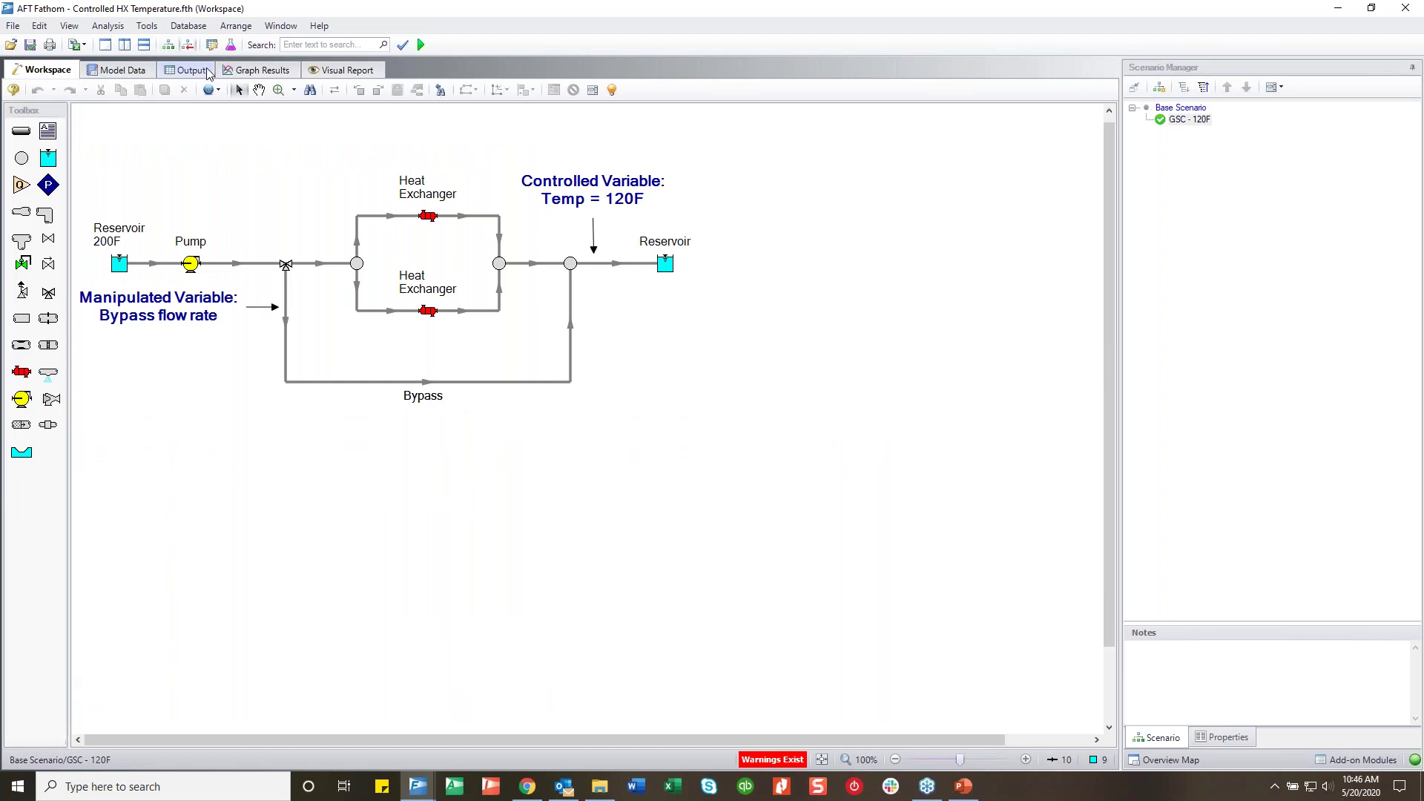
click(121, 26)
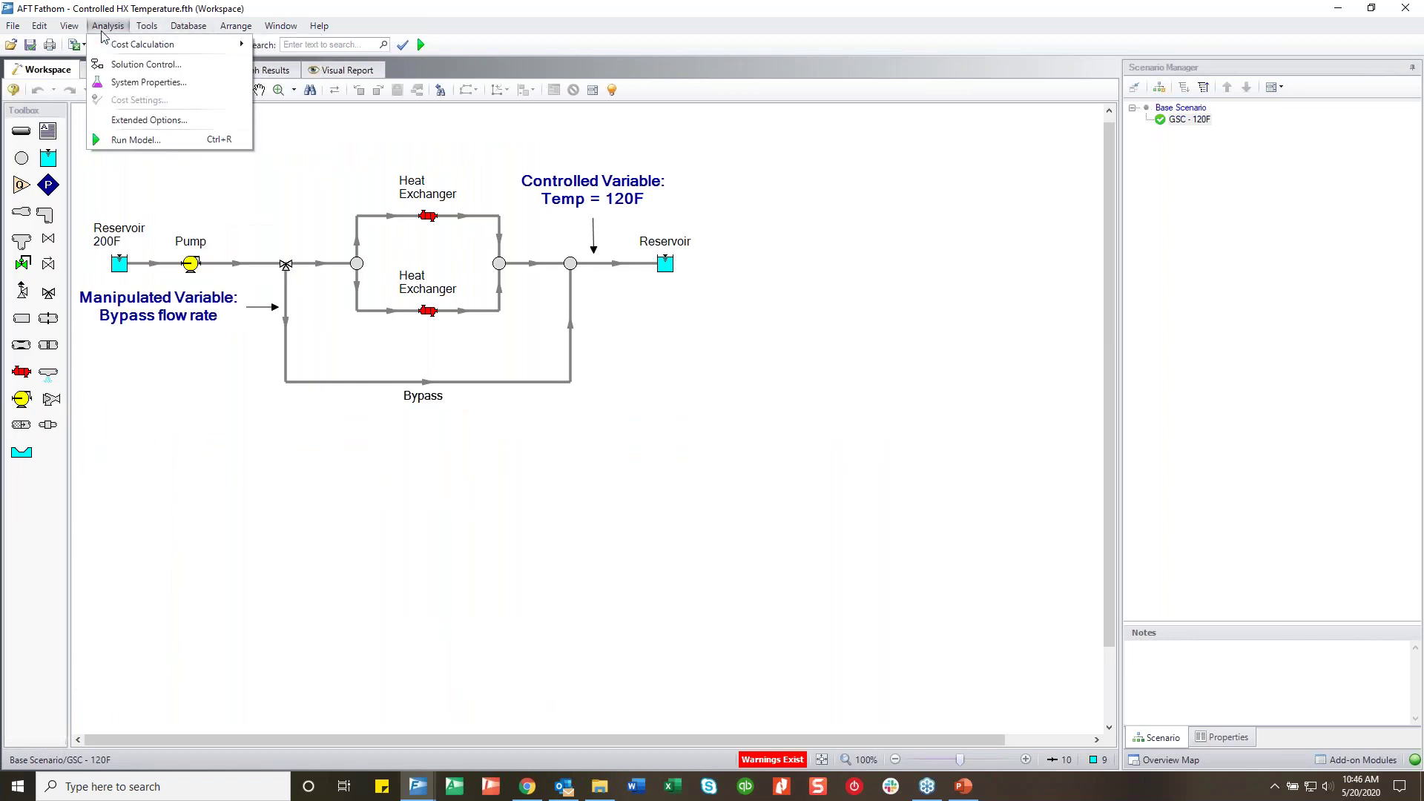
click(146, 26)
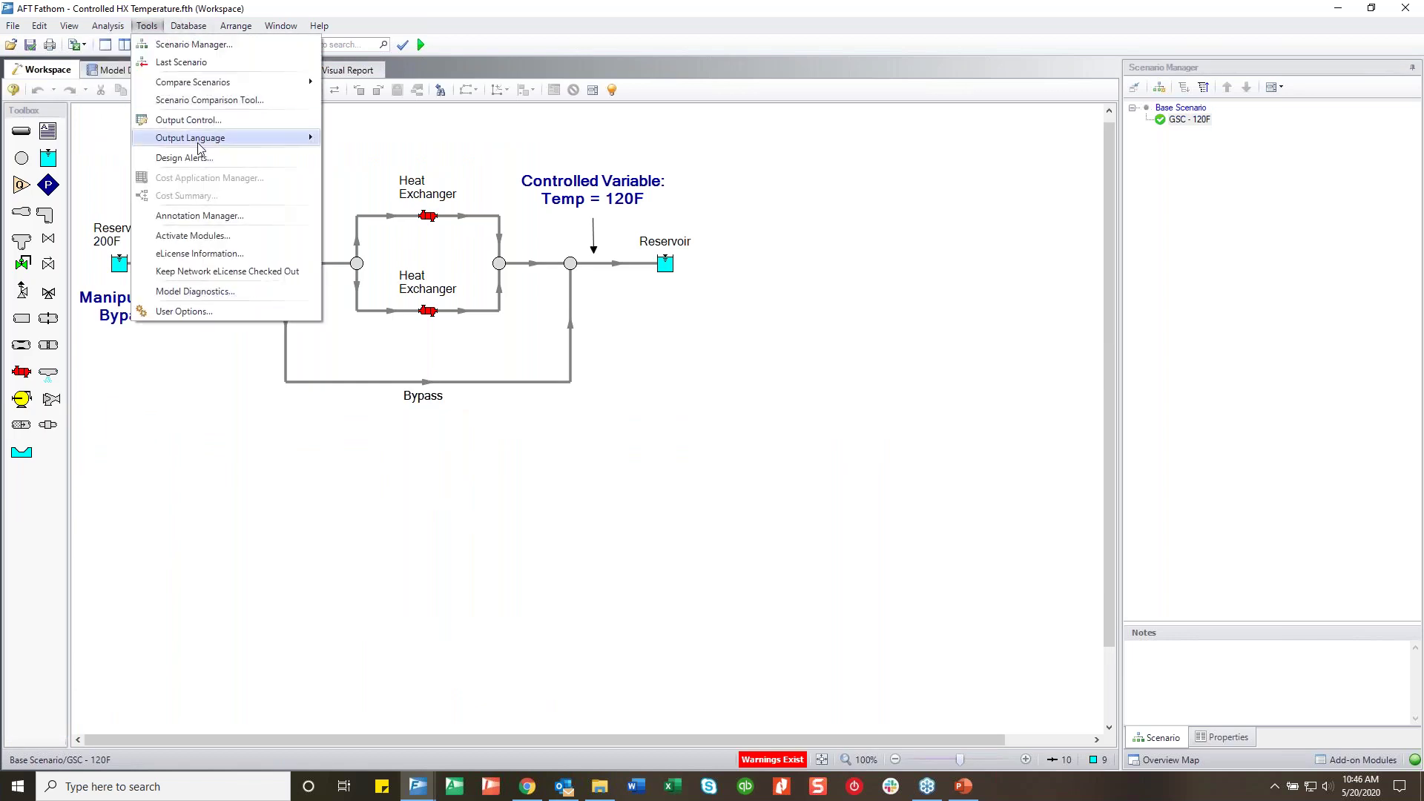
click(204, 235)
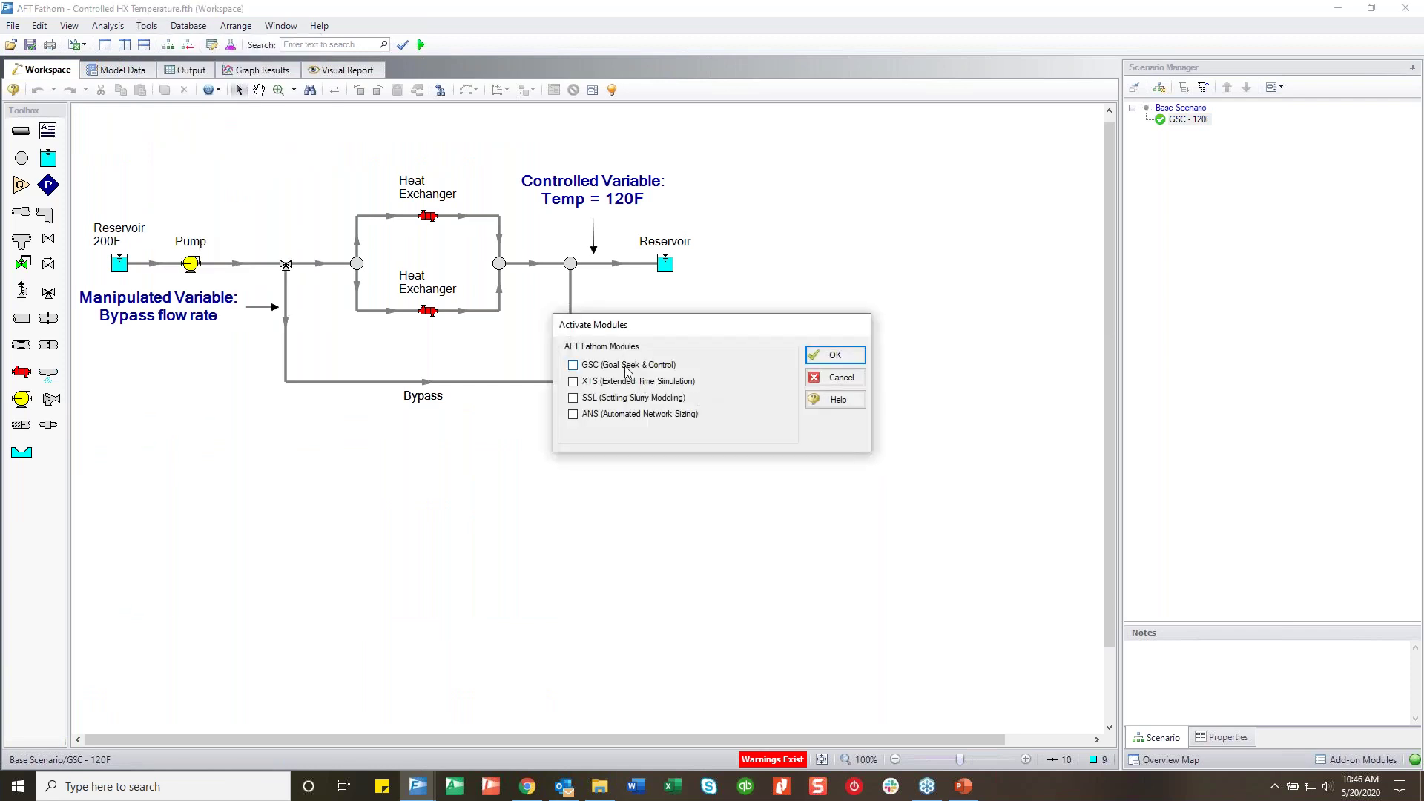
click(836, 356)
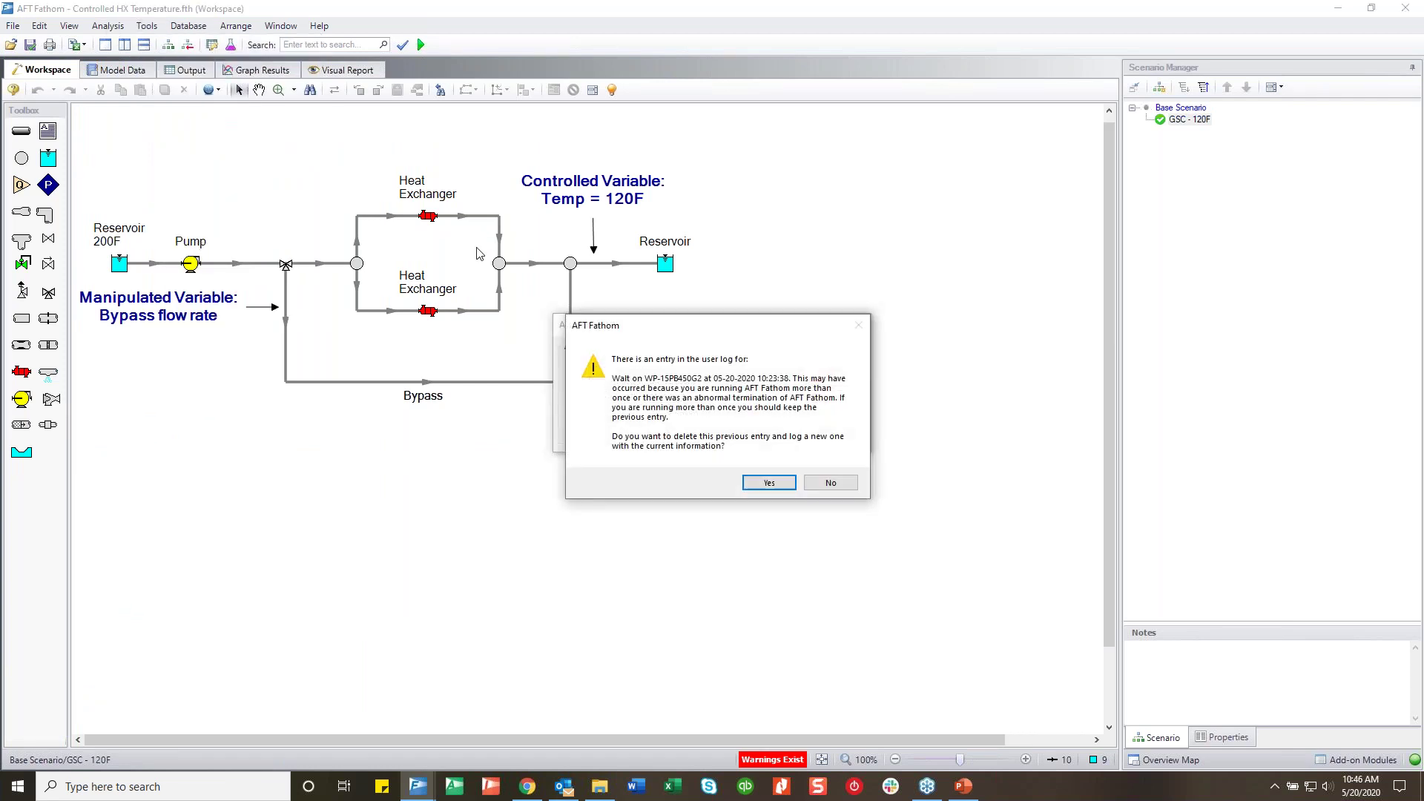
click(768, 483)
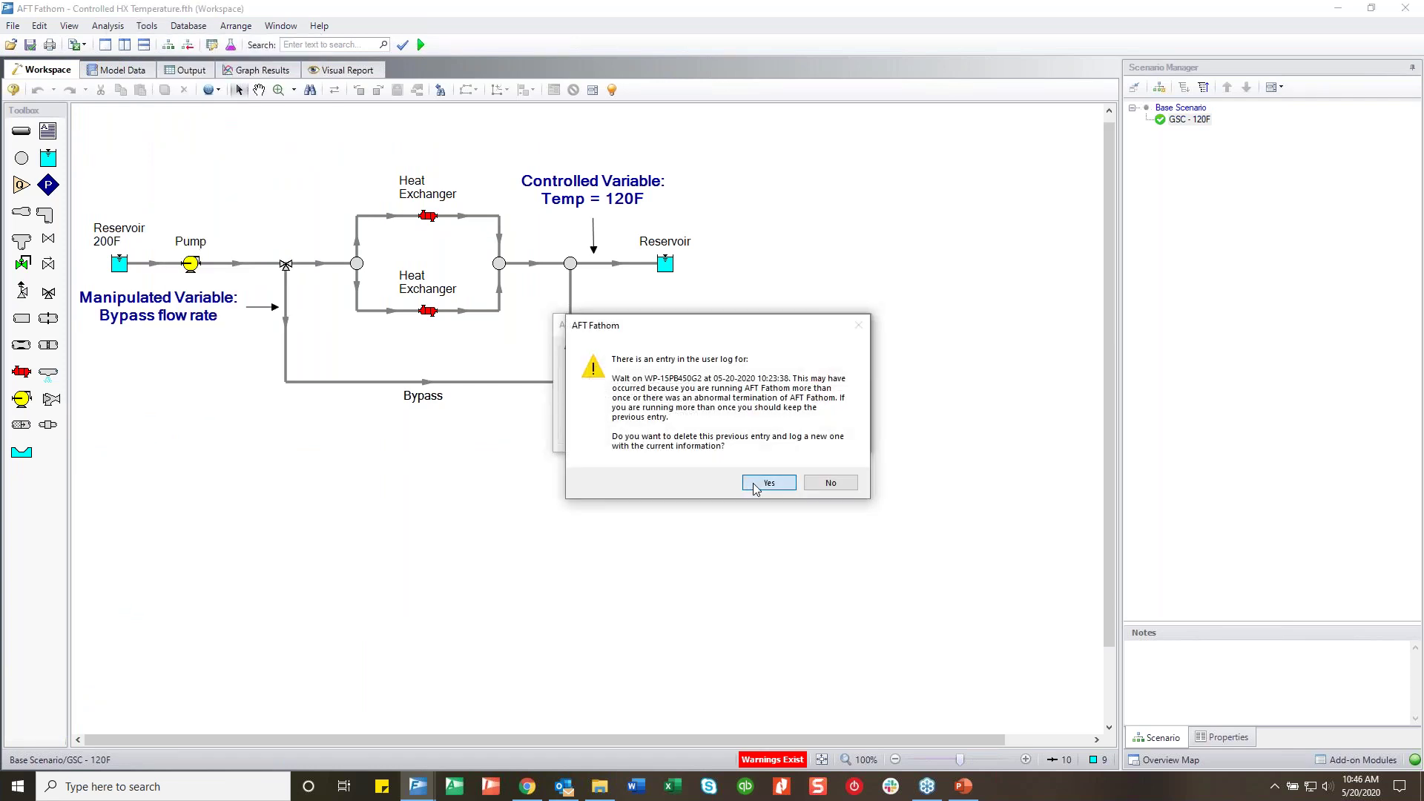
Turn on goal seeking for the GSC - 120F scenario and accept clearing its results
click(108, 26)
mouse_move(131, 47)
click(339, 64)
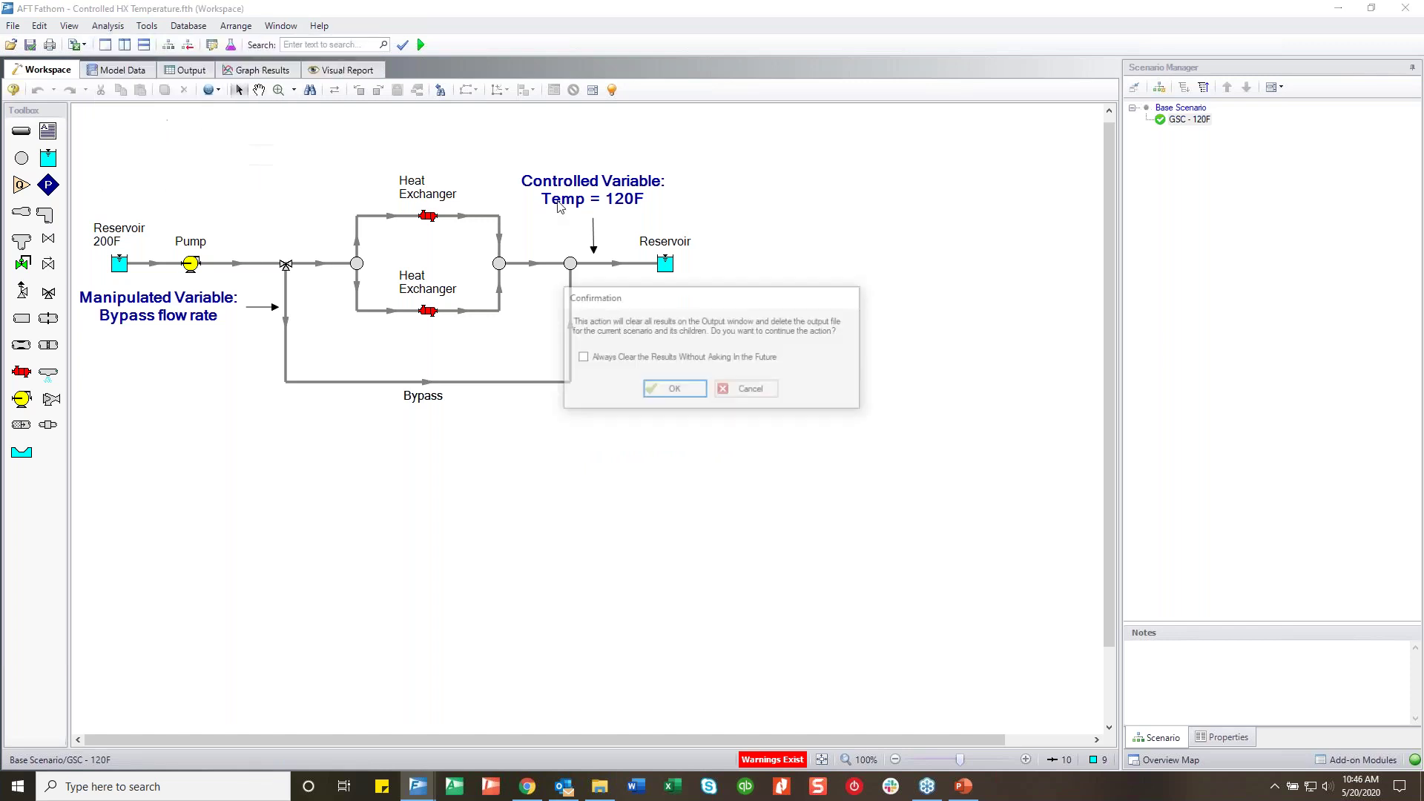
click(684, 401)
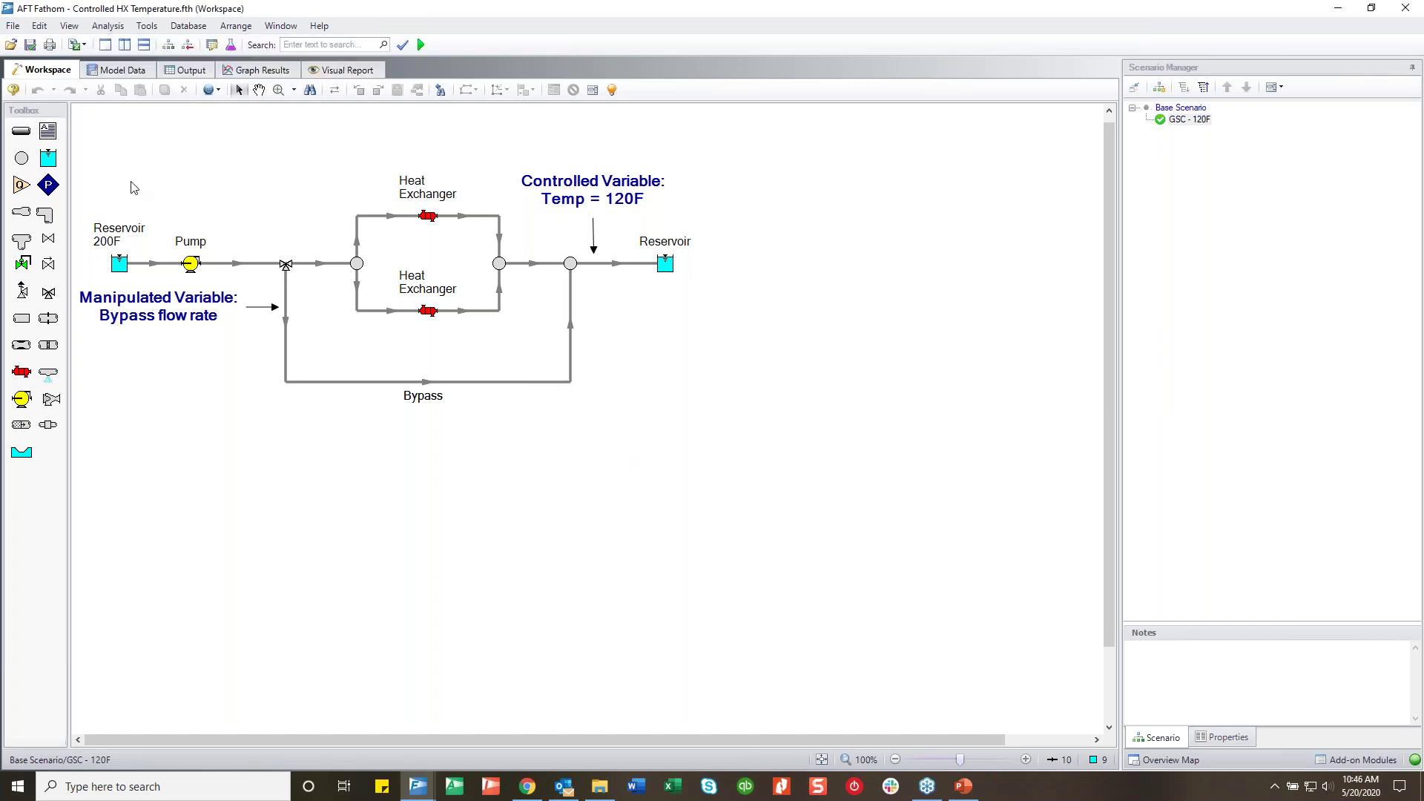
click(108, 26)
click(226, 135)
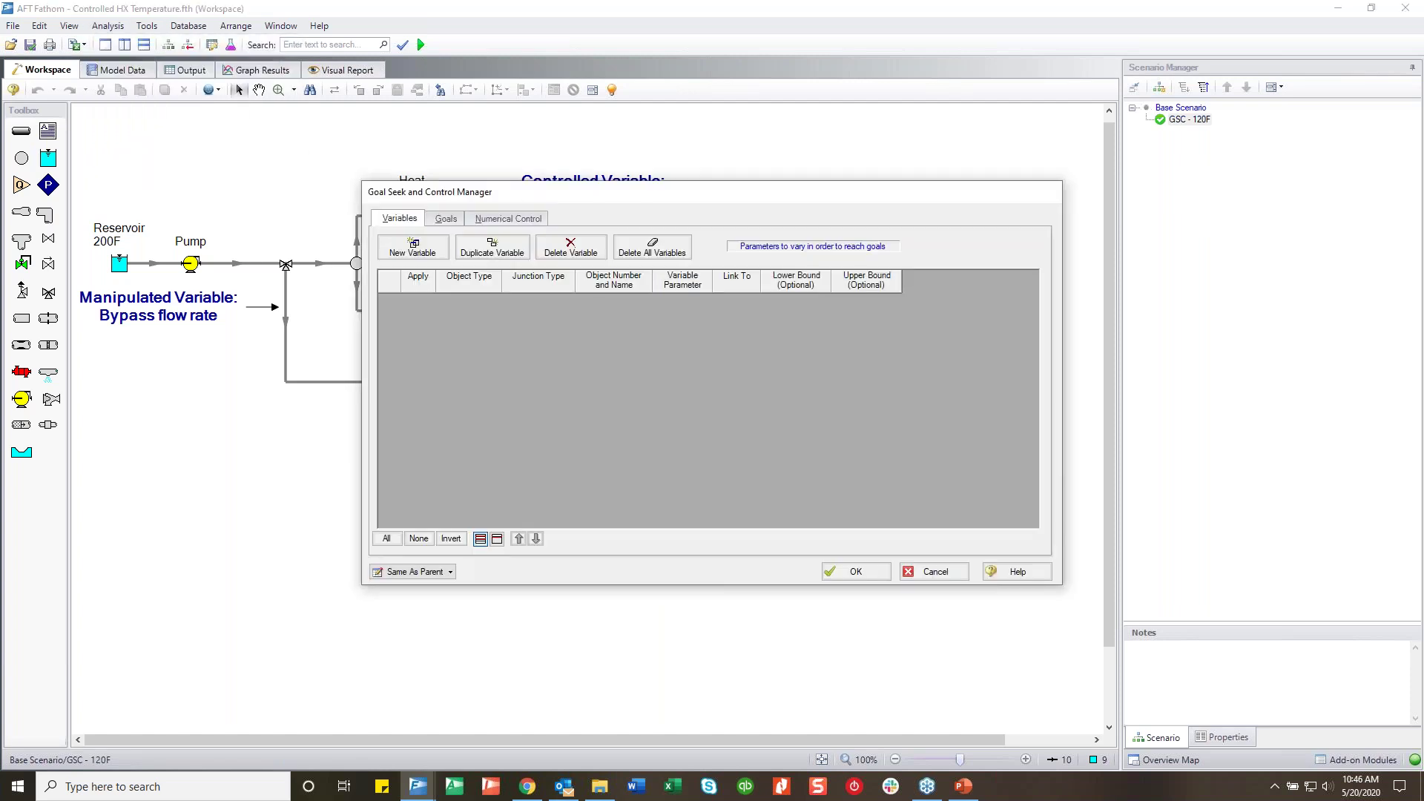
drag(681, 194, 977, 211)
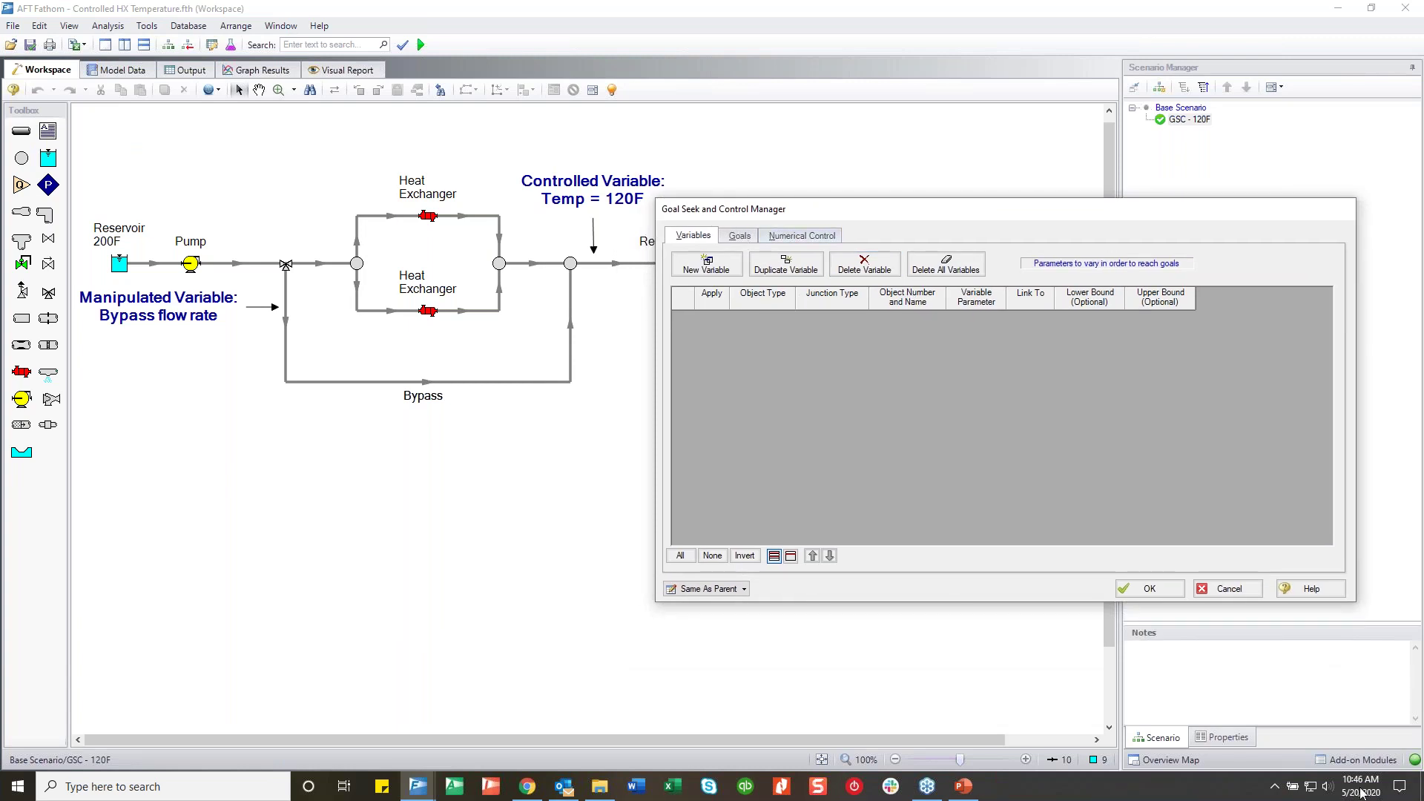
click(1230, 590)
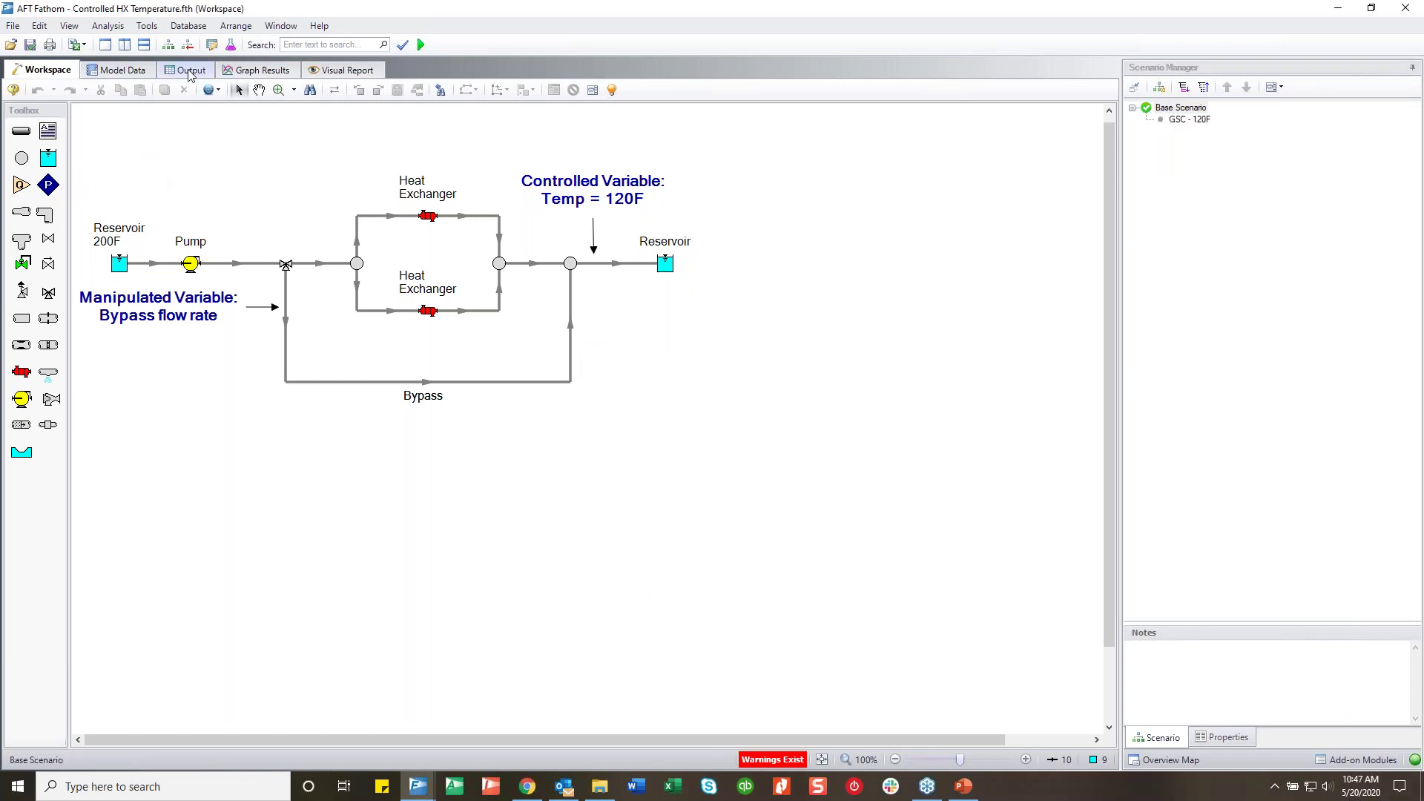
Load the base scenario and examine the inlet temperature of pipe 10 in its output
click(133, 483)
scroll(136, 523, down, 1)
drag(128, 523, 855, 530)
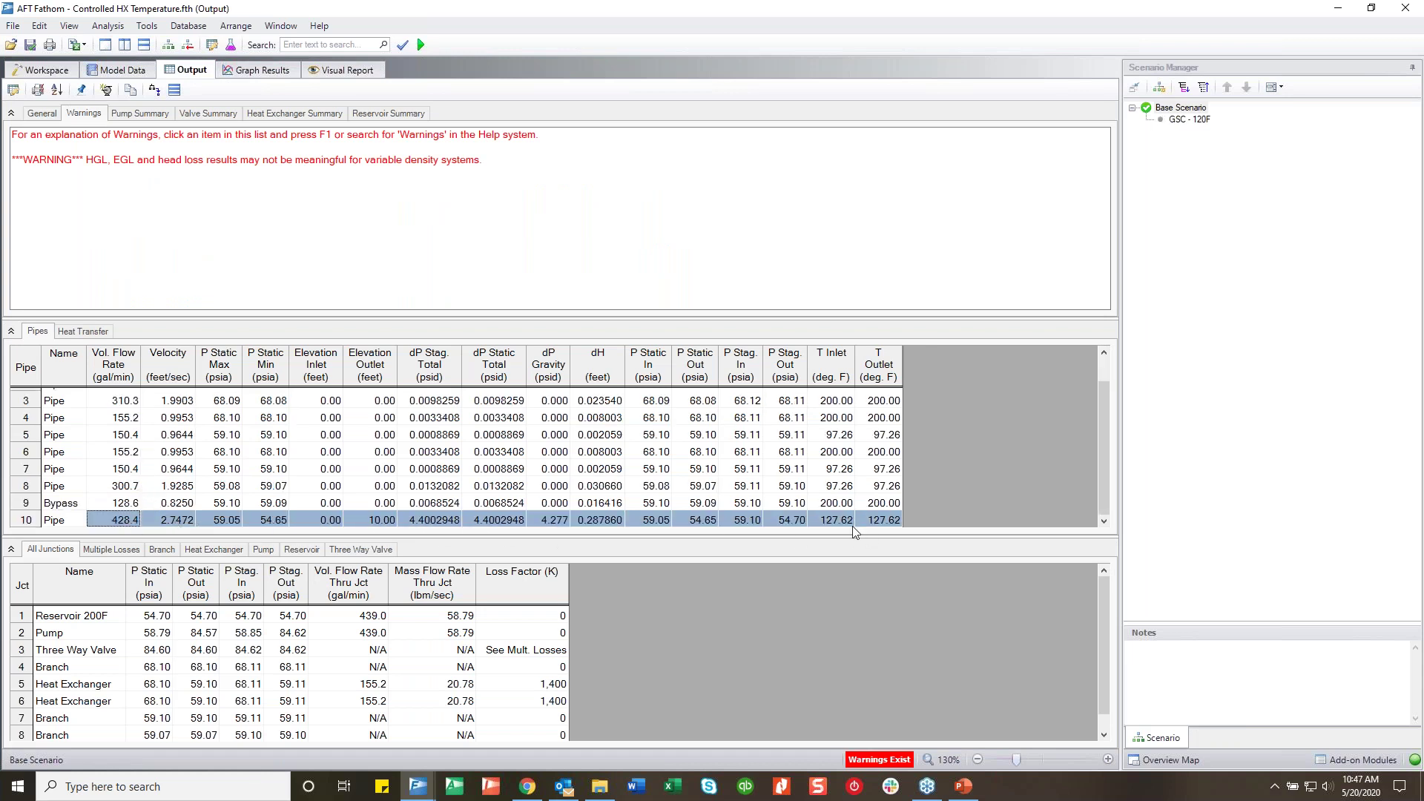
click(850, 523)
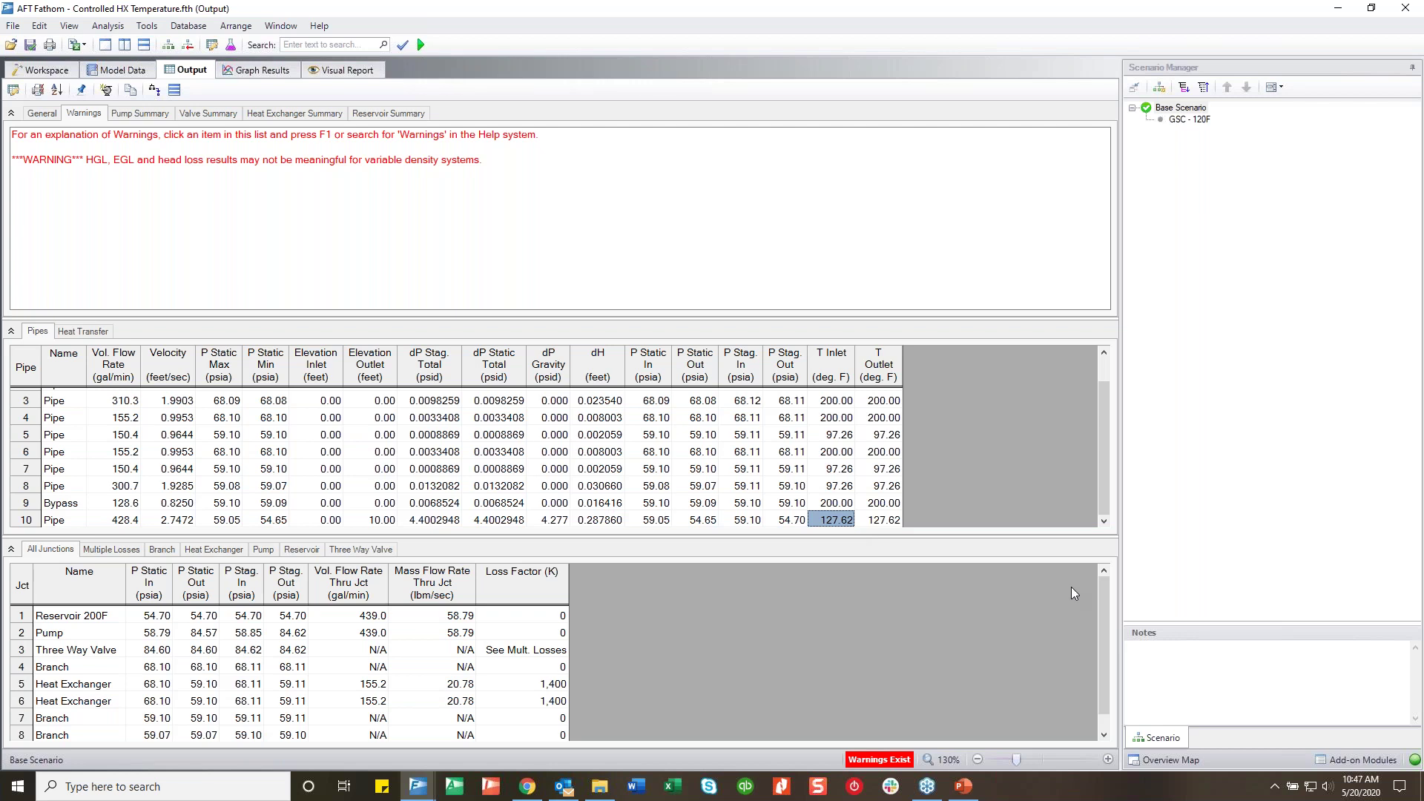
Reload the GSC - 120F scenario and add a new variable in its Goal Seek and Control Manager
double_click(1184, 121)
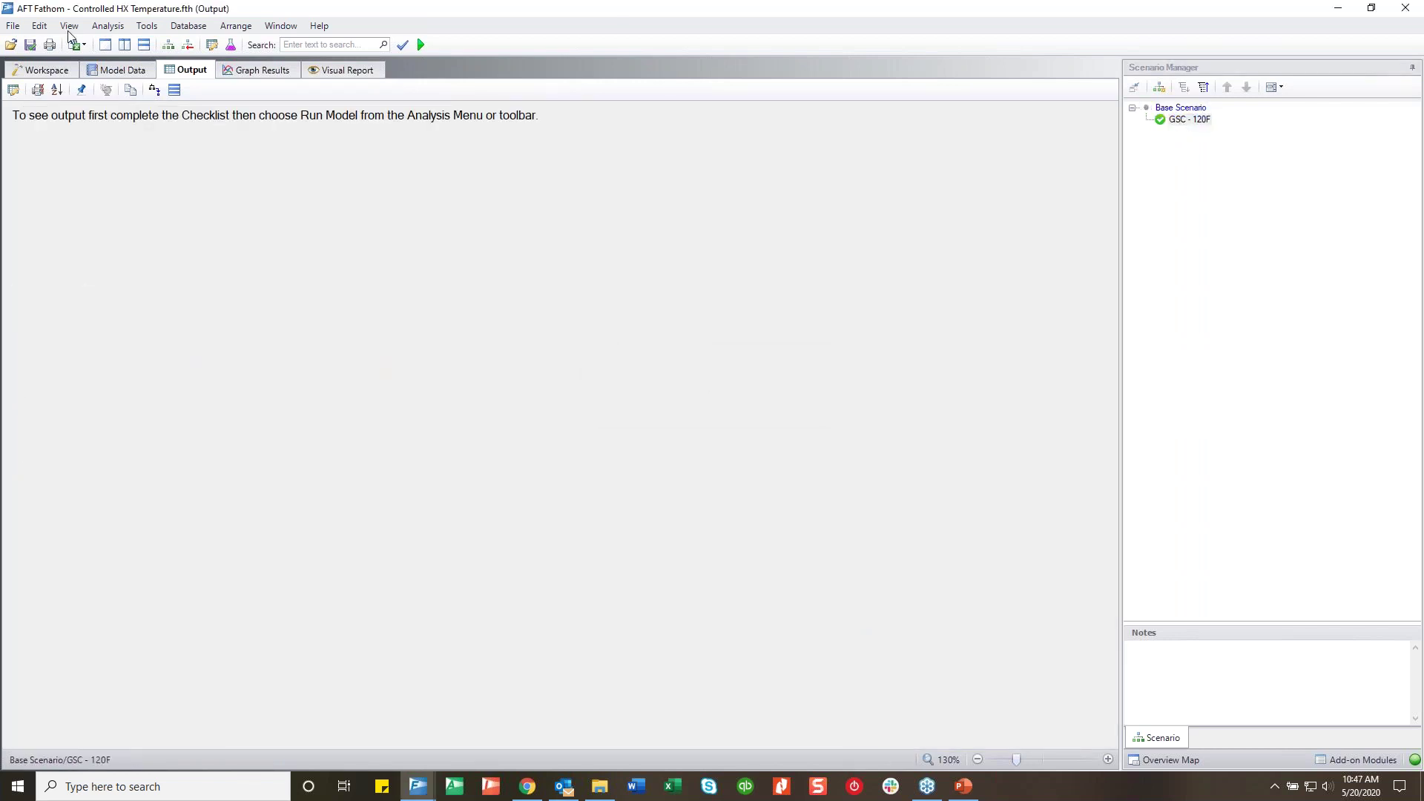
click(58, 68)
click(108, 25)
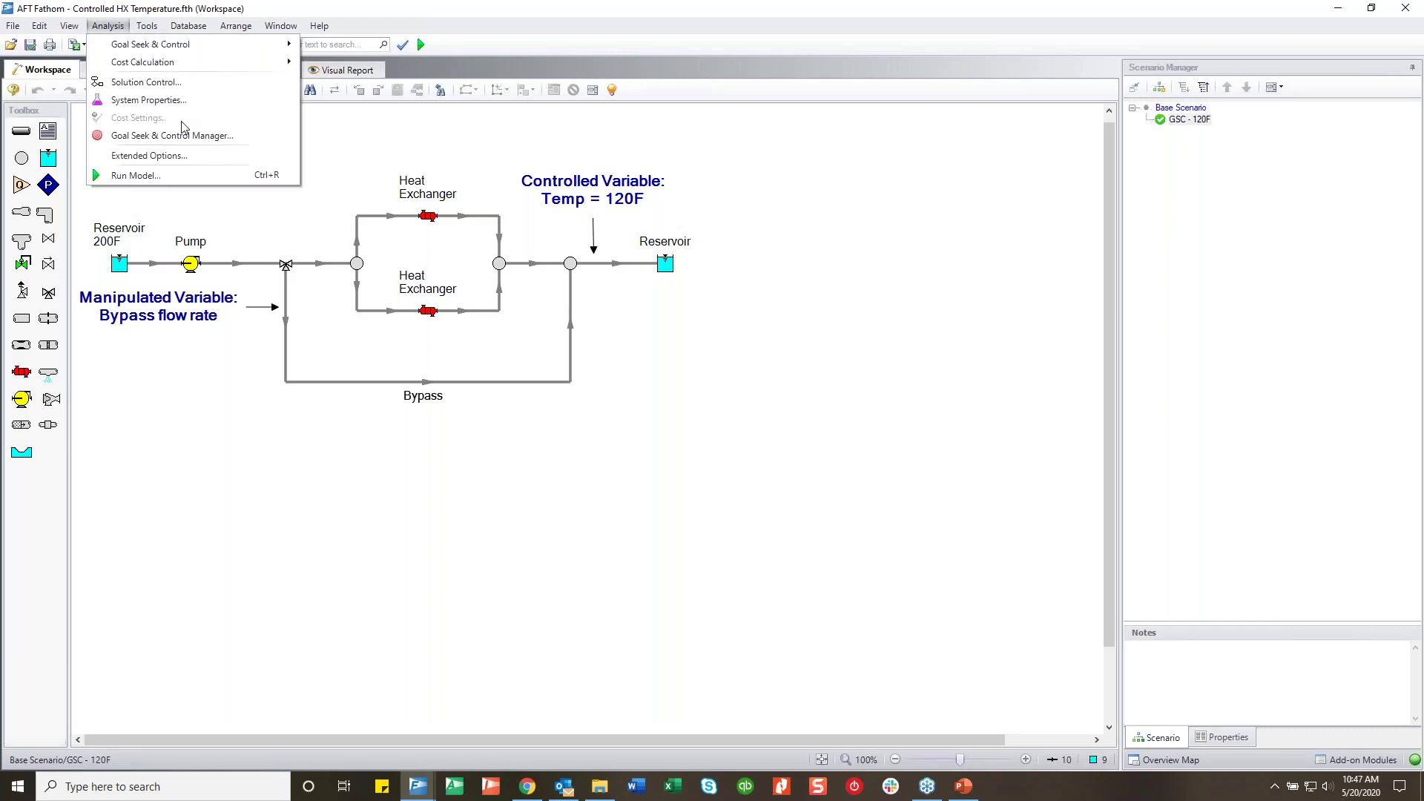
click(170, 134)
drag(632, 199, 935, 153)
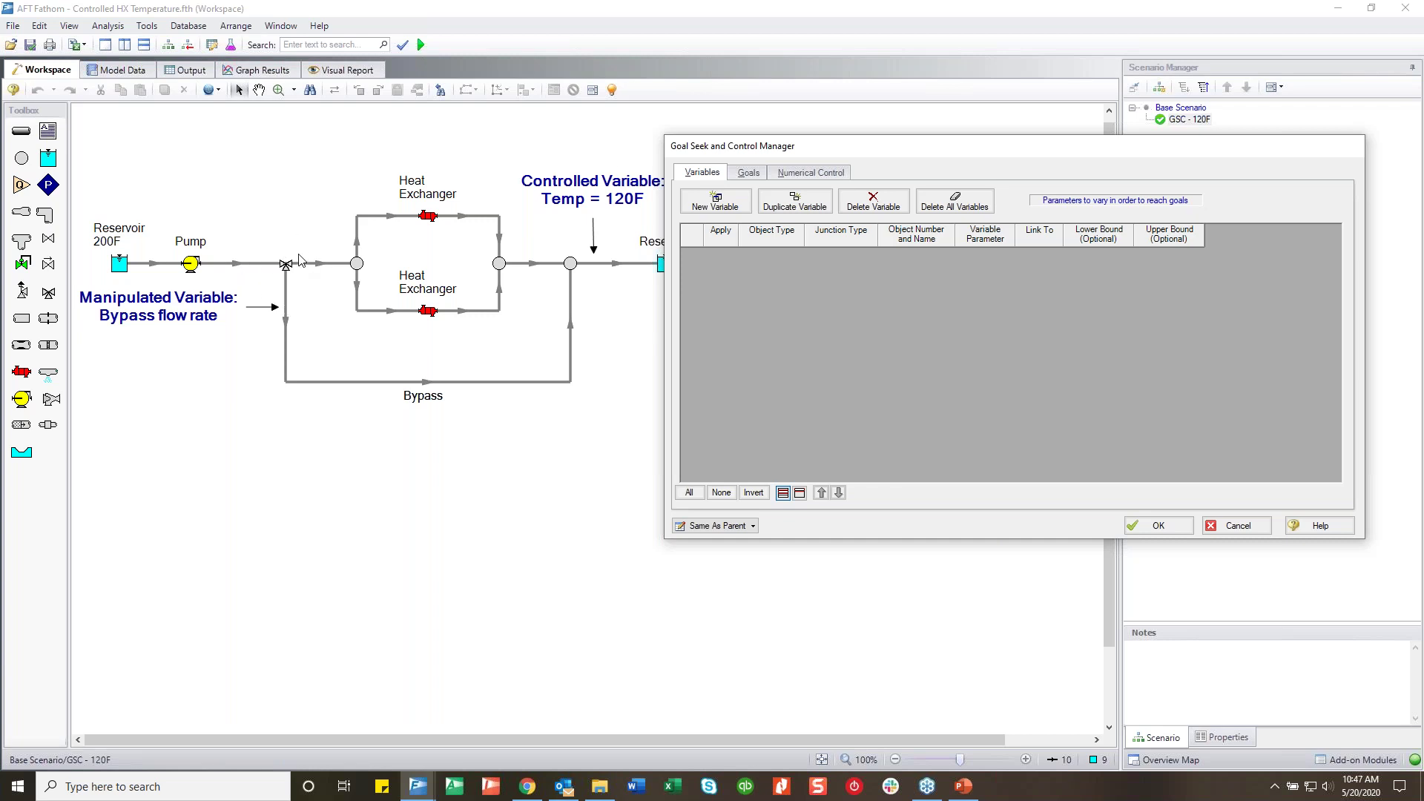
click(715, 201)
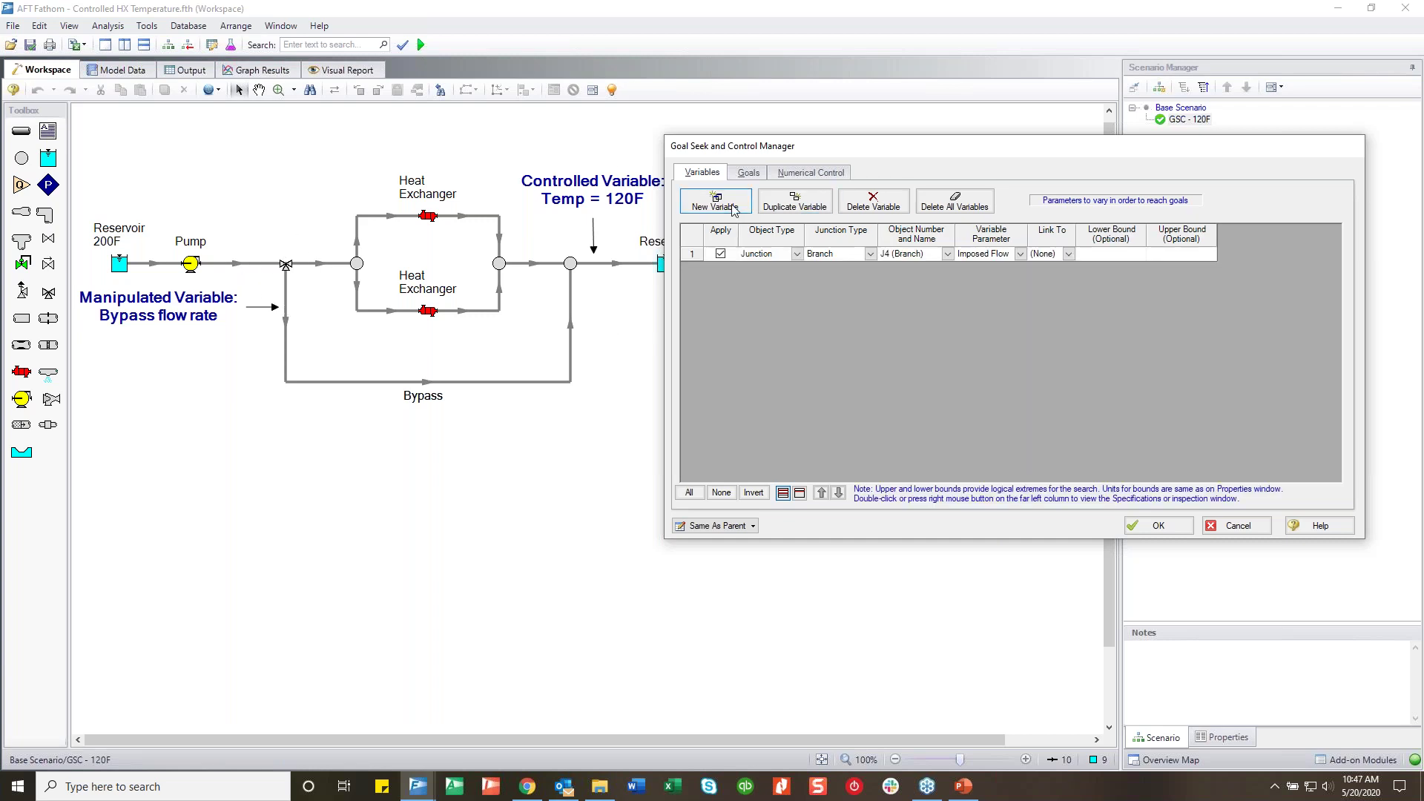
Make the three way valve J3's open percentage the variable and add a goal of 120 deg. F temperature at the inlet of pipe P1
click(868, 254)
click(849, 307)
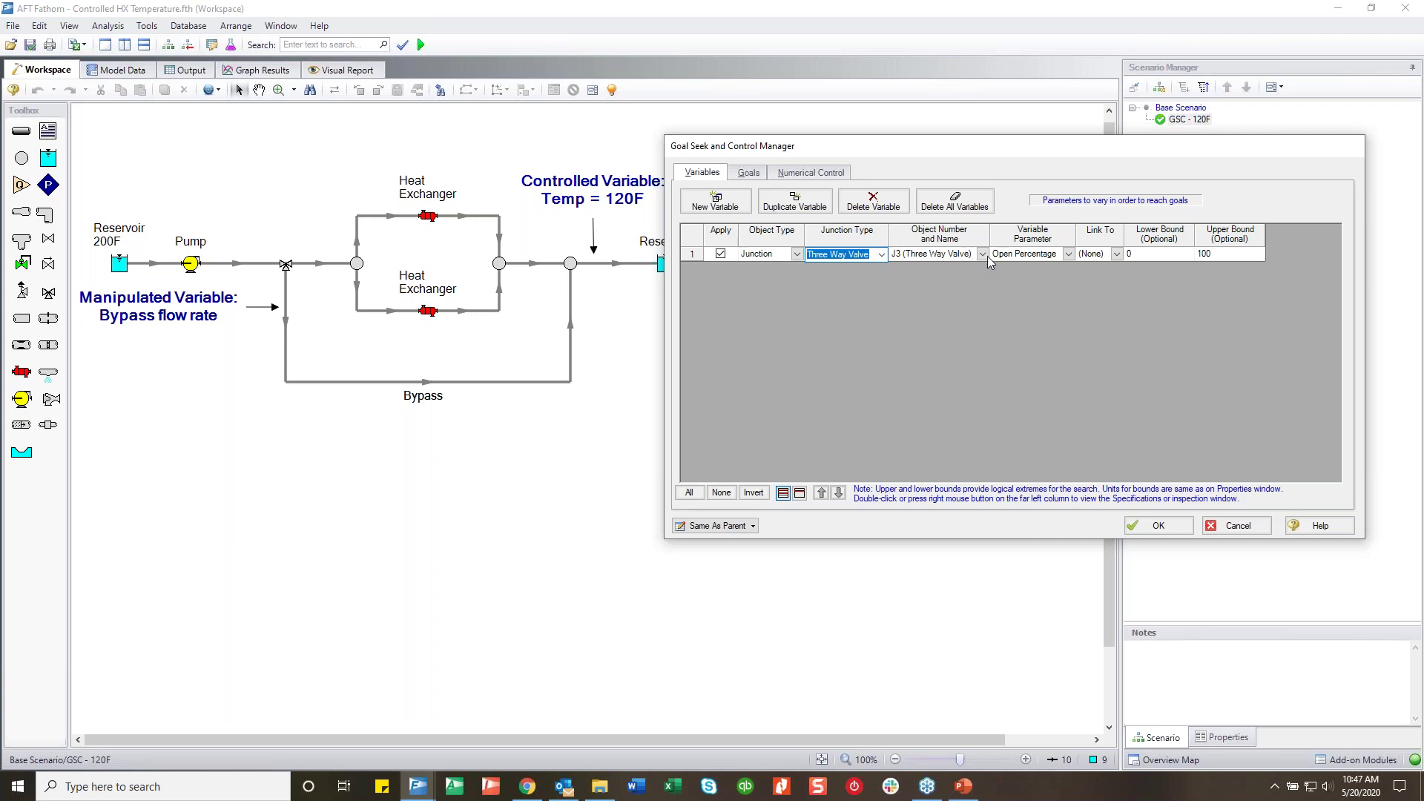
click(749, 172)
click(728, 206)
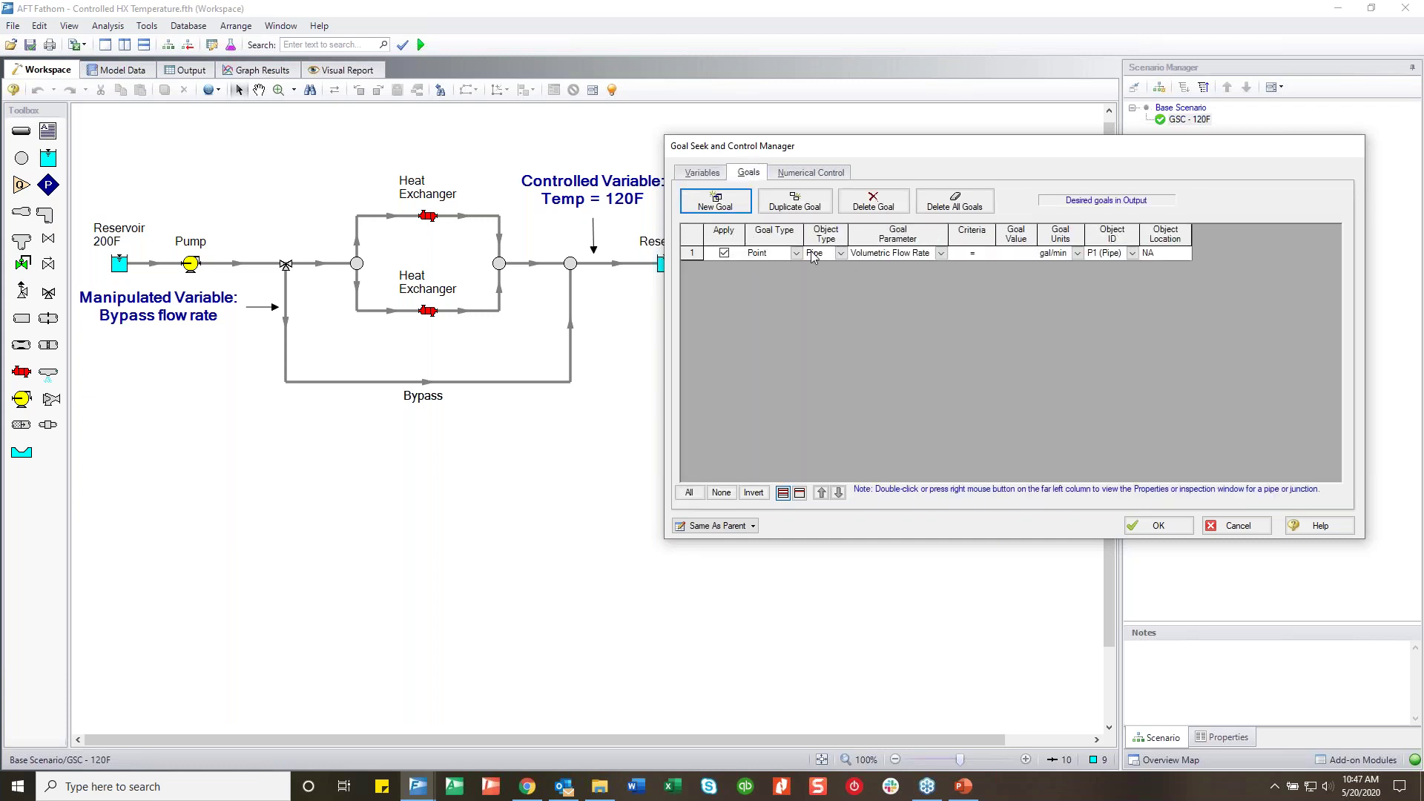
click(940, 253)
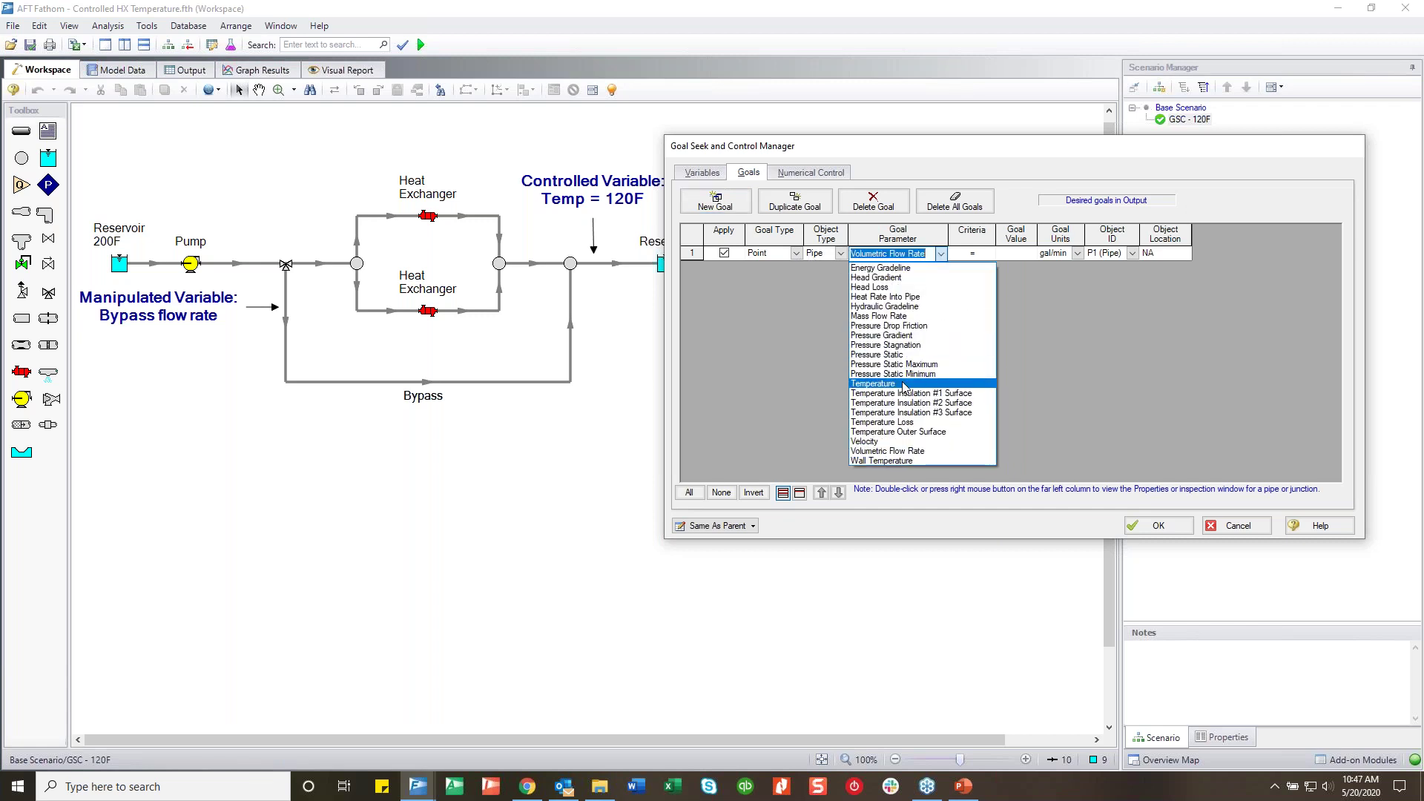
click(904, 383)
click(990, 254)
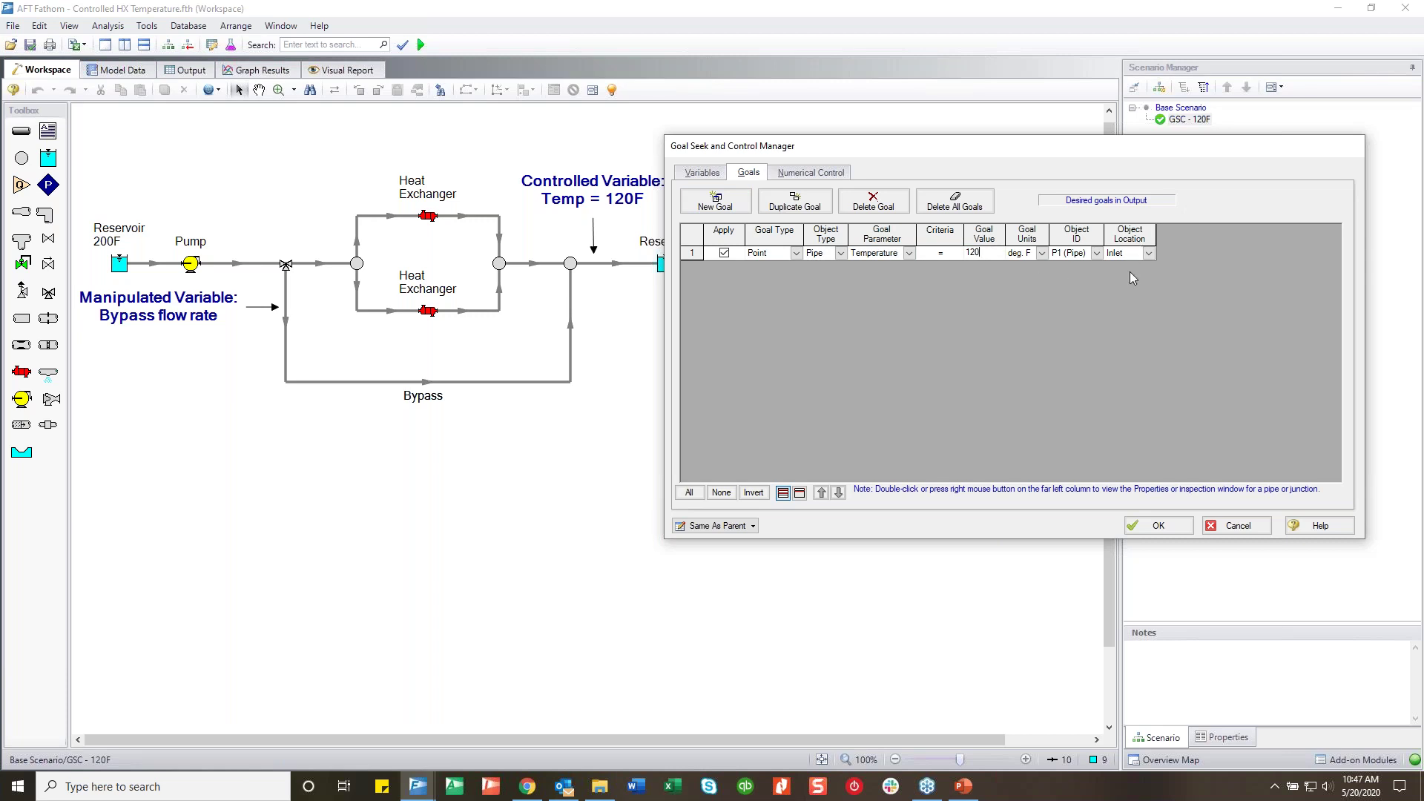
click(1160, 526)
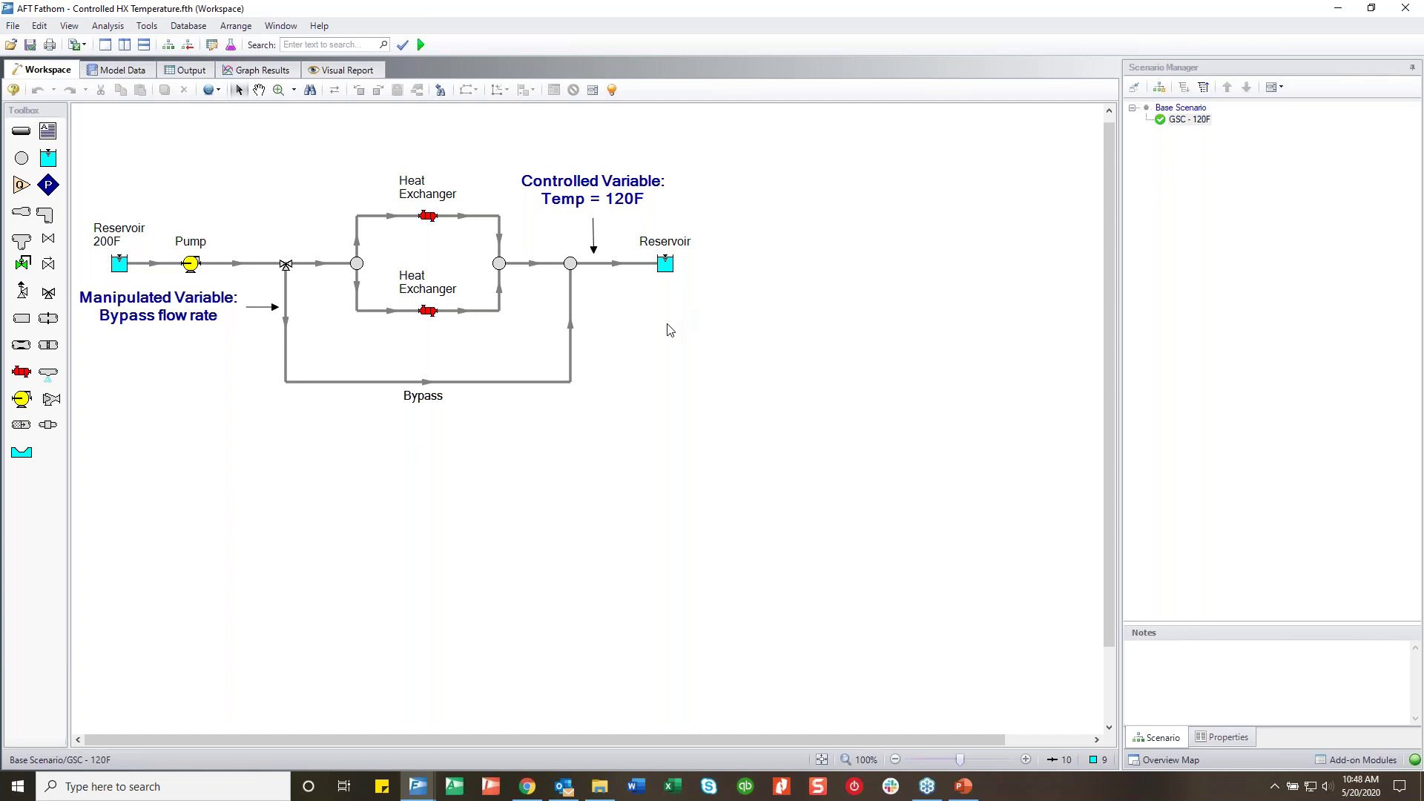
Run the goal-seeking model and review the output warnings
key(ctrl+r)
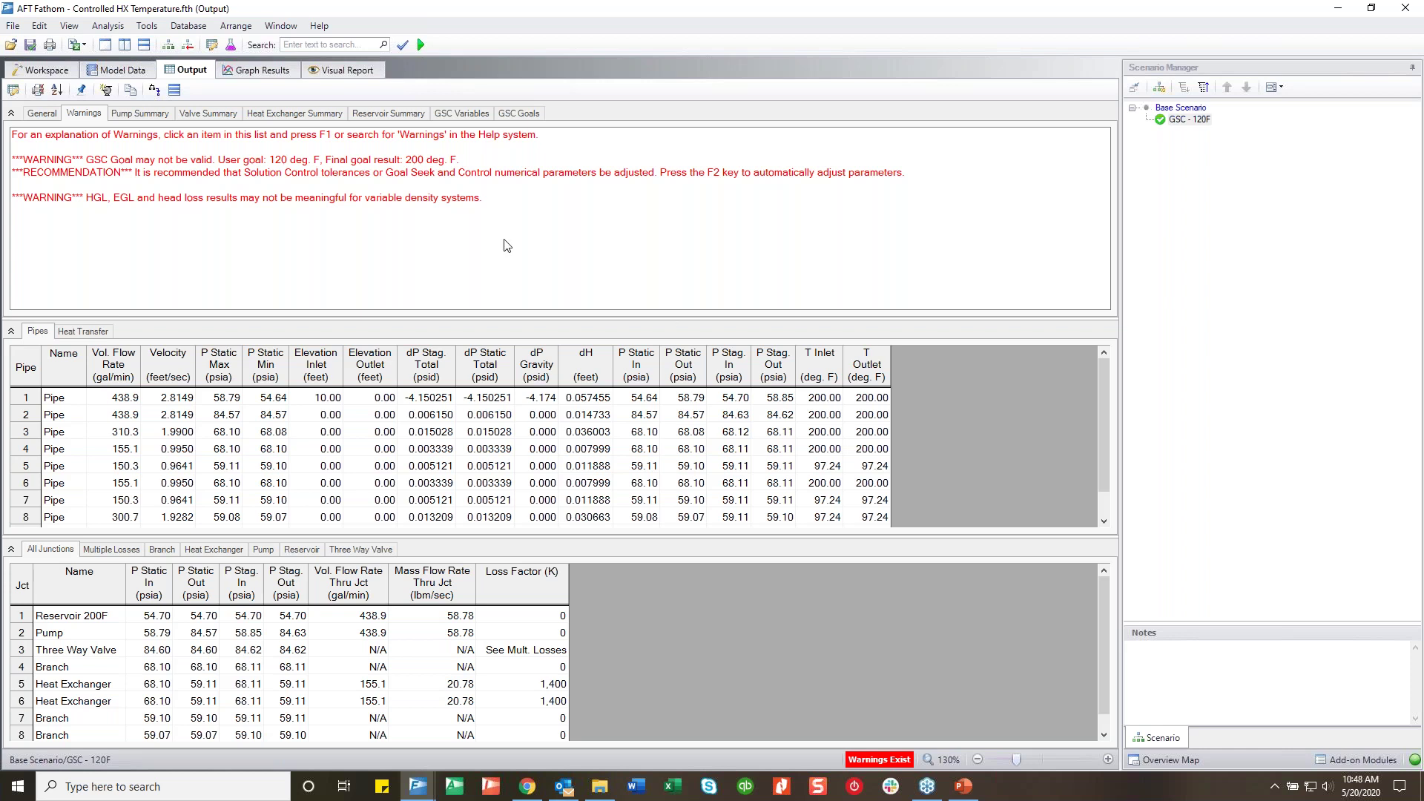
click(34, 72)
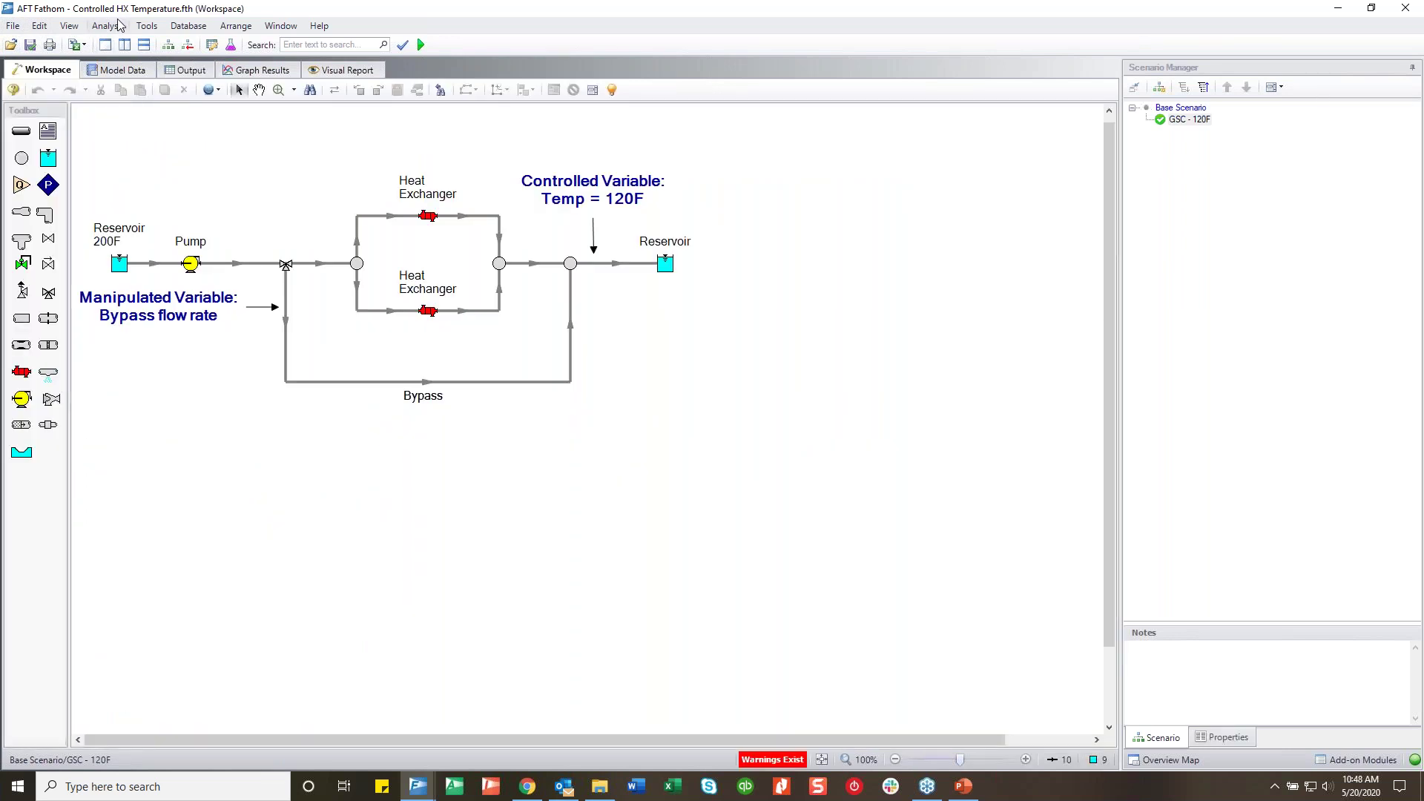
Reassign the temperature goal to pipe P10 in the Goal Seek and Control Manager and accept the change
click(108, 25)
click(208, 135)
drag(671, 199, 1084, 162)
click(523, 217)
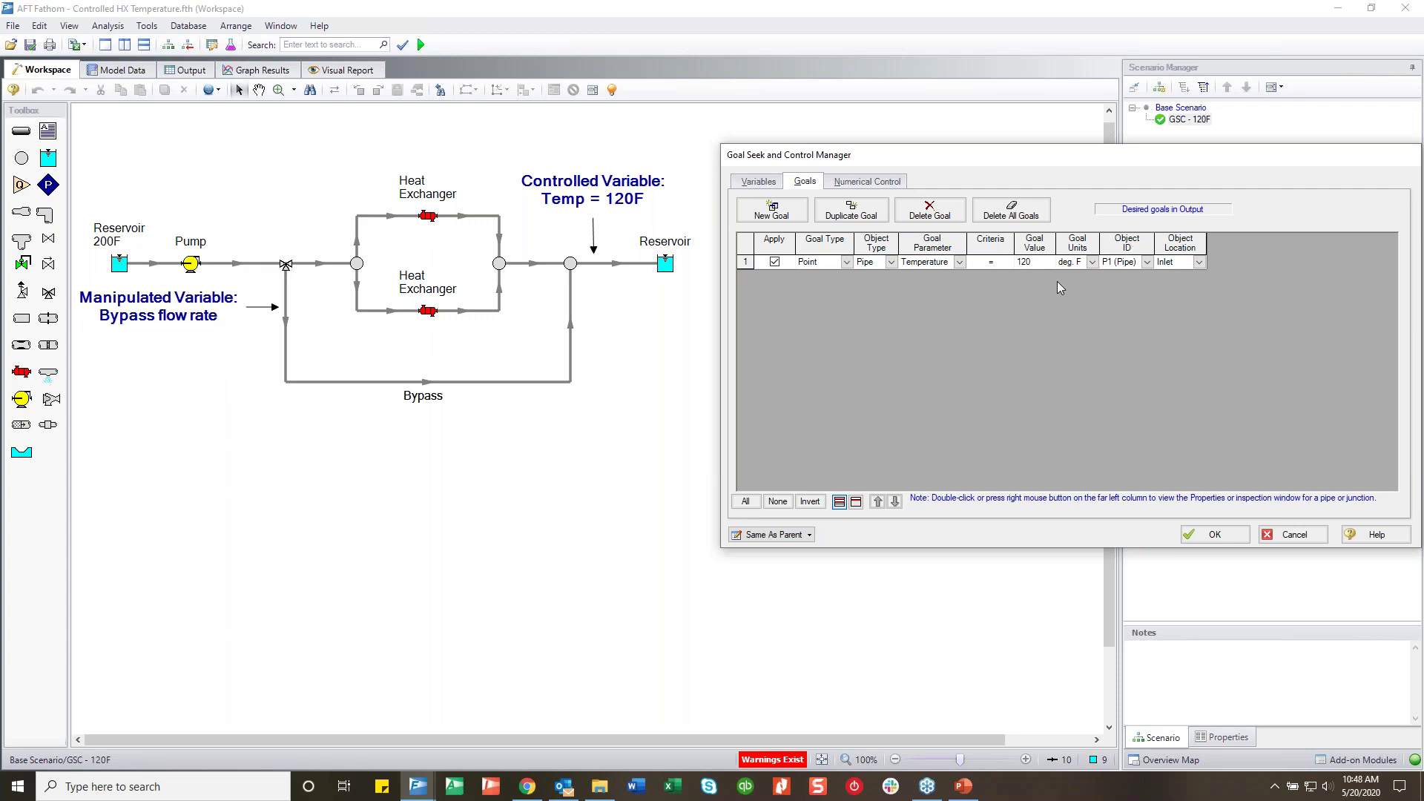
click(1039, 266)
click(1147, 262)
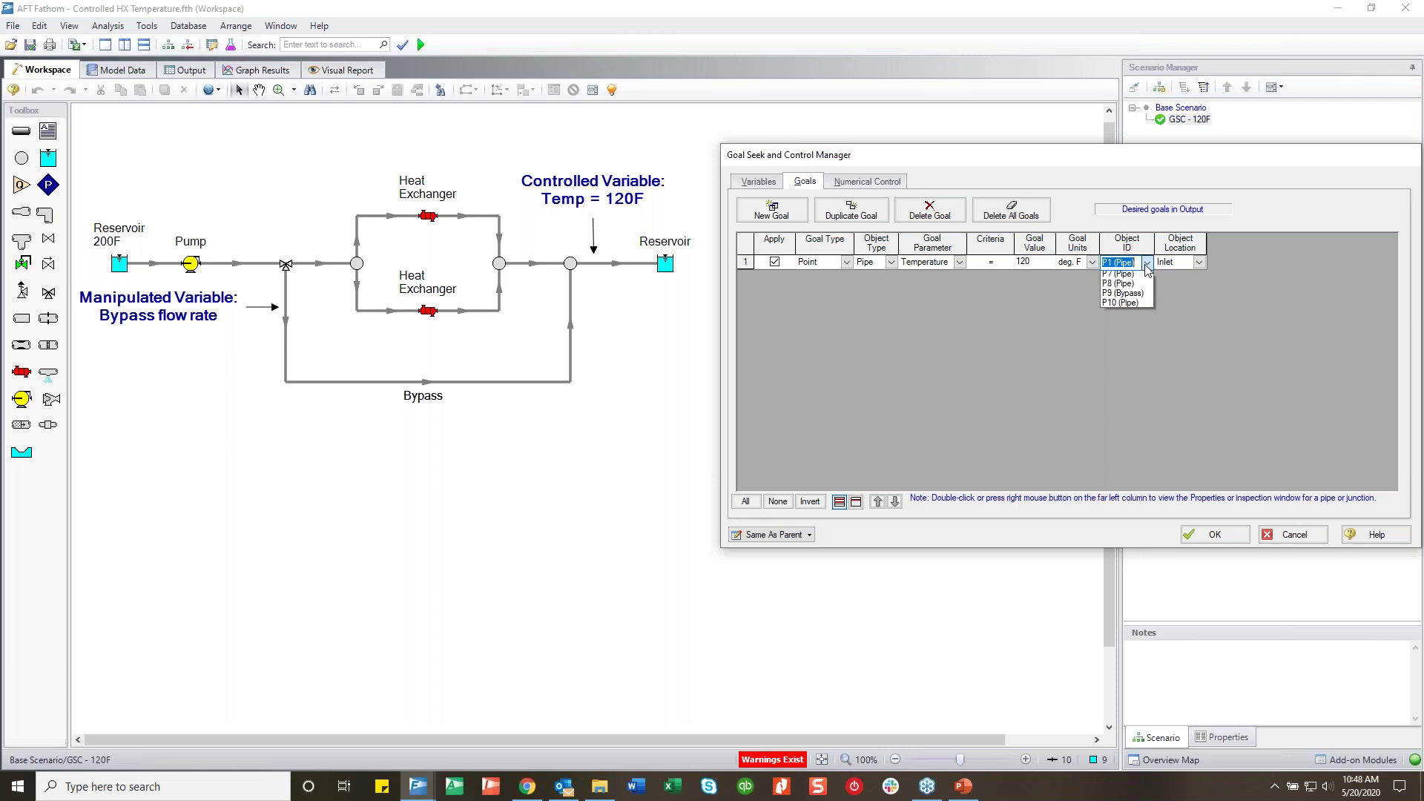
click(1120, 362)
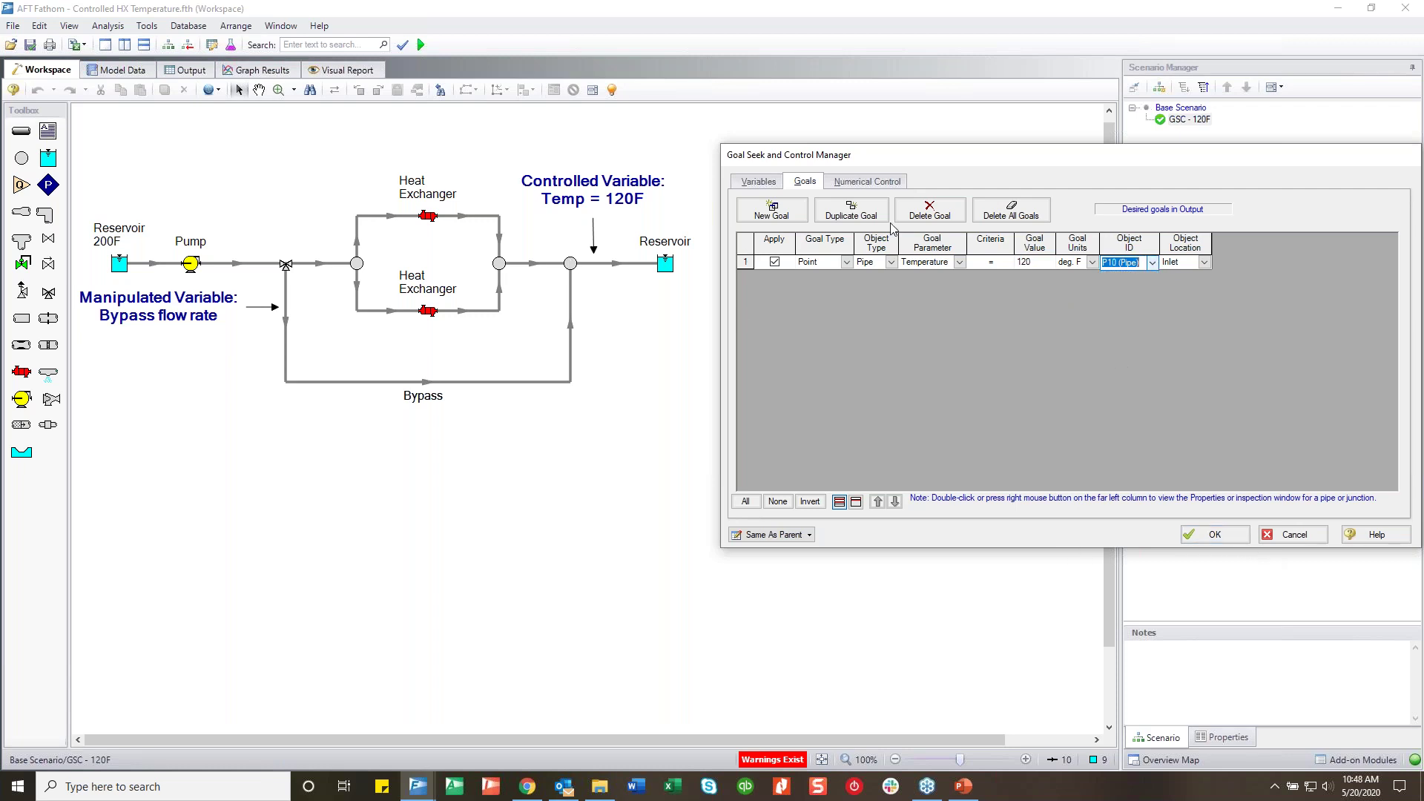
click(867, 181)
click(1215, 535)
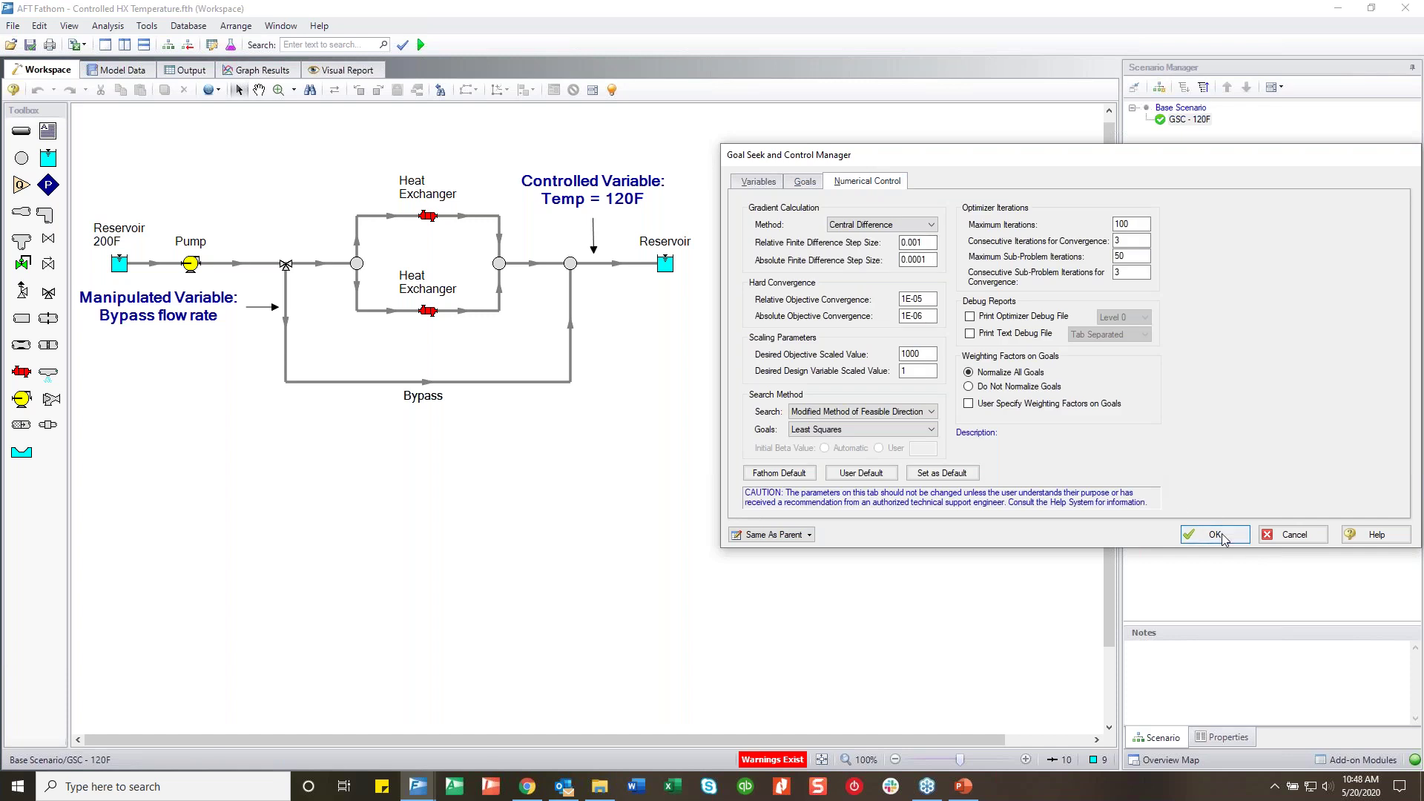
click(1031, 366)
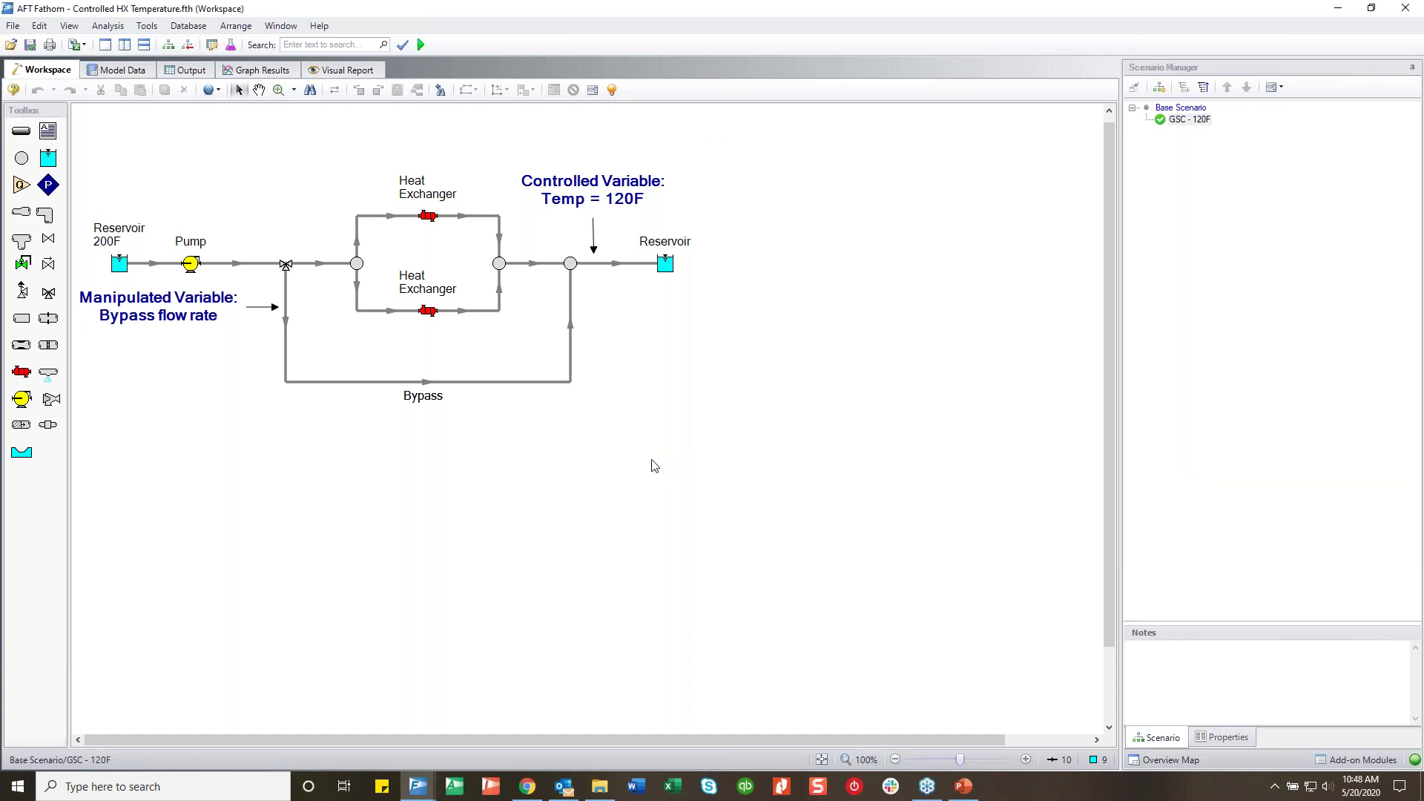
Rerun the model and check the GSC variable and goal results in the output
key(ctrl+r)
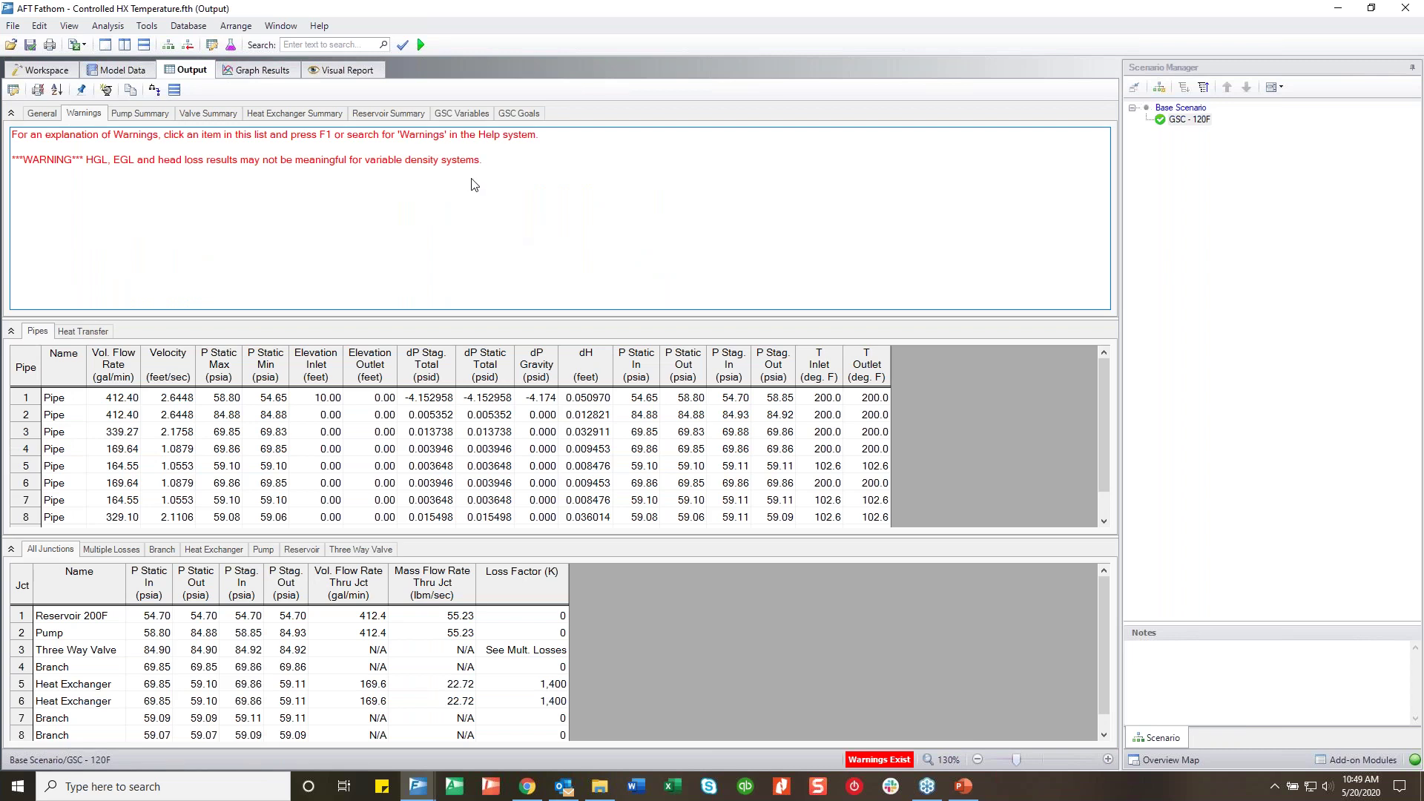
click(454, 114)
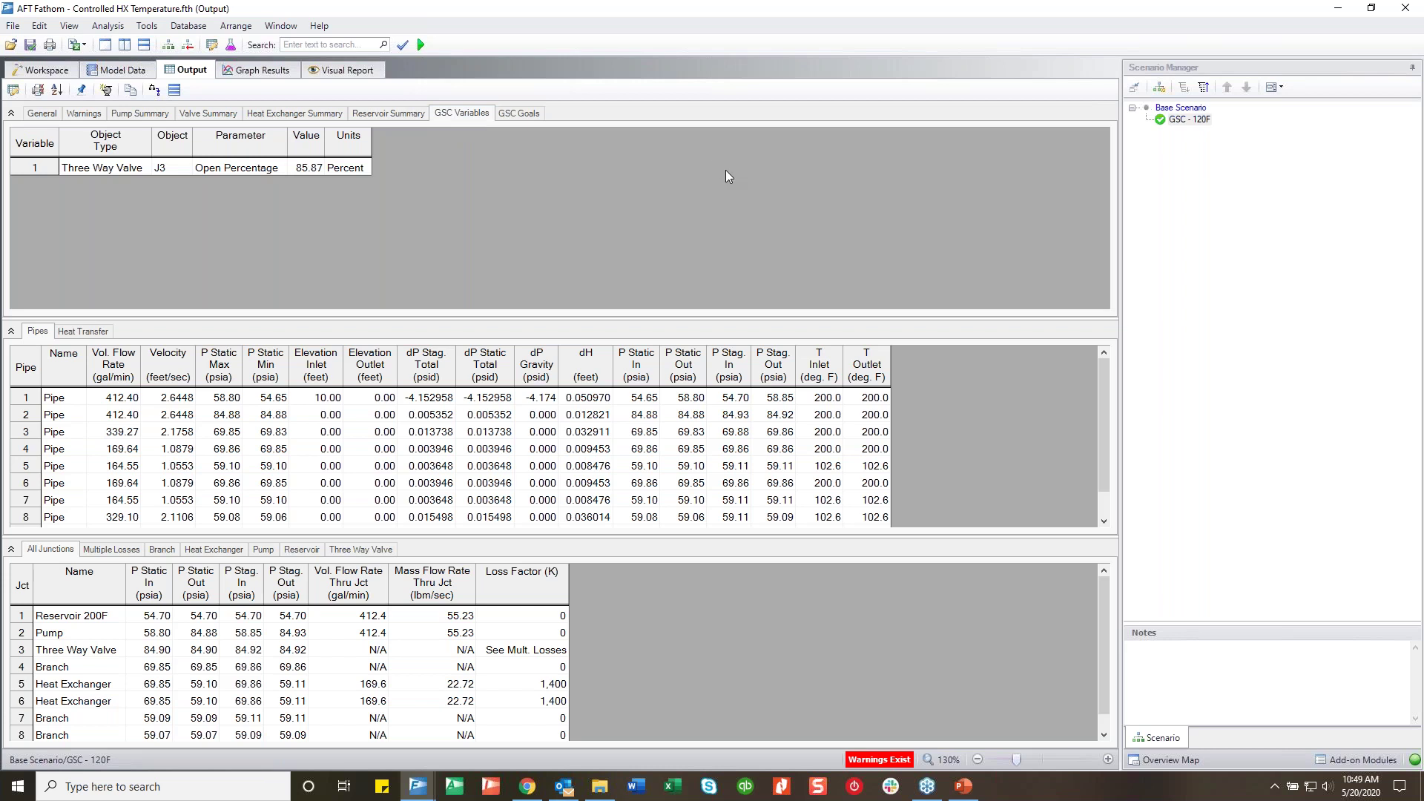
click(527, 115)
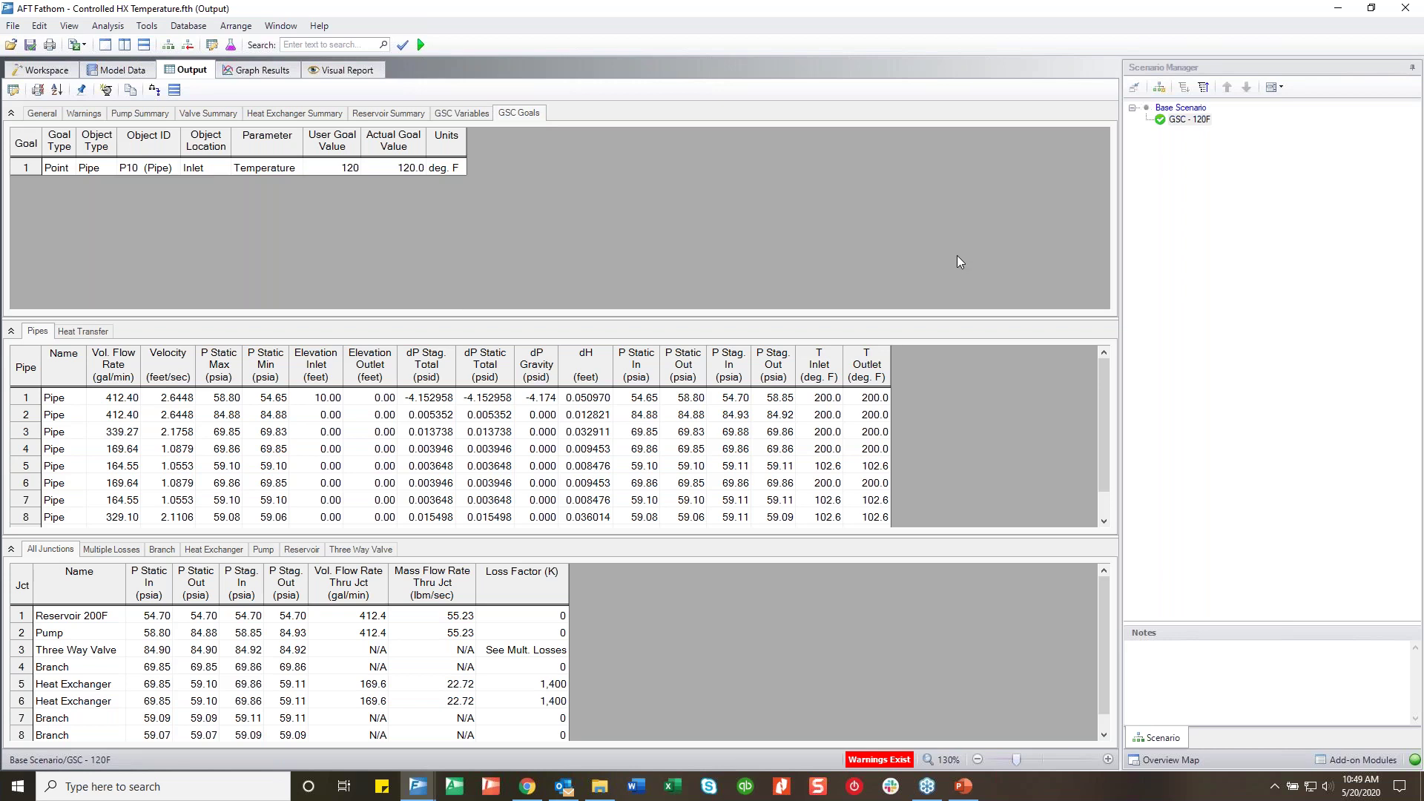
Create a child scenario of the Base Scenario named "GSC - Linking Variables"
click(63, 71)
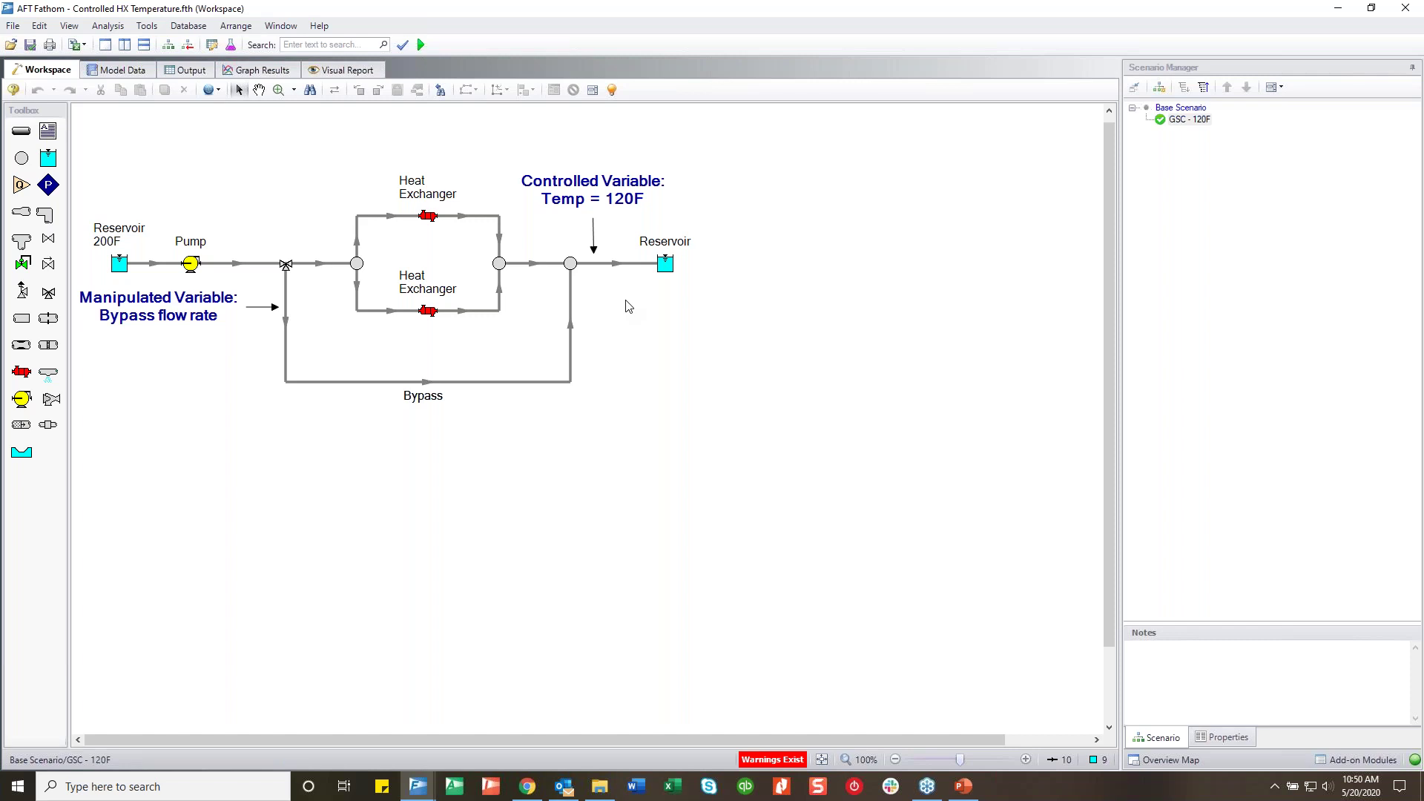
click(1191, 112)
right_click(1192, 115)
click(1250, 142)
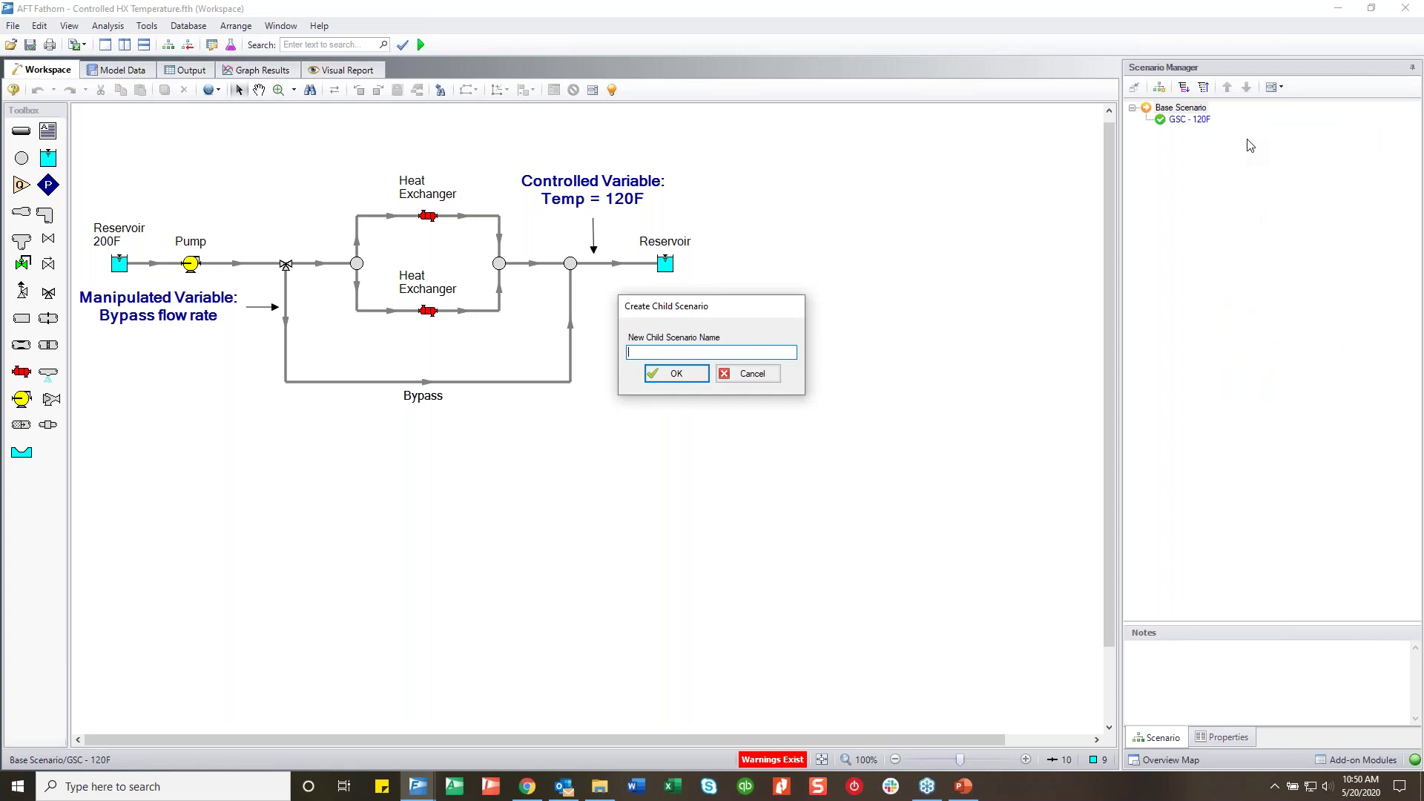
text(GSC - Linking Variables)
key(Return)
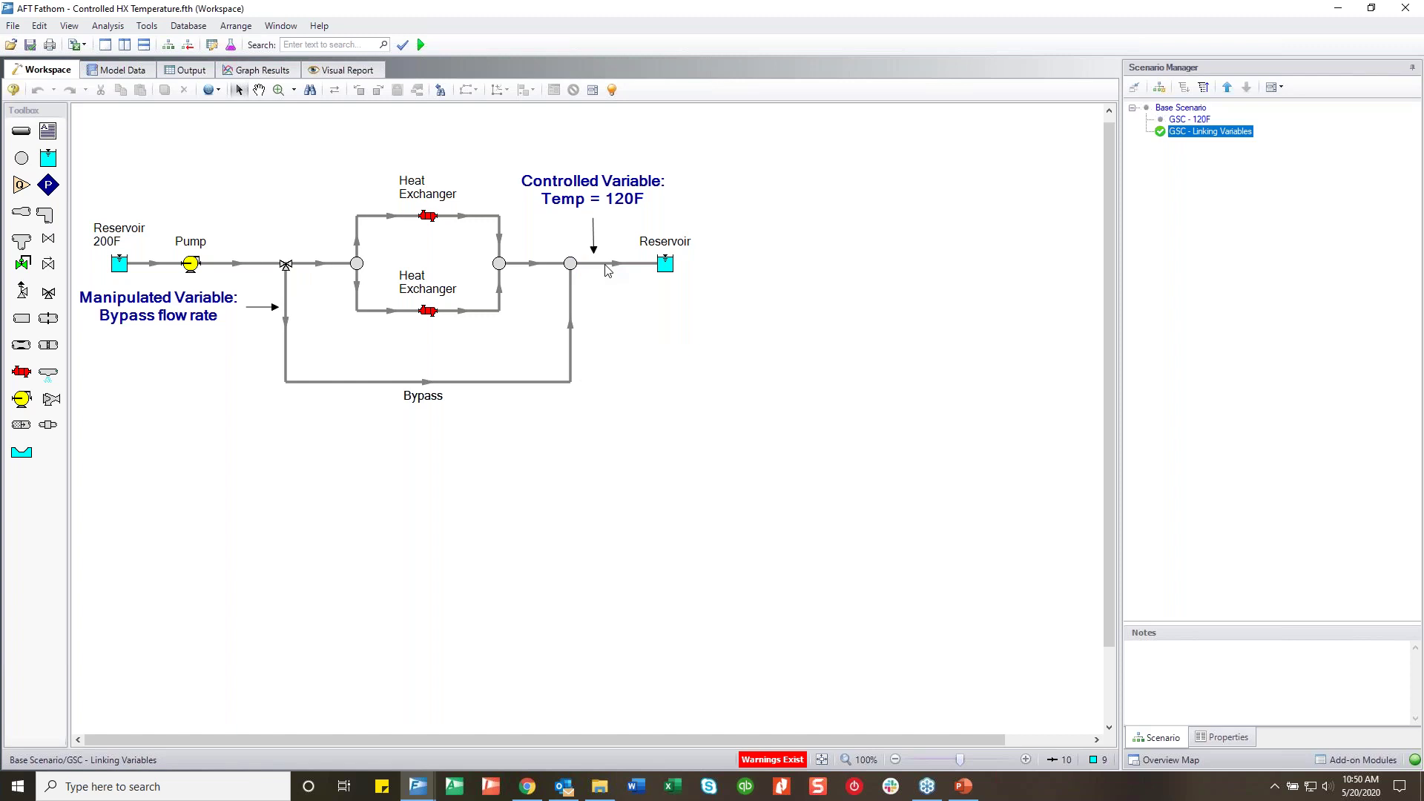
Add a goal-seek variable for the secondary inlet temperature of heat exchanger J5
click(115, 27)
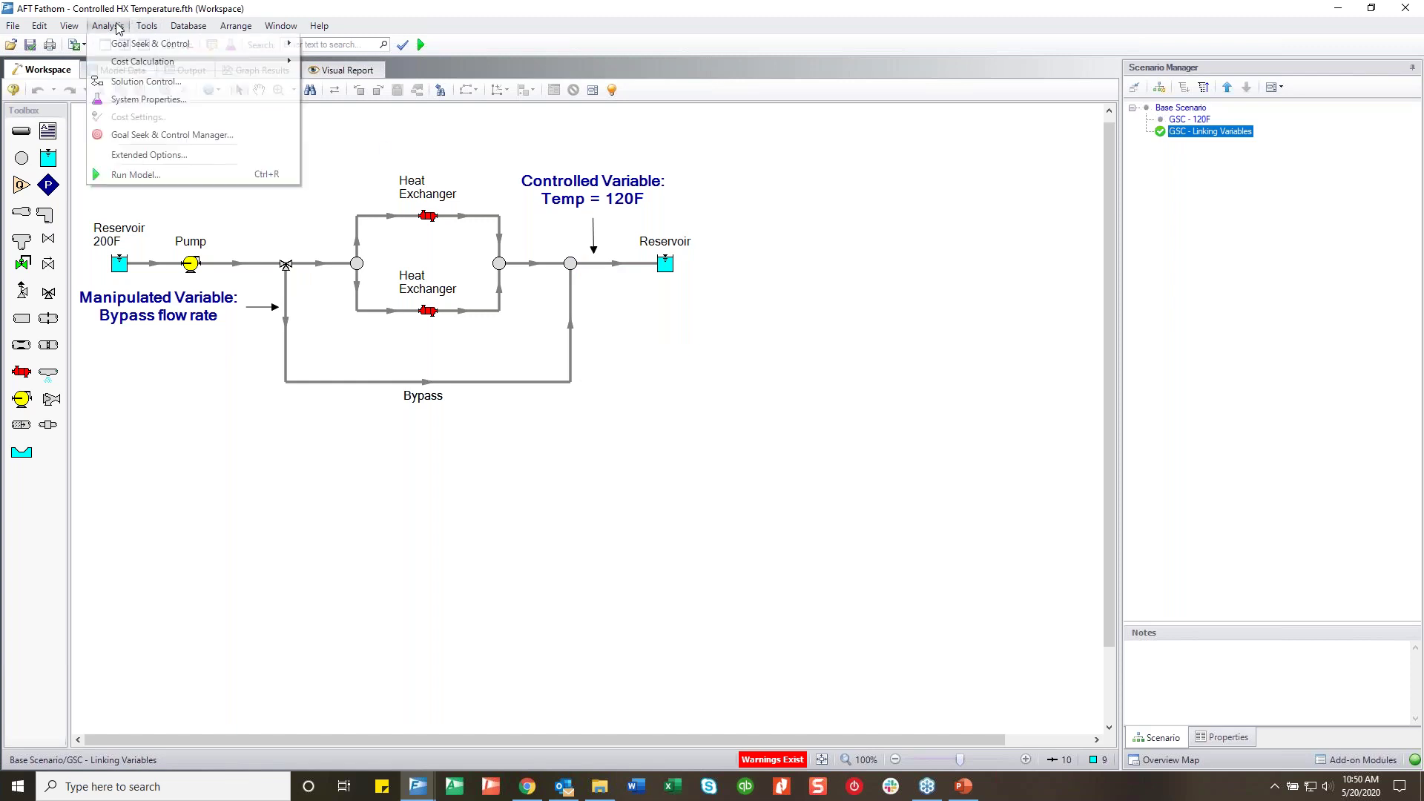
click(172, 135)
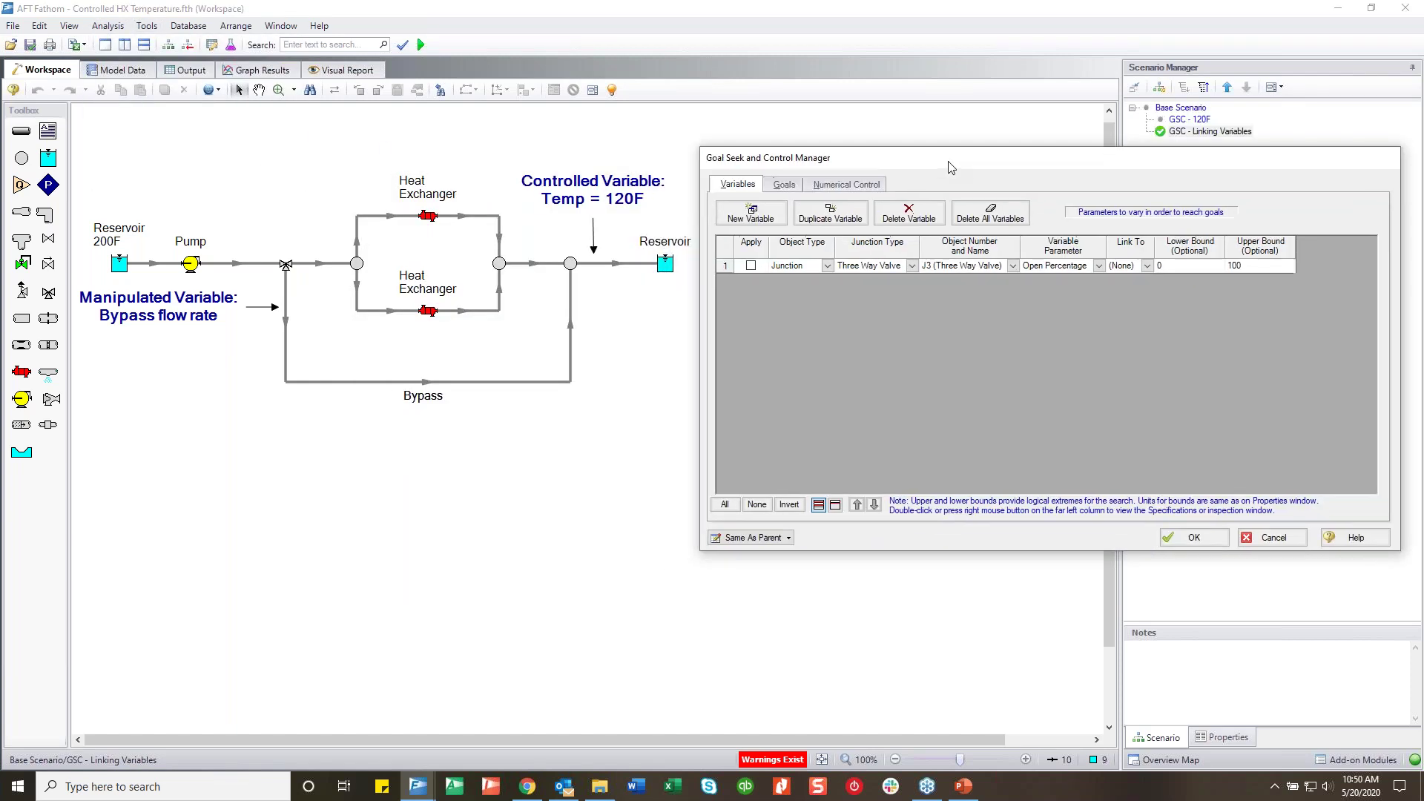
drag(952, 166, 846, 187)
click(656, 239)
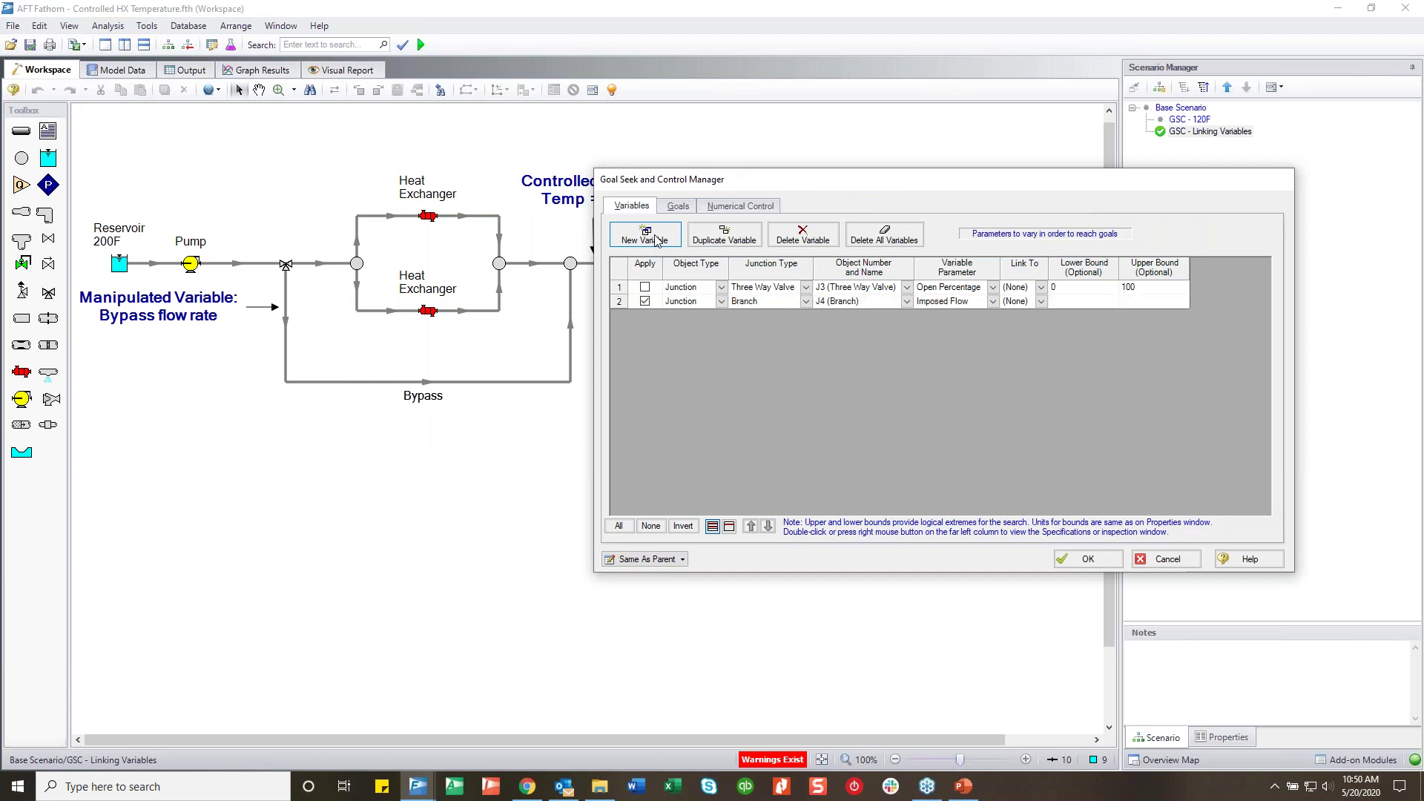
click(805, 302)
click(779, 326)
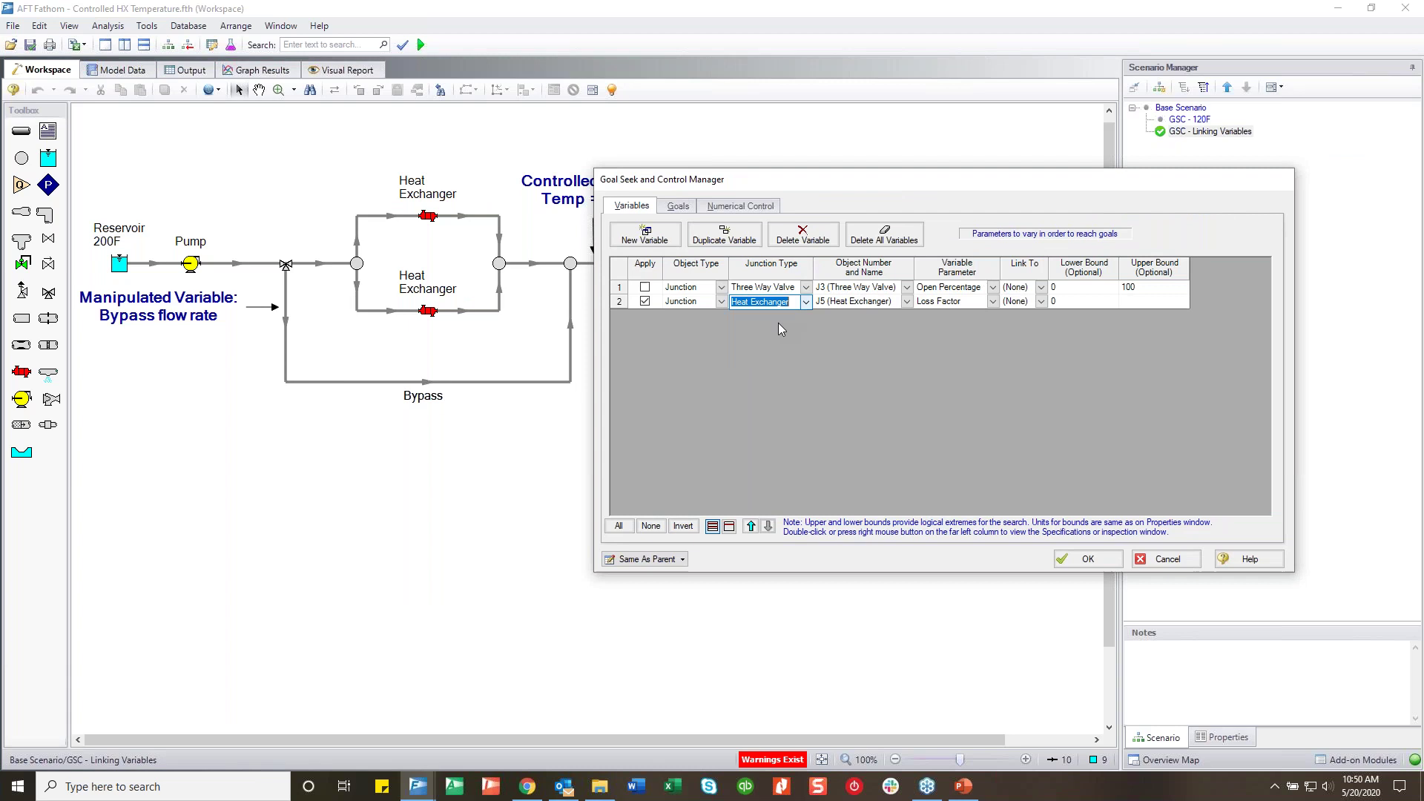
click(994, 302)
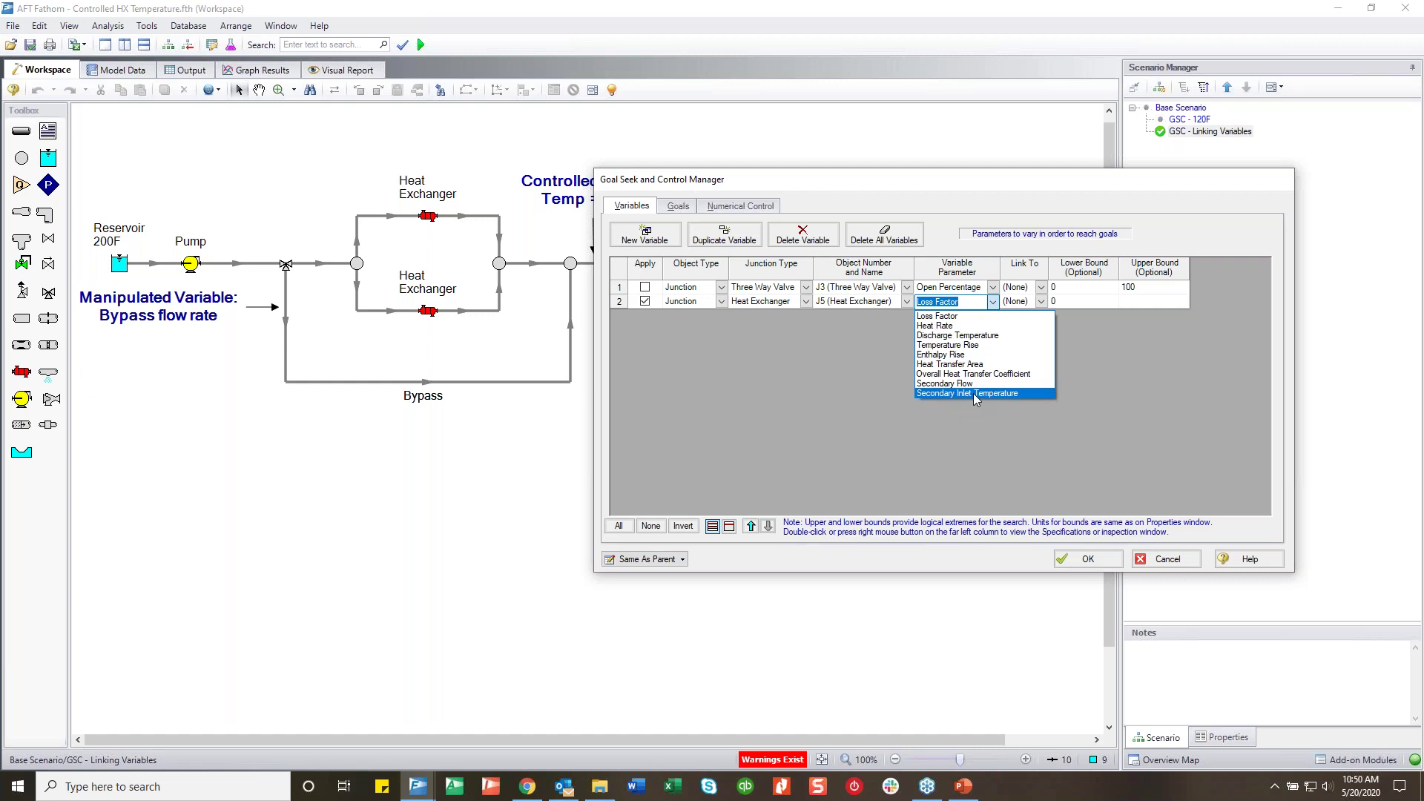
click(953, 393)
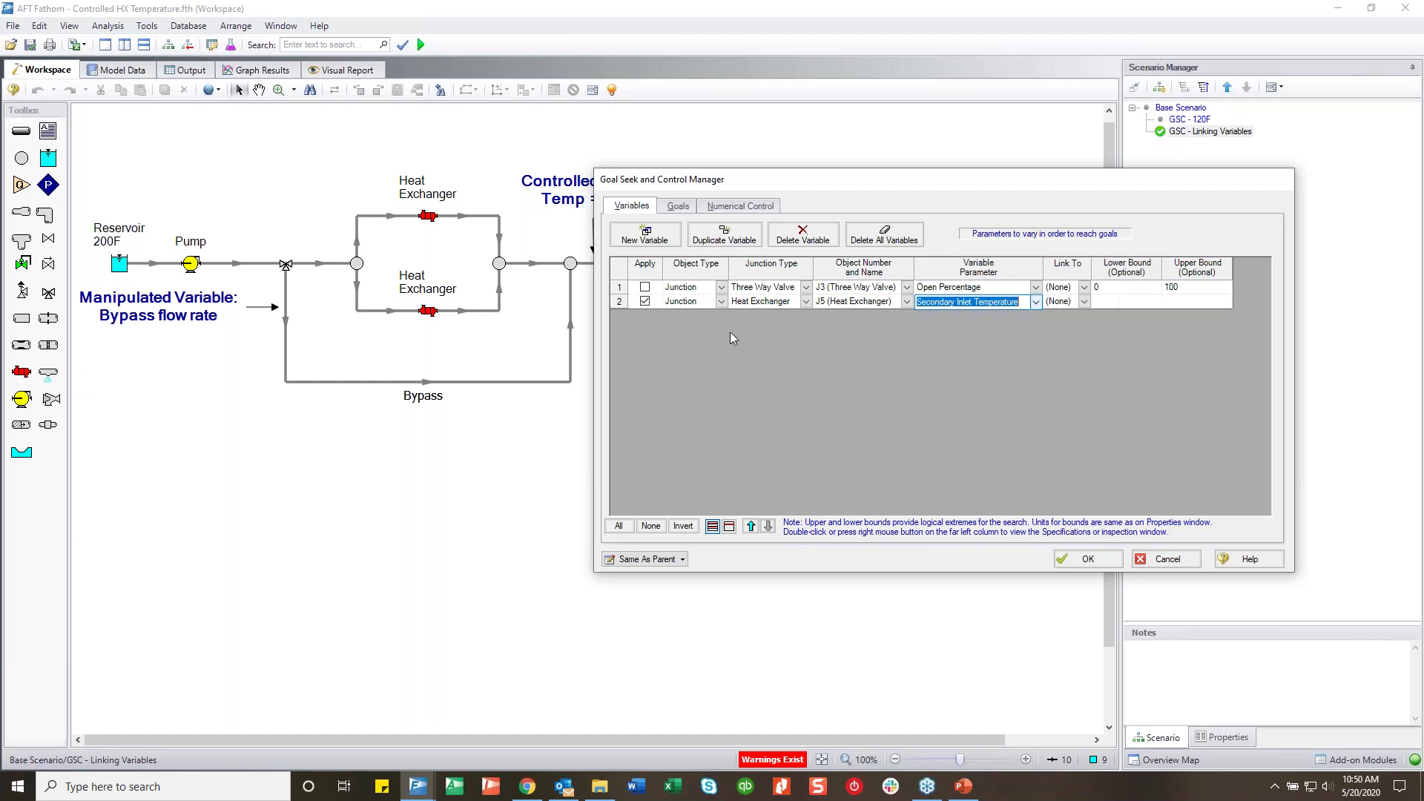
Examine heat exchanger J5's thermal model options and secondary fluid inlet temperature, leaving its properties unmodified
click(618, 302)
double_click(619, 301)
drag(512, 224, 880, 349)
click(705, 463)
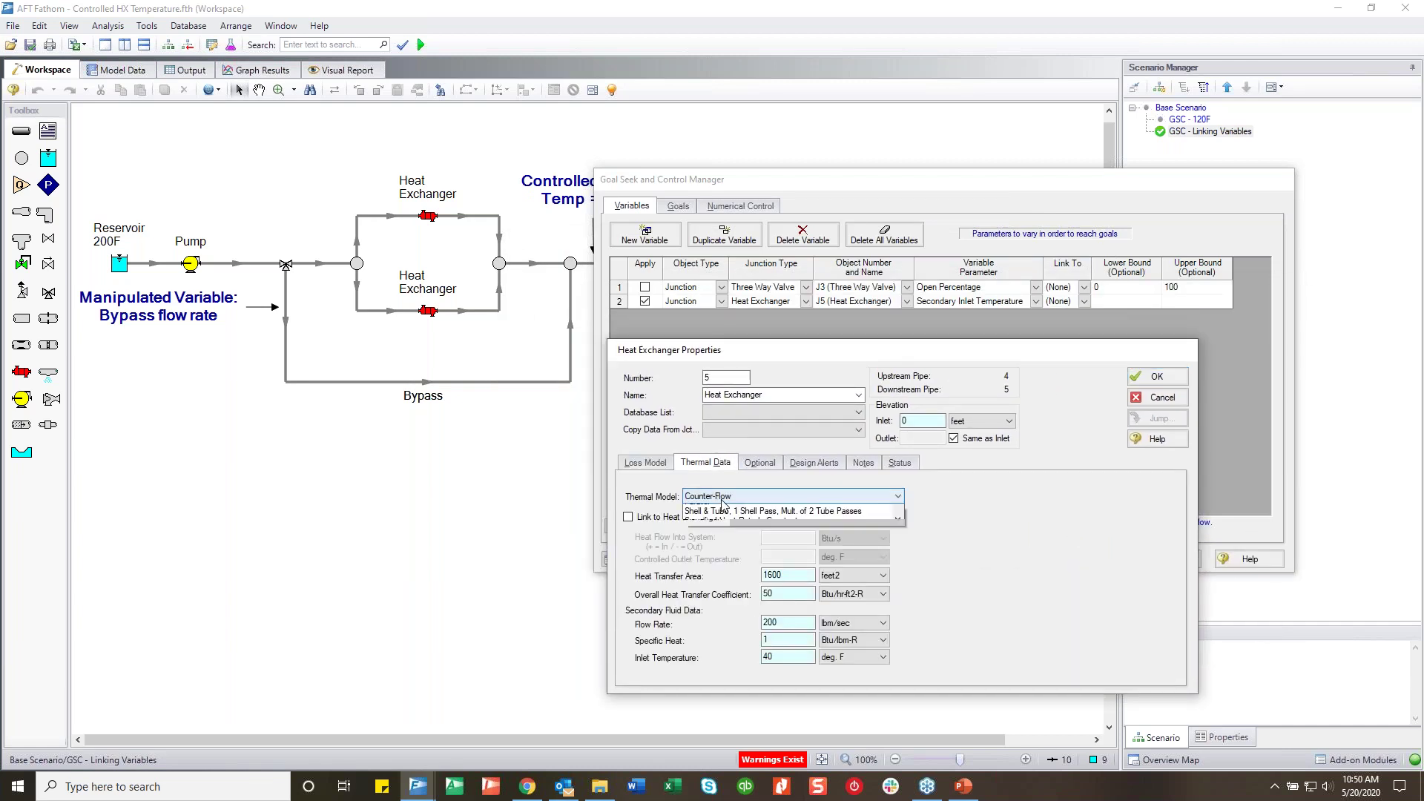
click(738, 497)
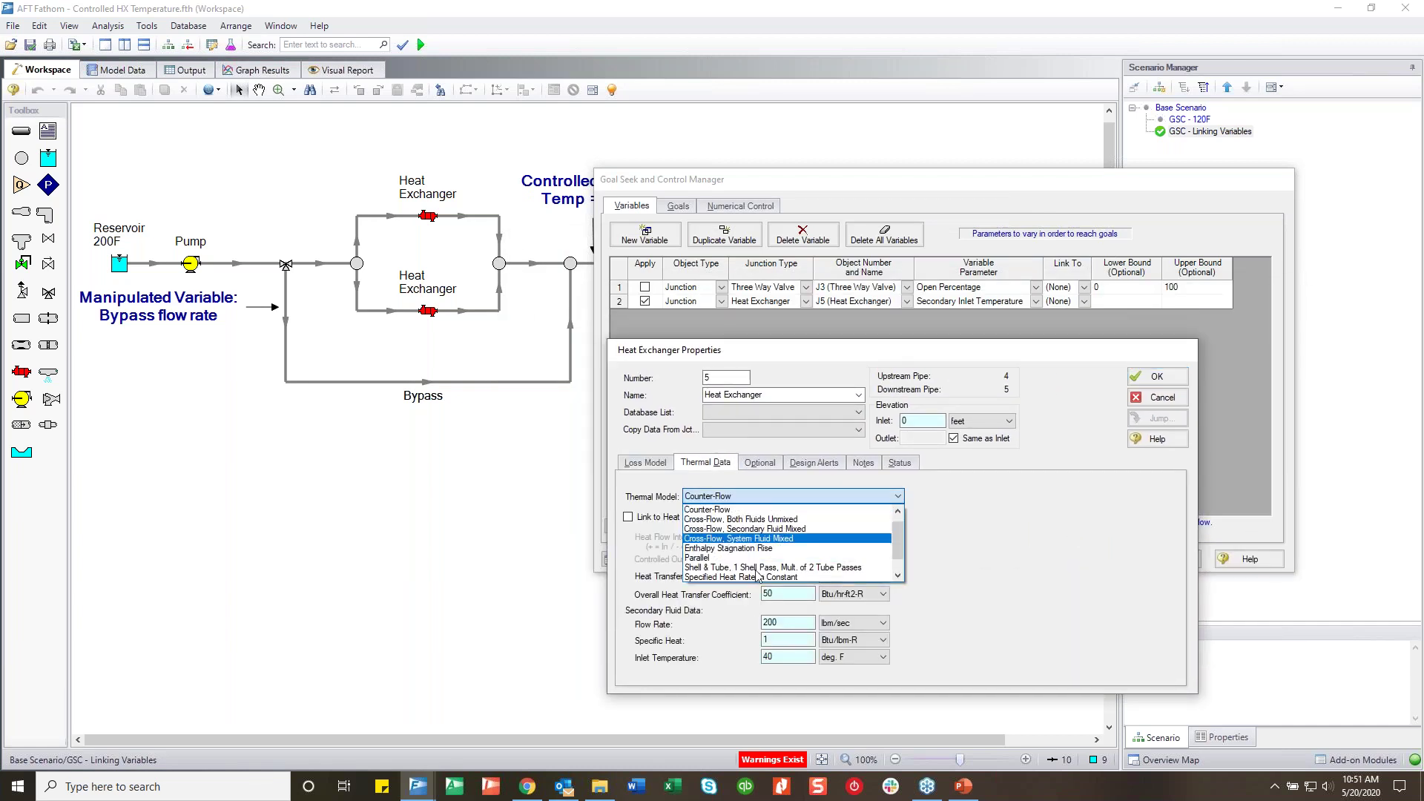
click(728, 497)
drag(992, 335, 1015, 312)
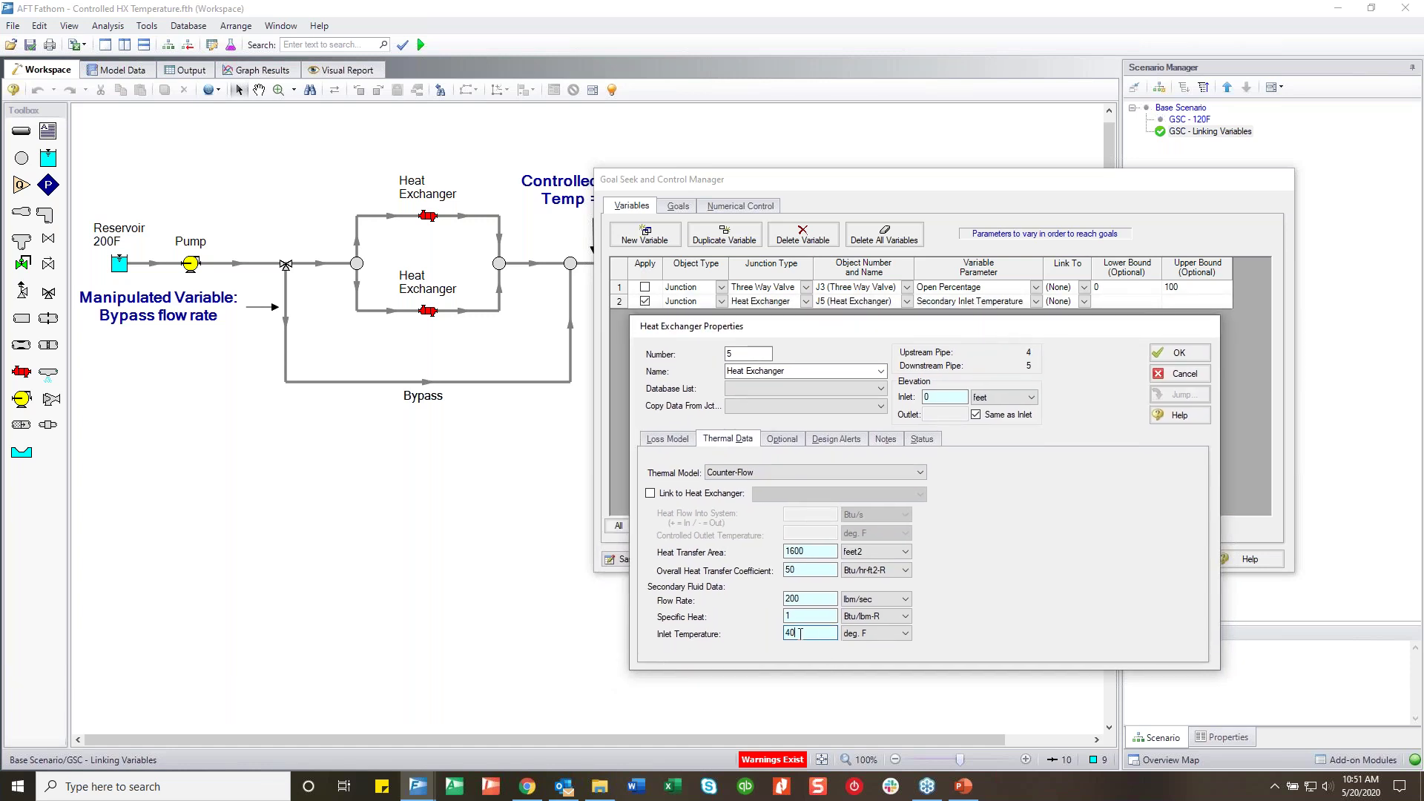
click(1185, 375)
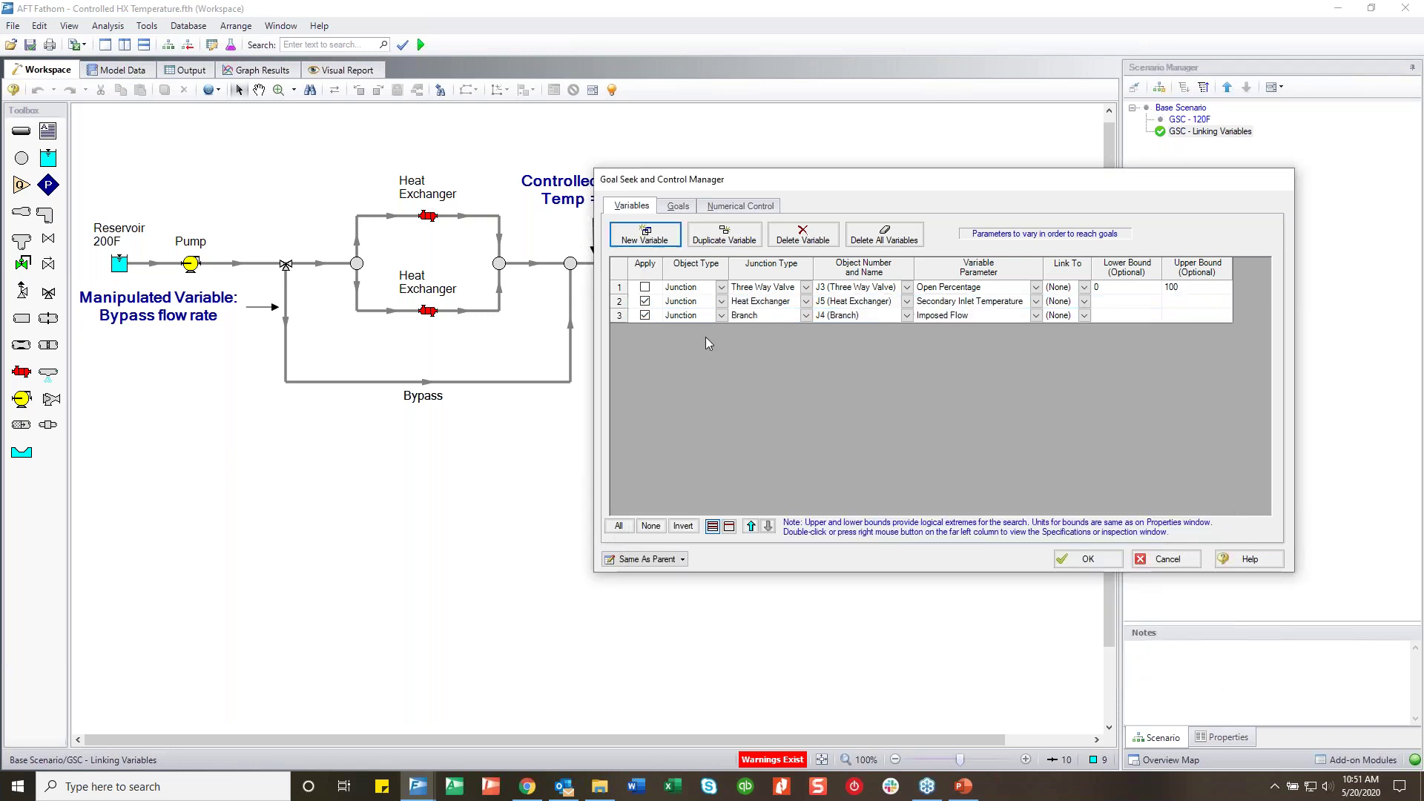
Set up a third variable for the secondary inlet temperature of heat exchanger J6
click(805, 315)
click(798, 347)
click(907, 317)
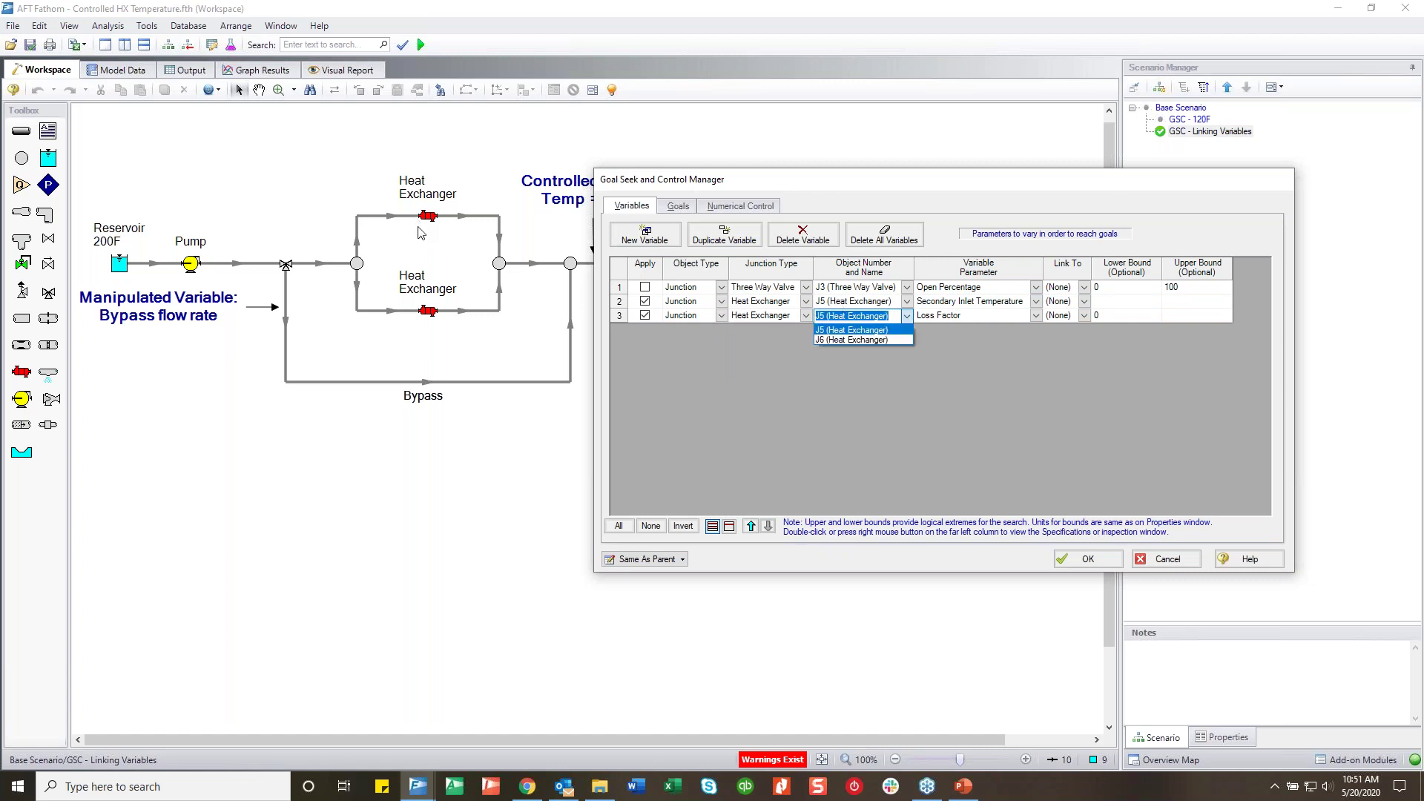
click(882, 341)
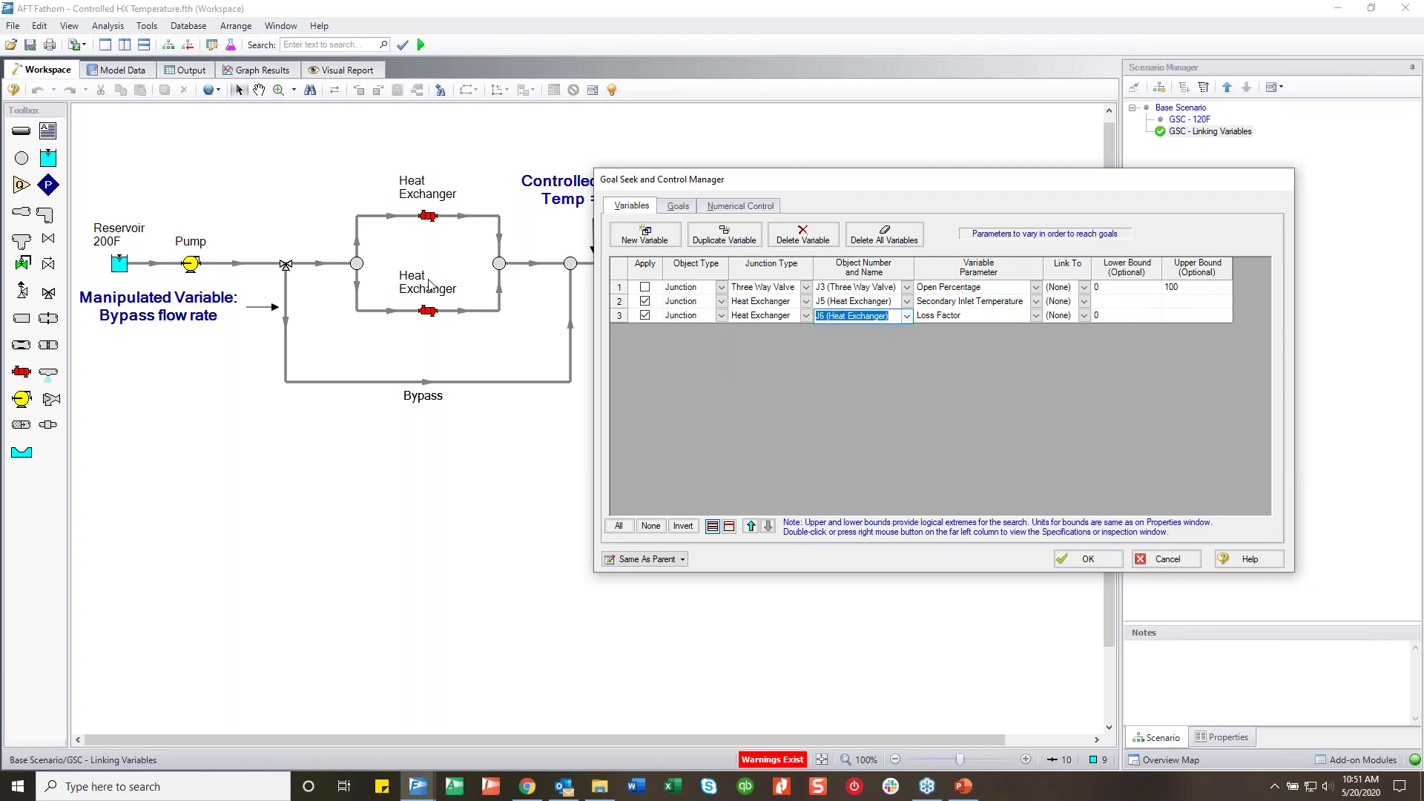
click(1036, 316)
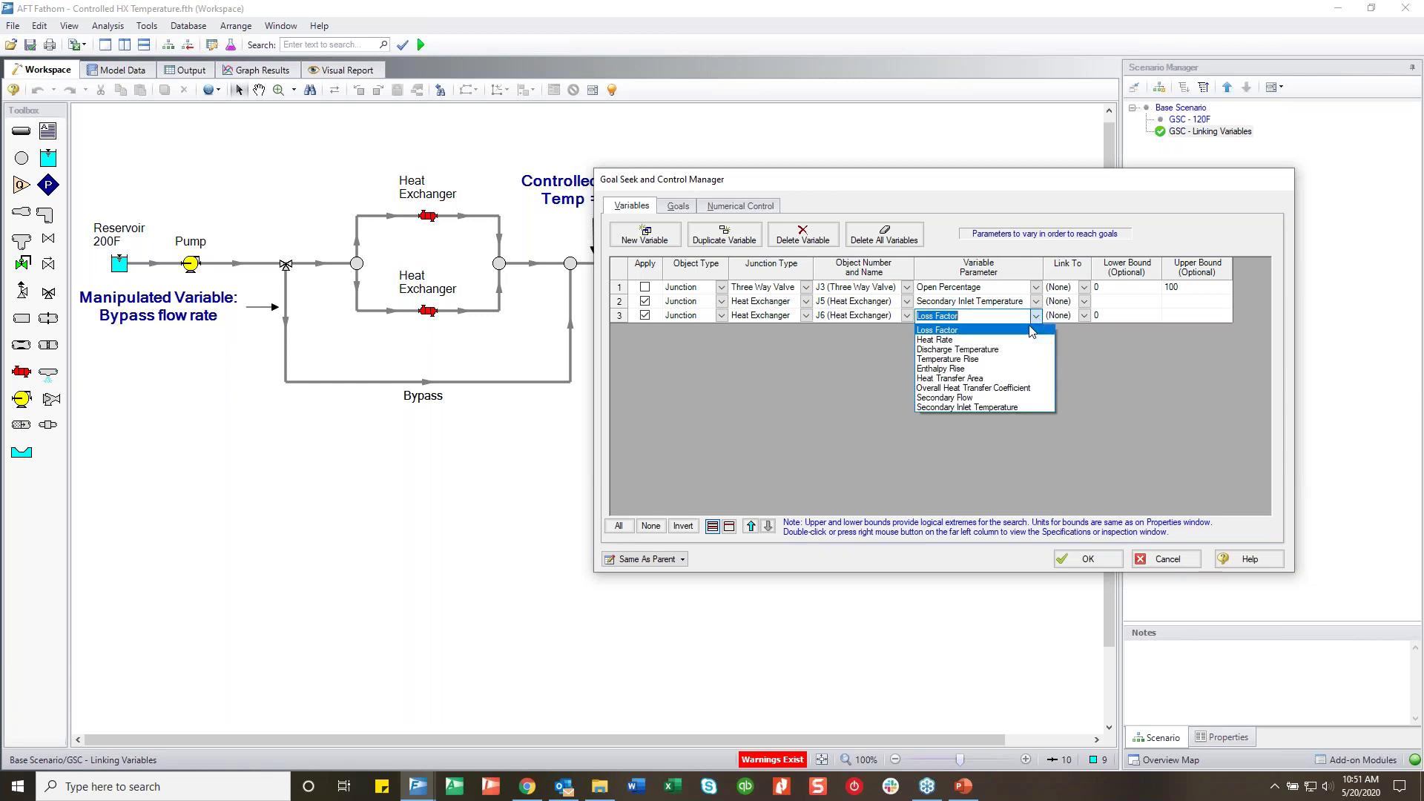
click(1001, 407)
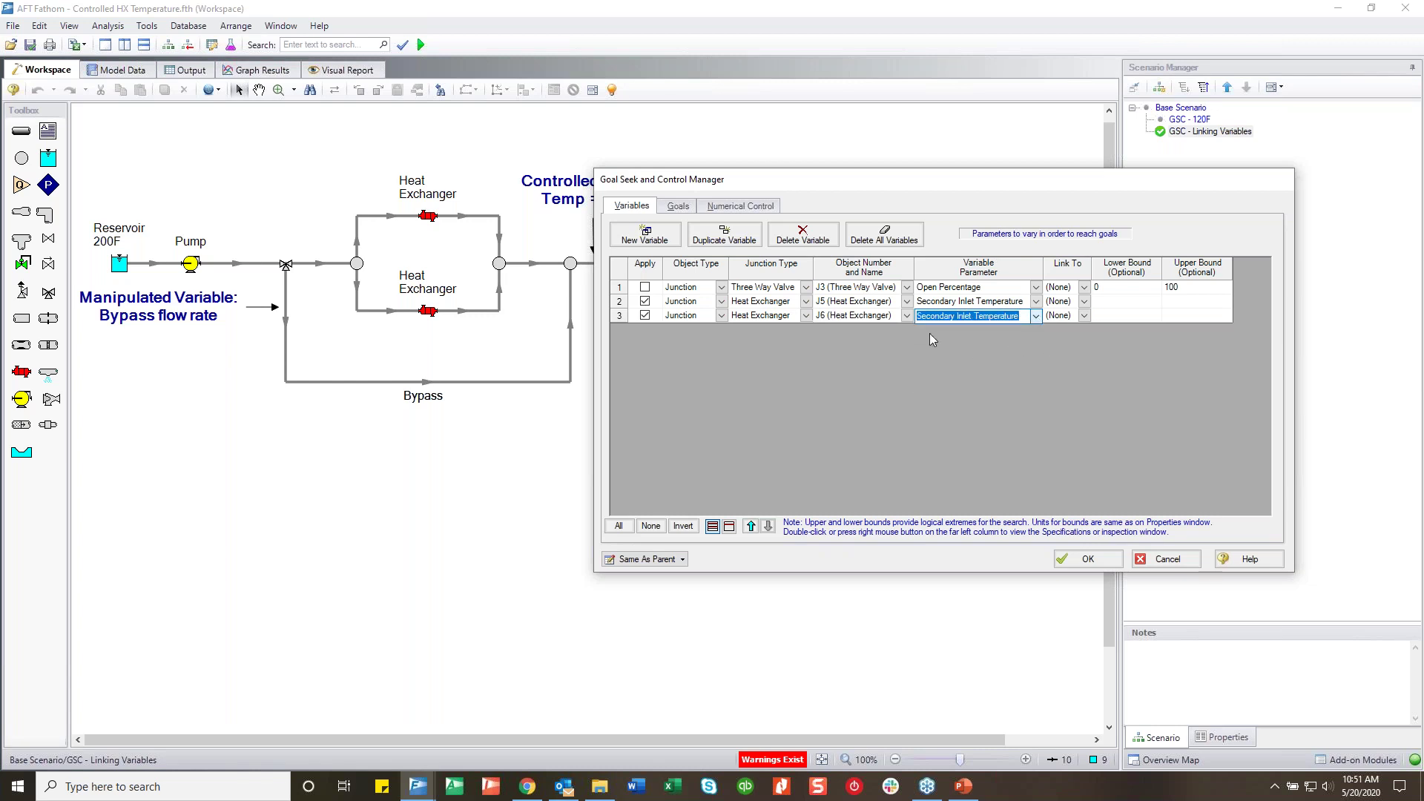
Apply the existing goal in this scenario and go through the numerical control settings
click(678, 207)
click(647, 287)
click(741, 206)
click(727, 453)
click(712, 475)
click(632, 206)
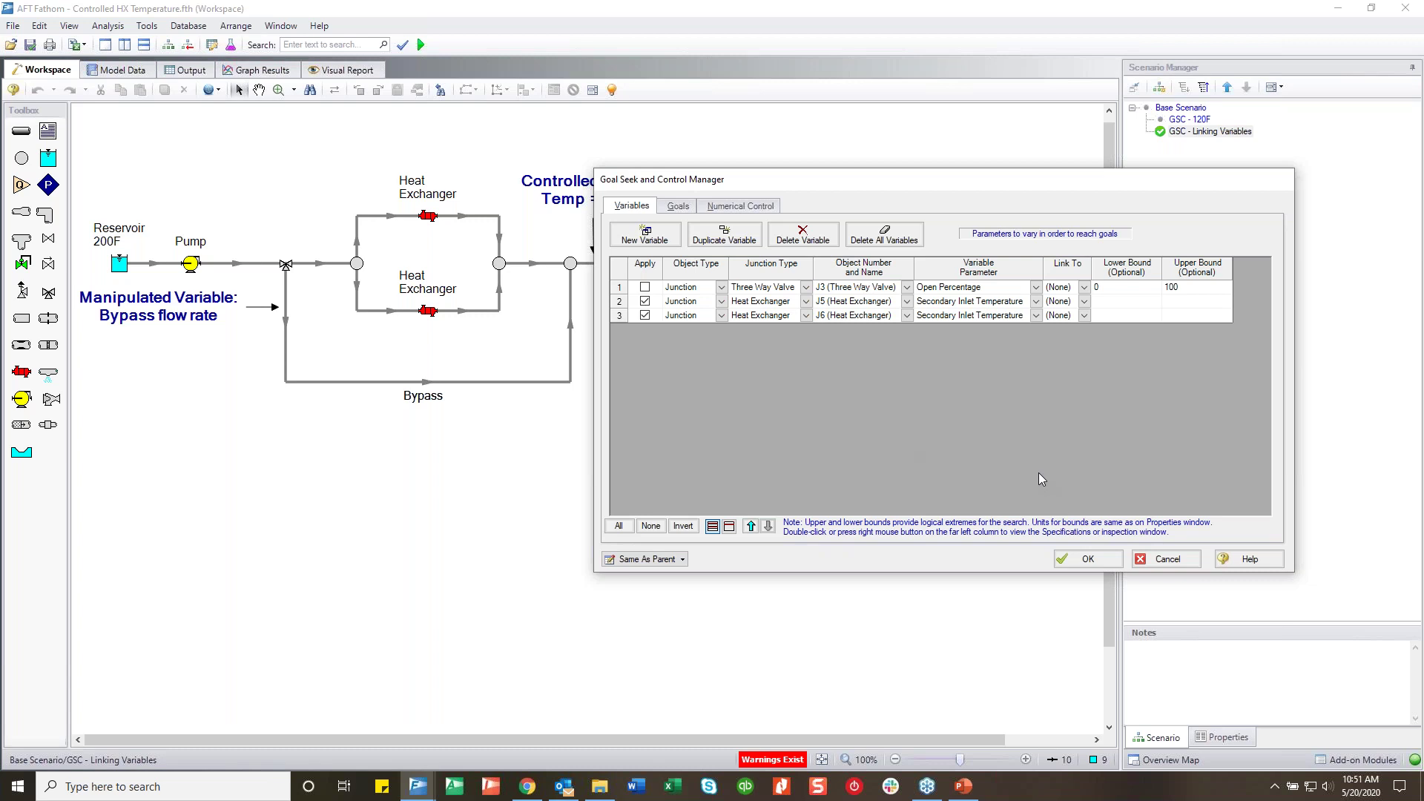
Try to accept the Goal Seek and Control setup with both heat exchanger variables unlinked
click(1099, 566)
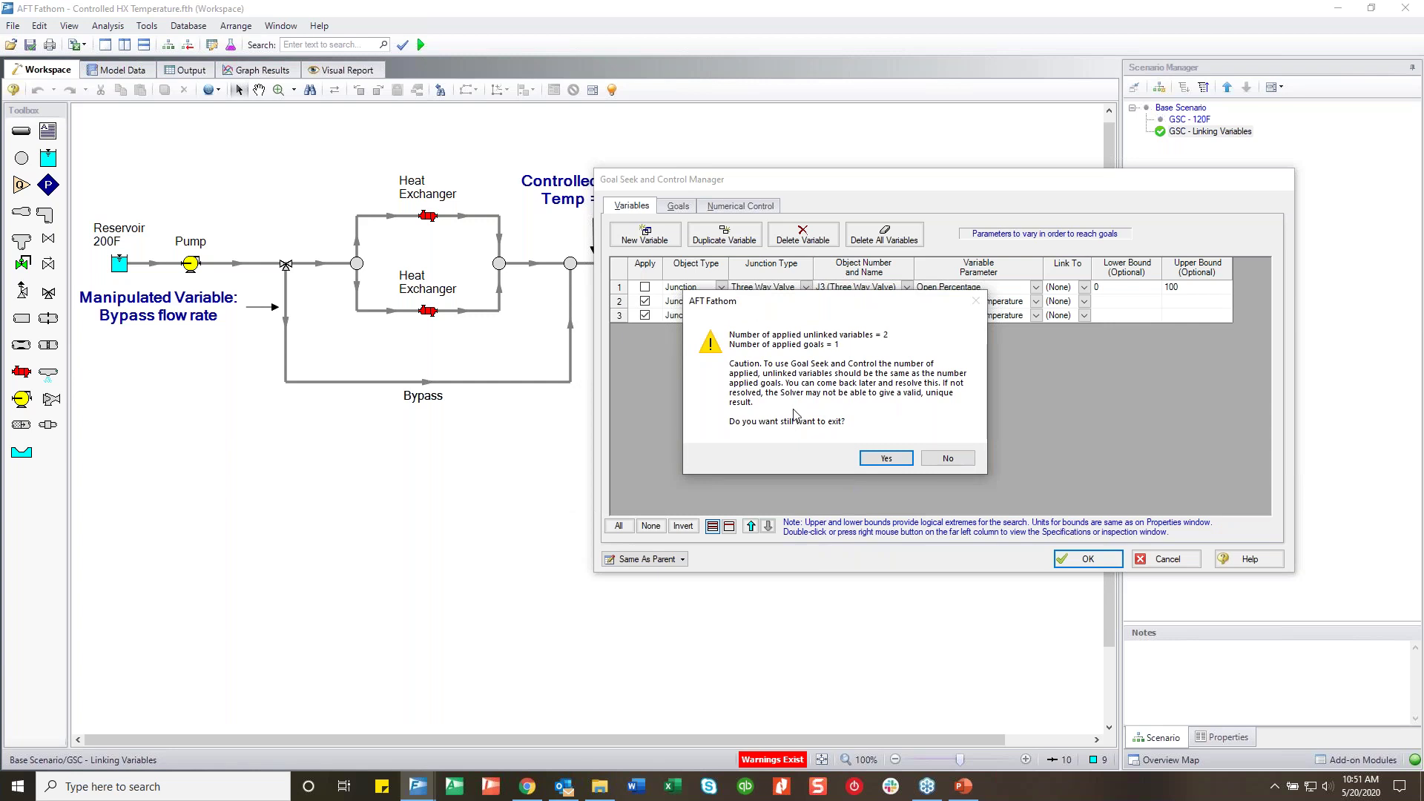
click(899, 462)
click(974, 378)
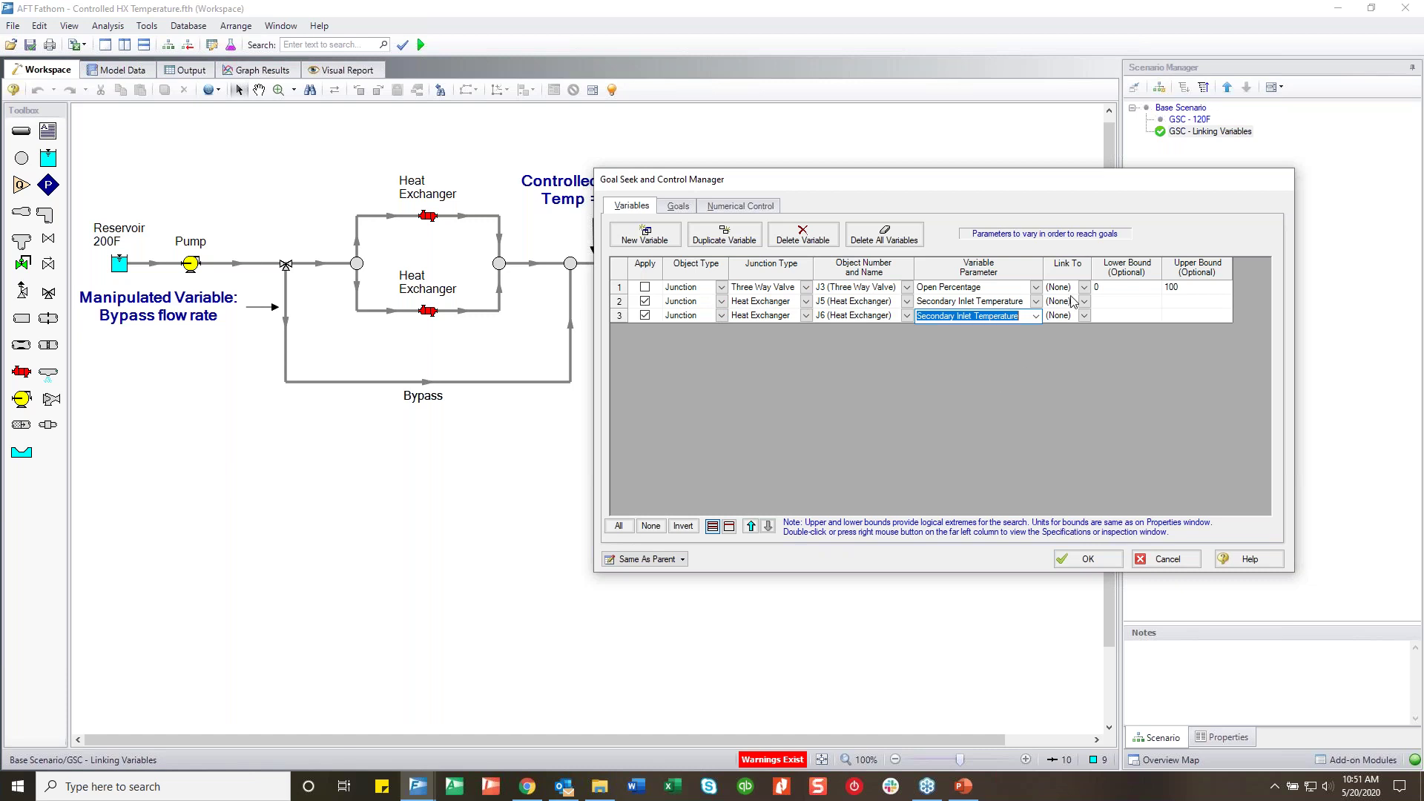
Link heat exchanger J6's secondary inlet temperature variable to J5, accept the setup, clear the old results and turn goal seeking on
click(1083, 316)
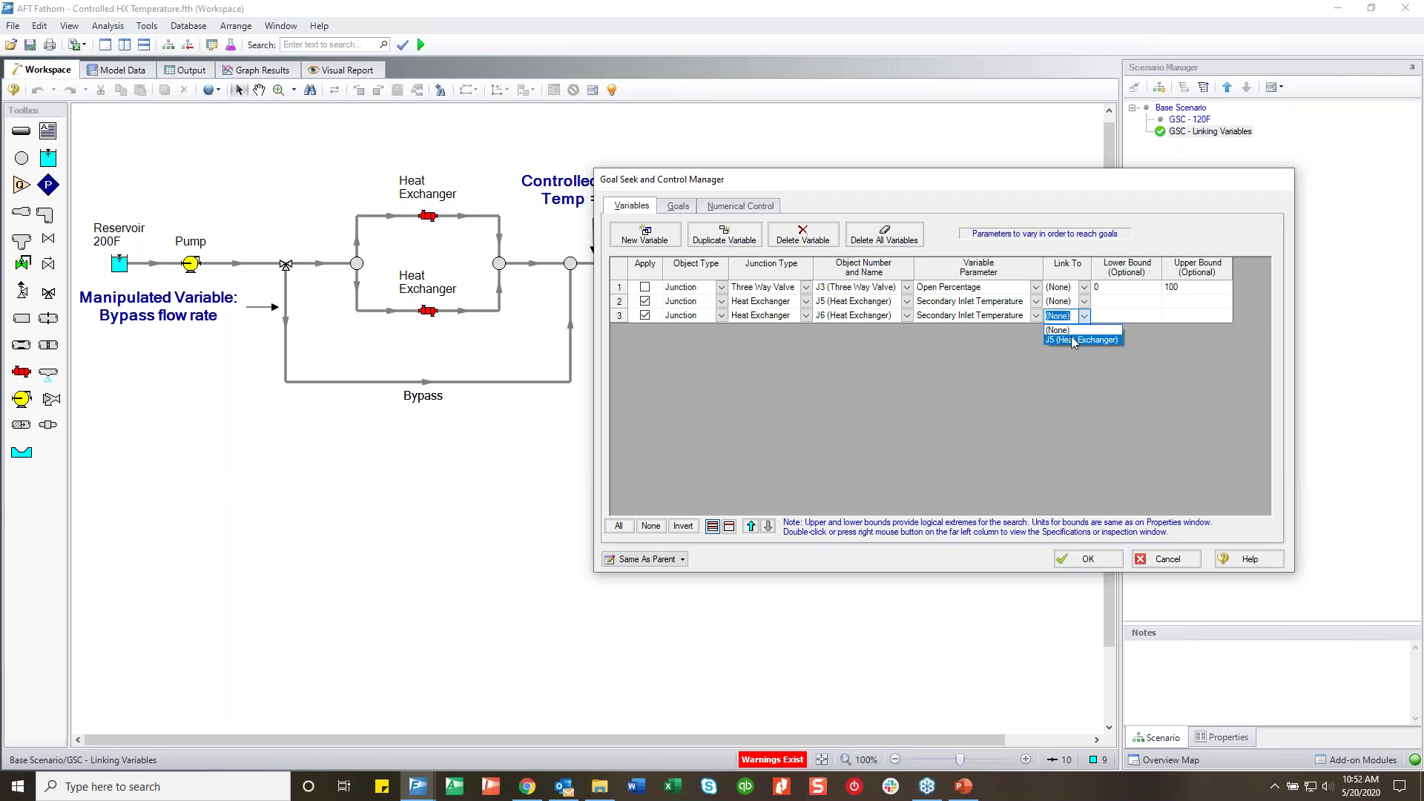
click(1073, 341)
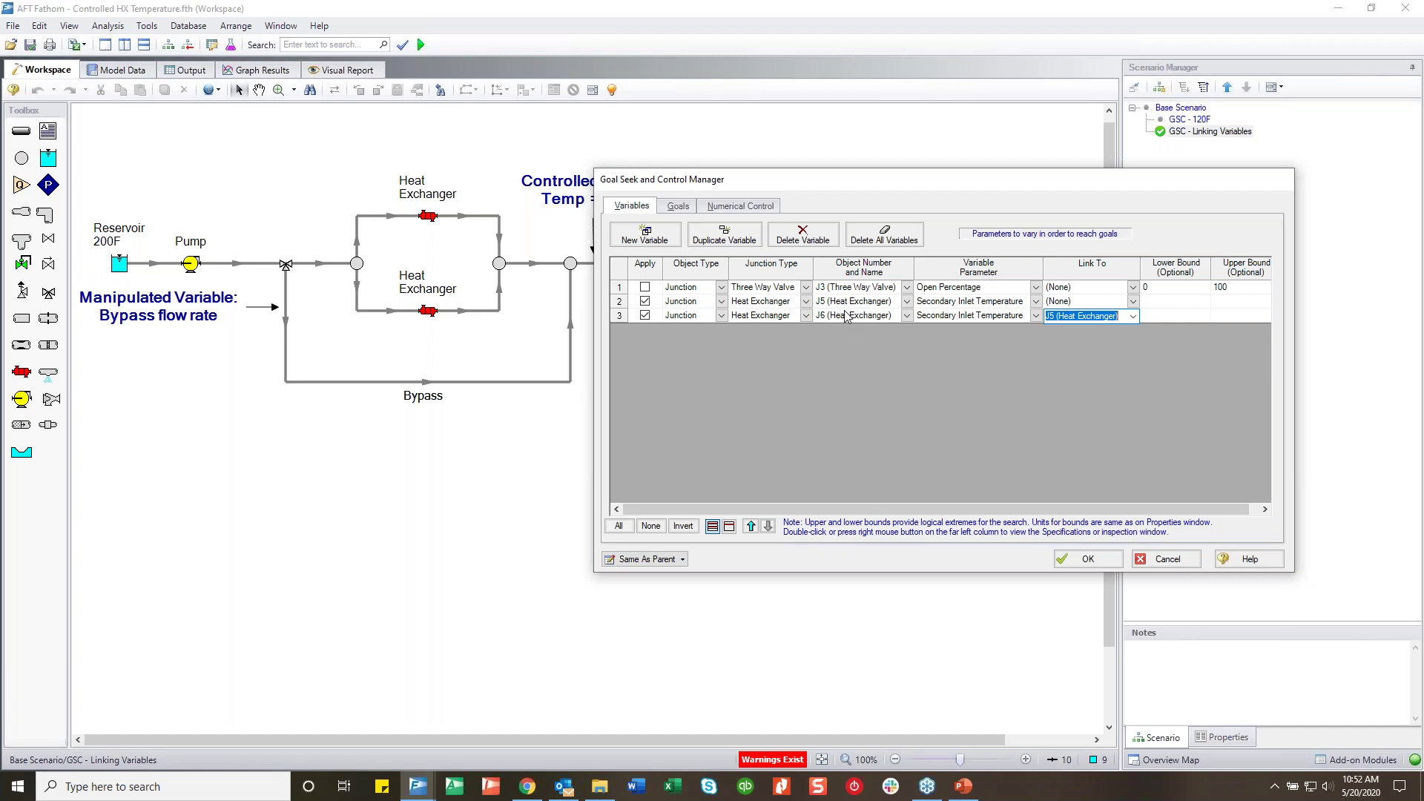
click(678, 206)
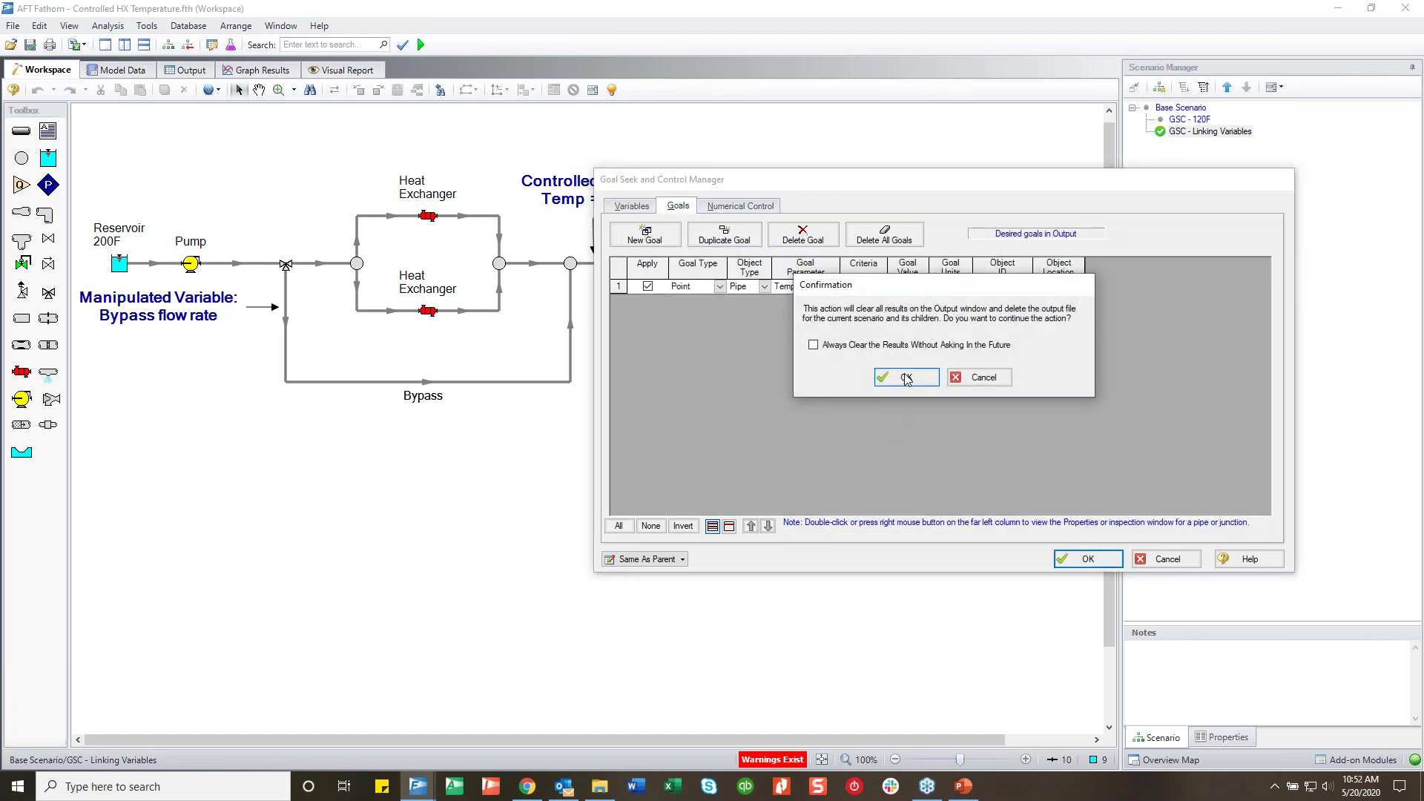
click(905, 377)
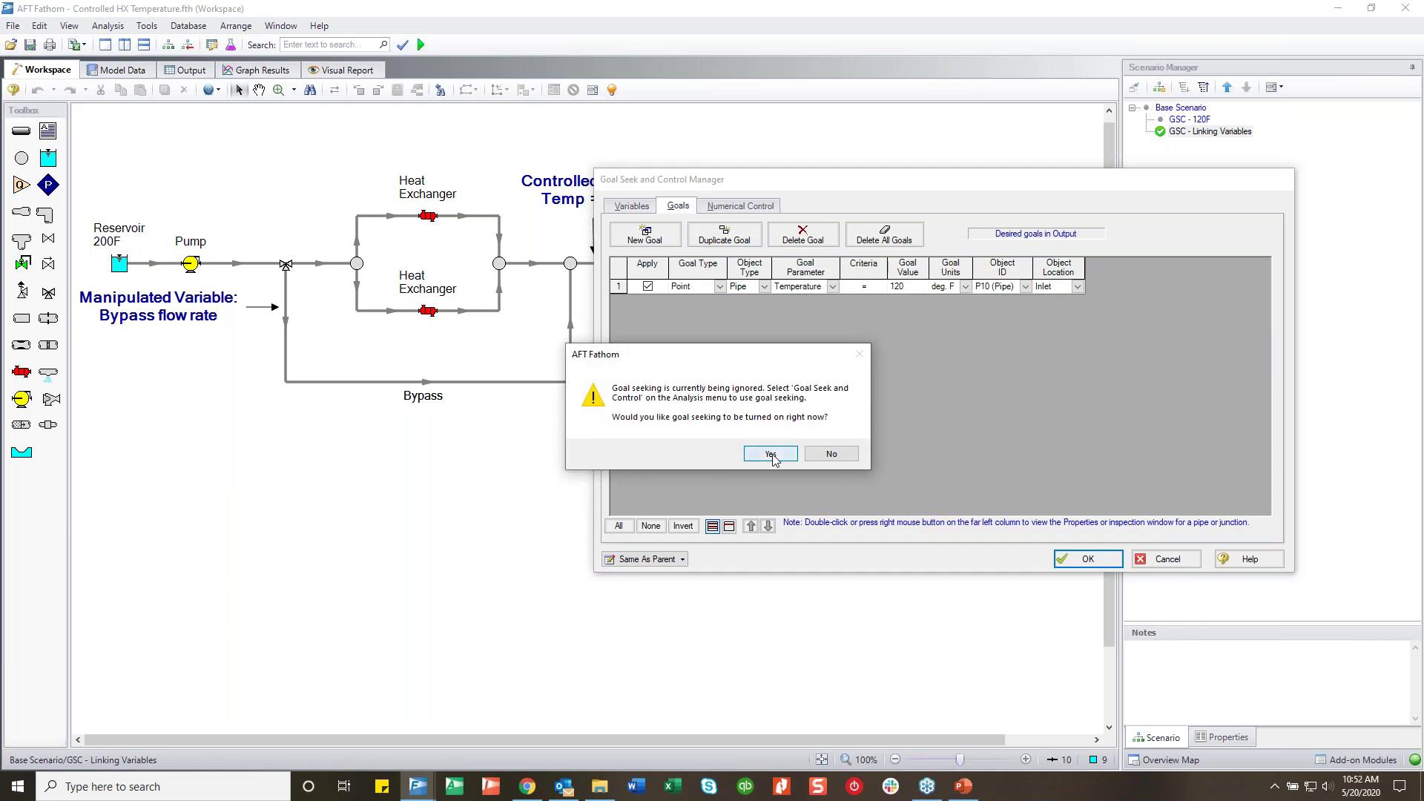
click(771, 454)
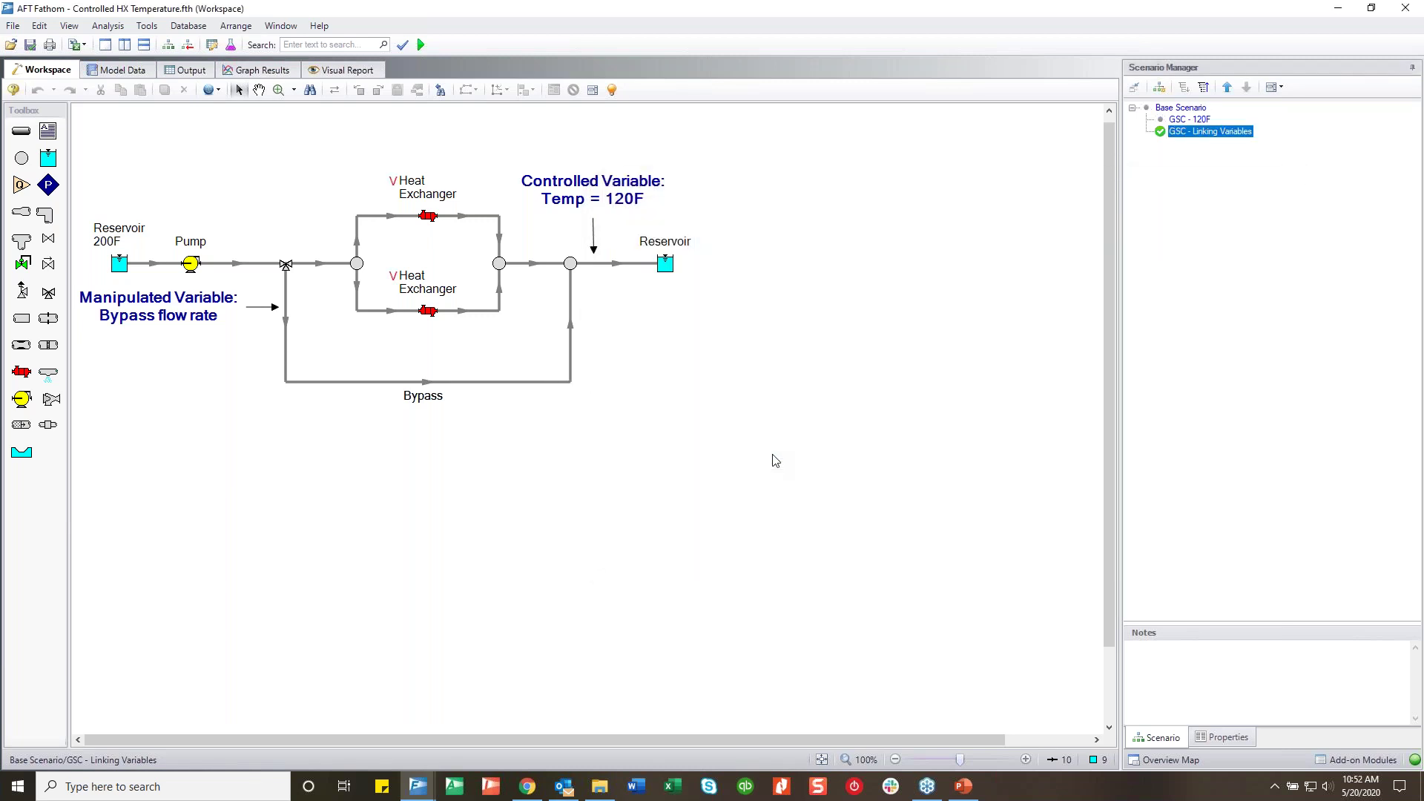
Run the model and check the solved secondary inlet temperatures of J5 and J6 and pipe 10's inlet temperature
key(ctrl+r)
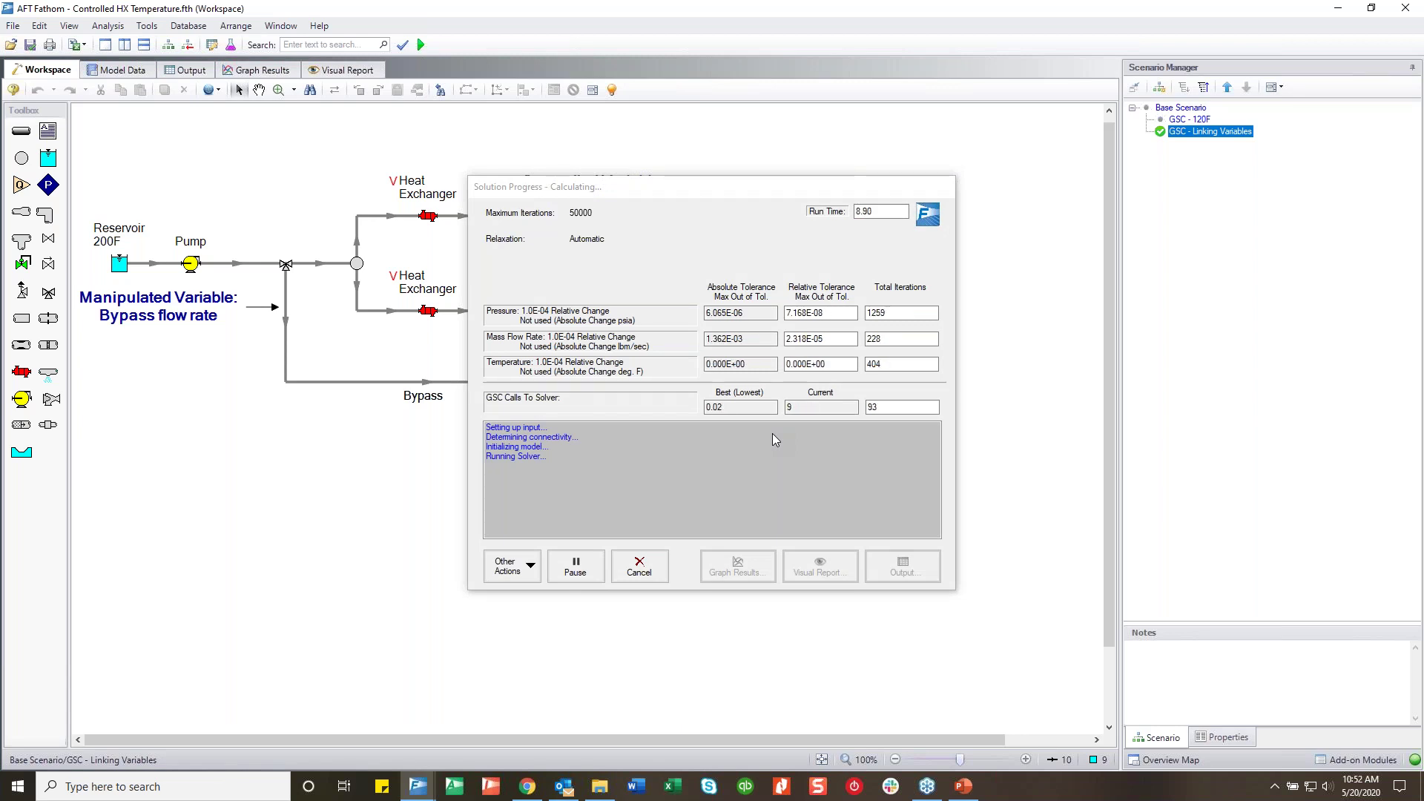
key(Return)
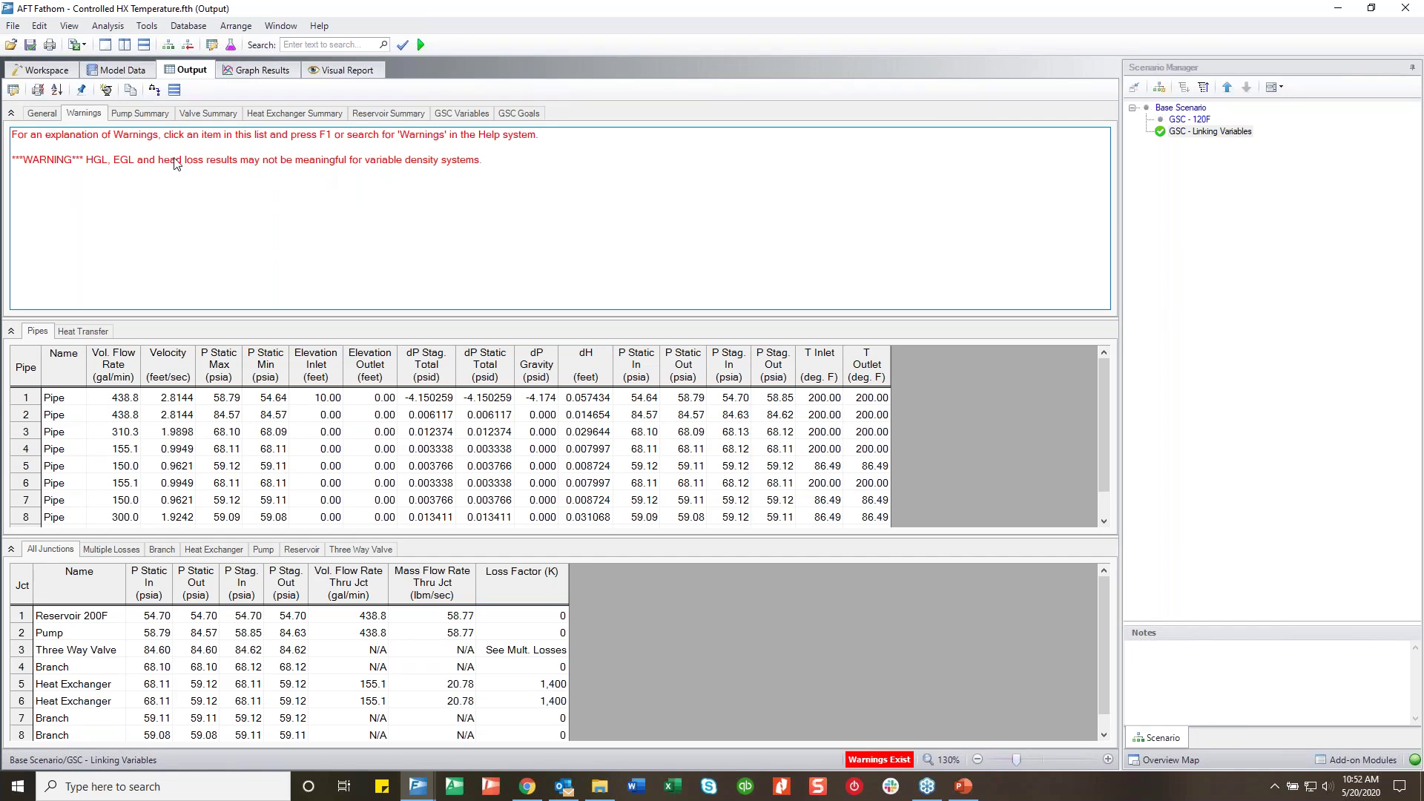
click(481, 116)
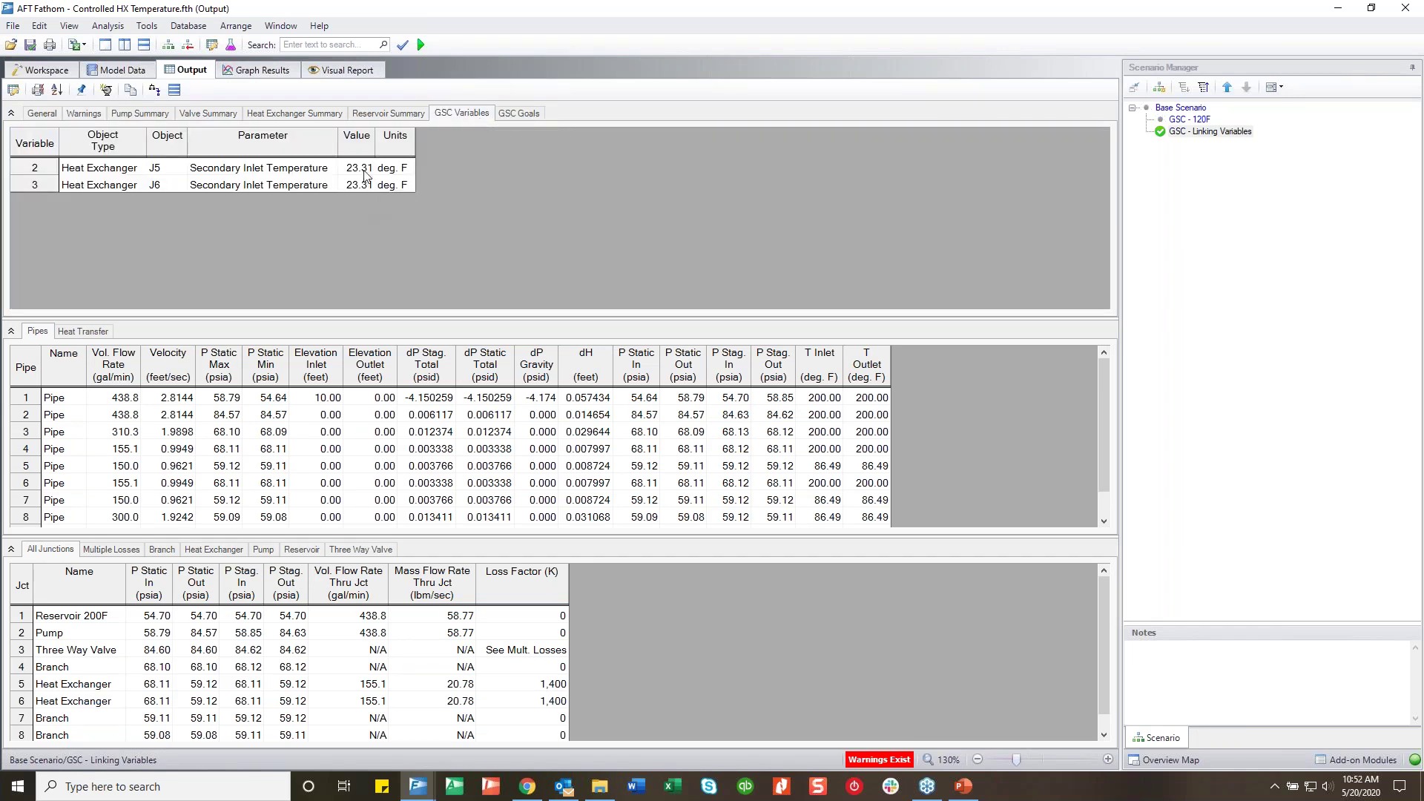
drag(365, 176, 365, 192)
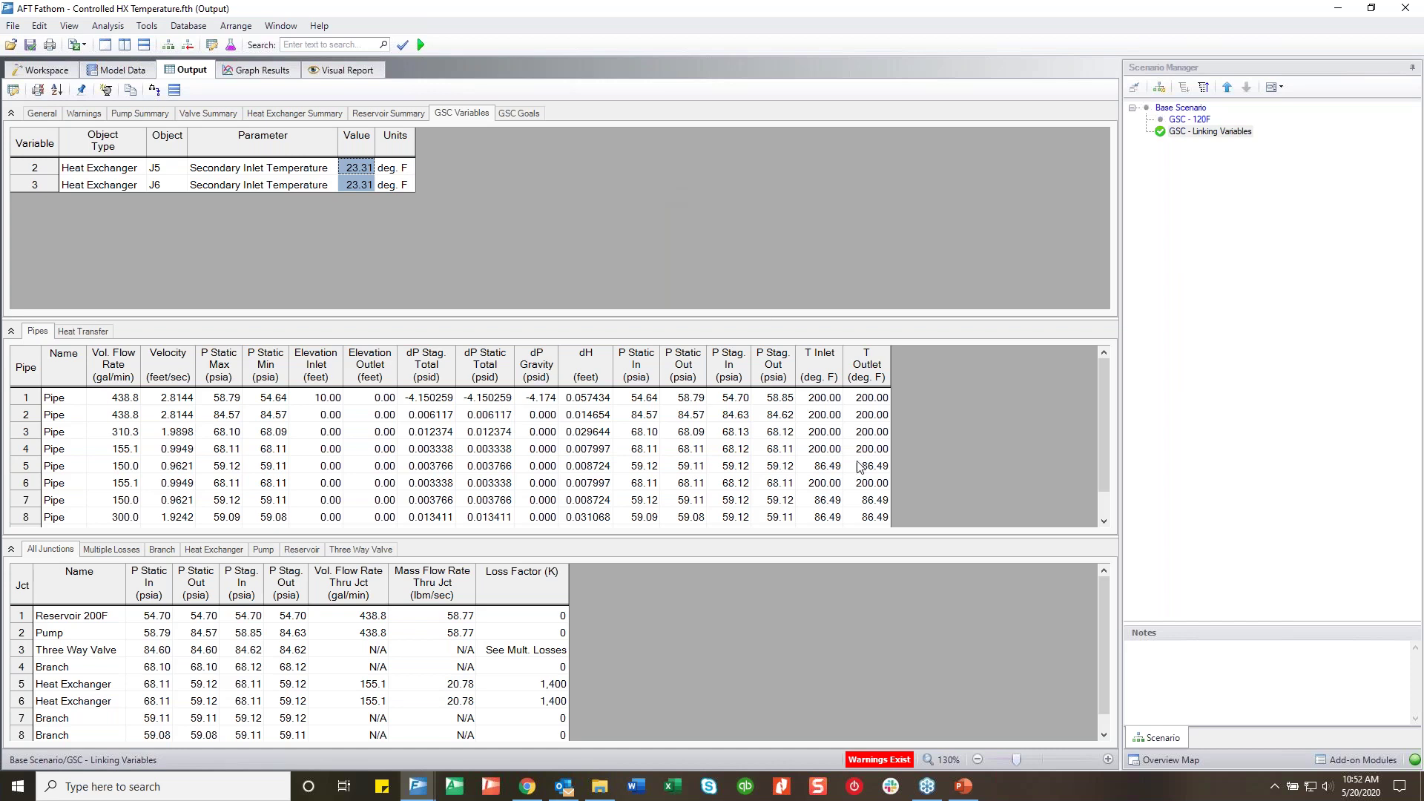
scroll(1106, 419, down, 1)
click(825, 521)
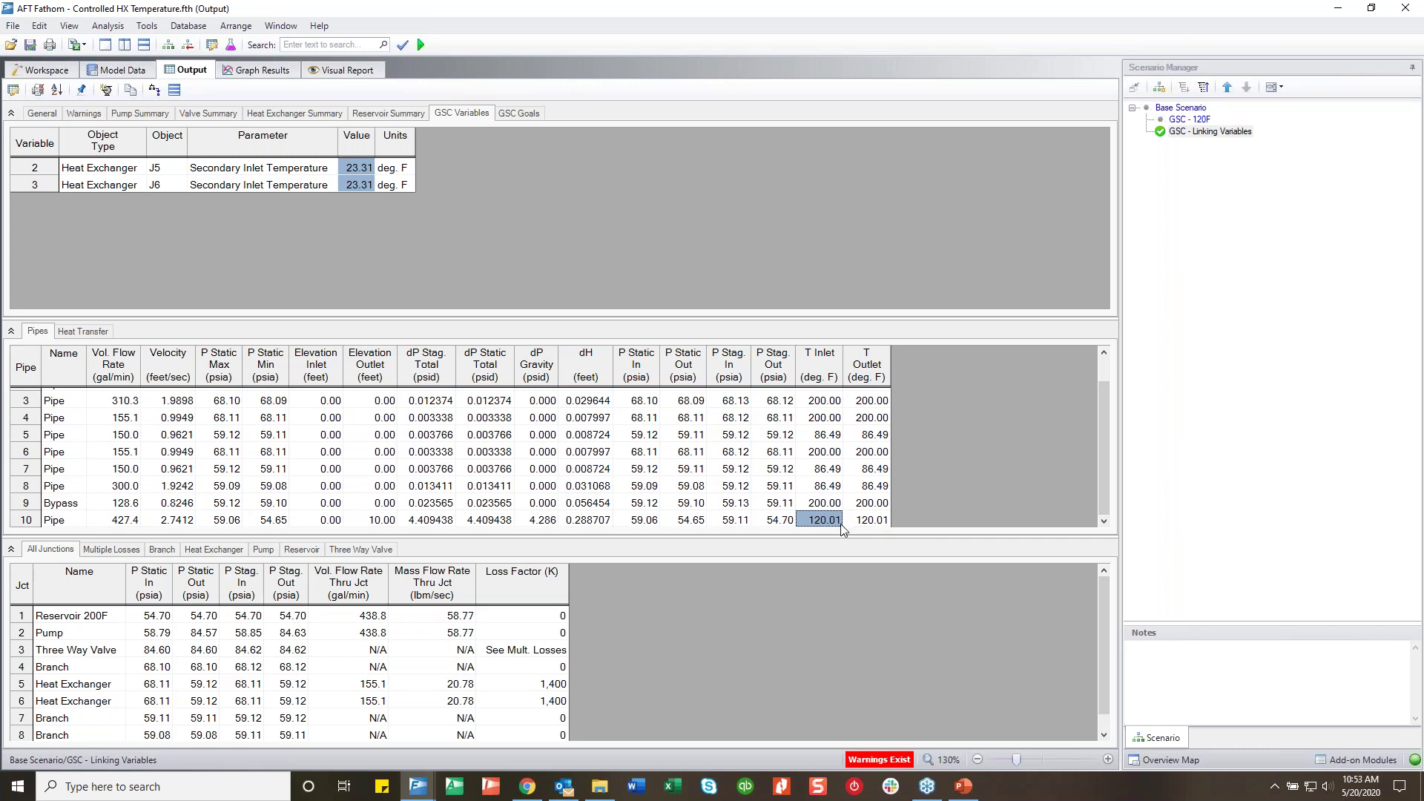
Check the secondary fluid inlet temperature in heat exchanger J5's thermal data without modifying its properties
click(53, 73)
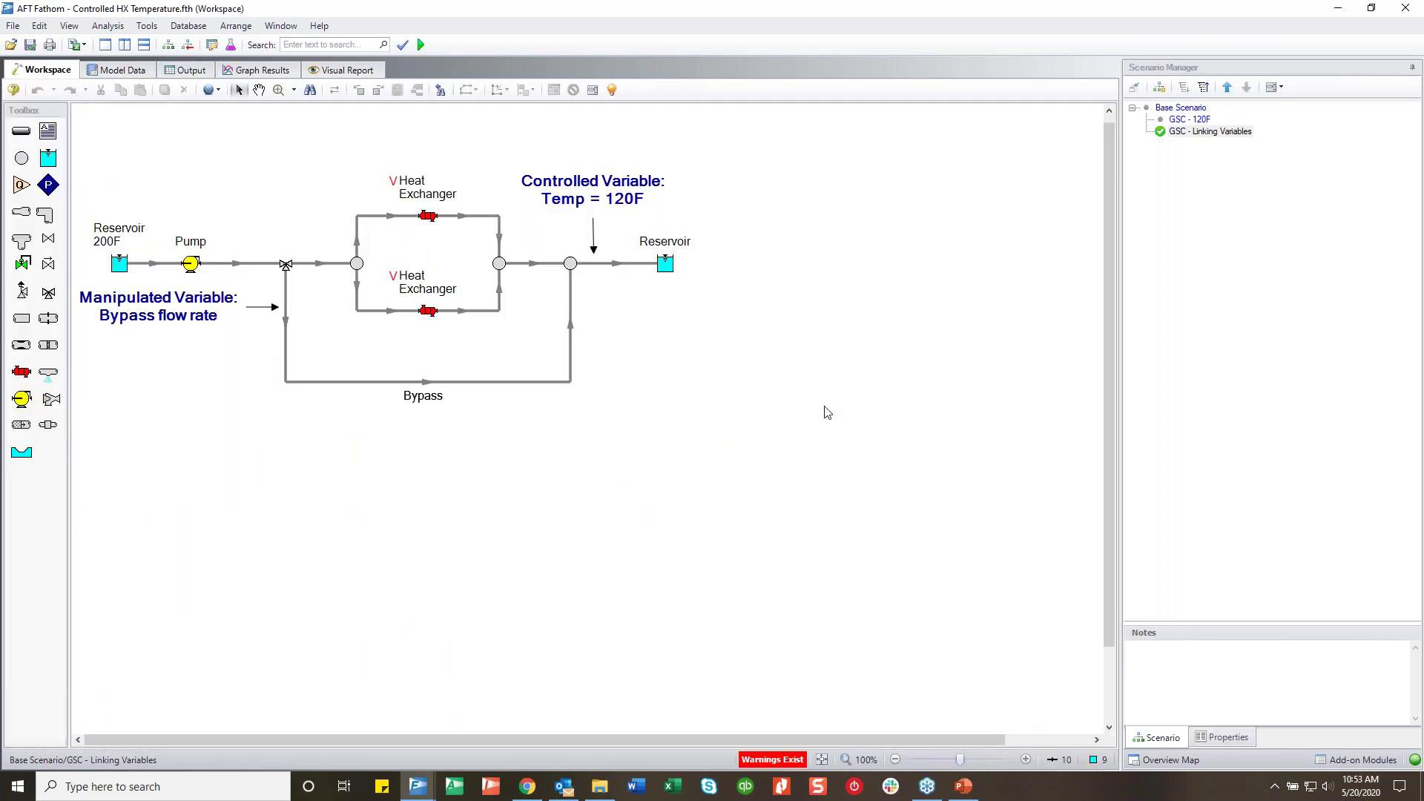
click(429, 217)
double_click(429, 216)
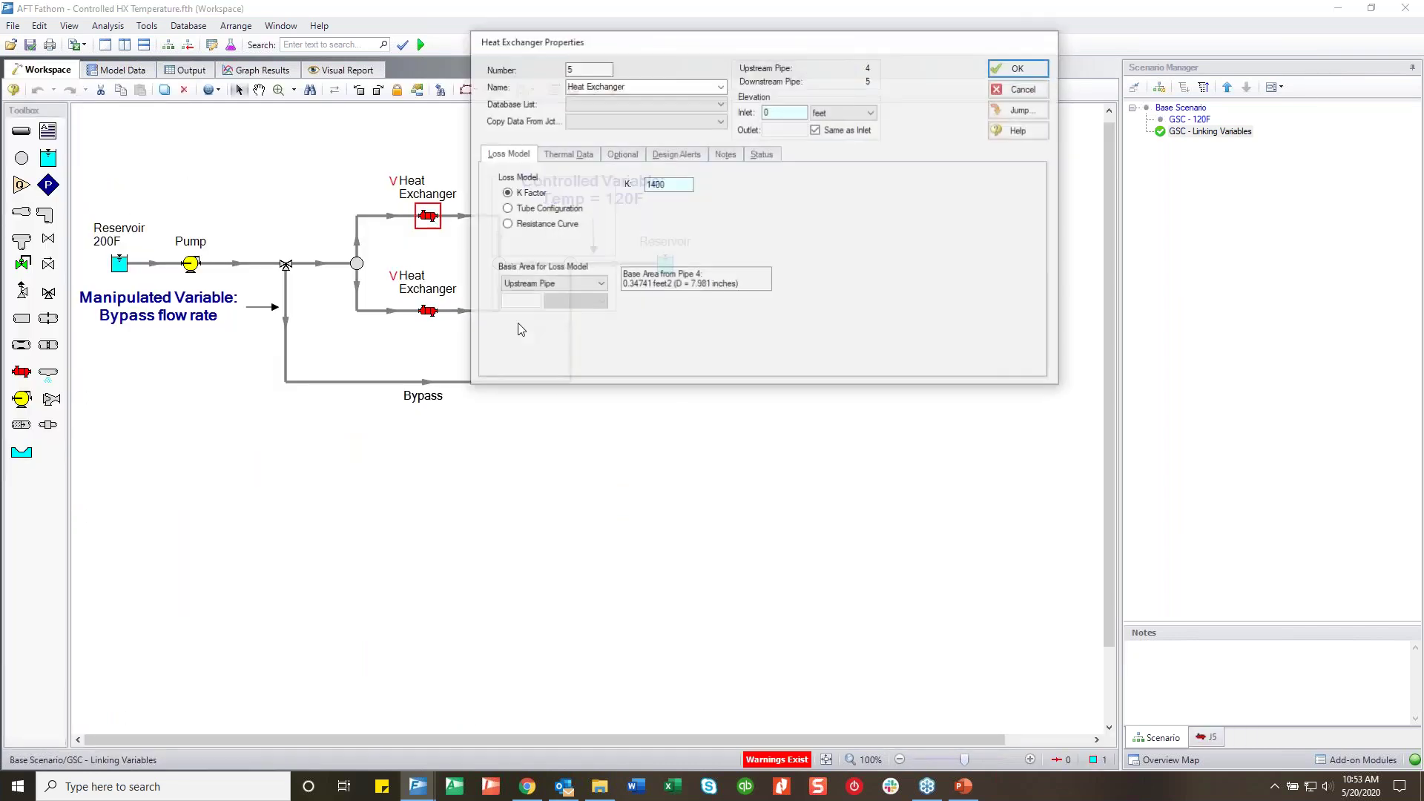
click(585, 154)
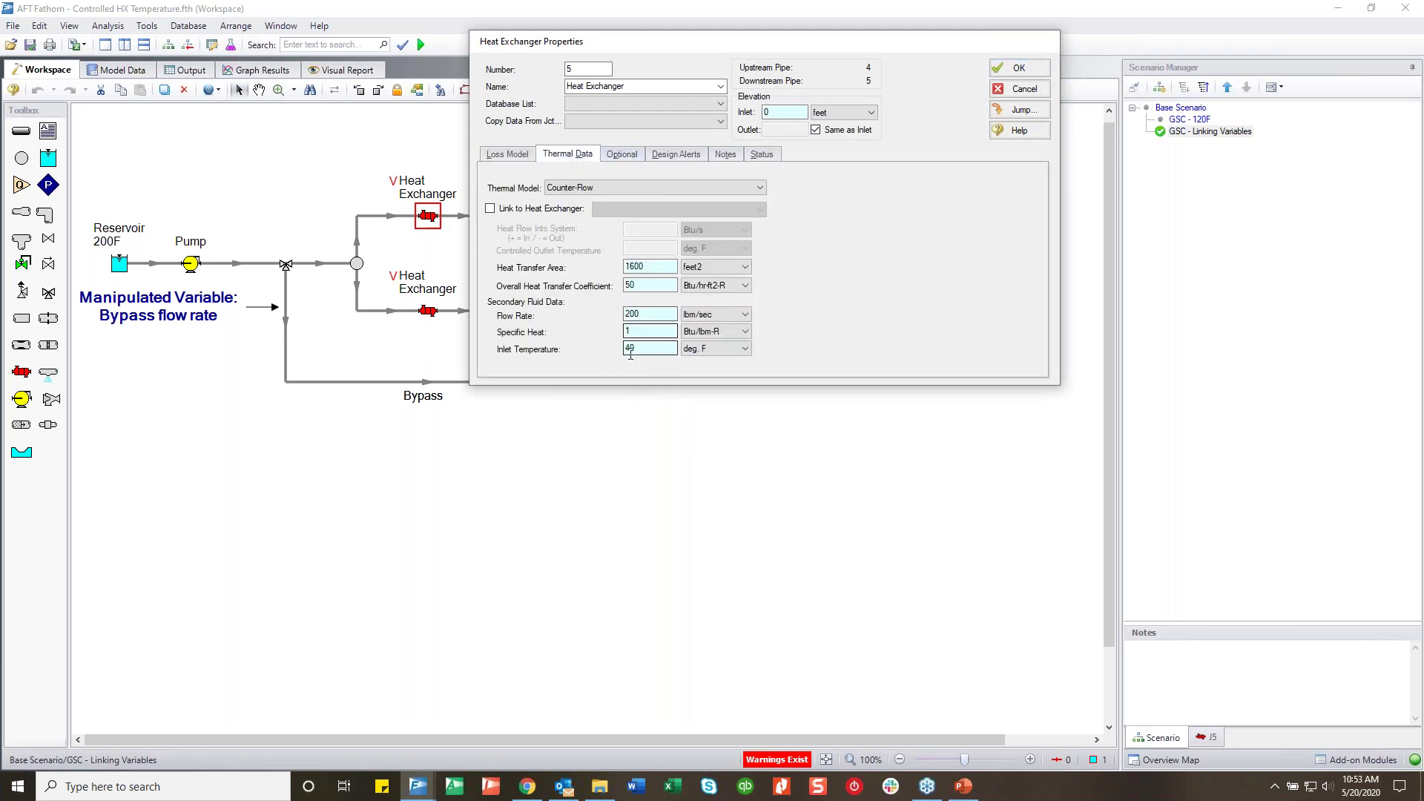
click(1019, 90)
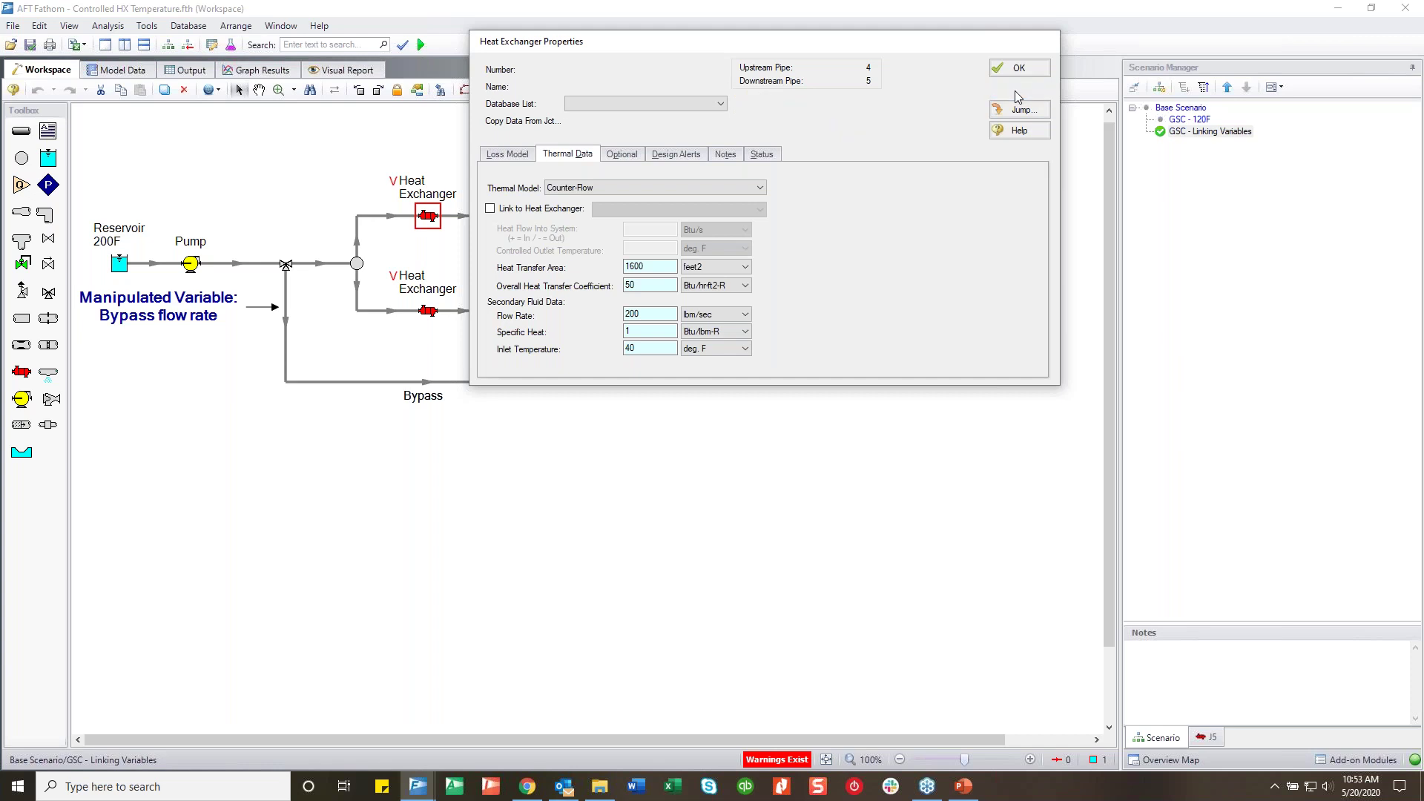
Review the model's input data and its output results, and return to the workspace
click(142, 72)
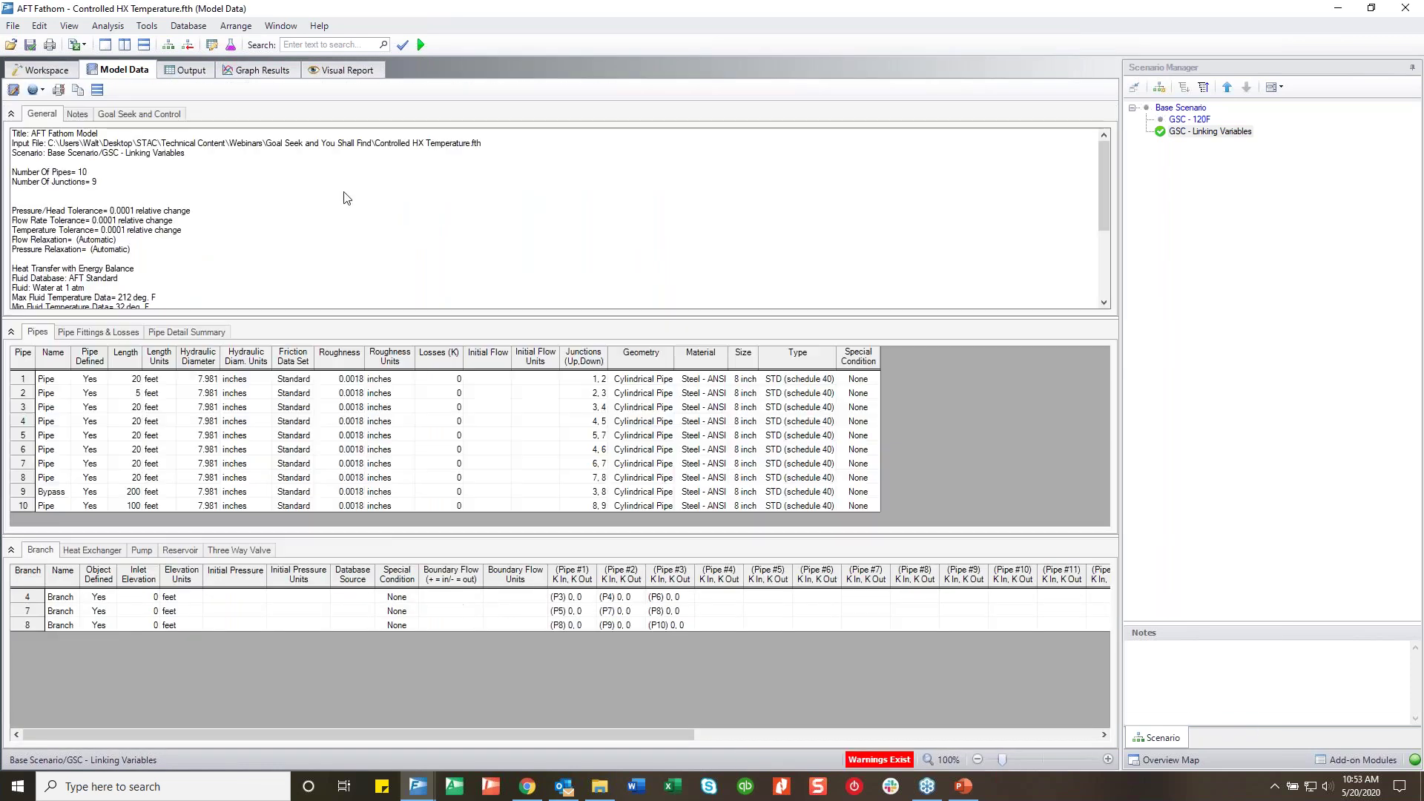
click(192, 70)
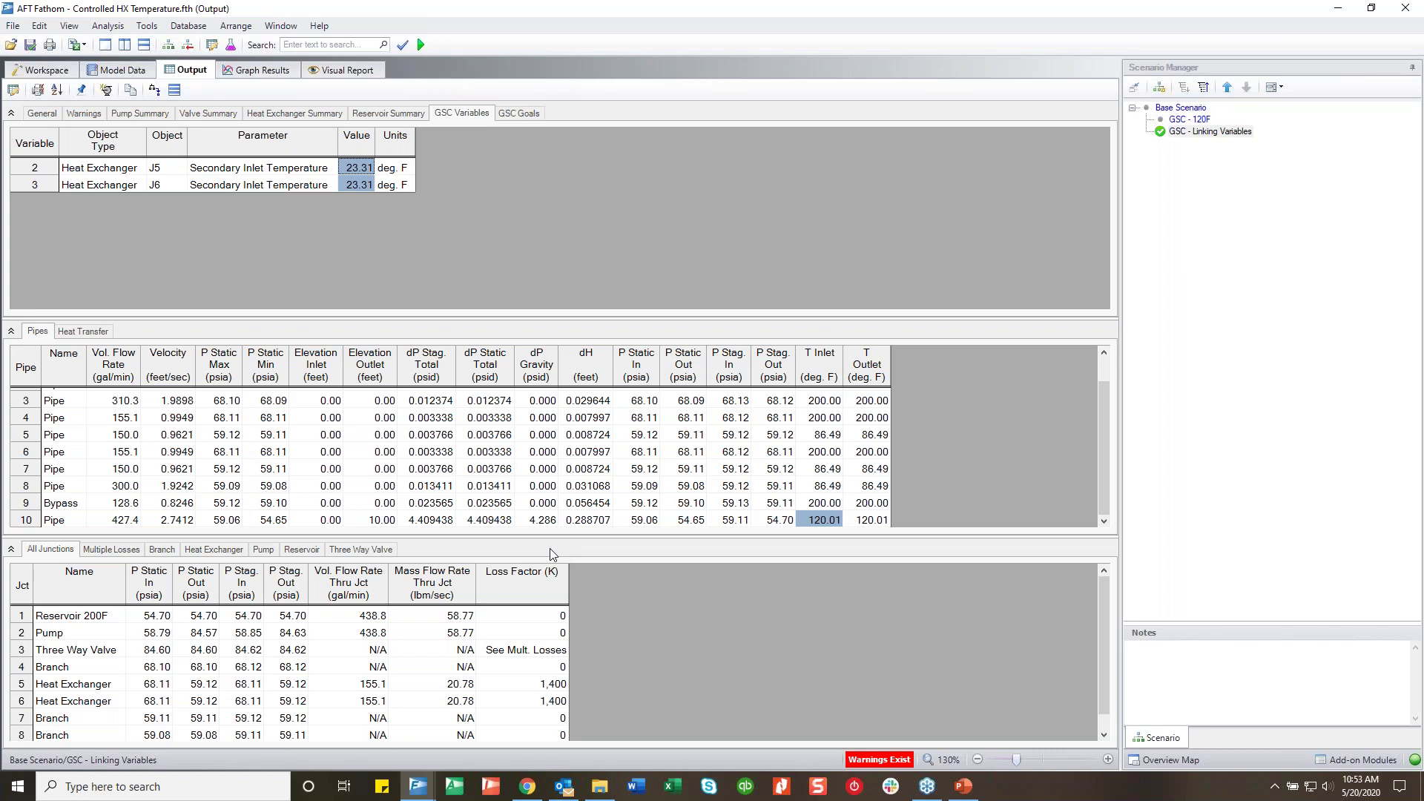
click(41, 70)
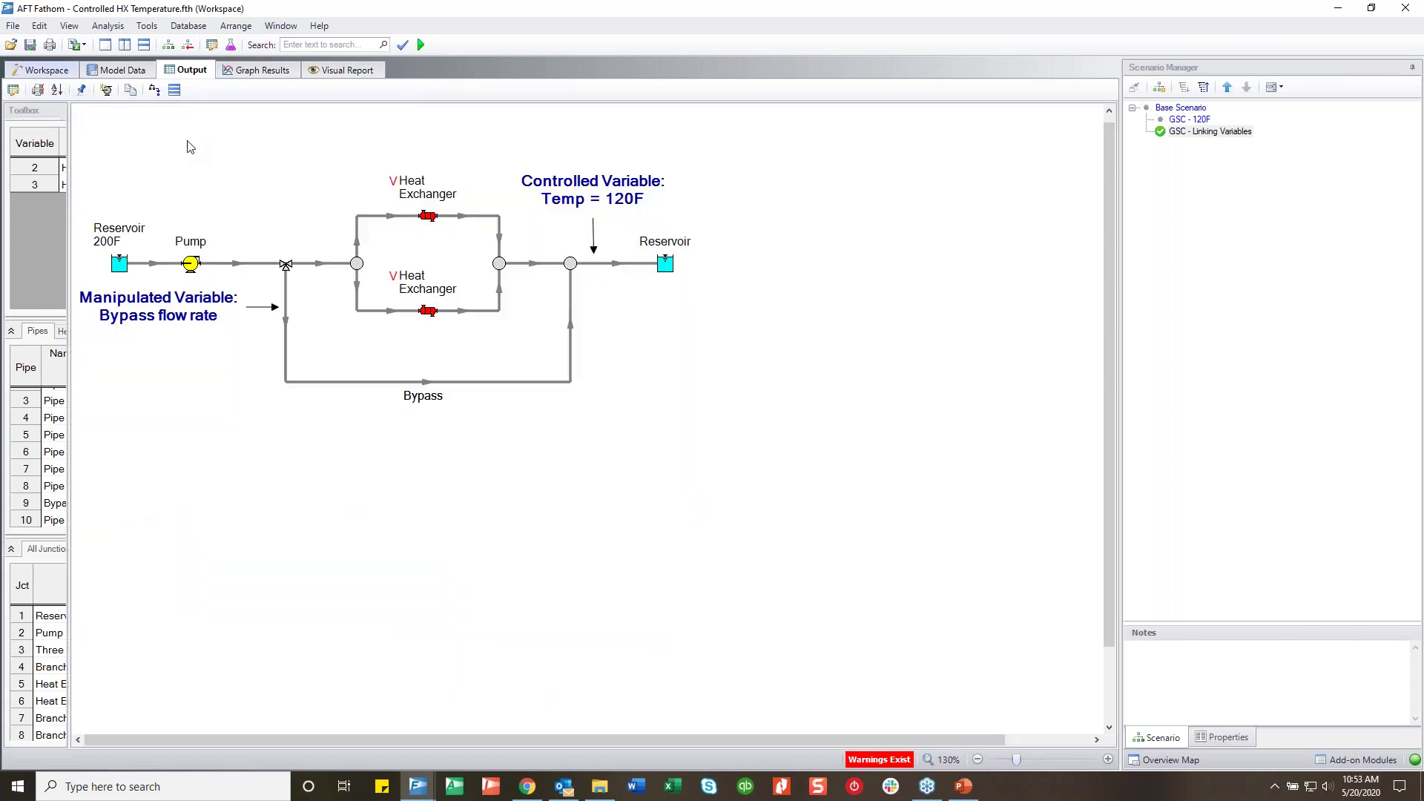
Create a child scenario of the Base Scenario named GSC - Difference Goal
right_click(1185, 110)
click(1262, 141)
text(GS)
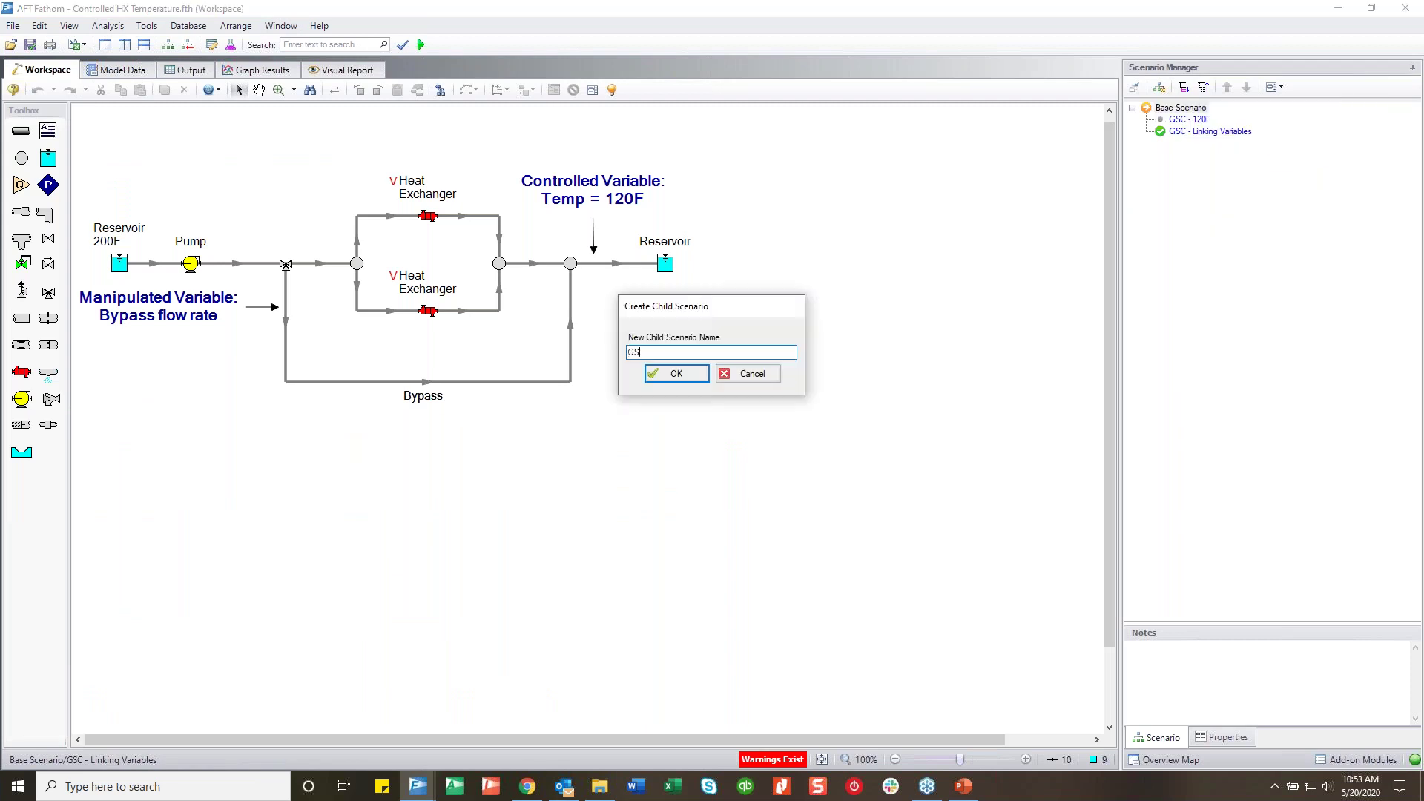
text(C - Difference Goal)
key(Return)
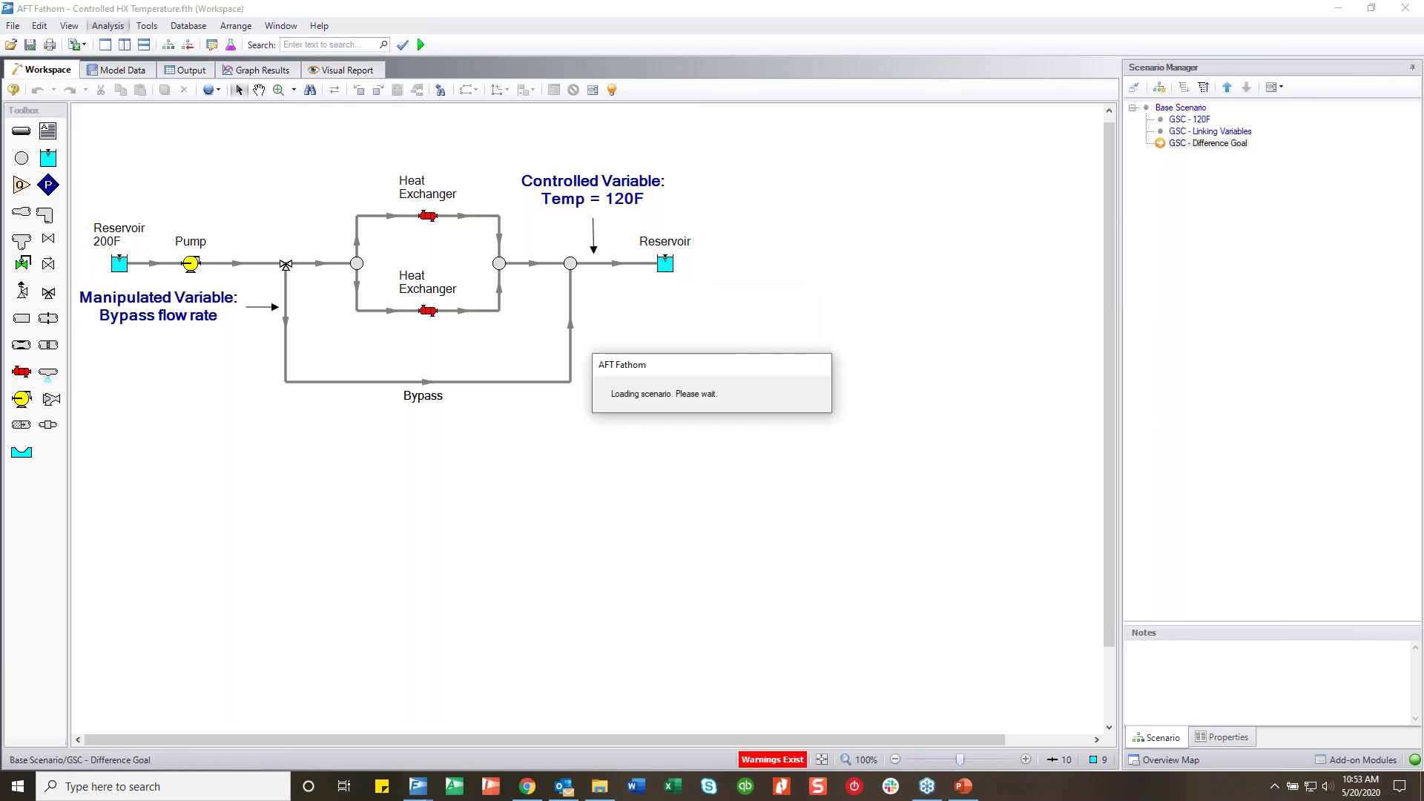
click(108, 25)
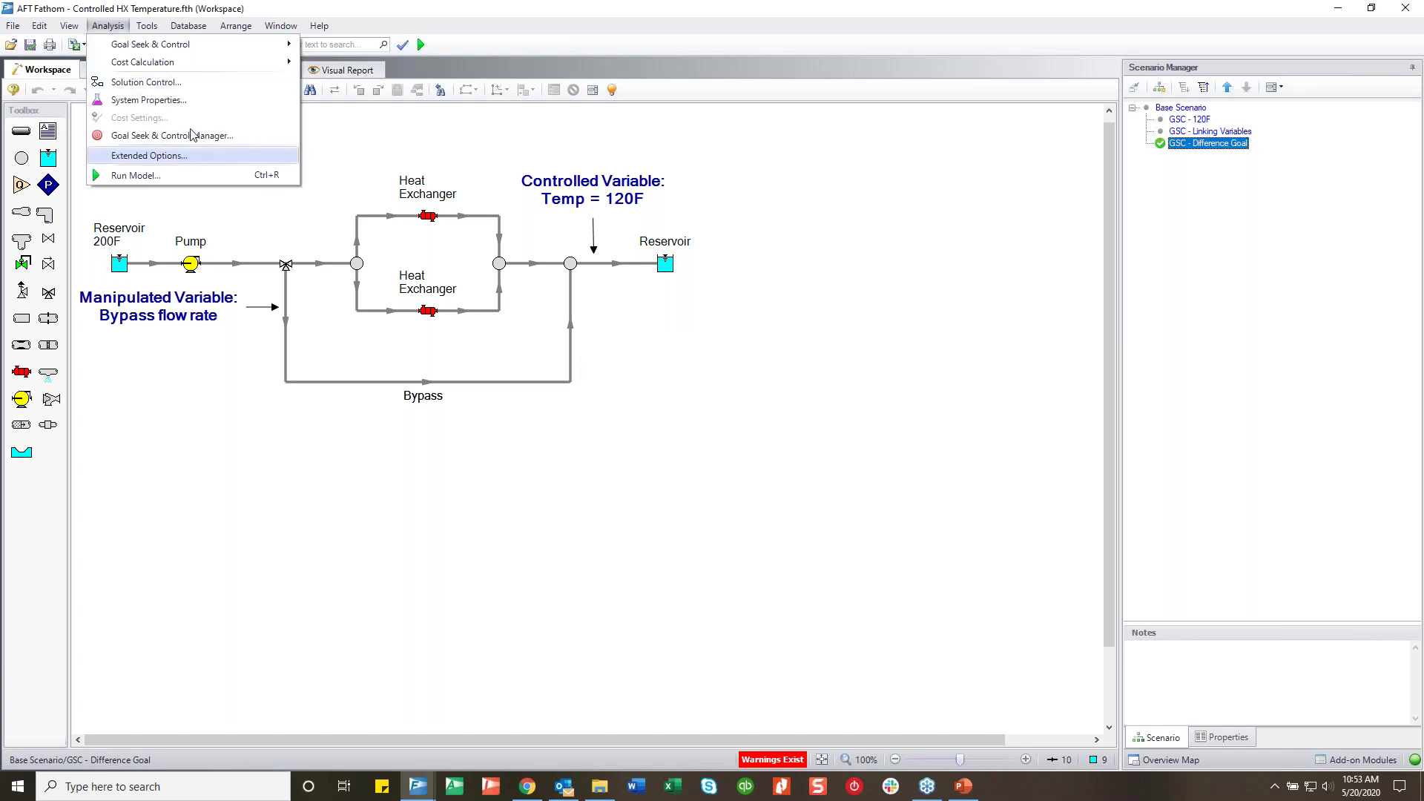
click(107, 25)
drag(669, 197, 939, 158)
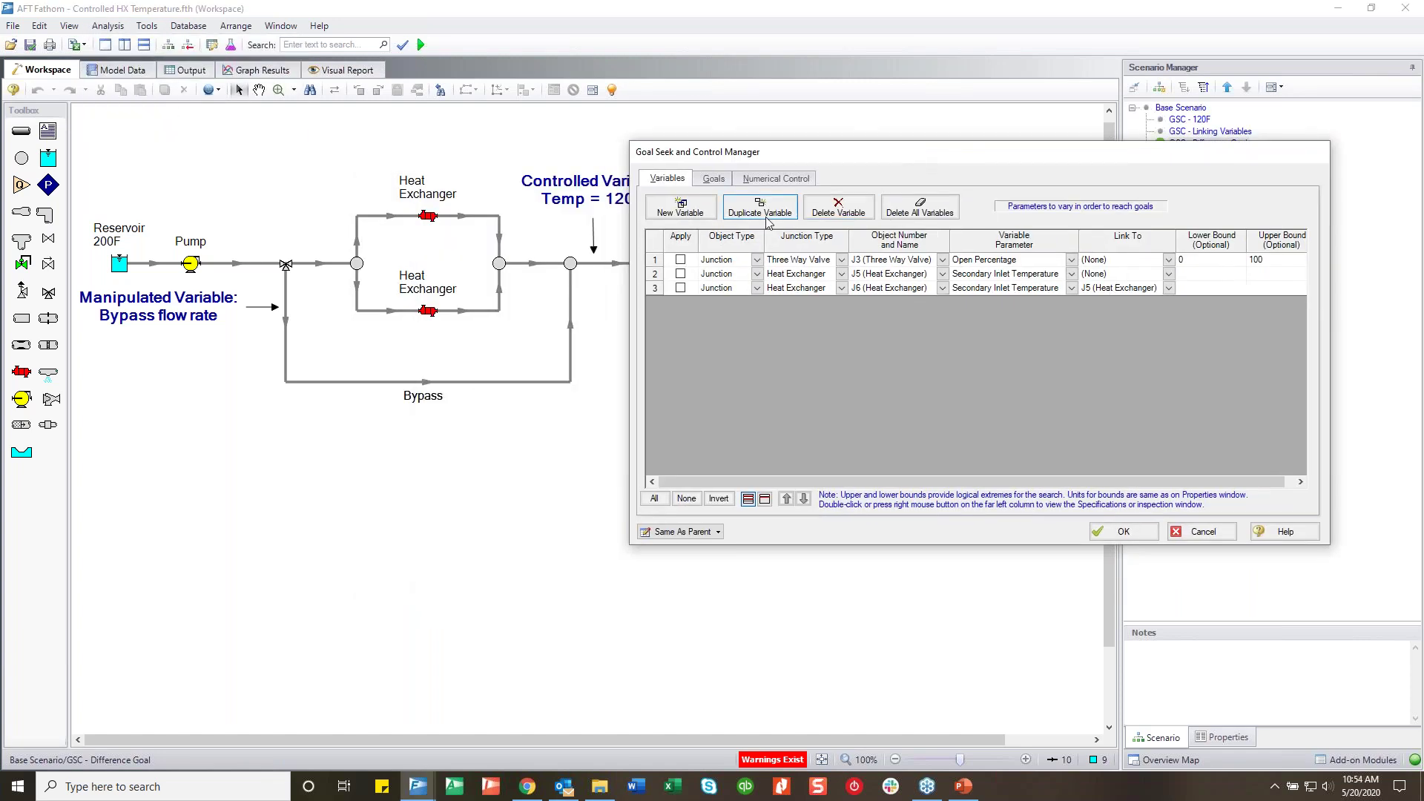
click(698, 215)
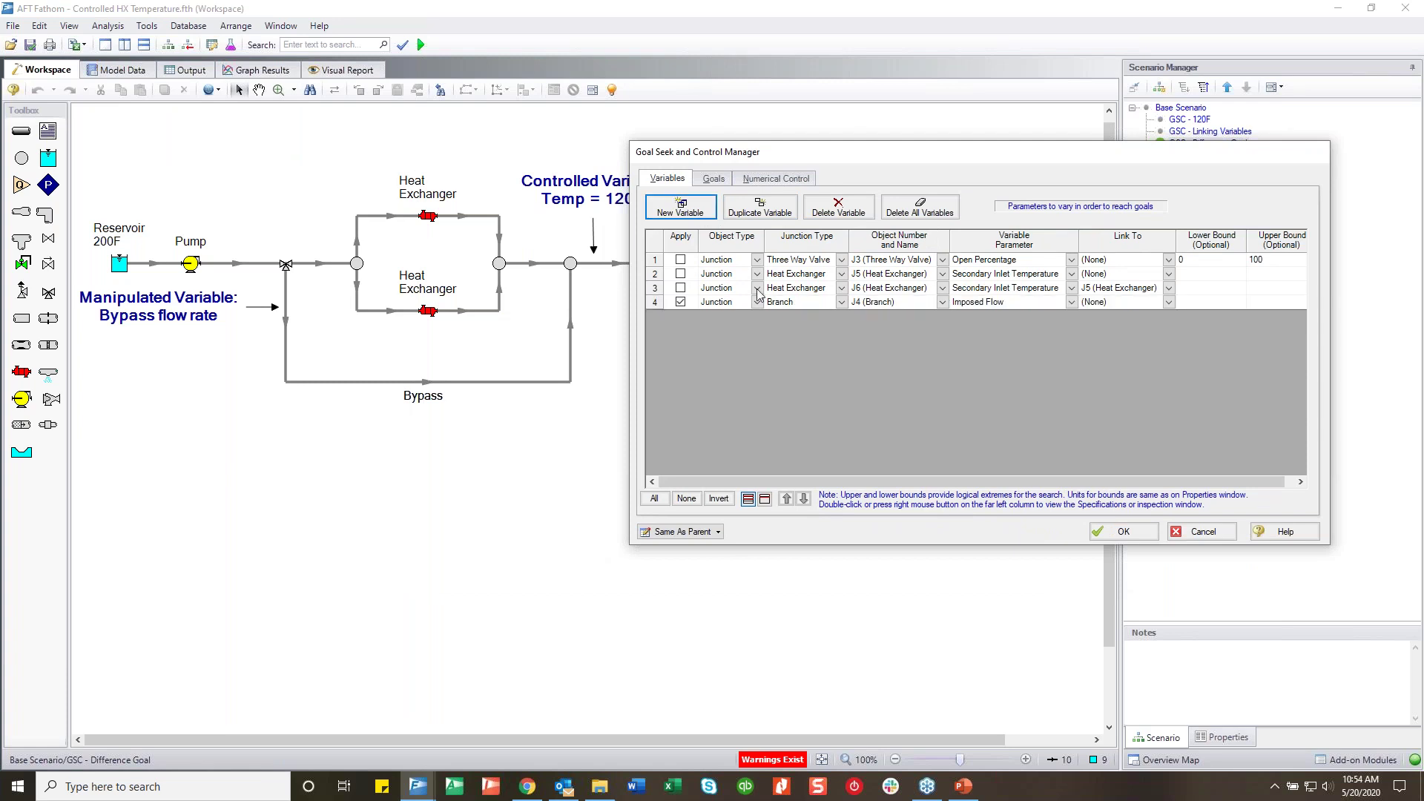
click(682, 302)
click(653, 303)
click(838, 208)
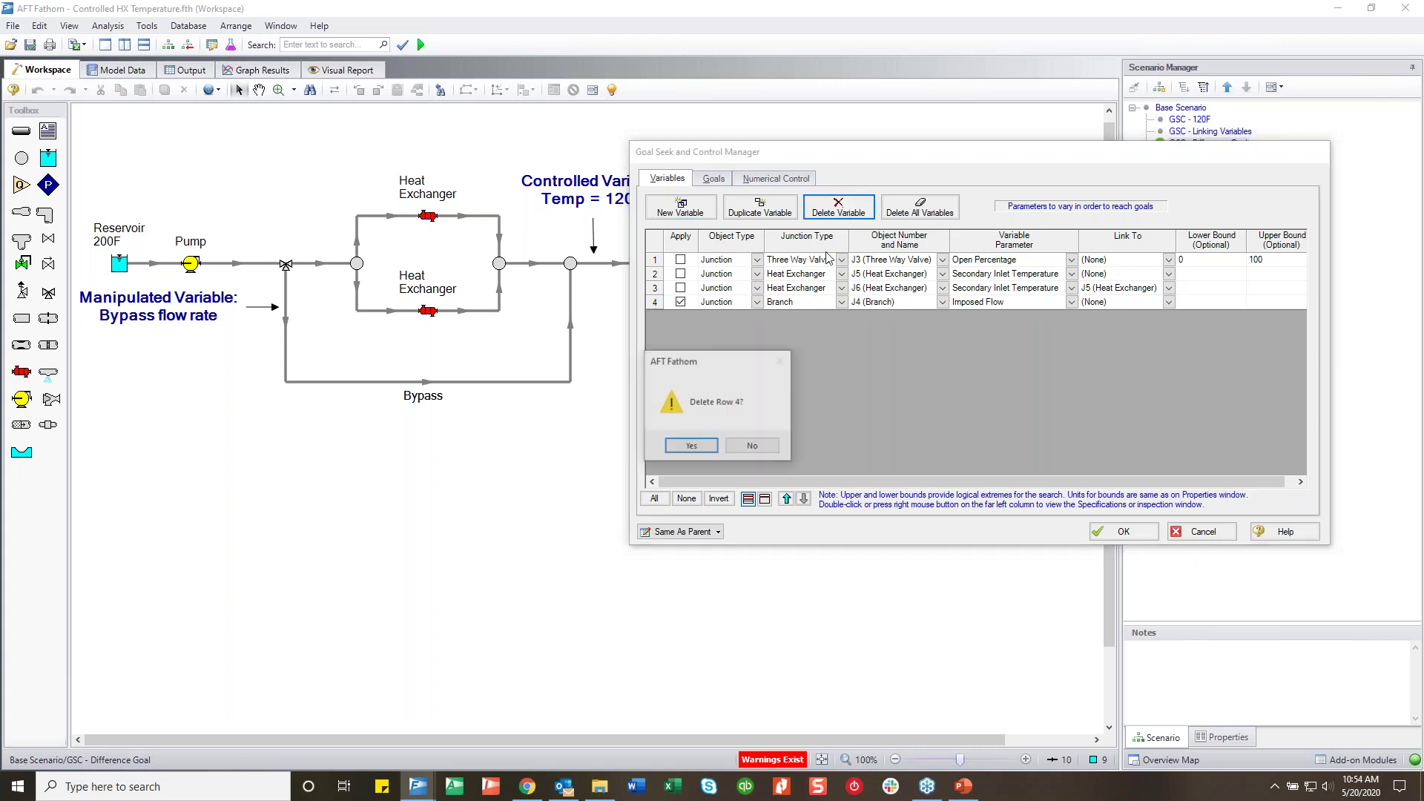
click(692, 446)
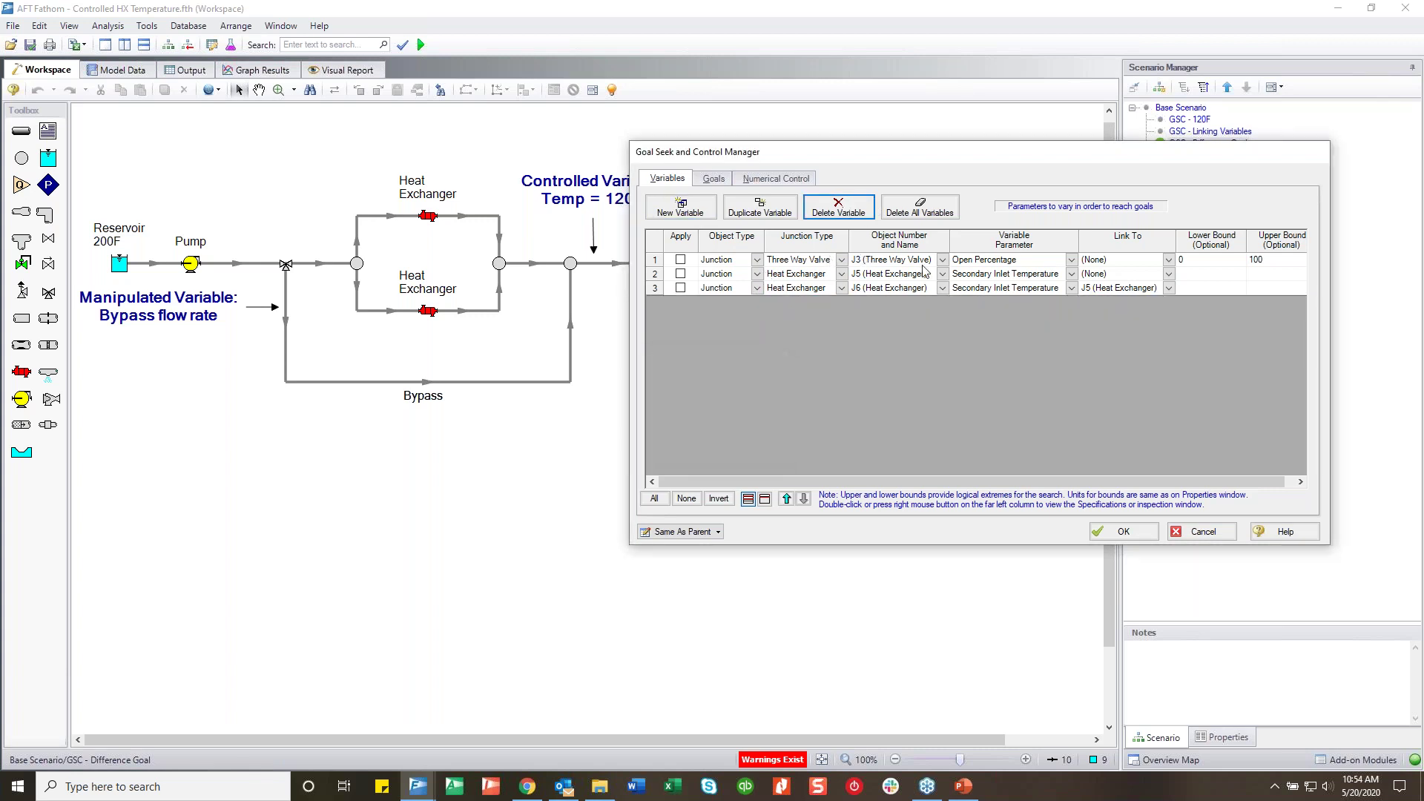
click(713, 180)
click(681, 207)
click(755, 273)
click(744, 287)
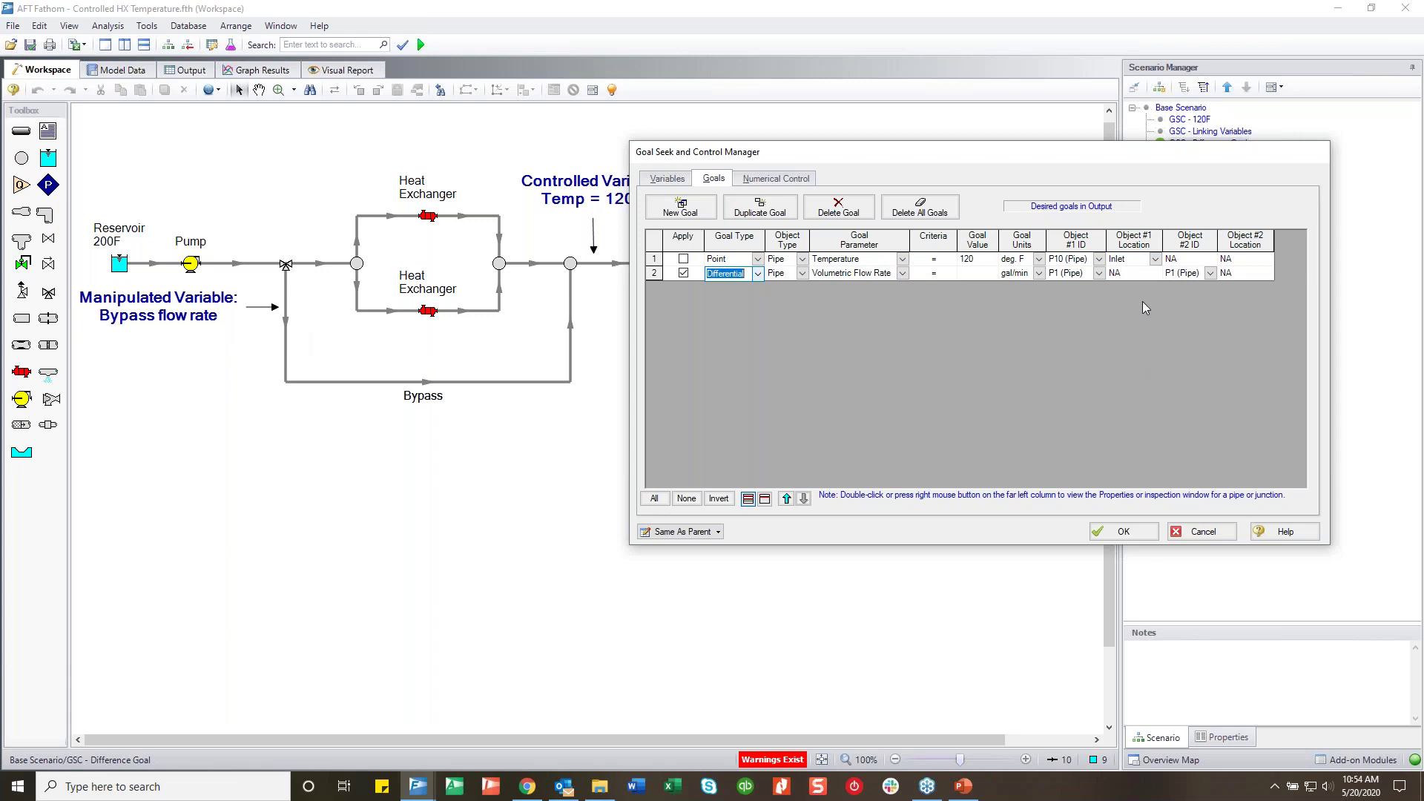
click(964, 273)
click(1100, 273)
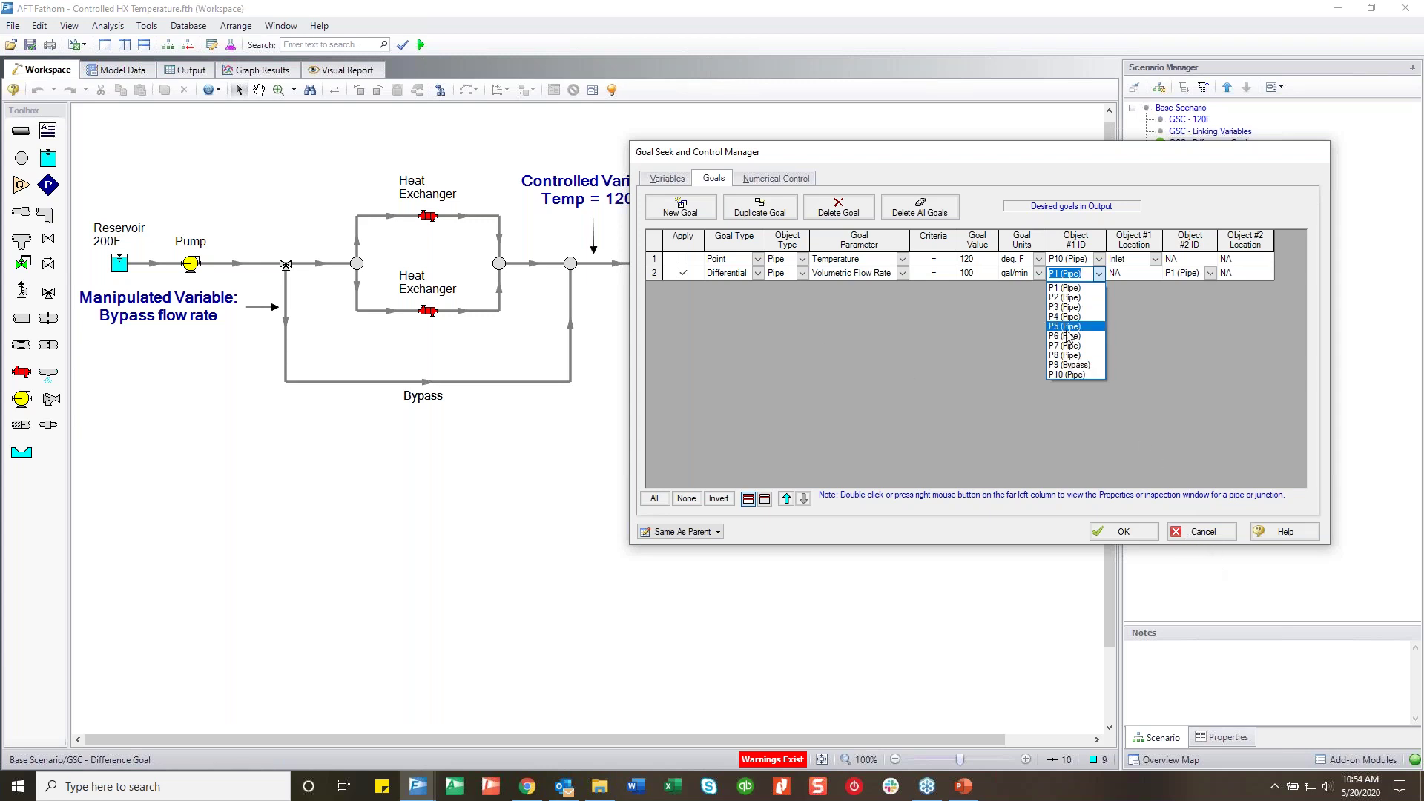
click(1200, 533)
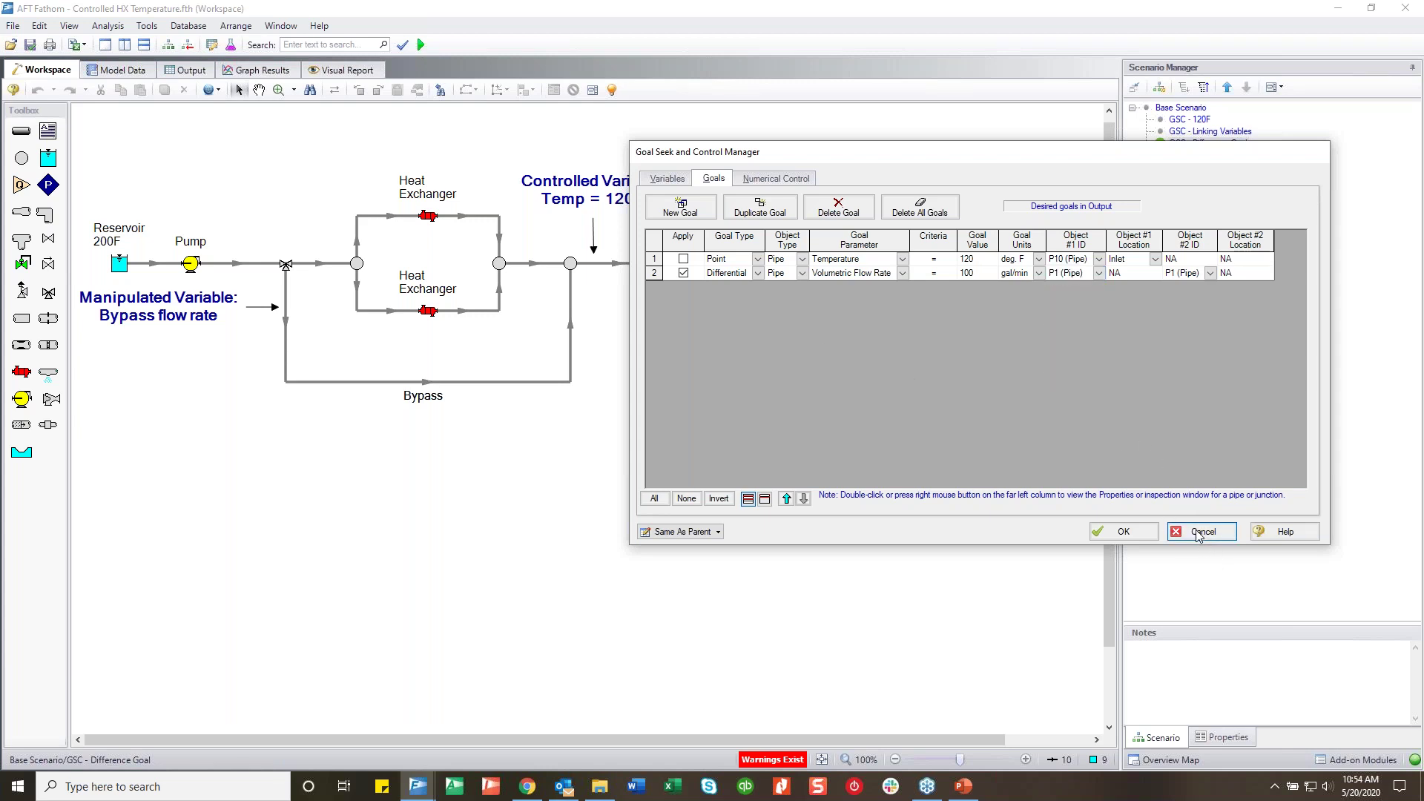
click(1200, 532)
Inspect pipes P2 and P3 and bypass pipe P9 around the three-way valve to identify their numbers and flow rates
click(236, 265)
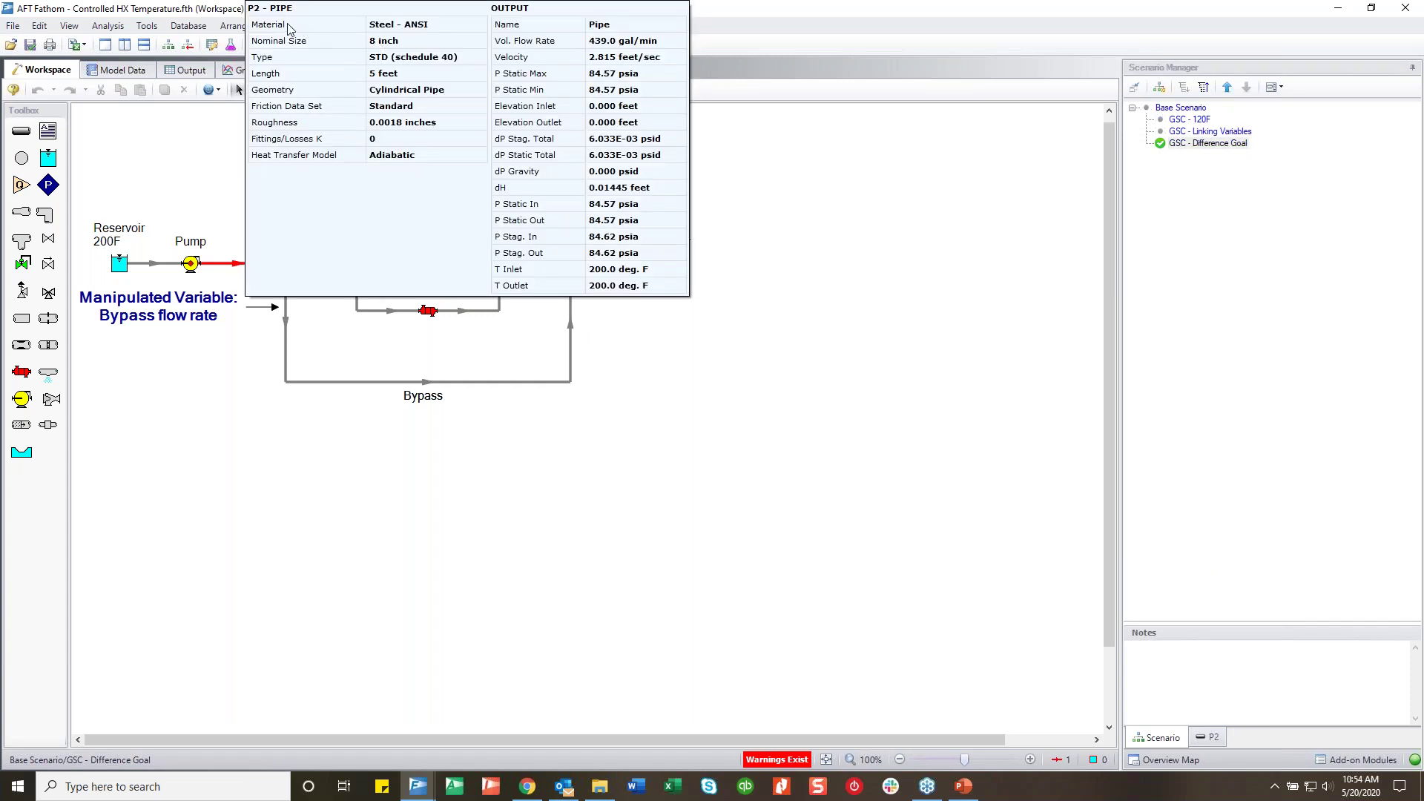
click(321, 264)
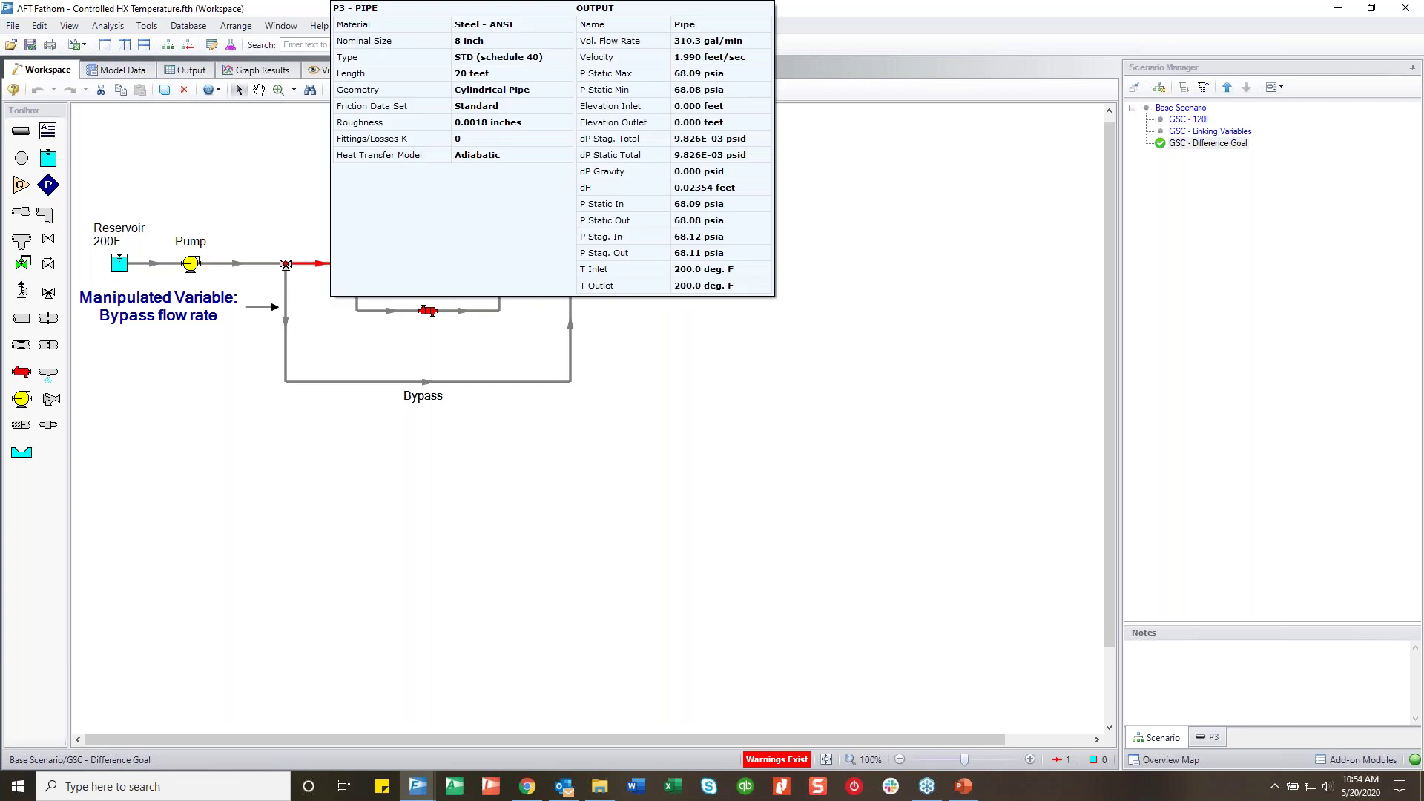
click(286, 330)
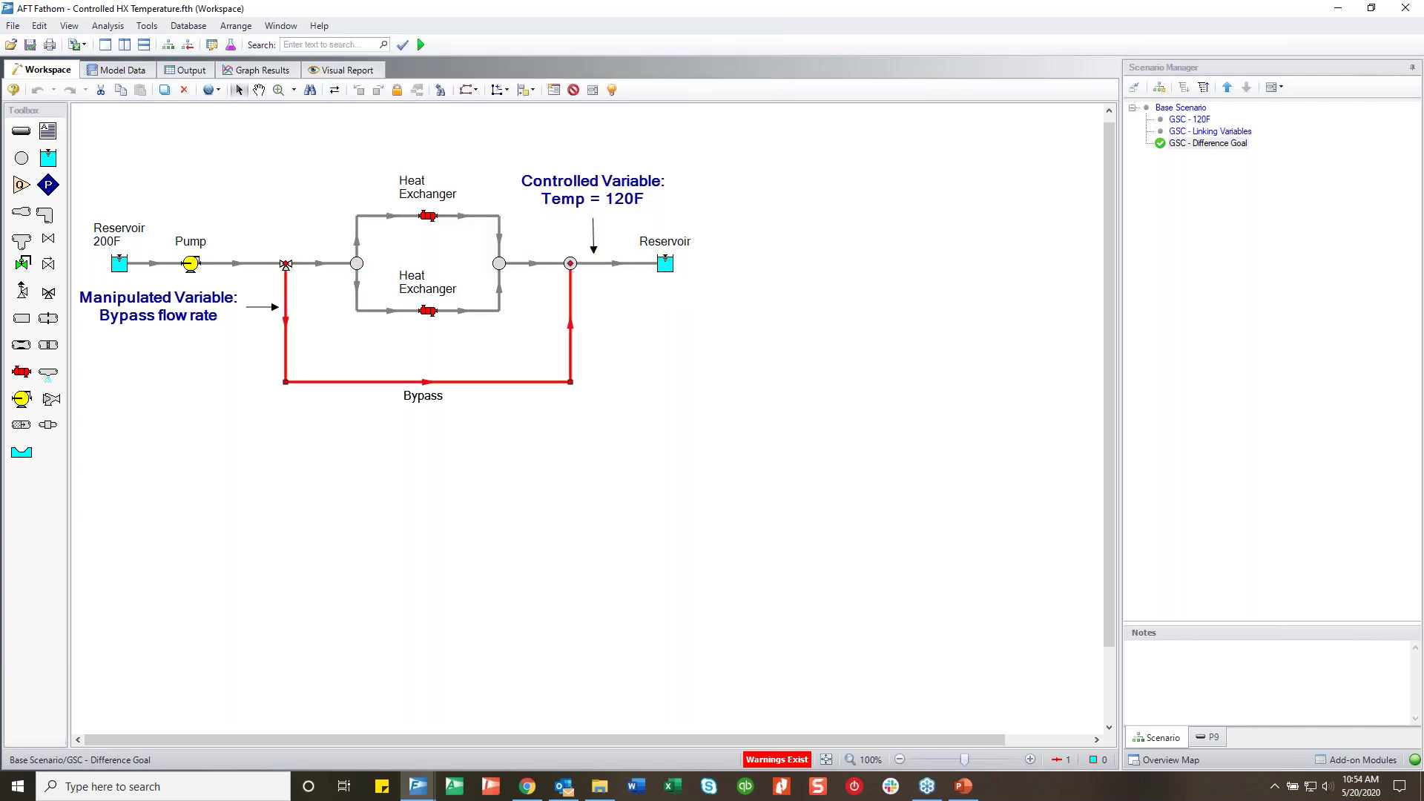
click(303, 318)
click(289, 331)
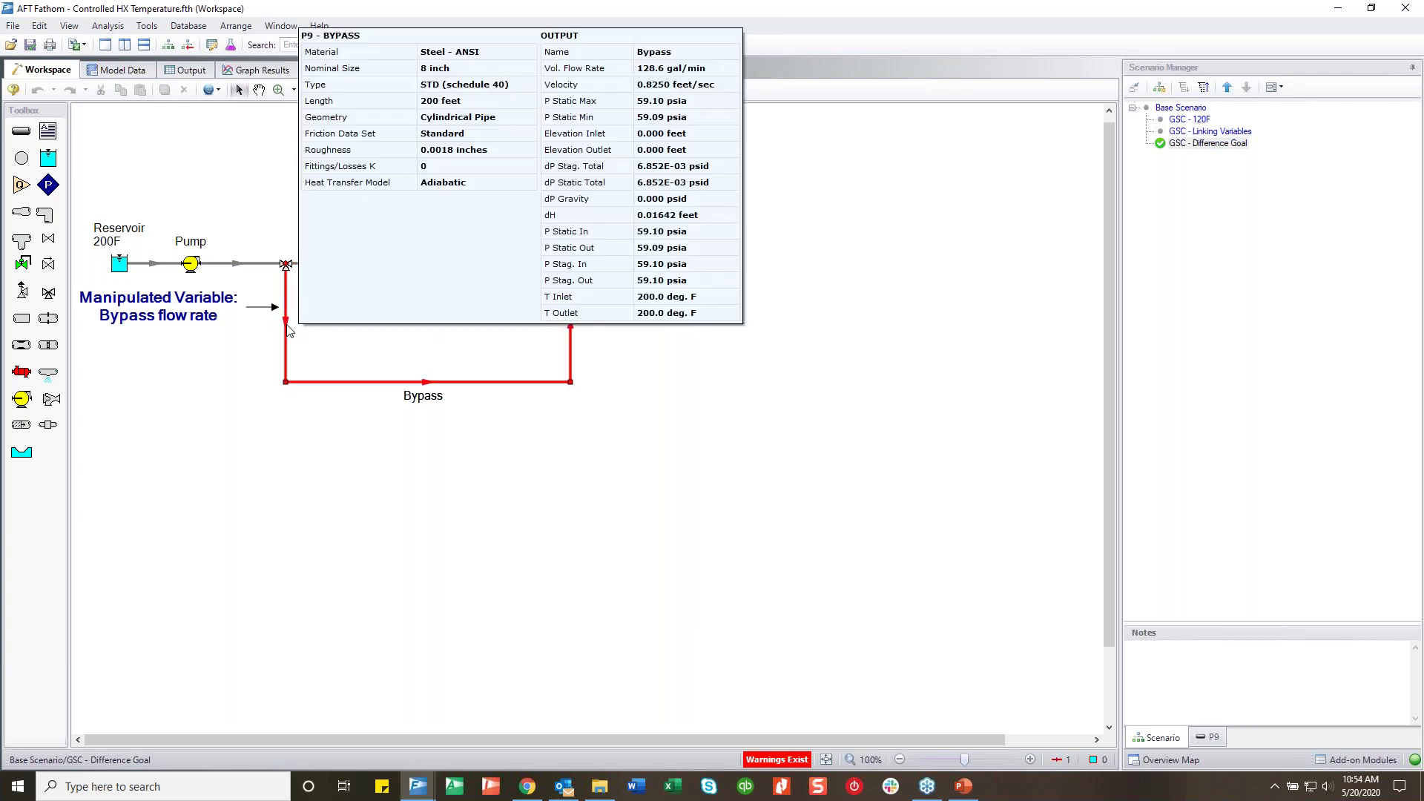
Add a Differential pipe goal for Volumetric Flow Rate equal to 100 gal/min in the Goal Seek and Control Manager
click(108, 26)
click(194, 135)
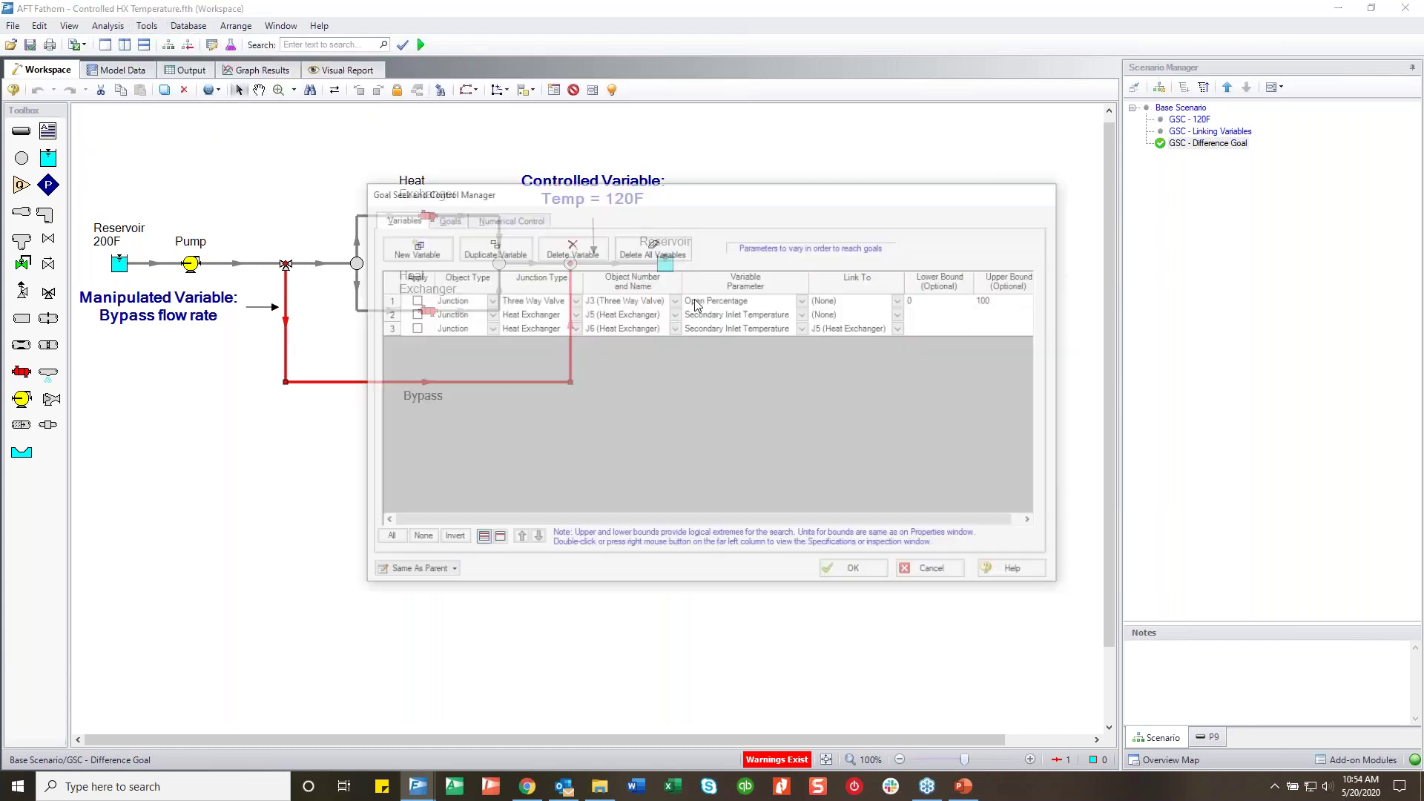
click(446, 218)
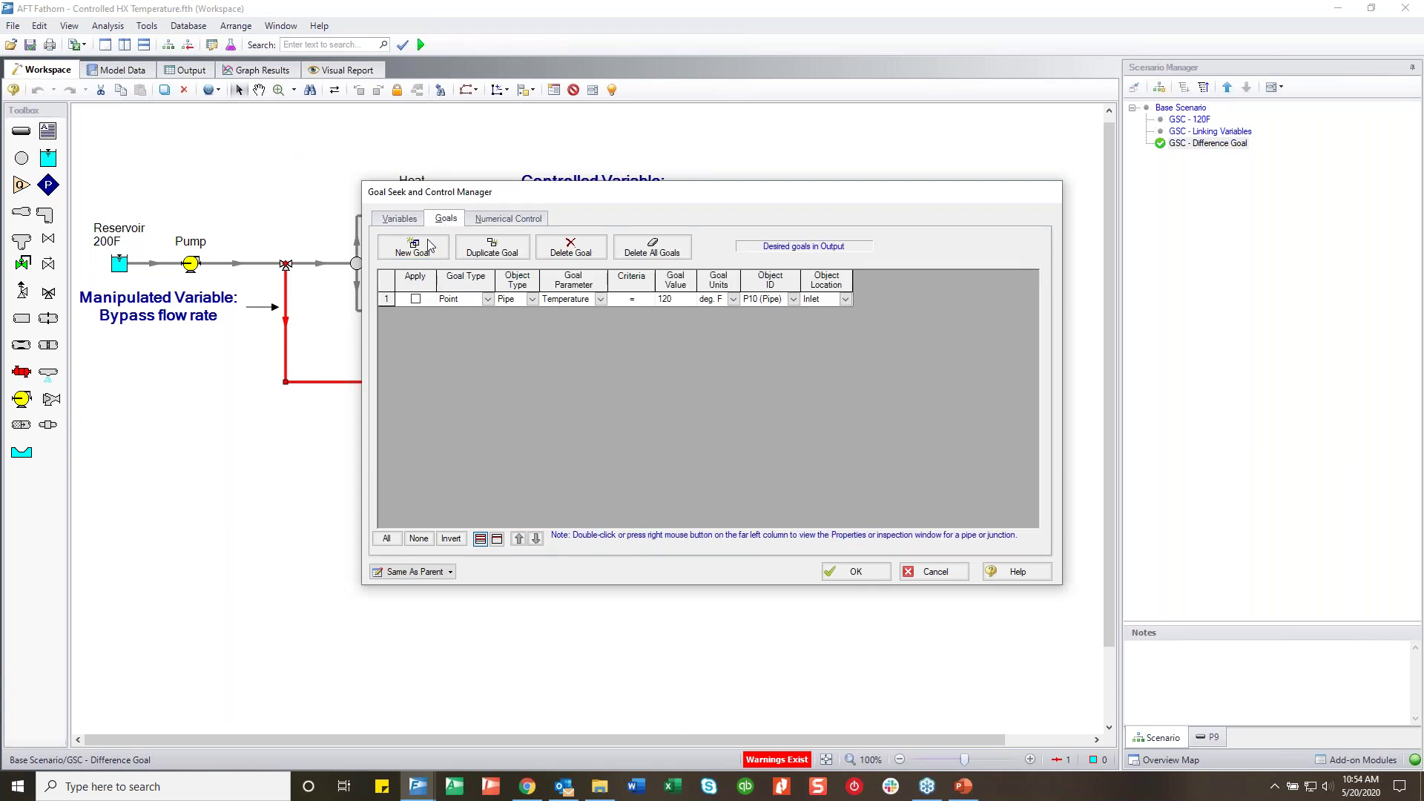
click(488, 313)
click(460, 337)
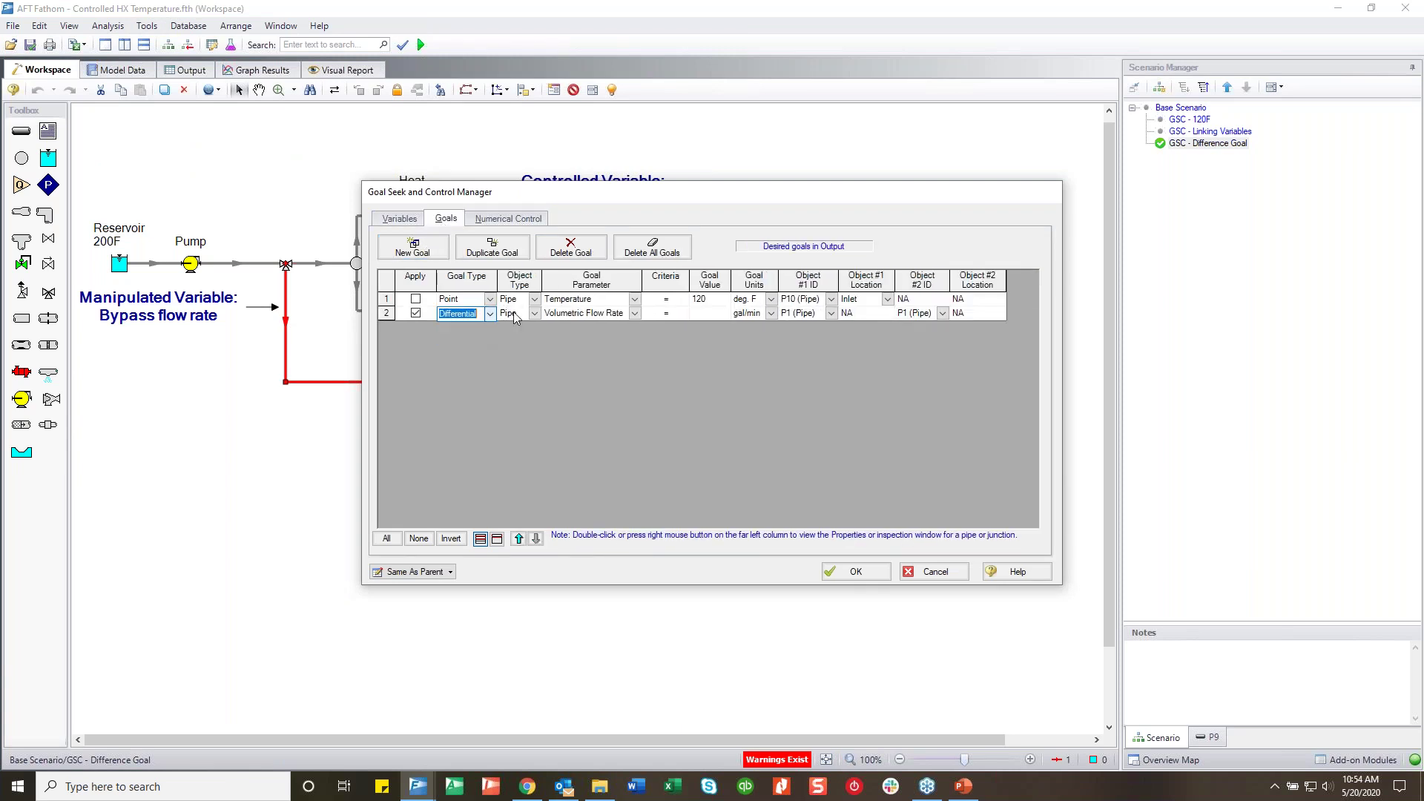
click(720, 320)
text(100)
Set the differential goal to compare pipe P3 as object #1 with bypass pipe P9 as object #2
click(831, 313)
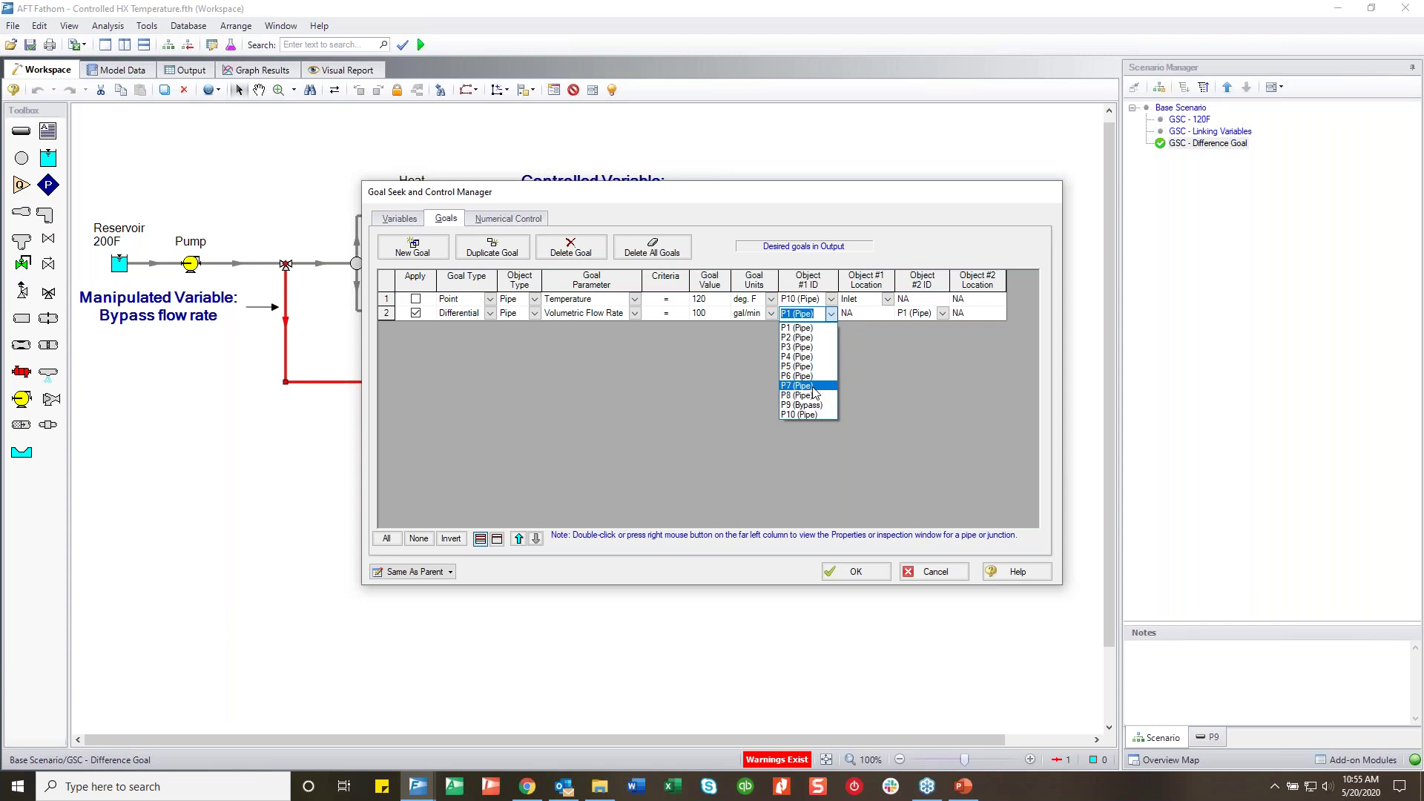
click(800, 346)
click(943, 314)
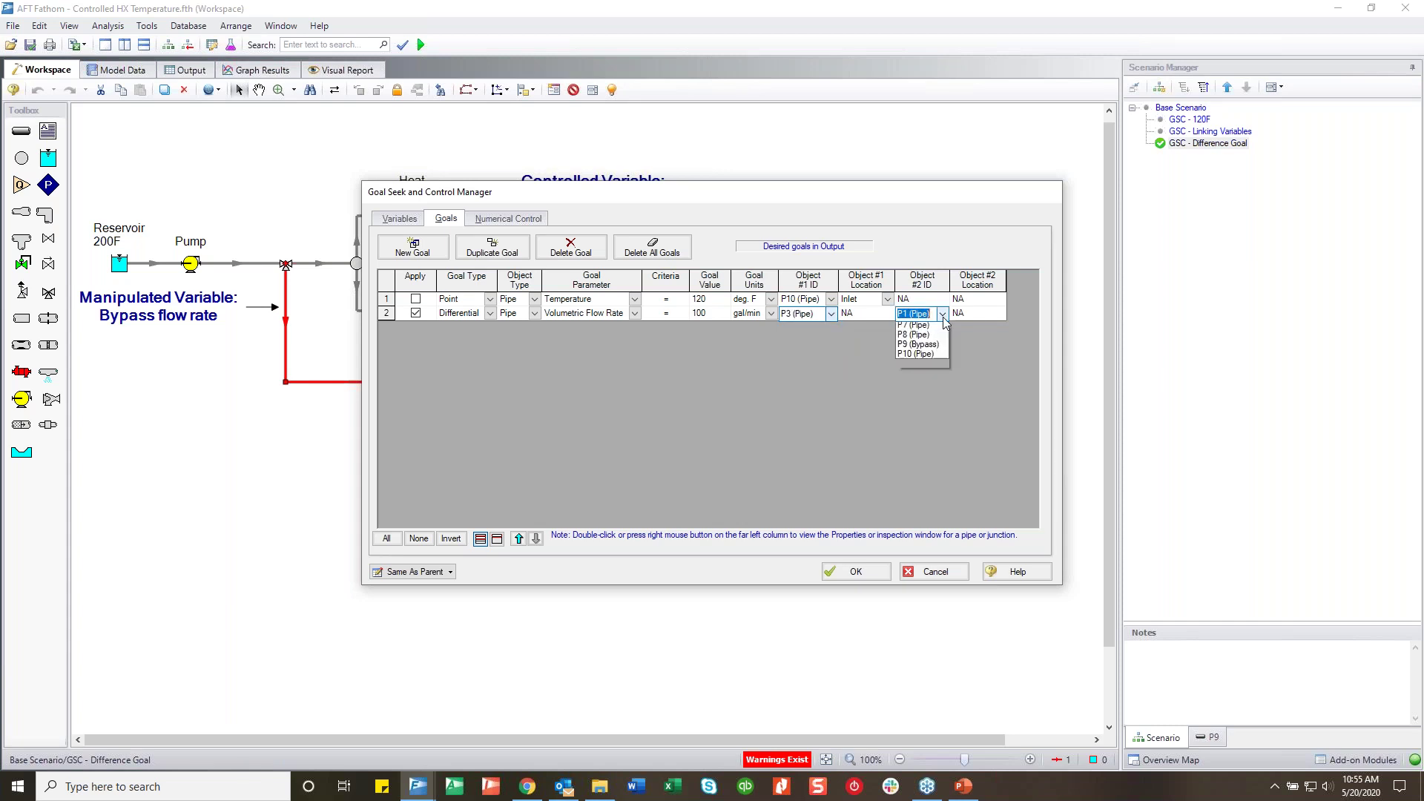
click(920, 403)
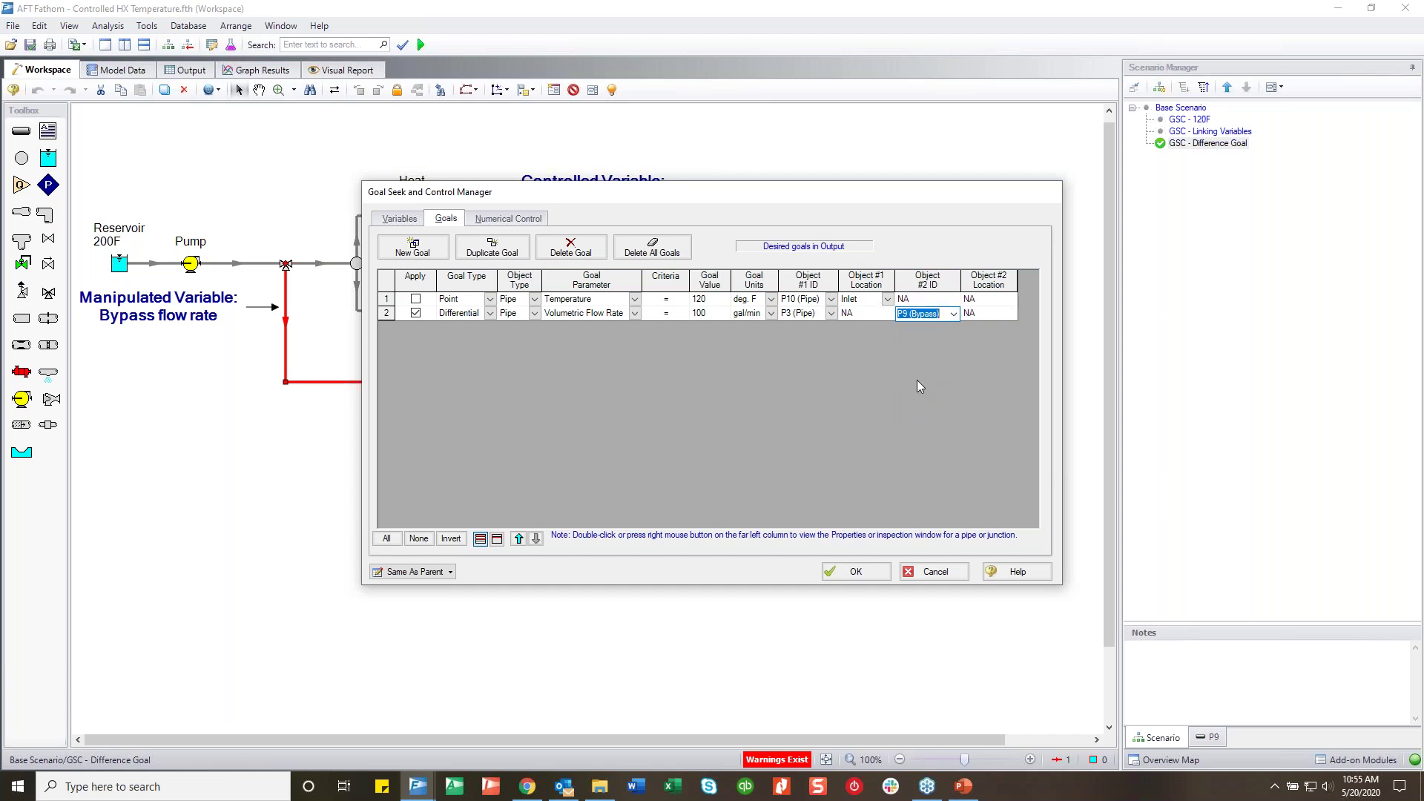
Apply only the three-way valve J3 Open Percentage variable, accept the goal seek settings, and turn goal seeking on
click(529, 219)
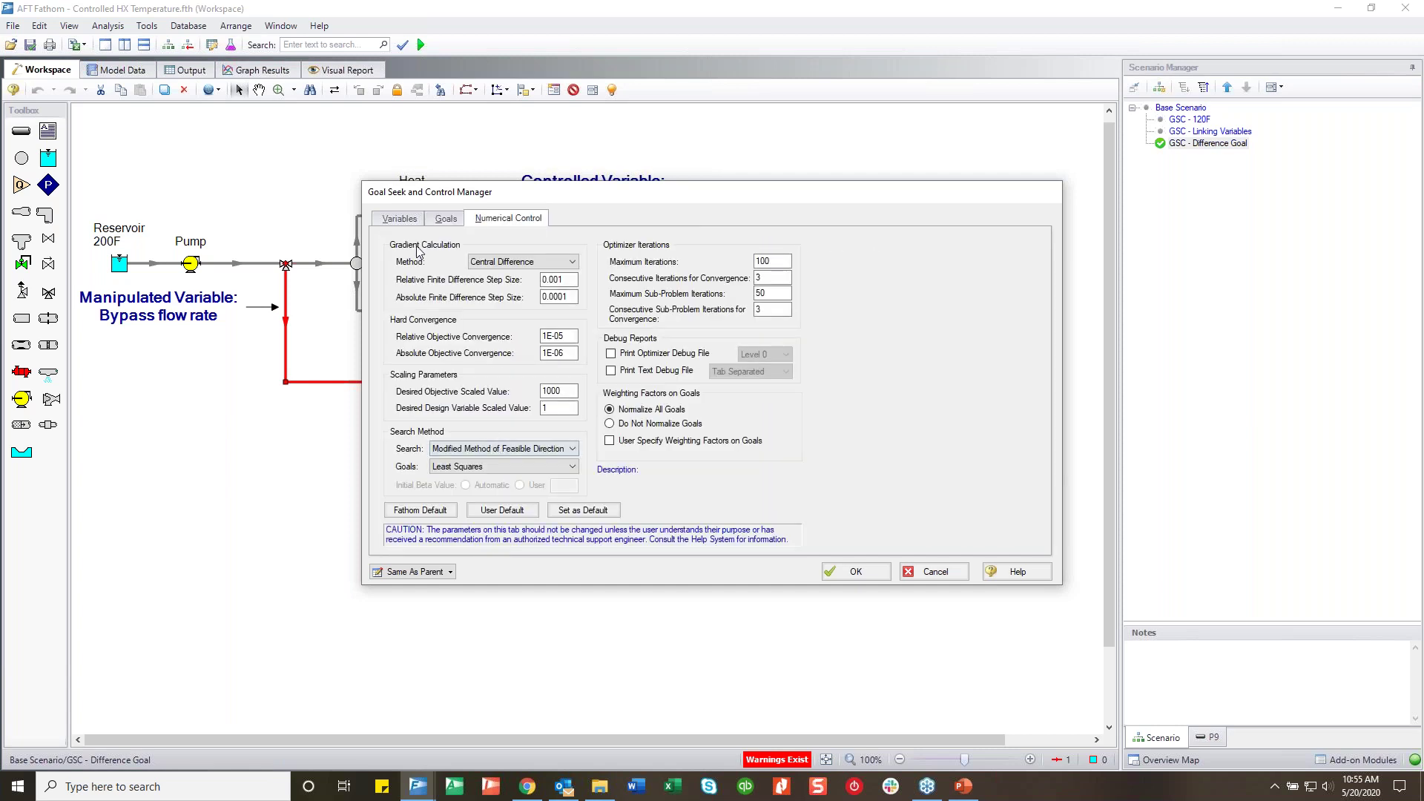
click(446, 218)
click(400, 220)
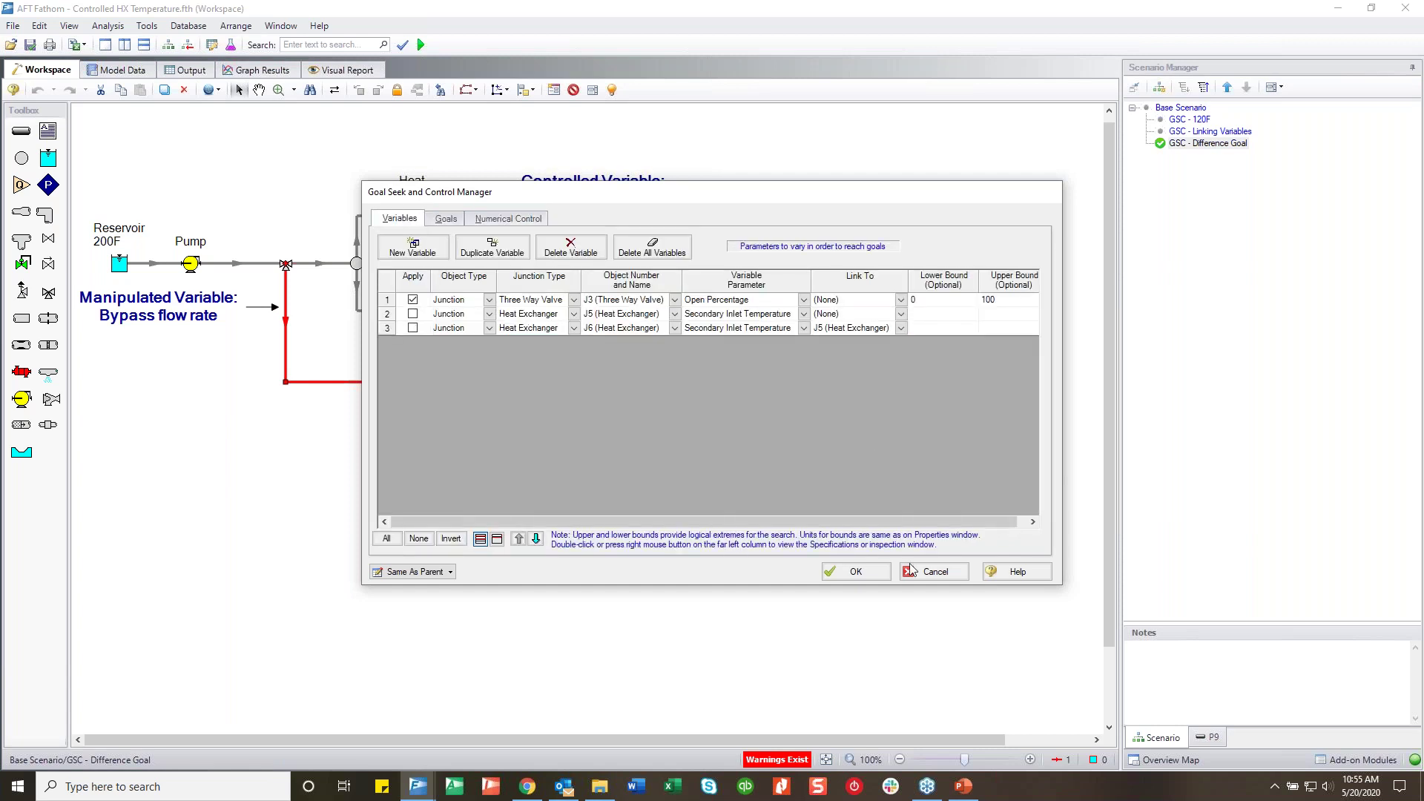
click(854, 572)
click(676, 397)
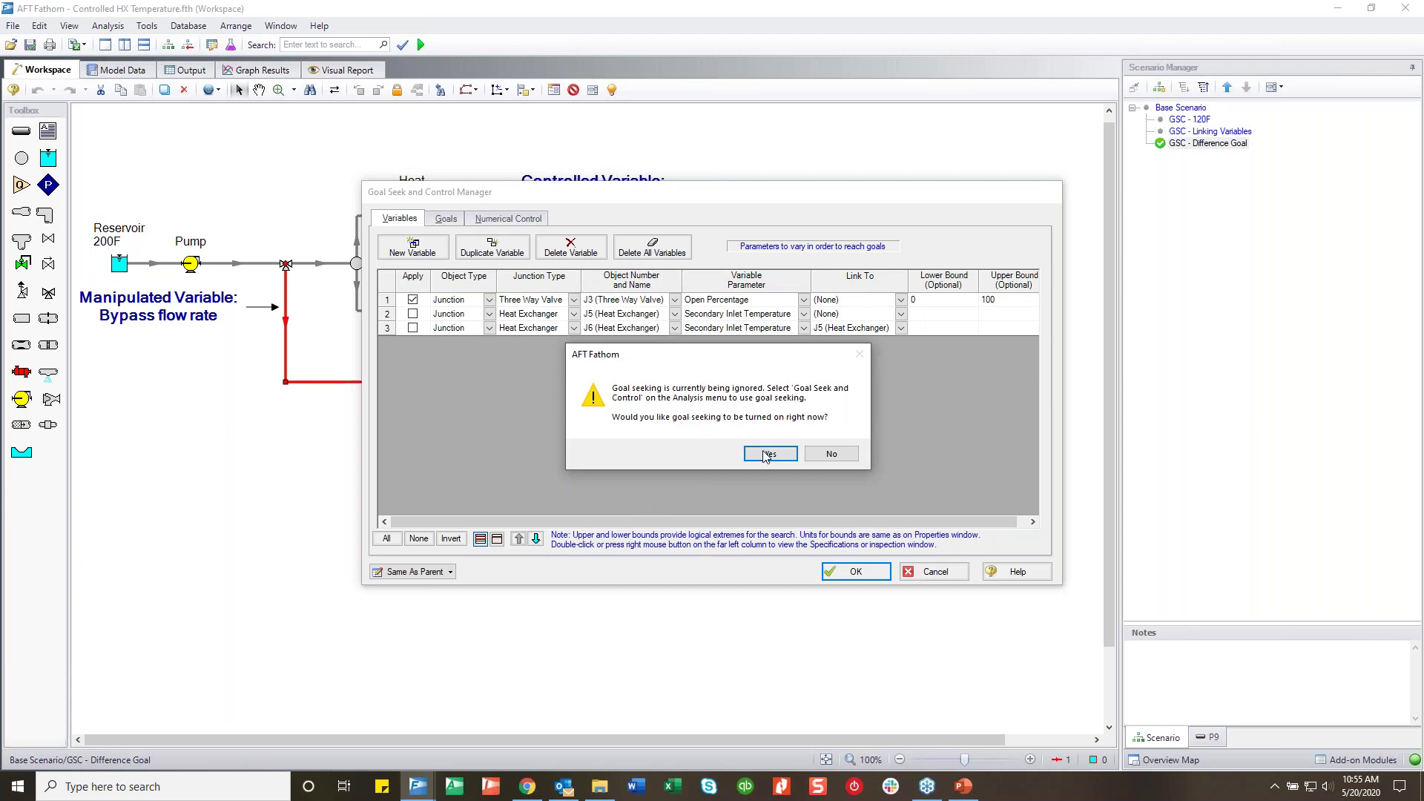
click(678, 452)
click(784, 464)
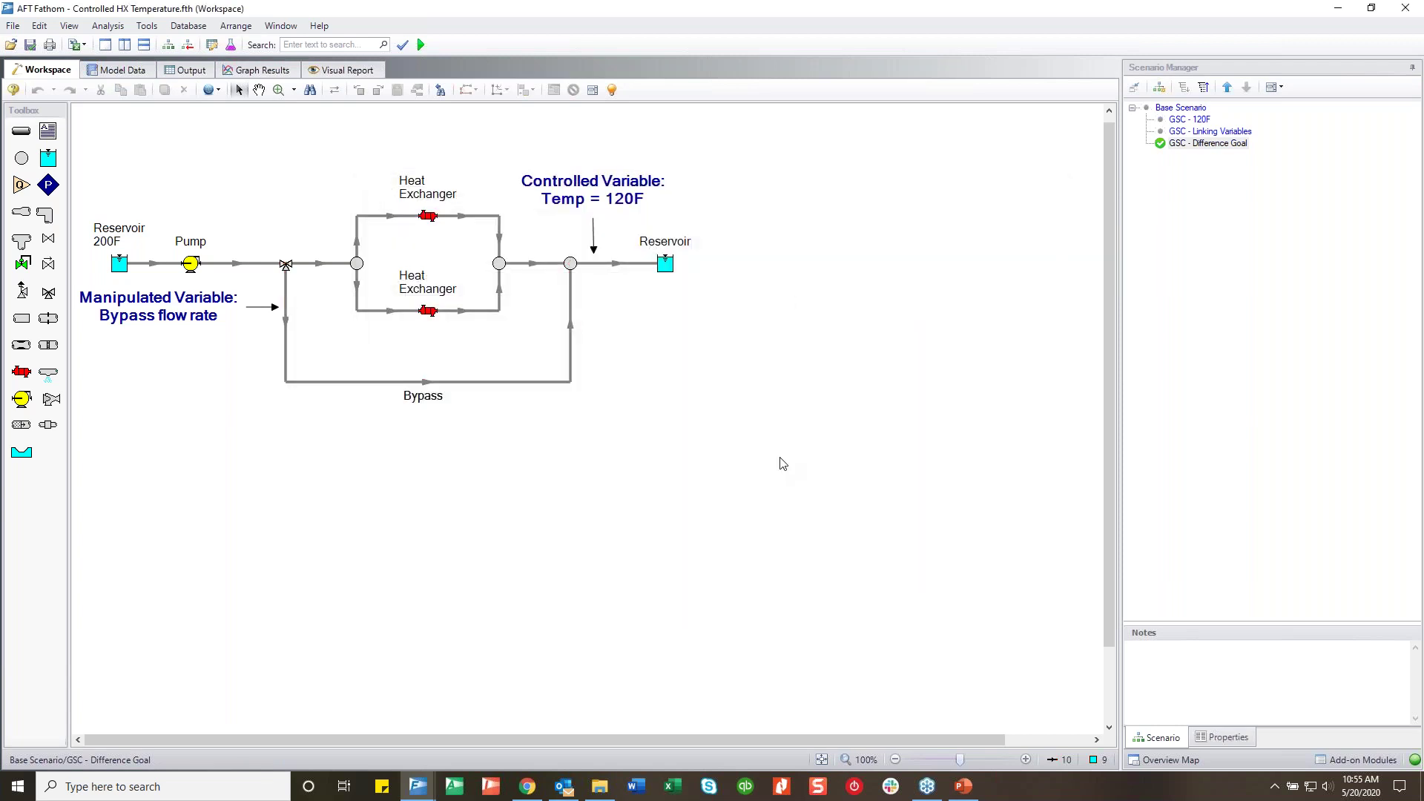
Run the difference goal scenario, review its GSC goal and variable results in the output, and return to the workspace
key(ctrl+r)
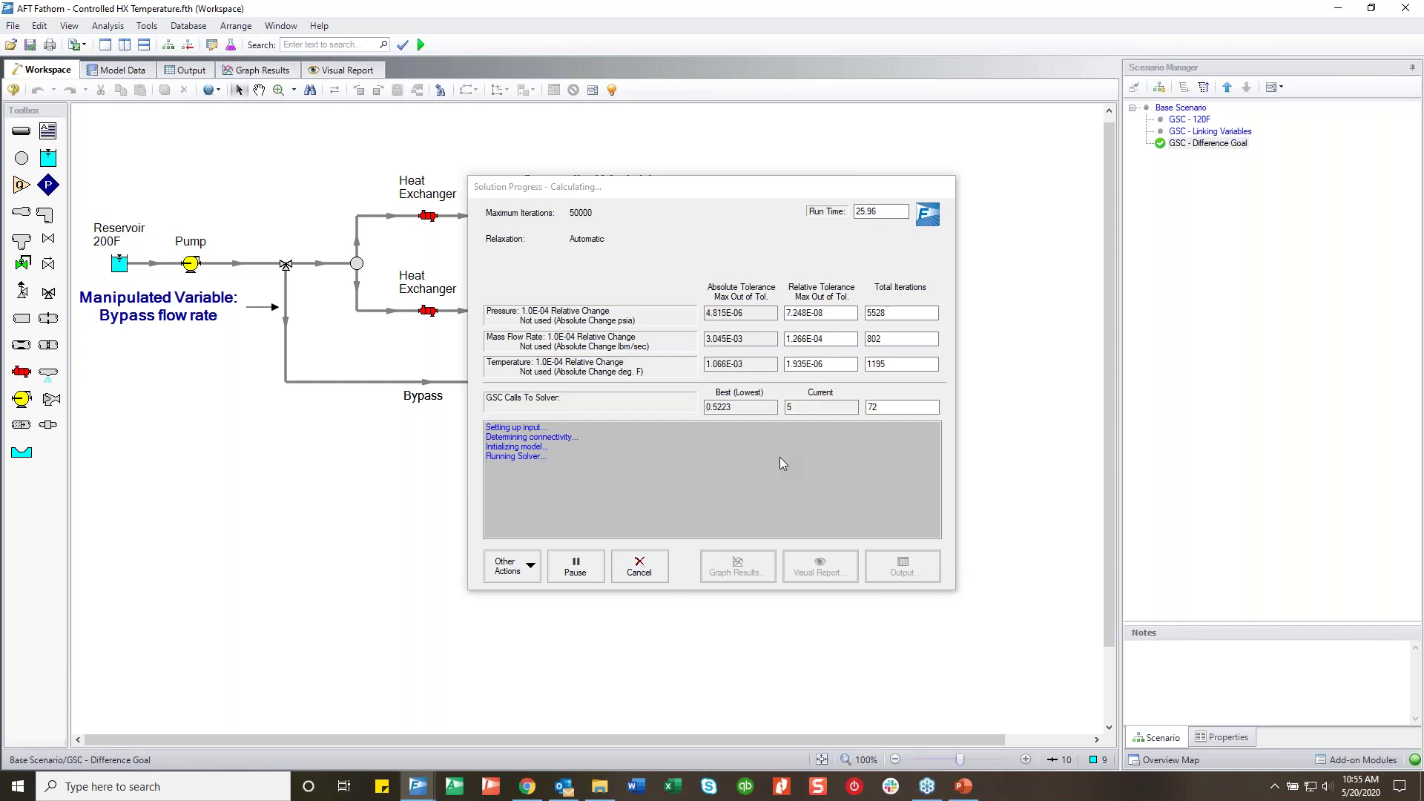
click(897, 408)
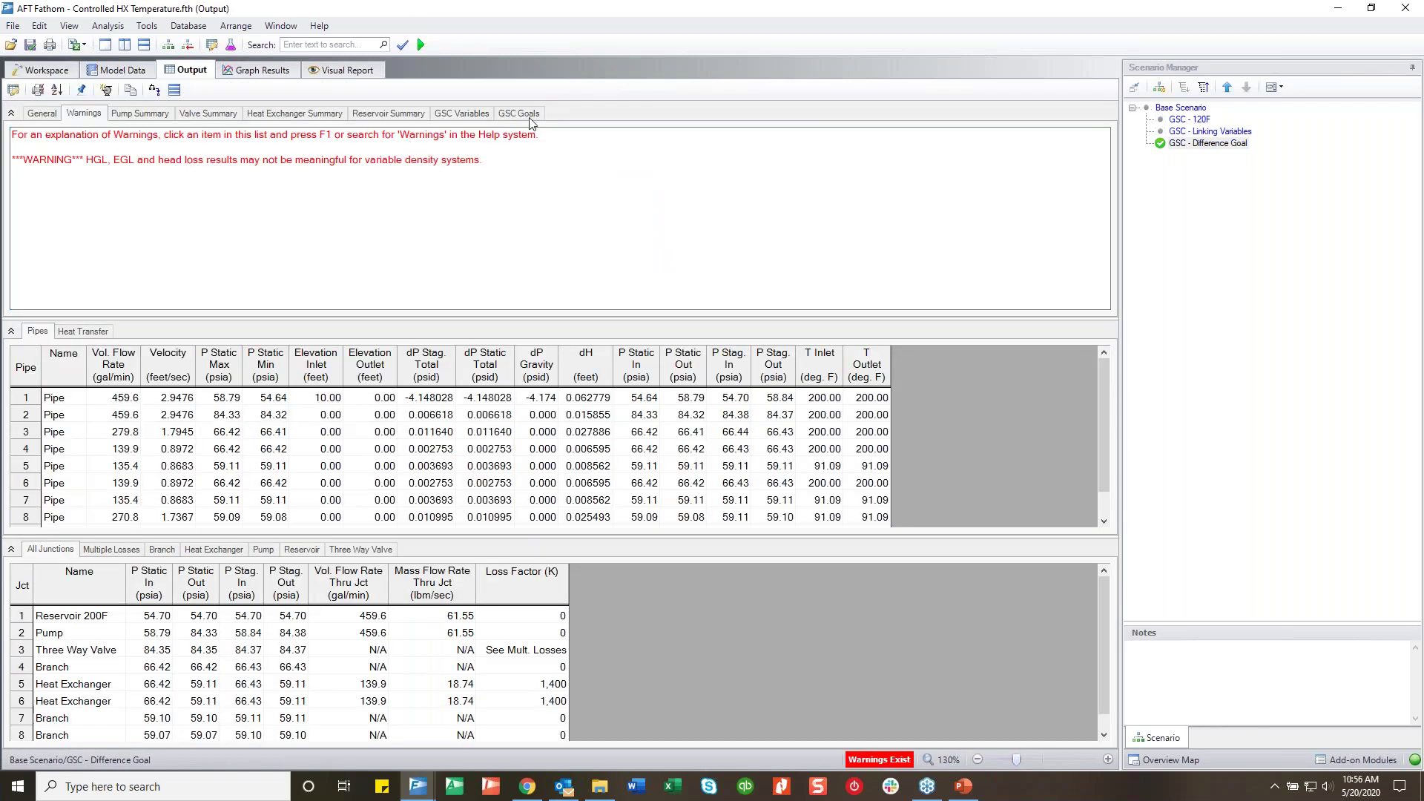
click(529, 116)
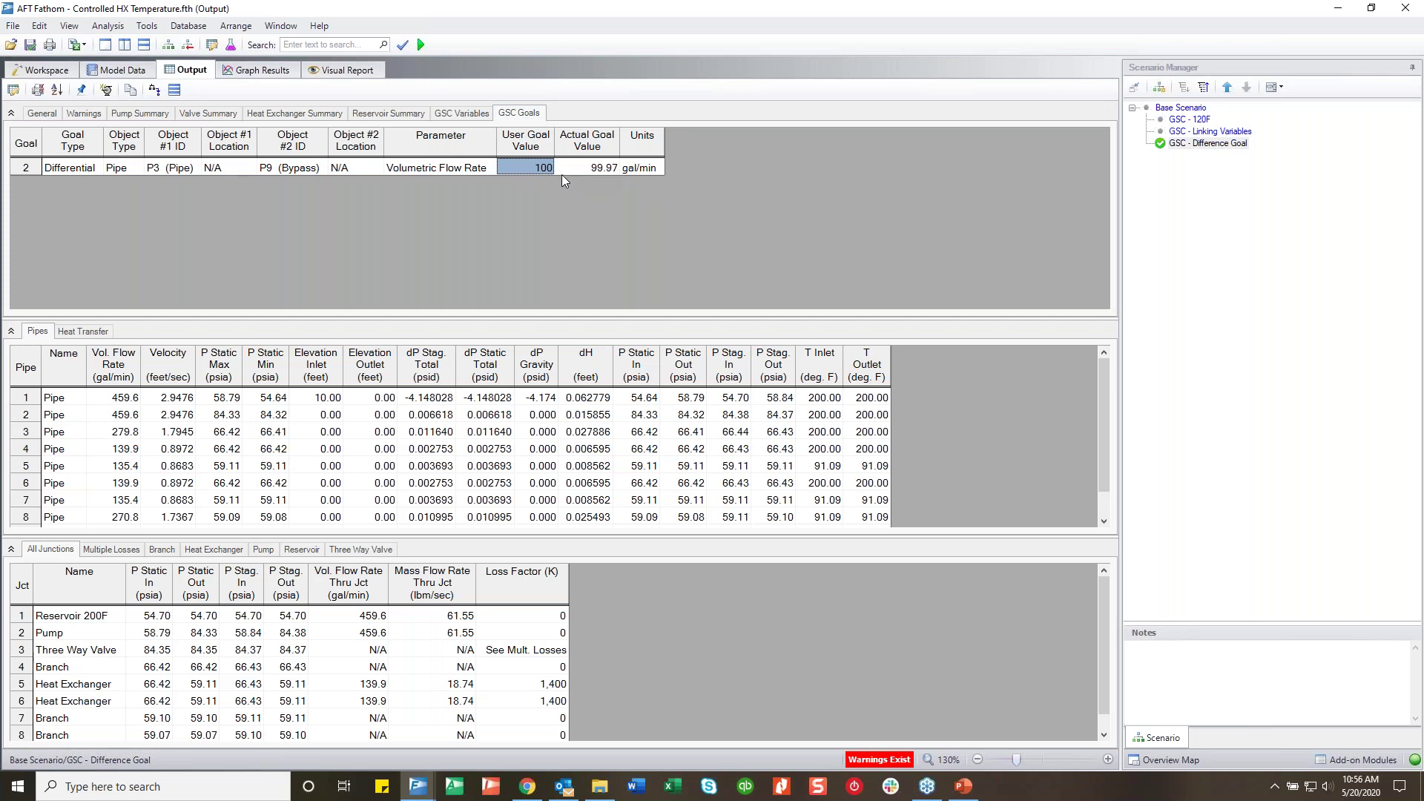
click(586, 168)
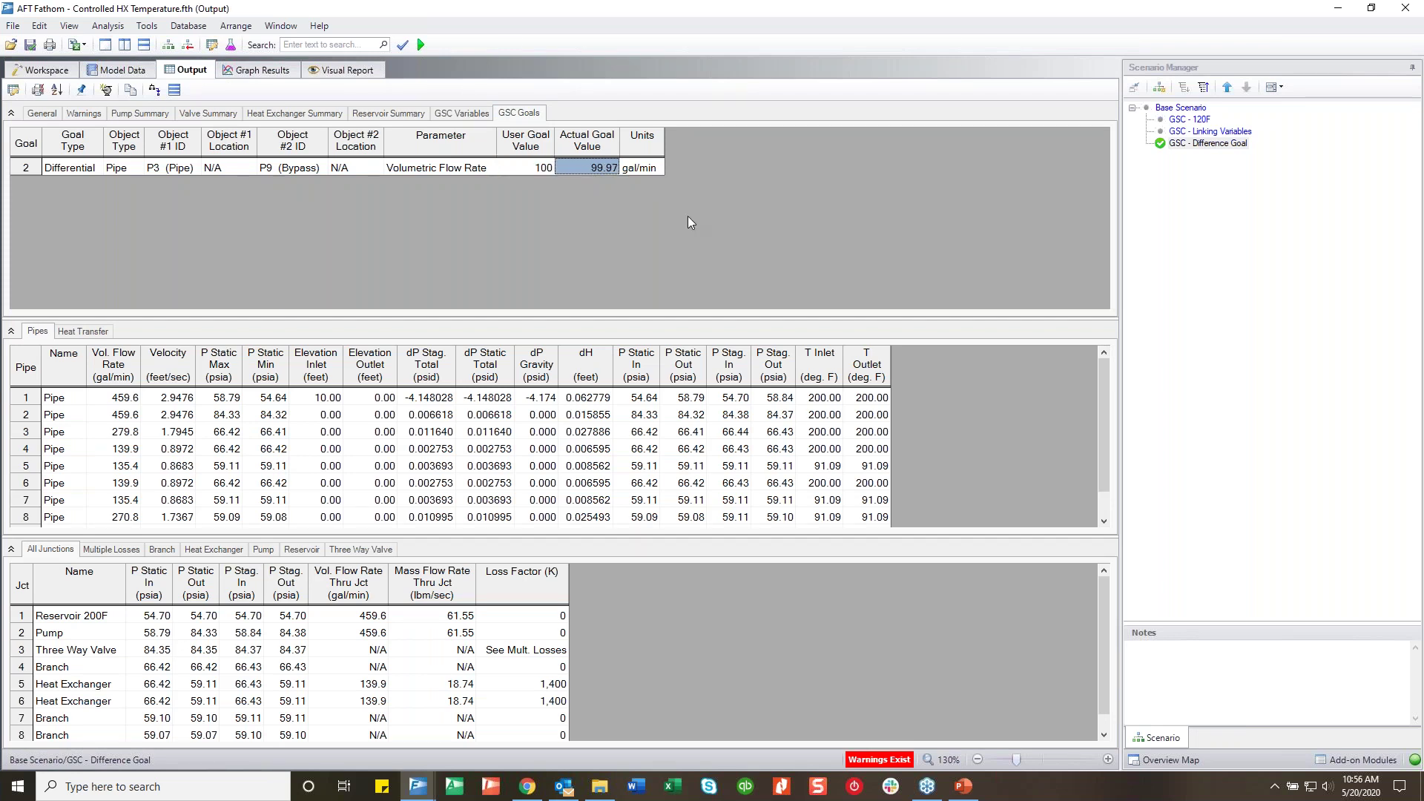
click(472, 113)
click(324, 169)
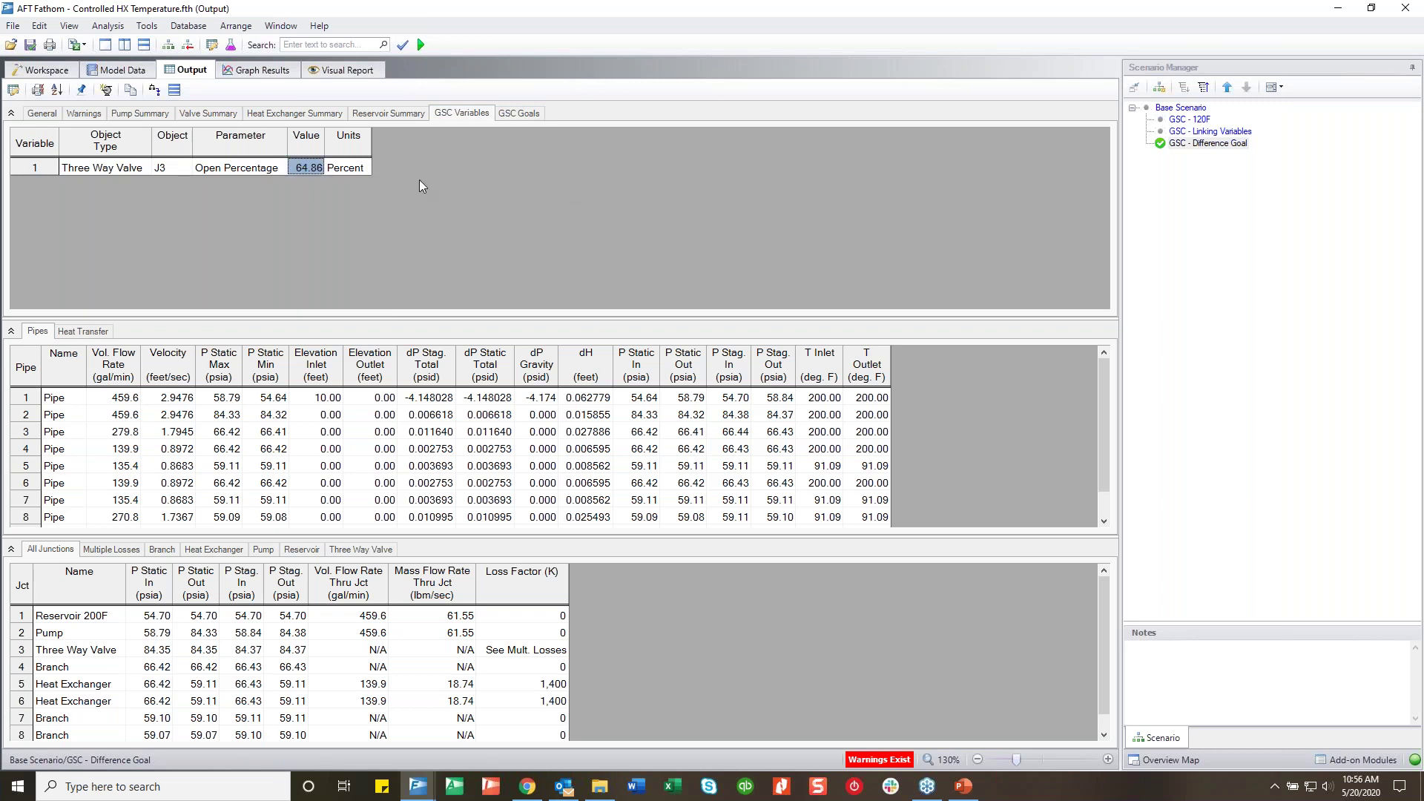
click(48, 71)
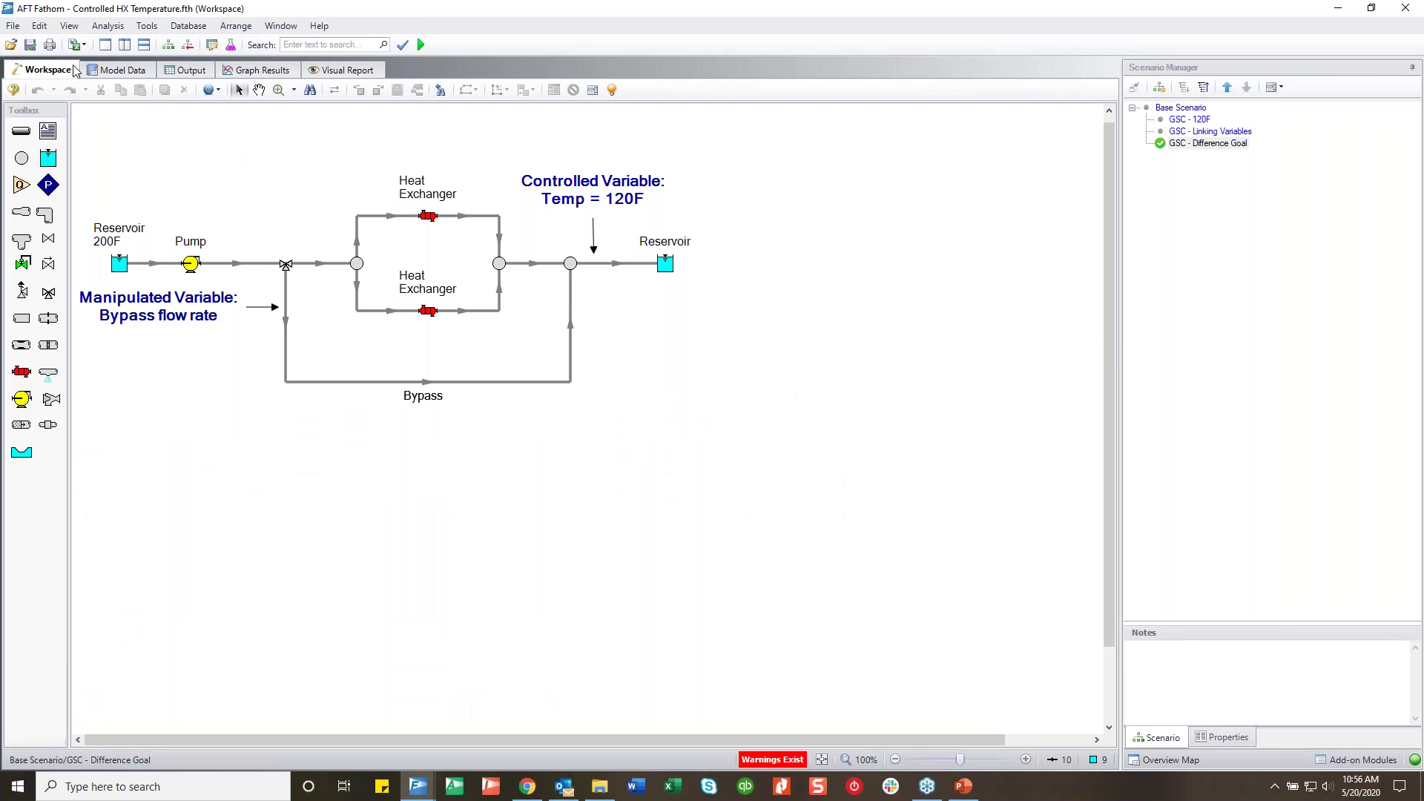
Switch to PowerPoint, present from slide 25, and advance through slide 26 on getting GSC results into the input
click(962, 788)
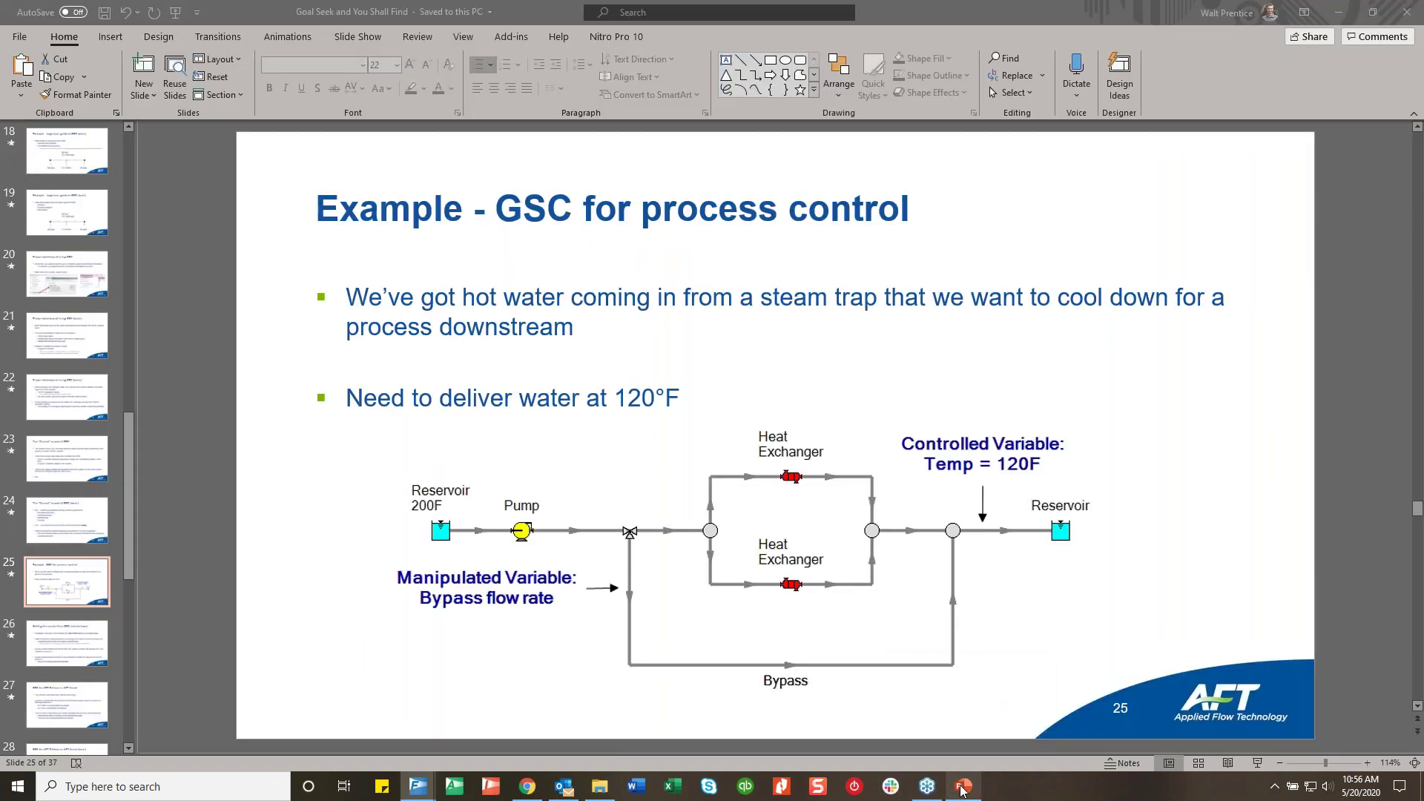
click(1259, 764)
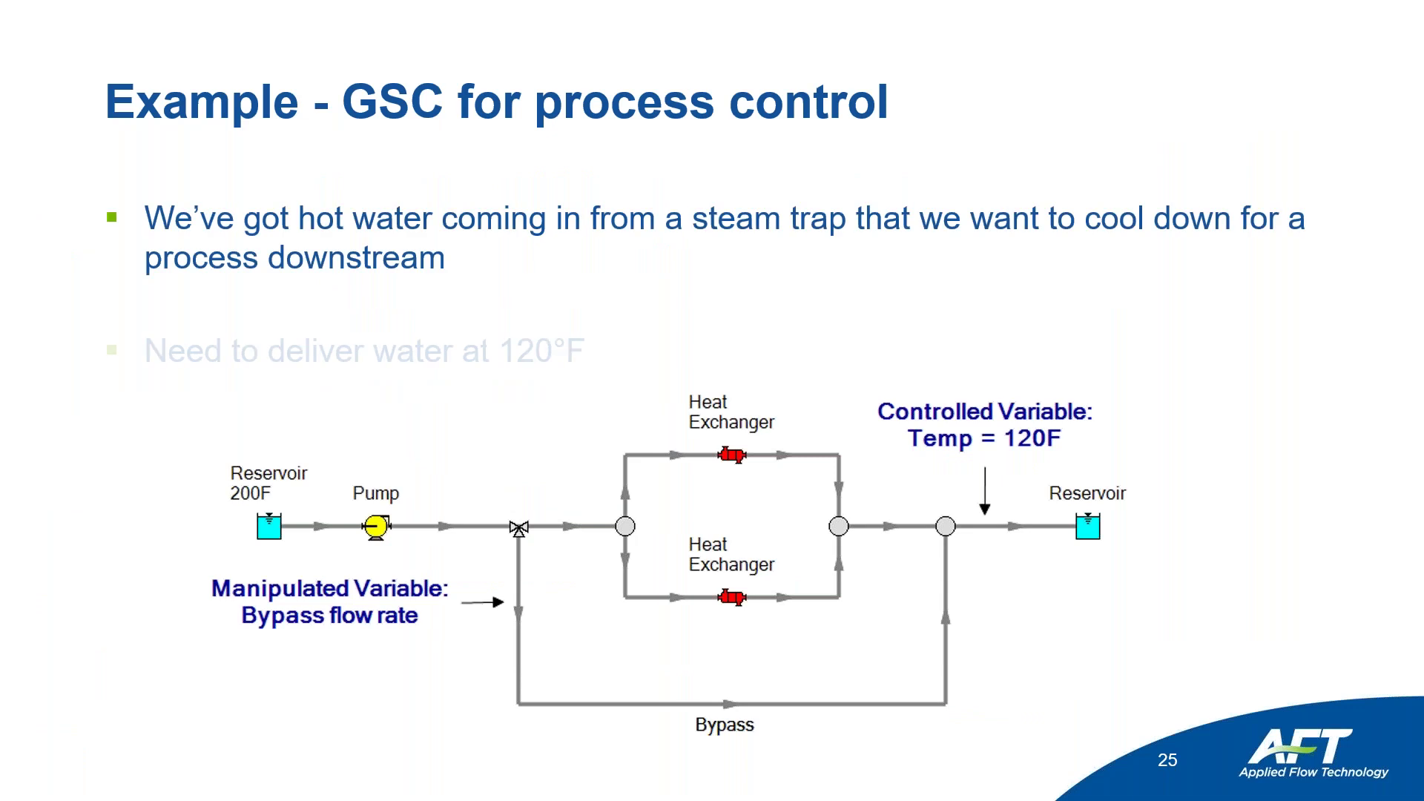
key(Right)
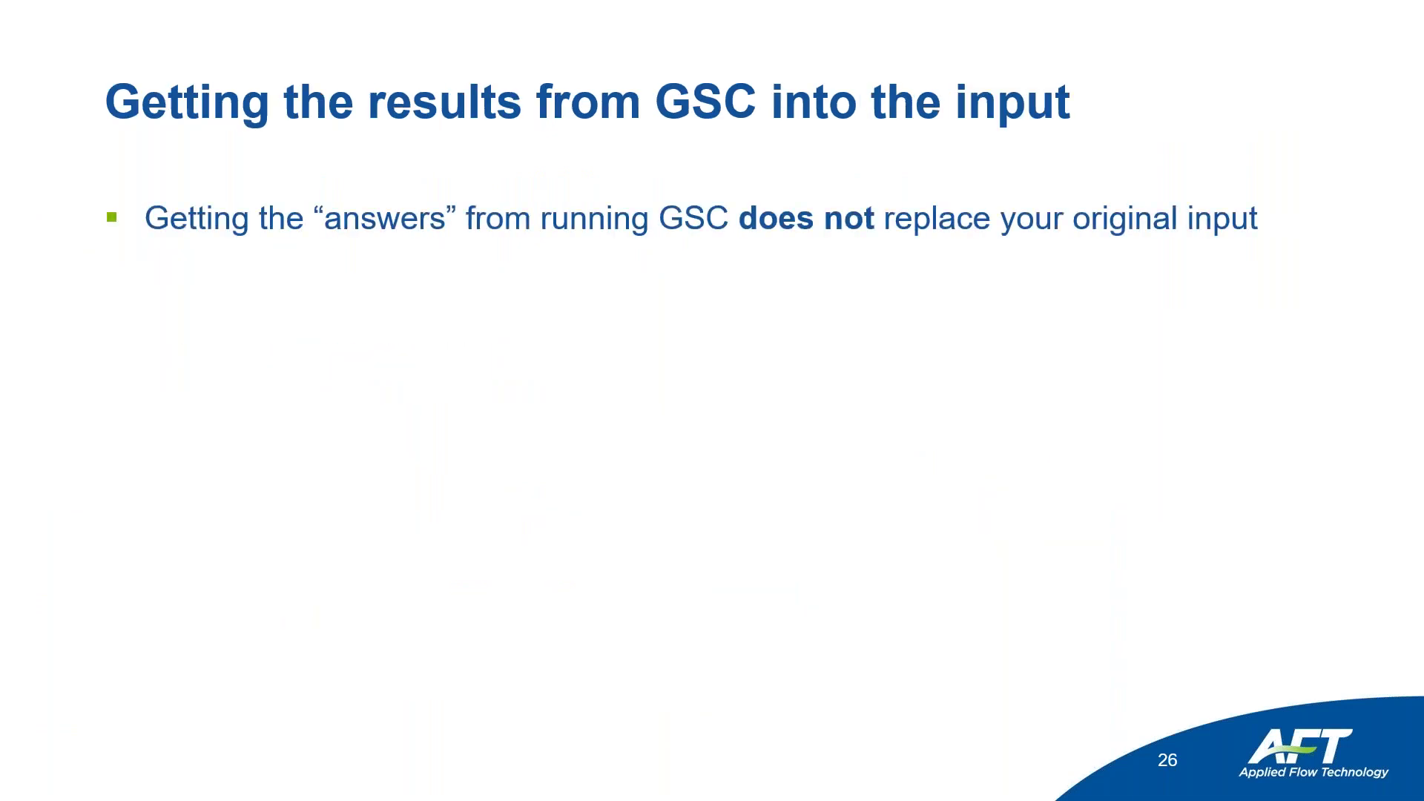
key(Right)
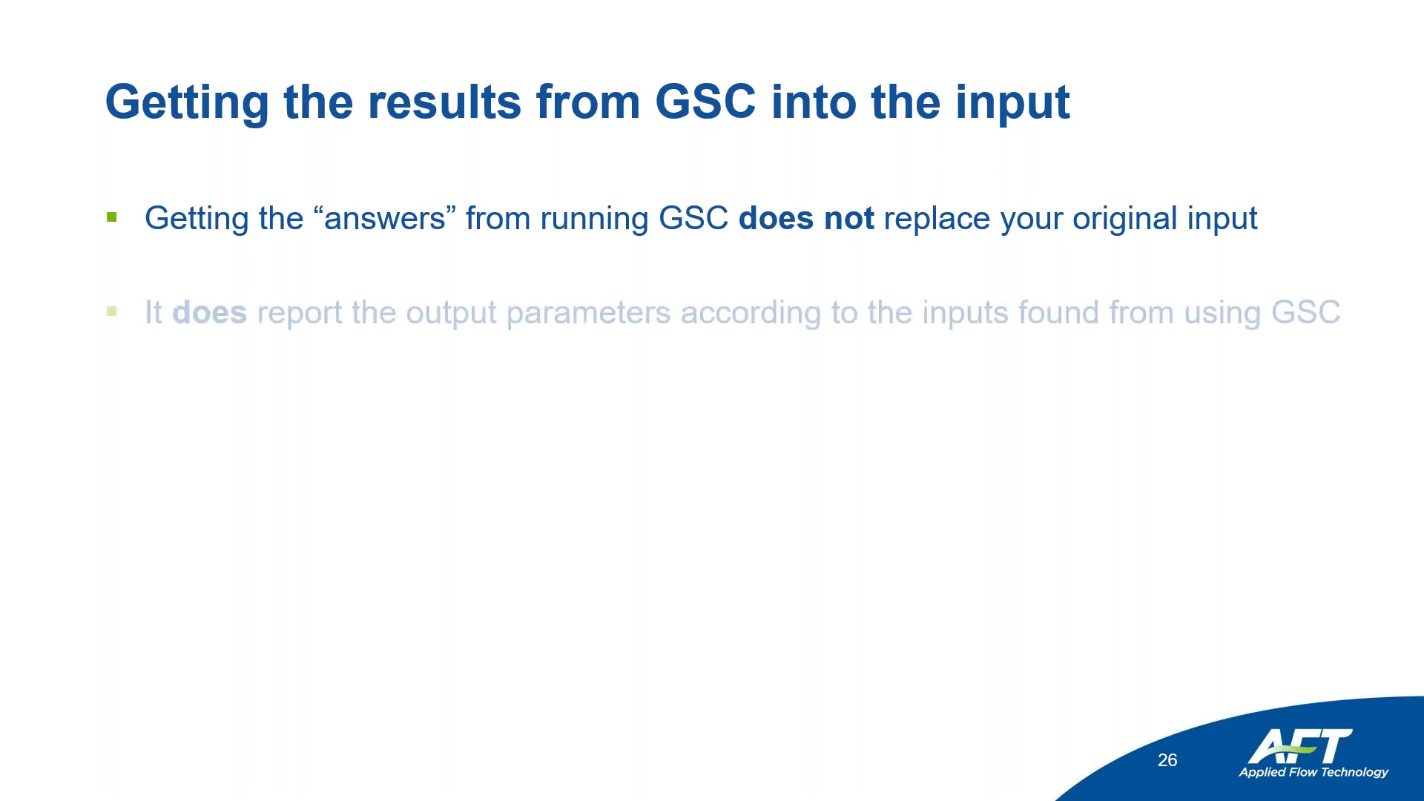
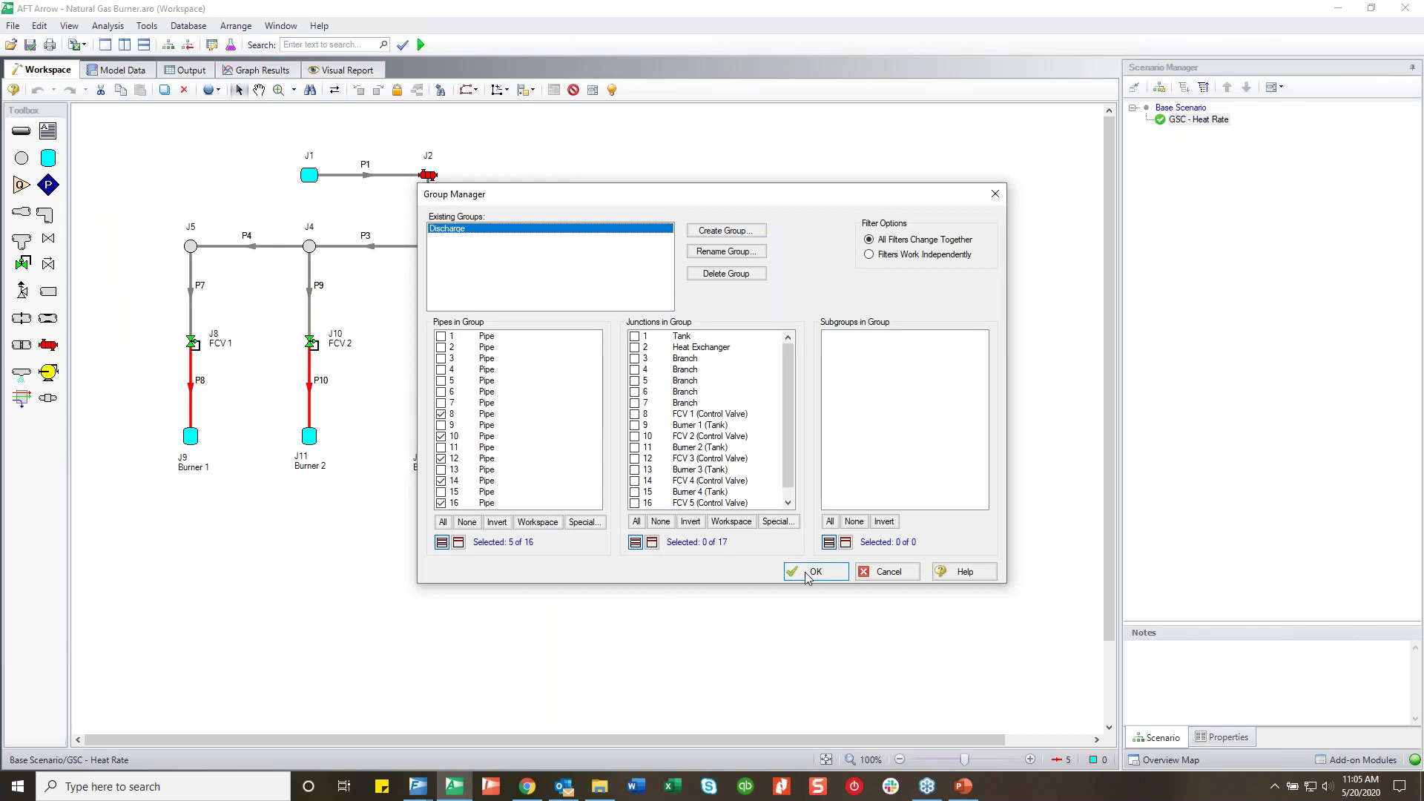
In AFT Arrow's Natural Gas Burner model, add a goal seek variable for the Heat Rate of heat exchanger J2
click(111, 26)
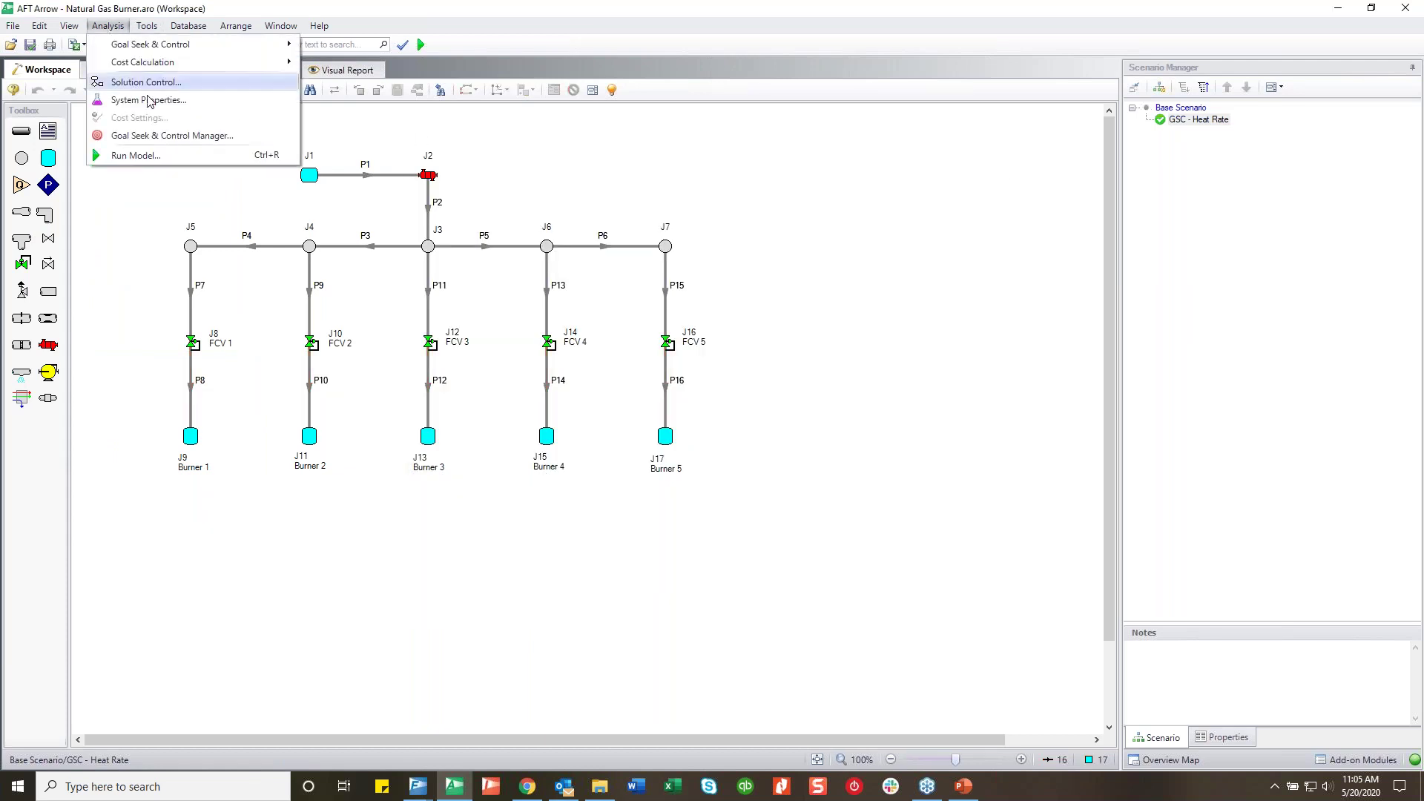
click(145, 135)
click(424, 255)
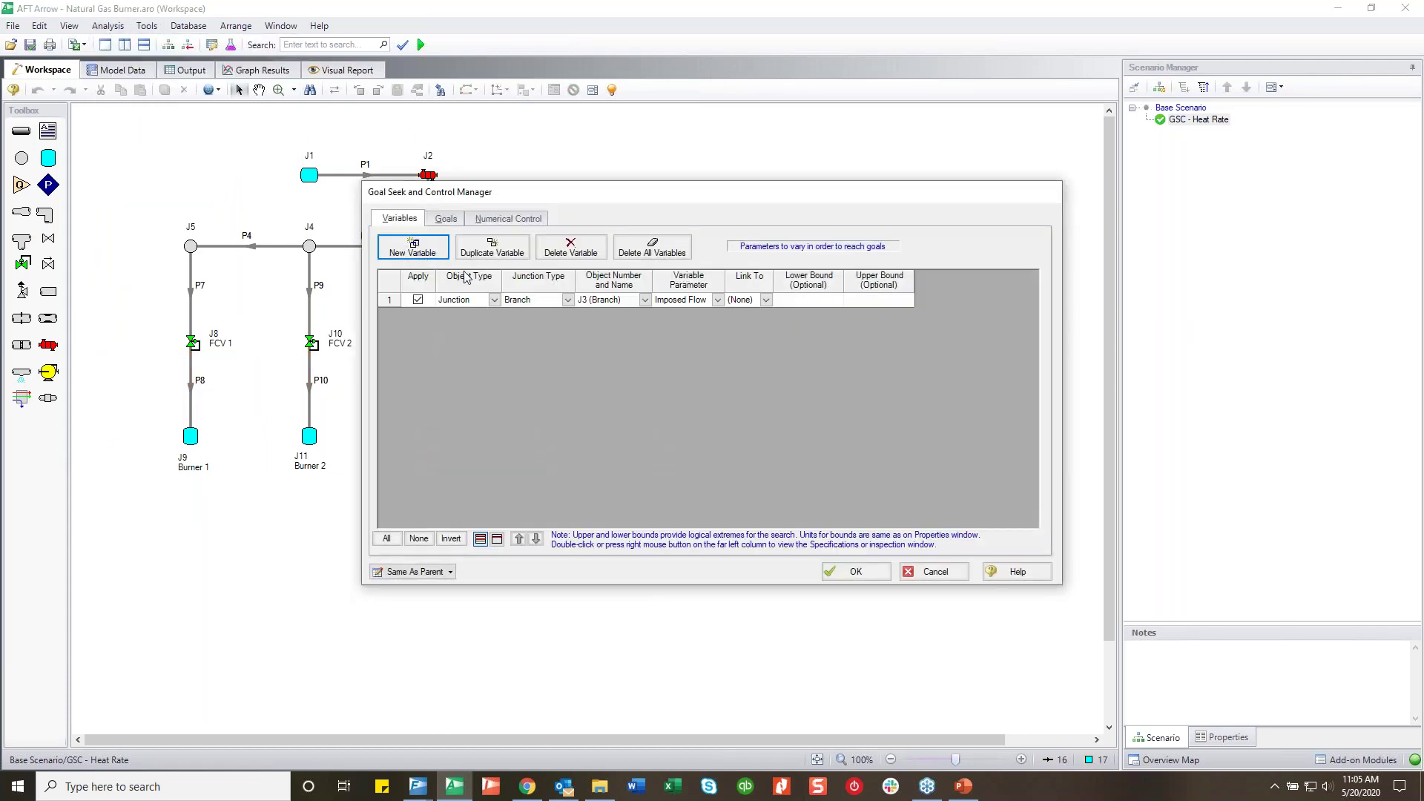
click(567, 300)
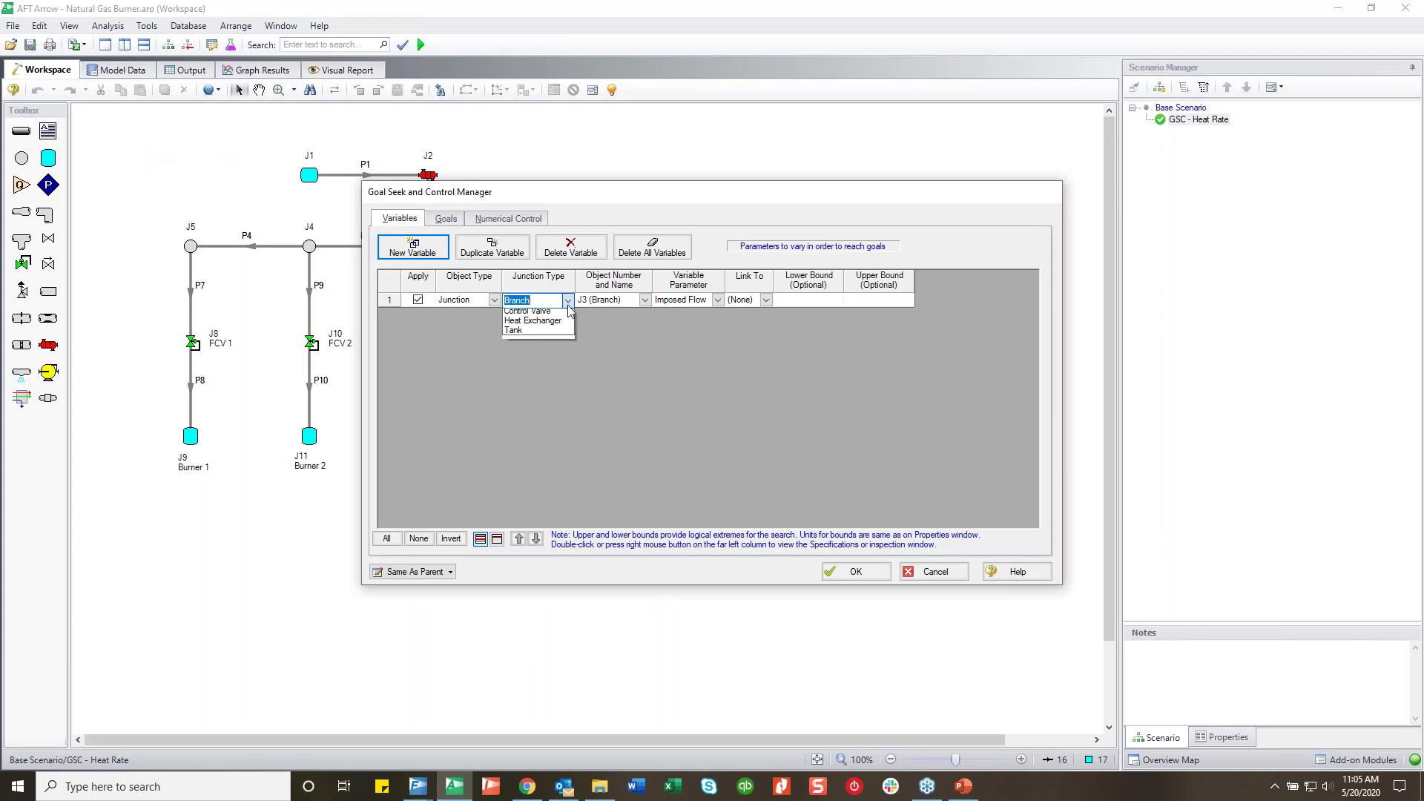
click(534, 327)
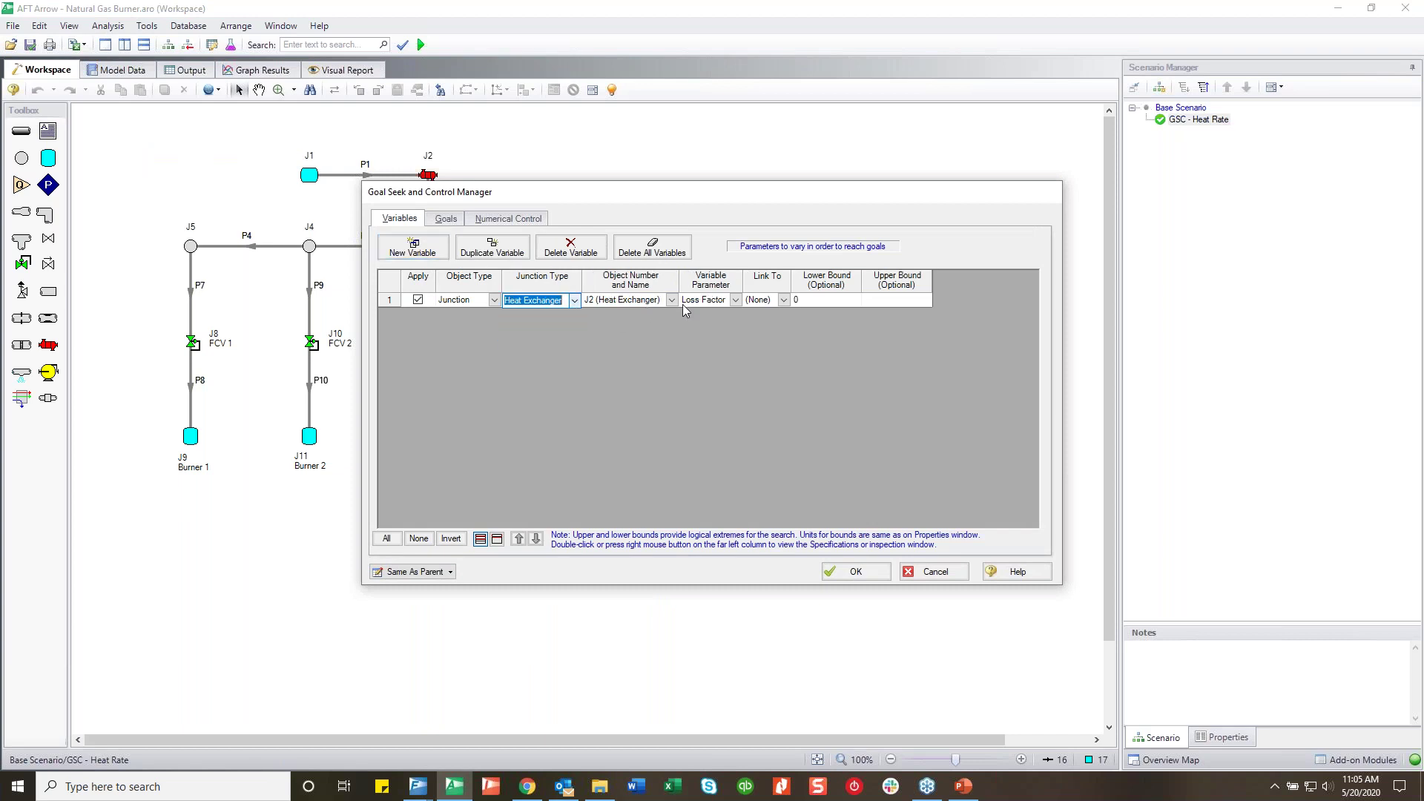
click(735, 300)
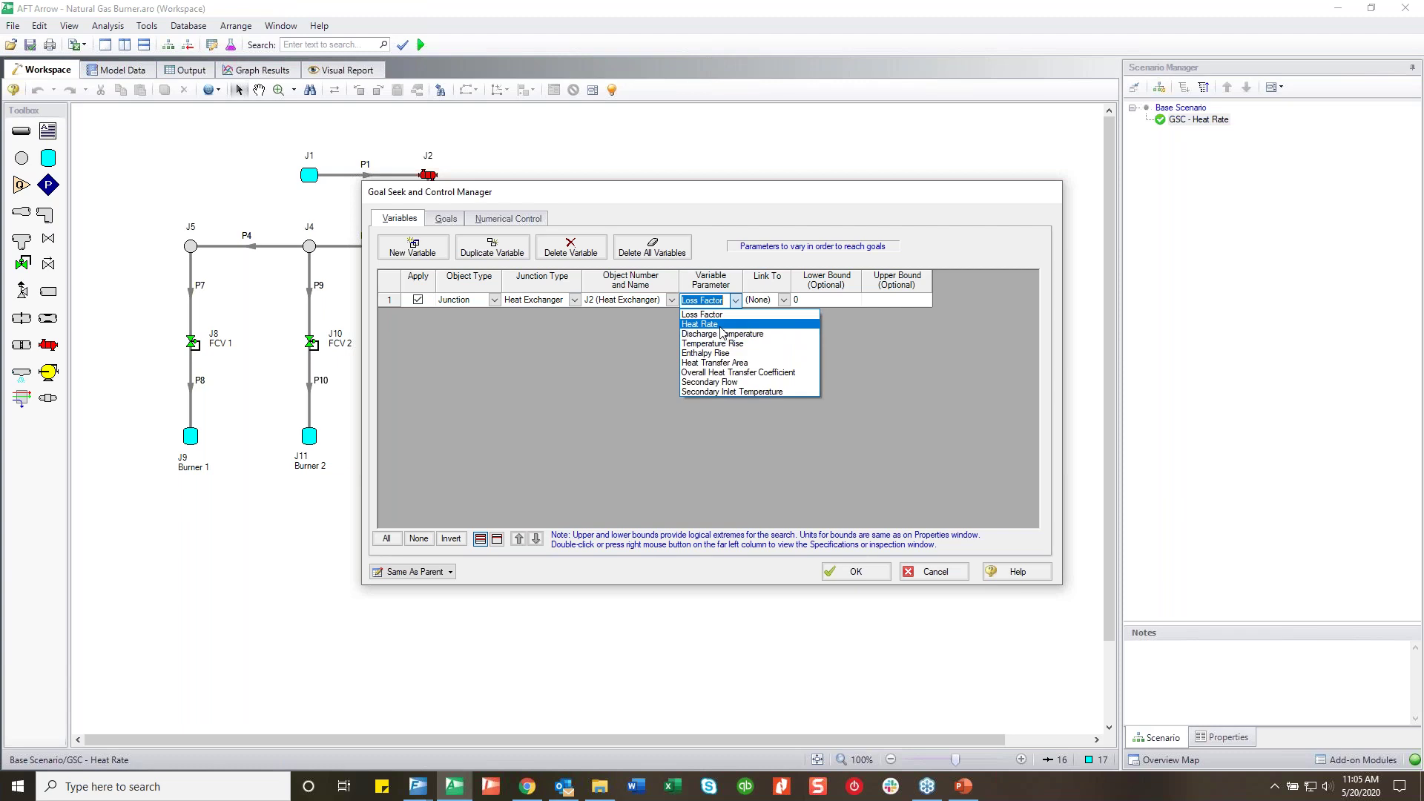
click(707, 324)
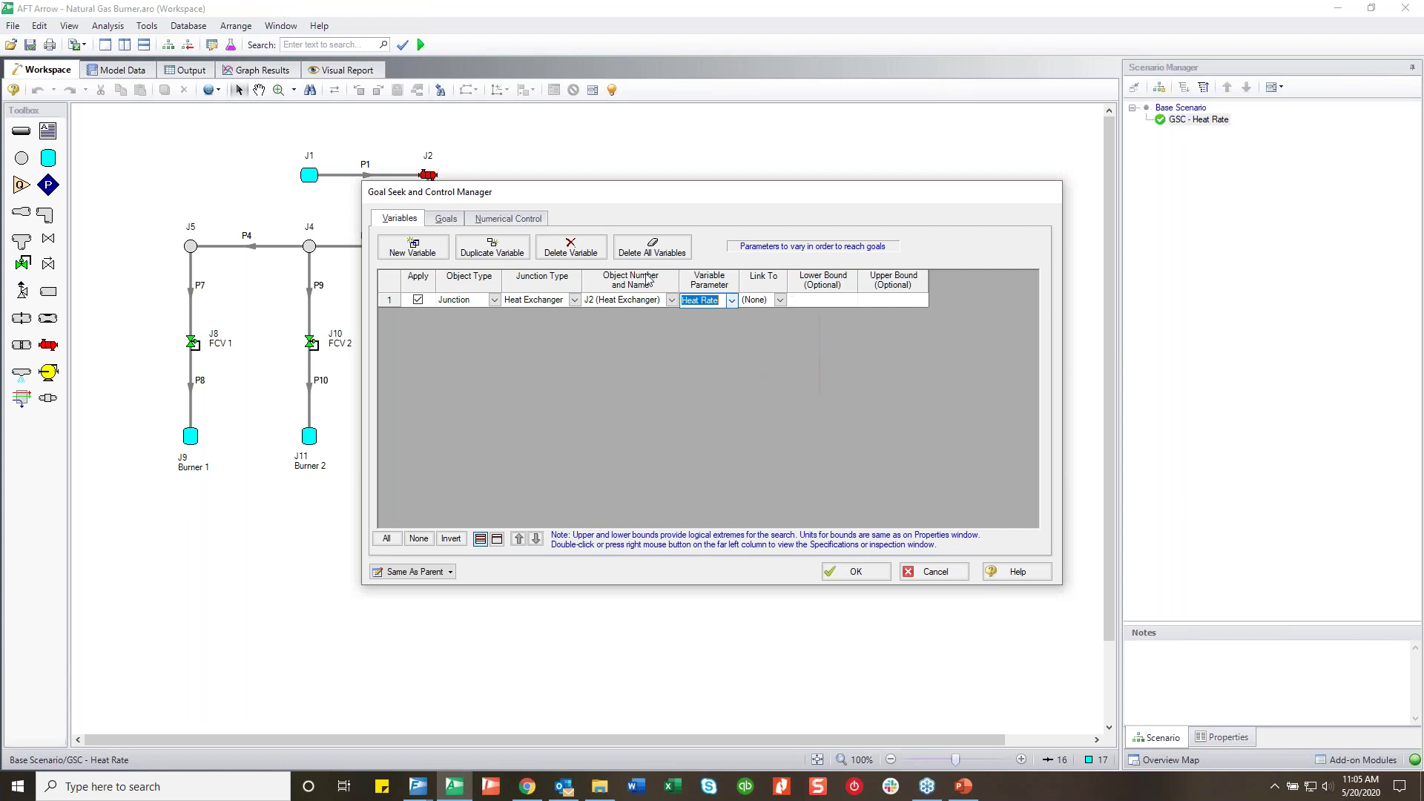
Inspect the thermal data of heat exchanger J2 from its goal seek variable, and close its properties
double_click(387, 300)
drag(650, 224, 1182, 202)
click(1062, 312)
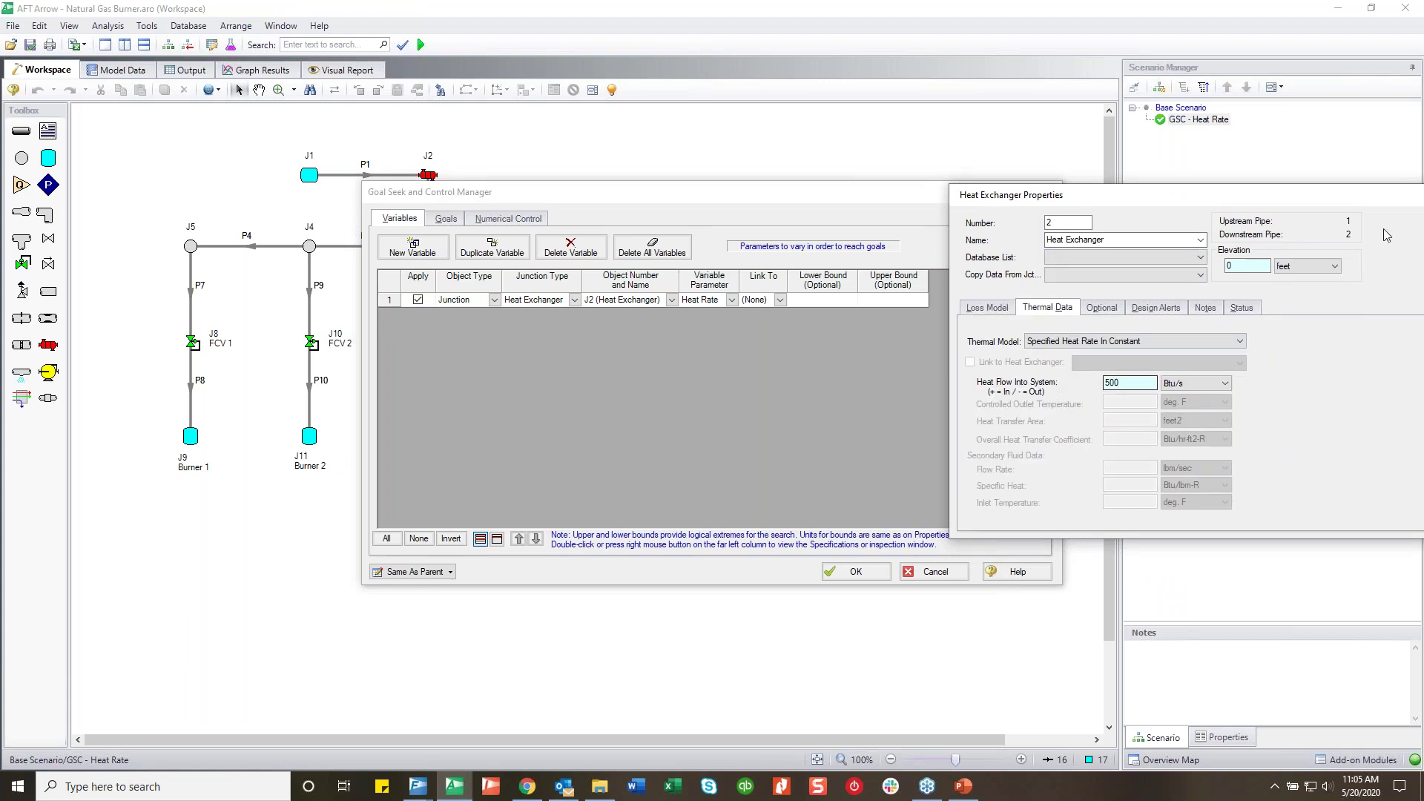
drag(1291, 200, 941, 212)
click(1149, 235)
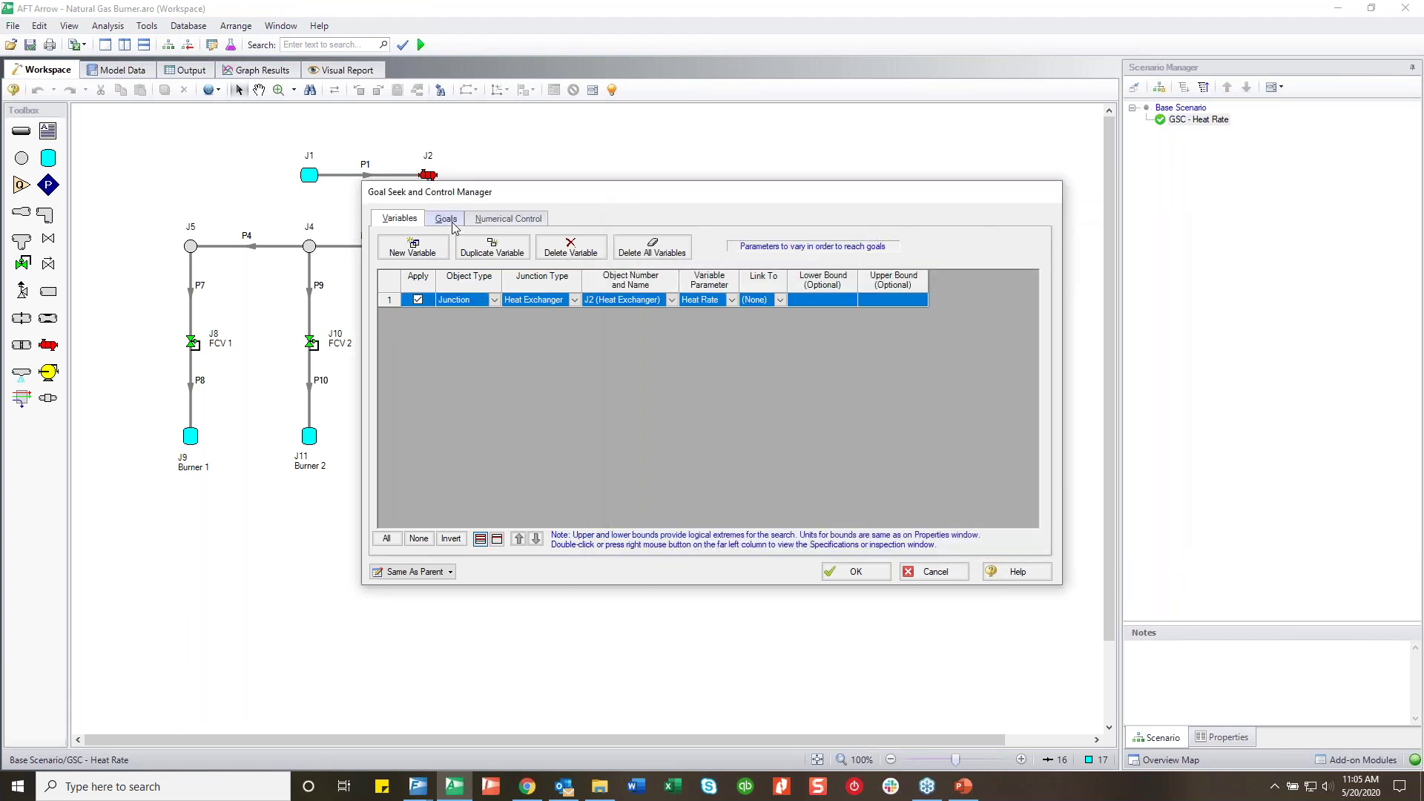
Add a Group Max/Min goal requiring Temperature Stagnation >= 100 deg. F at the inlets of the Discharge group
click(446, 218)
click(413, 247)
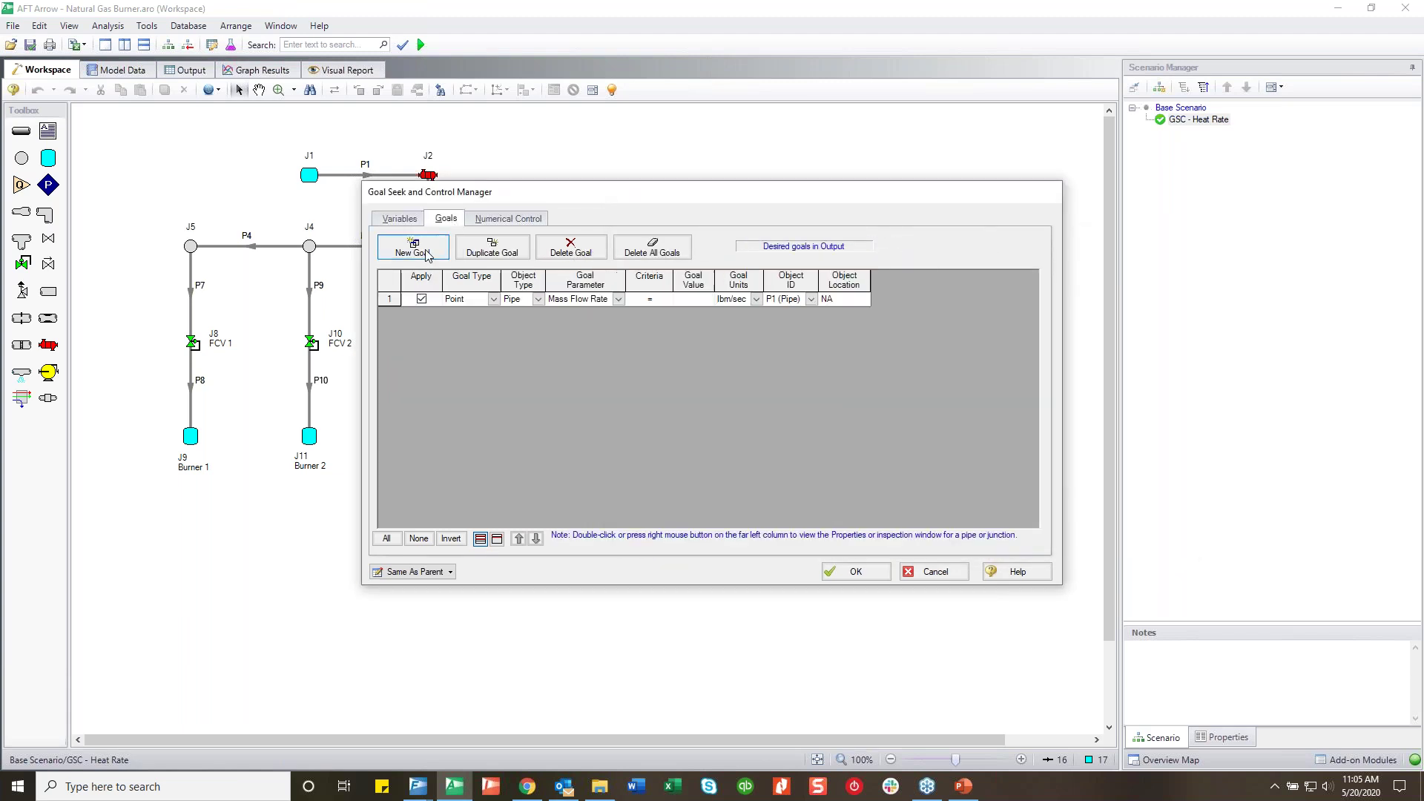
click(494, 299)
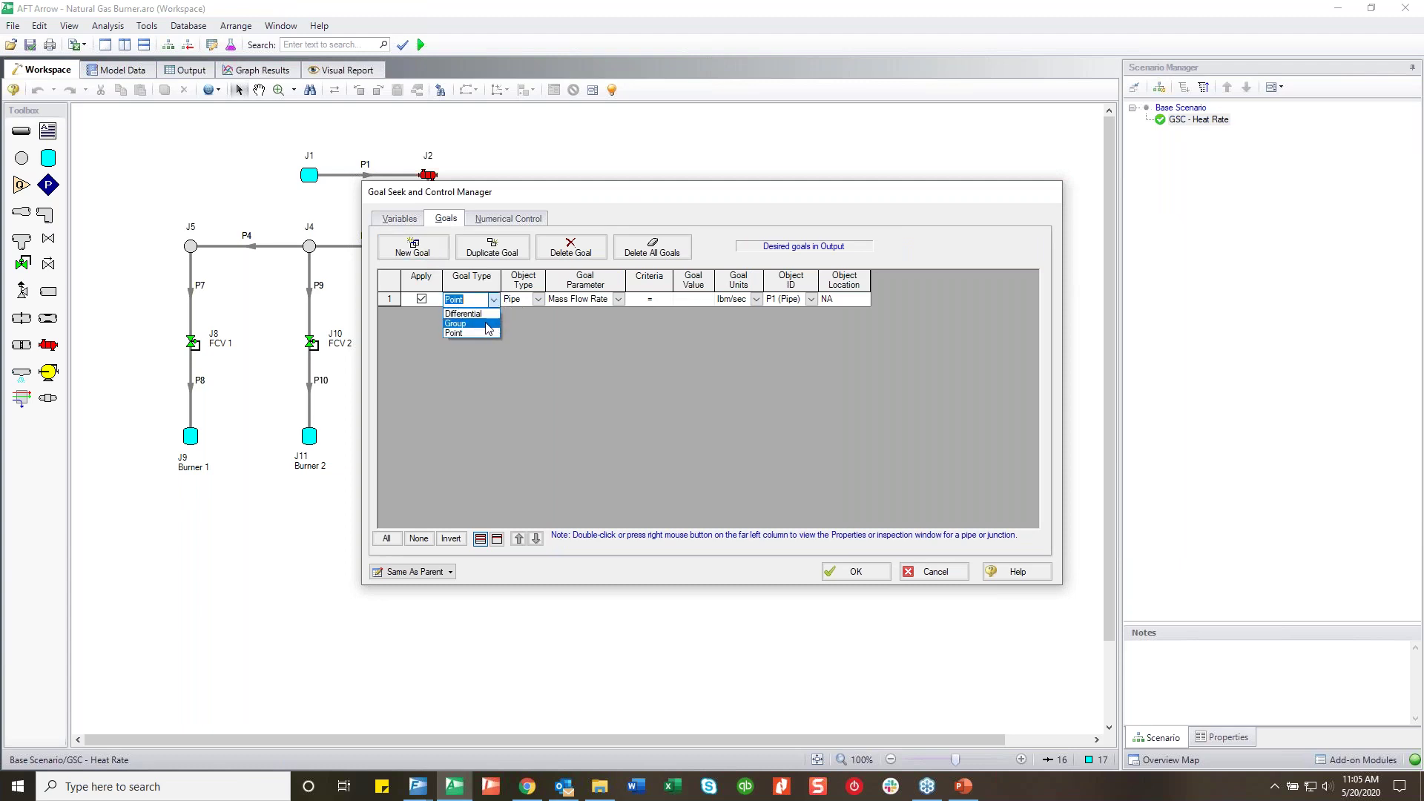
click(487, 326)
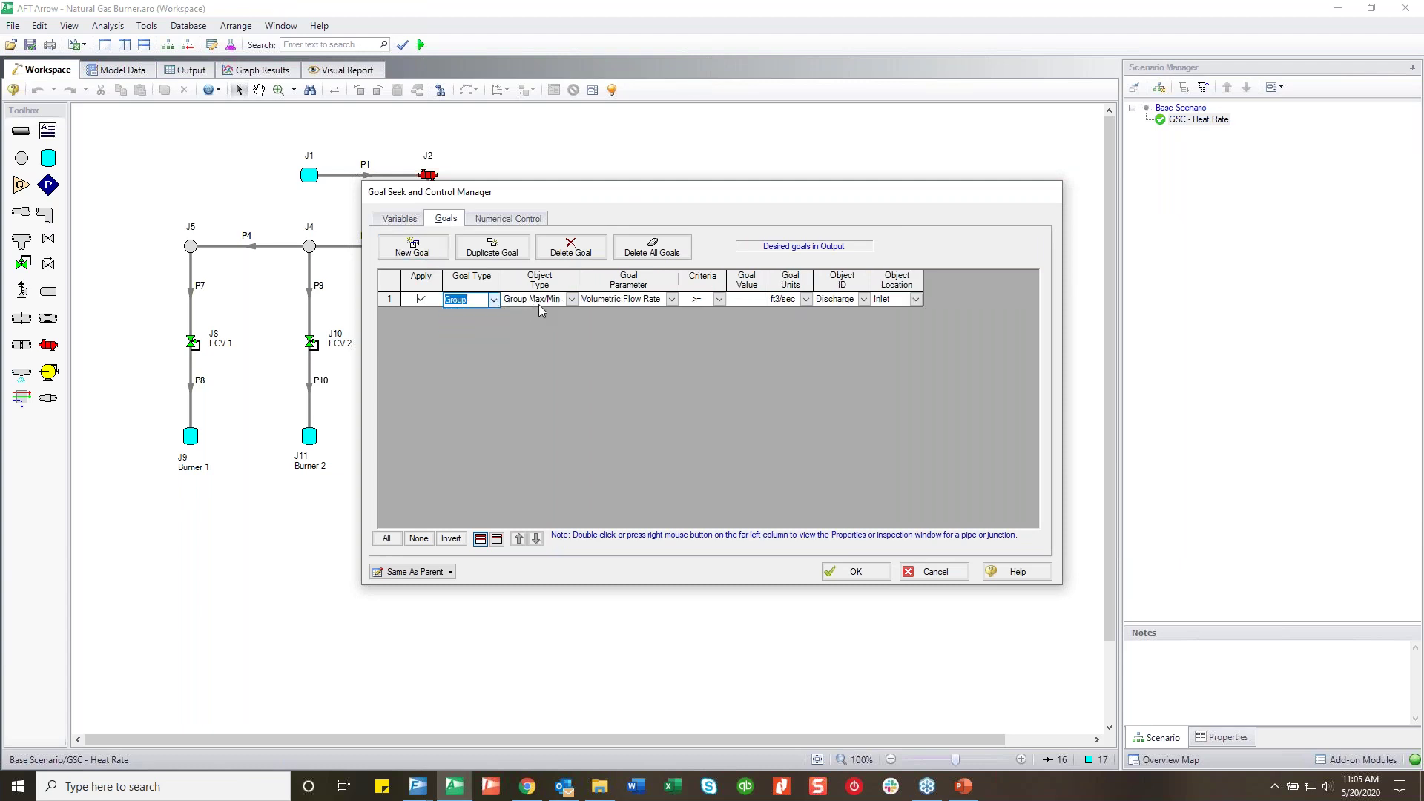
click(671, 300)
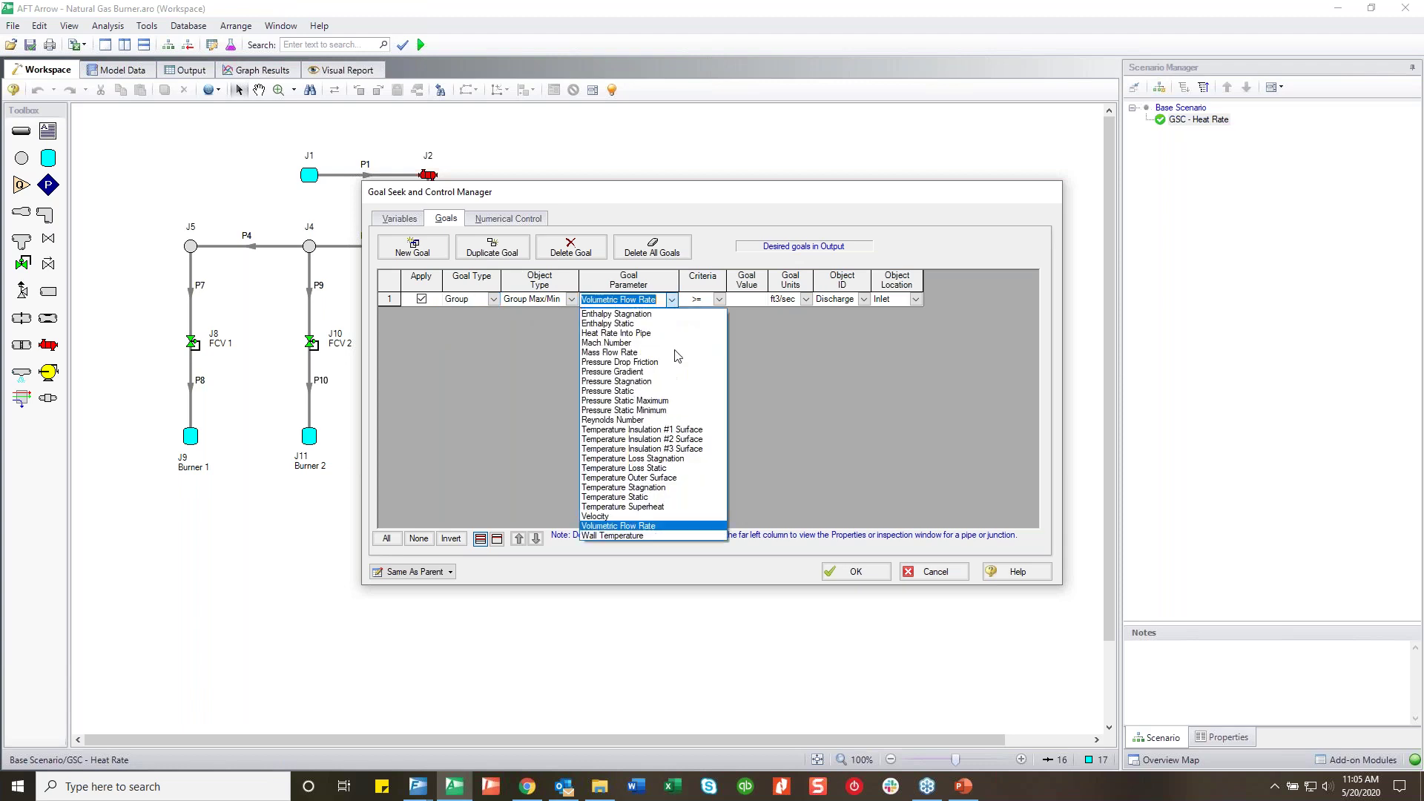
click(664, 489)
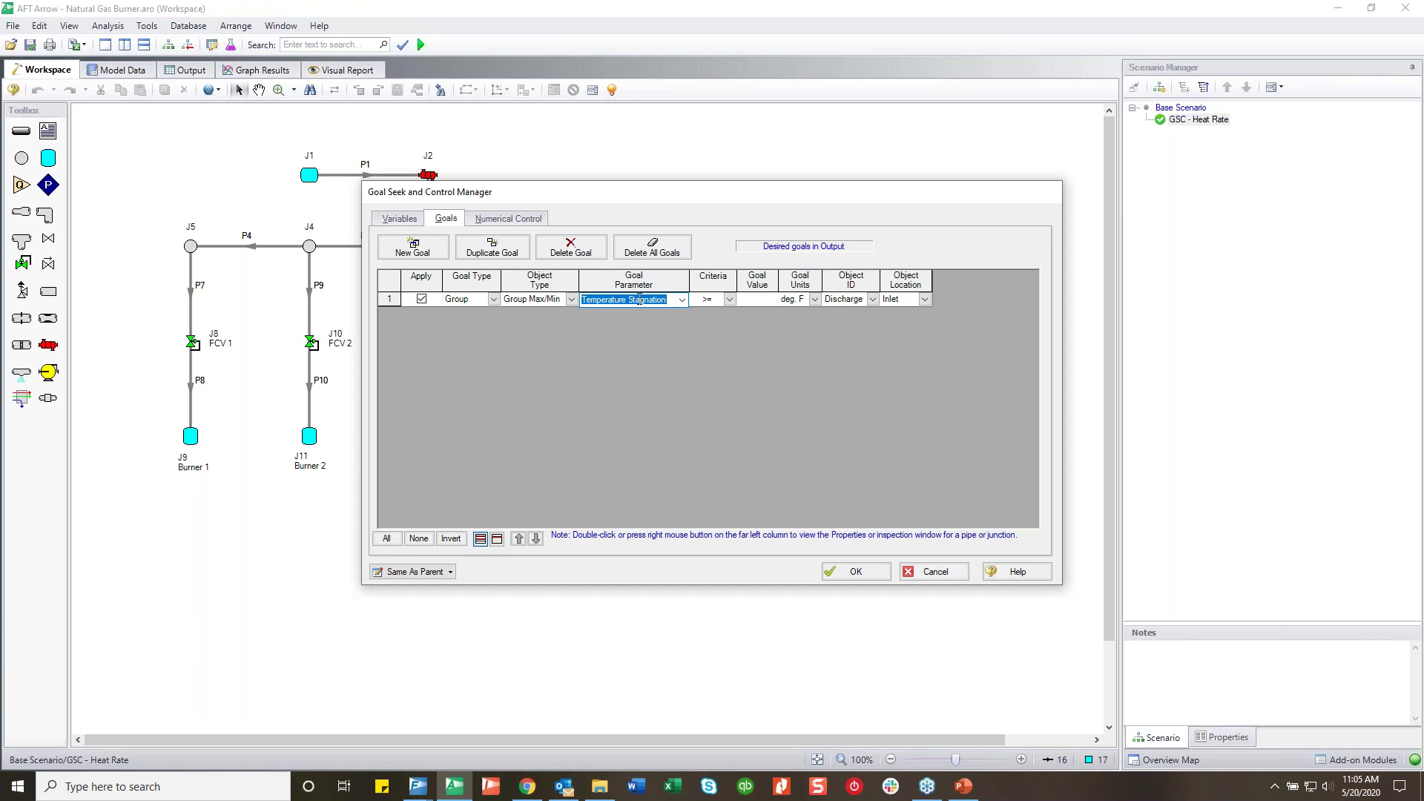
click(763, 300)
text(100)
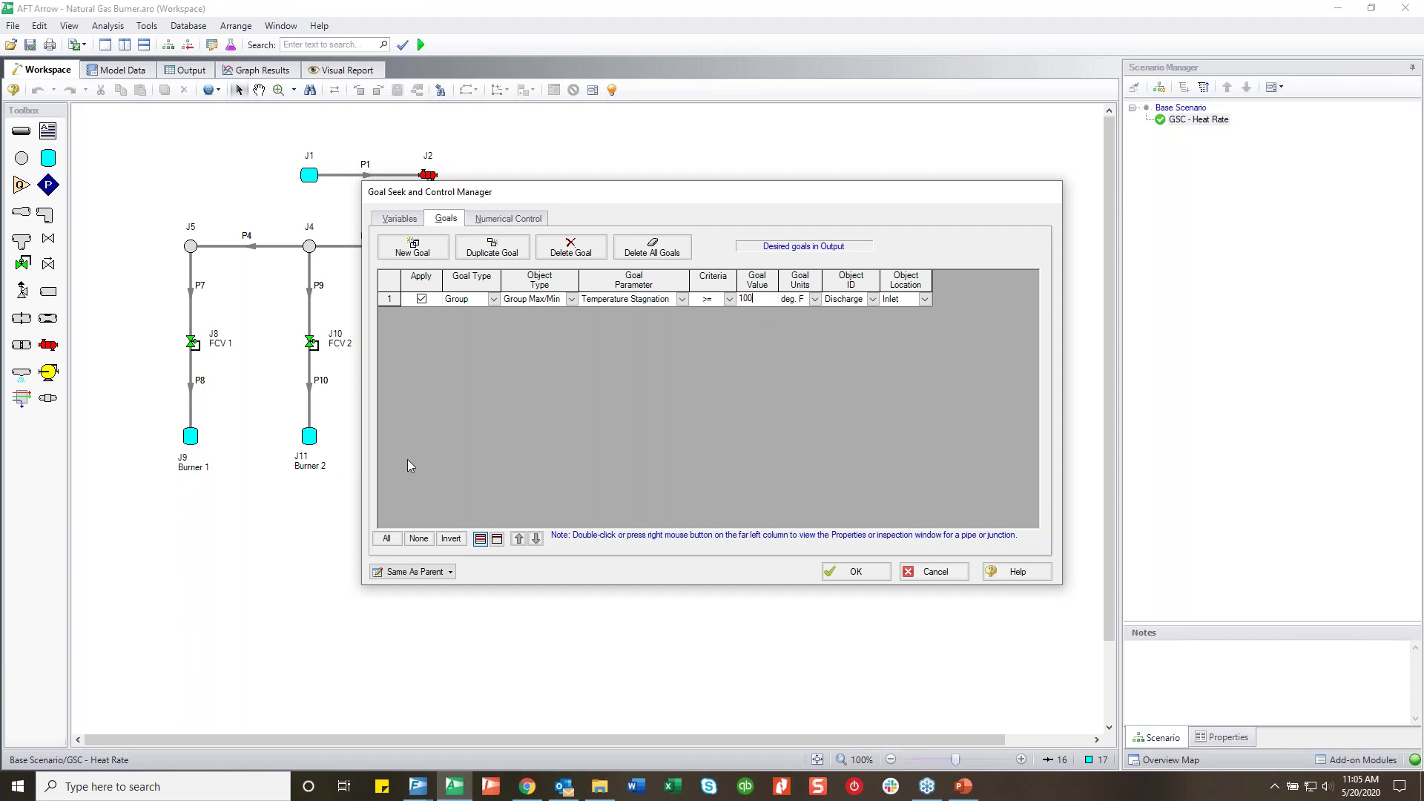
Change the Discharge group goal's object location to Outlet, review the numerical control settings, and accept the goal seek setup
click(873, 304)
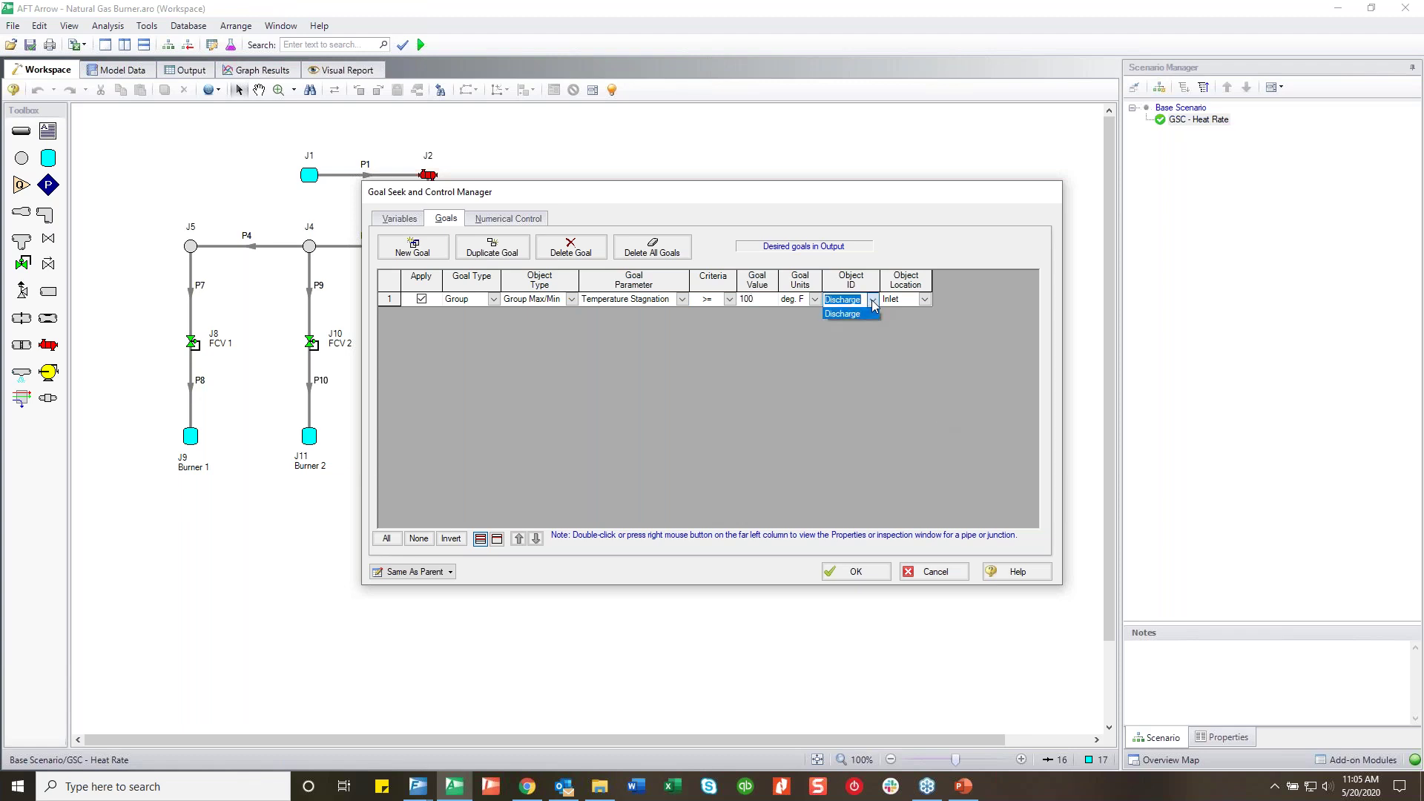
click(925, 300)
click(926, 299)
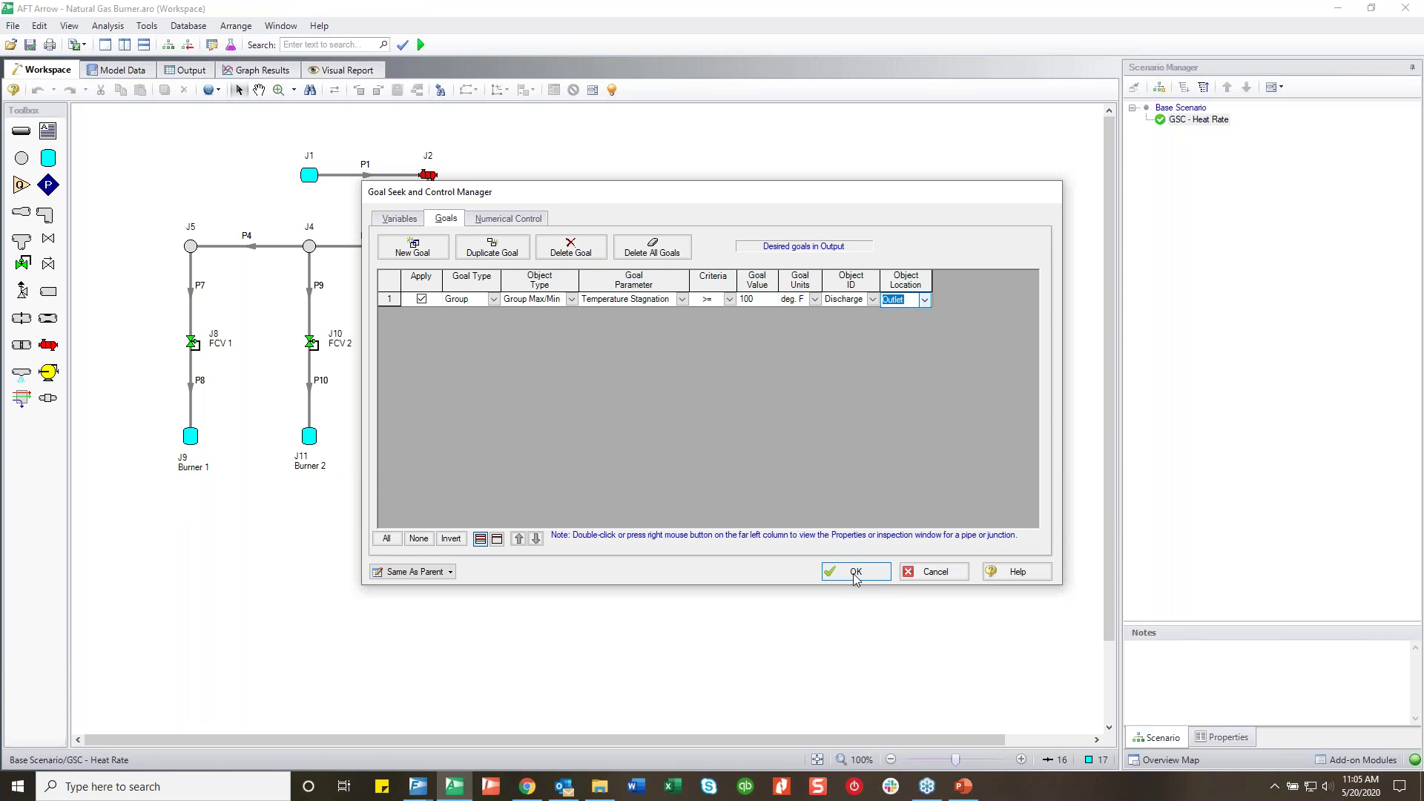
click(400, 219)
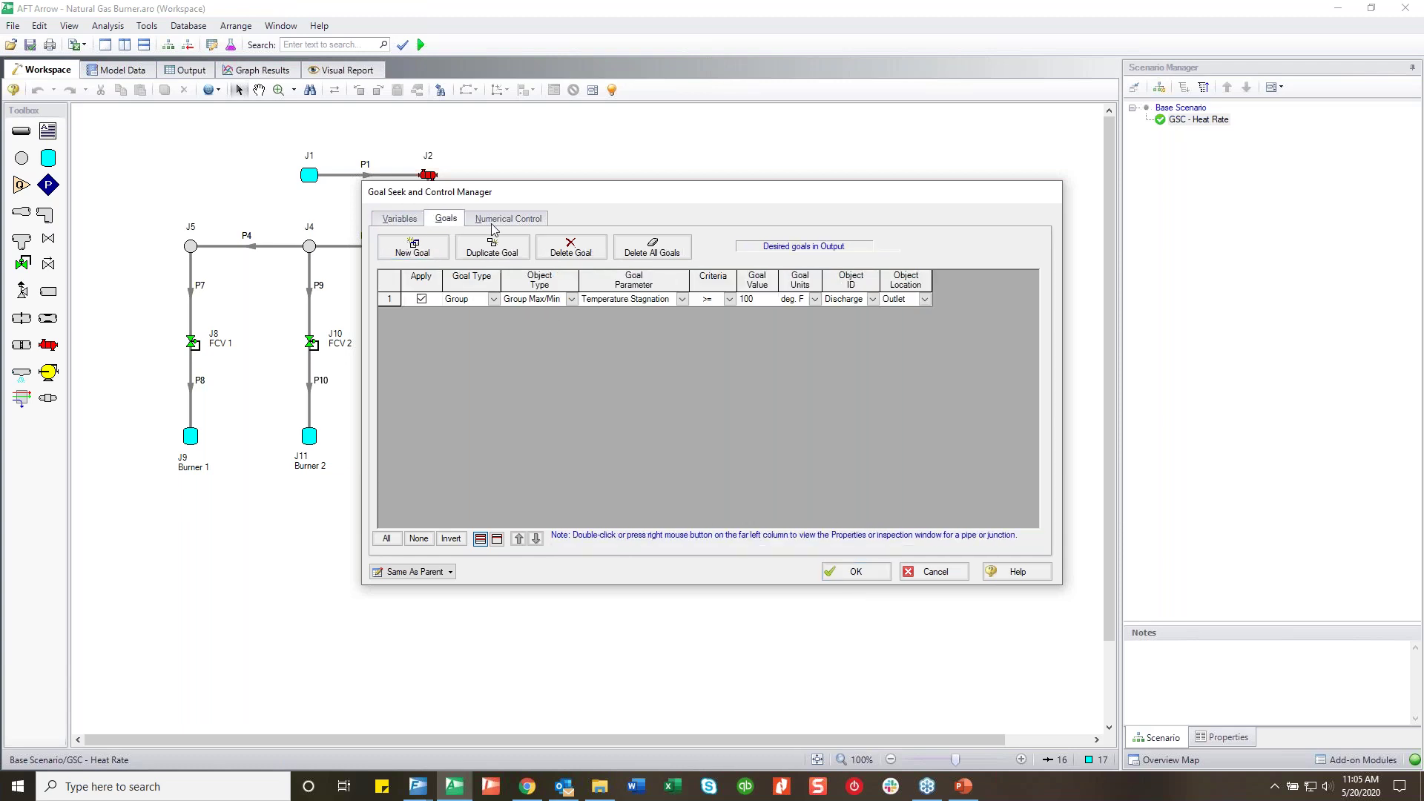
click(509, 218)
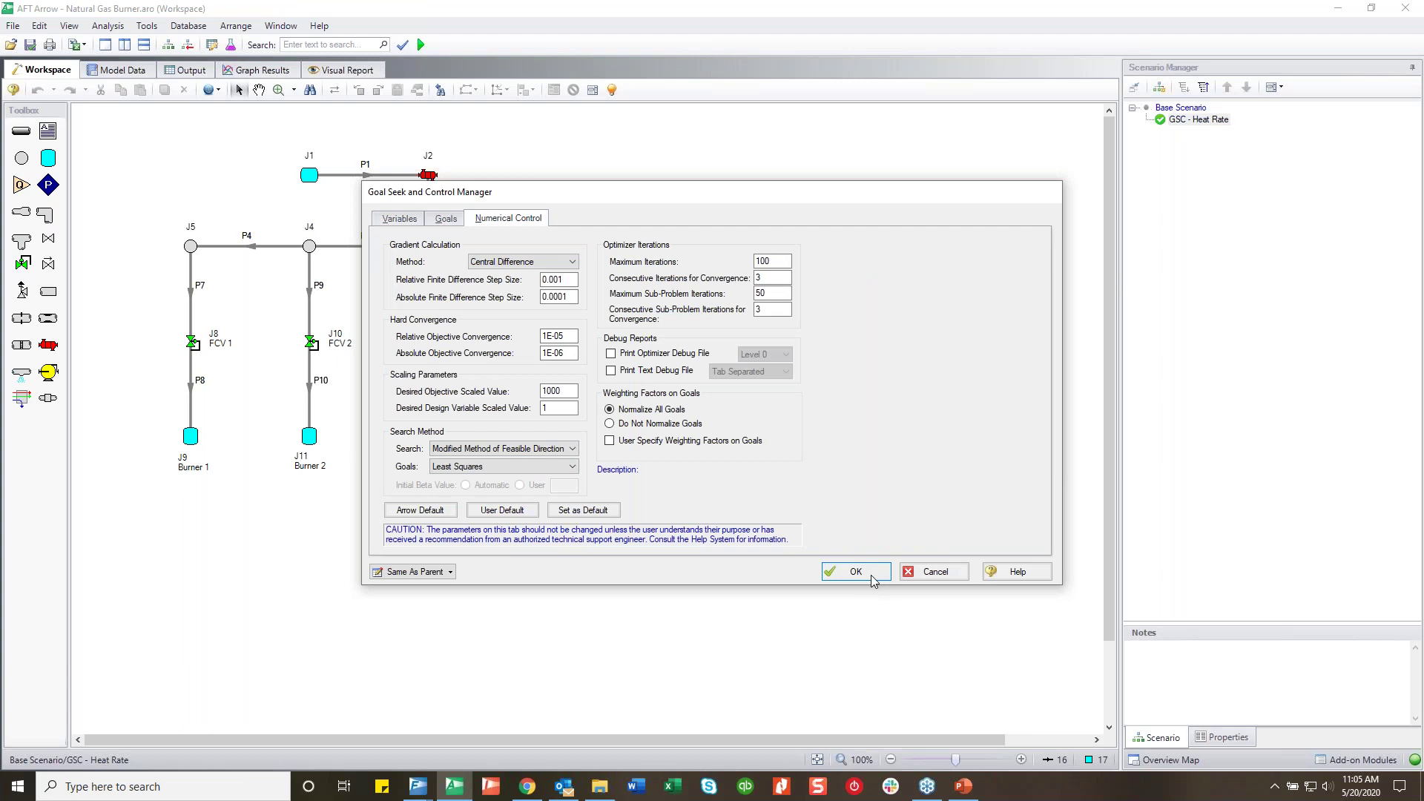
click(857, 572)
Run the GSC - Heat Rate scenario, check the best GSC value in the solution progress, and open the output
key(F5)
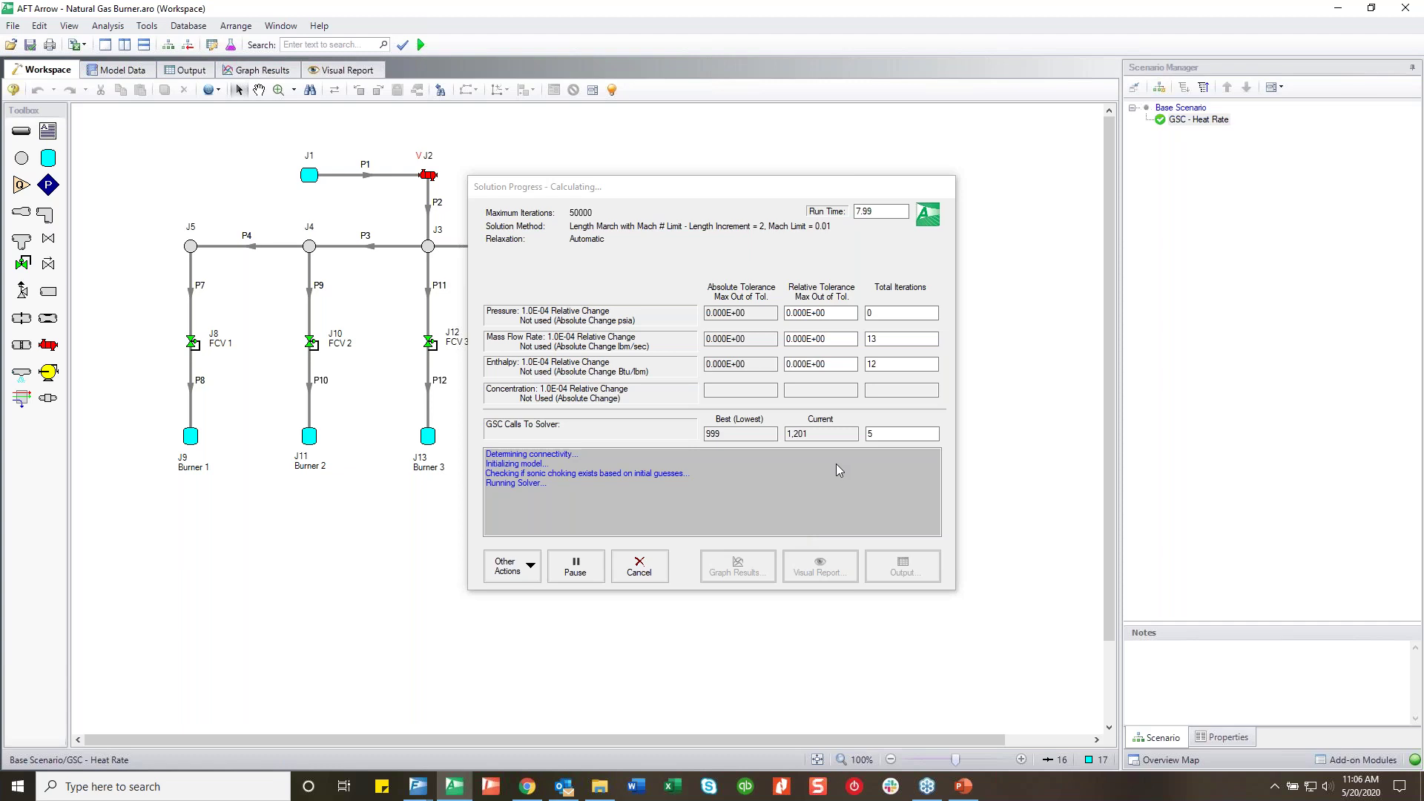
double_click(733, 436)
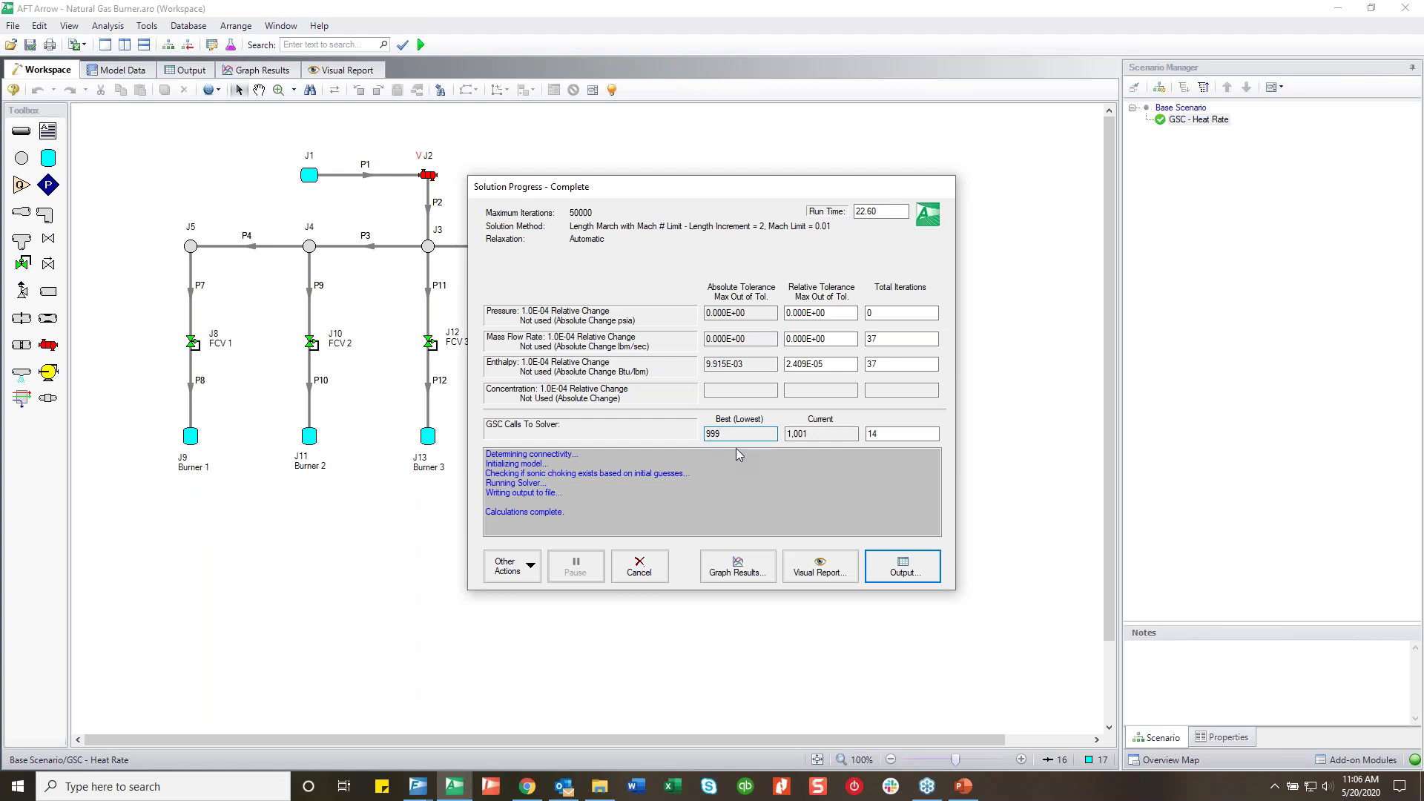
key(Return)
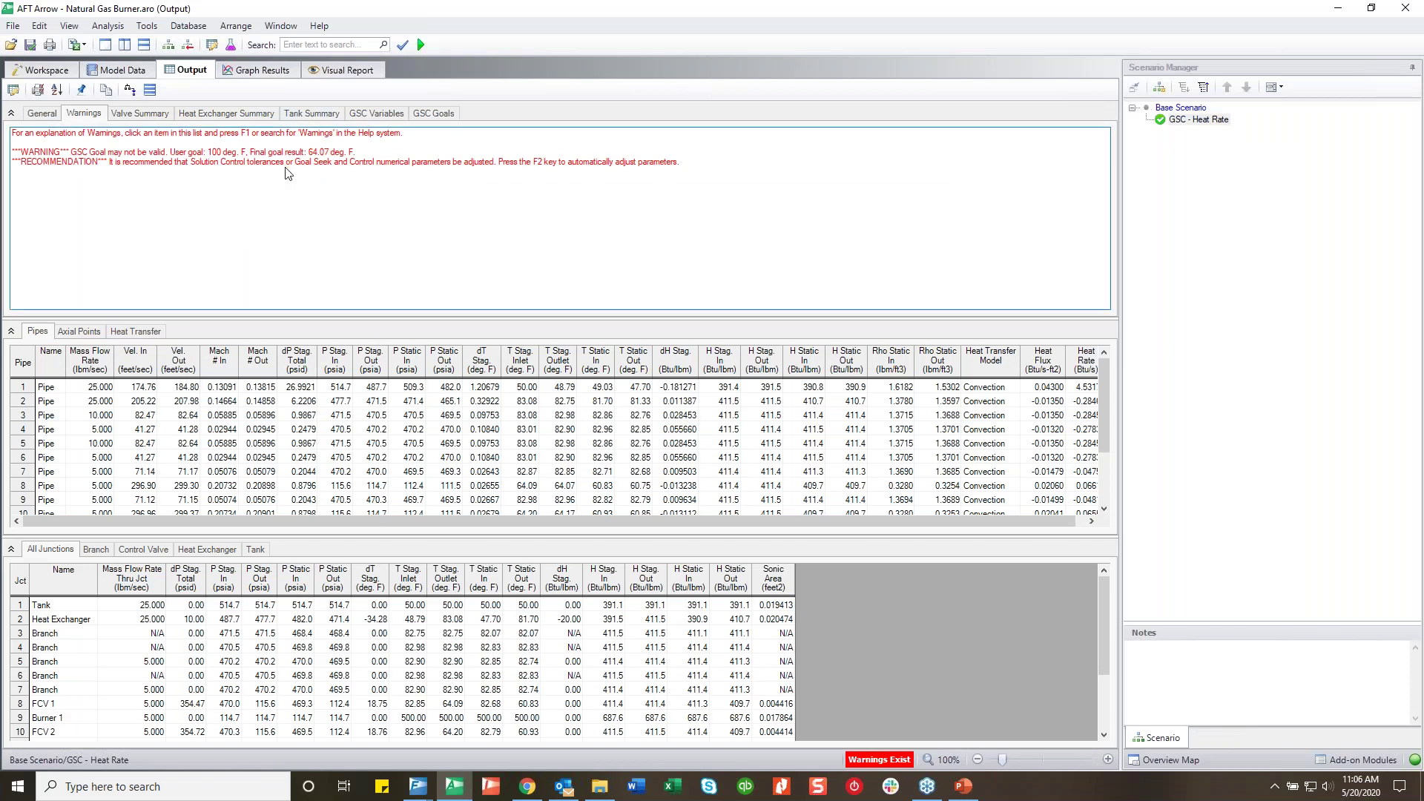
Review the GSC variable's heat rate, the GSC goal's actual value, and the tank summary in the output
click(371, 115)
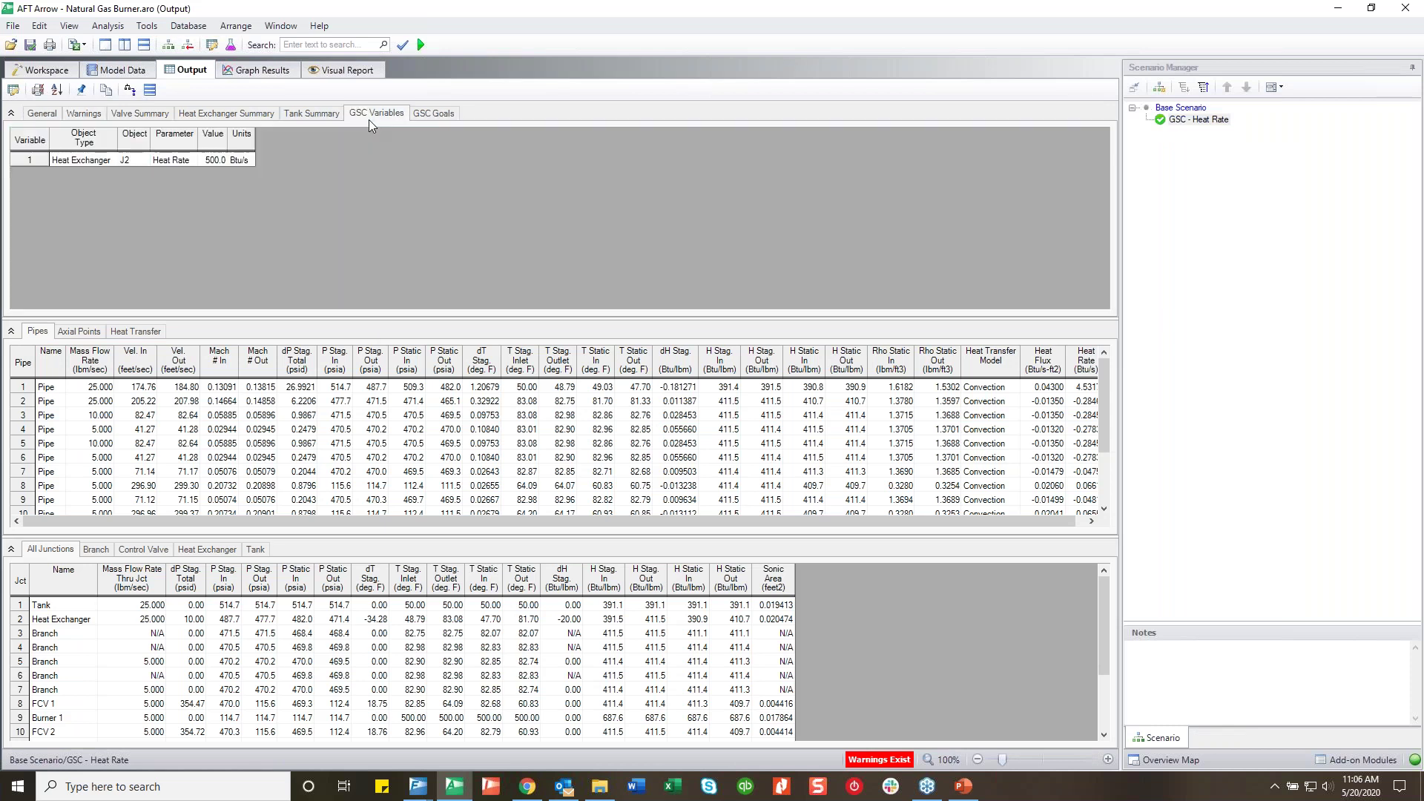
click(213, 161)
click(435, 115)
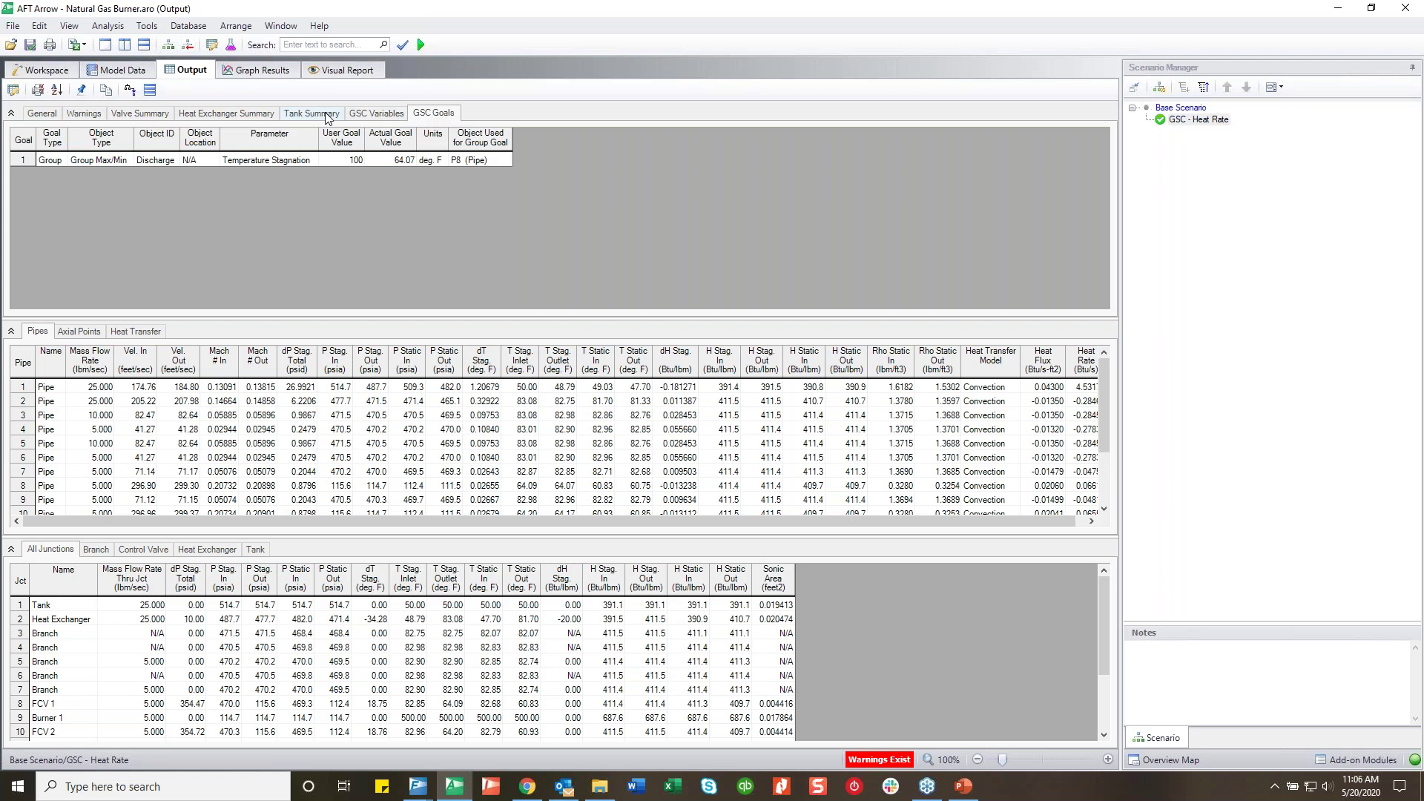
click(410, 159)
click(324, 115)
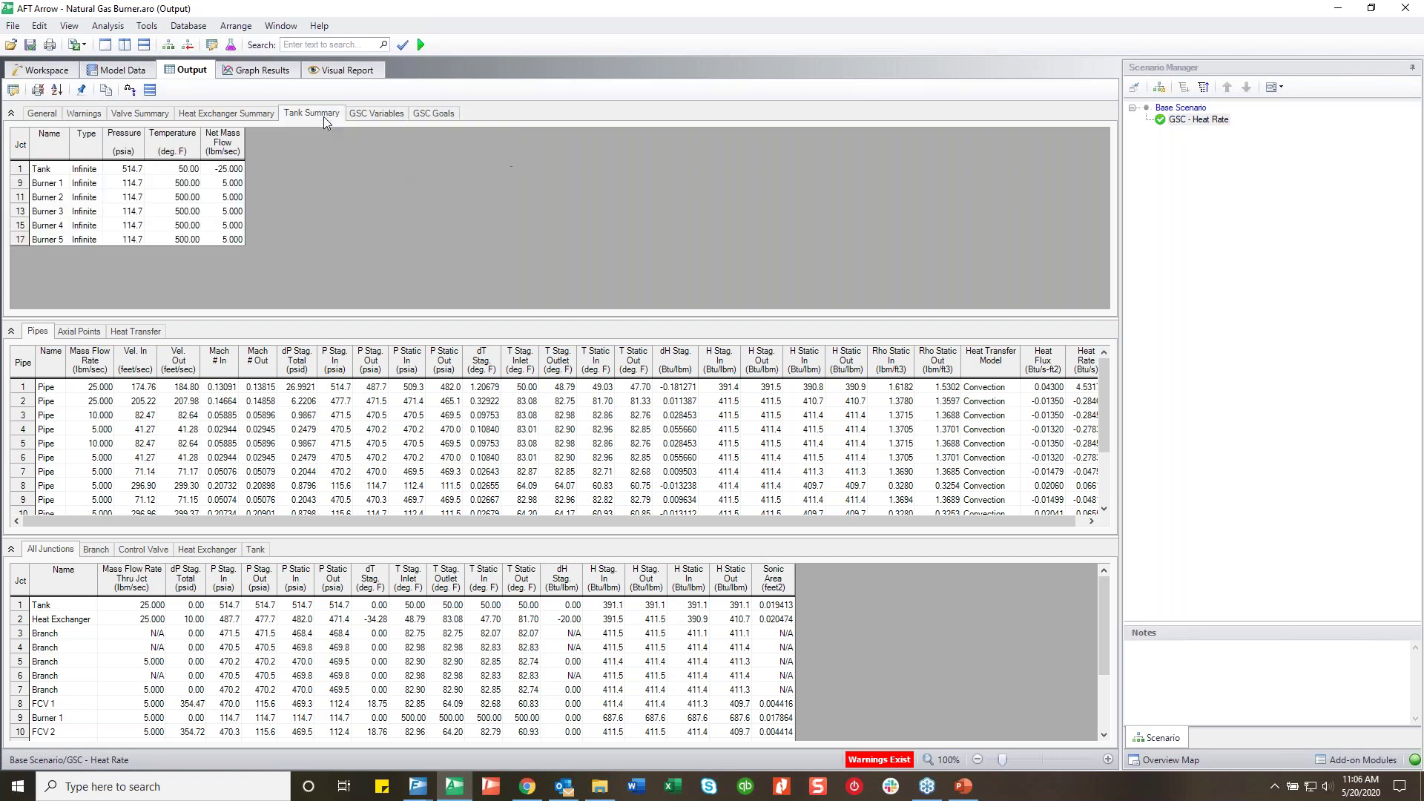
Enlarge the output text to 140% and examine the GSC goal warning and its recommendation
click(95, 114)
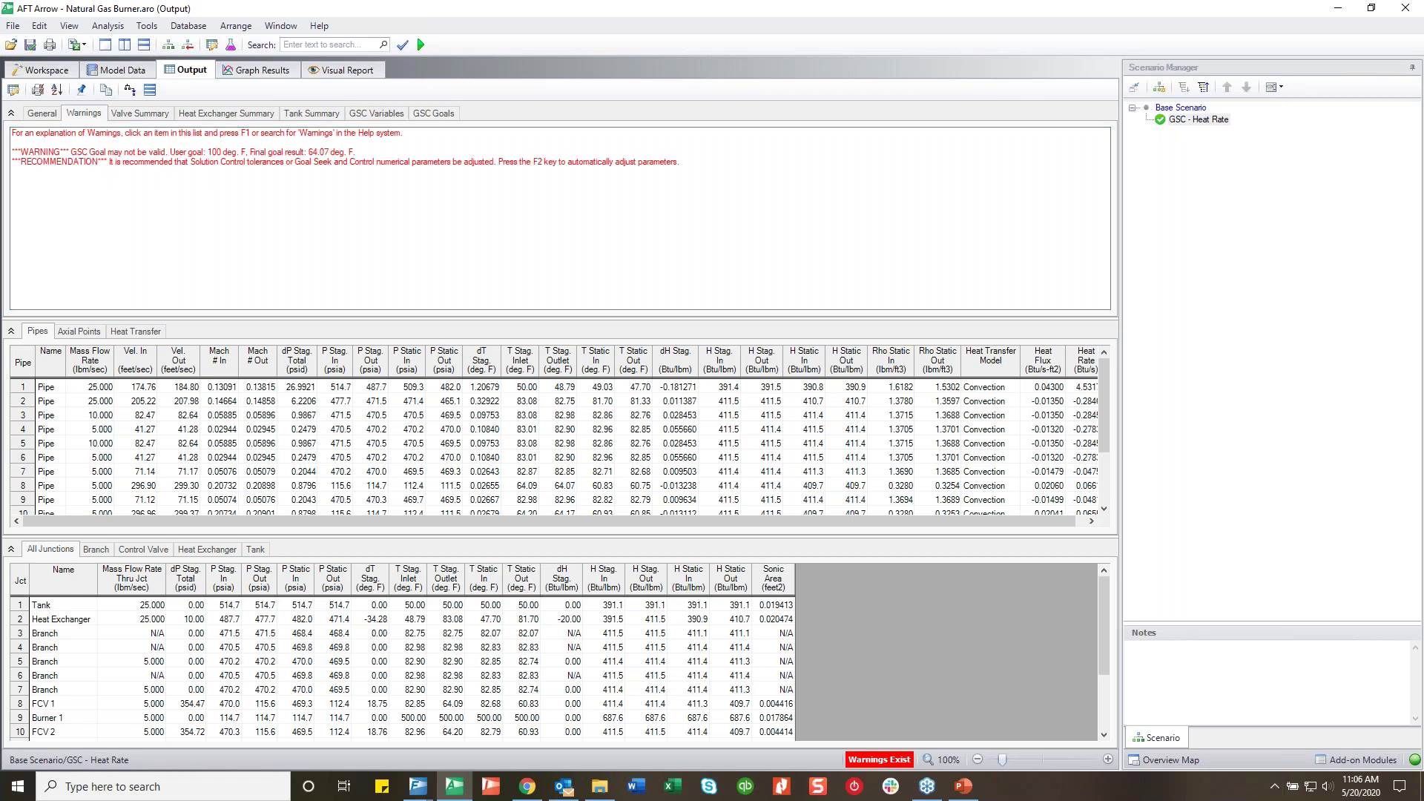
click(1107, 760)
click(1107, 761)
click(1108, 761)
click(1109, 762)
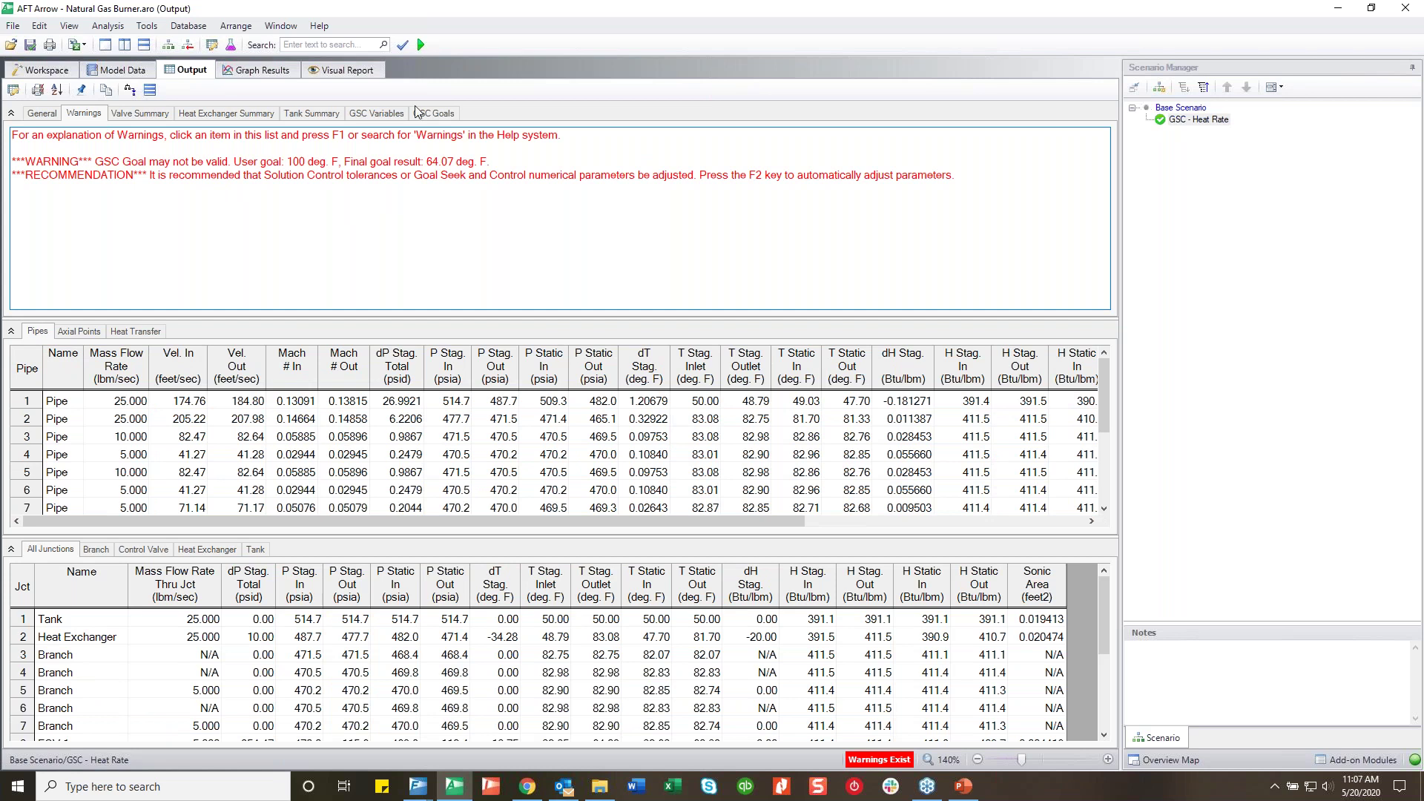
click(765, 179)
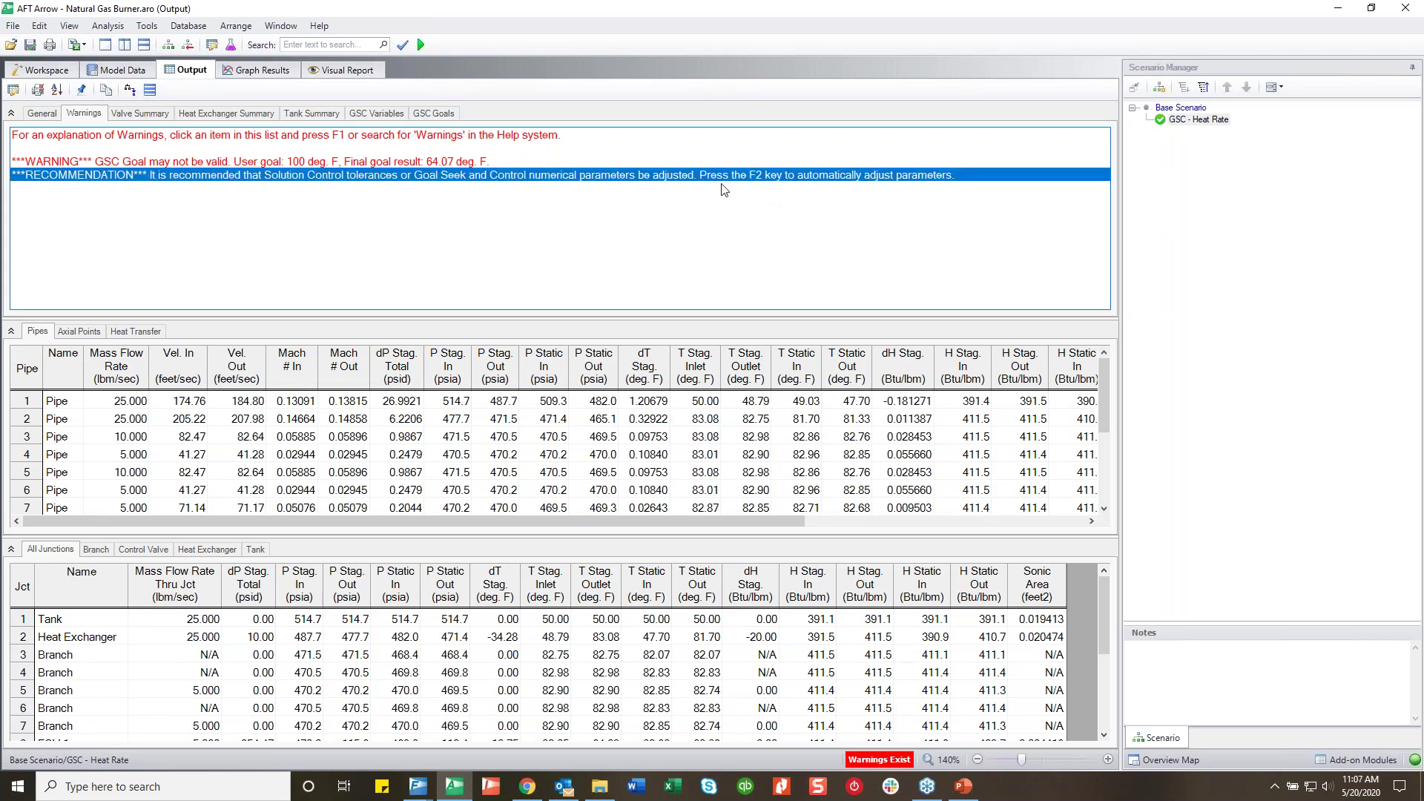
click(548, 164)
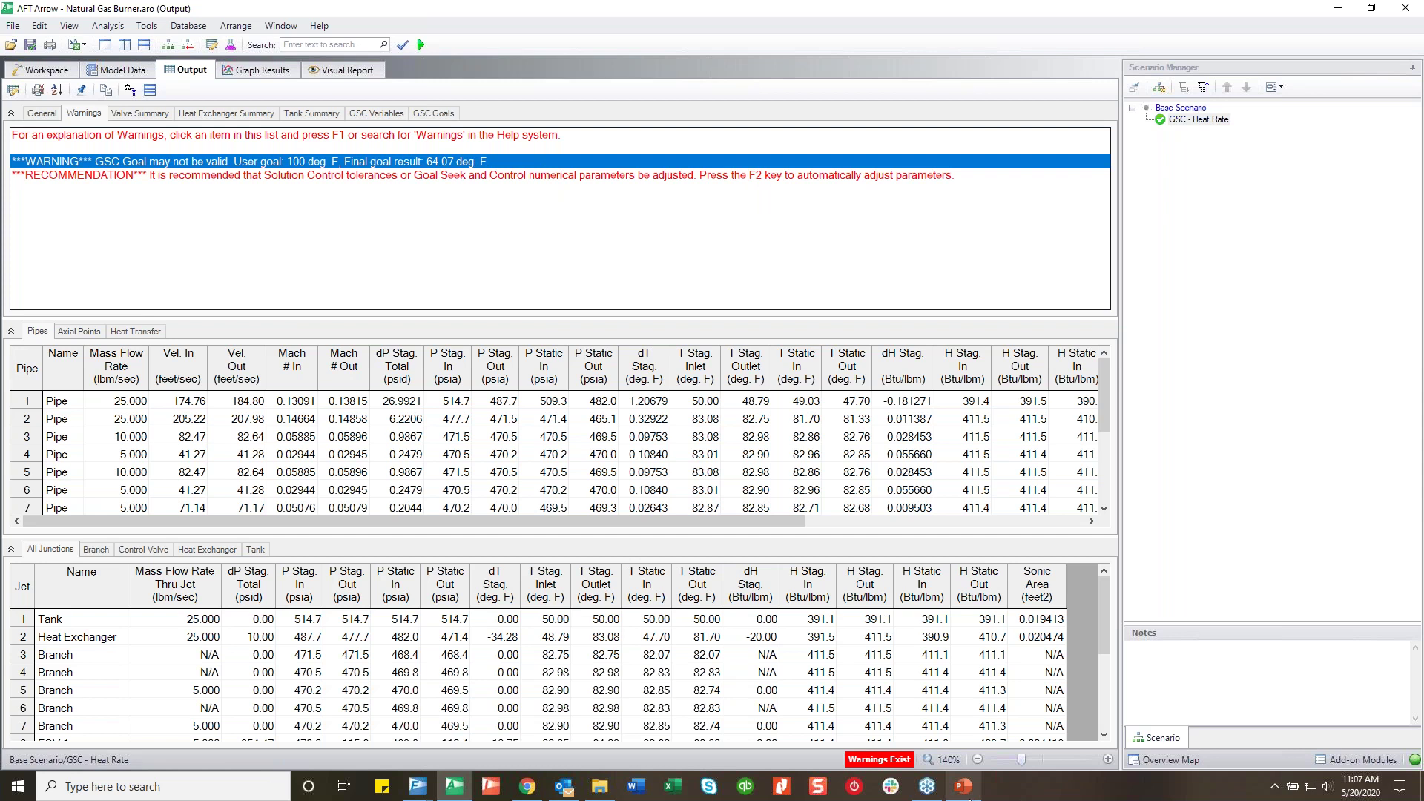
Switch to PowerPoint, present from slide 31, and reveal the reasons why goals cannot be achieved
click(966, 787)
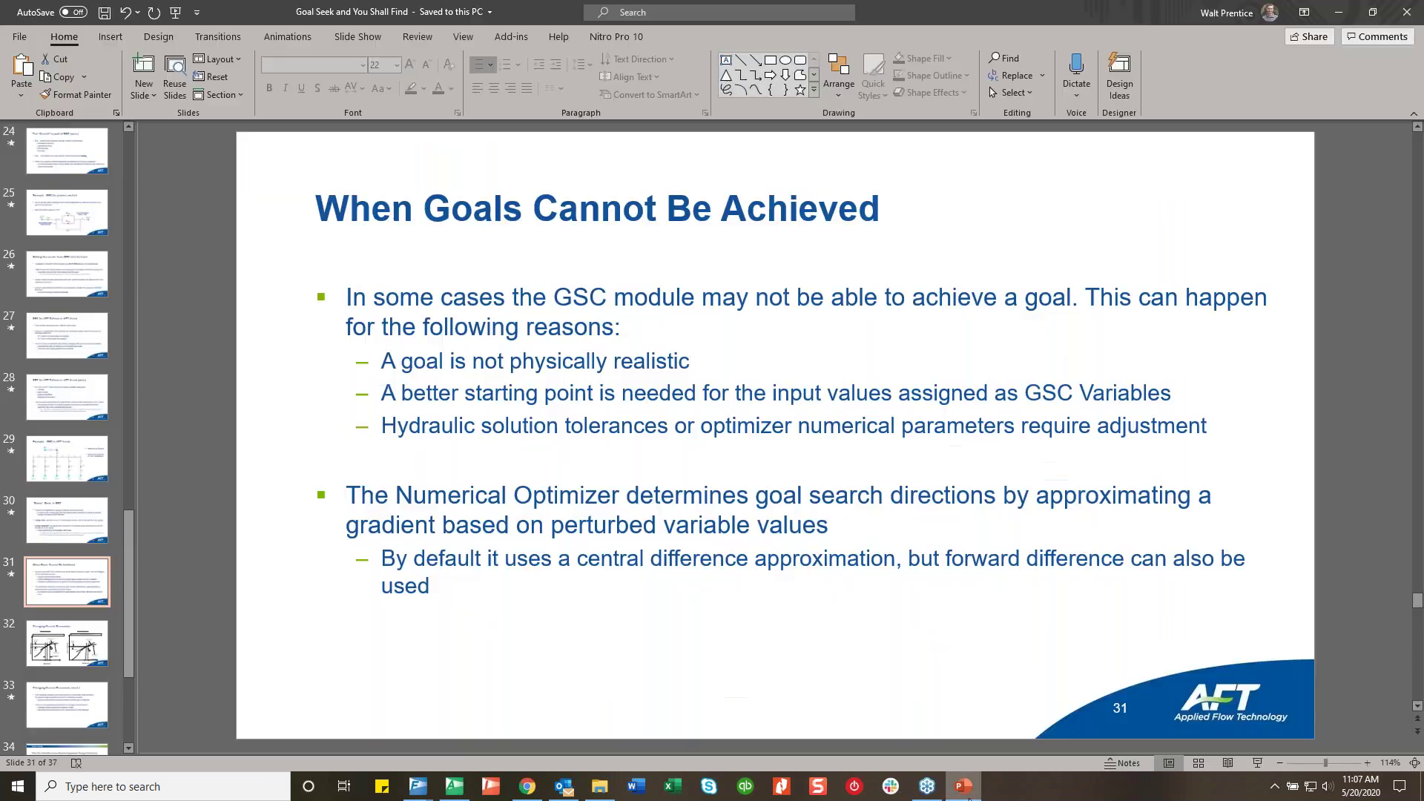
click(1260, 763)
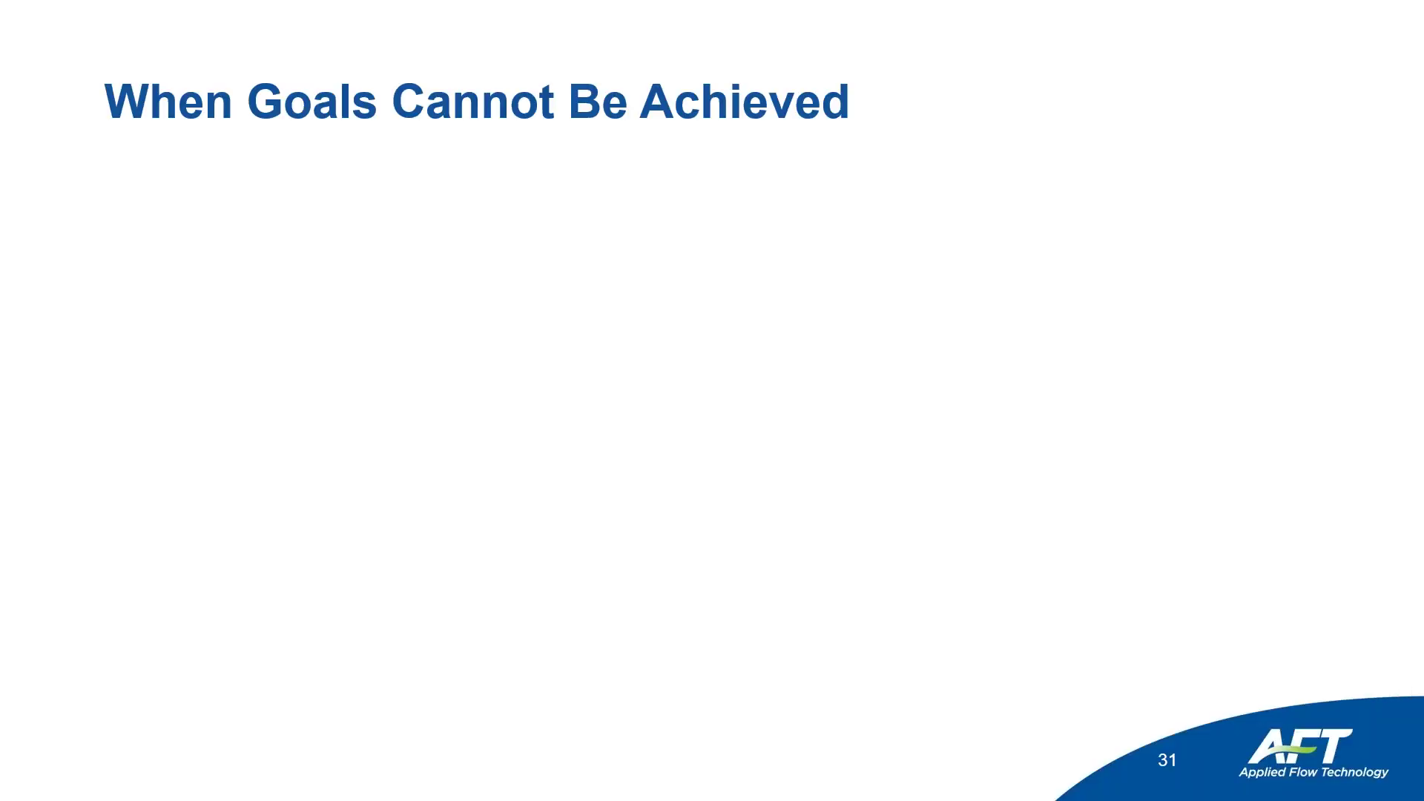
key(Right)
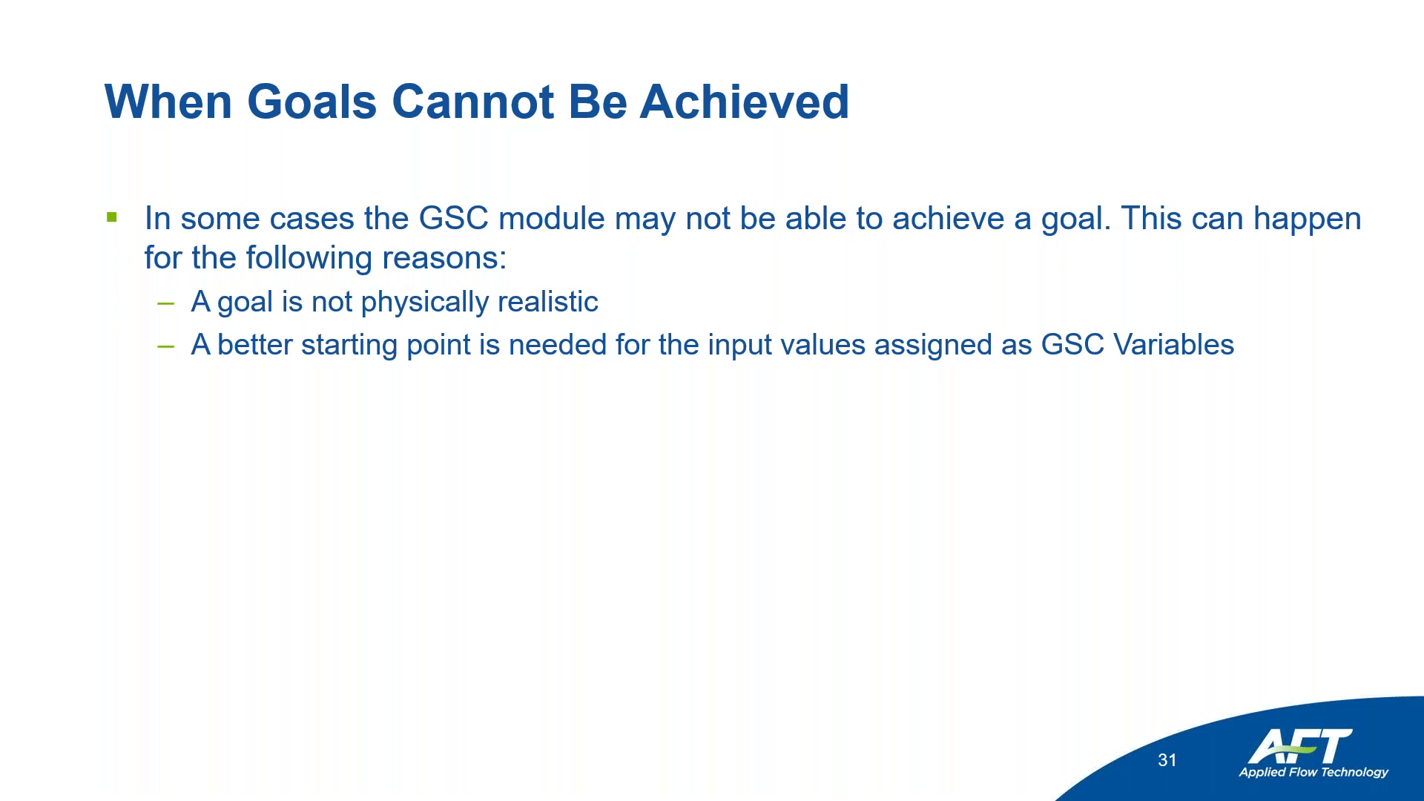
key(Right)
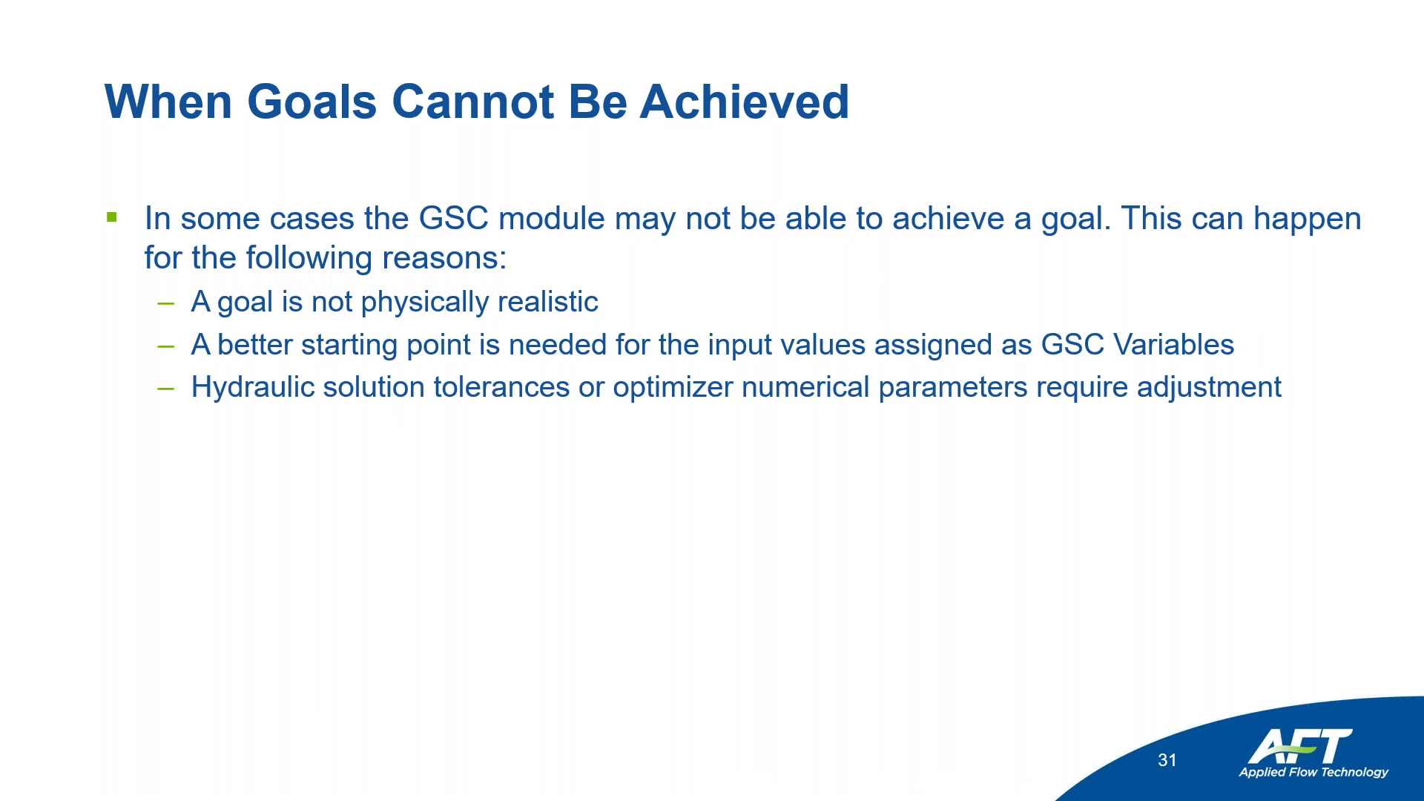
key(Right)
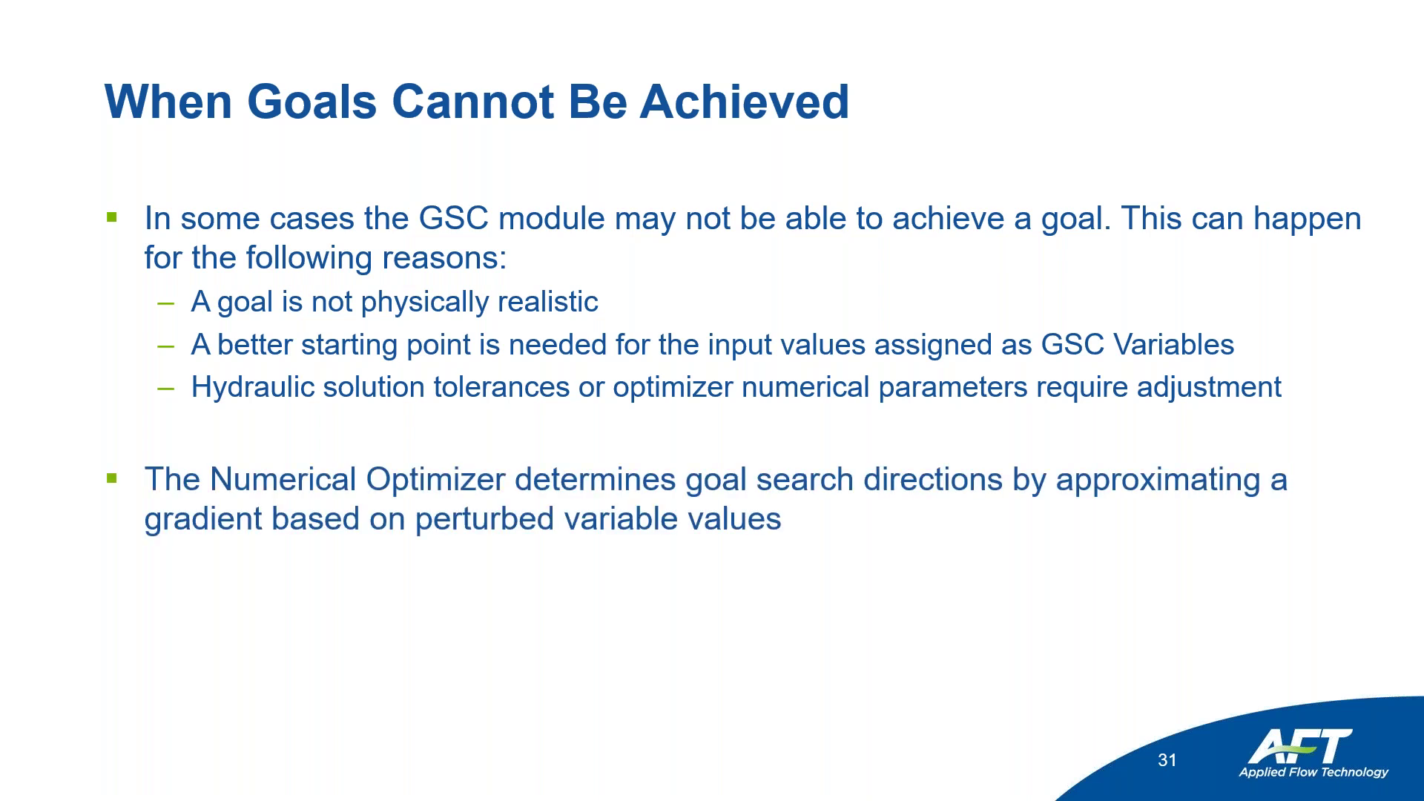
key(Left)
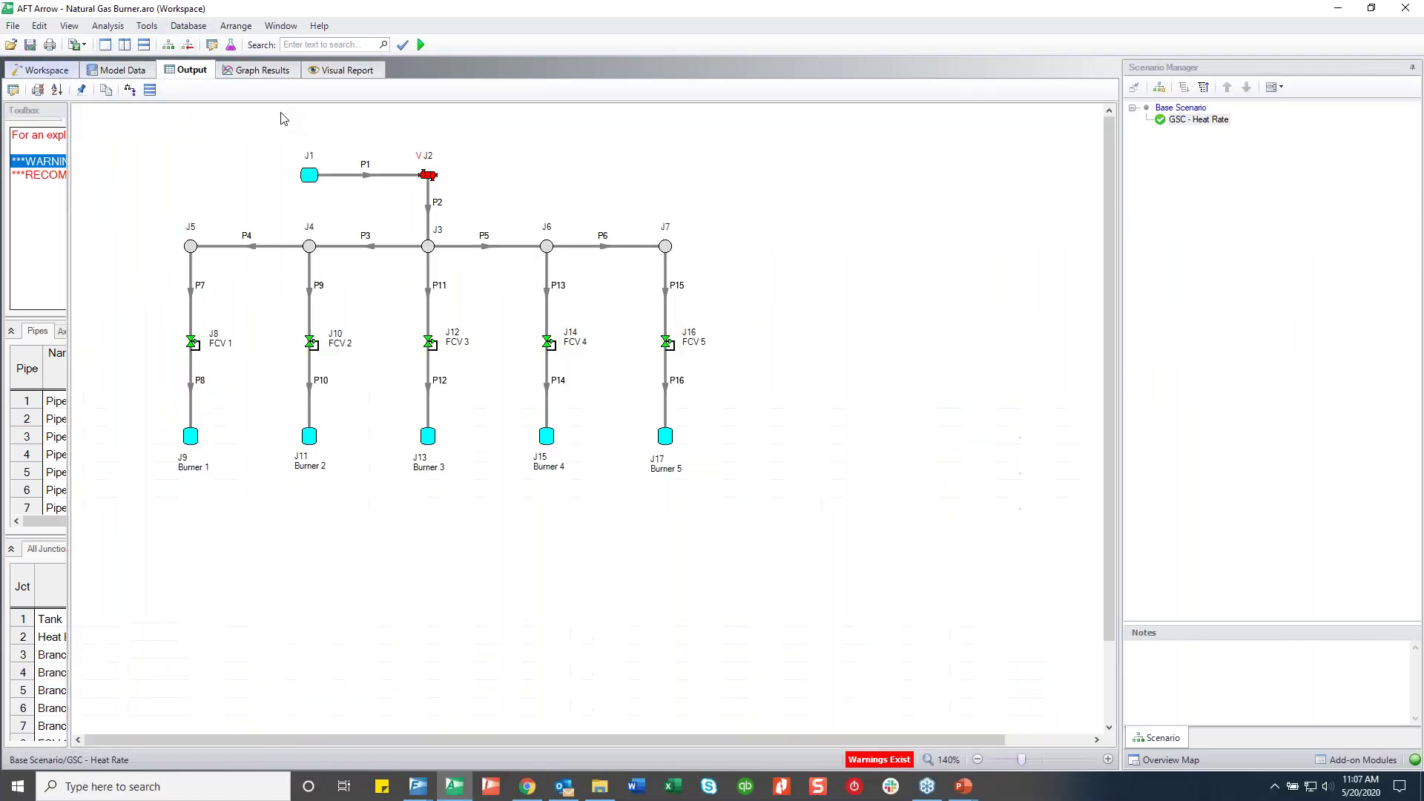
Back in AFT Arrow, set the heat flow into the system of heat exchanger J2 to 1000 Btu/s
double_click(428, 176)
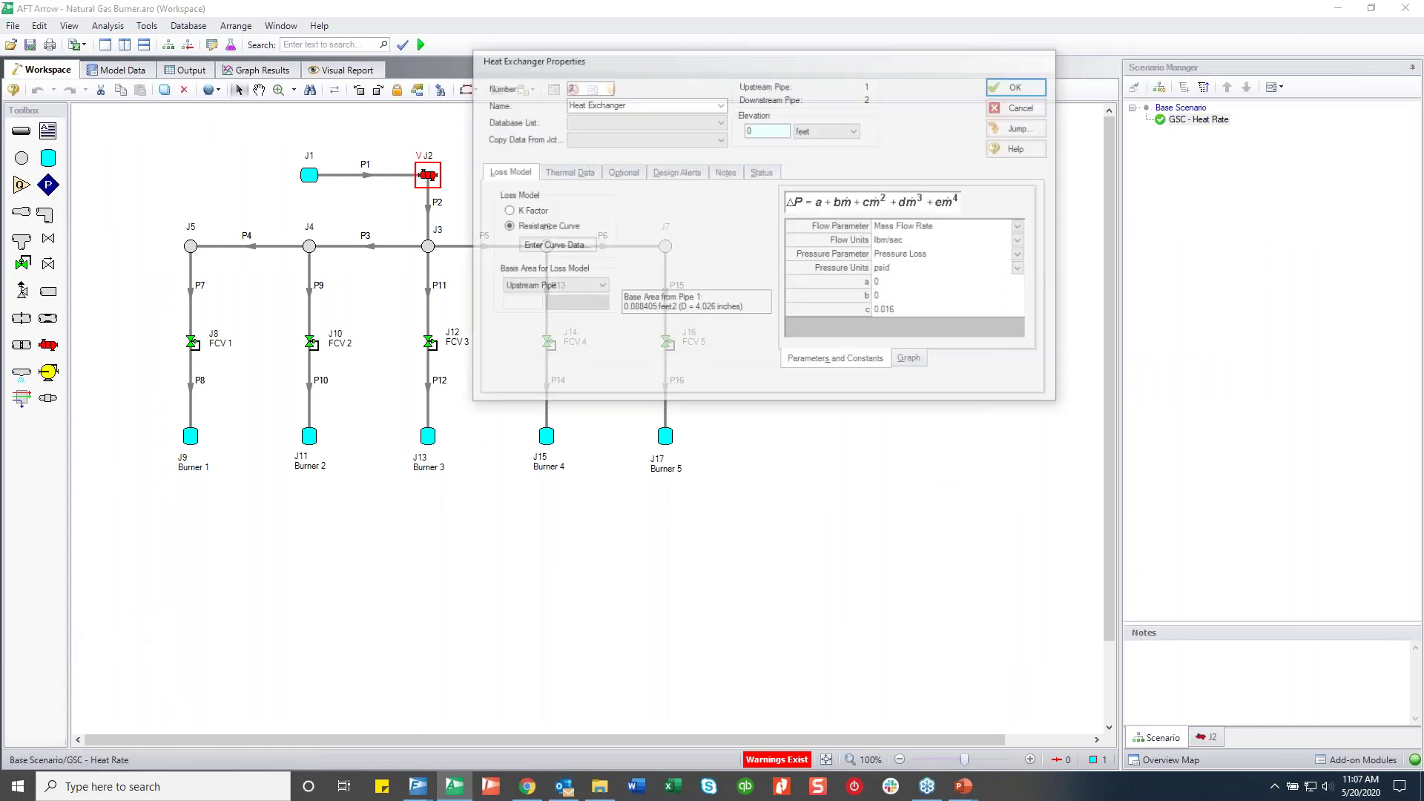
click(586, 173)
double_click(646, 247)
text(100)
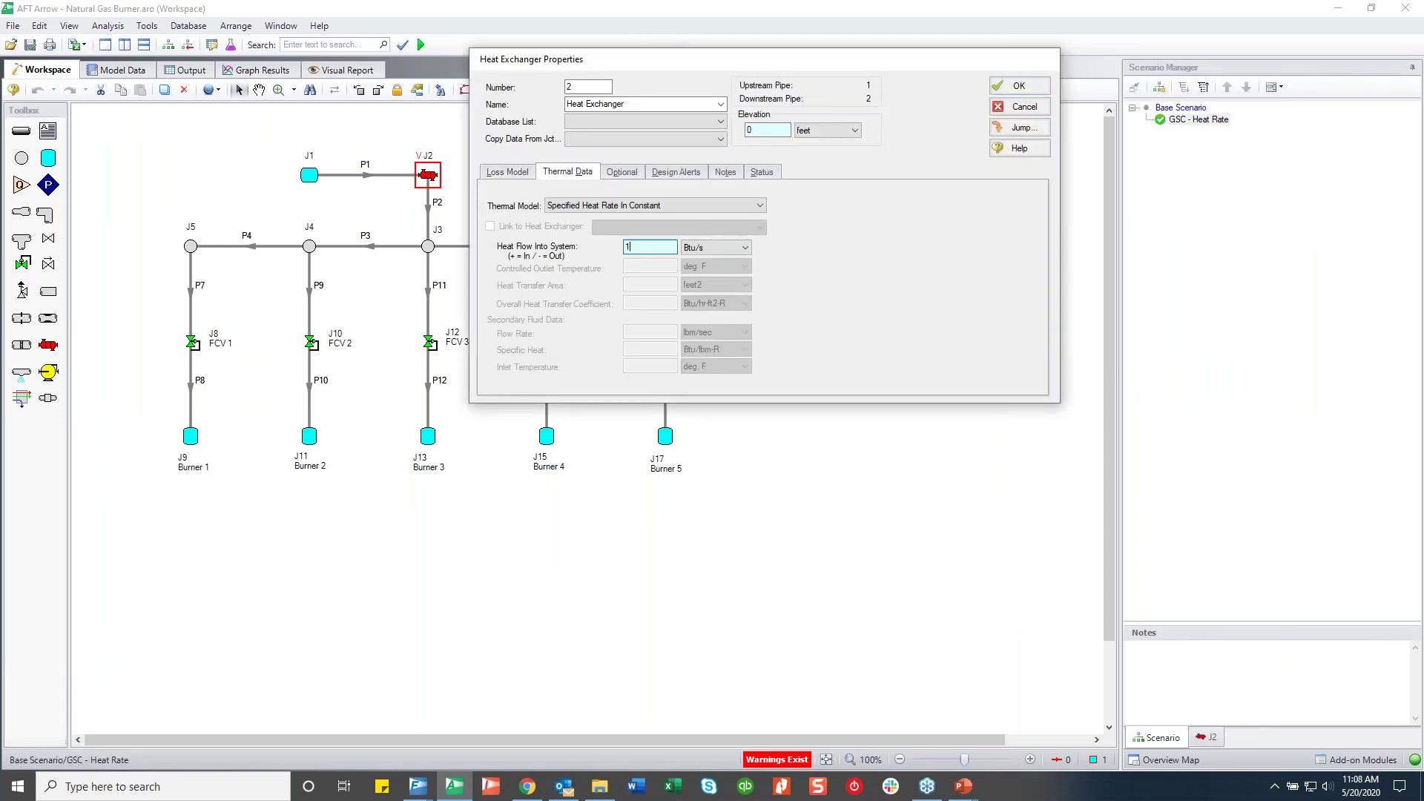
text(0)
click(1020, 85)
click(718, 233)
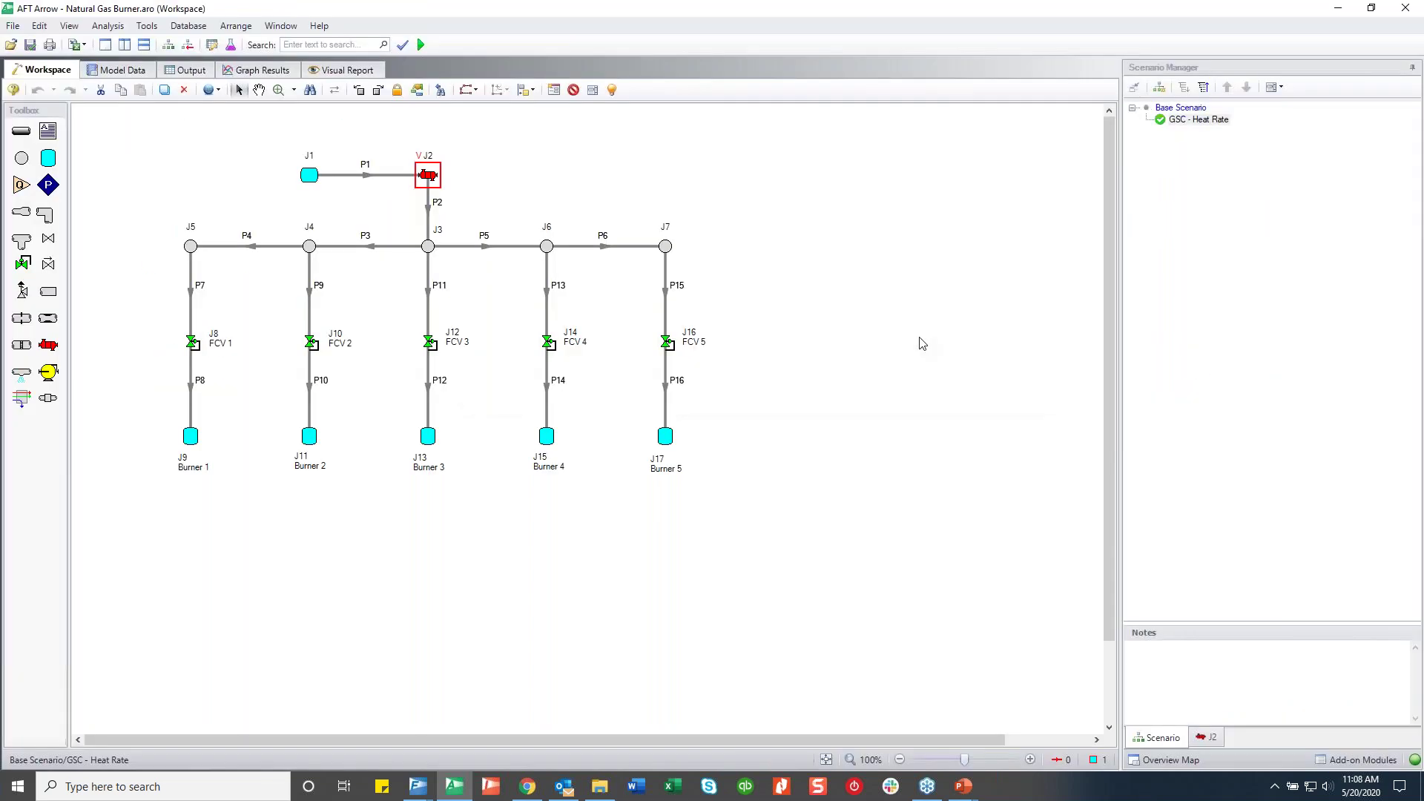
Rerun the model, monitor the GSC and enthalpy values during the solution, and open the output
key(ctrl+r)
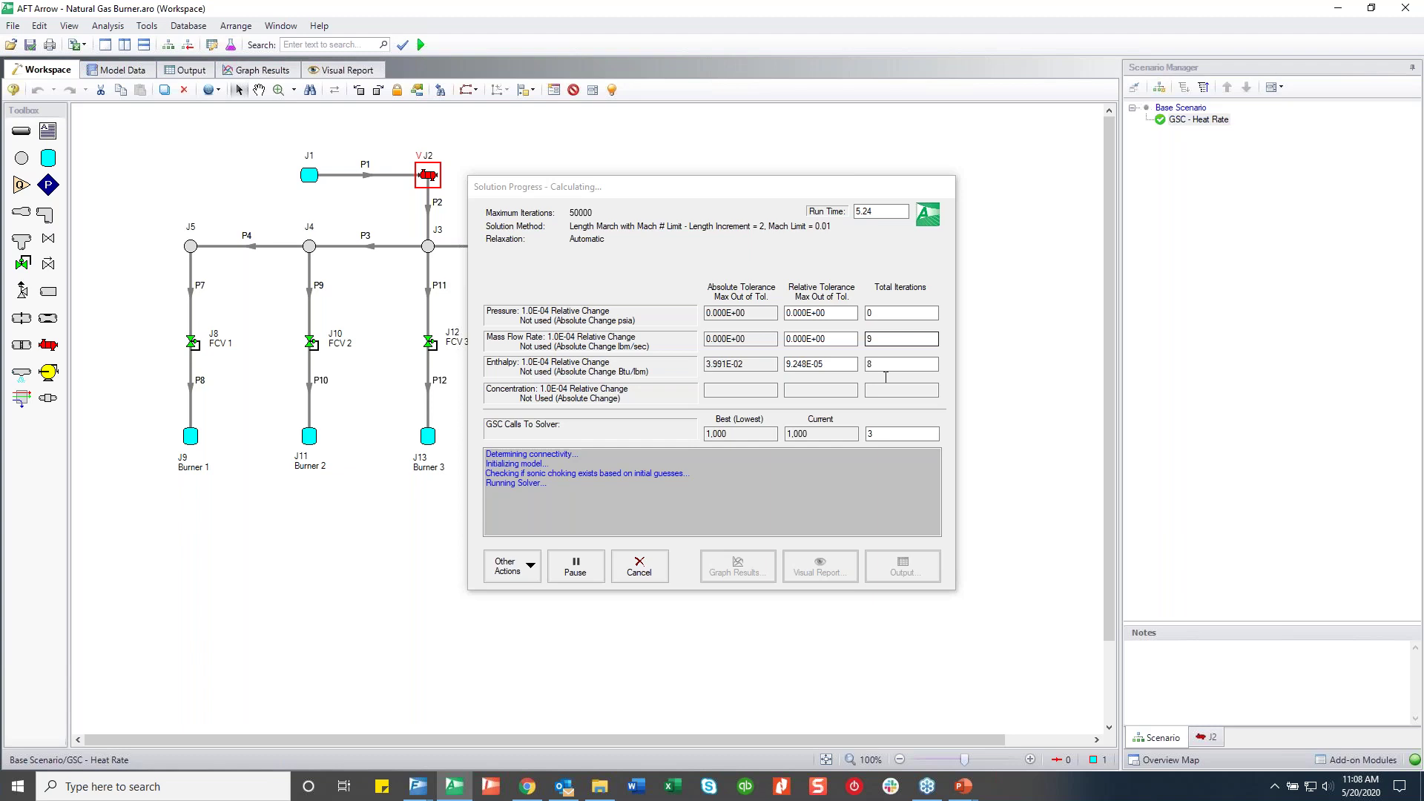
double_click(733, 434)
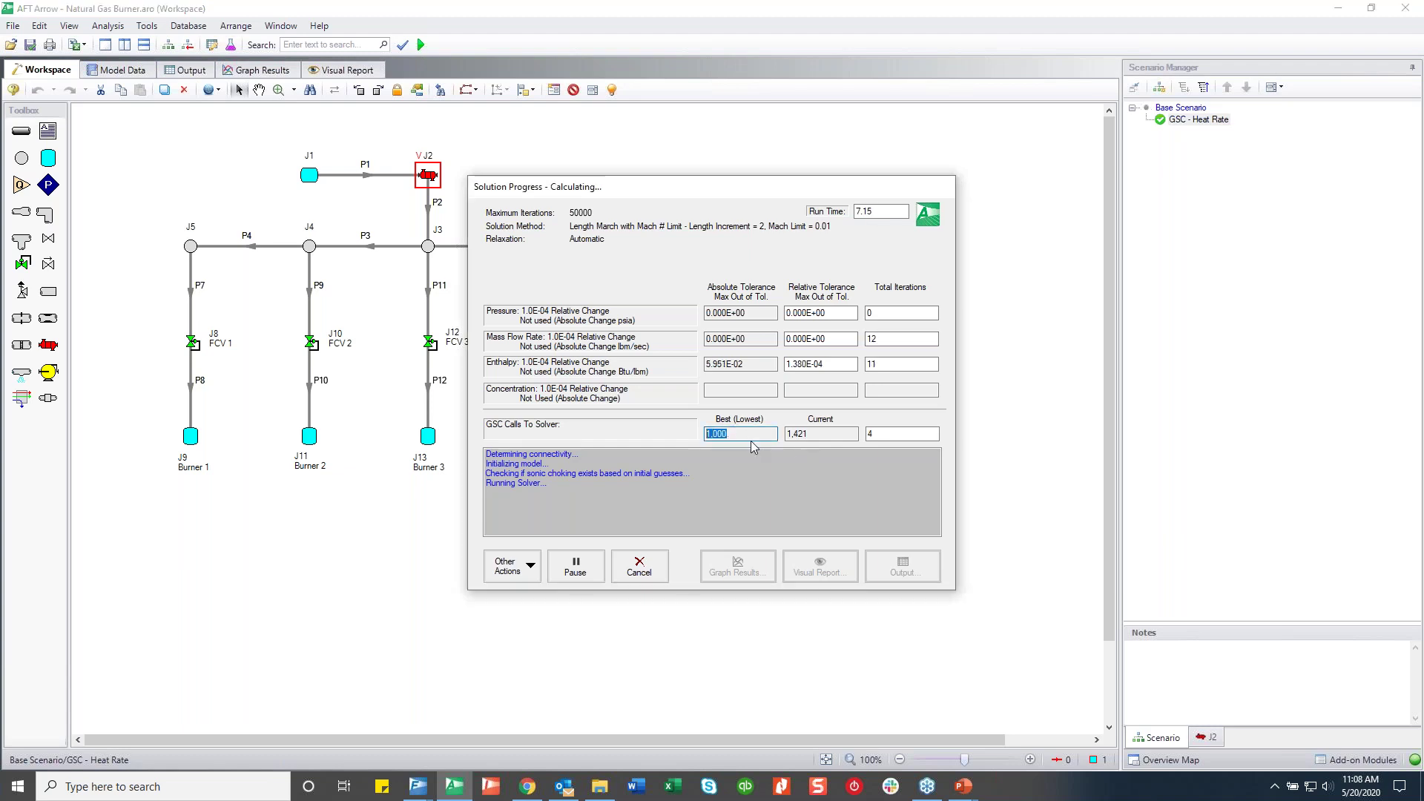
click(748, 439)
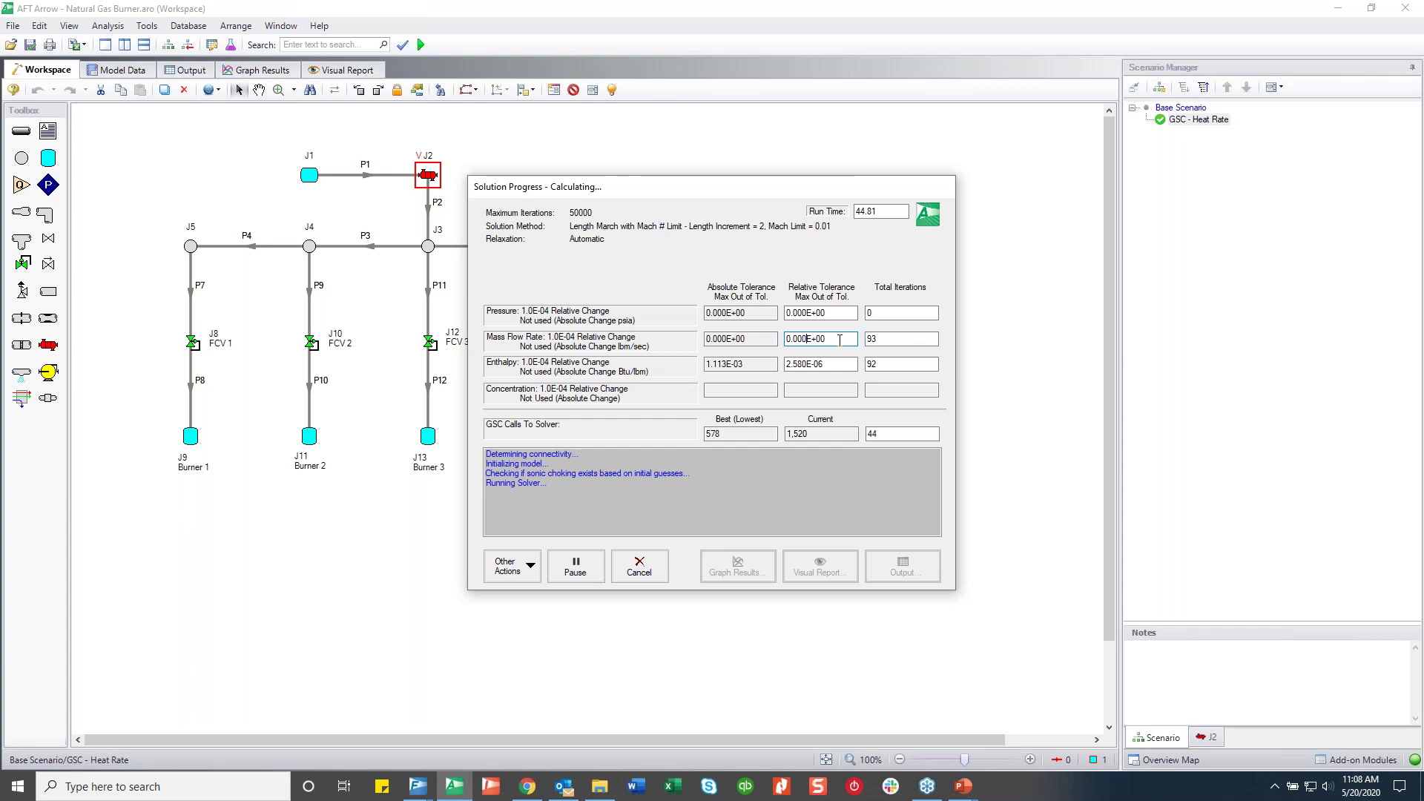
double_click(741, 364)
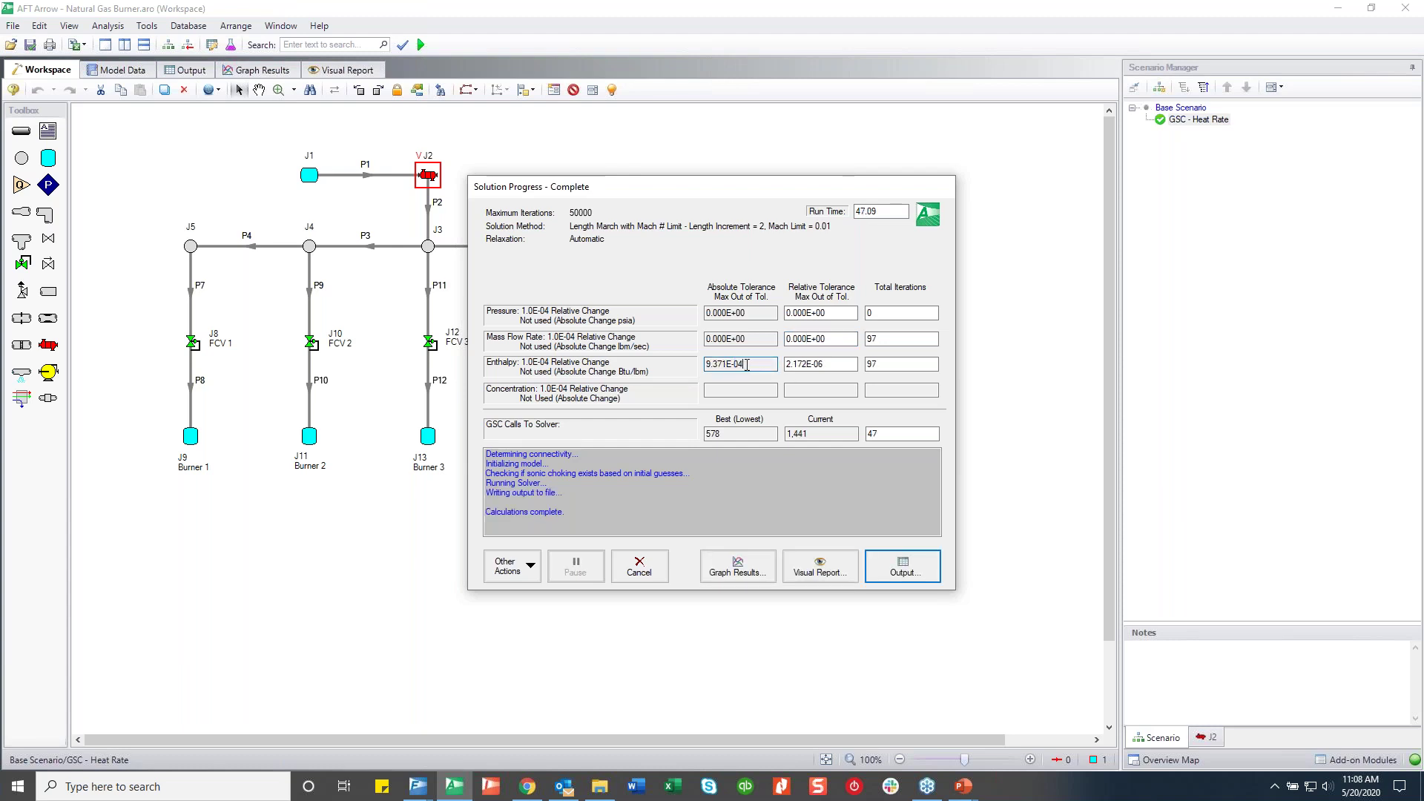
click(902, 567)
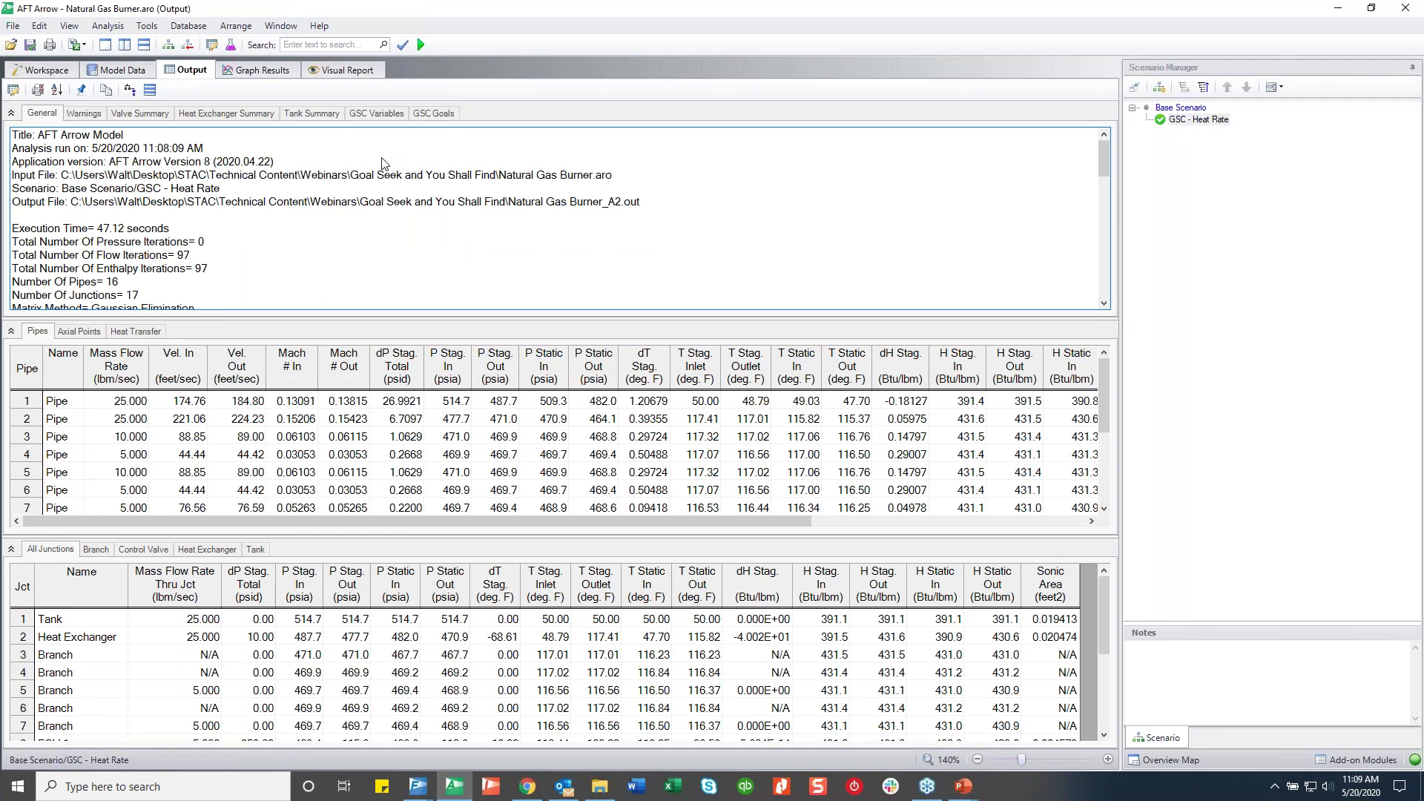
Check the J2 heat rate among the GSC variables and the Discharge group's actual goal value
click(376, 113)
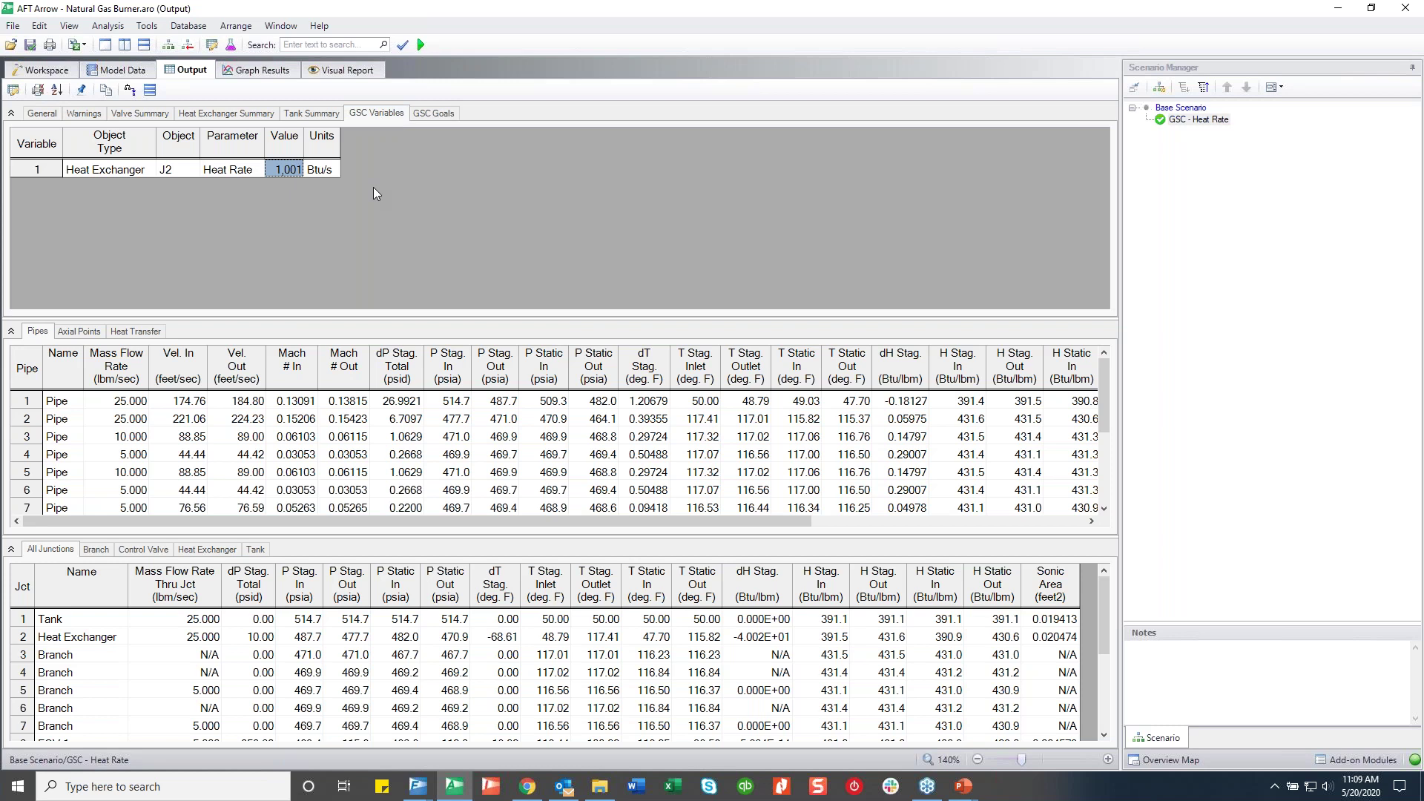
click(433, 113)
click(540, 169)
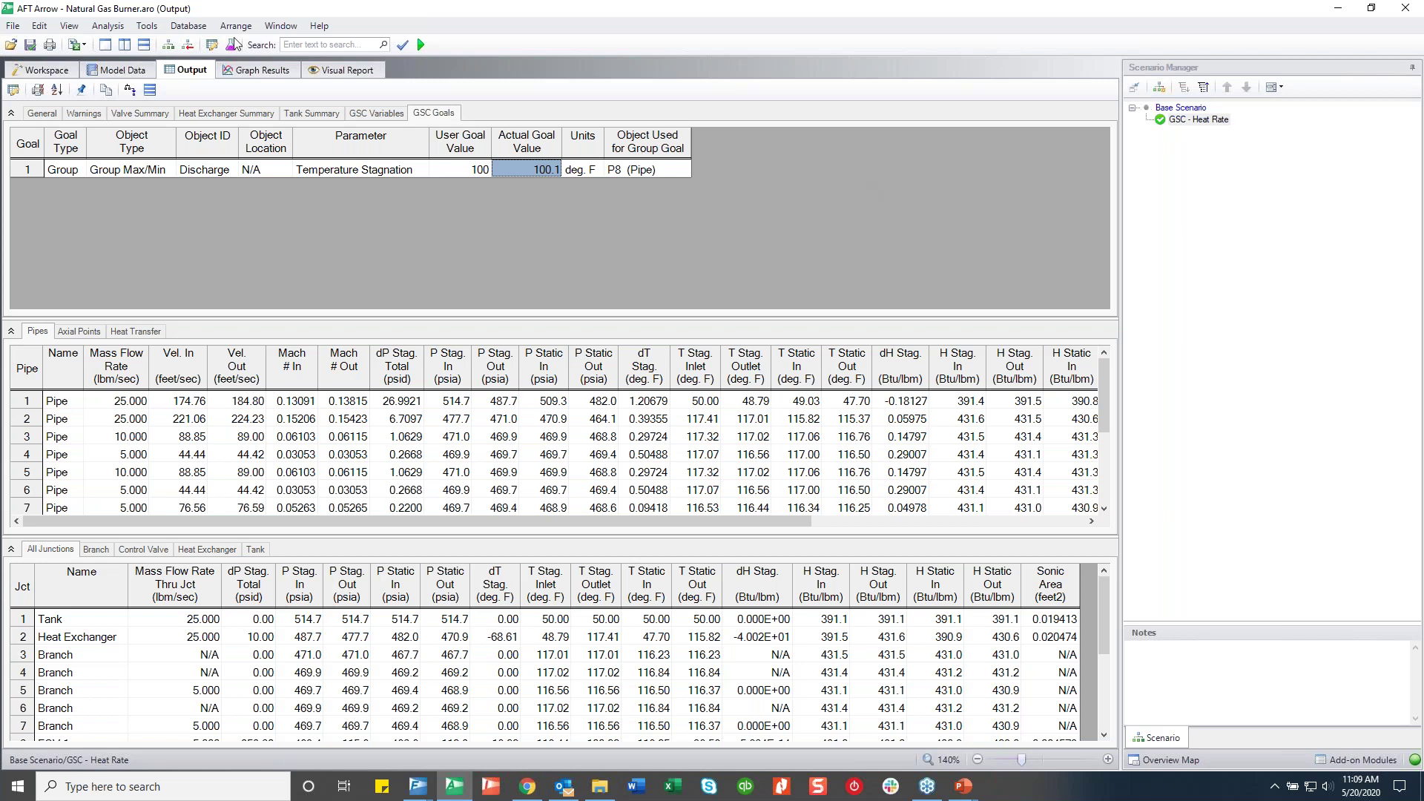
click(381, 113)
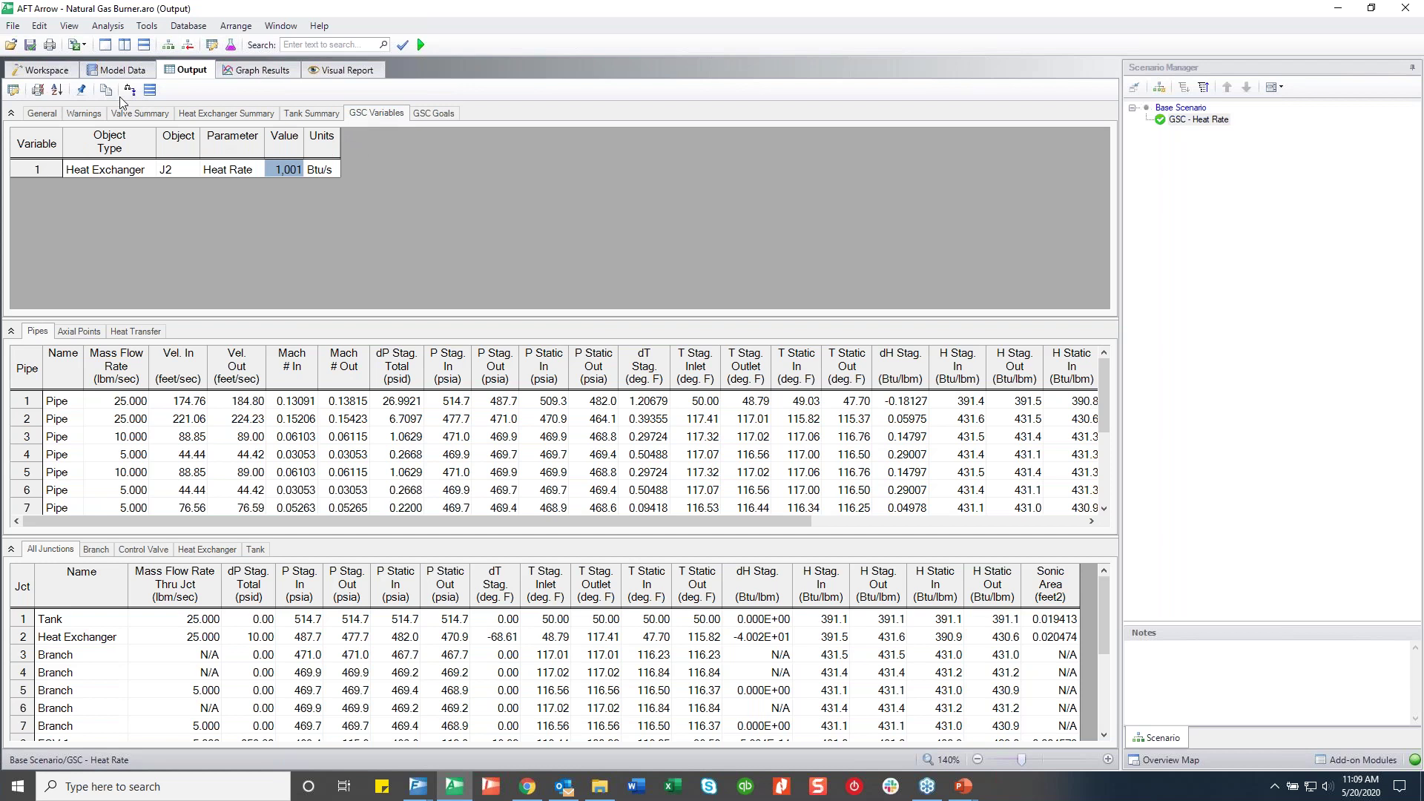
Return to the PowerPoint slide show on slide 31 and reveal the point about the Numerical Optimizer
click(963, 786)
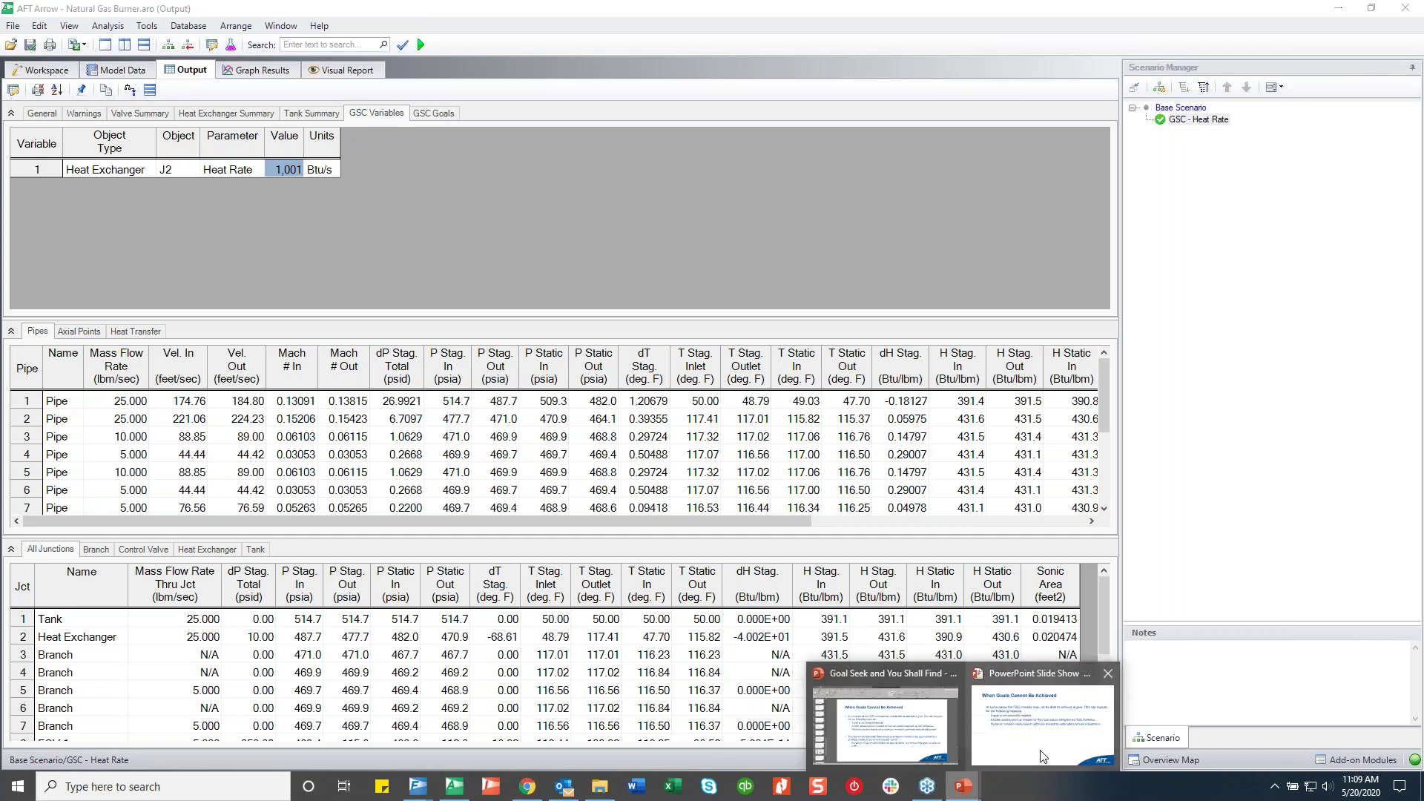
click(1043, 756)
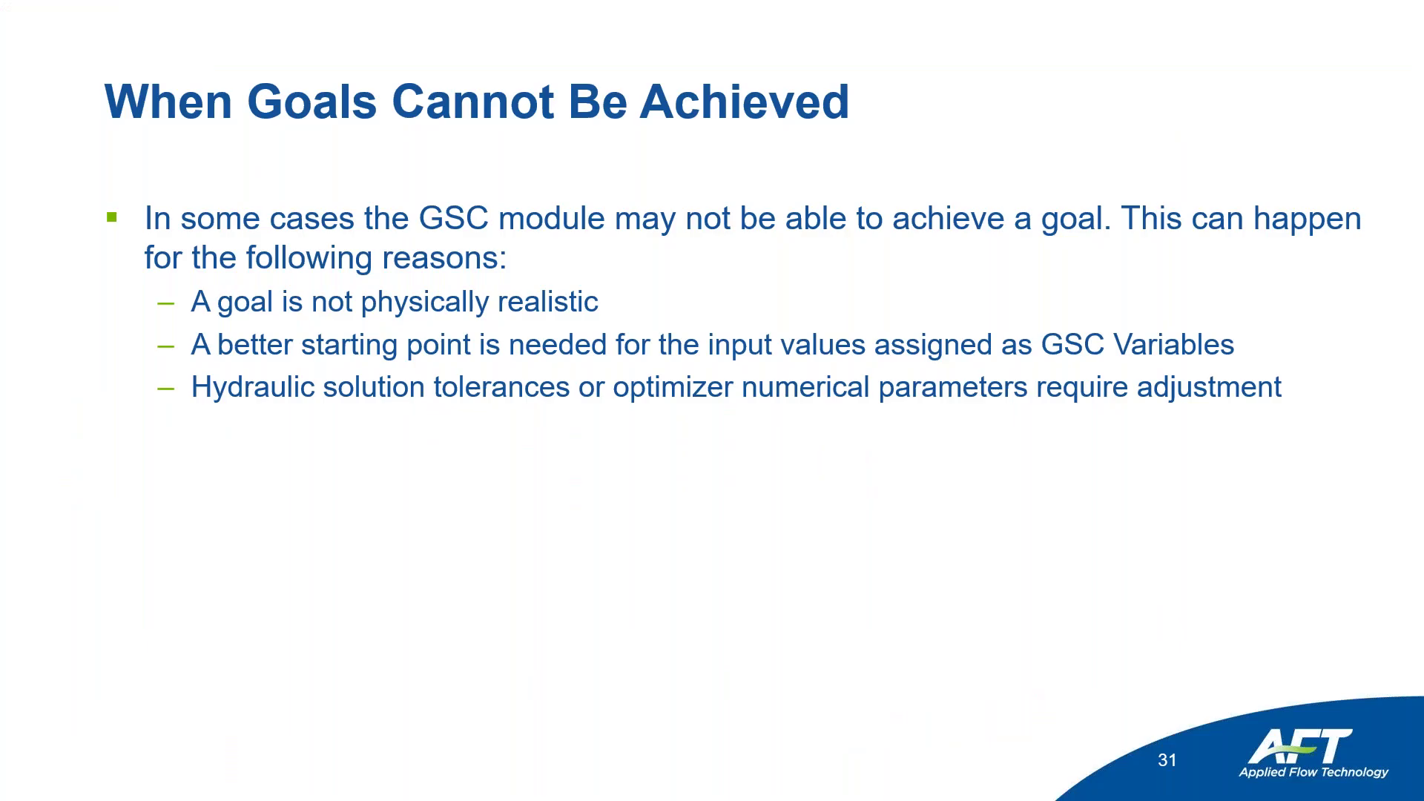
key(Right)
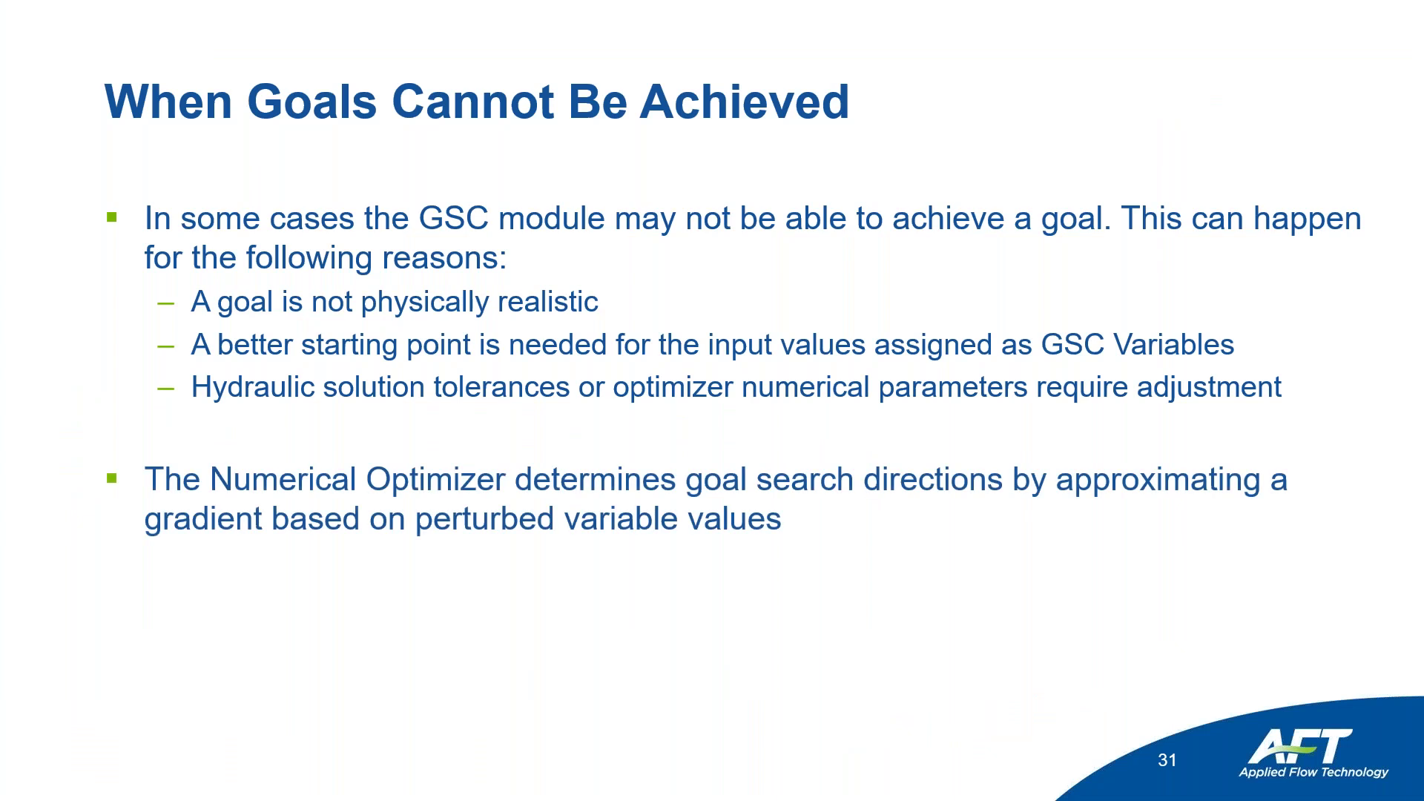
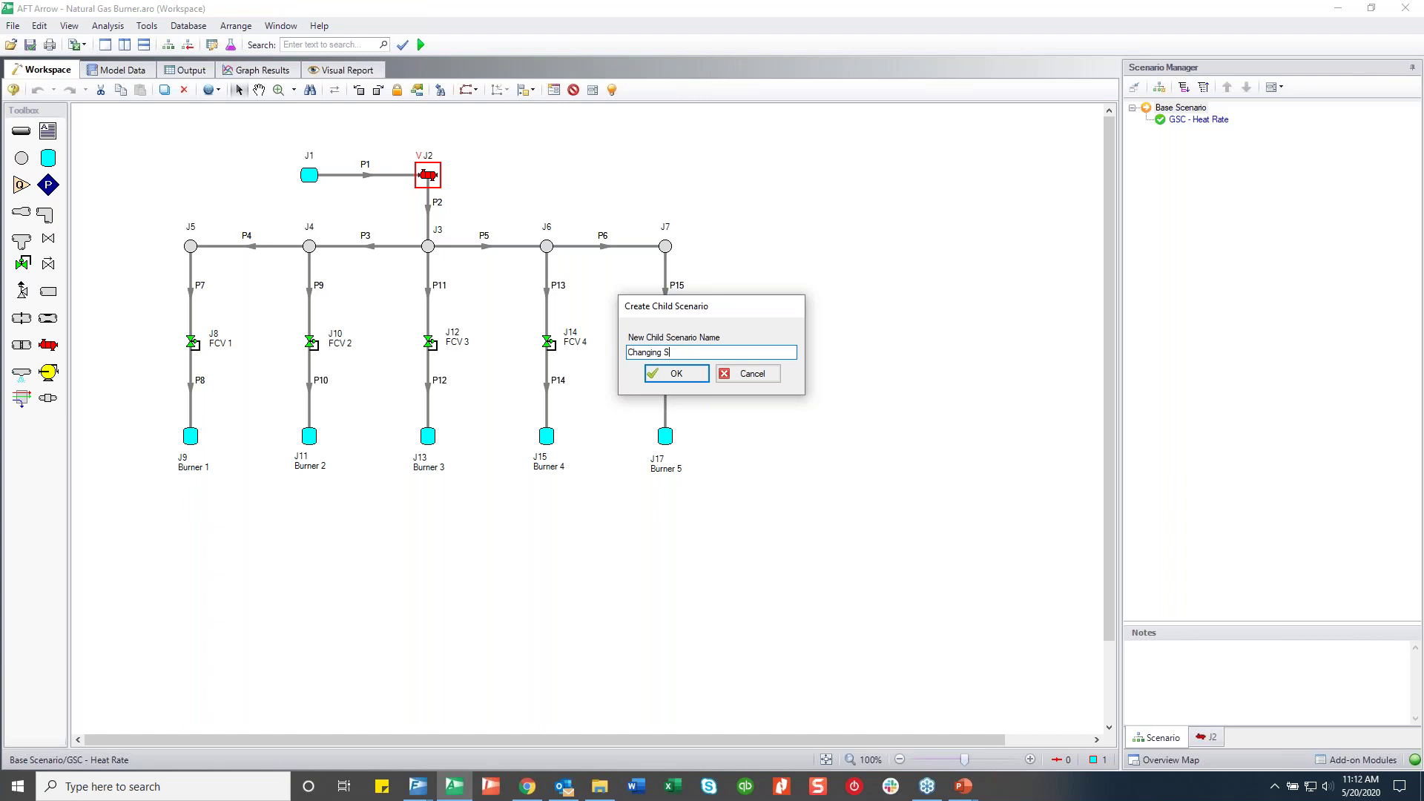
Create the child scenario with the name Changing Numerical Control
text(Numerical Control)
key(Return)
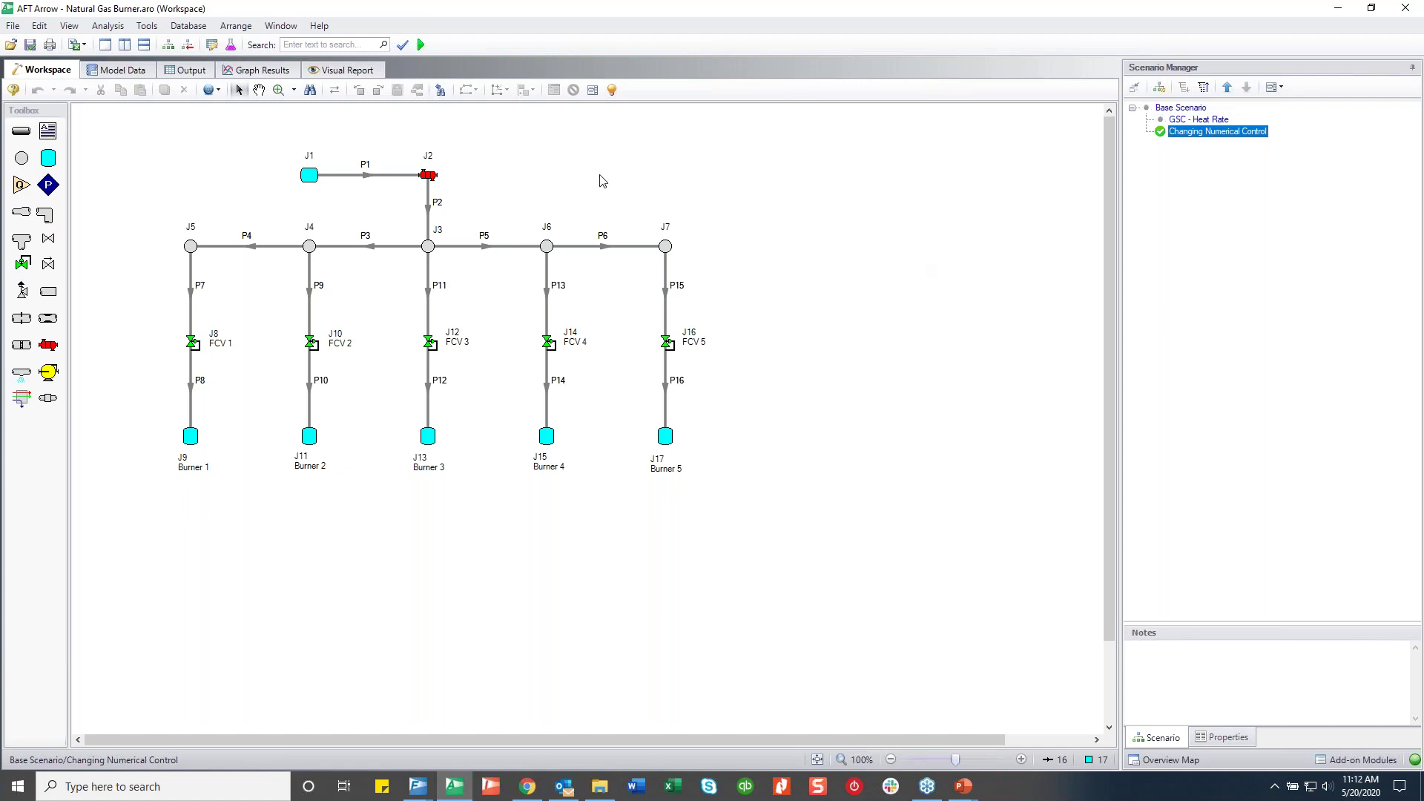
Apply the J2 heat rate variable and the Discharge group temperature goal in the Goal Seek and Control Manager, with goal seeking turned on
click(108, 26)
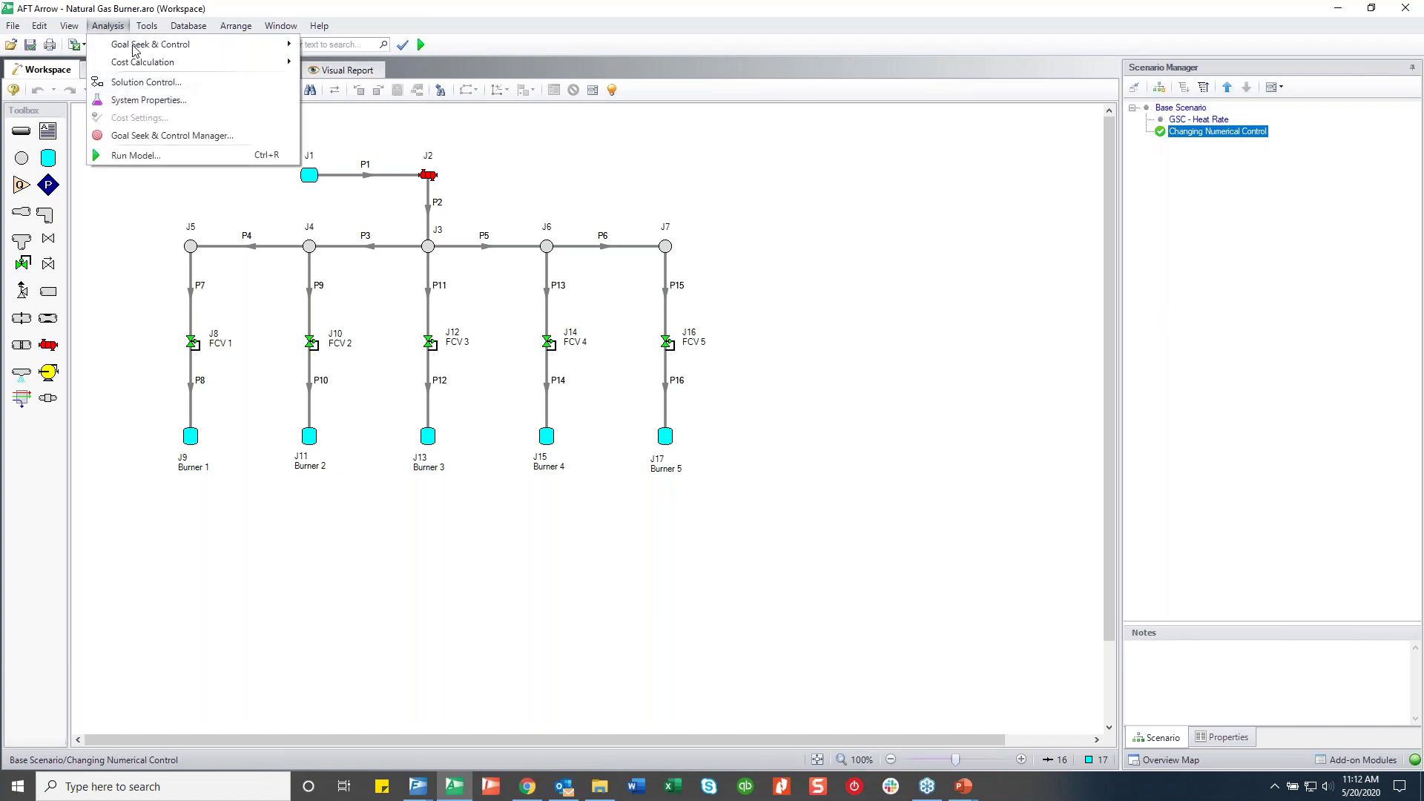
click(165, 137)
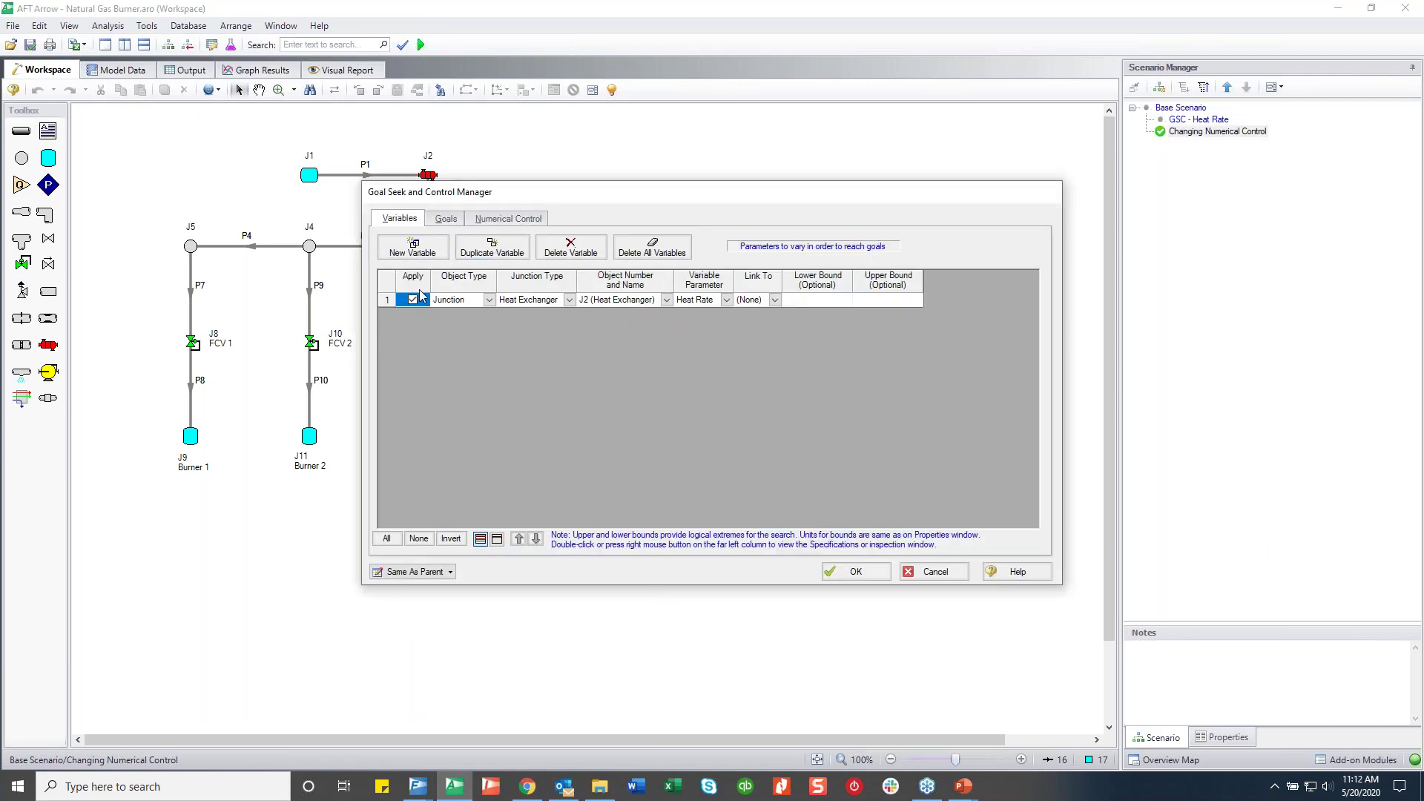
click(446, 218)
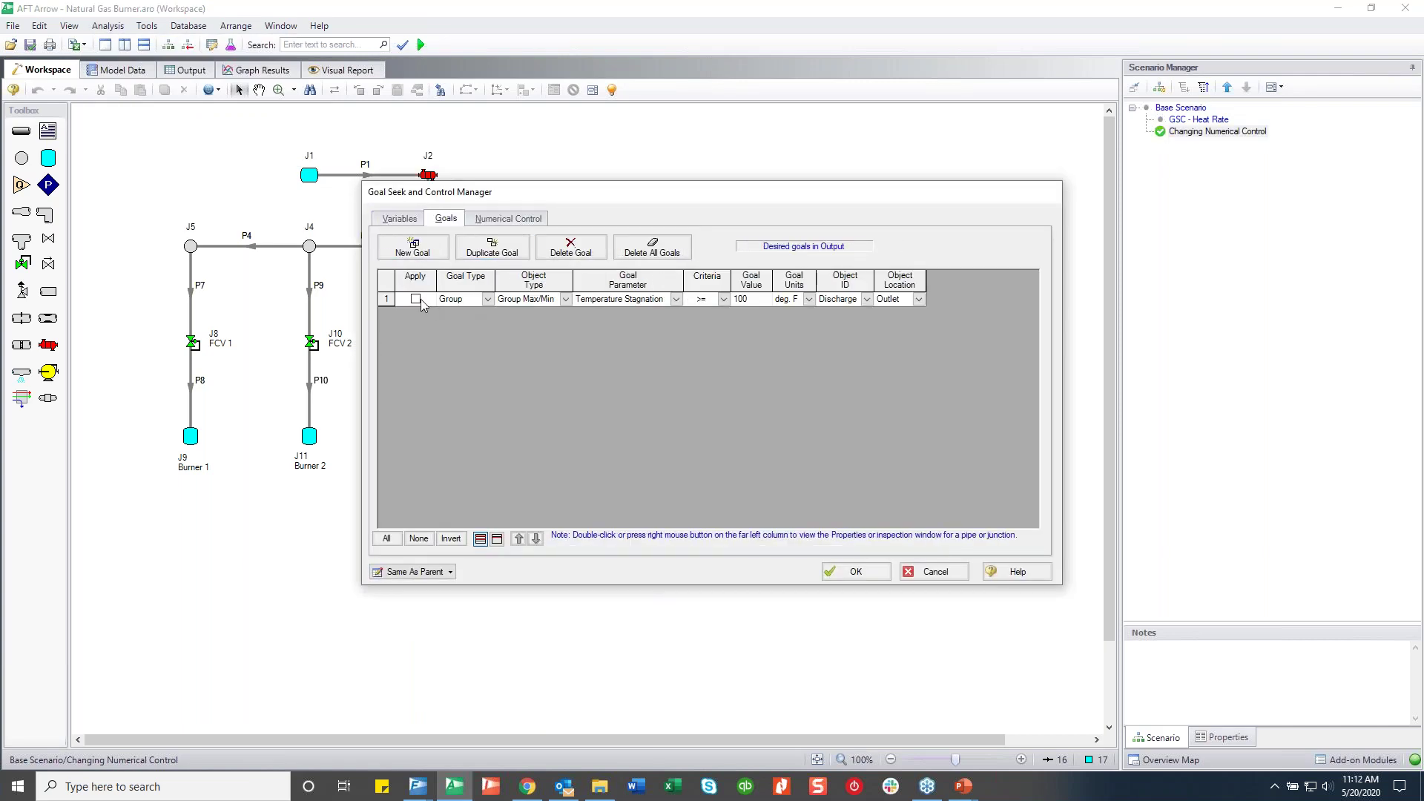
click(872, 571)
click(676, 391)
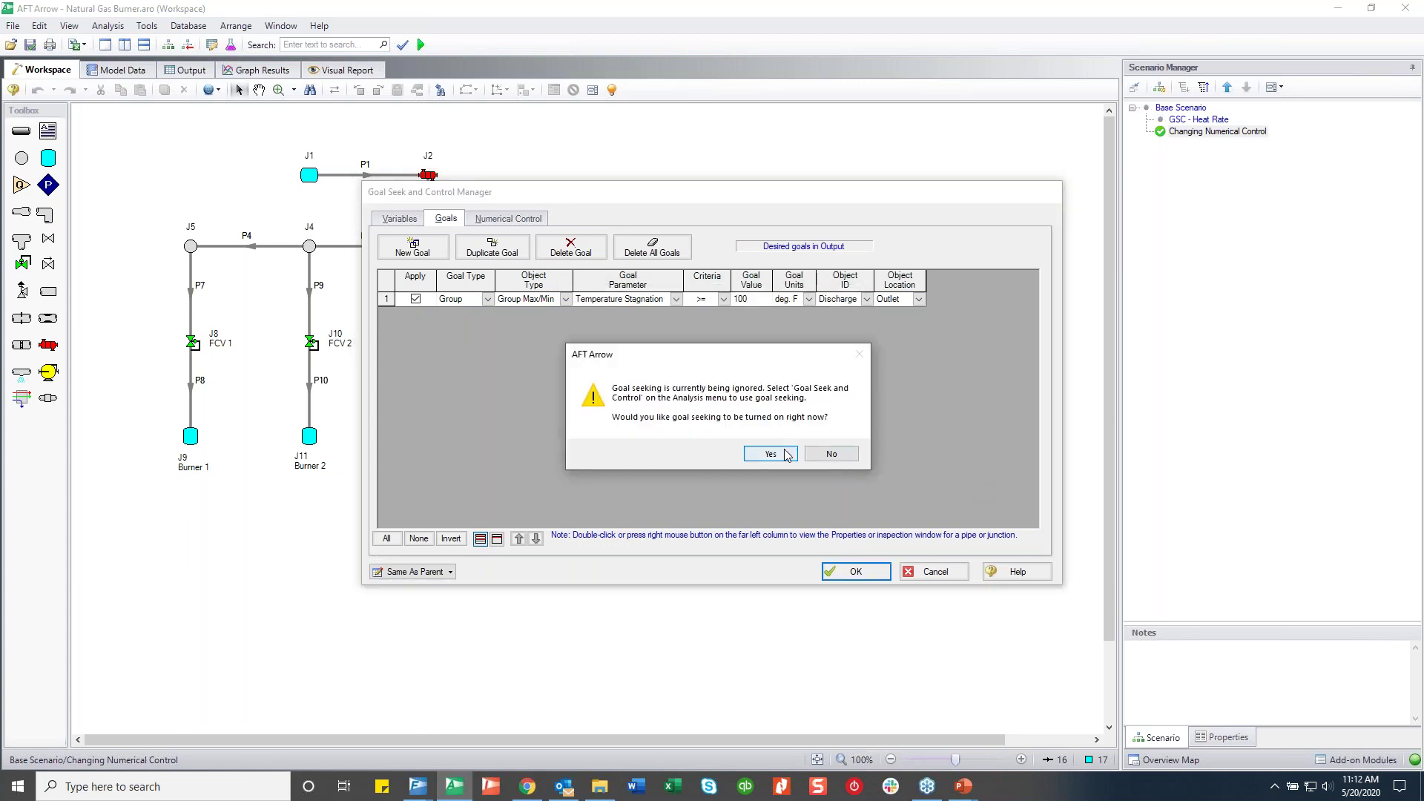
click(775, 456)
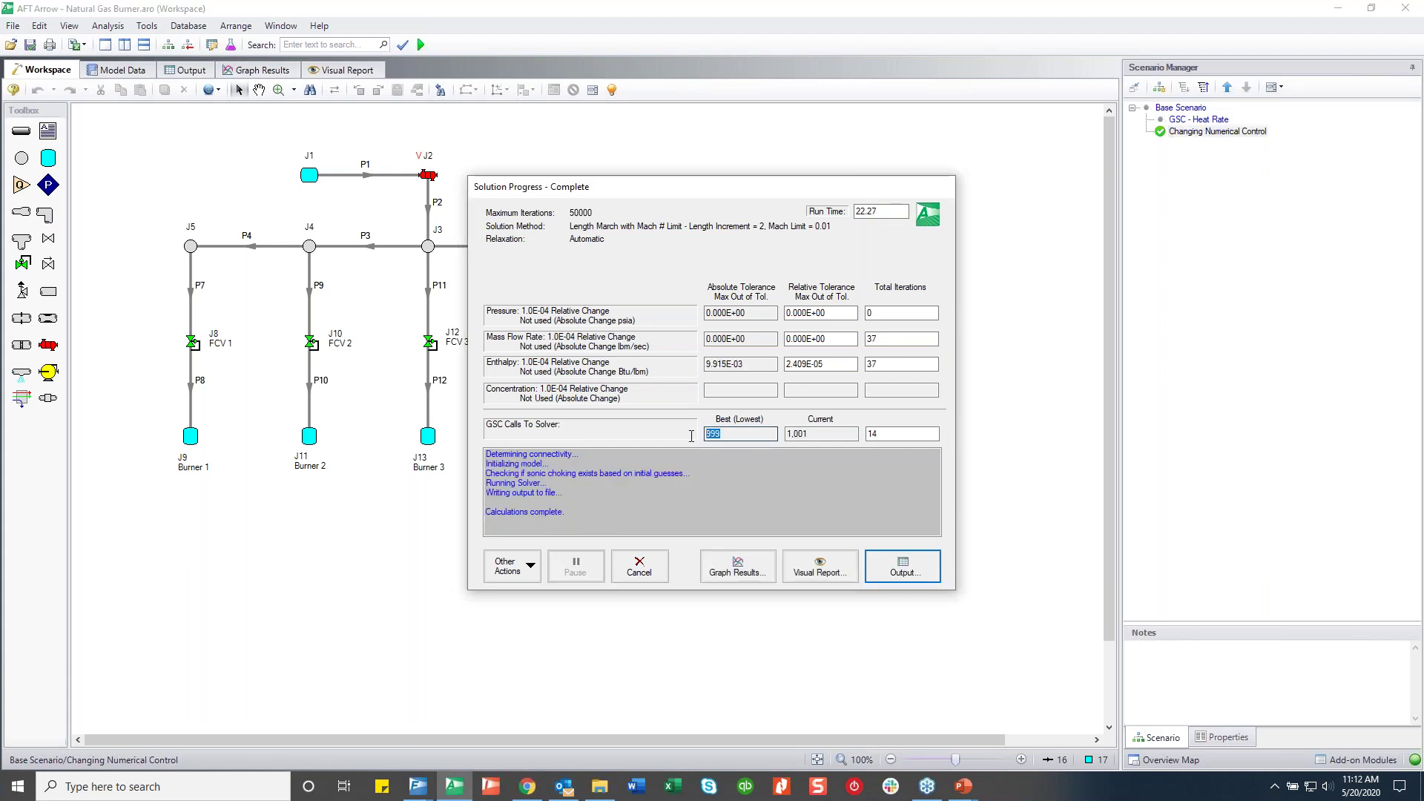
From the output's warning recommendation, adjust both the gradient finite difference step size to 0.01 and all solution control relative tolerances to 1E-05
click(902, 568)
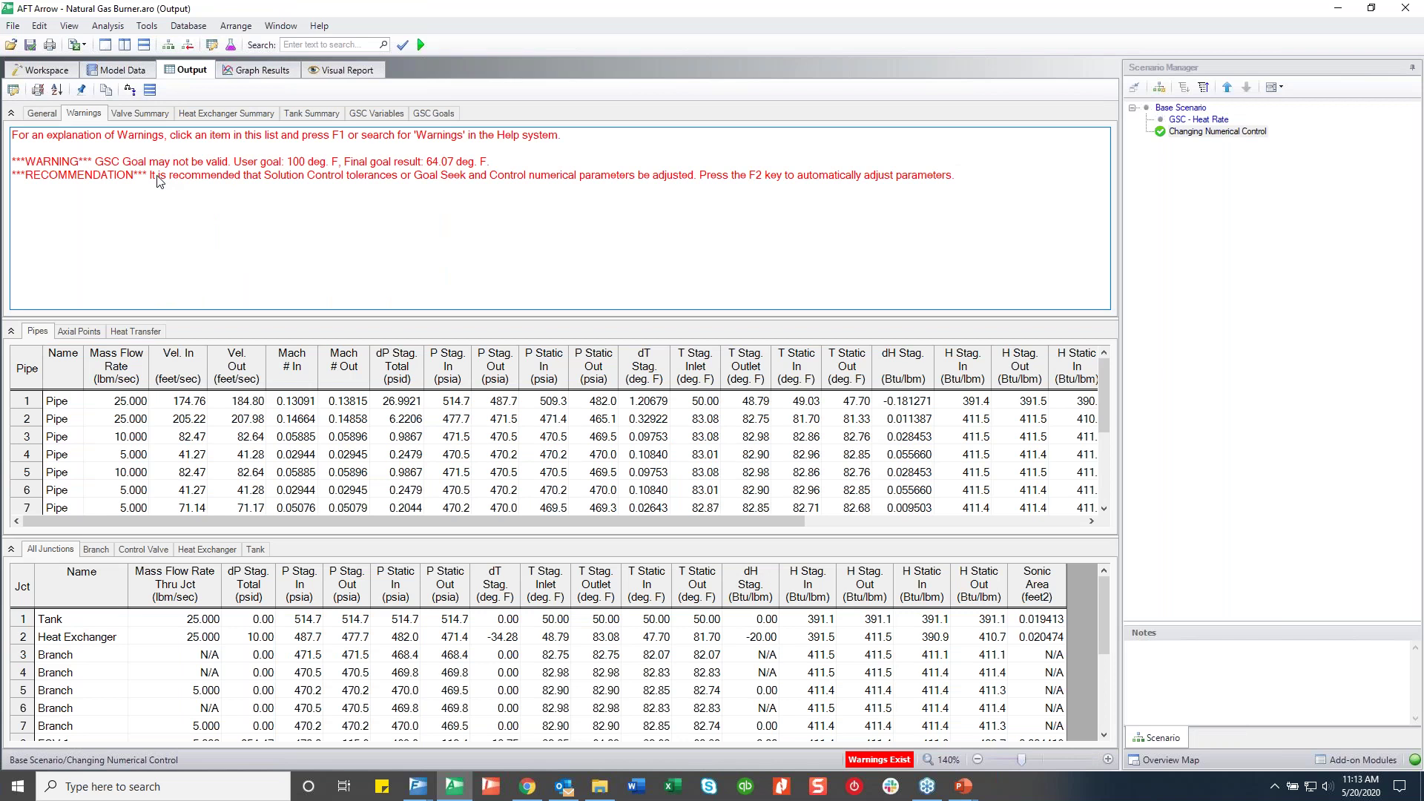
click(735, 175)
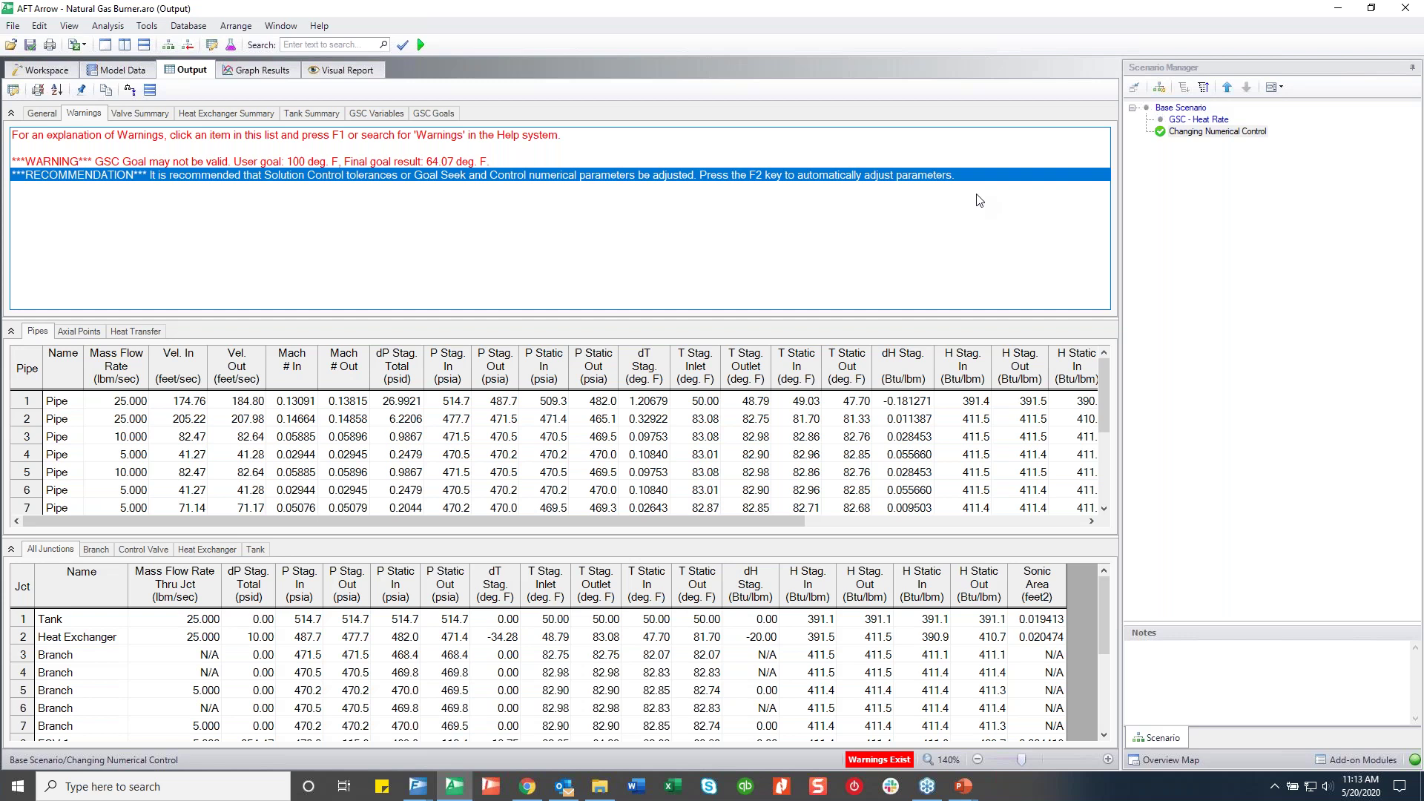
key(F2)
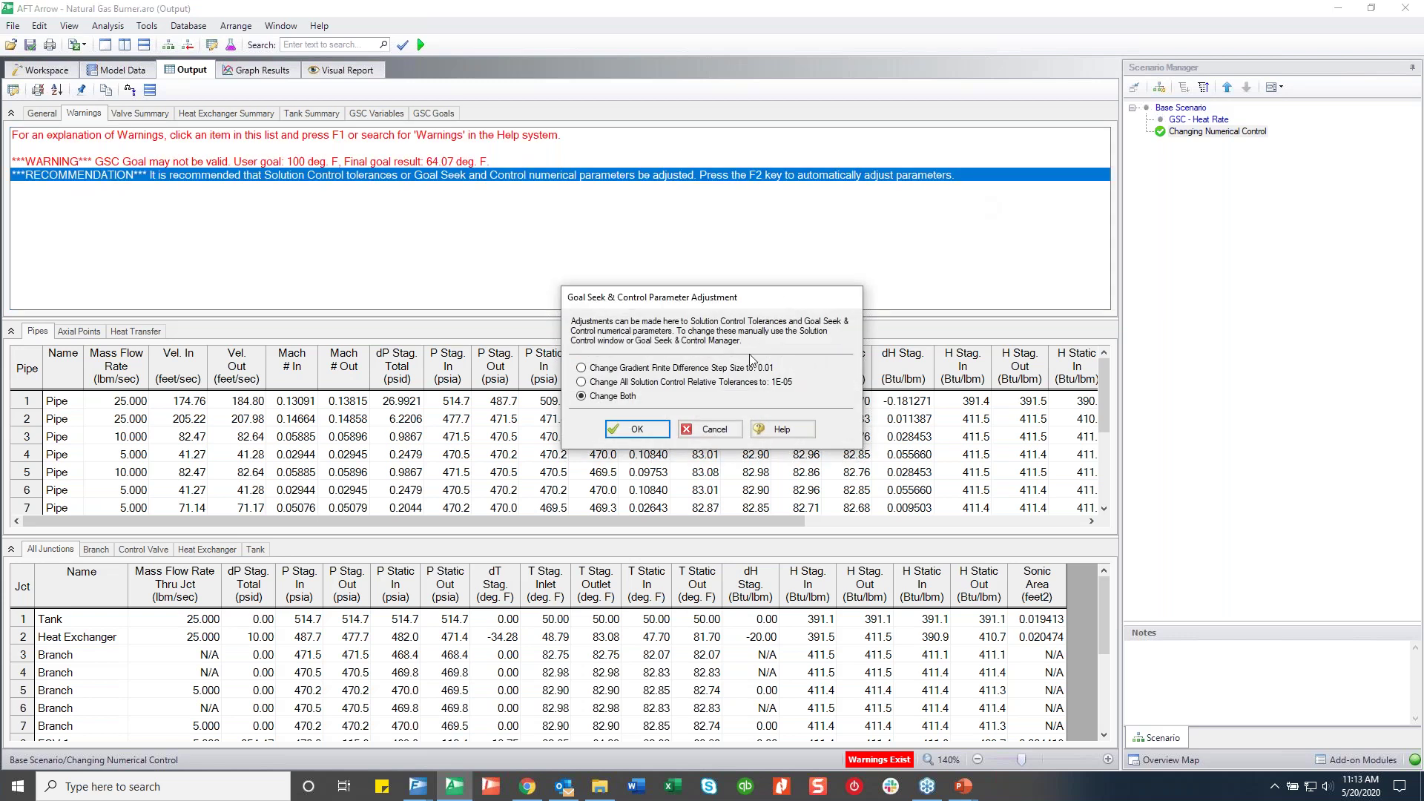
click(582, 368)
click(582, 383)
click(718, 369)
click(581, 382)
click(592, 399)
click(648, 430)
Review the pressure, flow rate and enthalpy relative tolerances in Solution Control and leave without saving edits
click(107, 26)
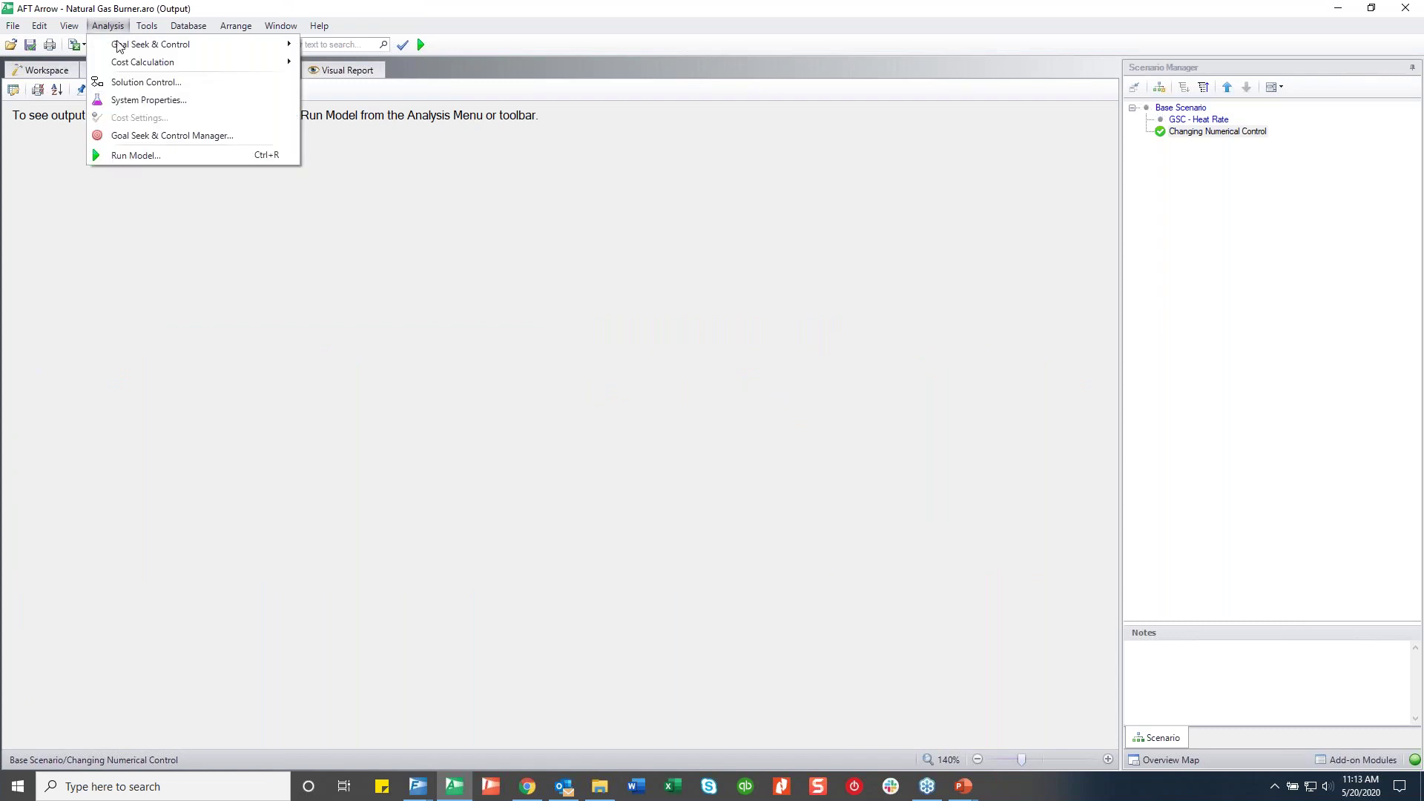
click(134, 83)
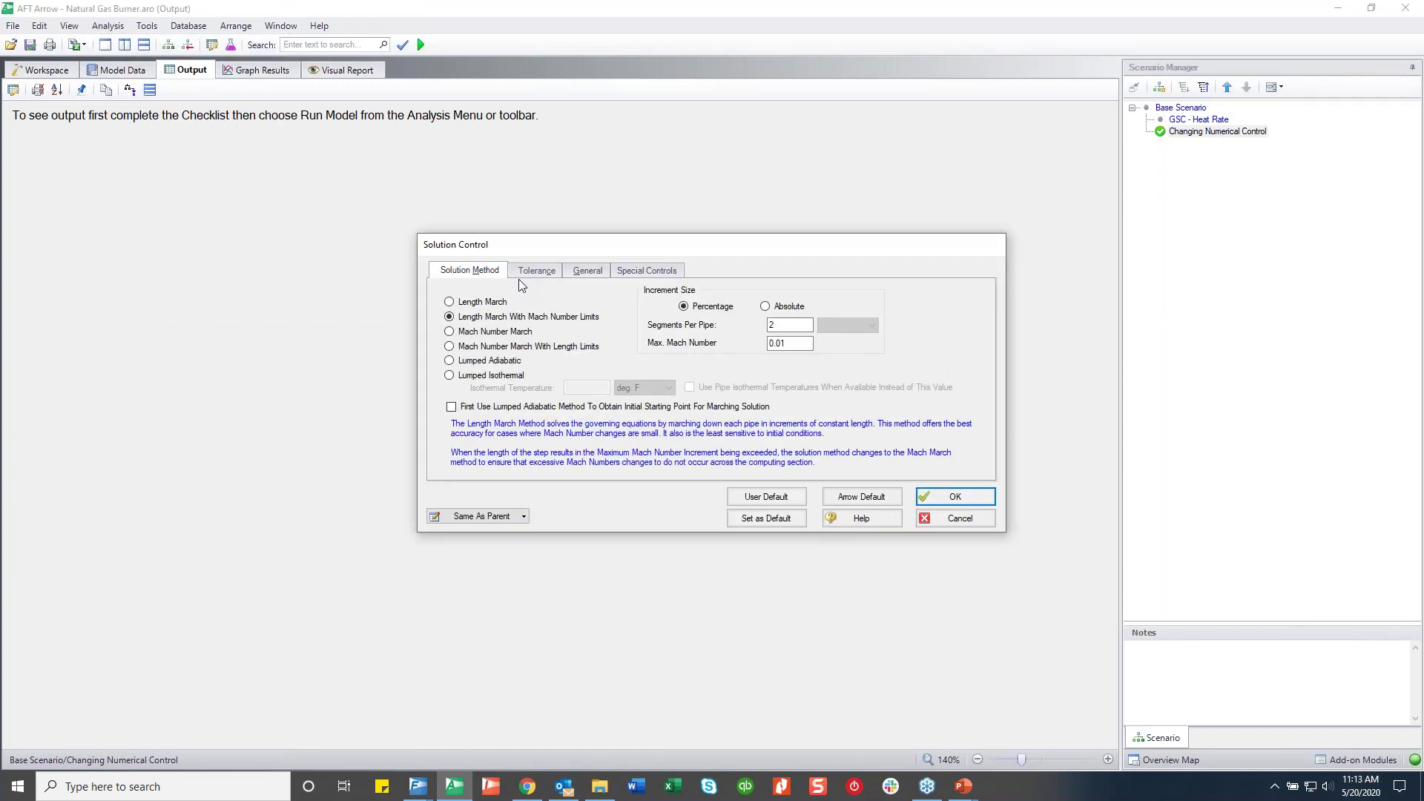
click(536, 270)
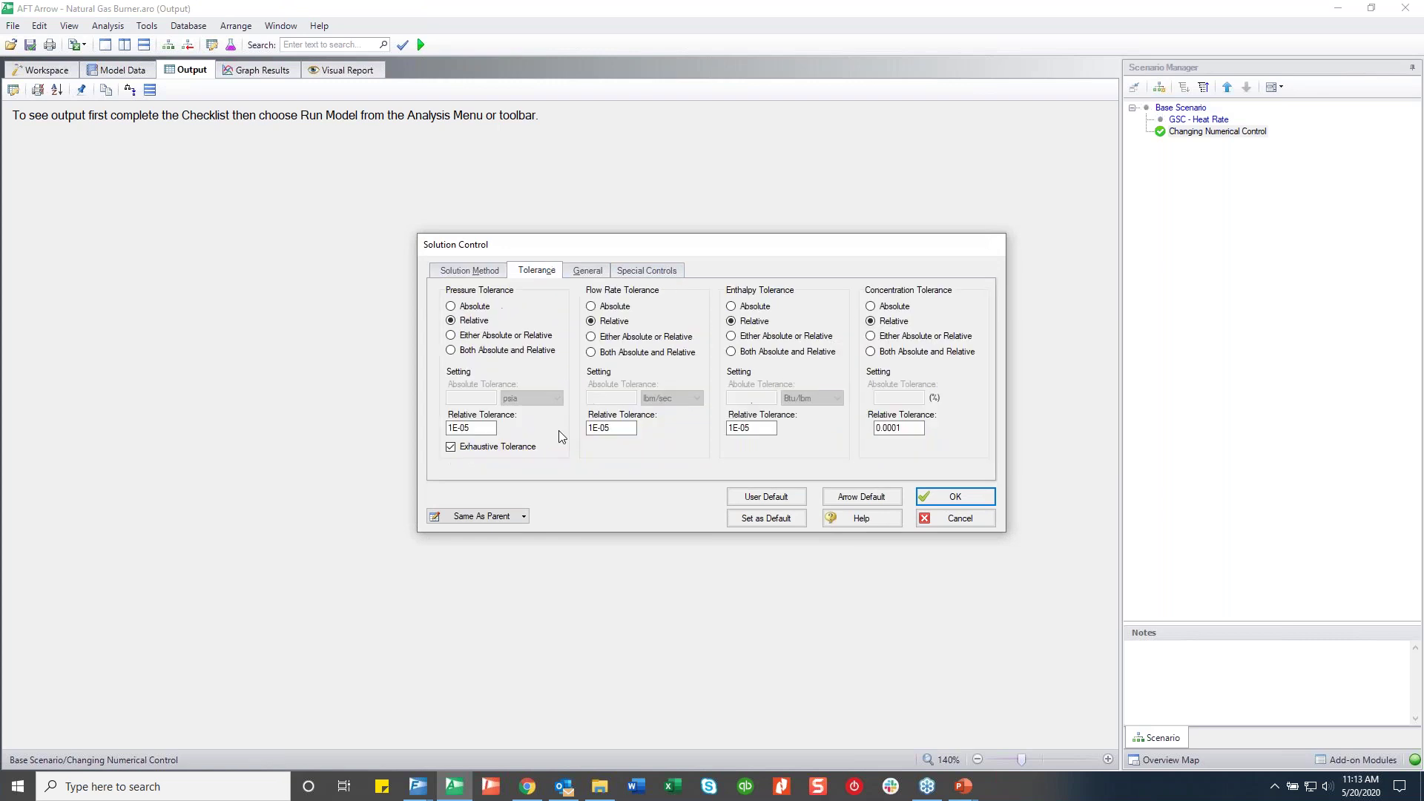
double_click(466, 427)
text(0.0001)
click(948, 520)
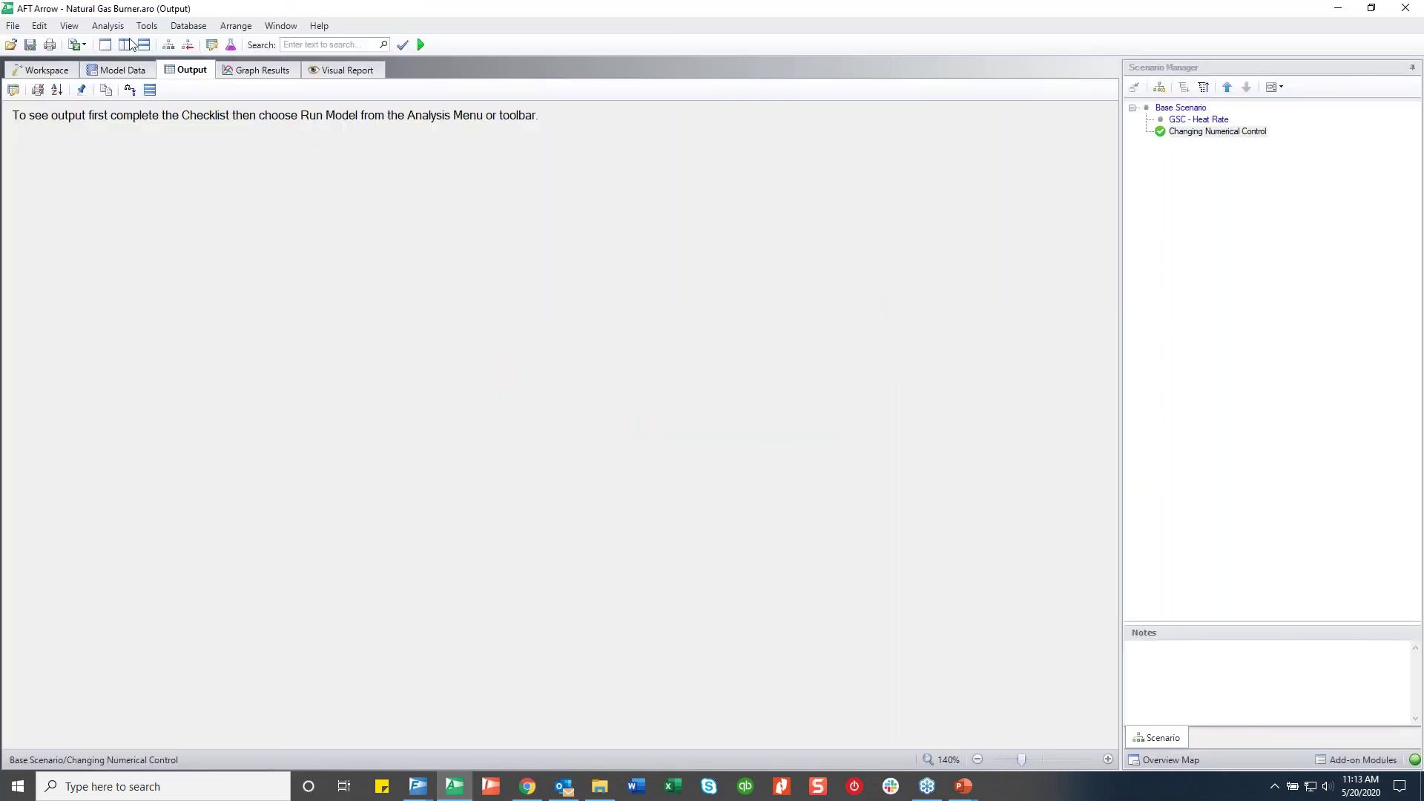
Review the relative finite difference step size among the numerical control settings of the Goal Seek and Control Manager
click(106, 27)
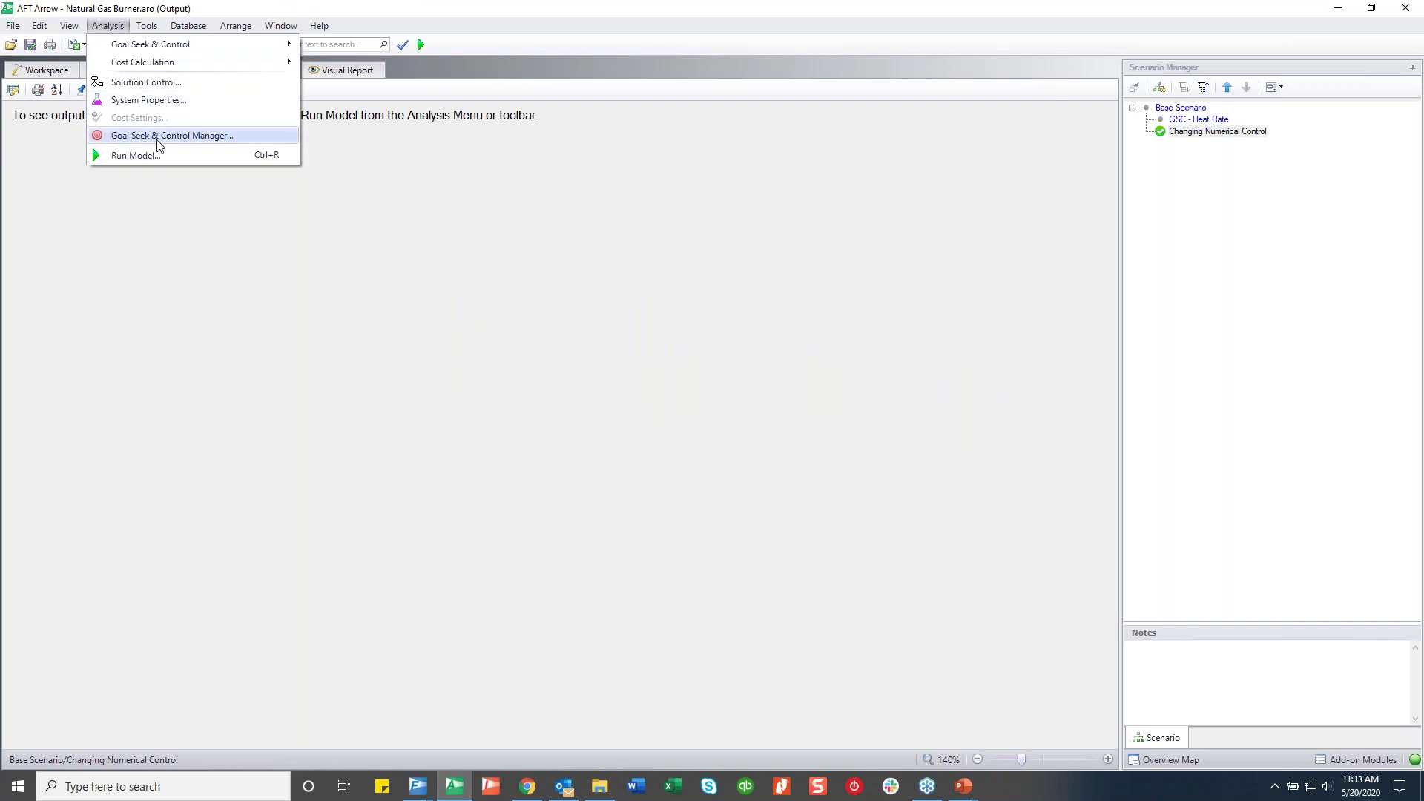
click(156, 136)
click(533, 220)
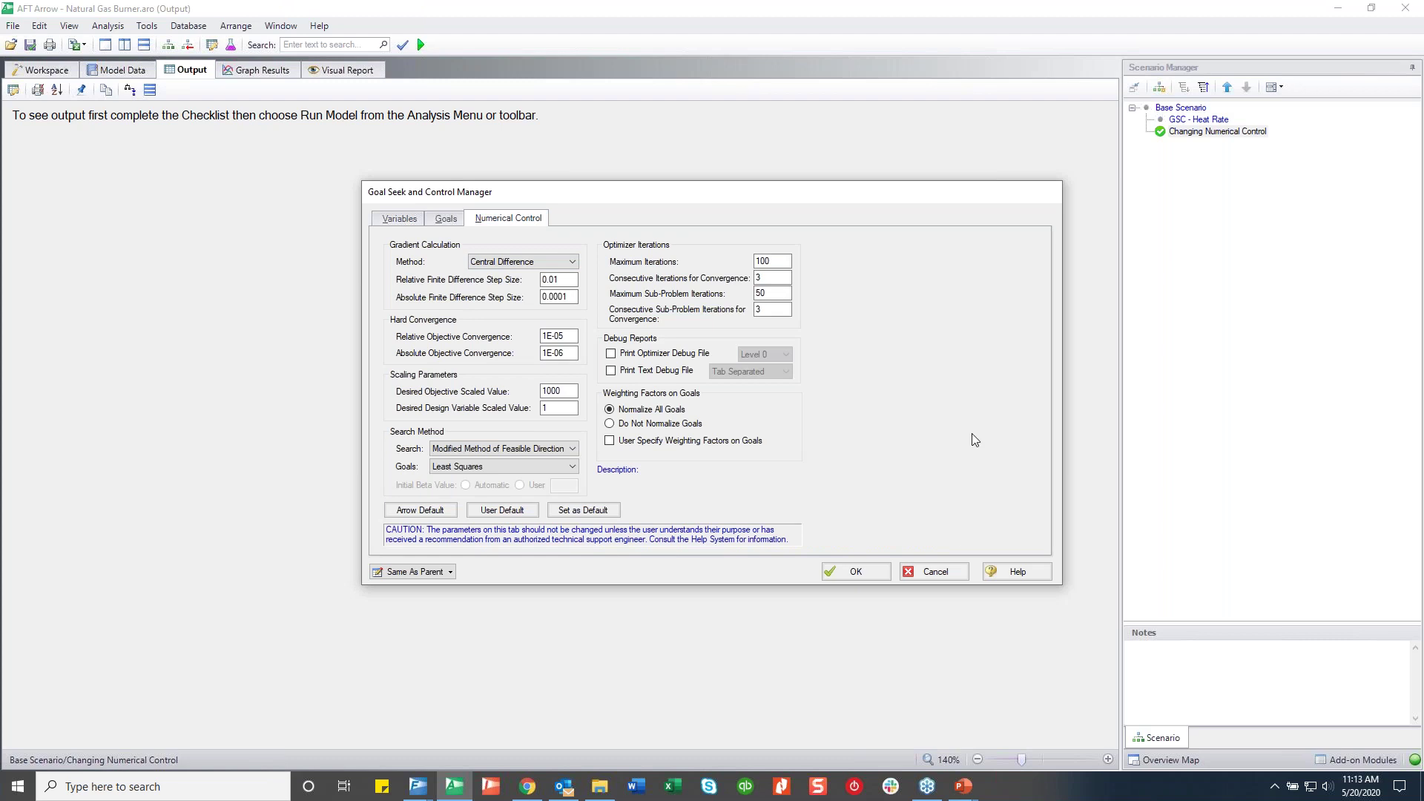
click(879, 569)
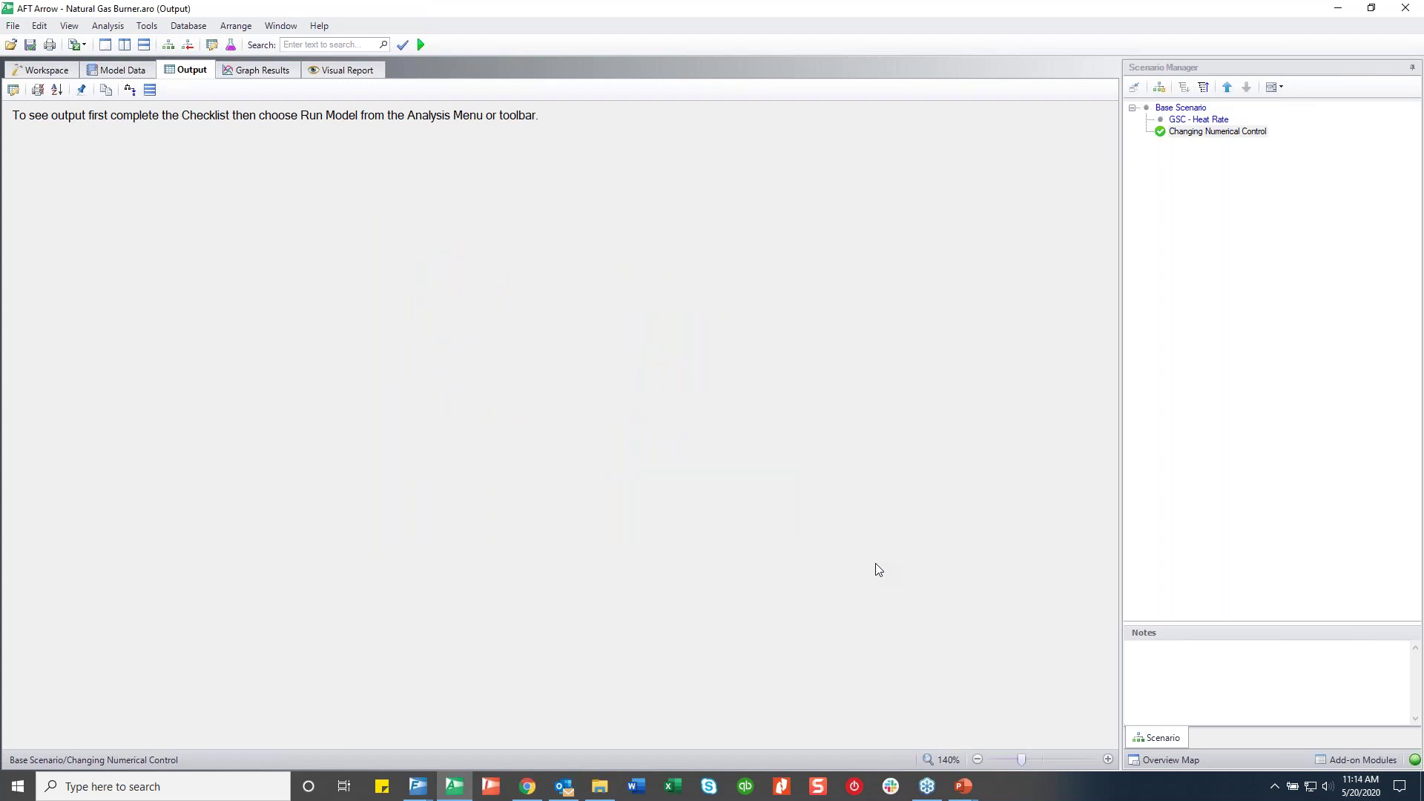
Rerun the model, monitor the best and current GSC values during the solution, and open the output
key(ctrl+r)
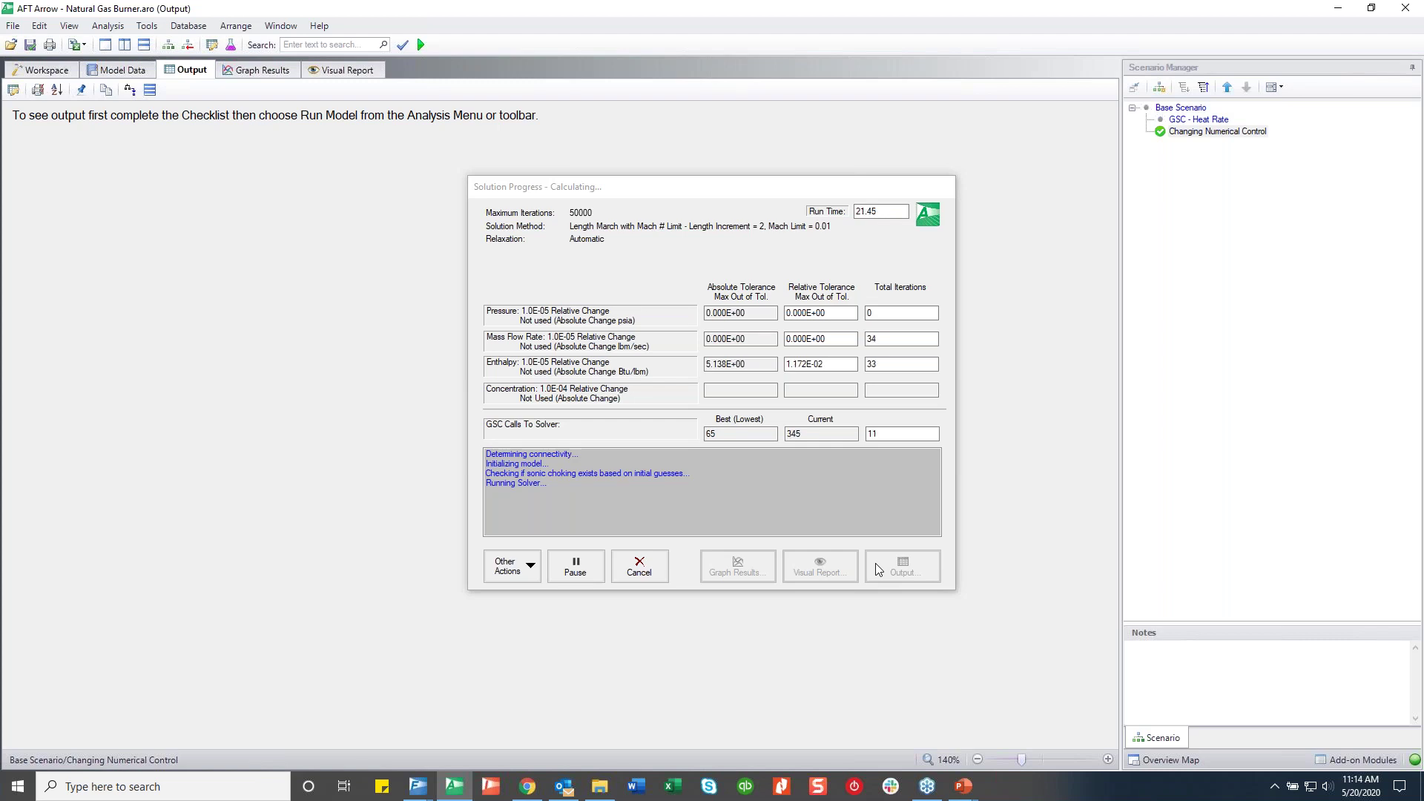
click(757, 434)
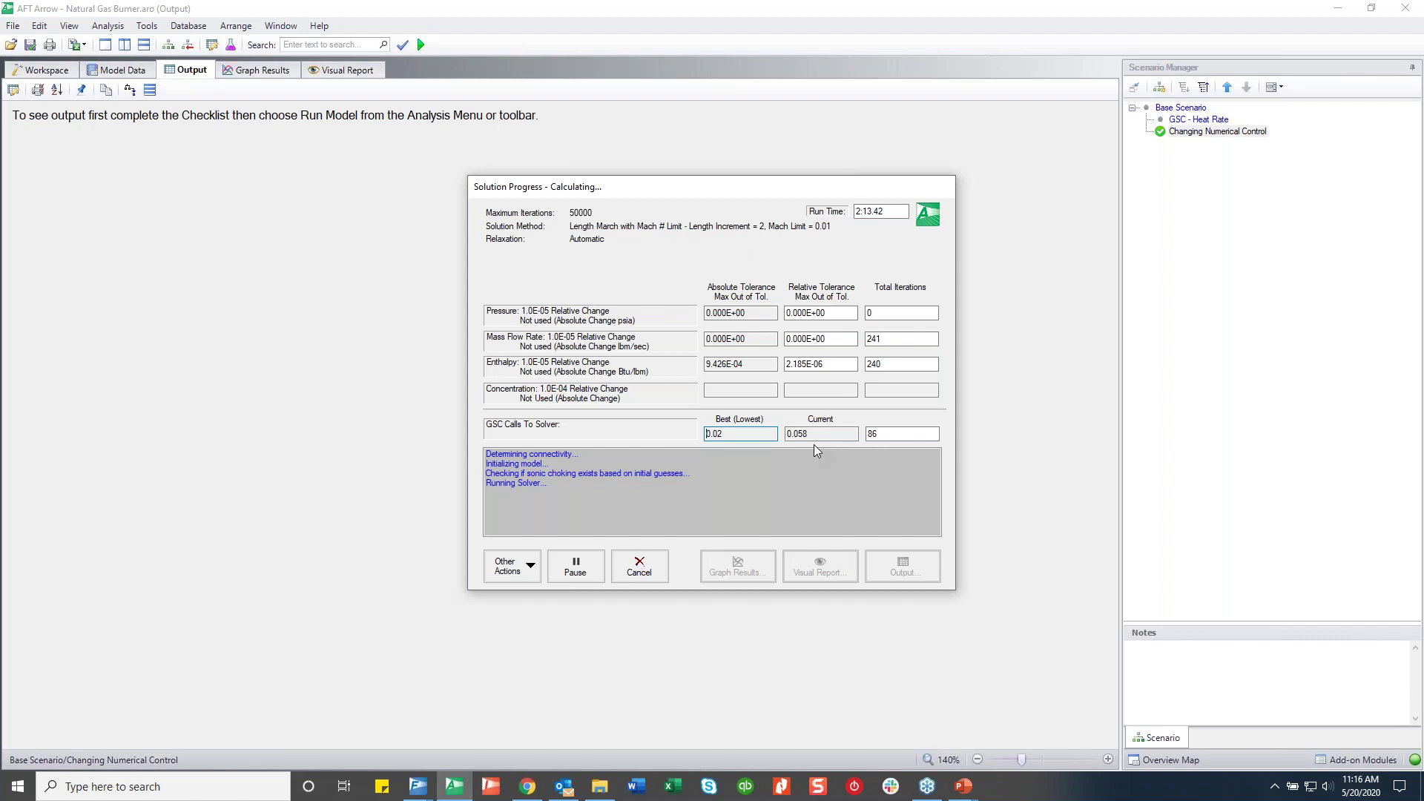
key(Return)
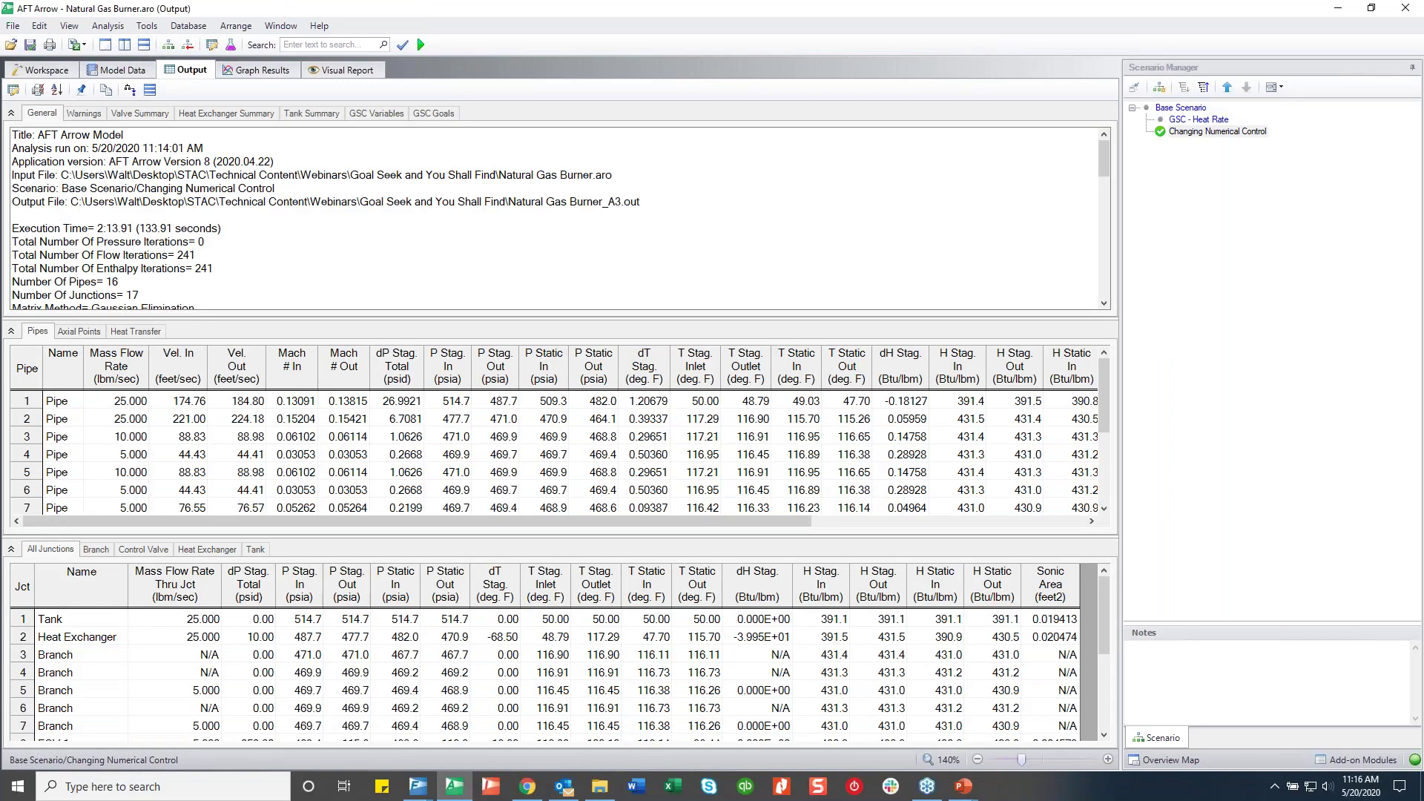
Check the heat rate of J2 among the GSC variables and compare the Discharge group's user and actual goal values
click(375, 117)
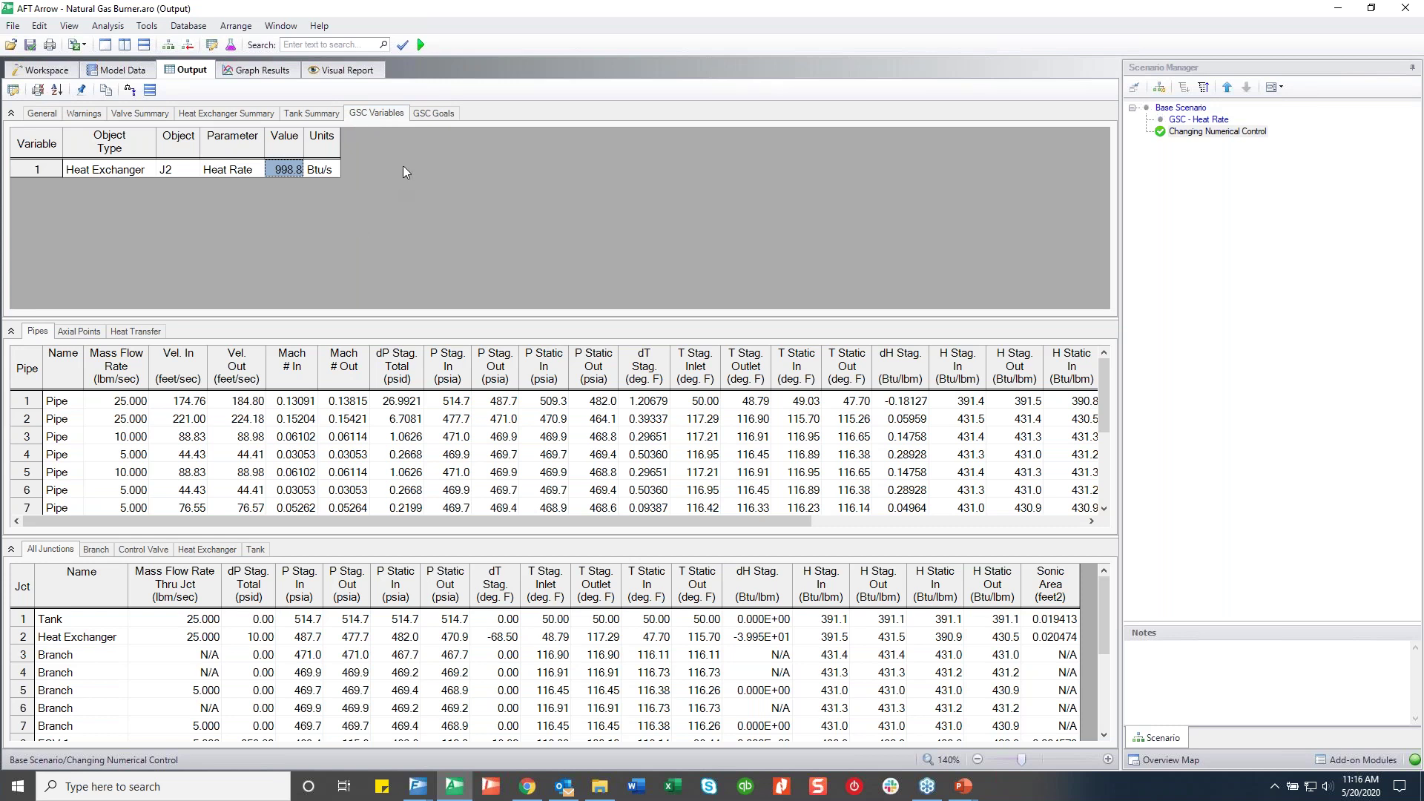
click(437, 118)
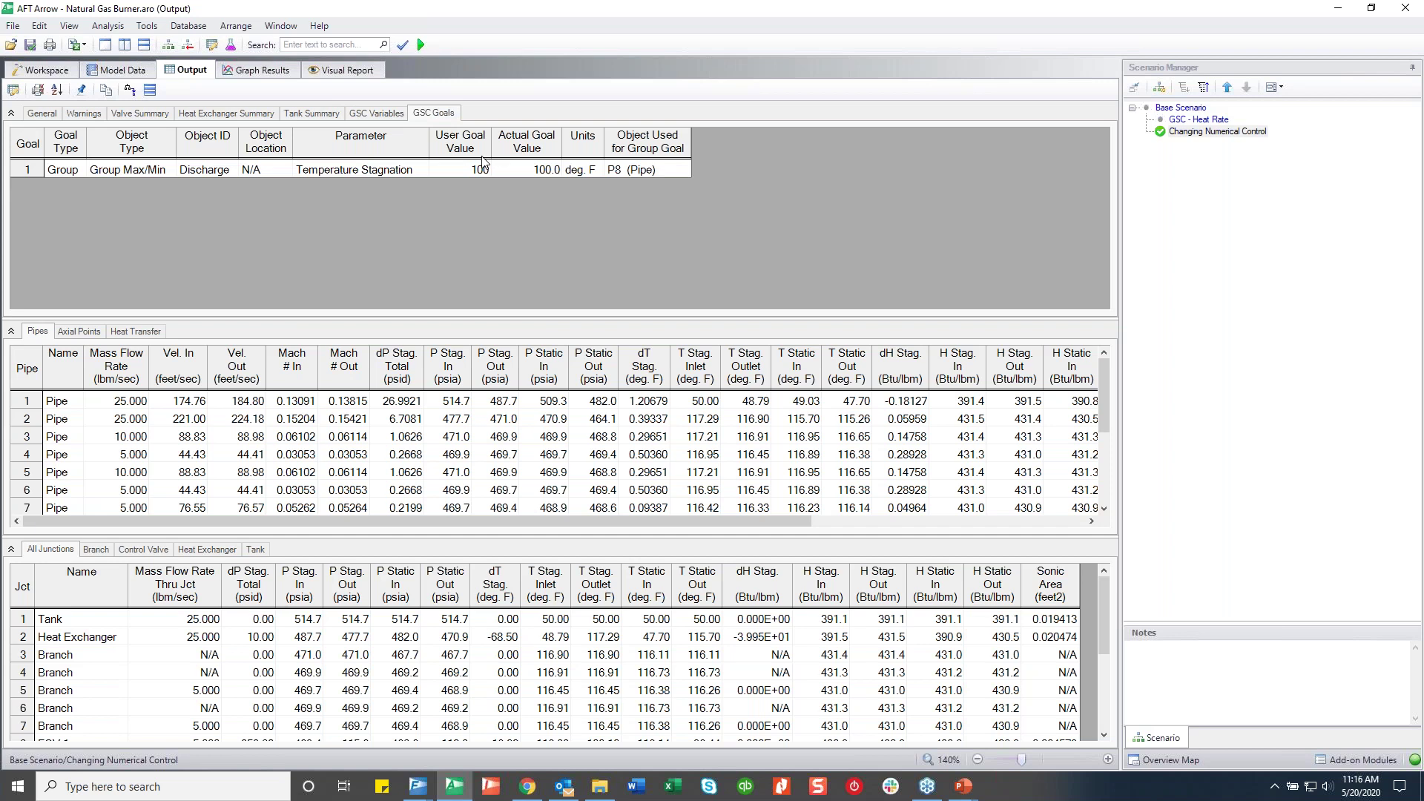
drag(474, 169, 570, 172)
Examine the outlet stagnation temperatures of discharge pipes P16, P14, P12, P10 and P8 in the workspace and the pipe results
click(42, 70)
click(667, 397)
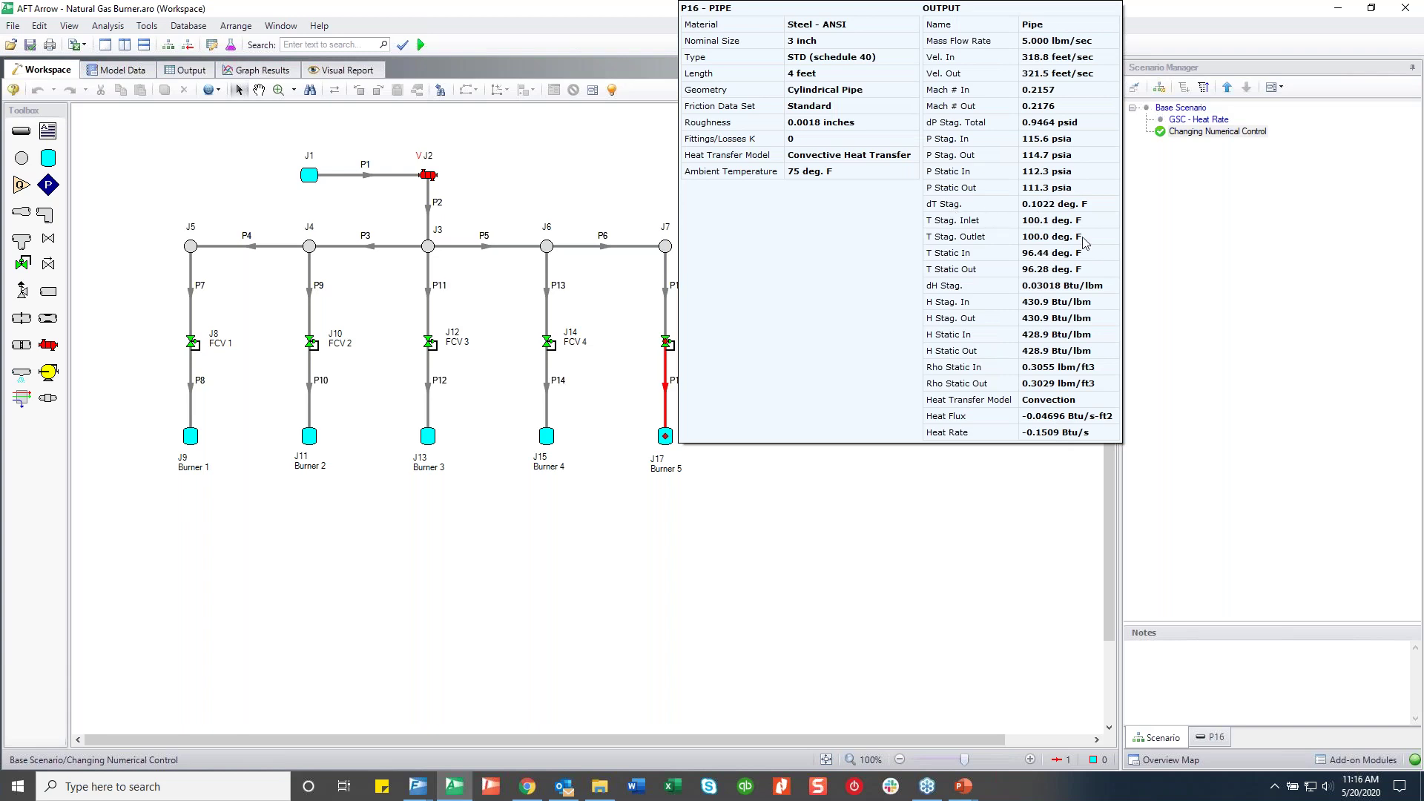
click(191, 72)
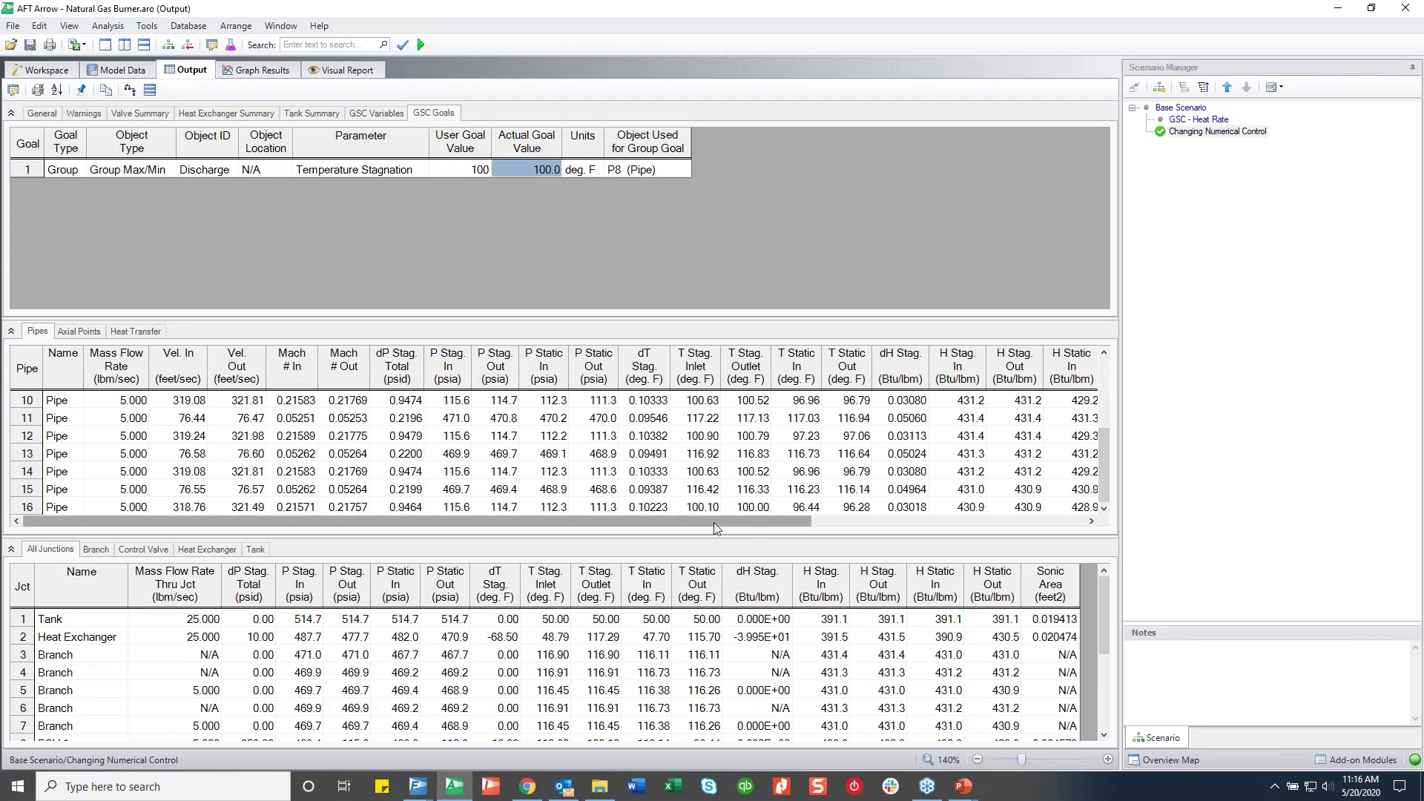
drag(715, 522, 741, 525)
click(727, 505)
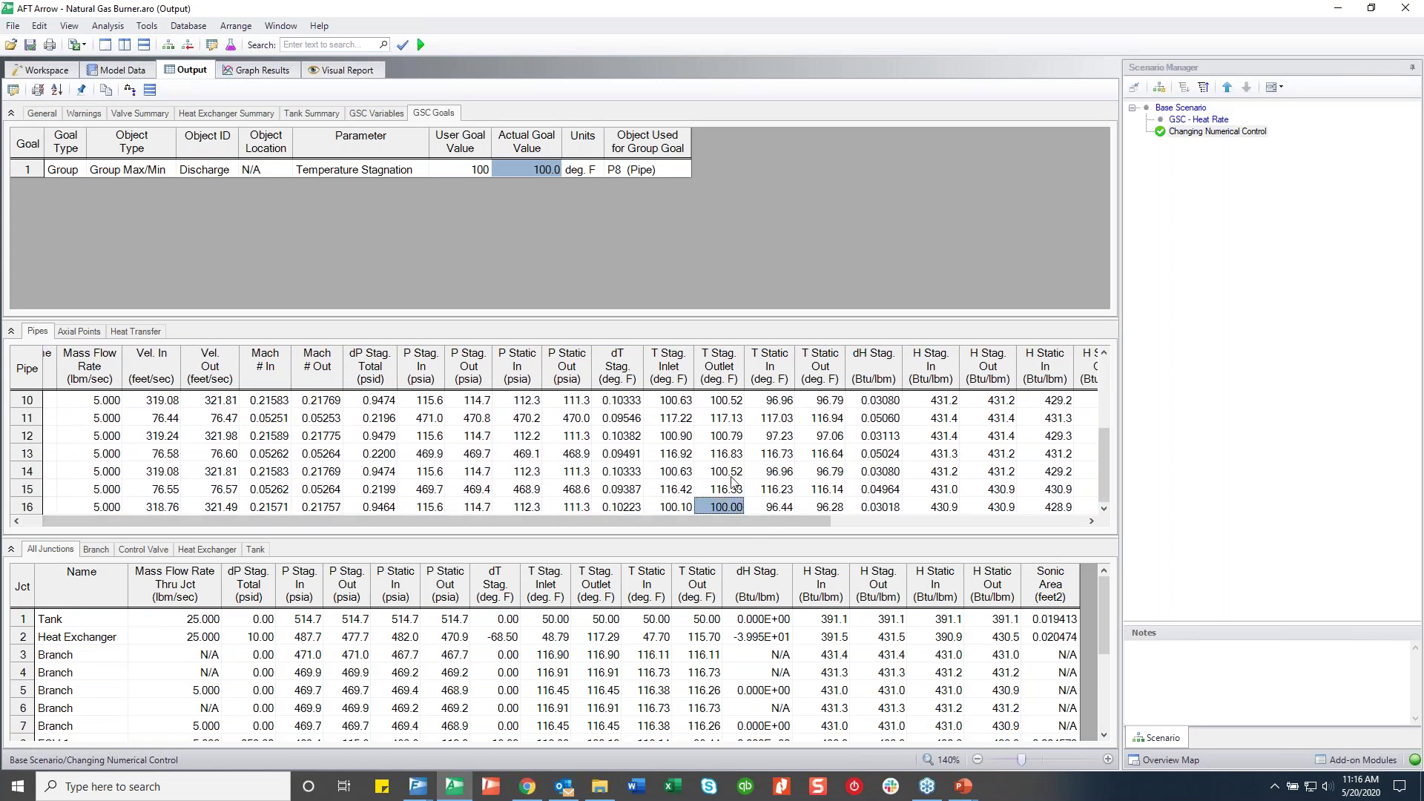
click(732, 472)
click(739, 435)
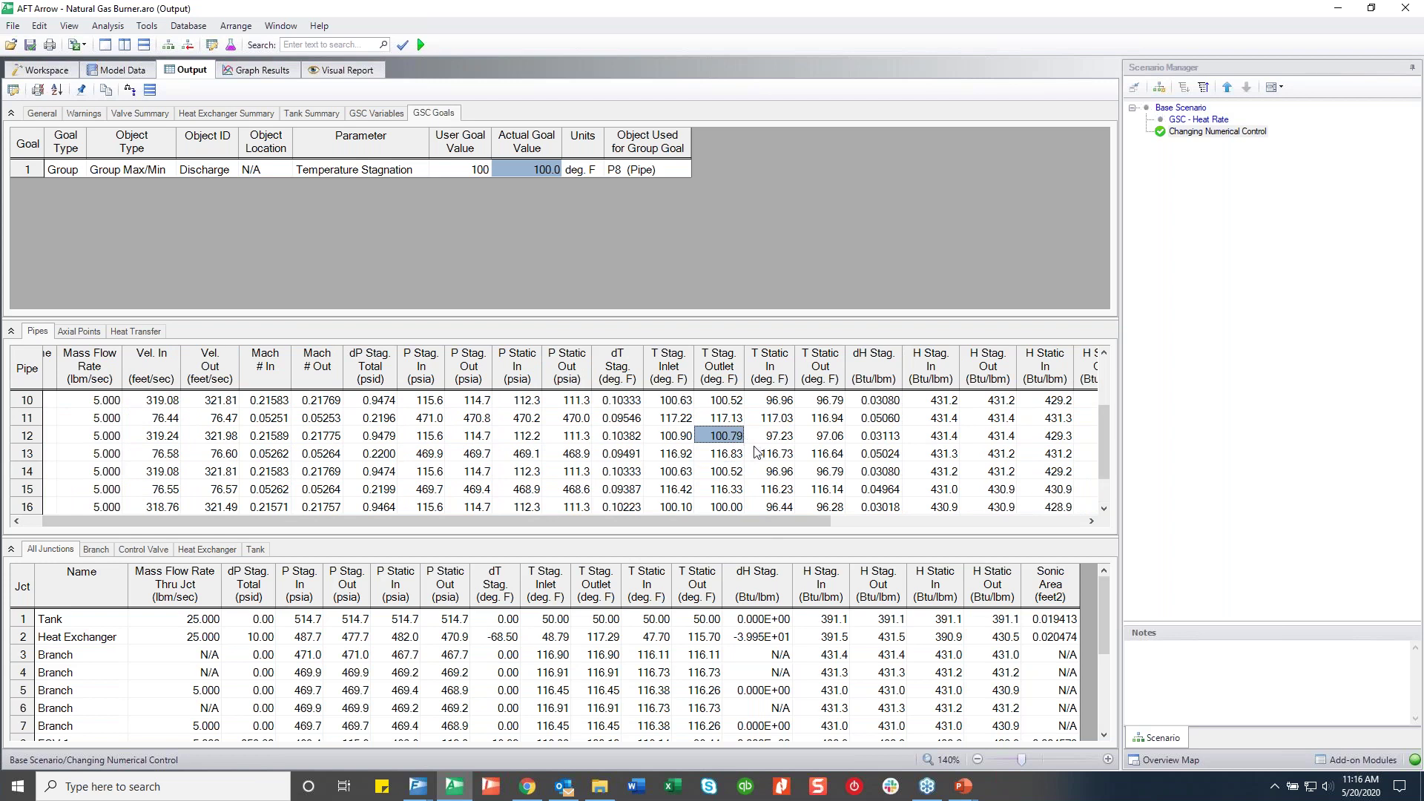
scroll(739, 445, up, 3)
click(735, 454)
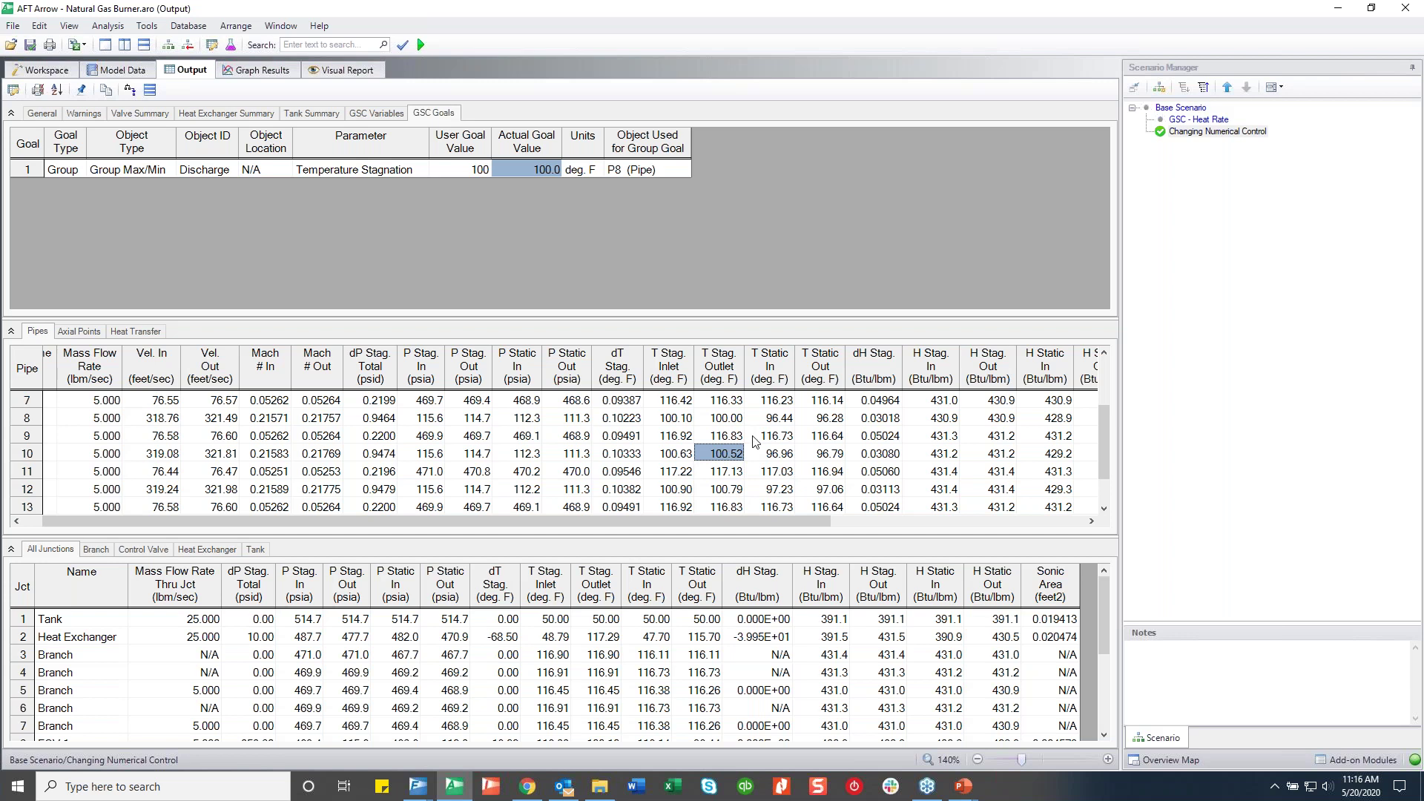
click(736, 419)
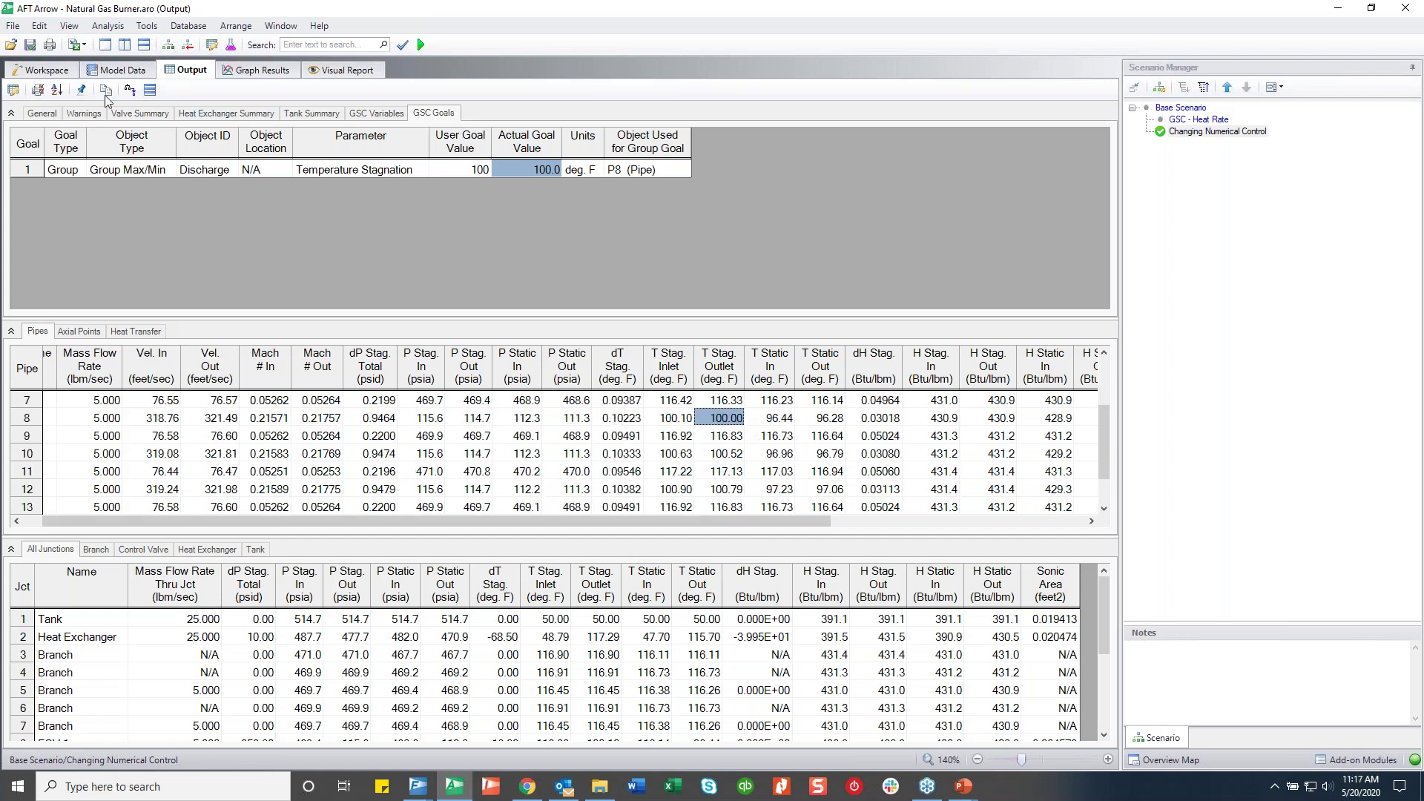
Switch to the PowerPoint slide show, advance to the Flue Gas Desulfurization case study on slide 34 and reveal its problem section
click(49, 71)
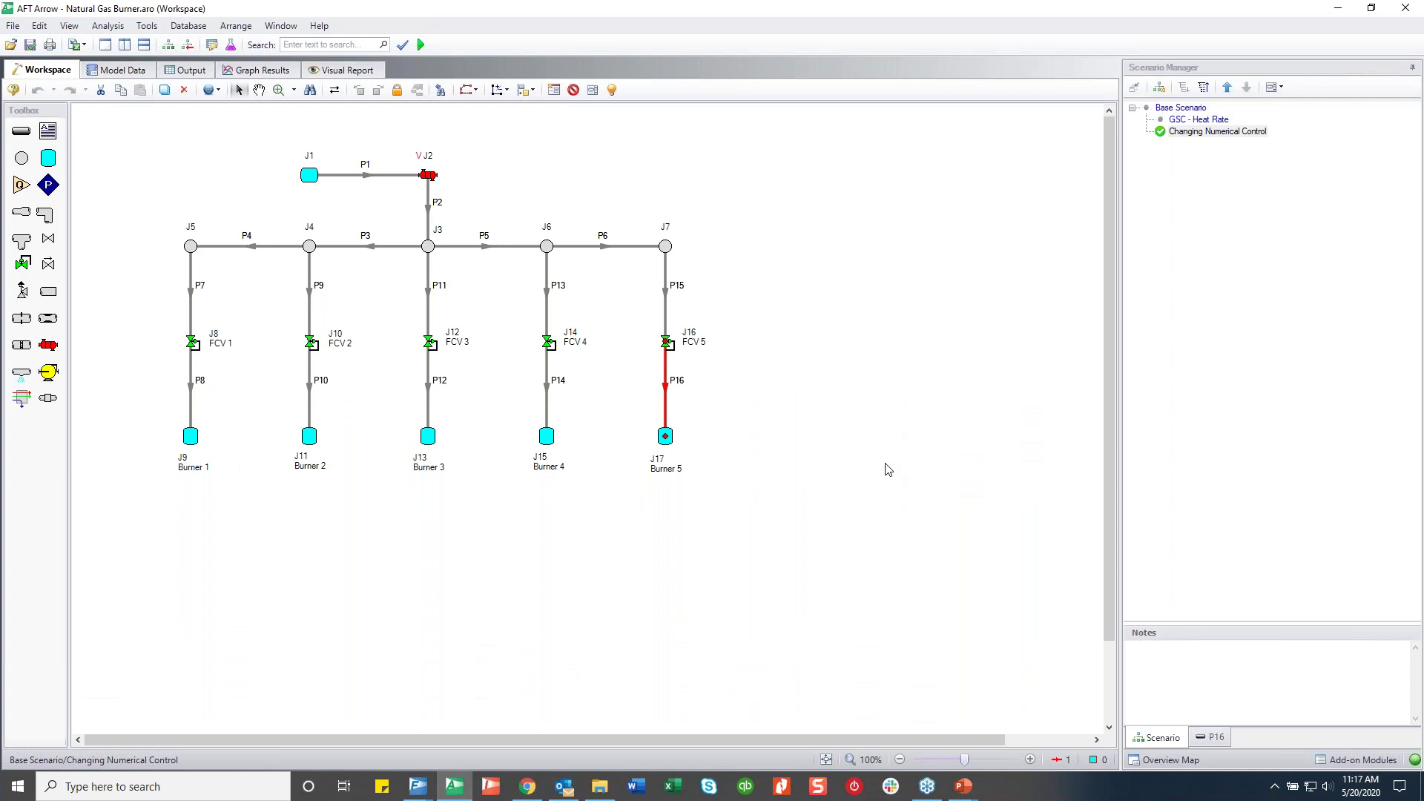
click(961, 791)
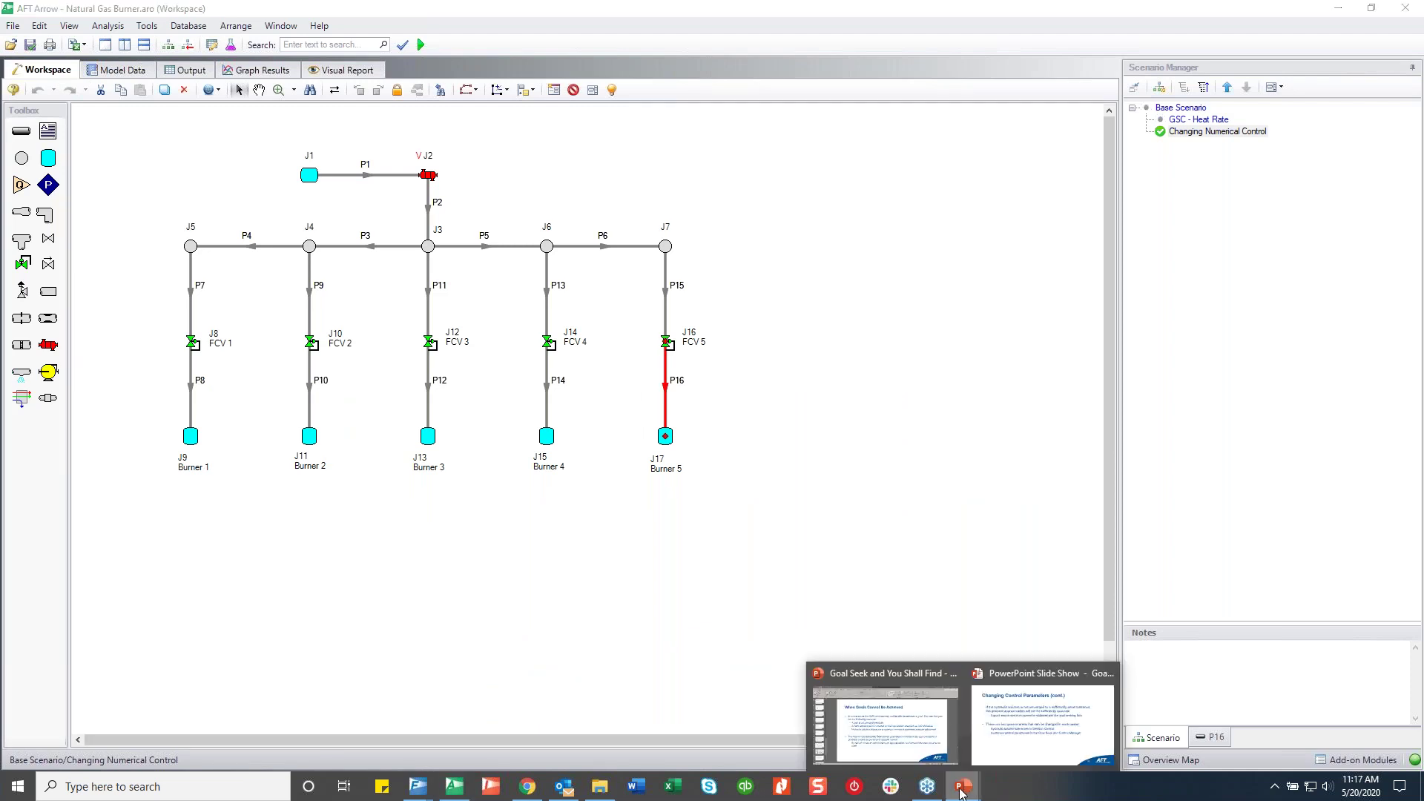
click(1049, 753)
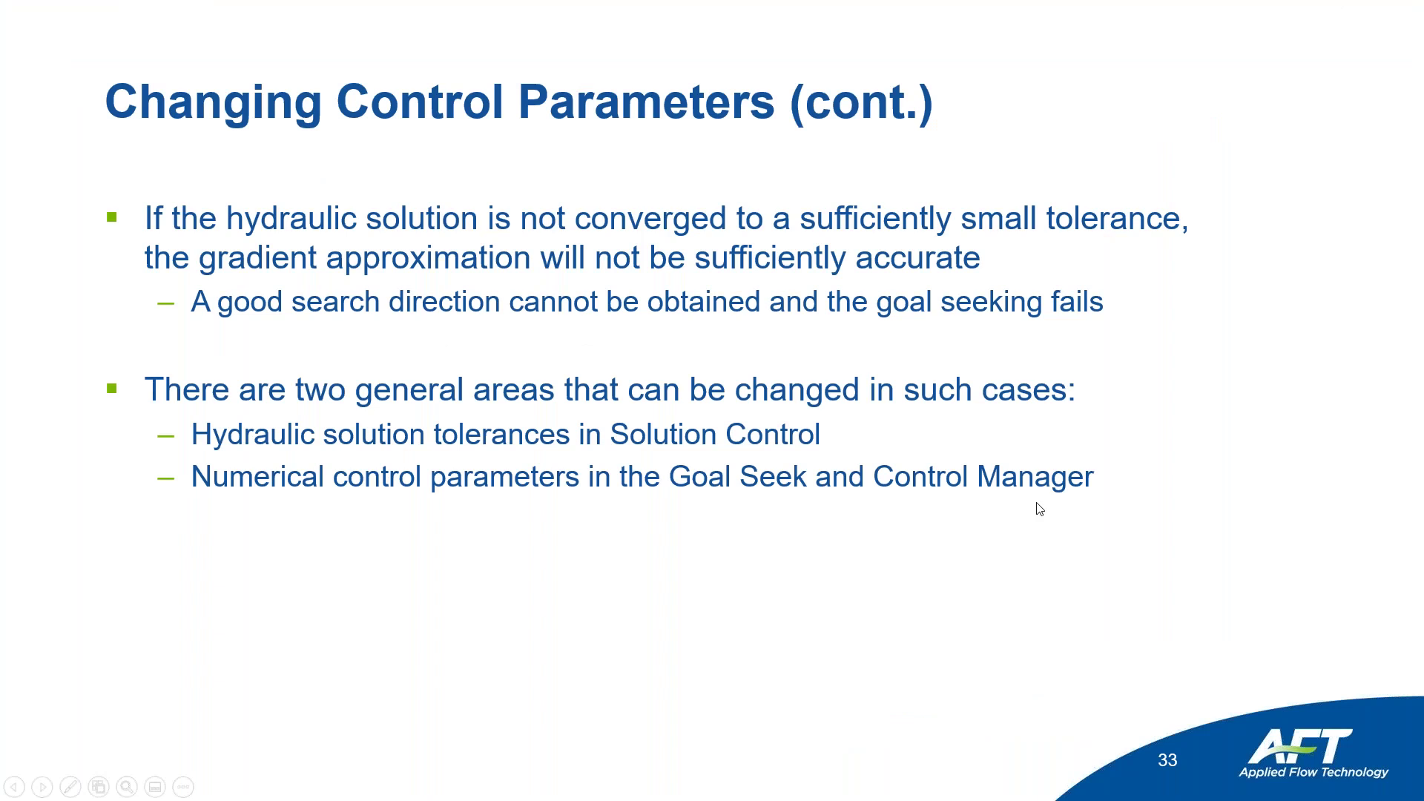
click(1040, 509)
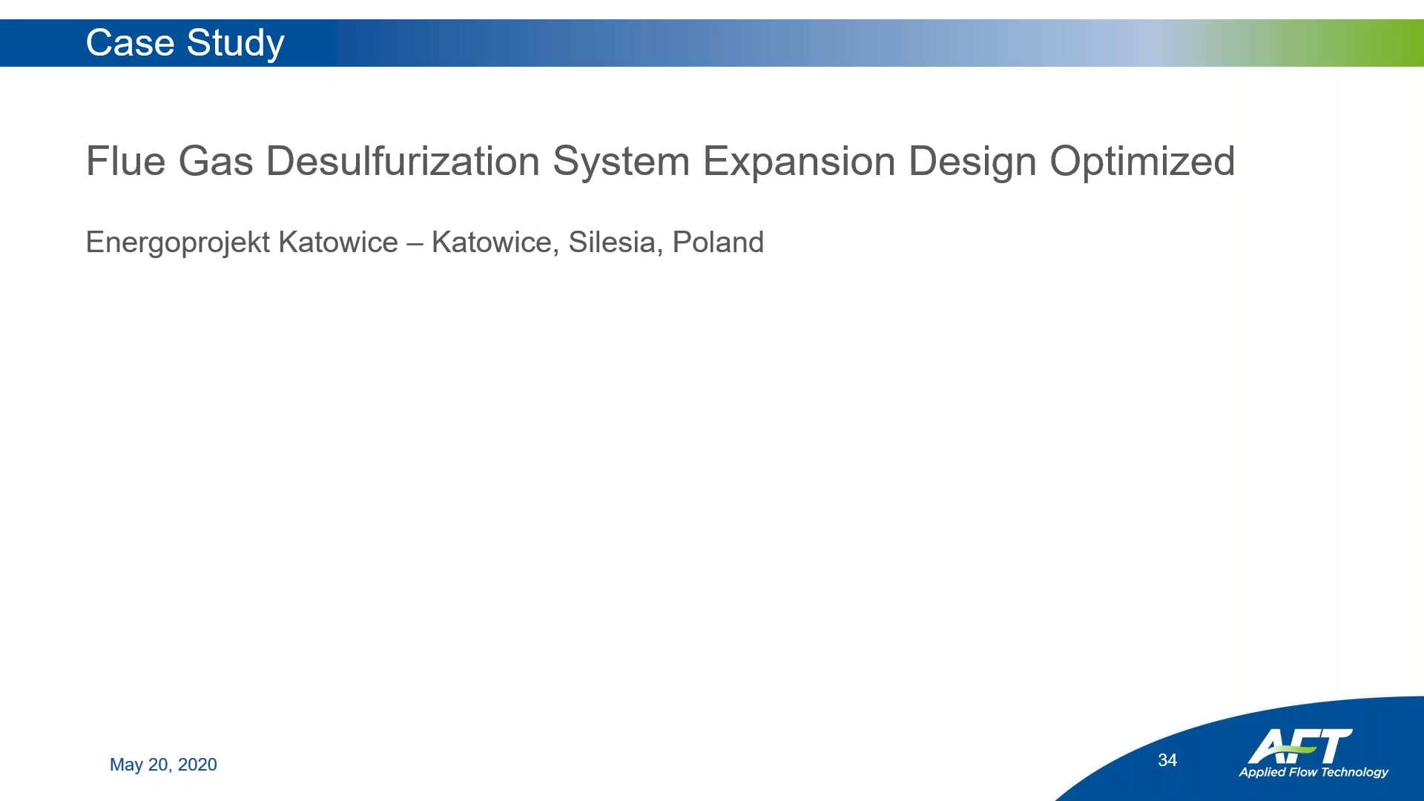
key(Right)
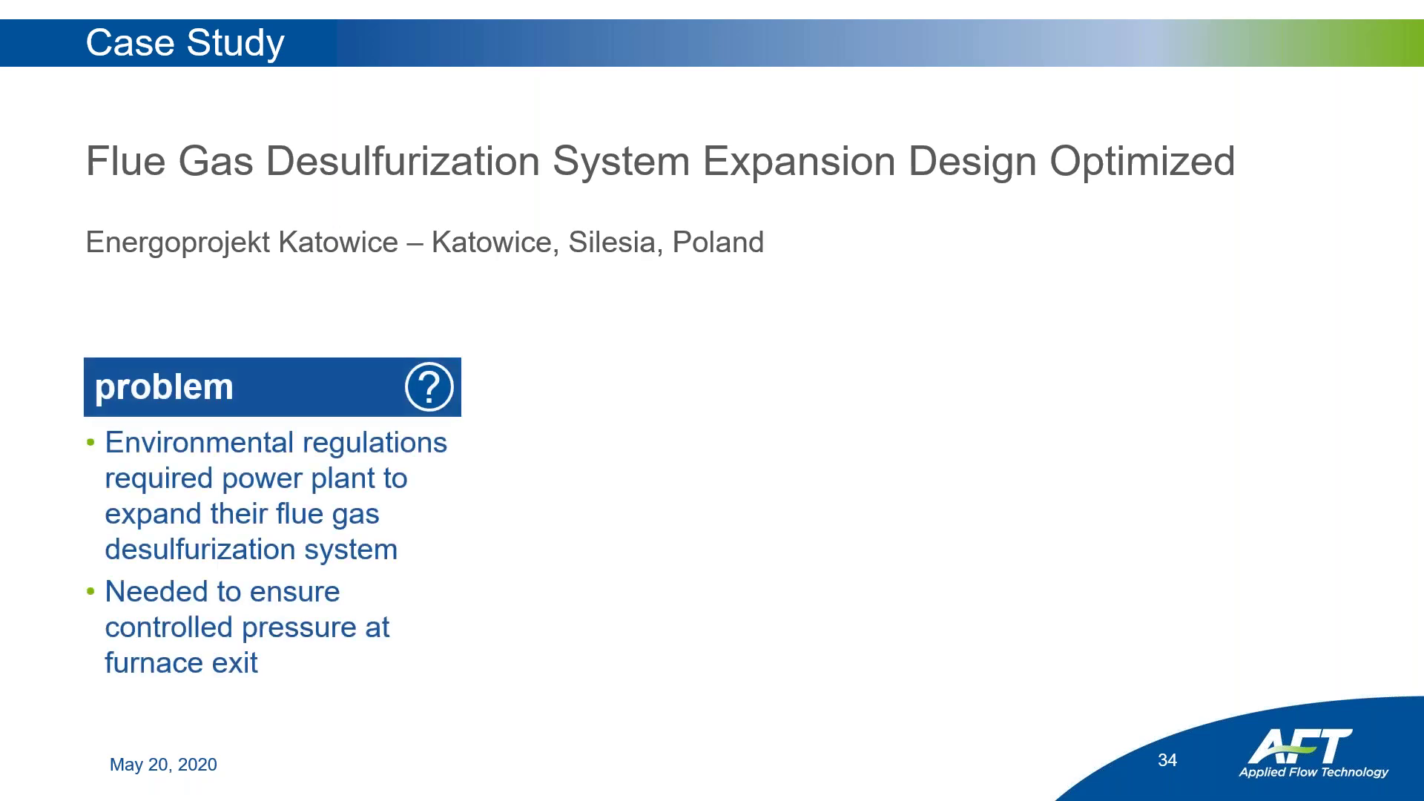
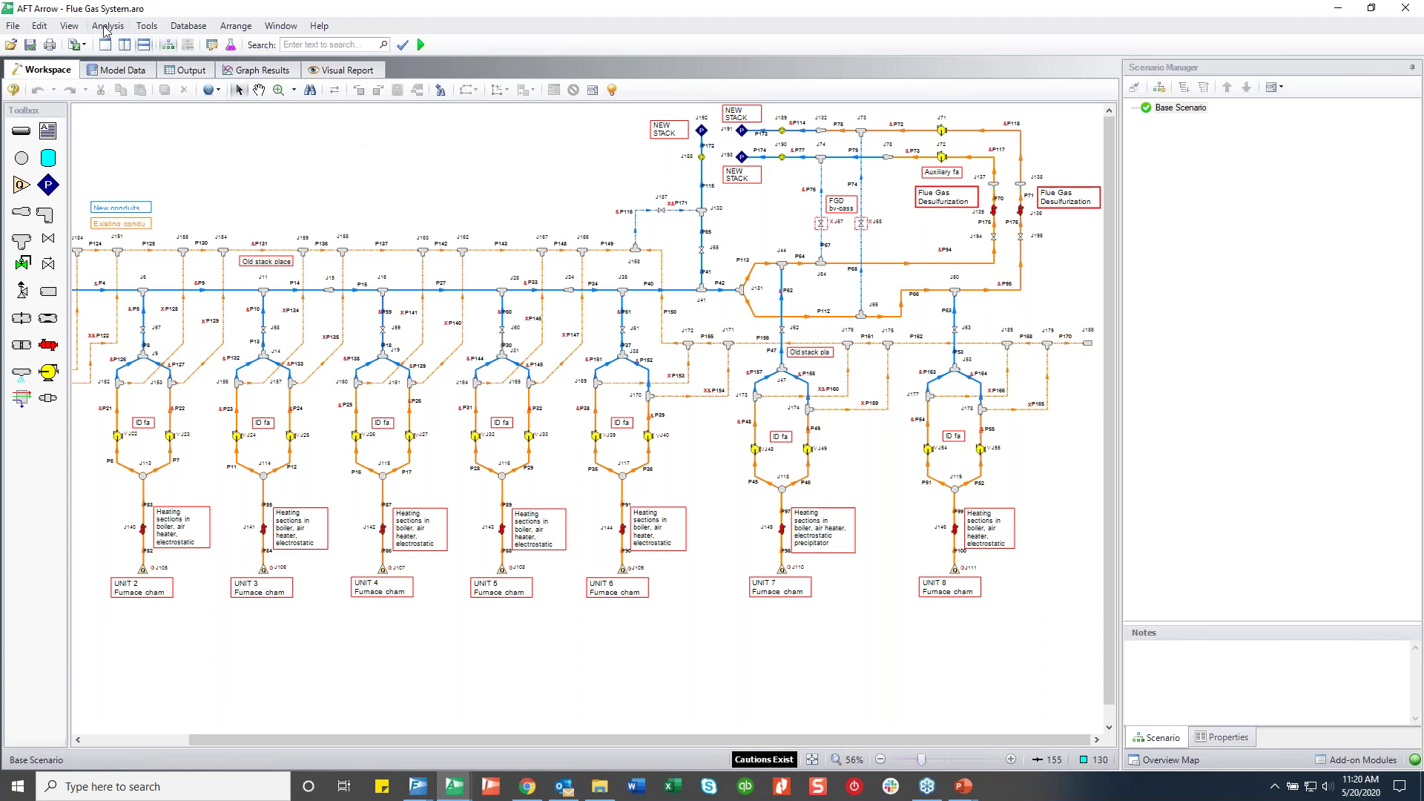
Review the fan pressure-rise variables, their links and bounds, and the furnace static pressure goals in the Goal Seek and Control Manager
click(125, 136)
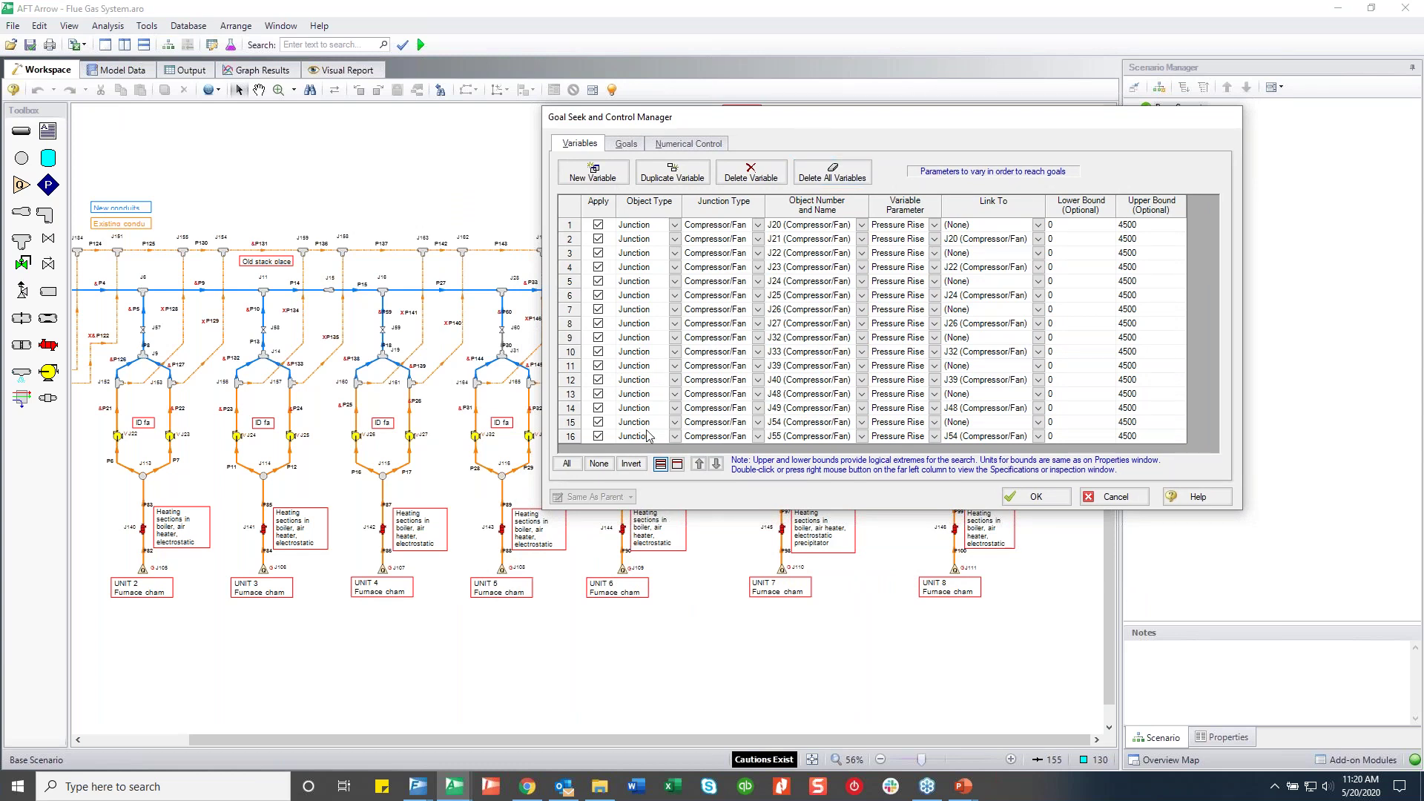
click(626, 144)
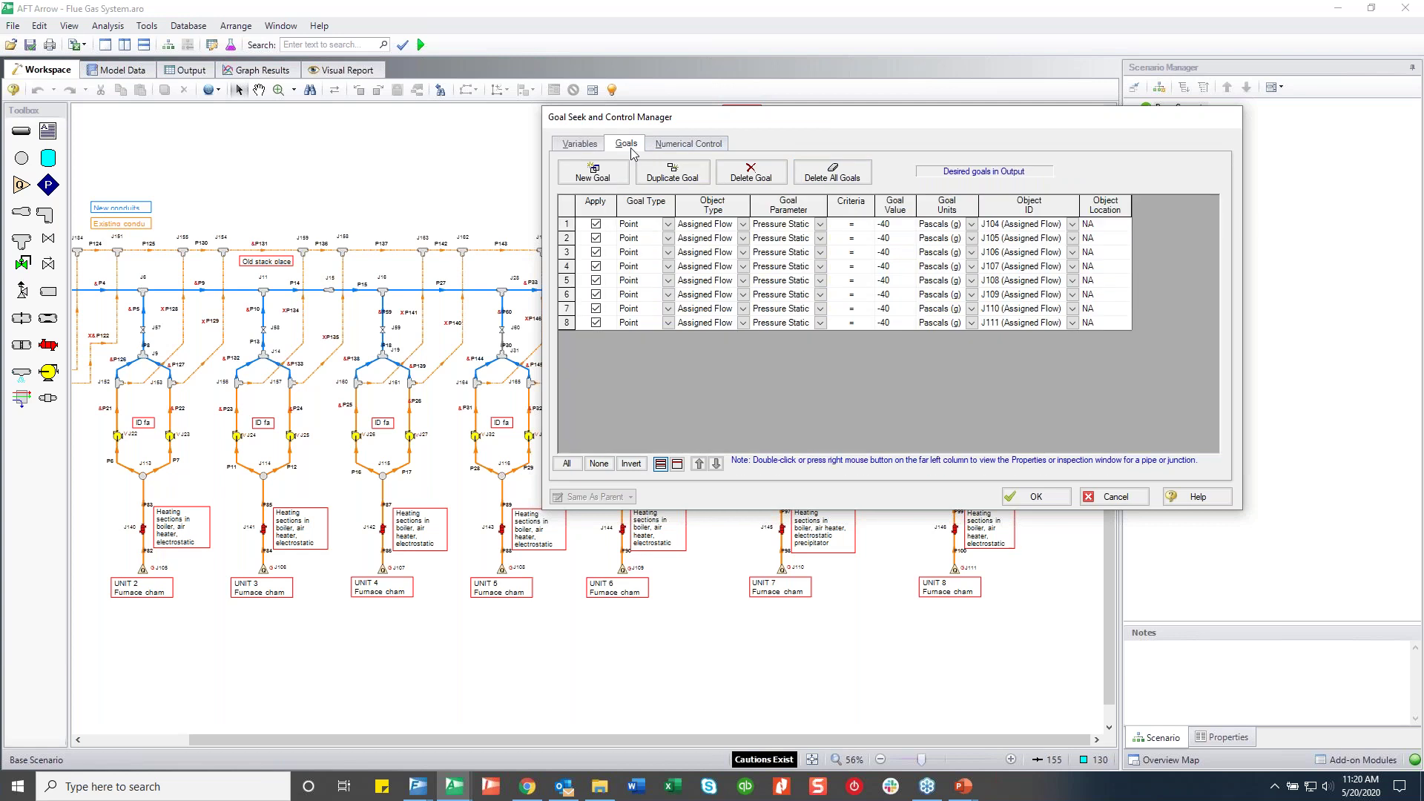
click(580, 144)
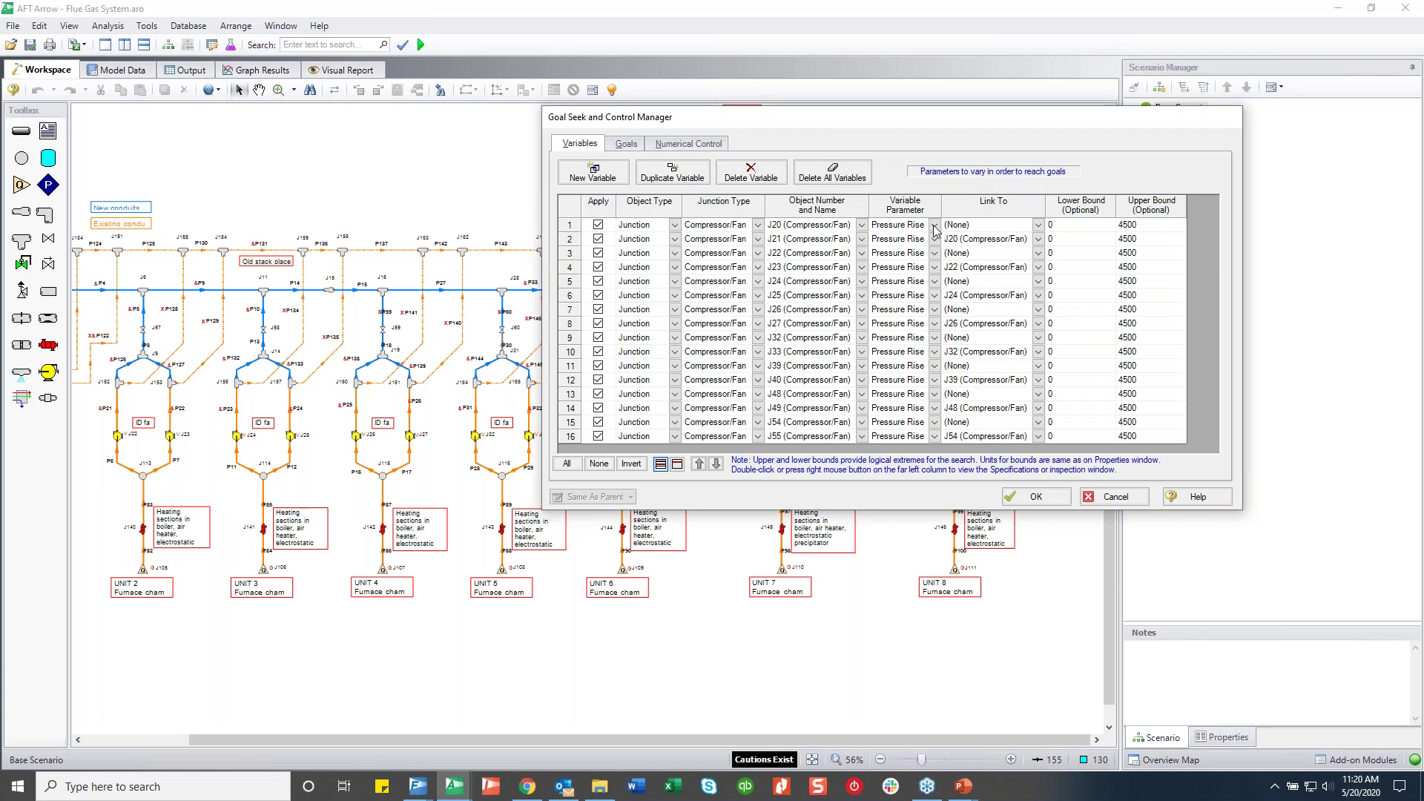
click(629, 144)
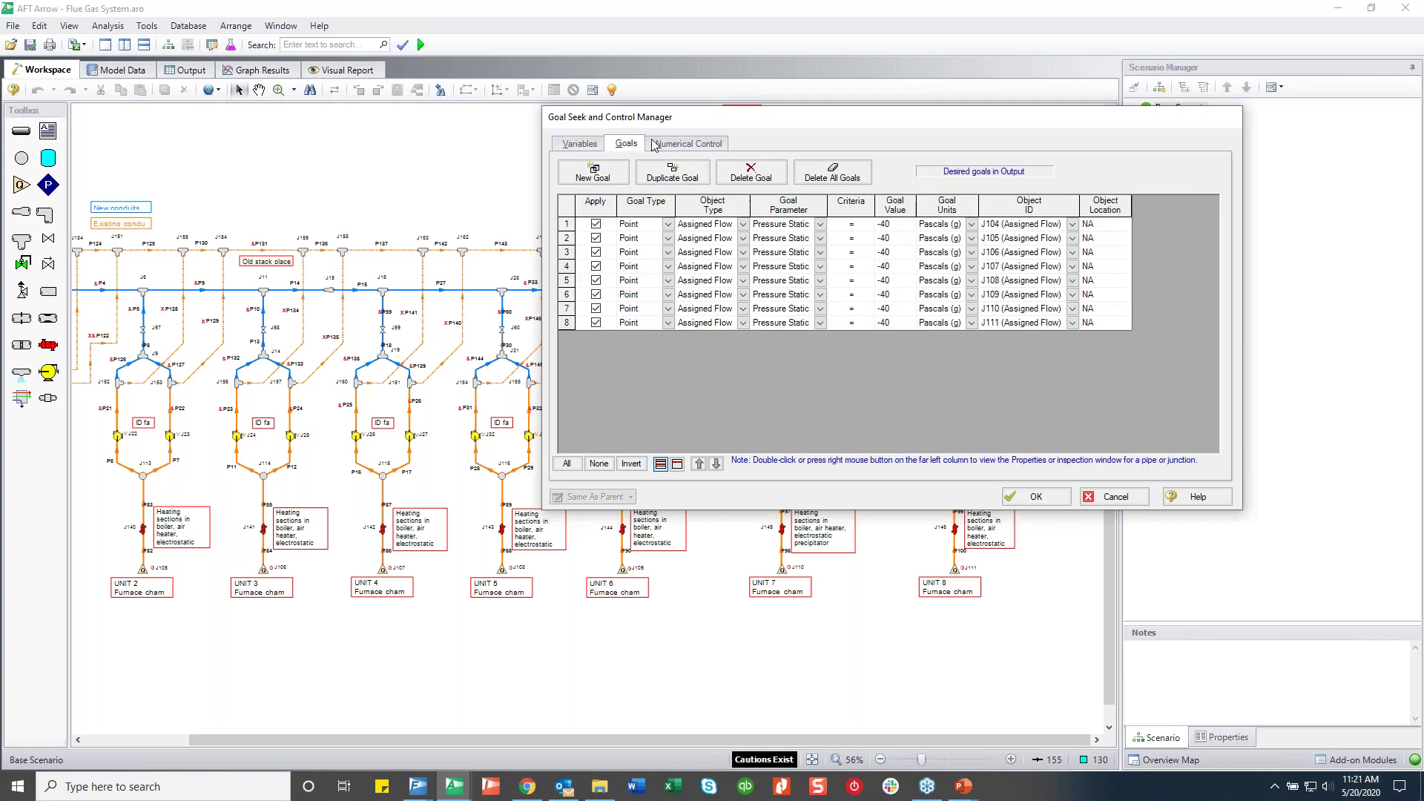
drag(775, 117, 992, 101)
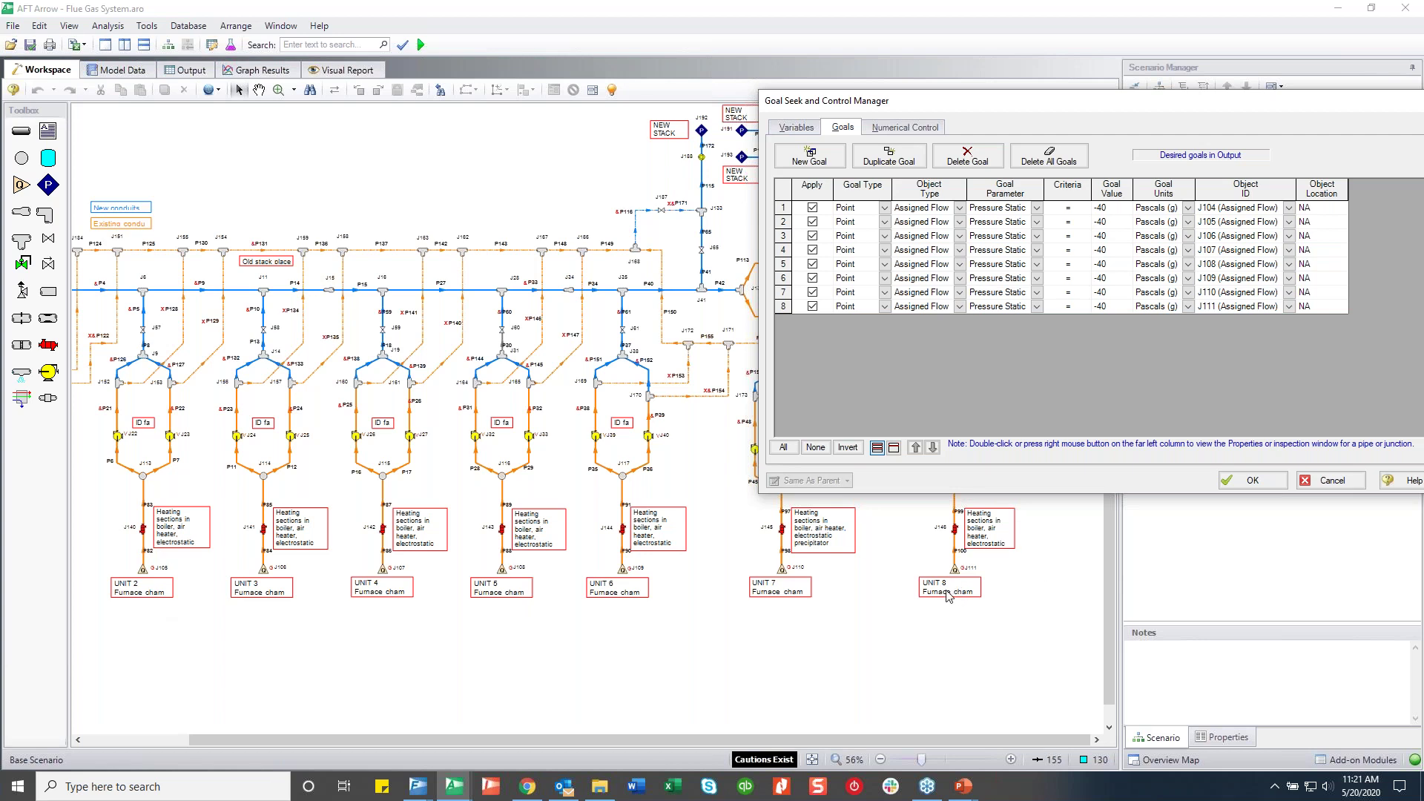
click(798, 126)
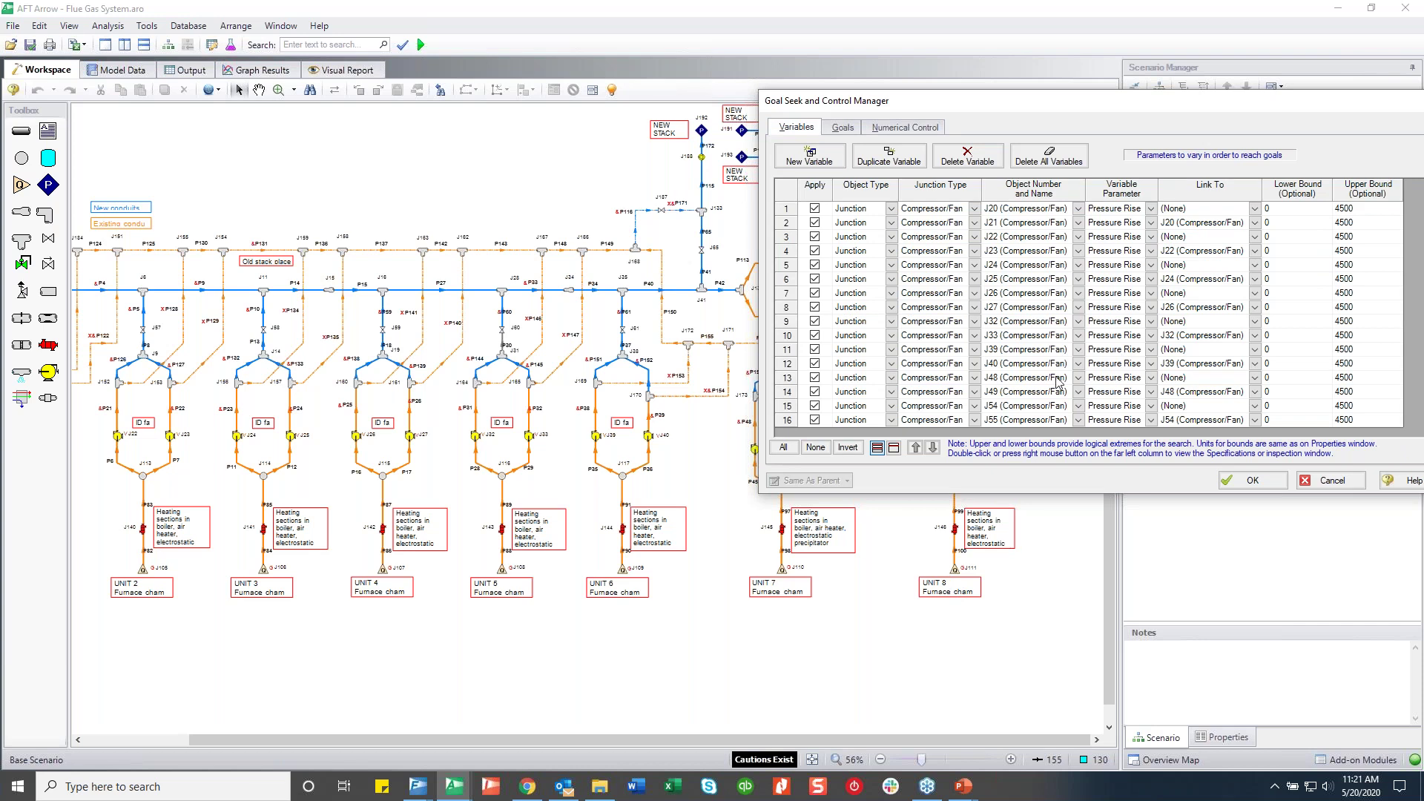
click(1254, 482)
click(1071, 298)
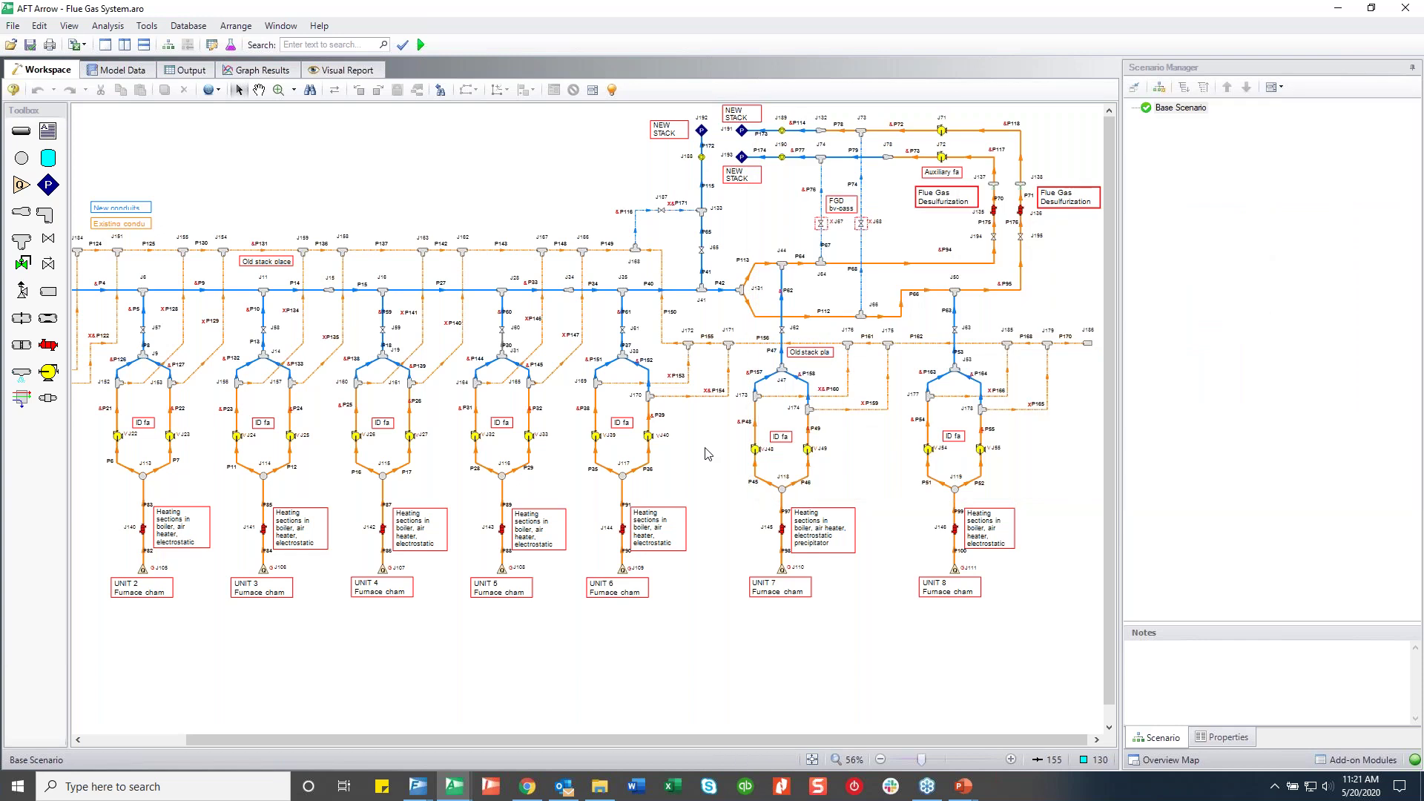
Run the flue gas model with goal seeking until the calculations complete, and open the output
key(ctrl+r)
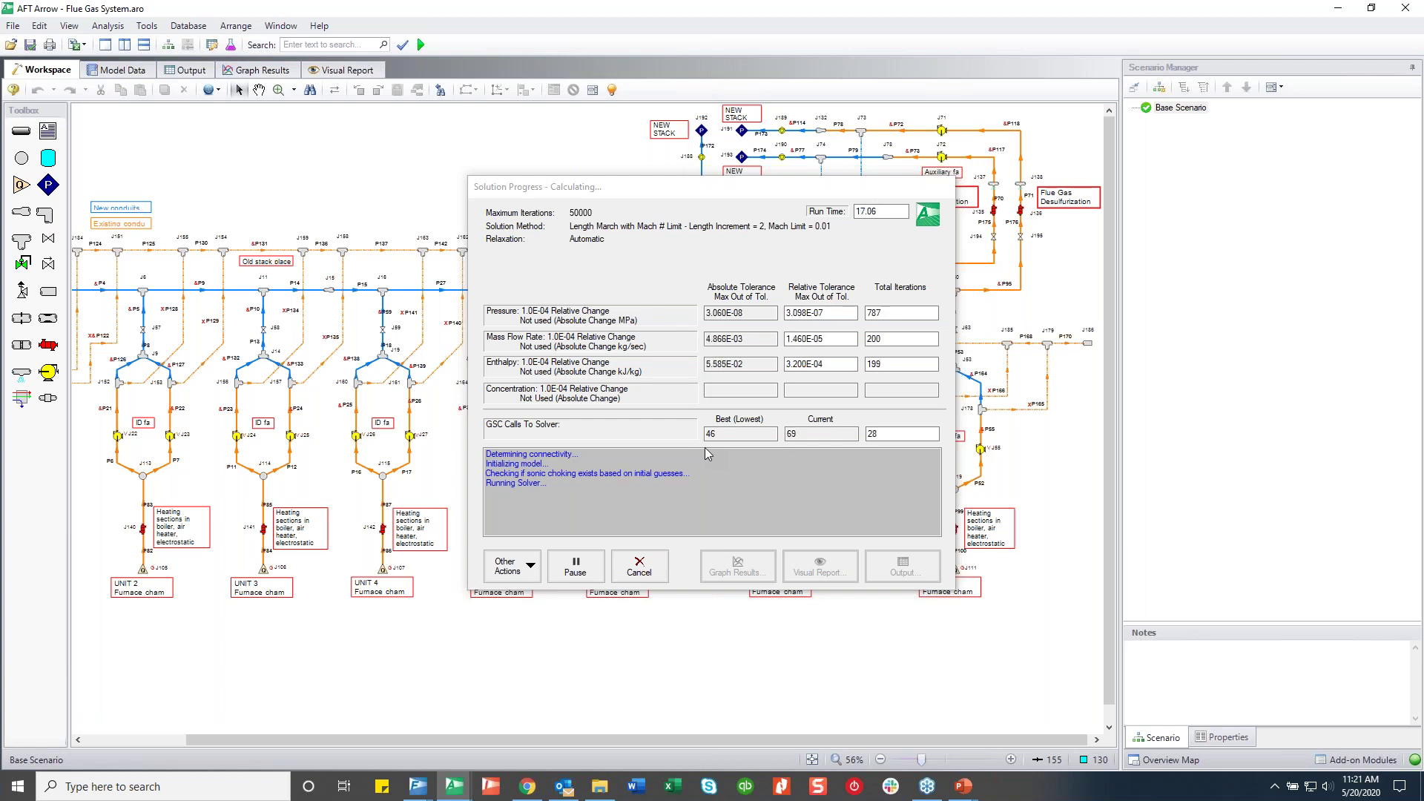
click(743, 470)
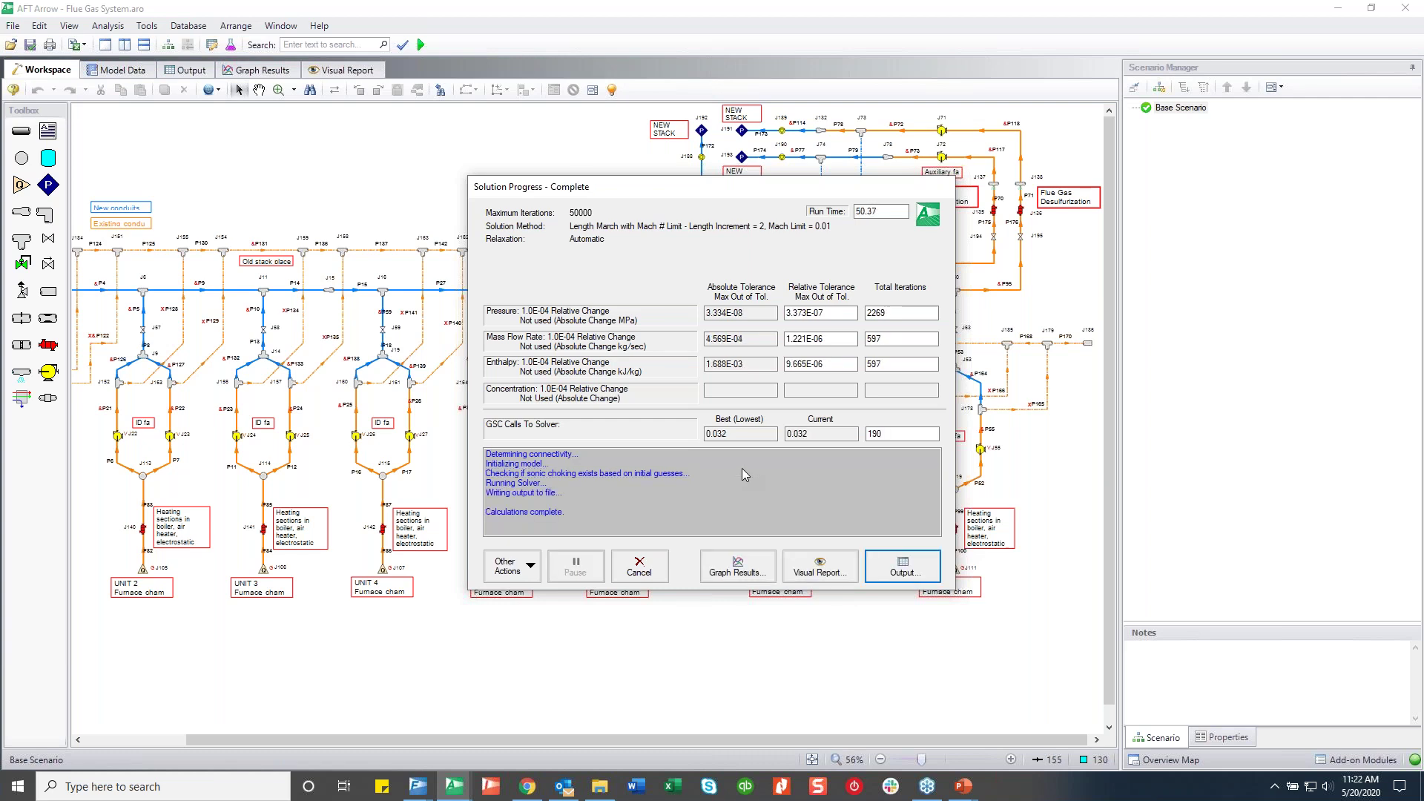
key(Return)
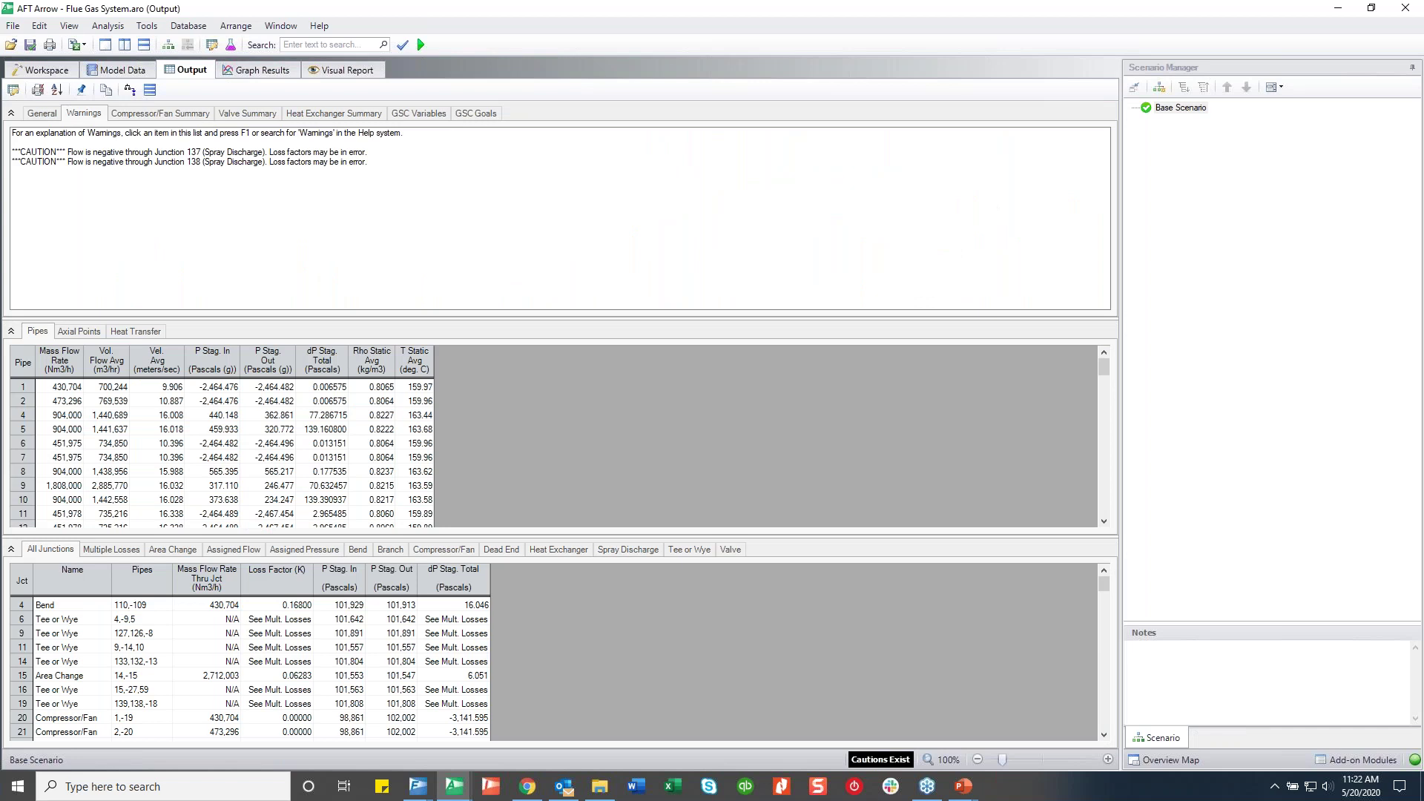
Read the output cautions and locate spray discharge junctions J137 and J138 in the workspace
click(184, 194)
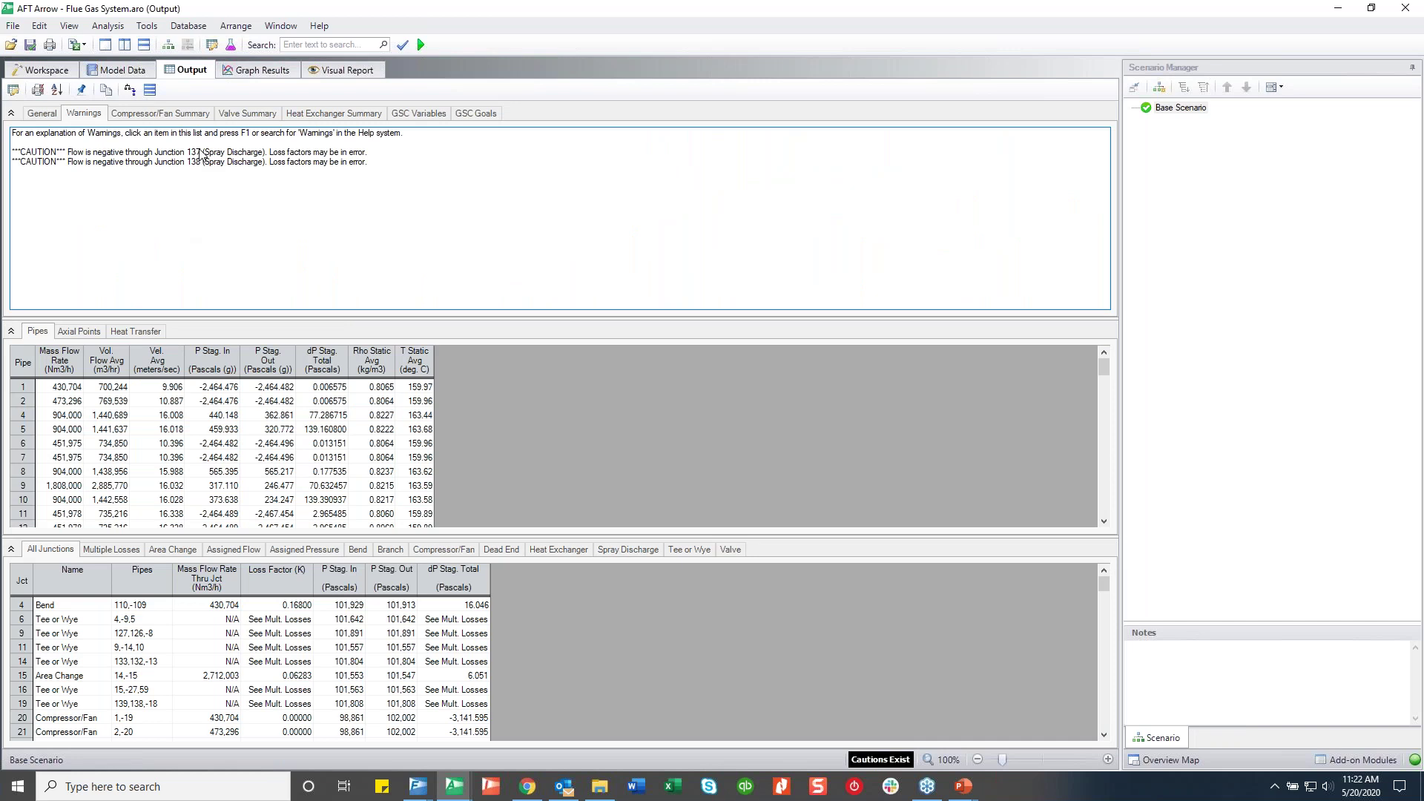
click(61, 71)
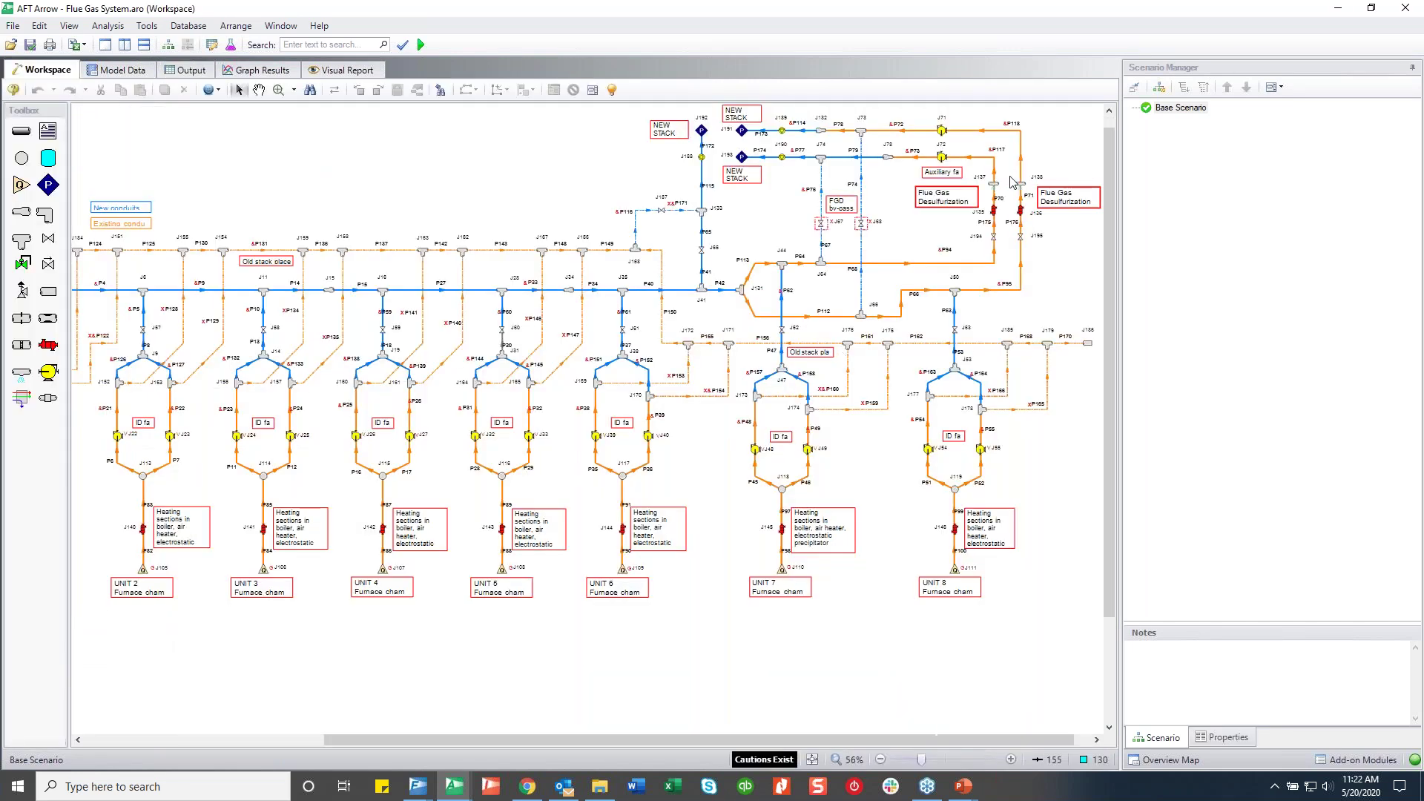
scroll(1013, 182, up, 5)
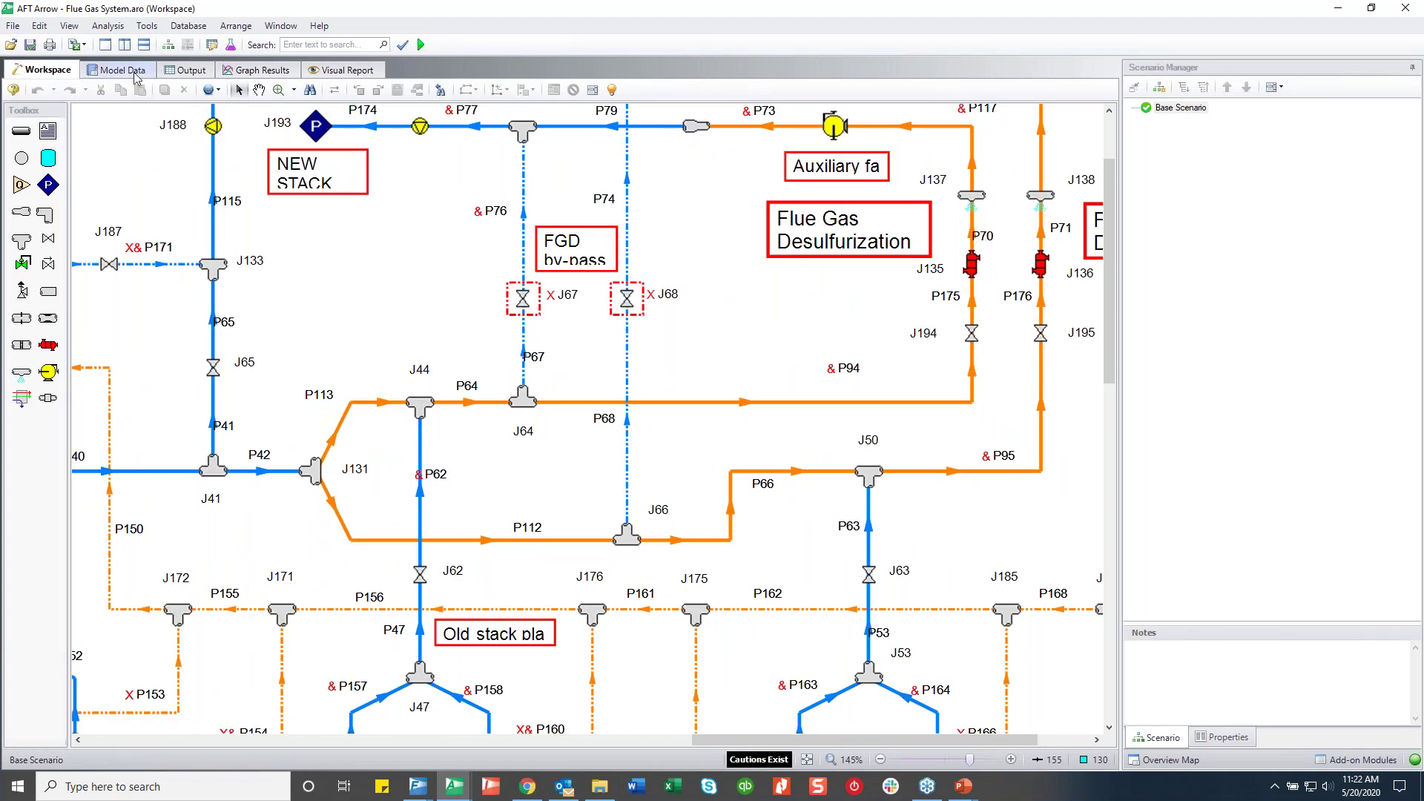
Examine the compressor/fan pressure rises among the GSC variables and compare the user and actual goal values for J104 to J111
click(185, 74)
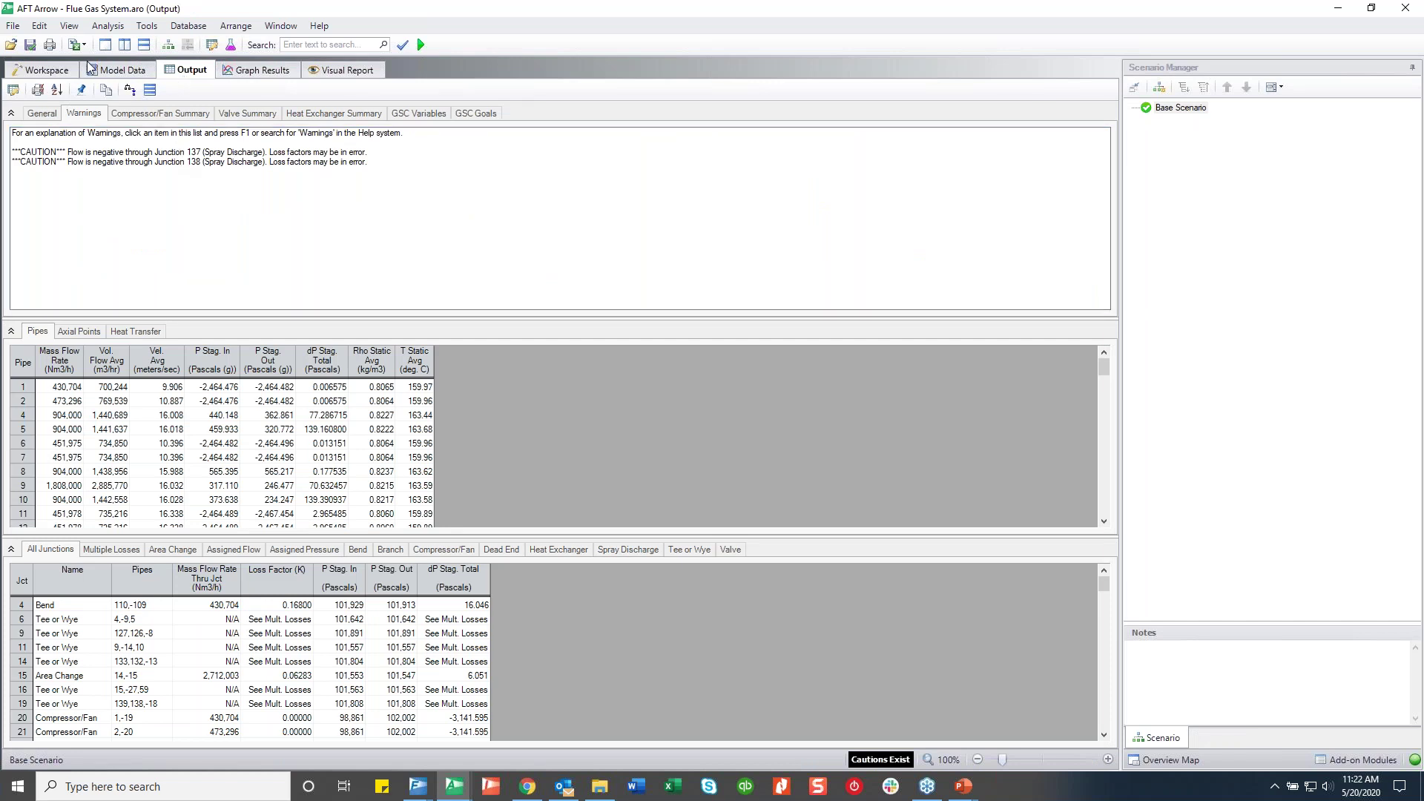
click(433, 115)
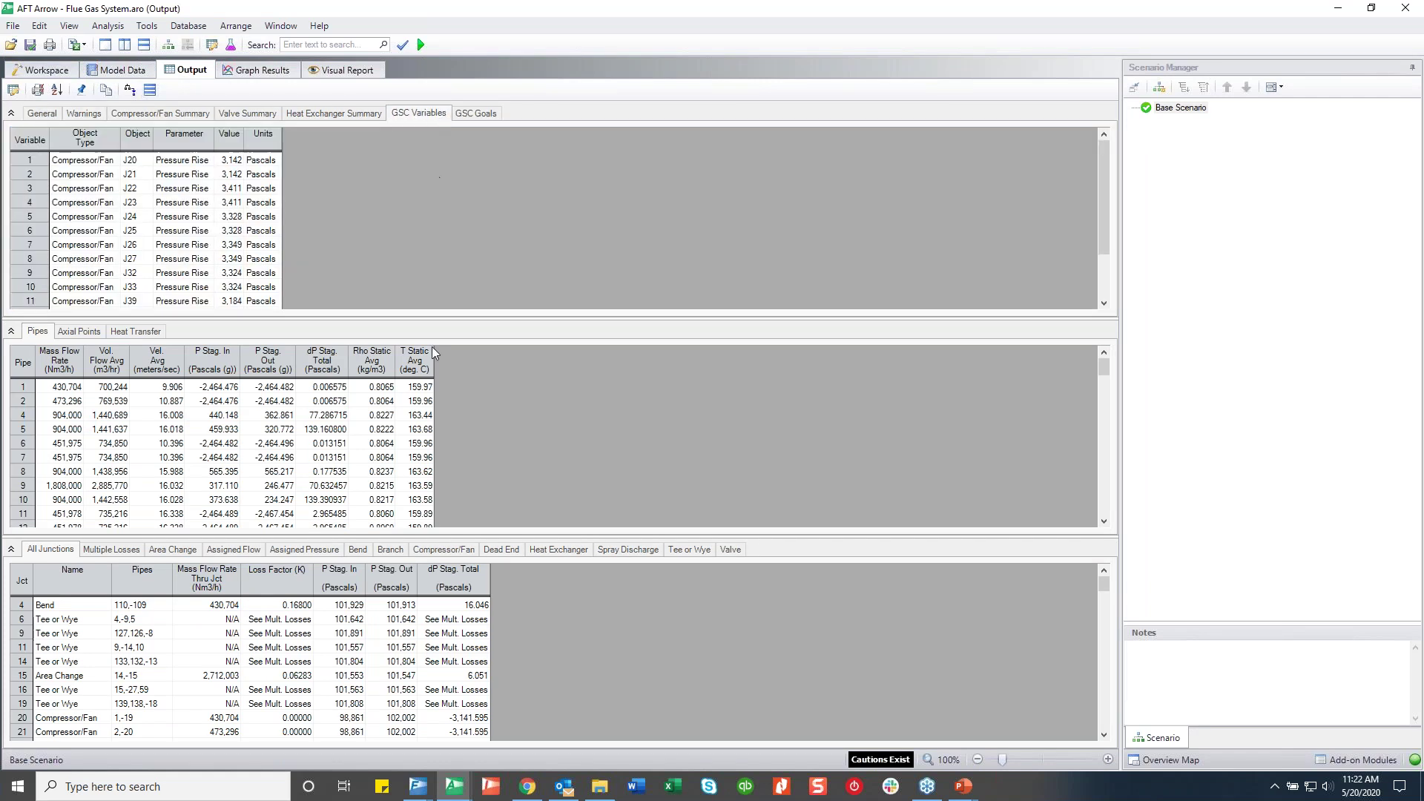
drag(232, 162, 233, 176)
scroll(234, 202, down, 1)
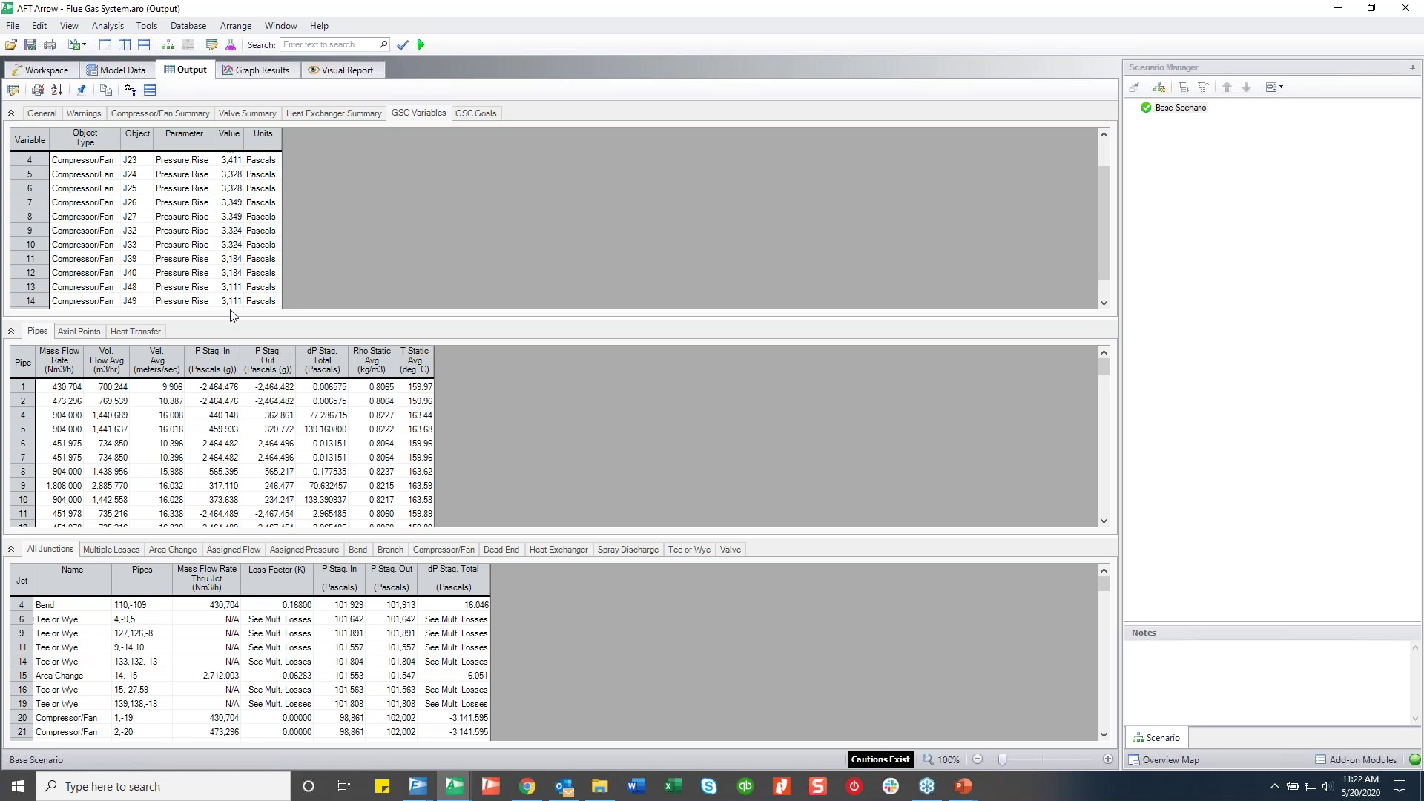
drag(233, 287, 234, 303)
scroll(235, 297, down, 1)
click(478, 115)
drag(360, 160, 359, 273)
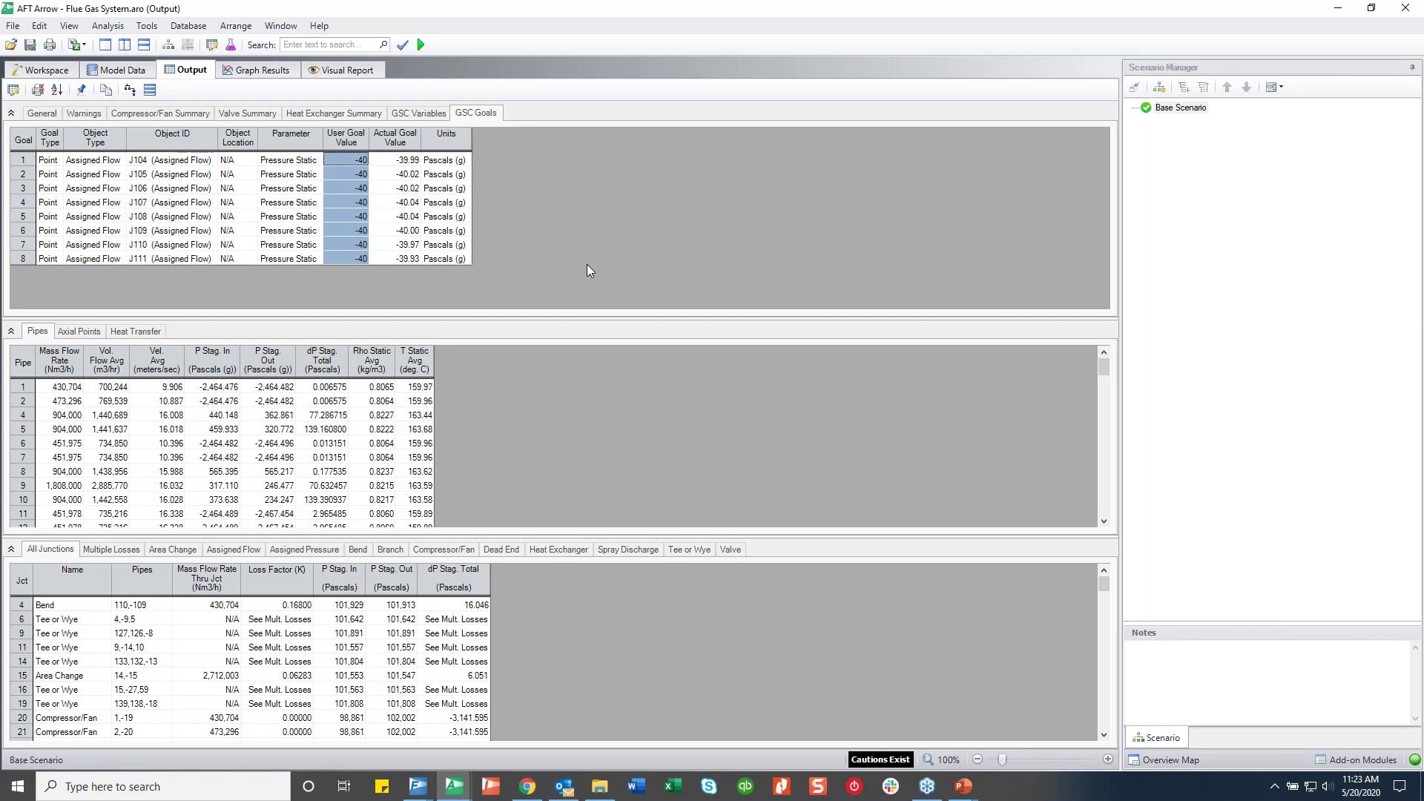
Return to the workspace, switch to the PowerPoint slide show and advance past the case study to the AFT Software Products slide
click(43, 69)
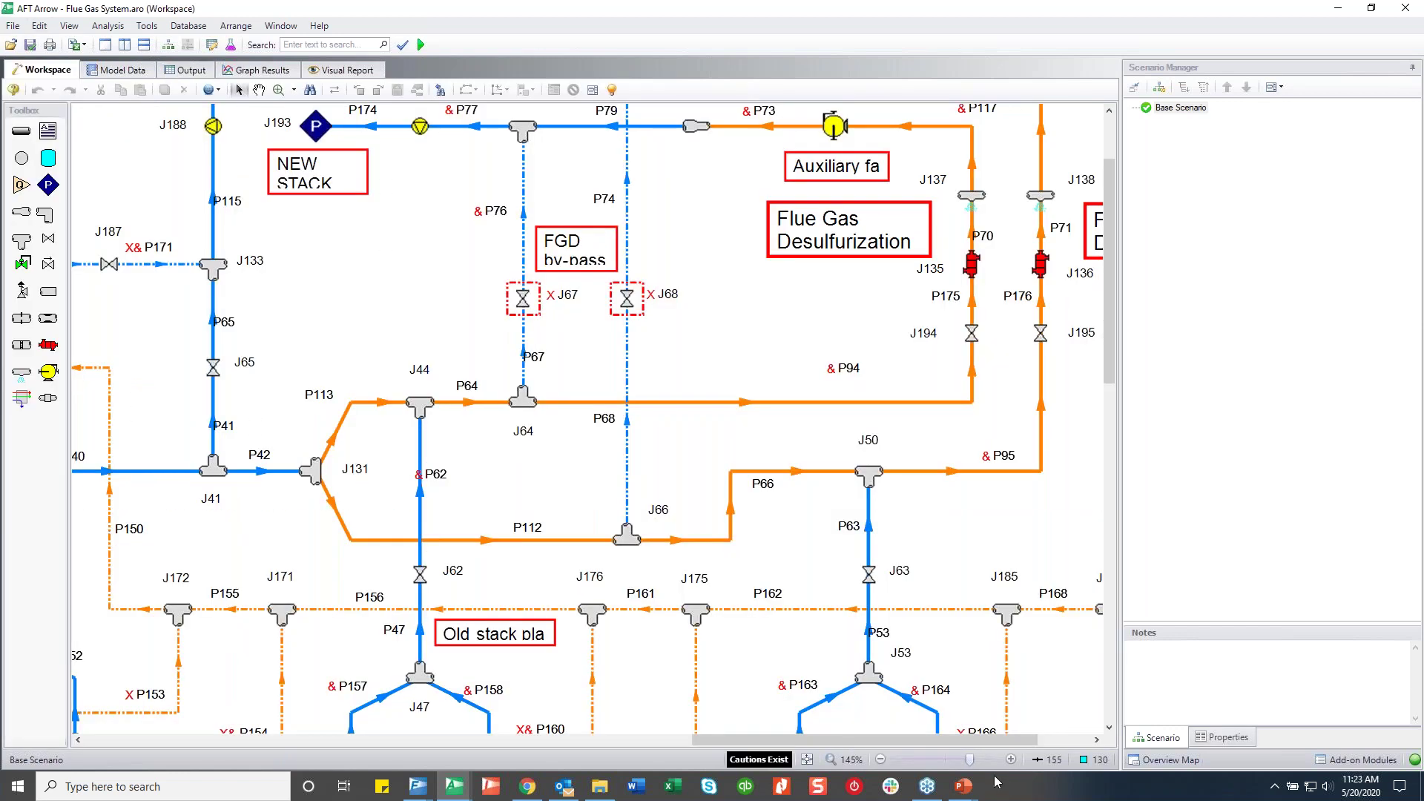
mouse_move(963, 786)
click(1032, 737)
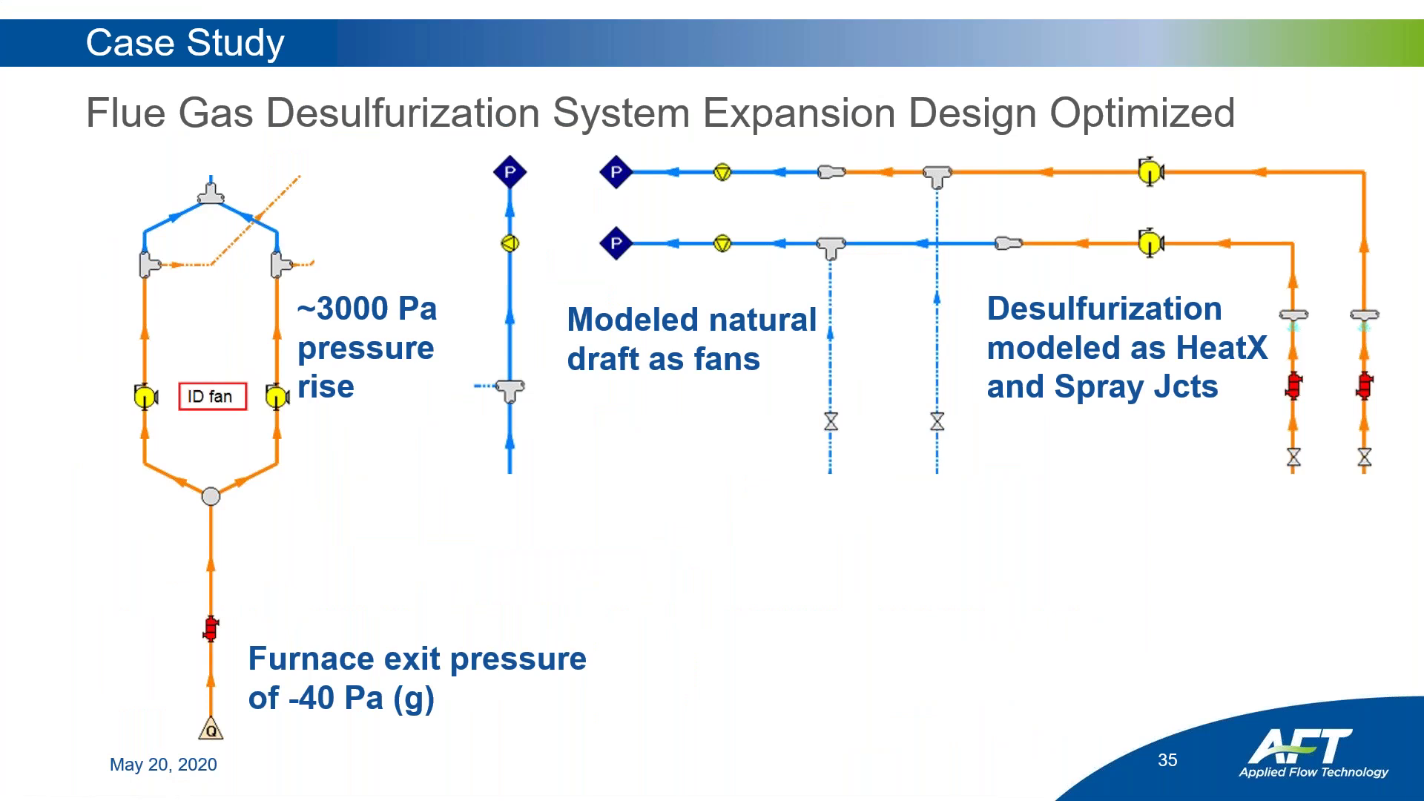
key(Right)
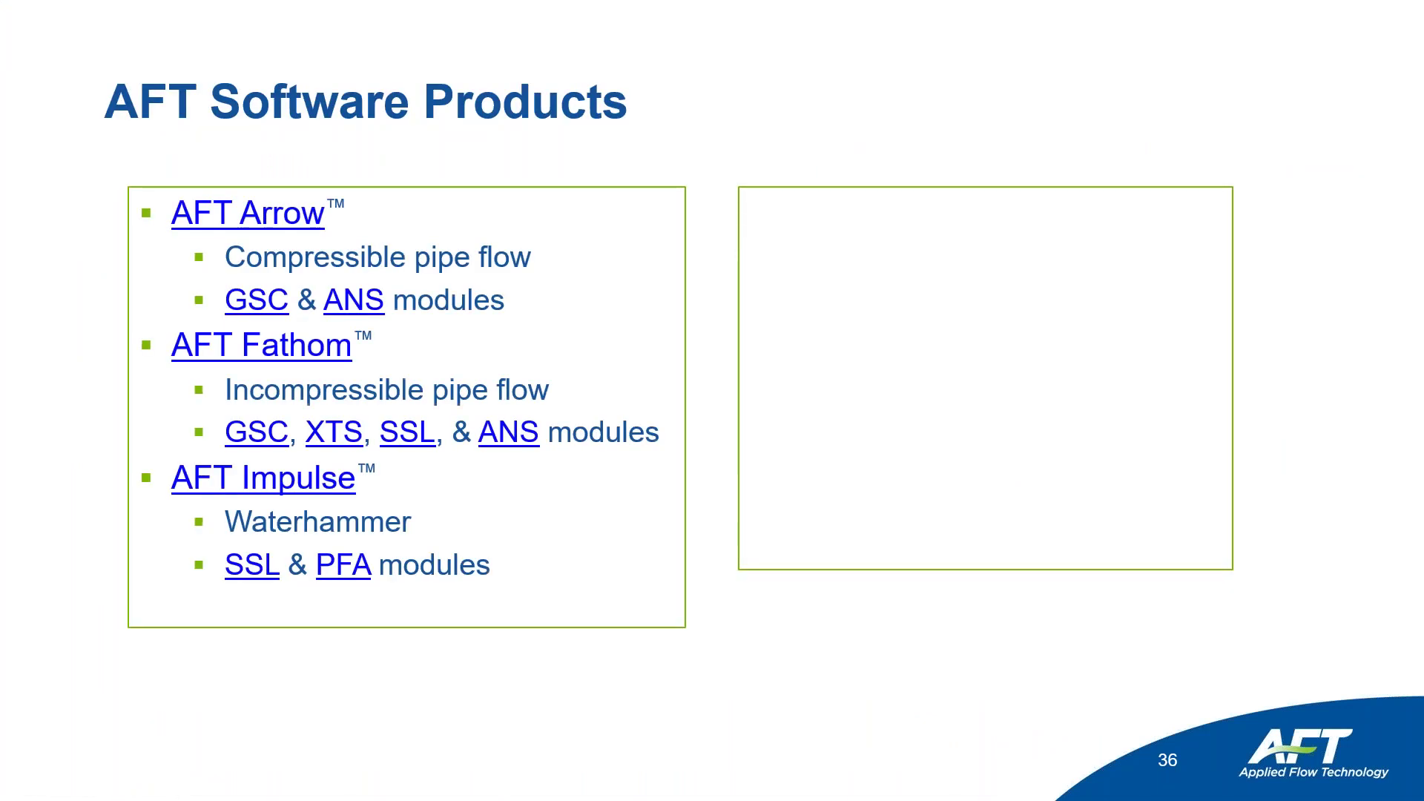